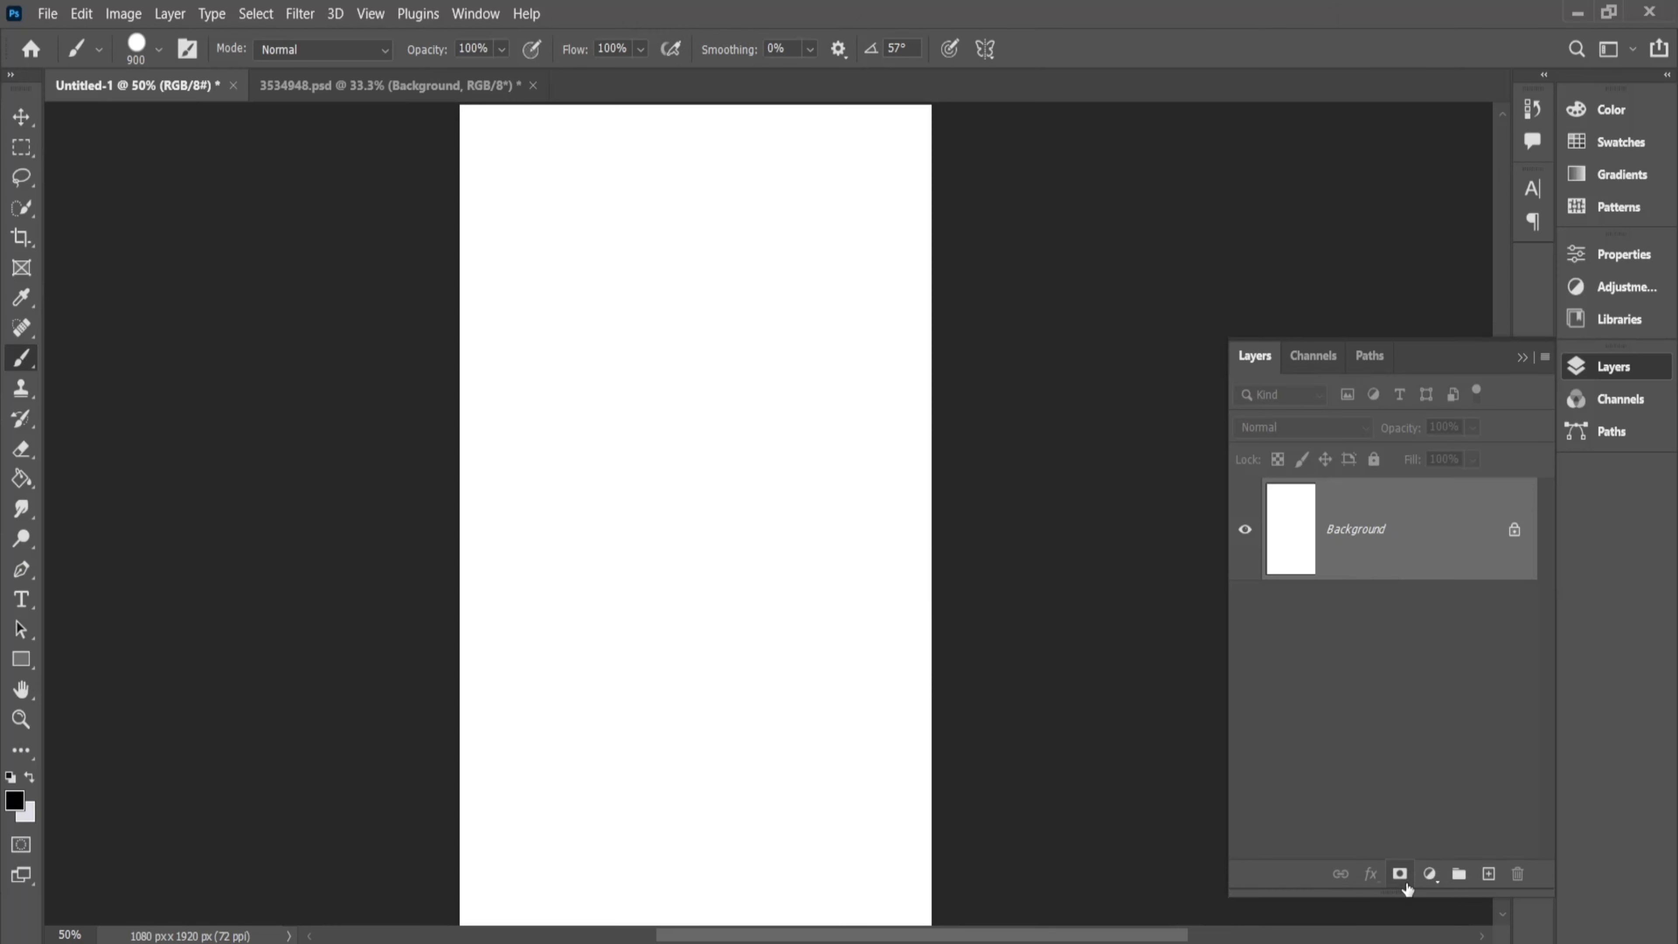
Add a beige Solid Color fill layer with hex f0e7cd as the poster background
click(1429, 874)
click(1450, 474)
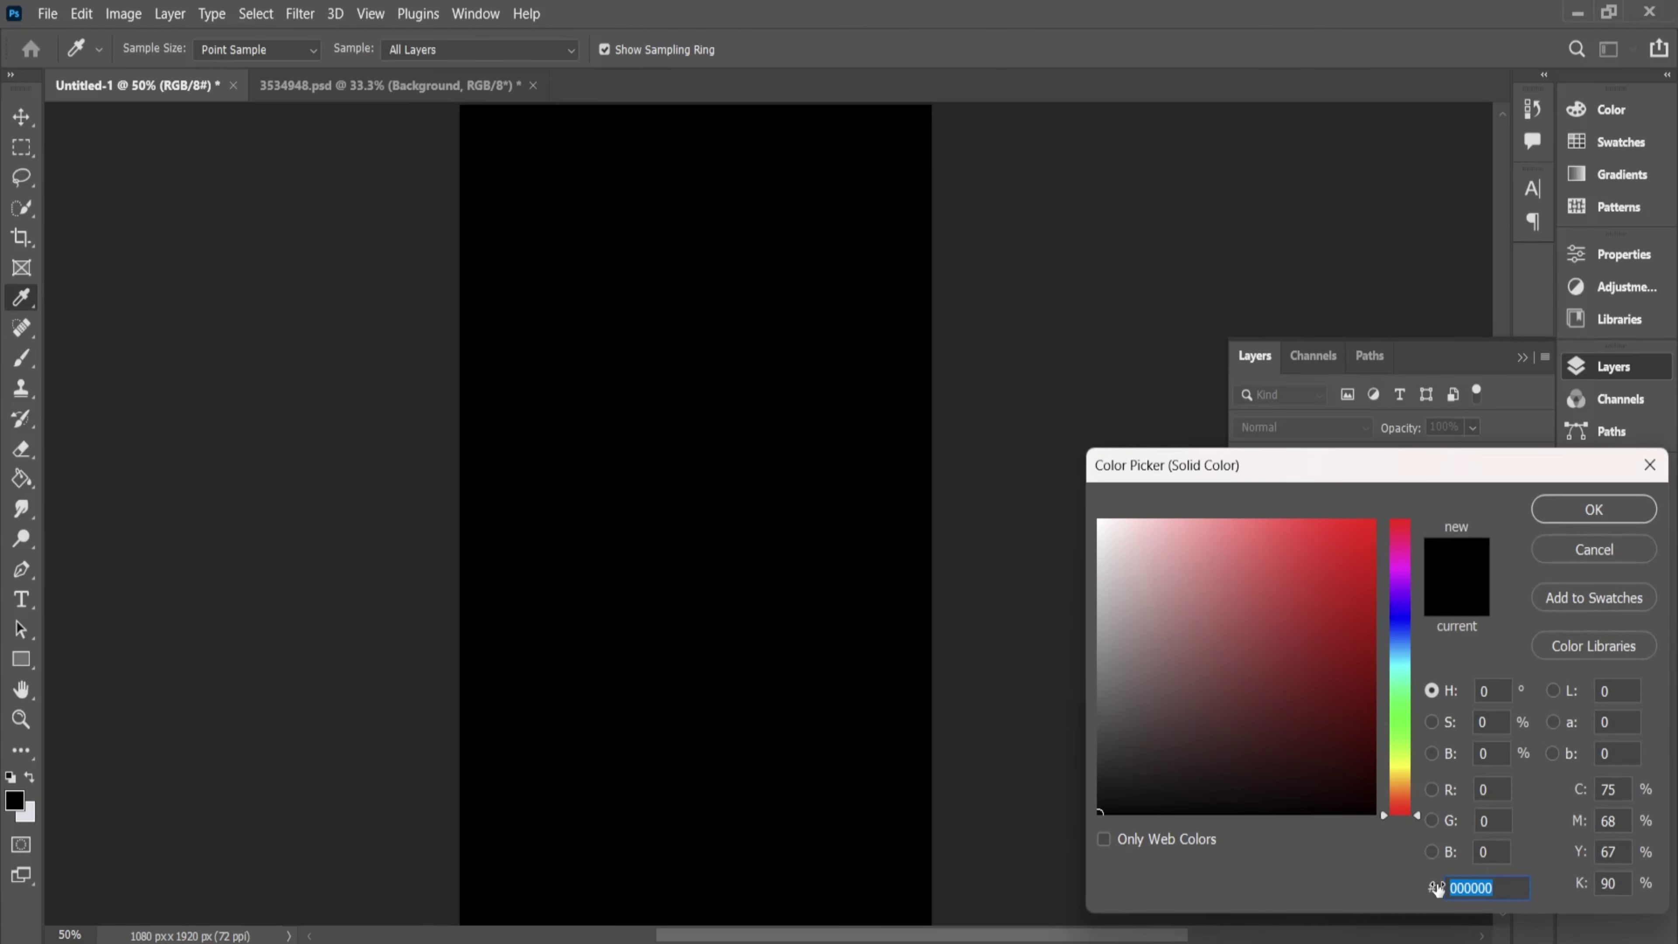
text(f0e7cd)
key(Return)
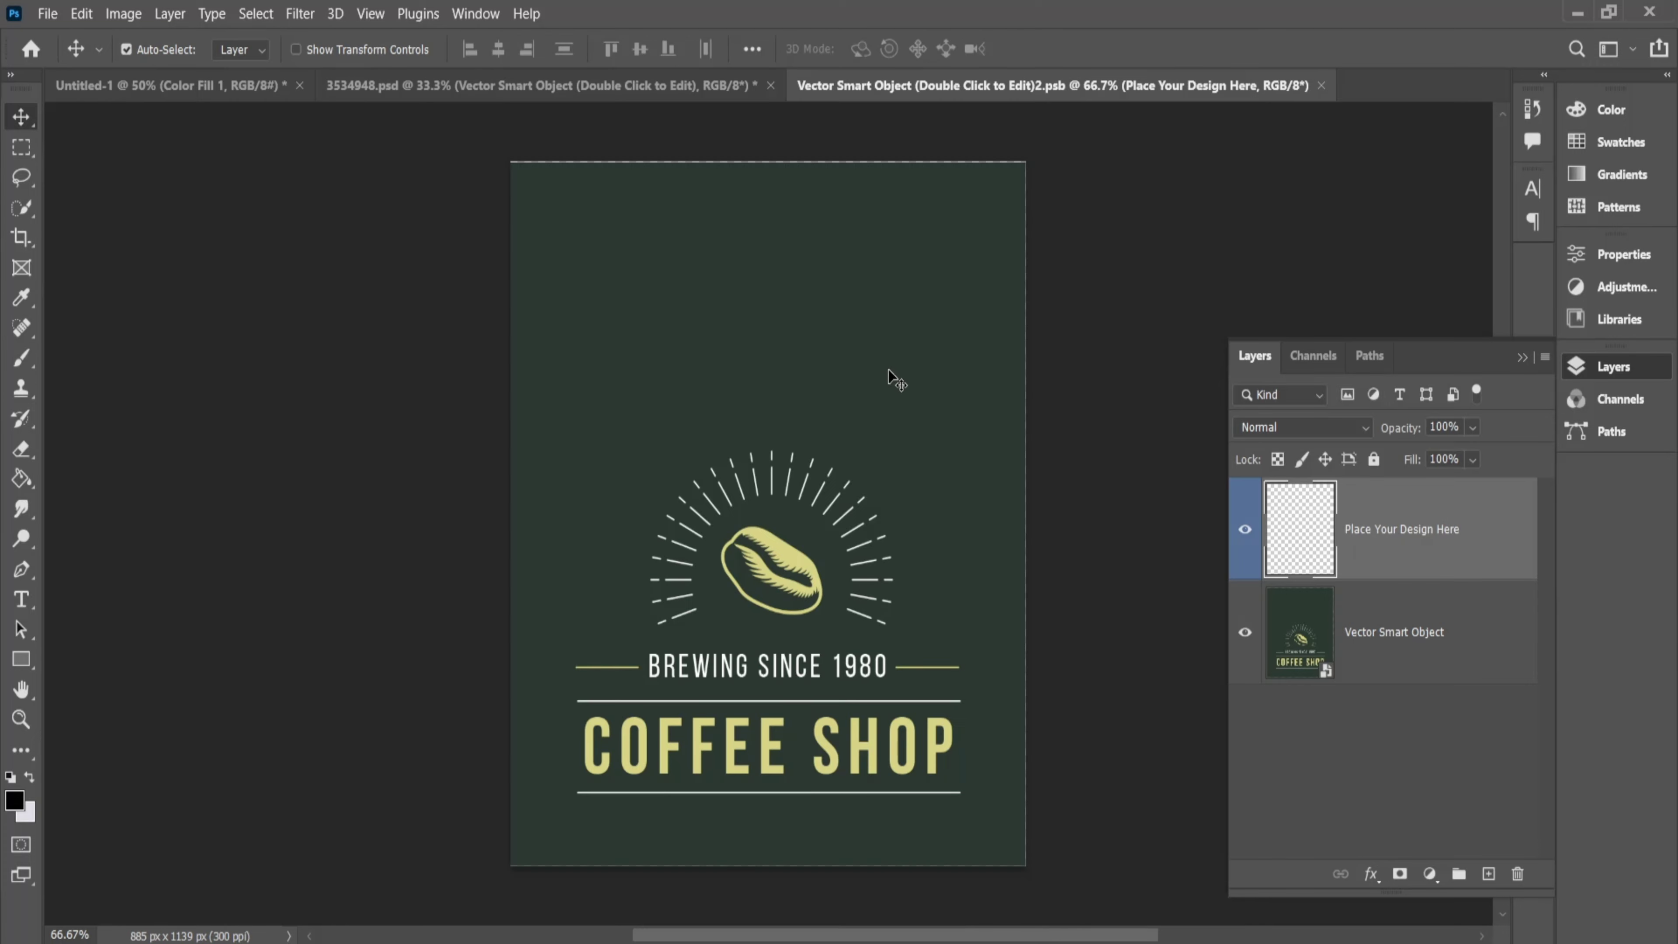
Bring in the coffee-shop logo smart object and scale it down at the top centre
mouse_move(888, 370)
mouse_down()
mouse_move(651, 249)
mouse_move(729, 580)
mouse_move(801, 495)
mouse_up()
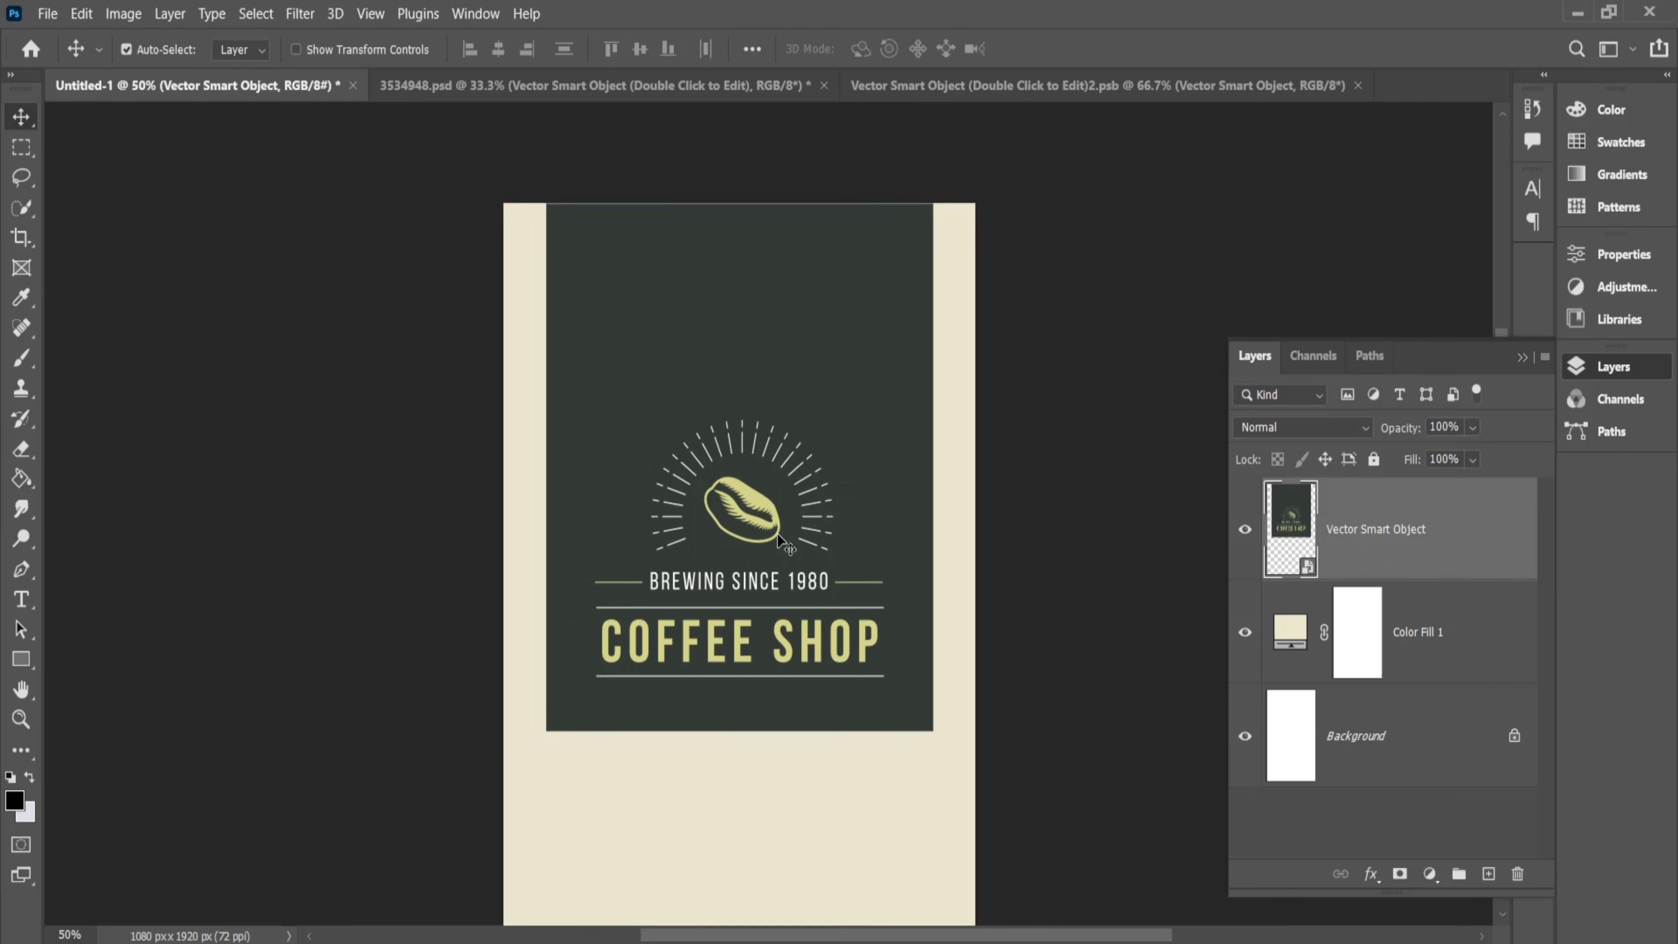
key(ctrl+t)
drag(740, 629, 776, 249)
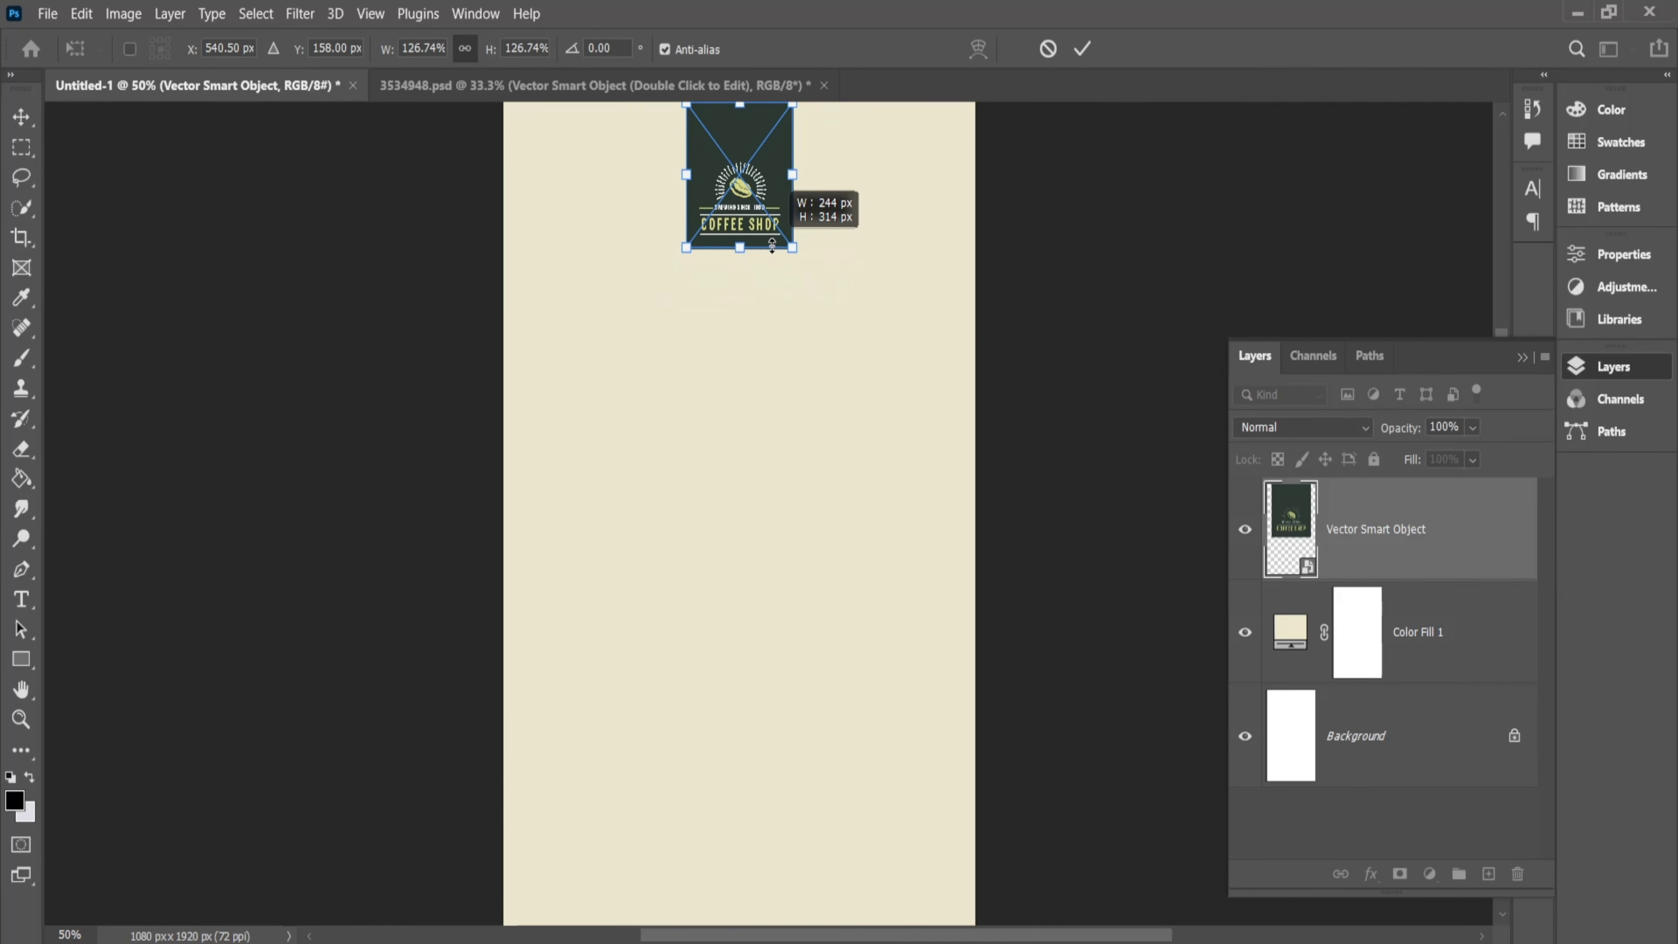
click(1081, 51)
scroll(839, 263, up, 1)
click(759, 205)
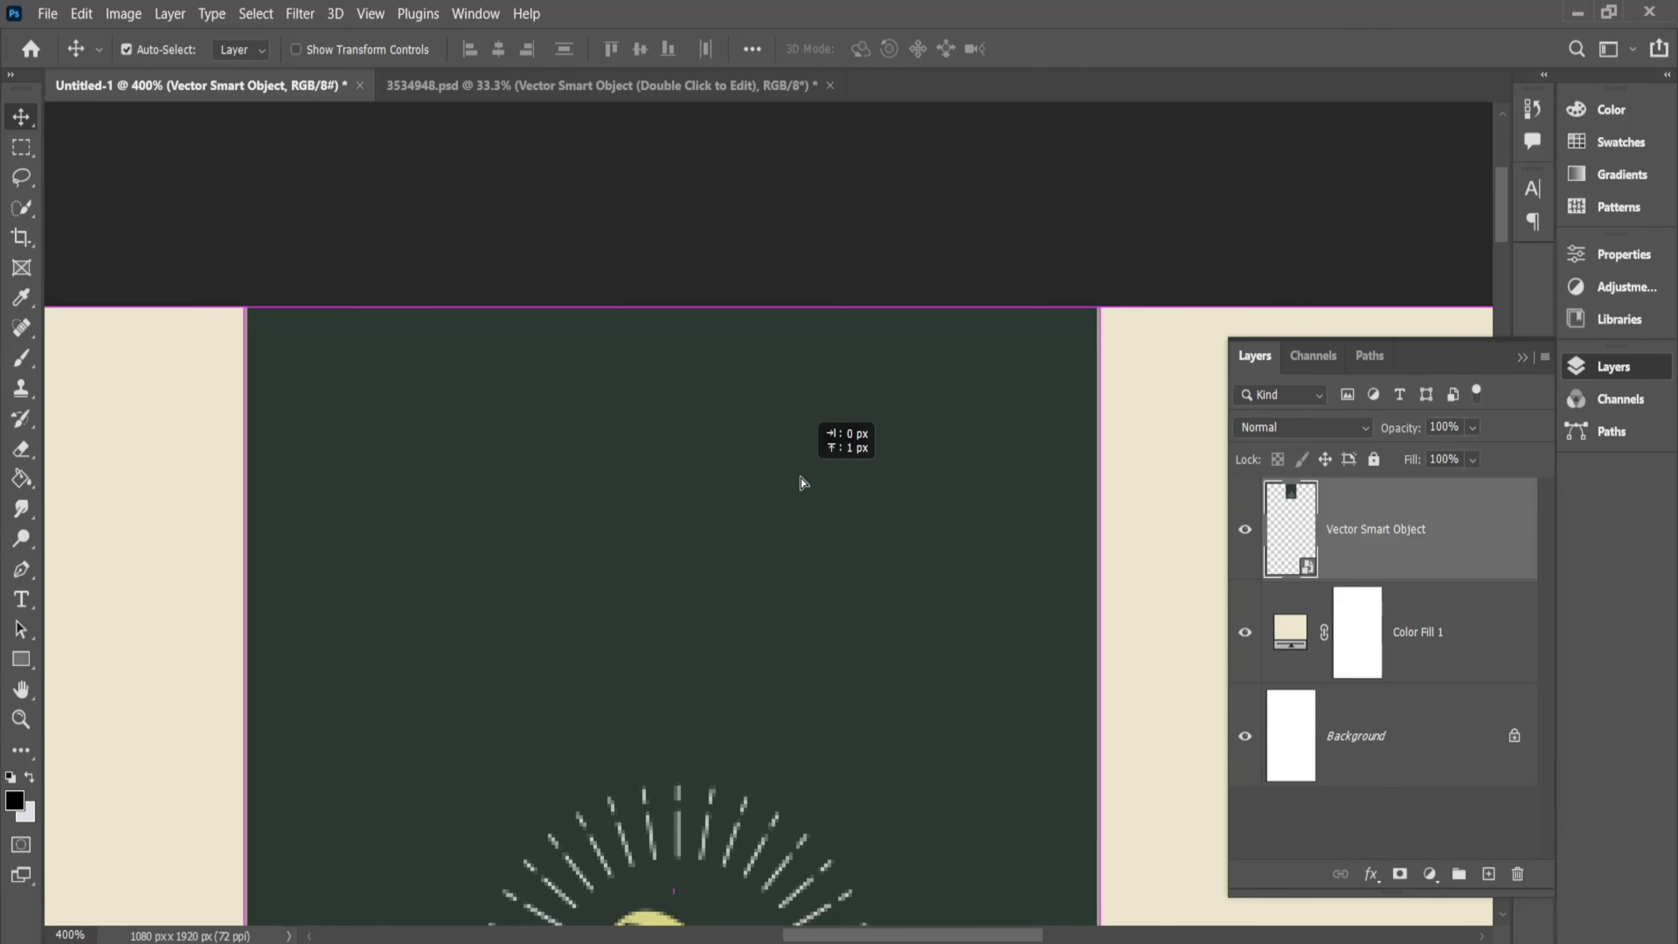
scroll(819, 478, down, 5)
drag(922, 635, 907, 411)
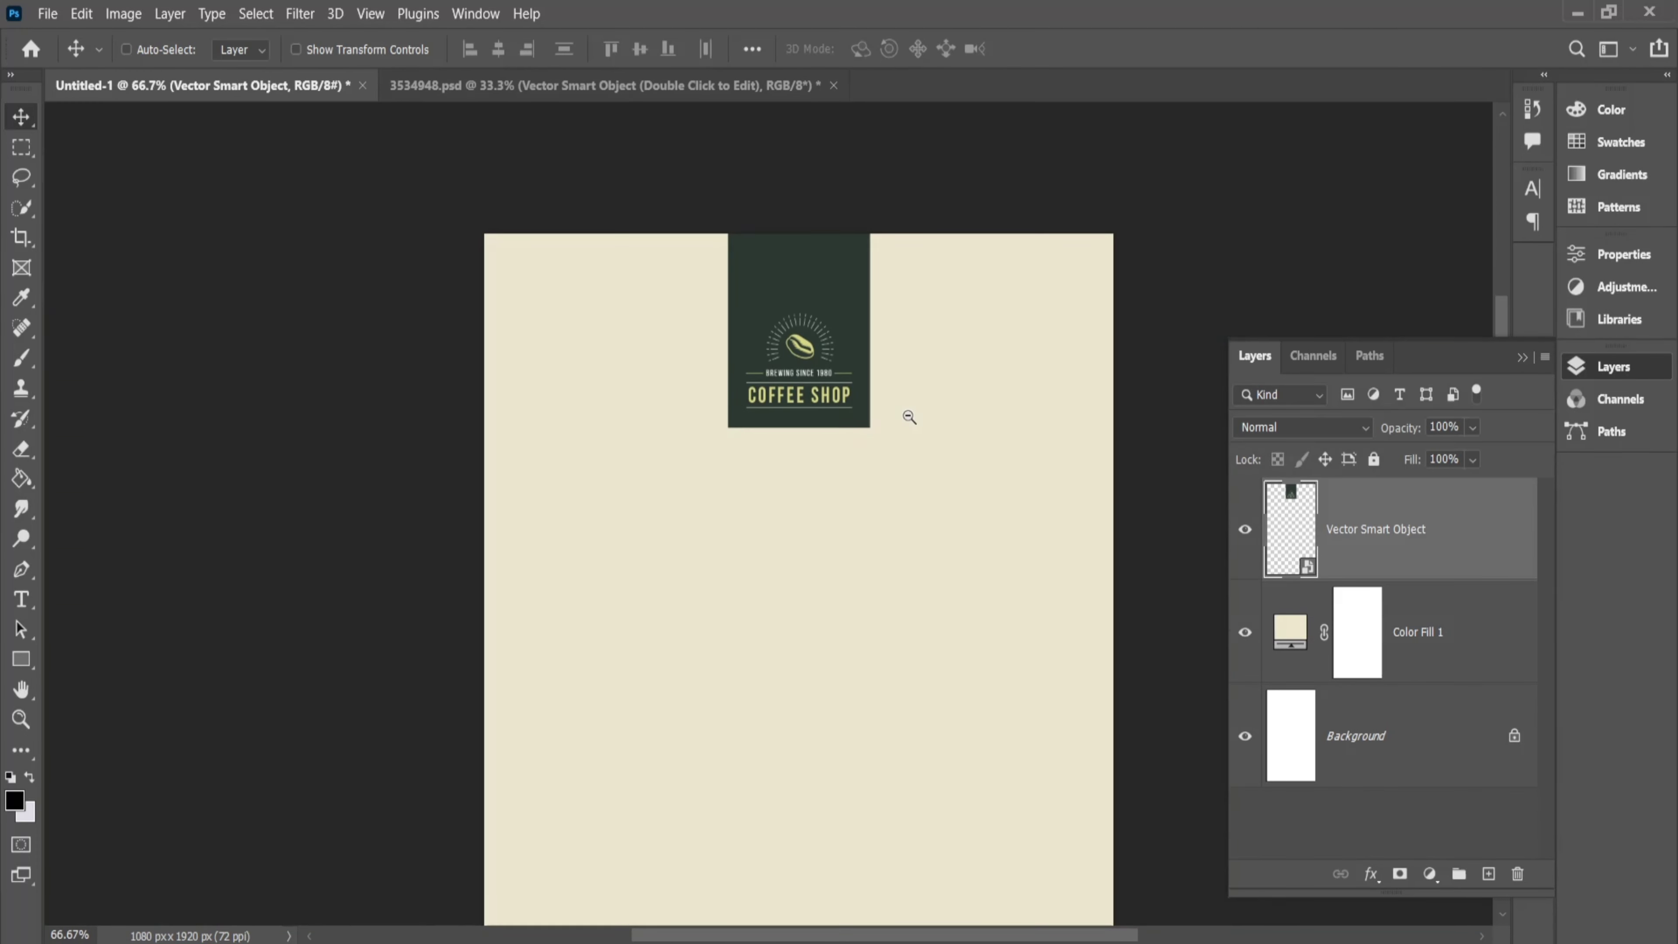
scroll(887, 344, down, 1)
drag(888, 344, 827, 310)
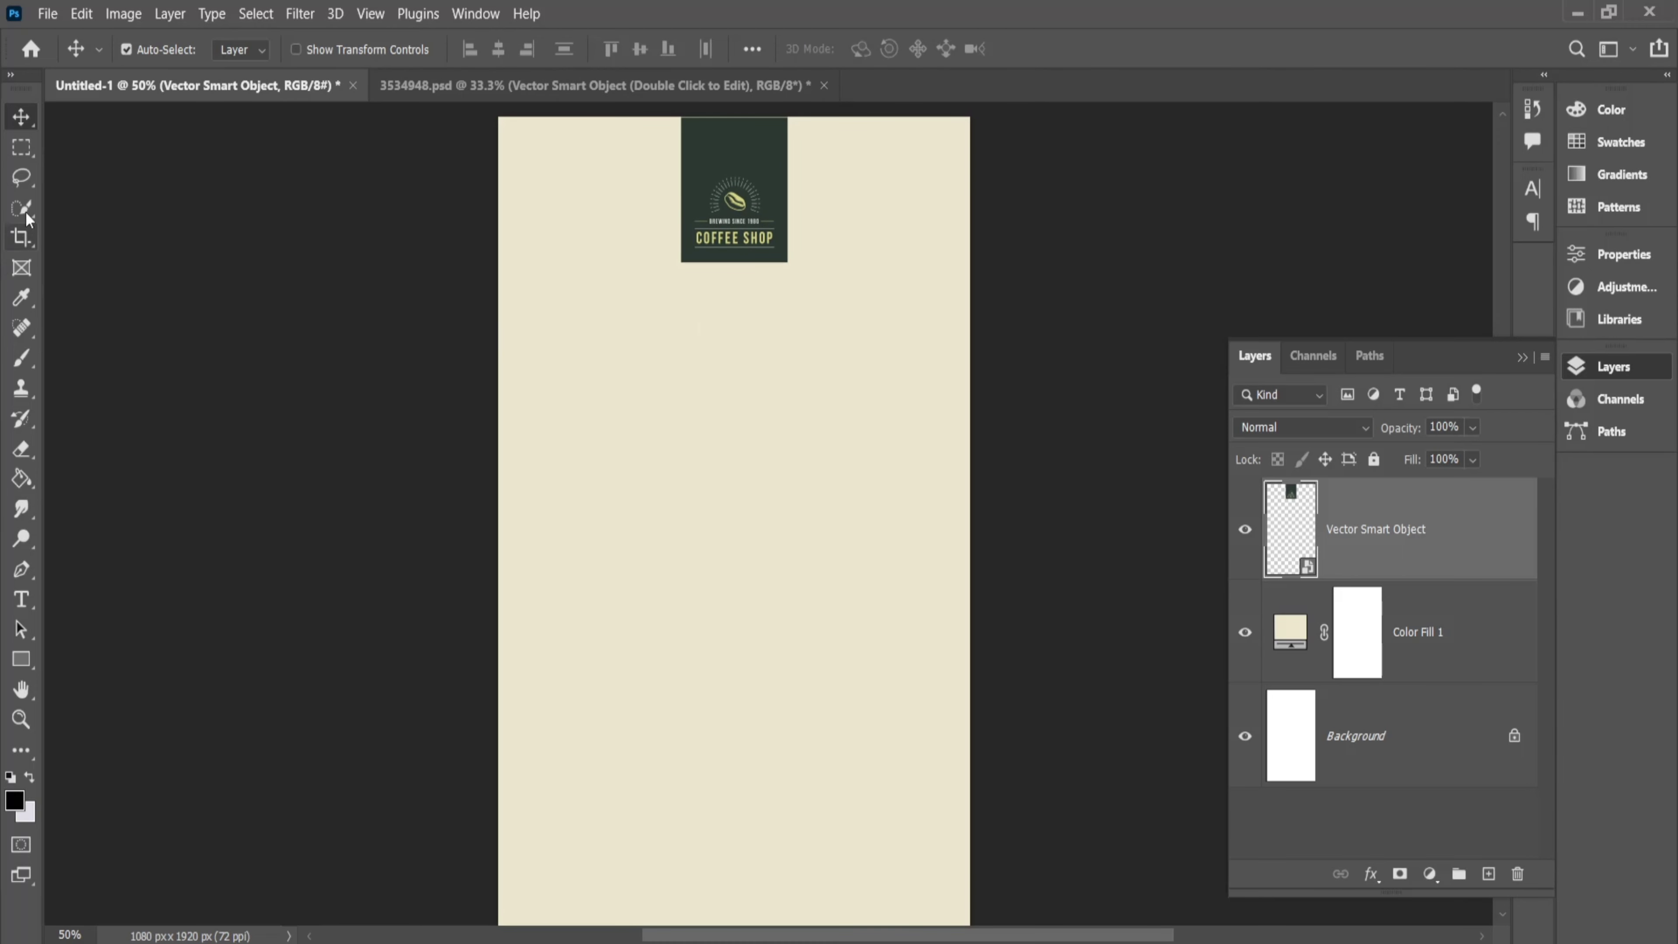
Add a new text layer and scale it to stretch across the page width
click(18, 602)
click(604, 344)
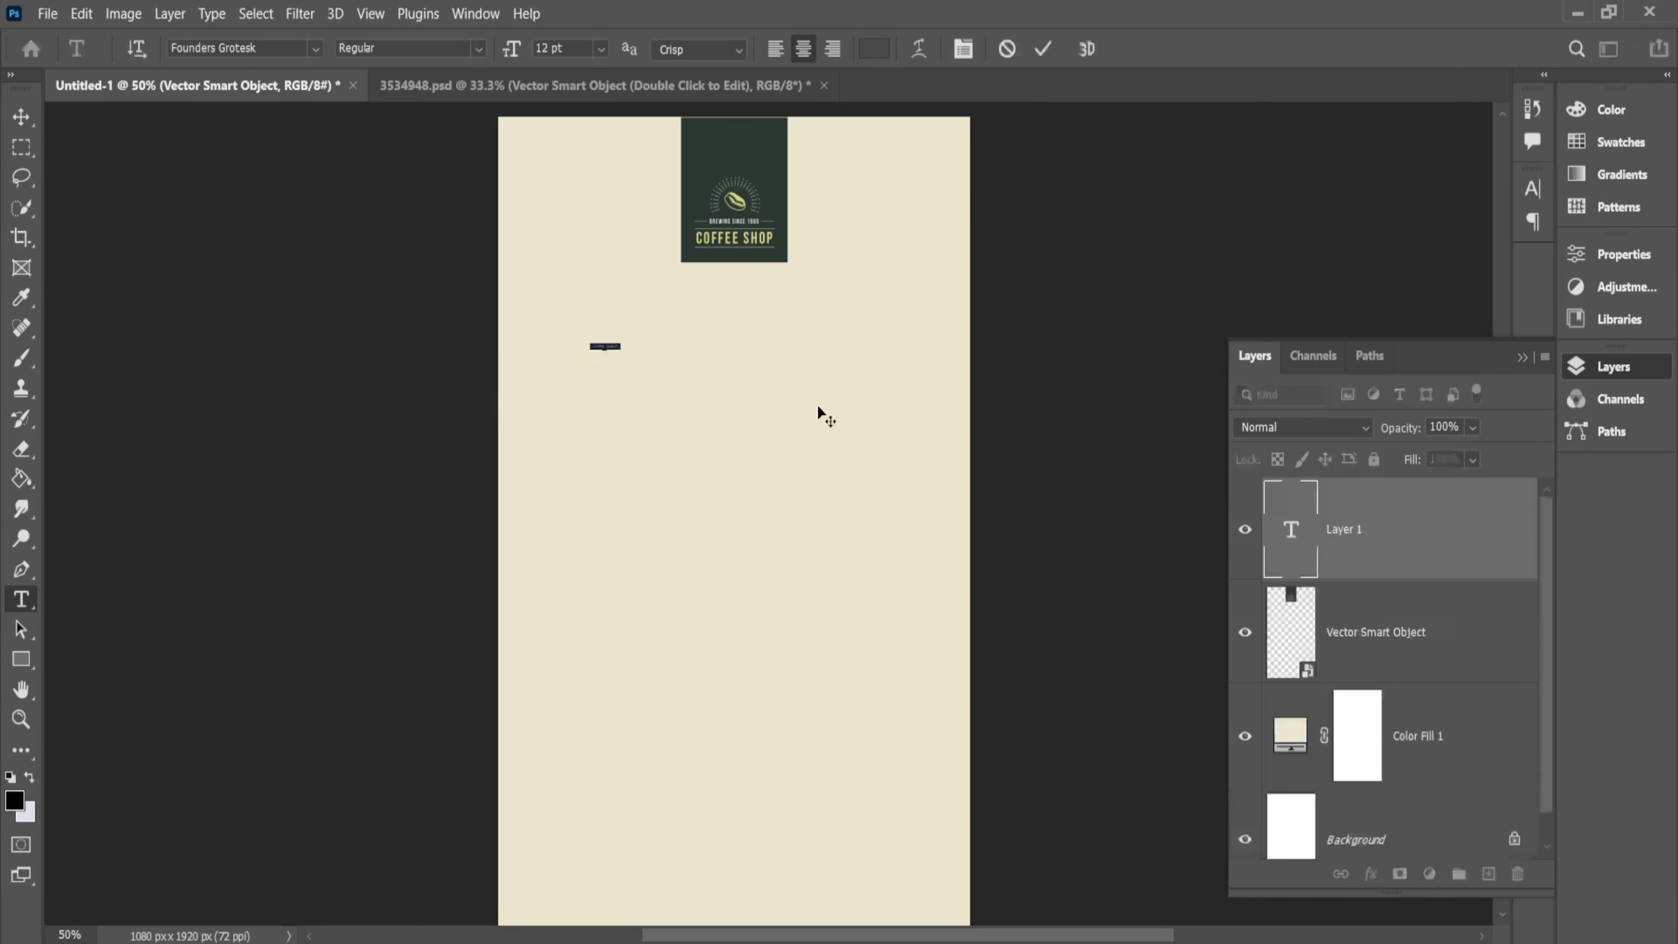
key(BackSpace)
click(1044, 48)
key(ctrl+t)
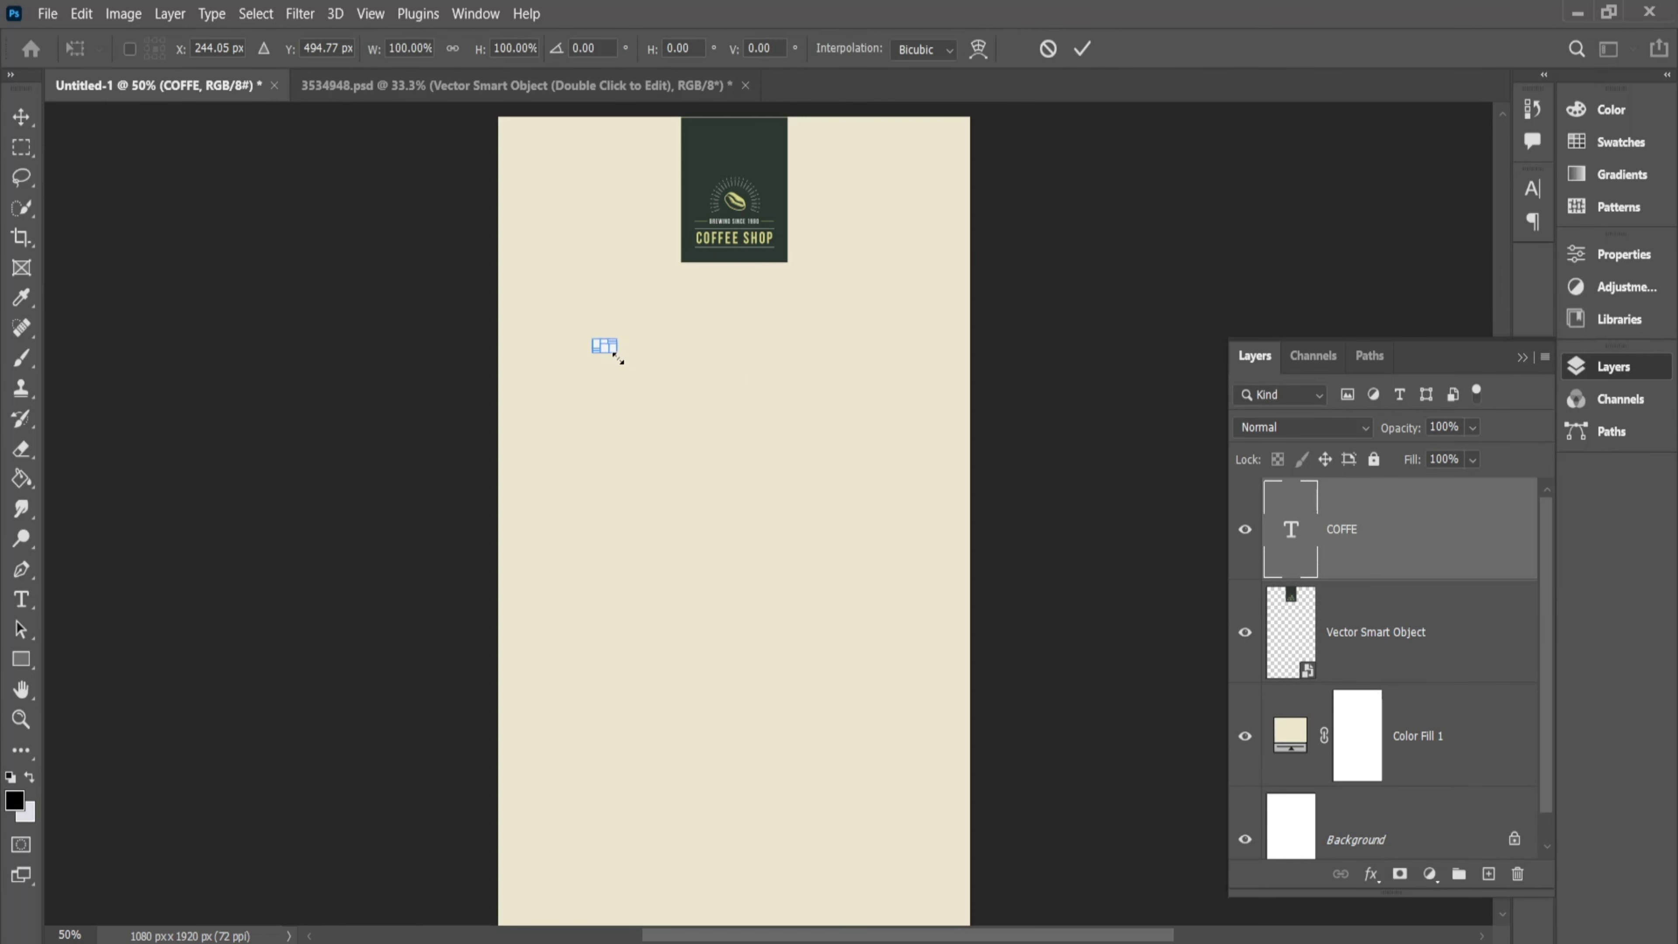
drag(615, 350, 1052, 607)
drag(787, 461, 694, 402)
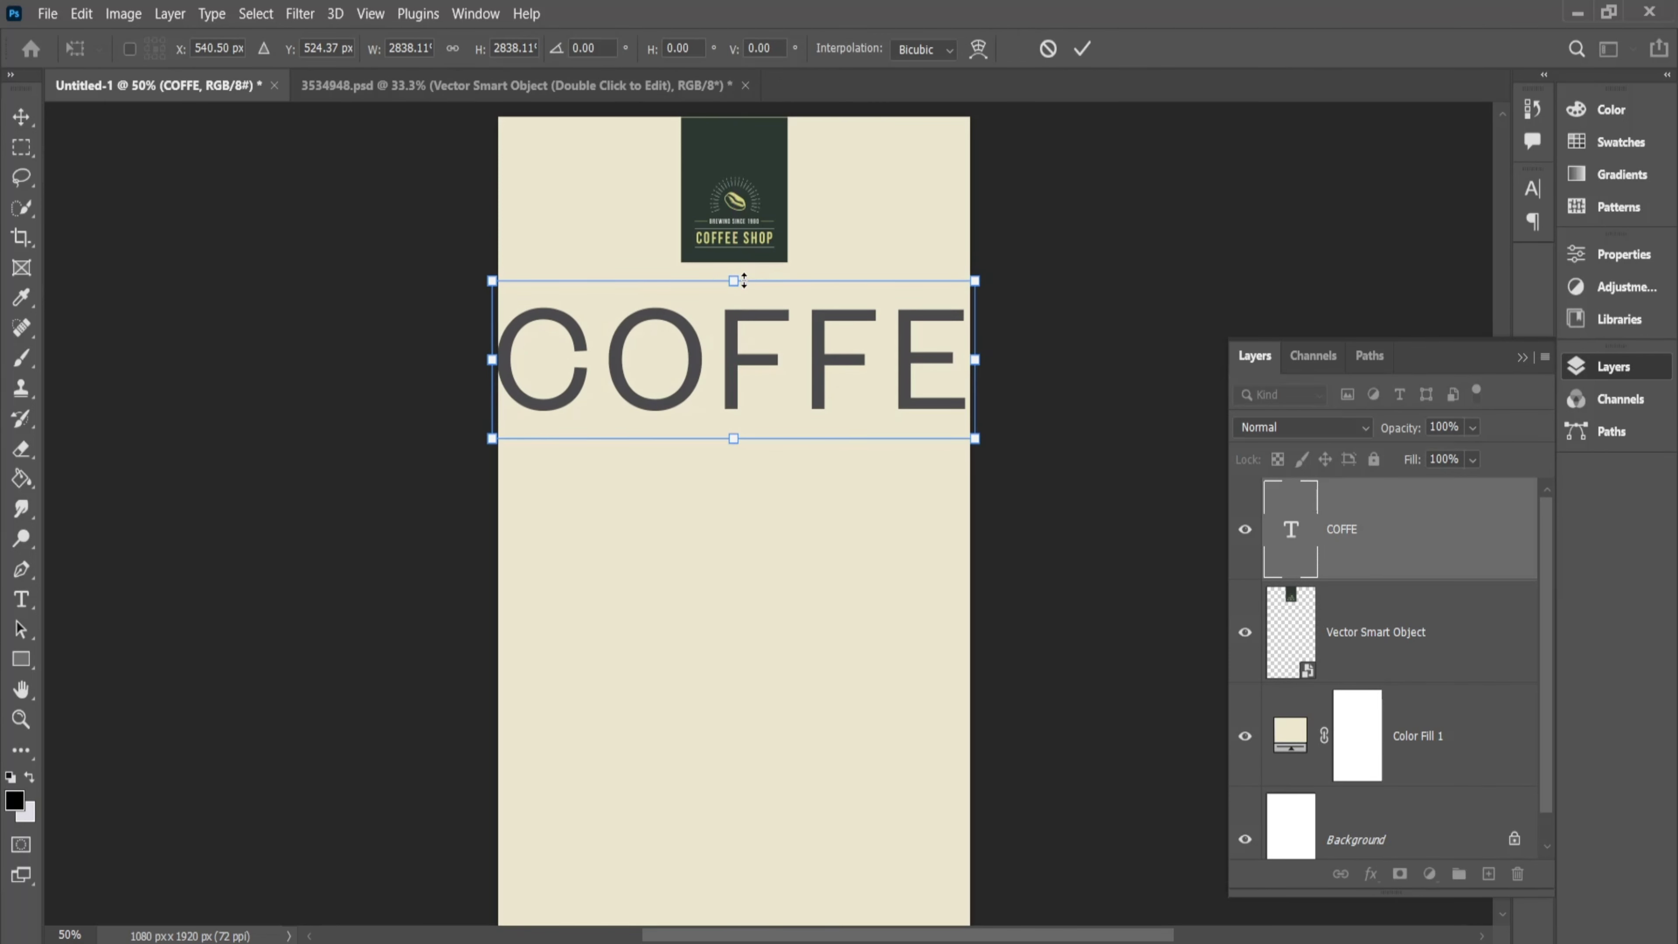
drag(743, 280, 744, 299)
key(Return)
Replace the heading's text with 'Coffee Culture'
click(711, 333)
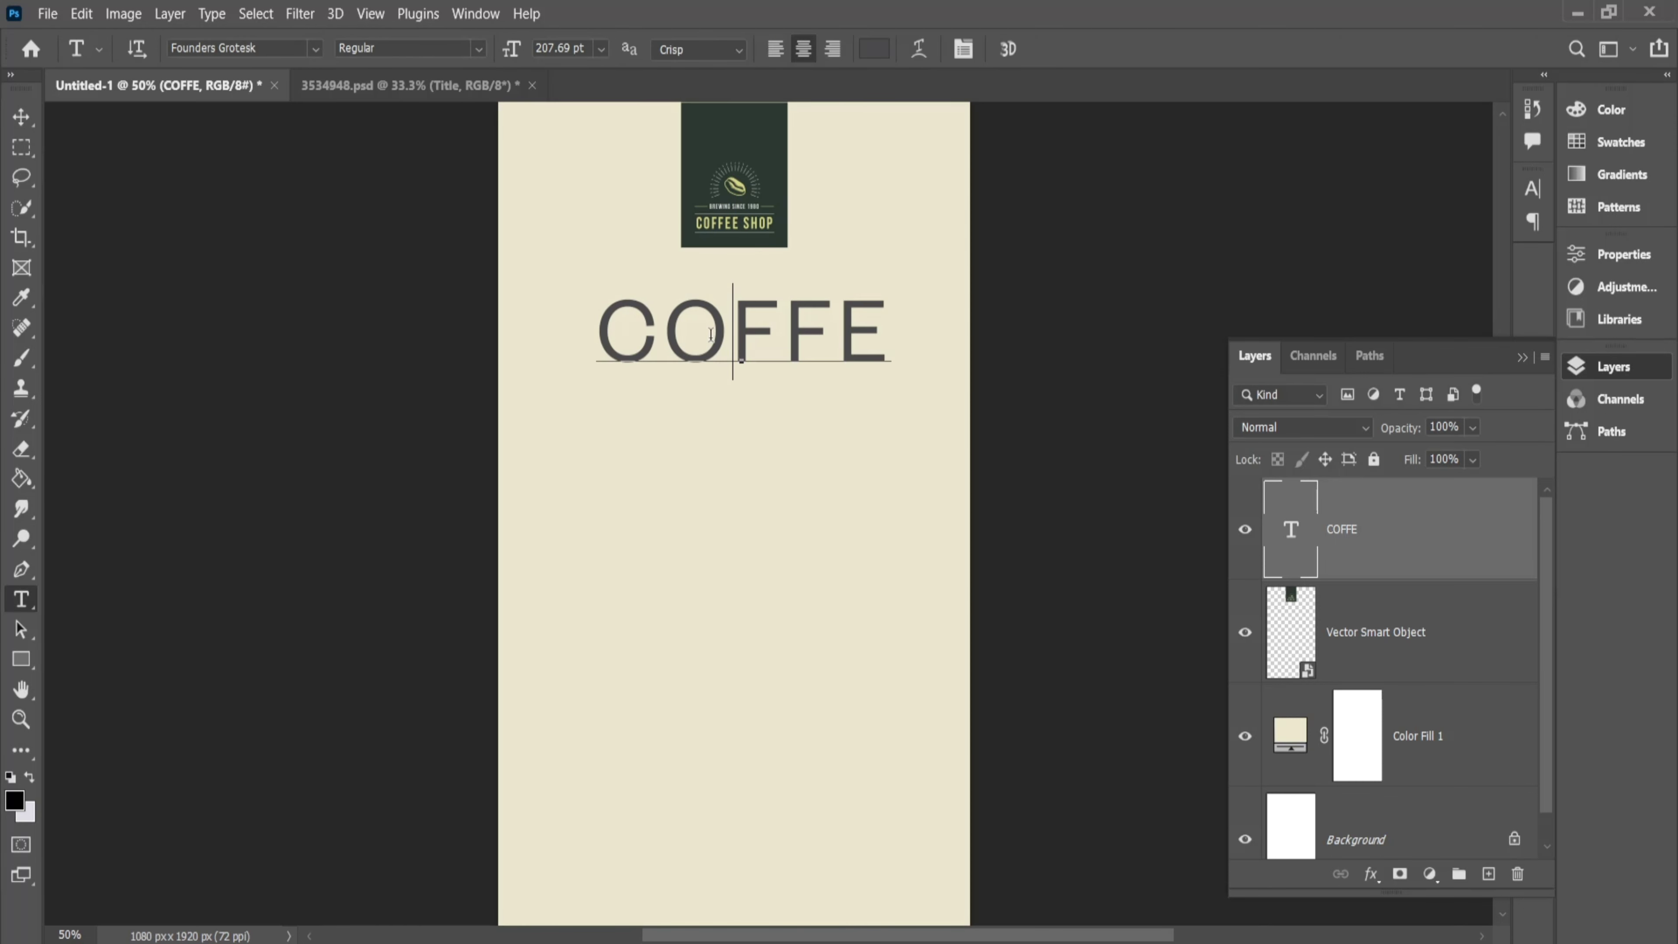
key(ctrl+a)
text(Coffee Culture)
key(ctrl+Return)
Centre the Coffee Culture heading on the page just below the logo
key(ctrl+t)
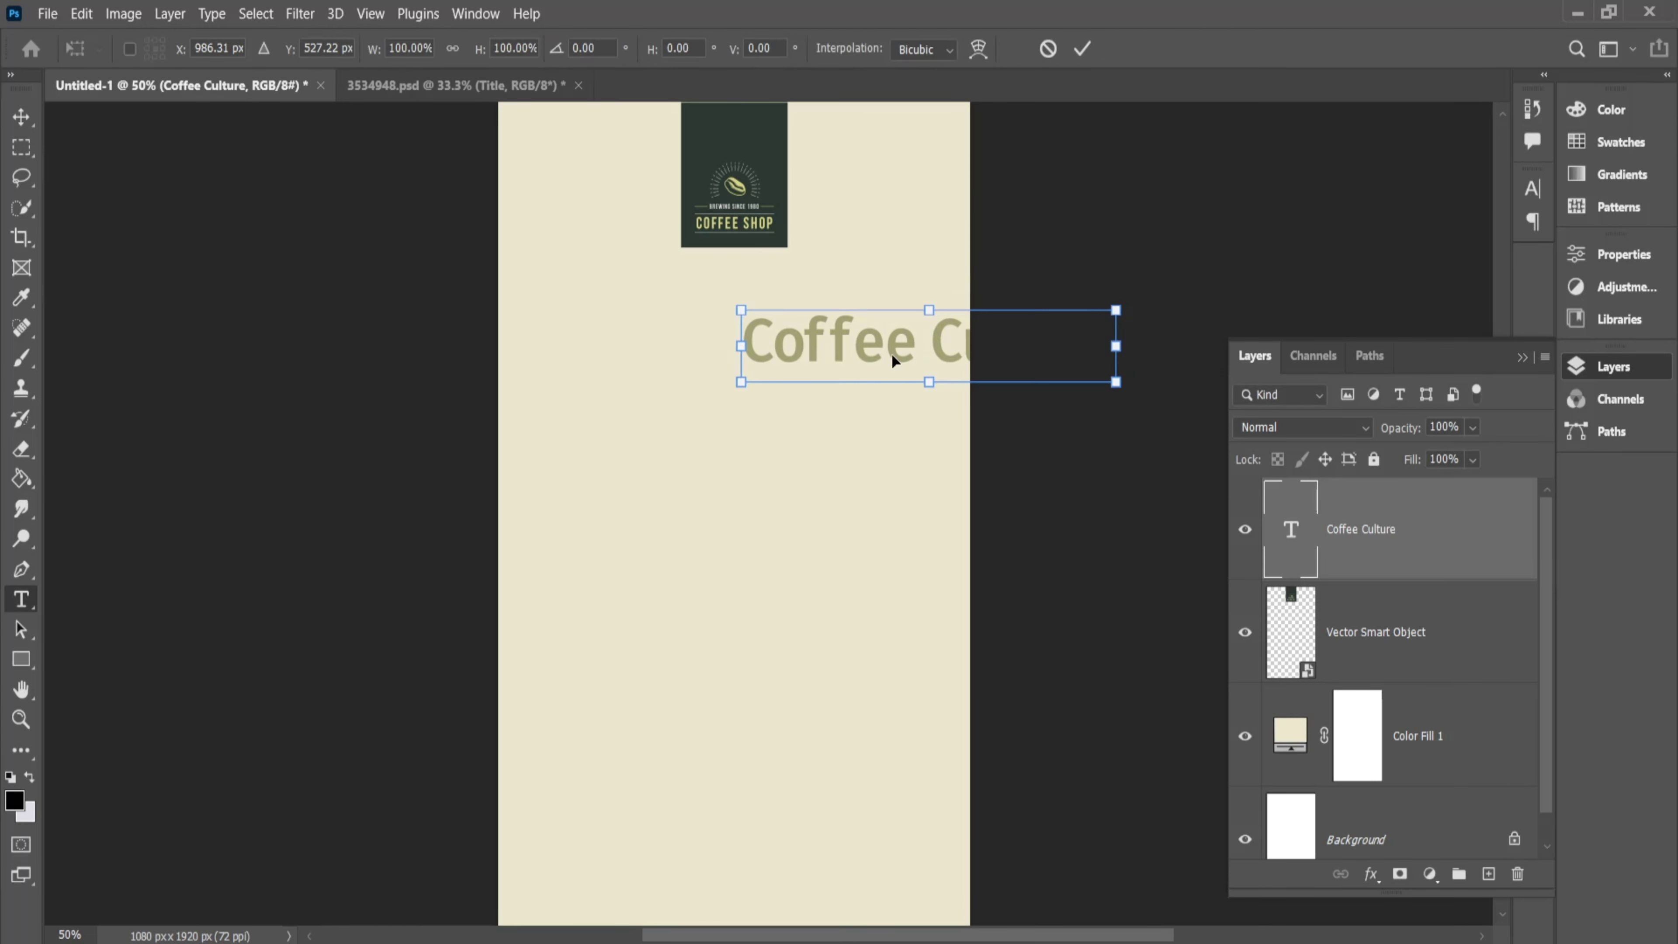
drag(892, 360, 814, 314)
scroll(743, 212, up, 1)
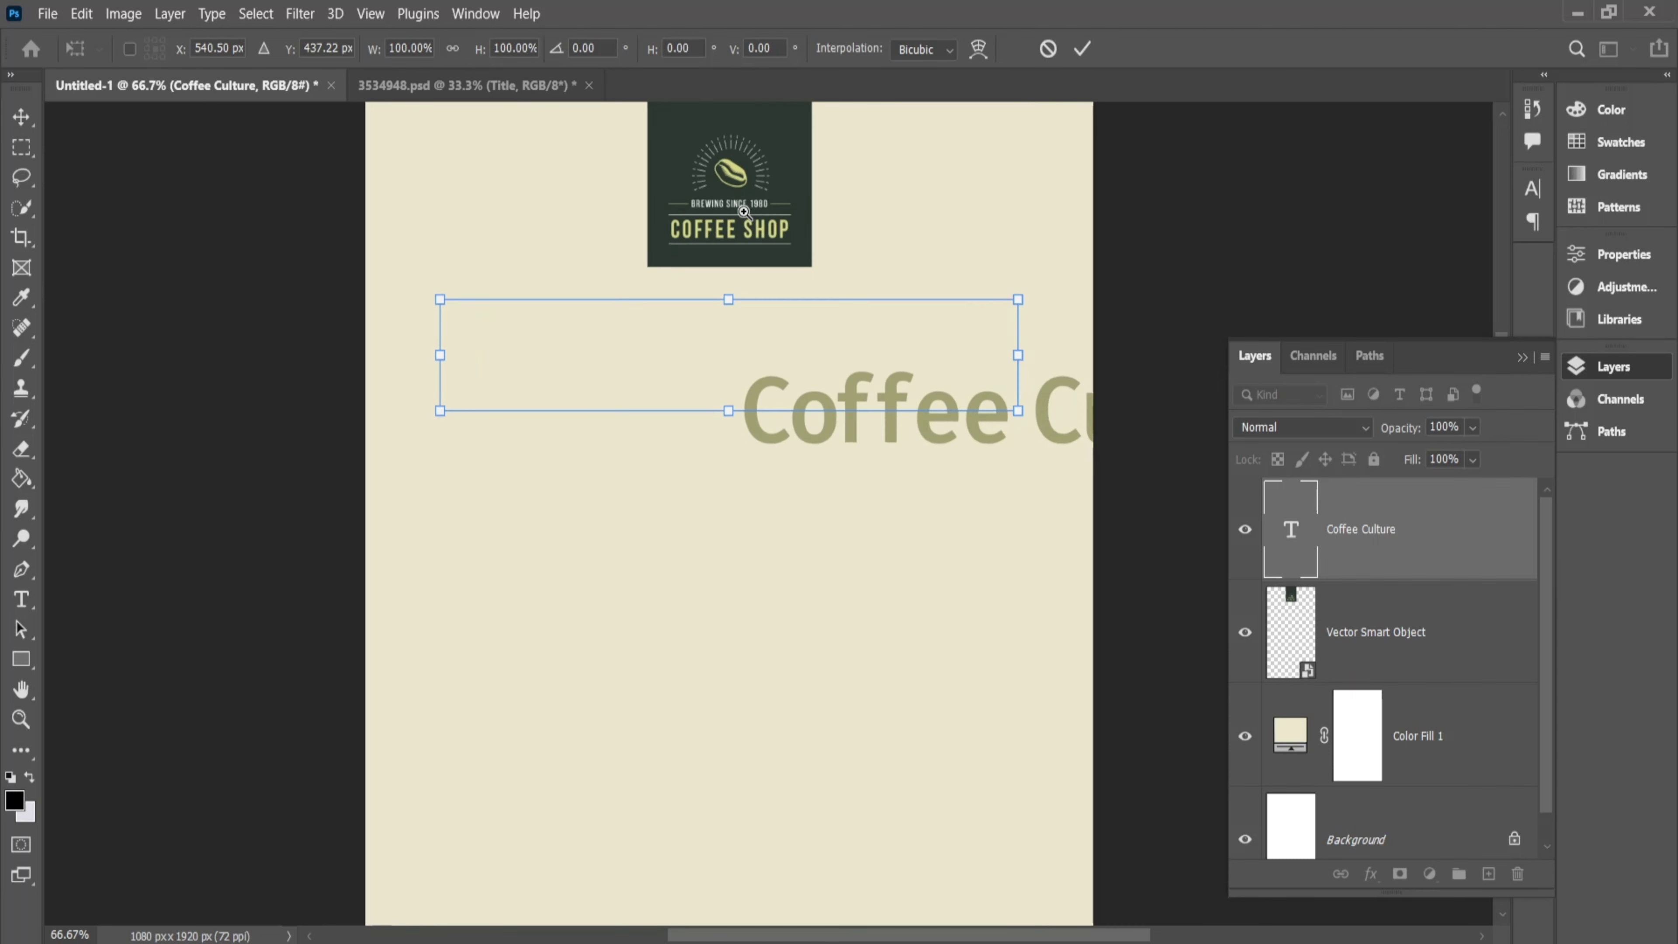
scroll(743, 212, up, 1)
click(1082, 48)
scroll(793, 423, down, 1)
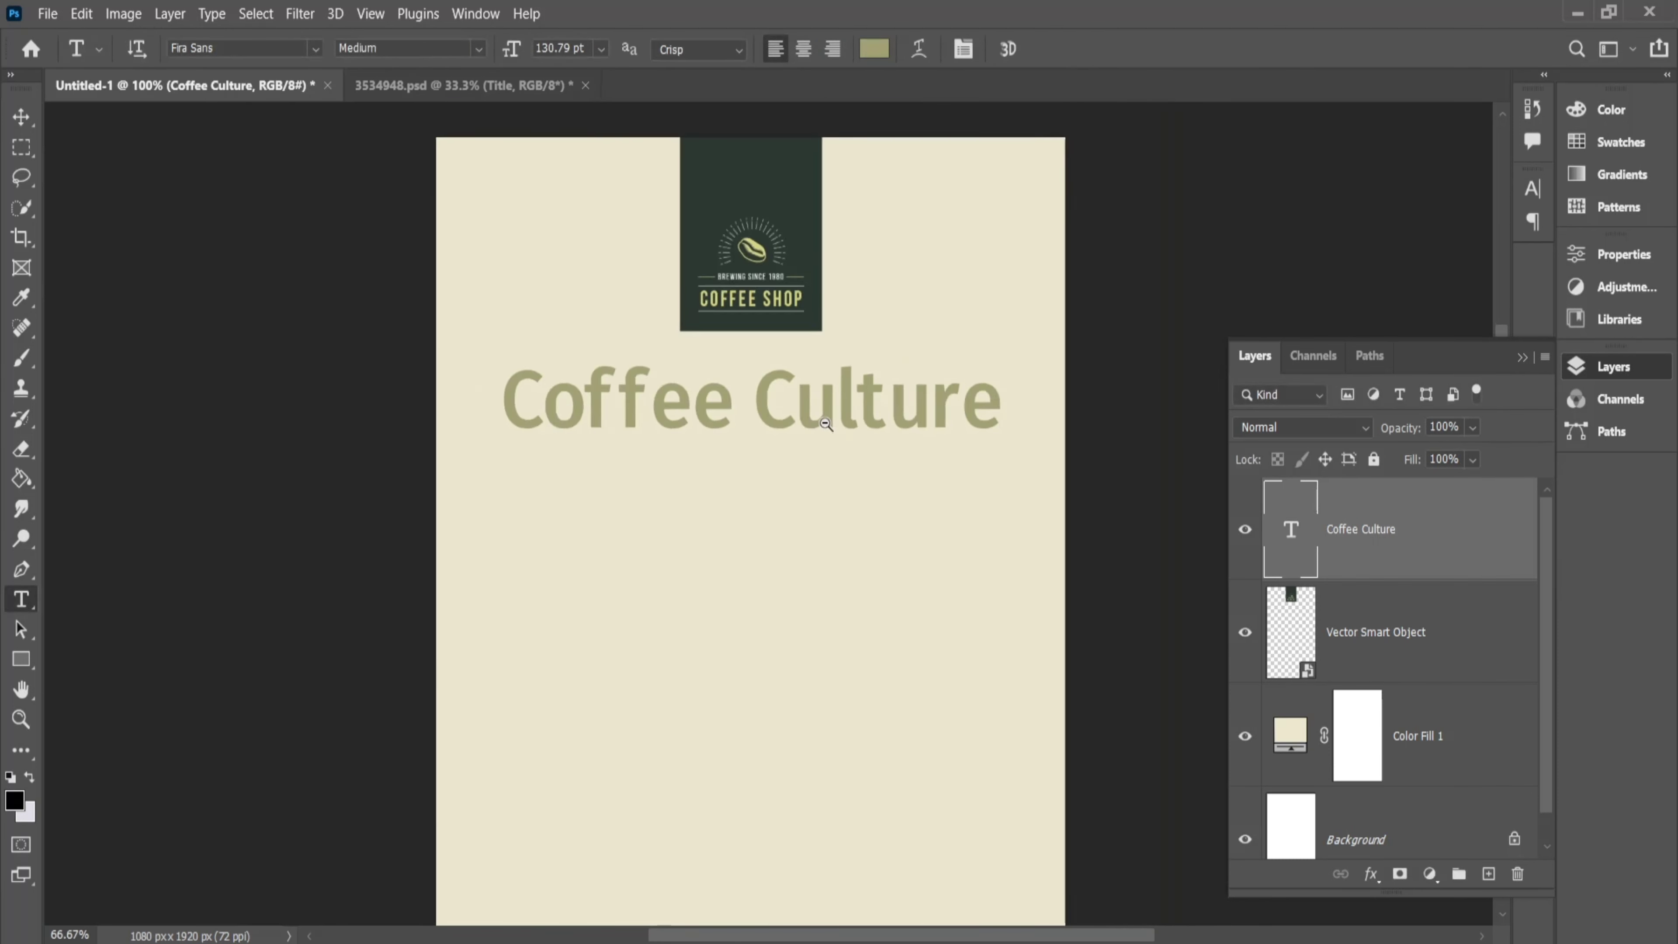
scroll(793, 423, down, 1)
click(22, 658)
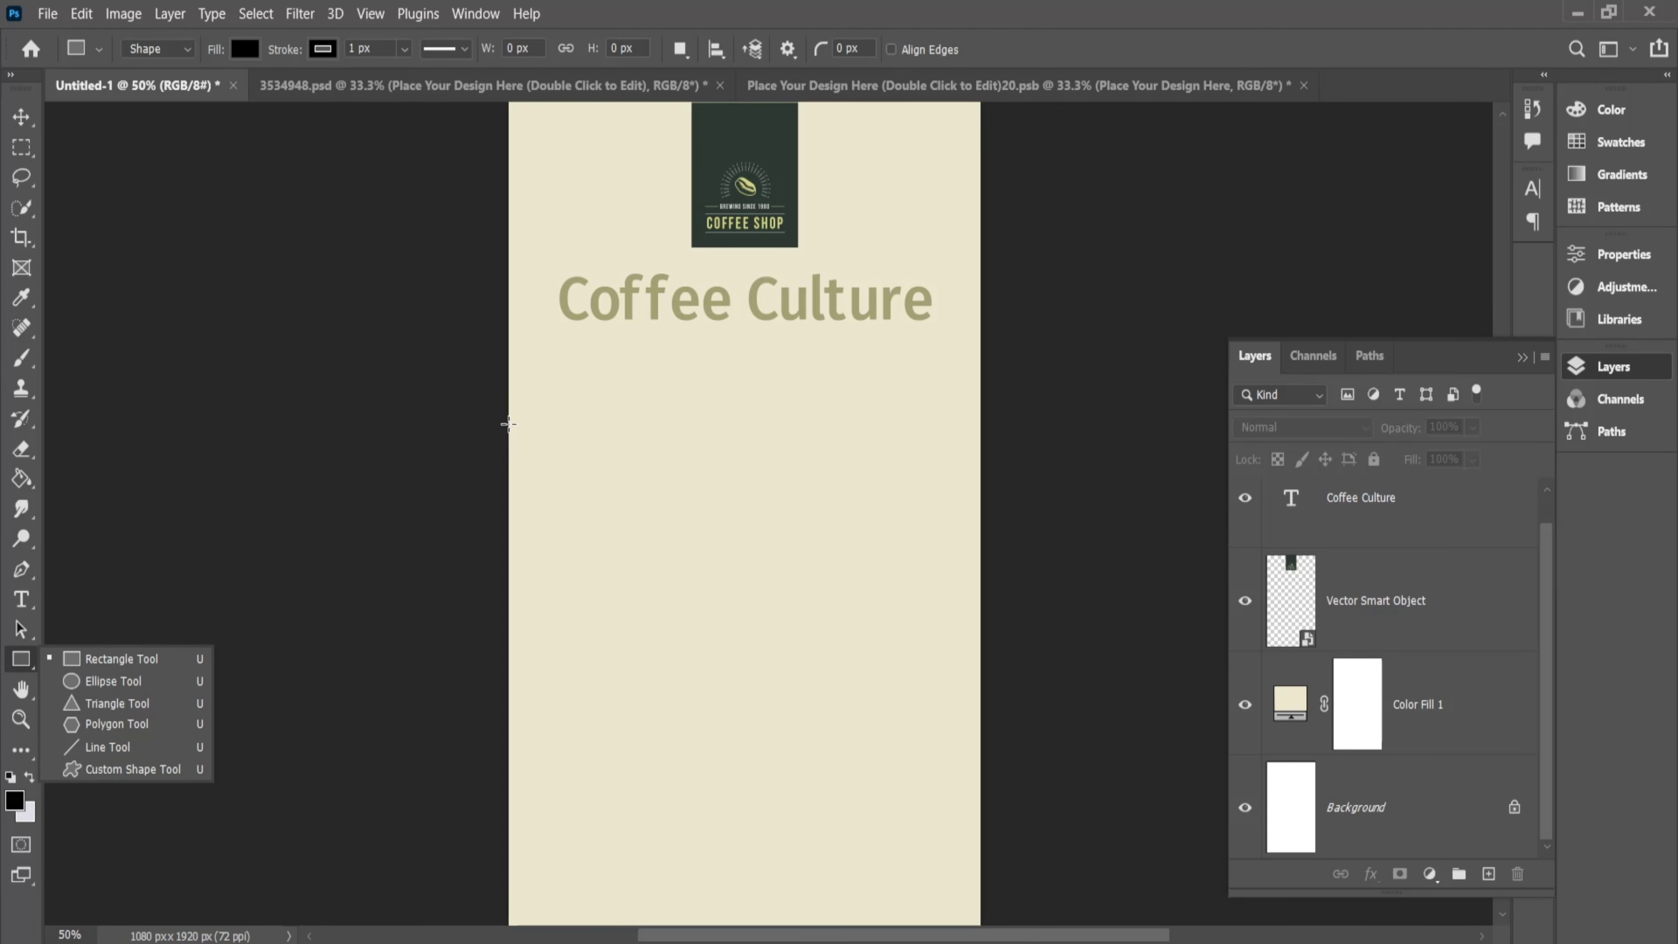
Draw a full-width rectangle across the middle with no stroke and a dark green fill
drag(507, 414, 980, 731)
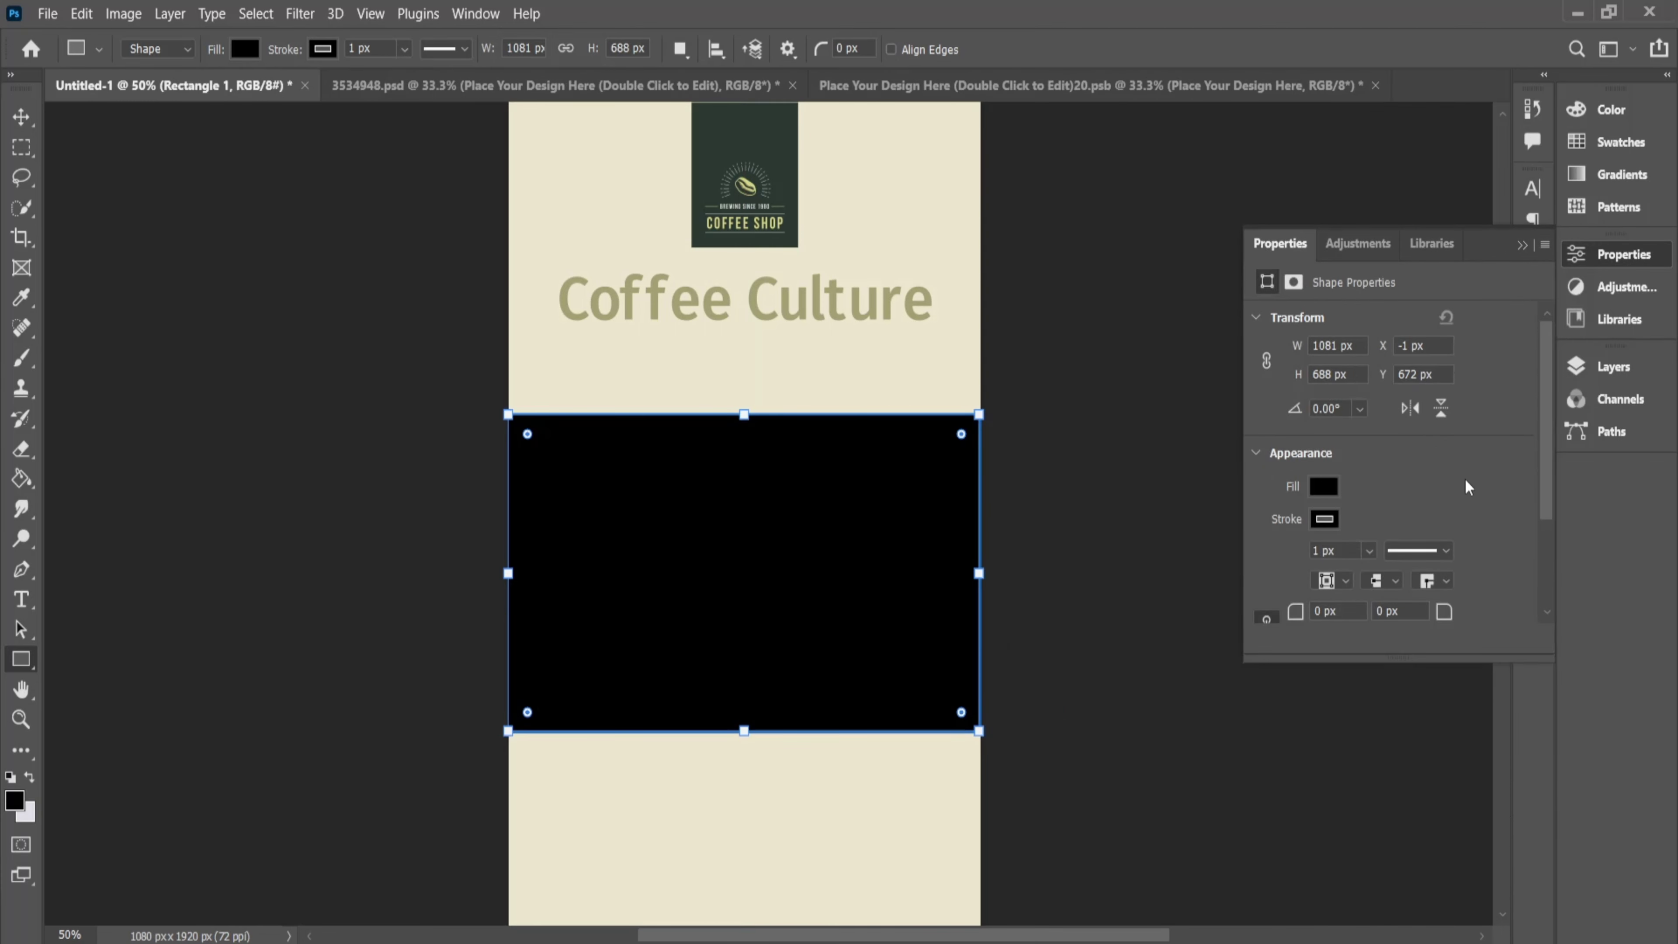
click(1325, 520)
click(1279, 564)
click(1324, 486)
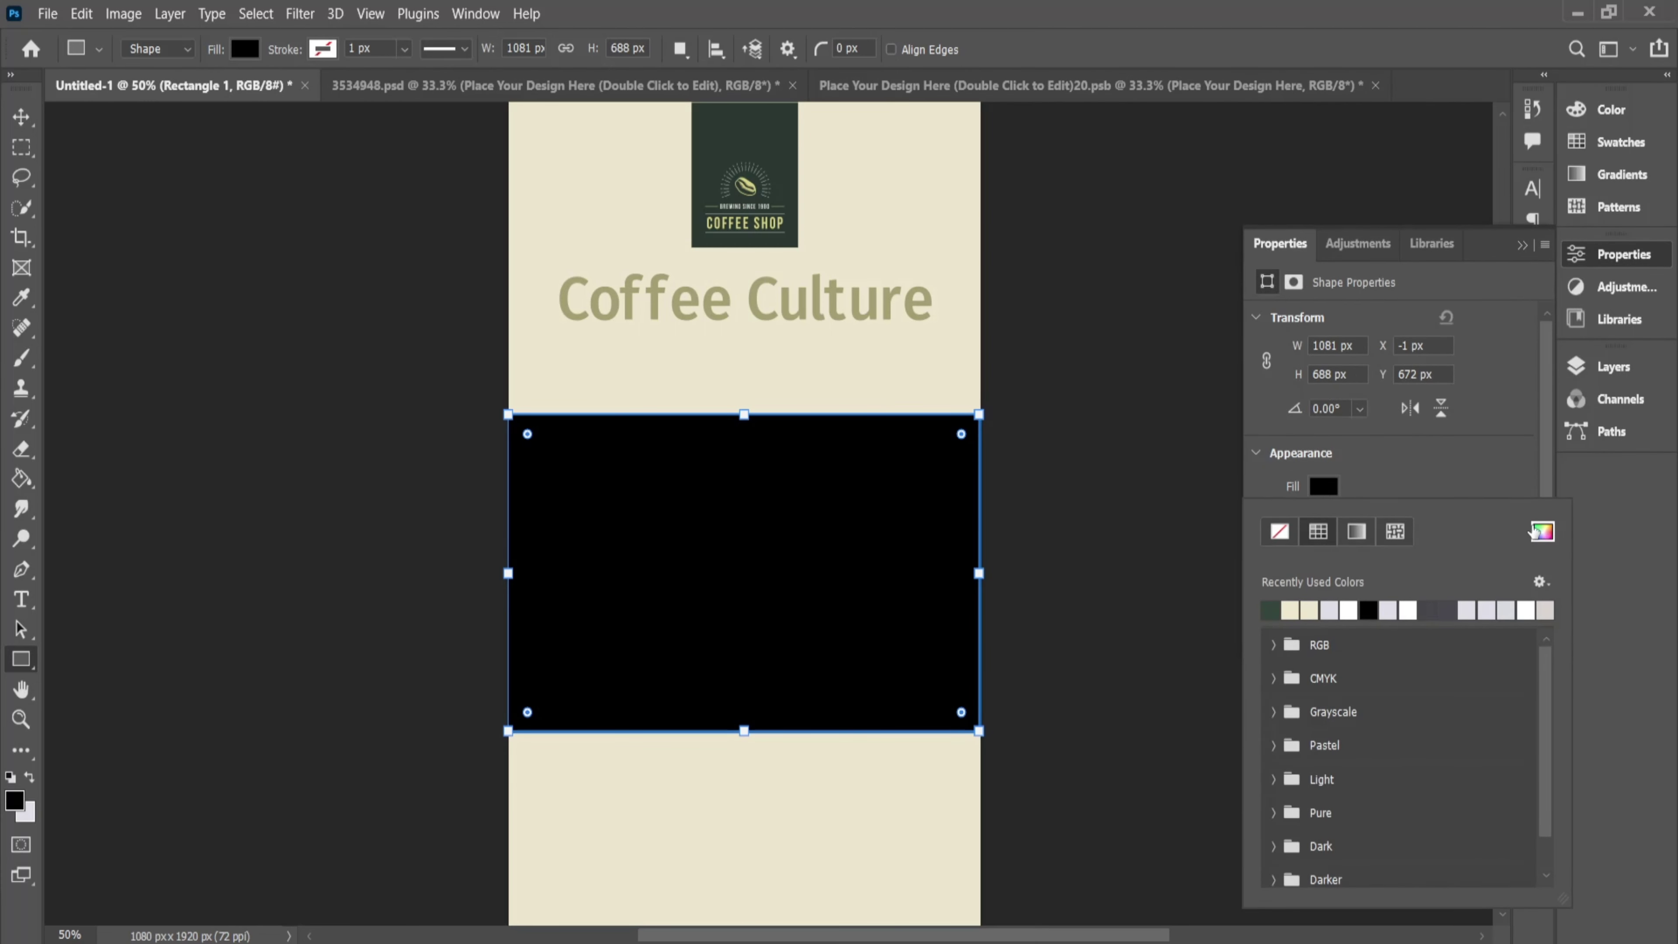
click(1542, 532)
key(ctrl+v)
click(1582, 521)
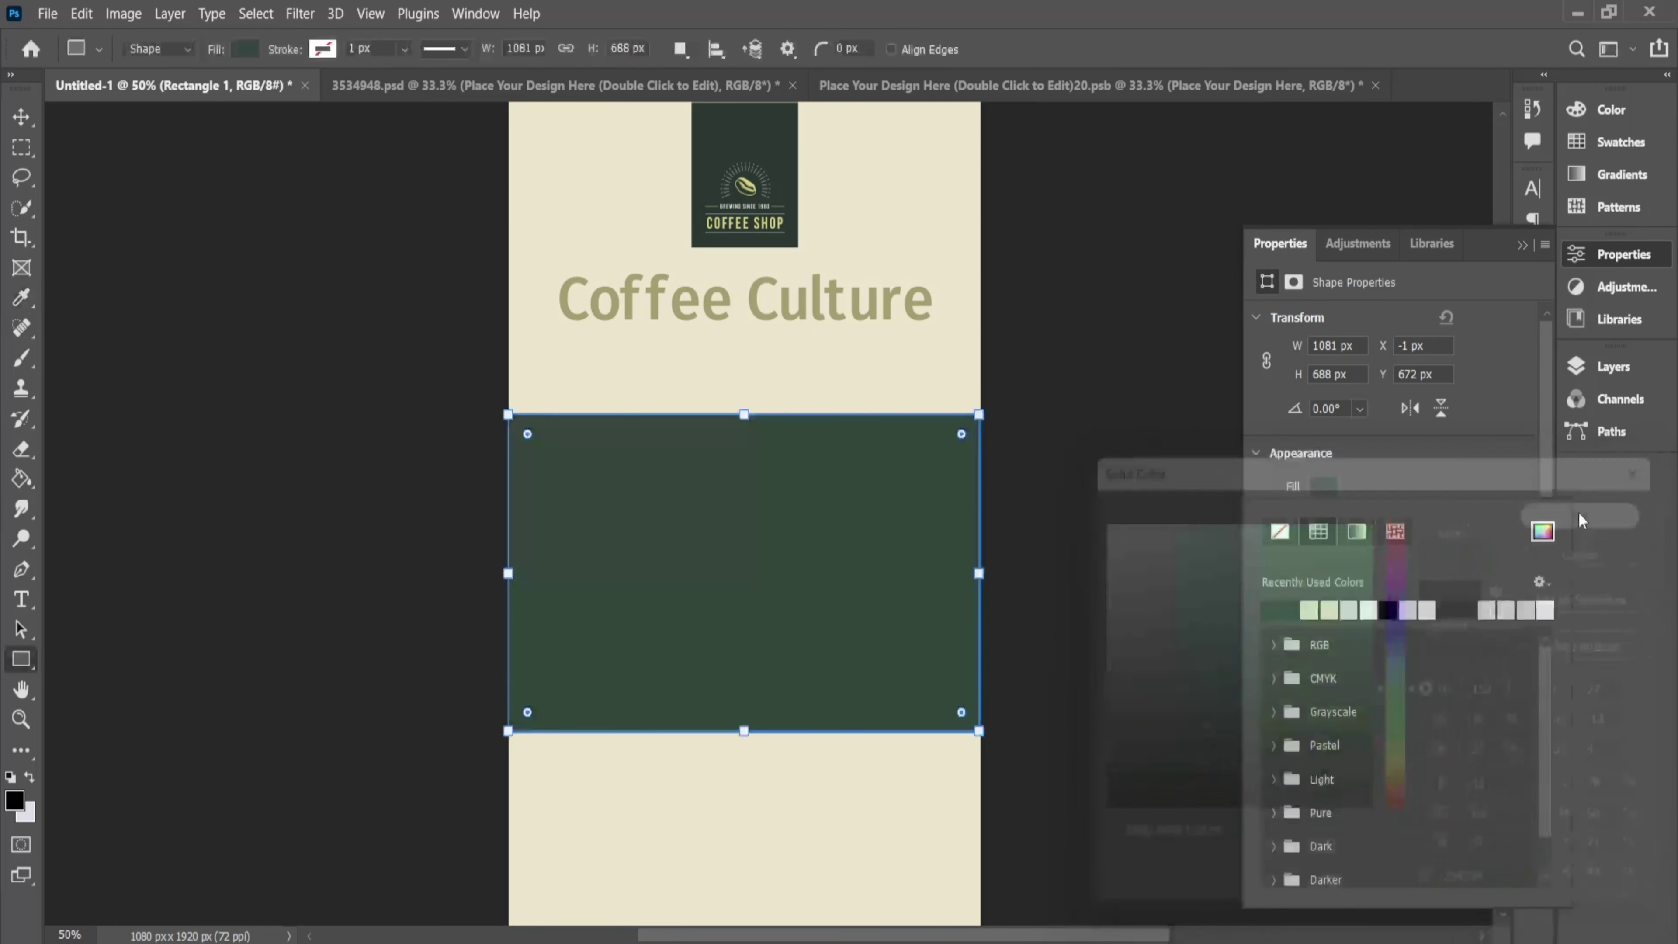
Bring the coffee doodle pattern into the poster
key(v)
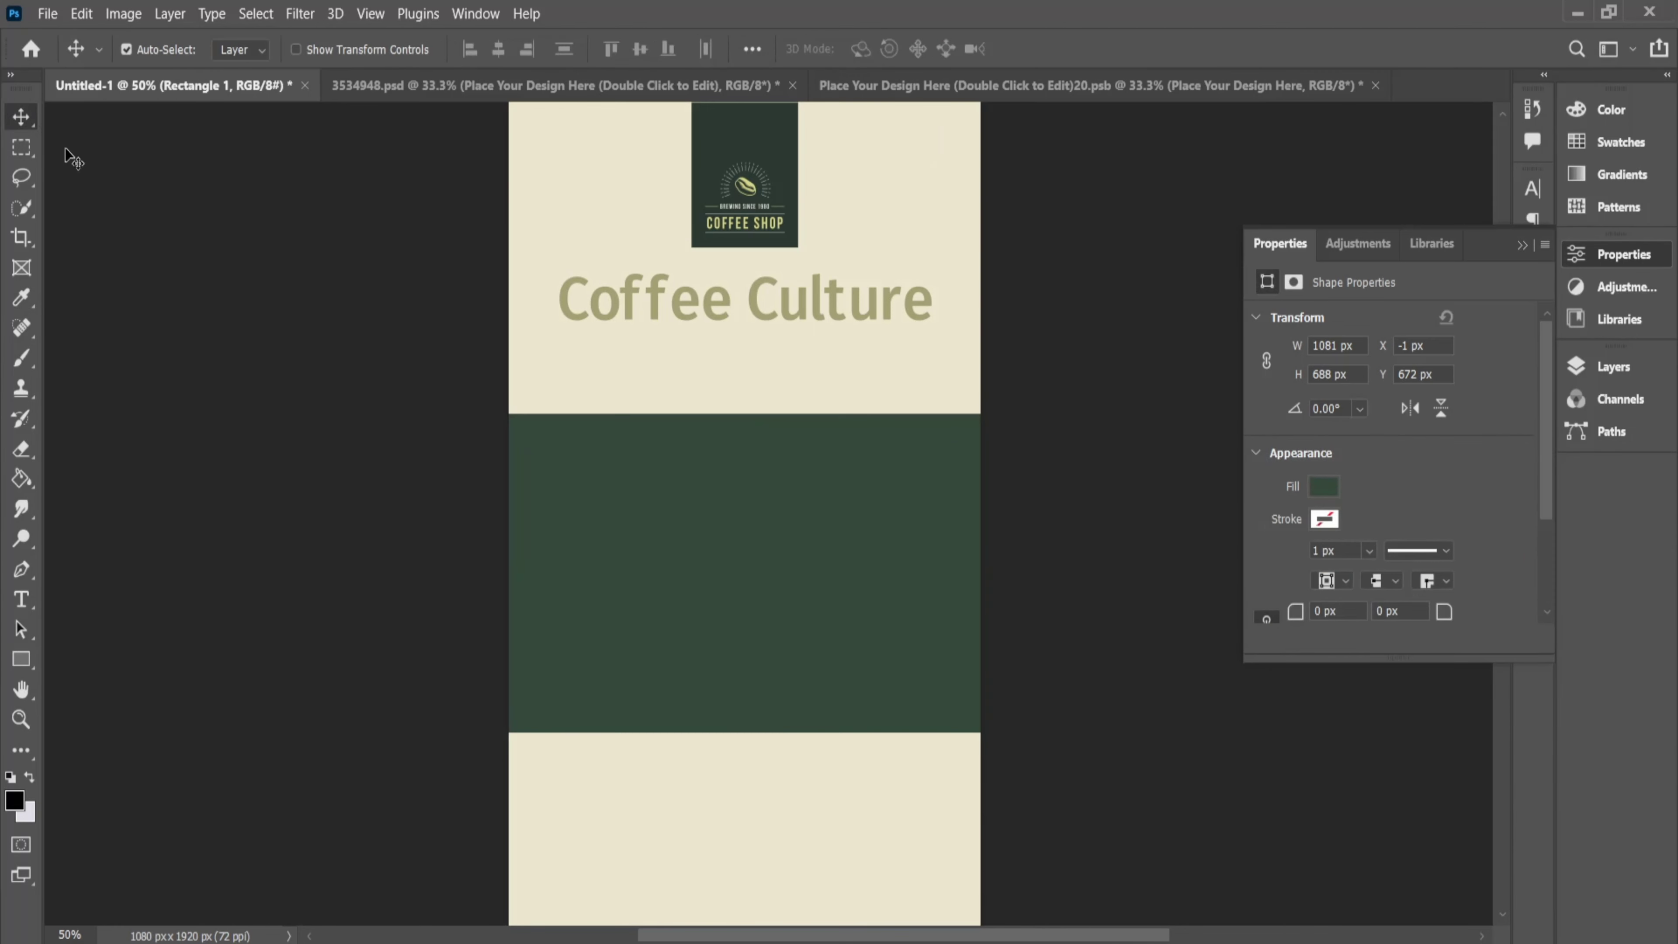
drag(1030, 562, 1000, 521)
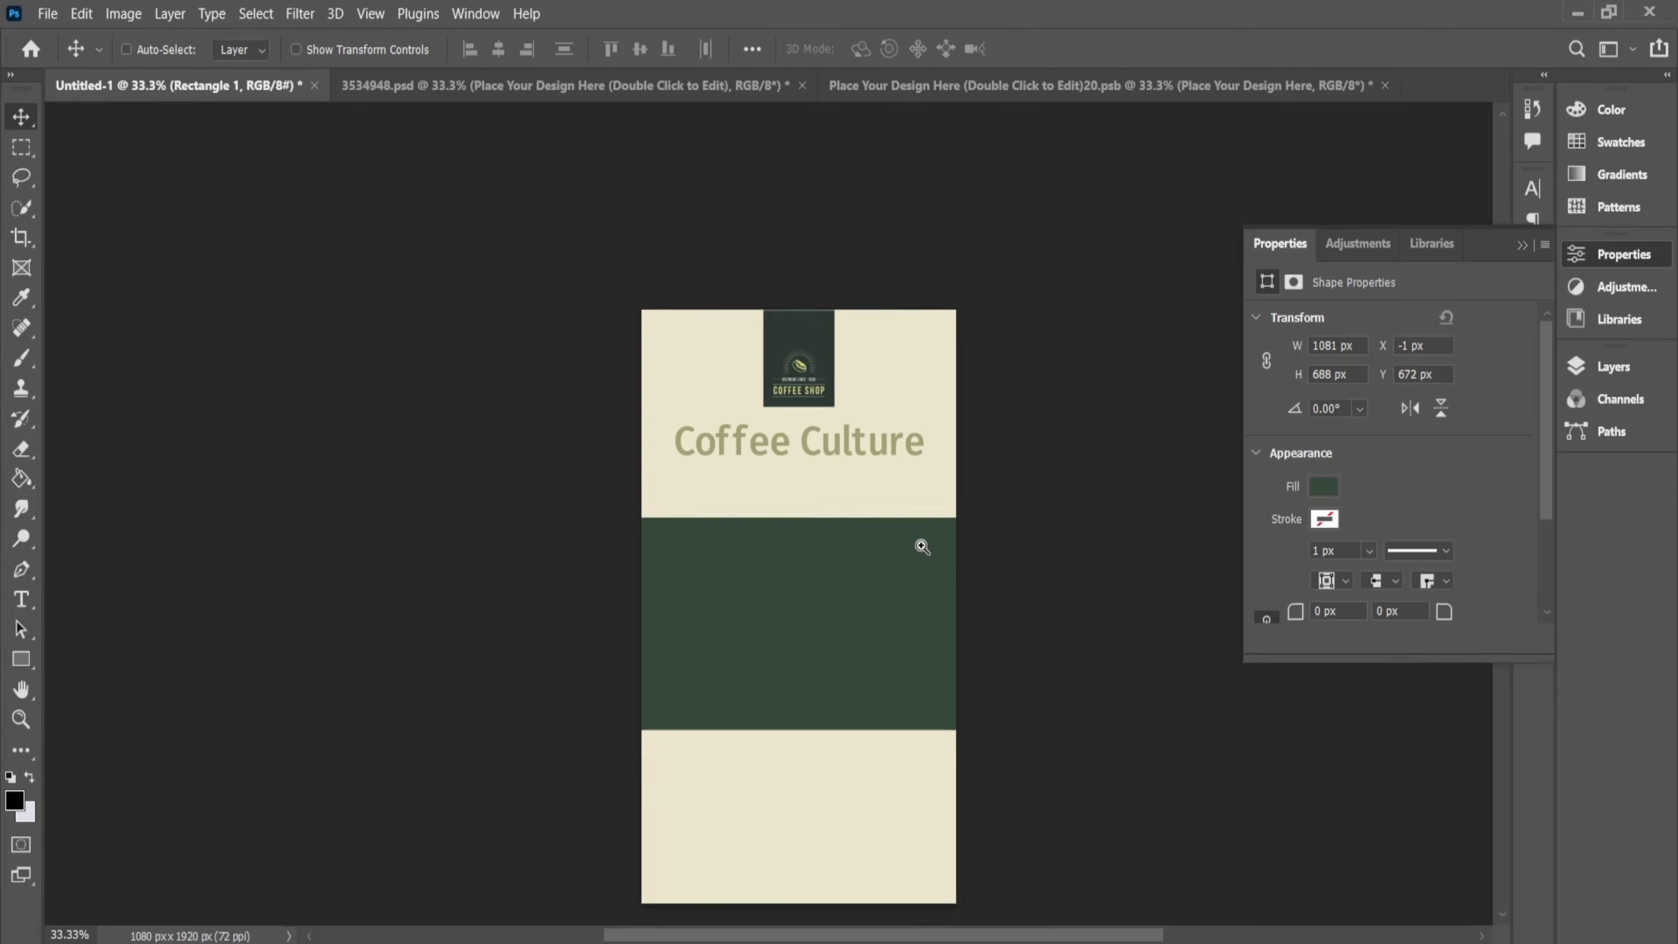
click(1068, 454)
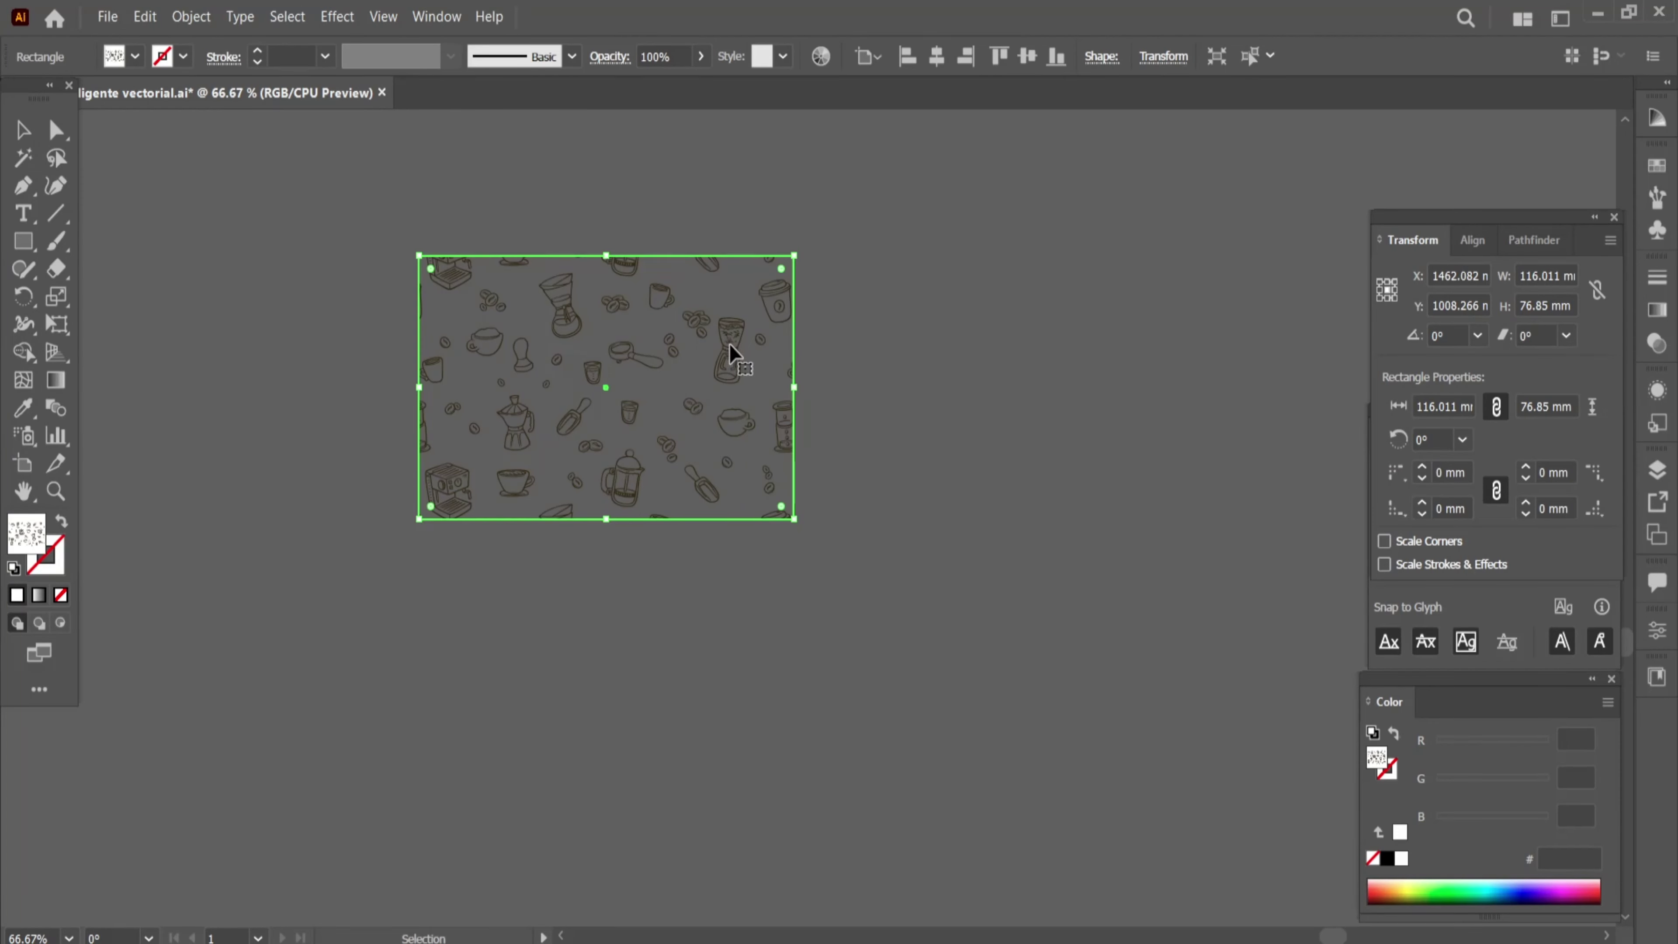
drag(730, 354, 1017, 862)
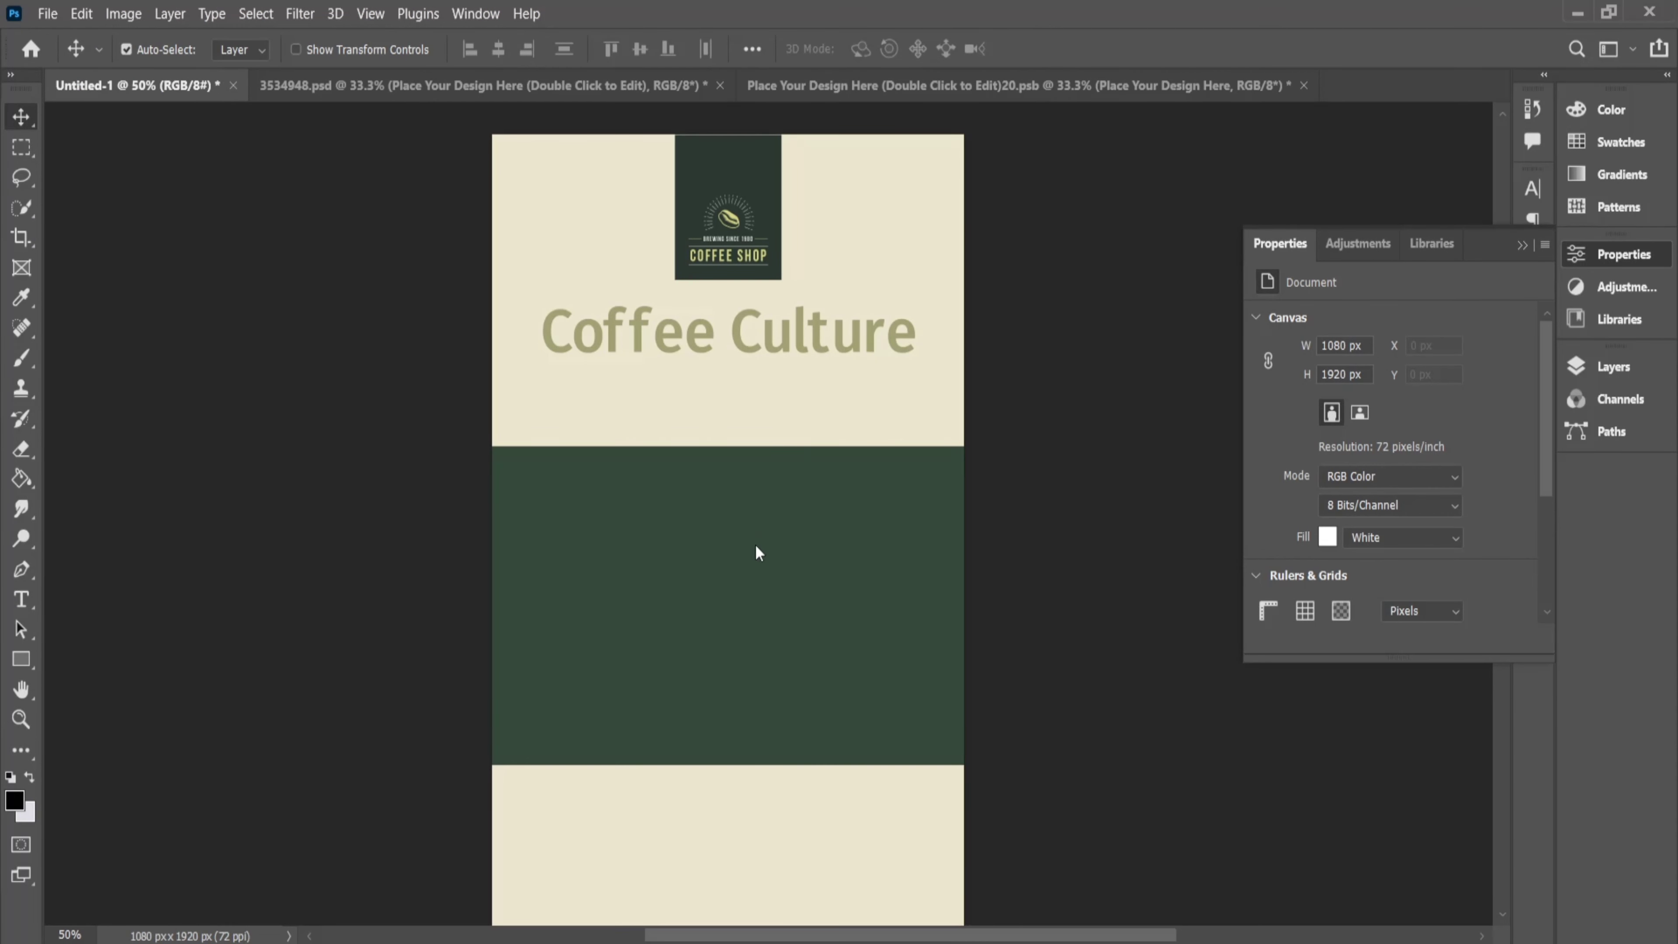
Scale the coffee doodle pattern to exactly cover the dark green band
drag(757, 603, 760, 767)
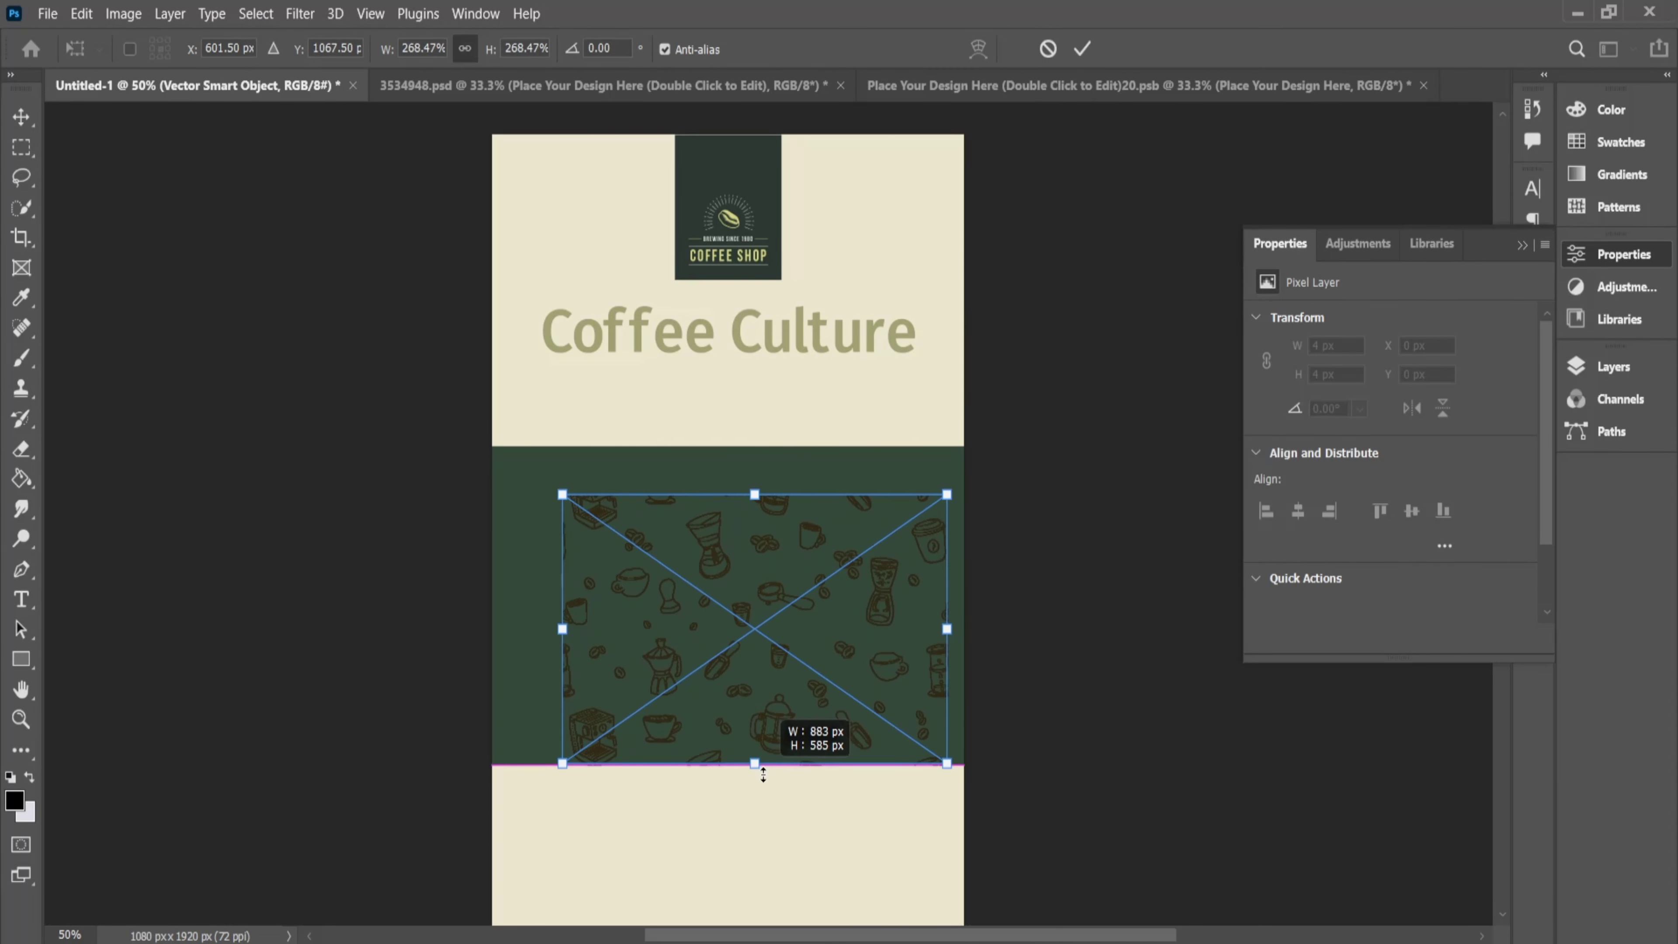
drag(563, 494, 496, 448)
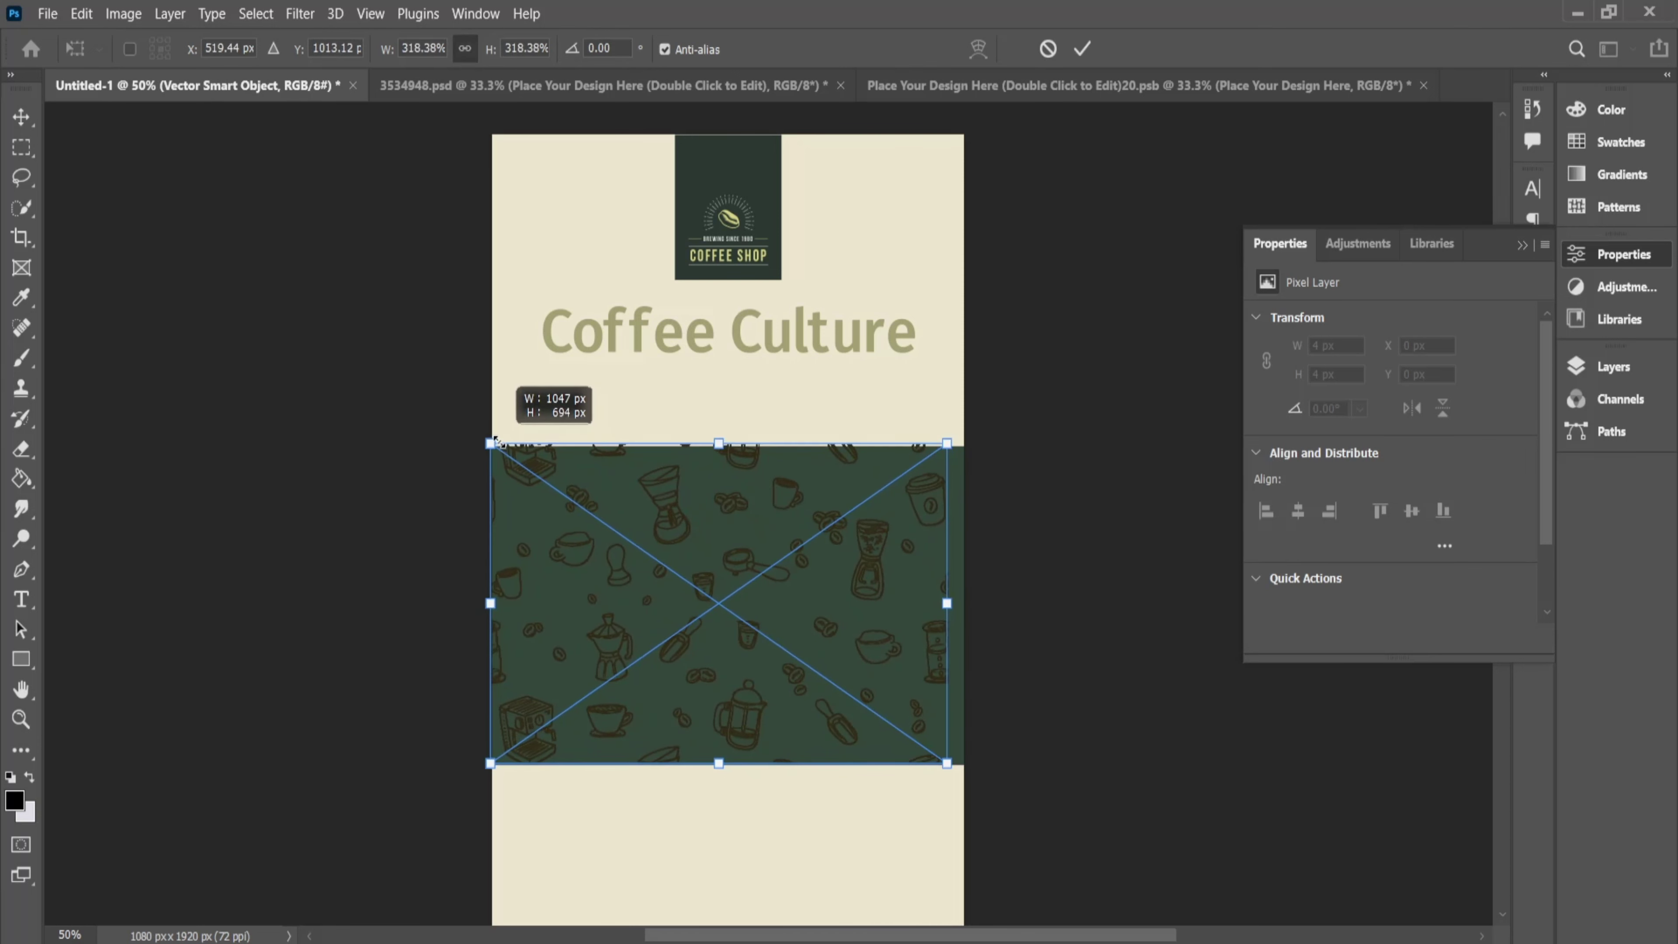
scroll(898, 589, up, 1)
scroll(925, 589, up, 1)
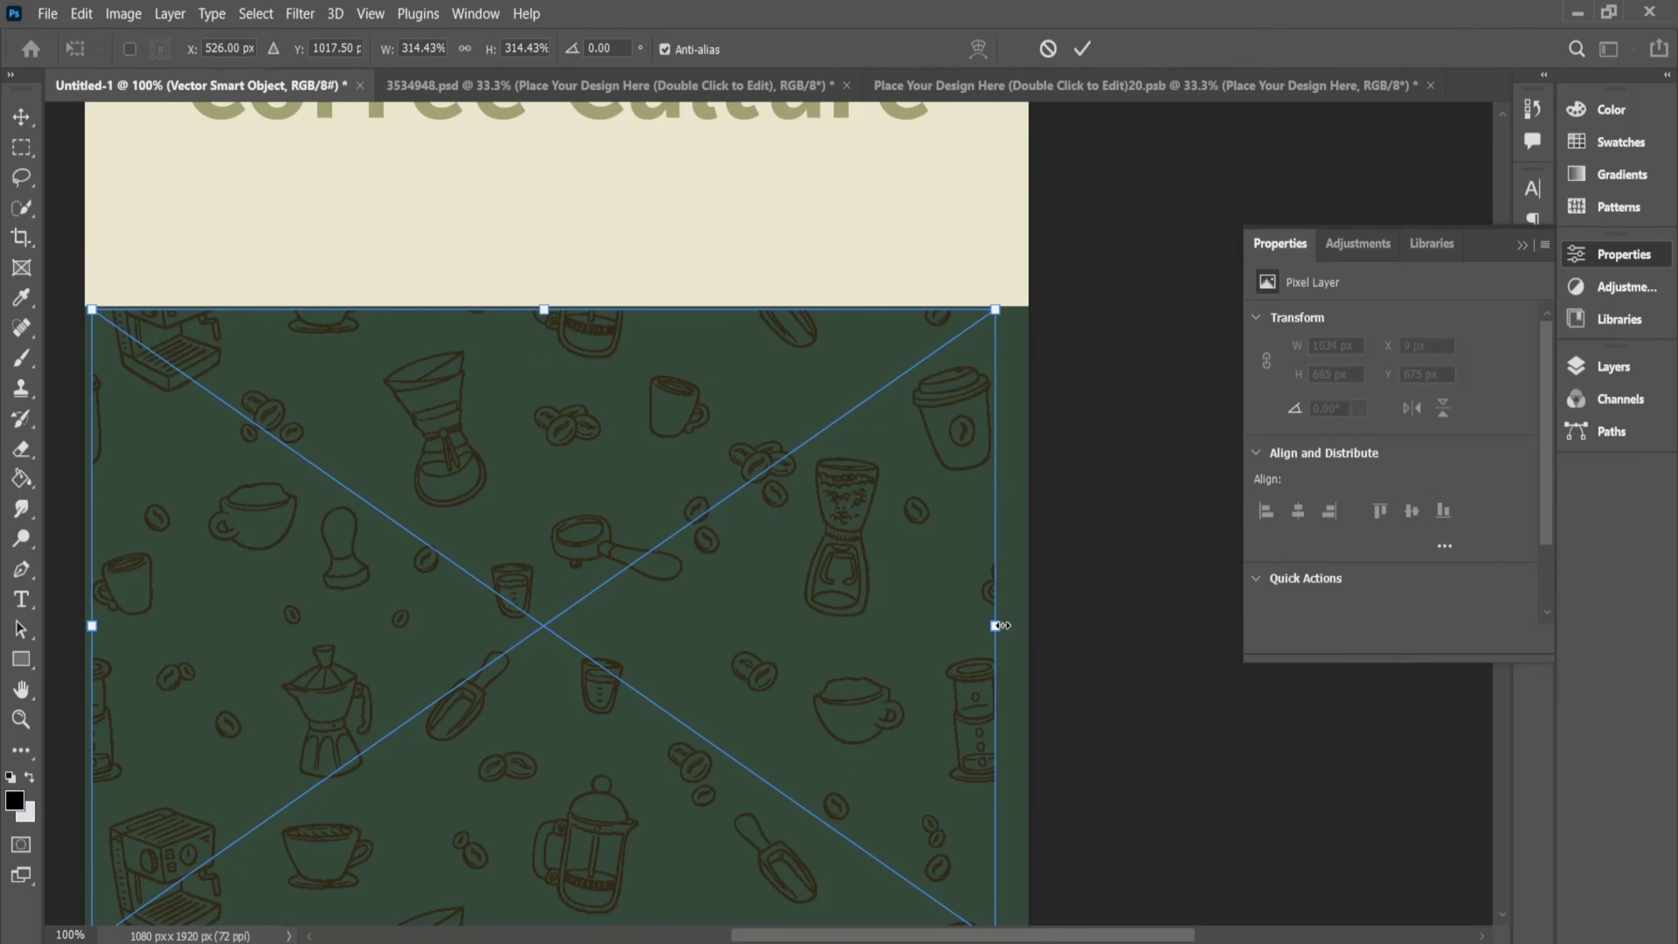
drag(996, 621, 1026, 625)
scroll(599, 569, down, 1)
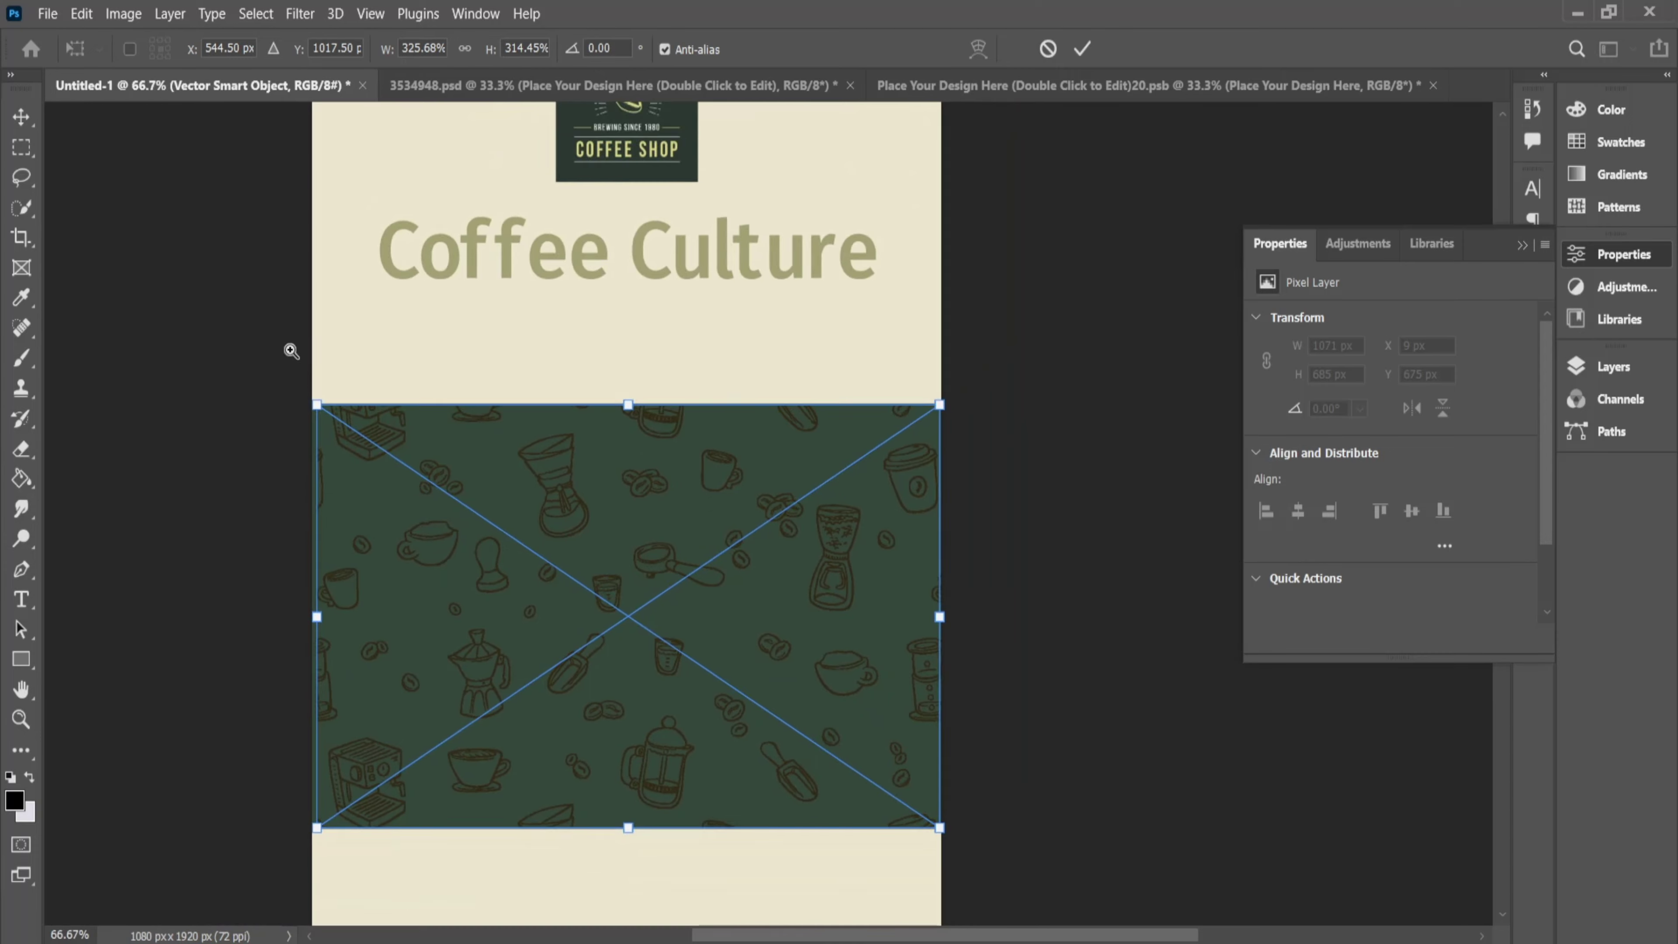
scroll(311, 396, up, 3)
drag(236, 409, 210, 395)
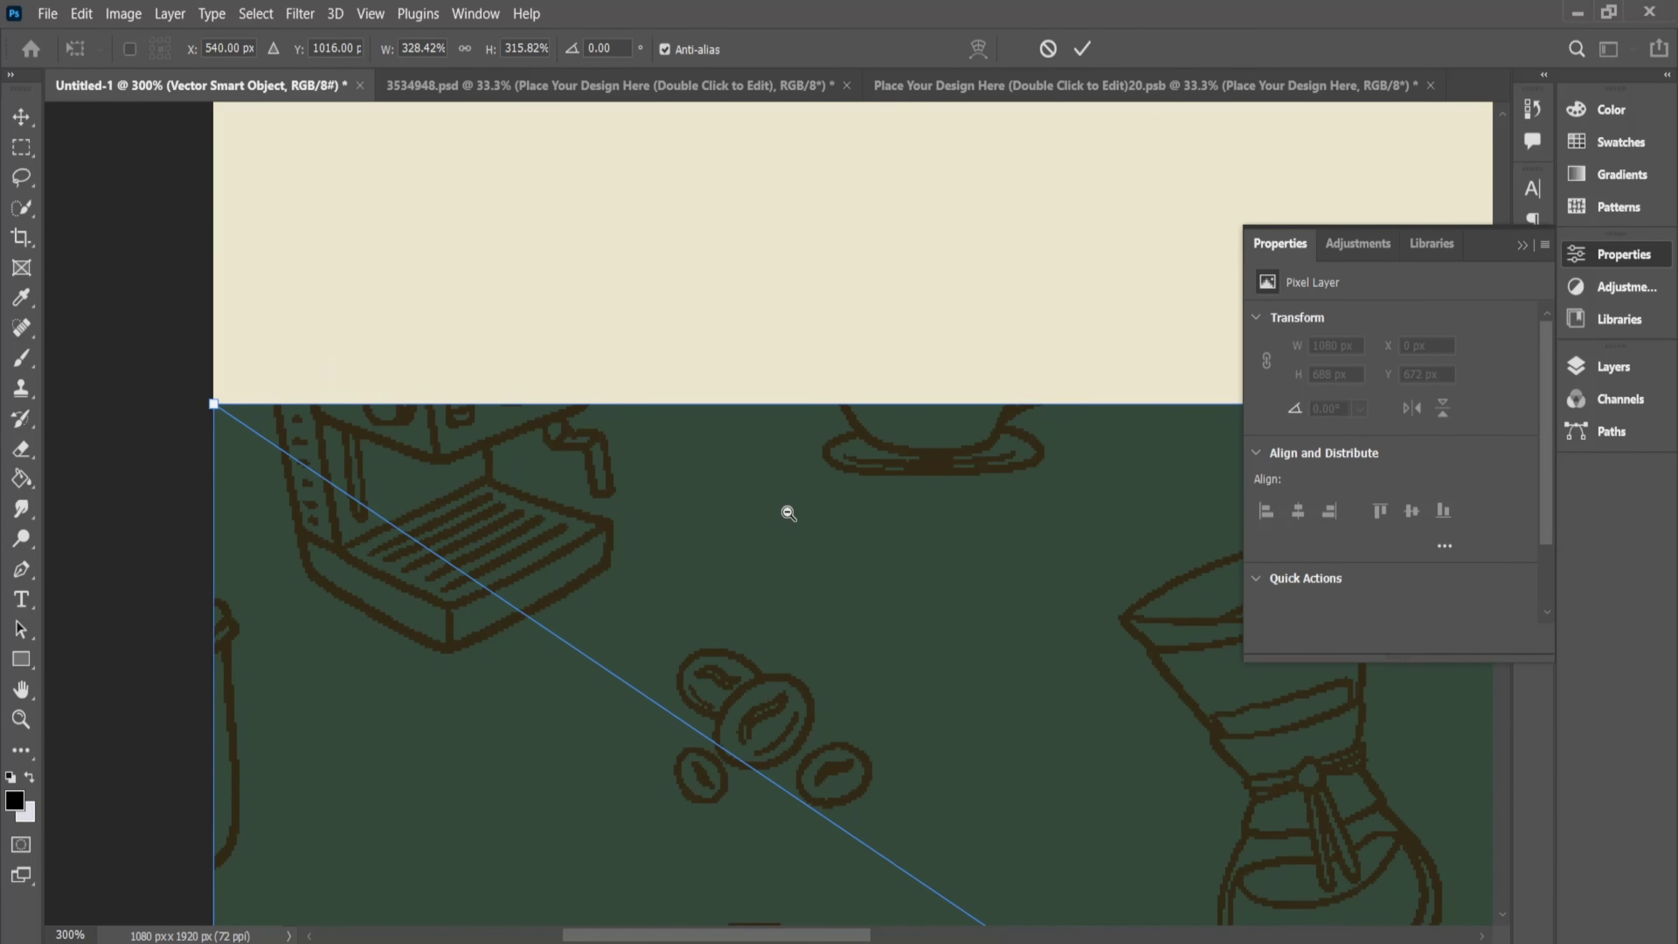
scroll(786, 505, down, 3)
scroll(858, 529, down, 2)
click(1087, 50)
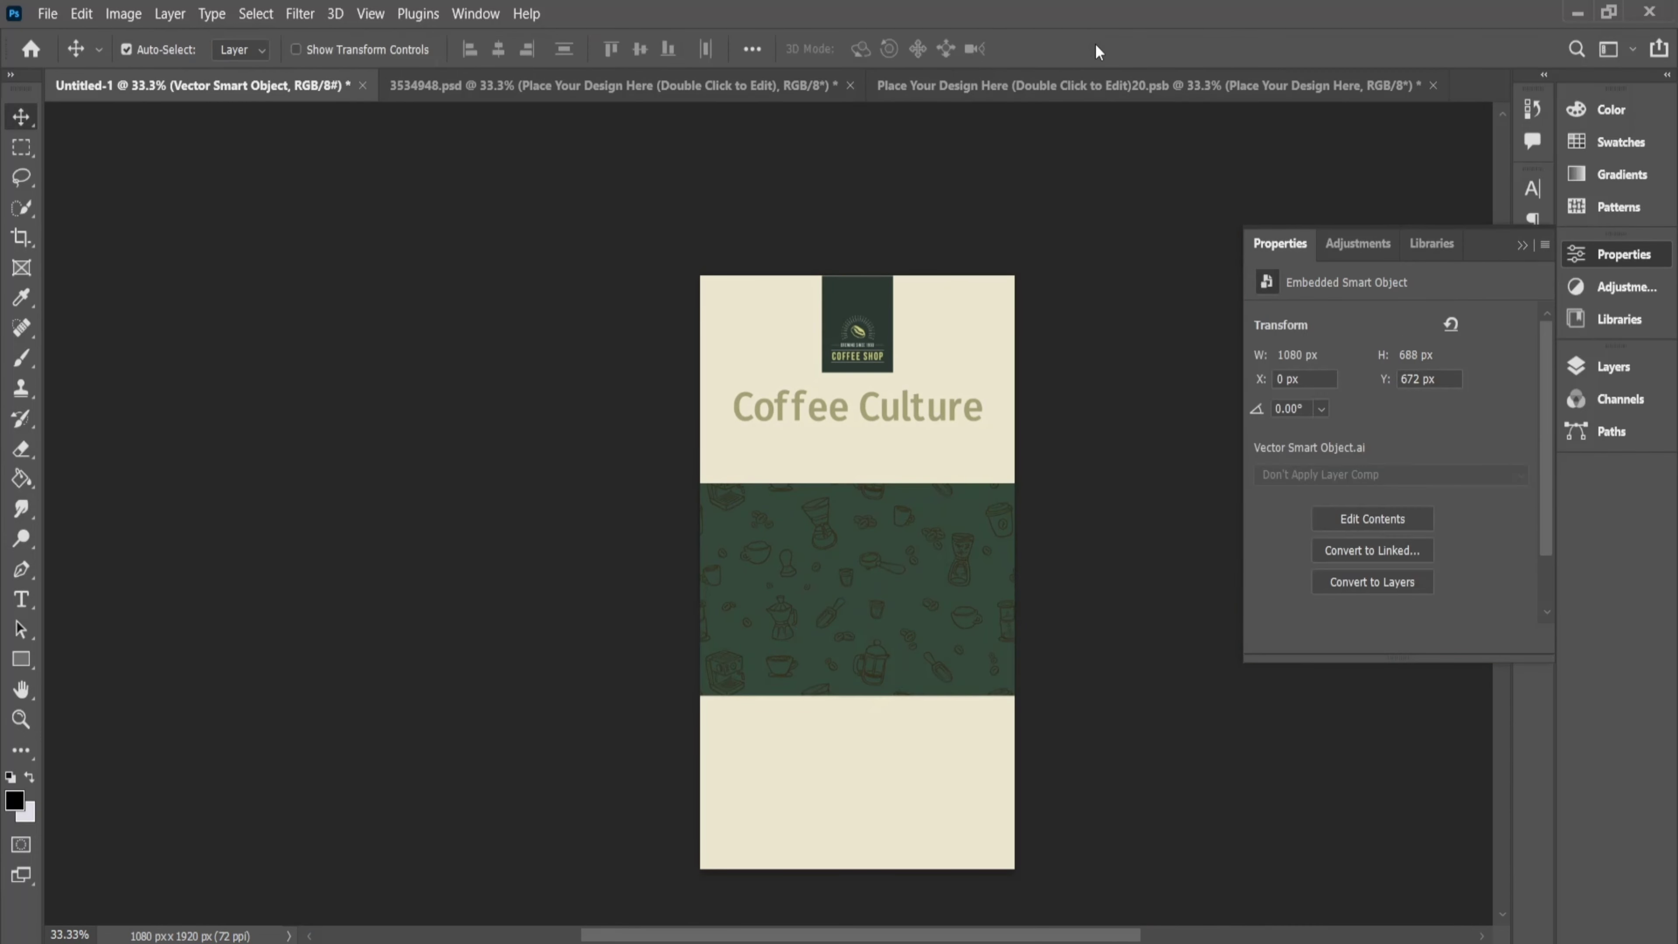
scroll(910, 570, up, 1)
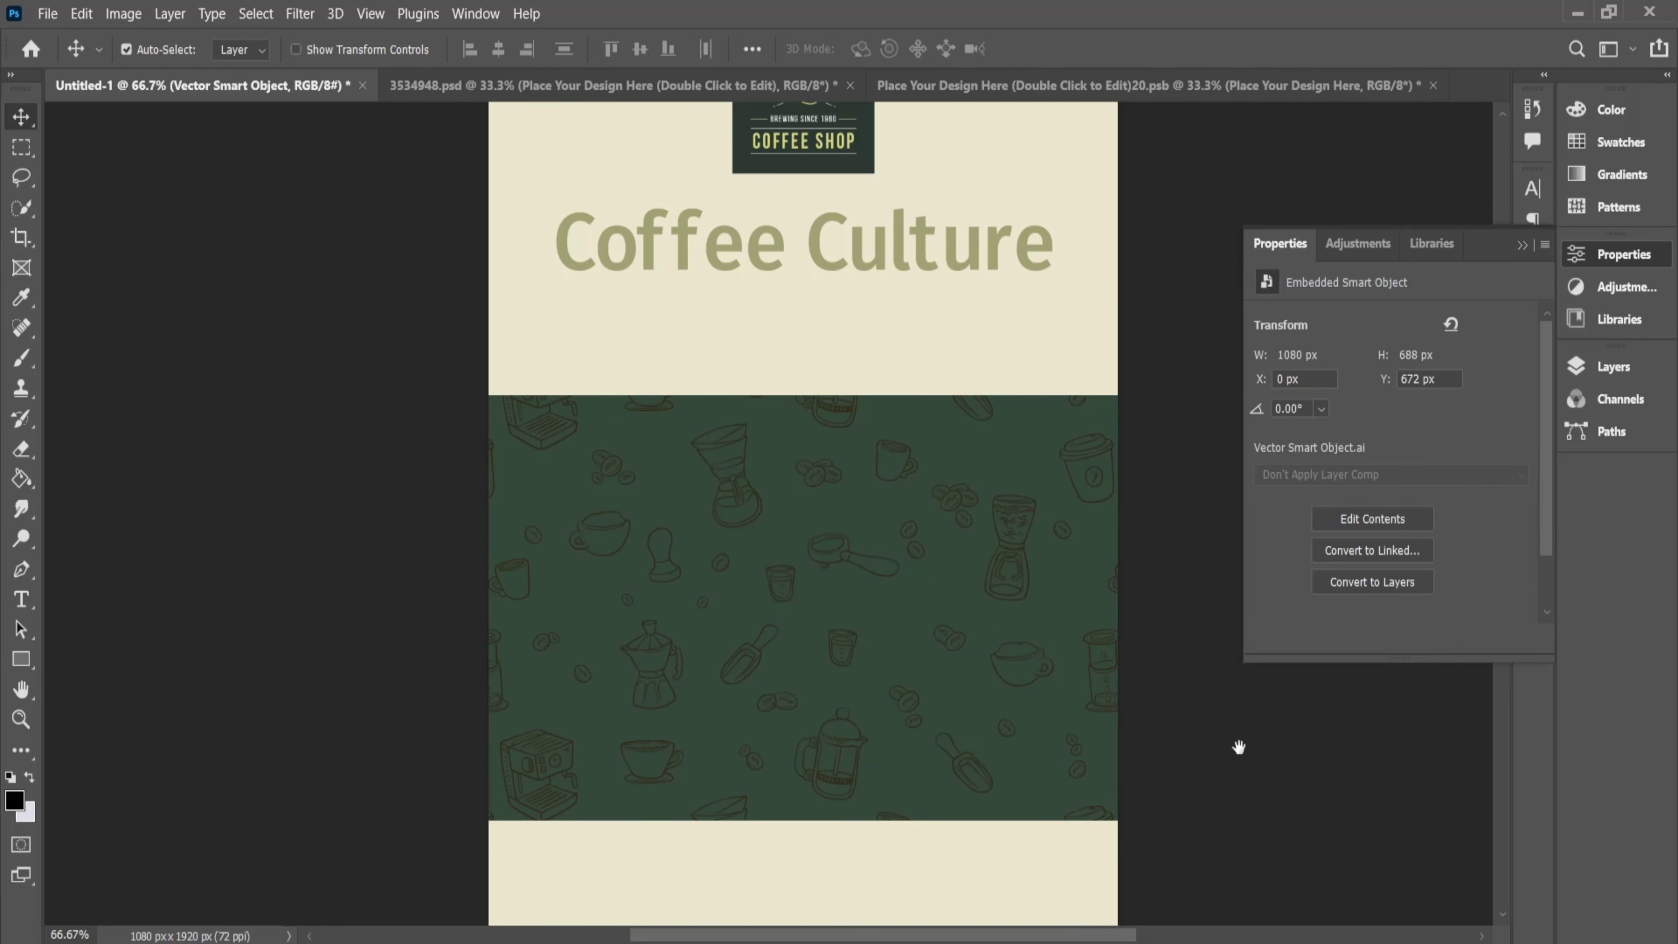
scroll(1113, 424, down, 1)
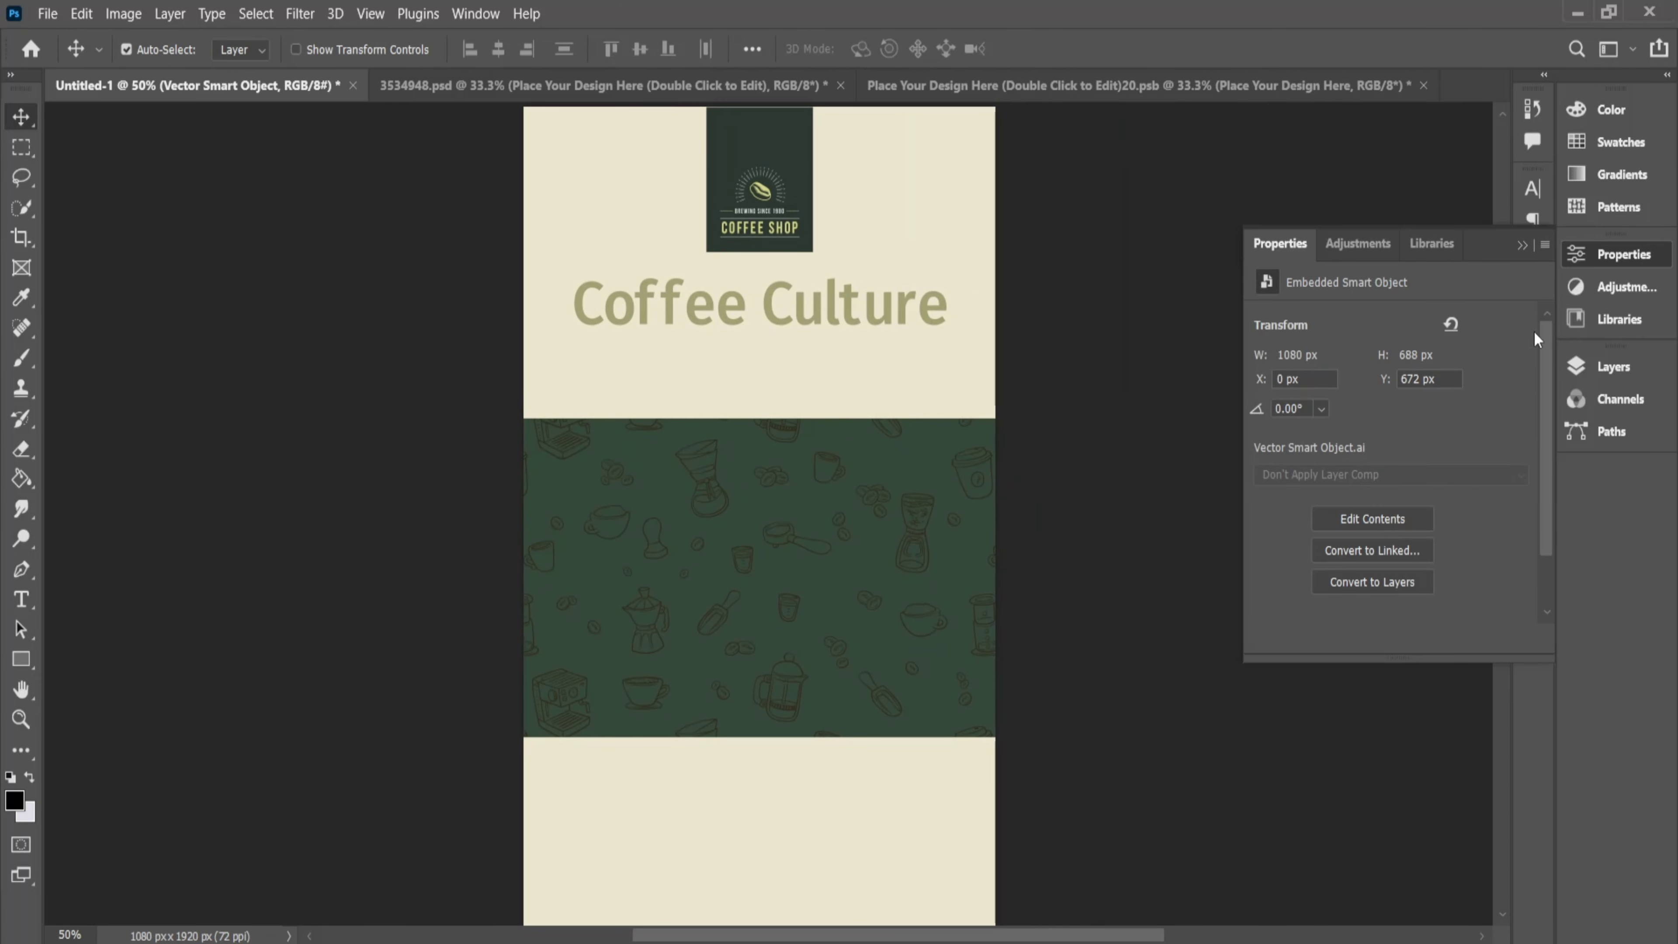
Move the green band and pattern together slightly lower on the poster
click(1644, 368)
shift+click(1413, 625)
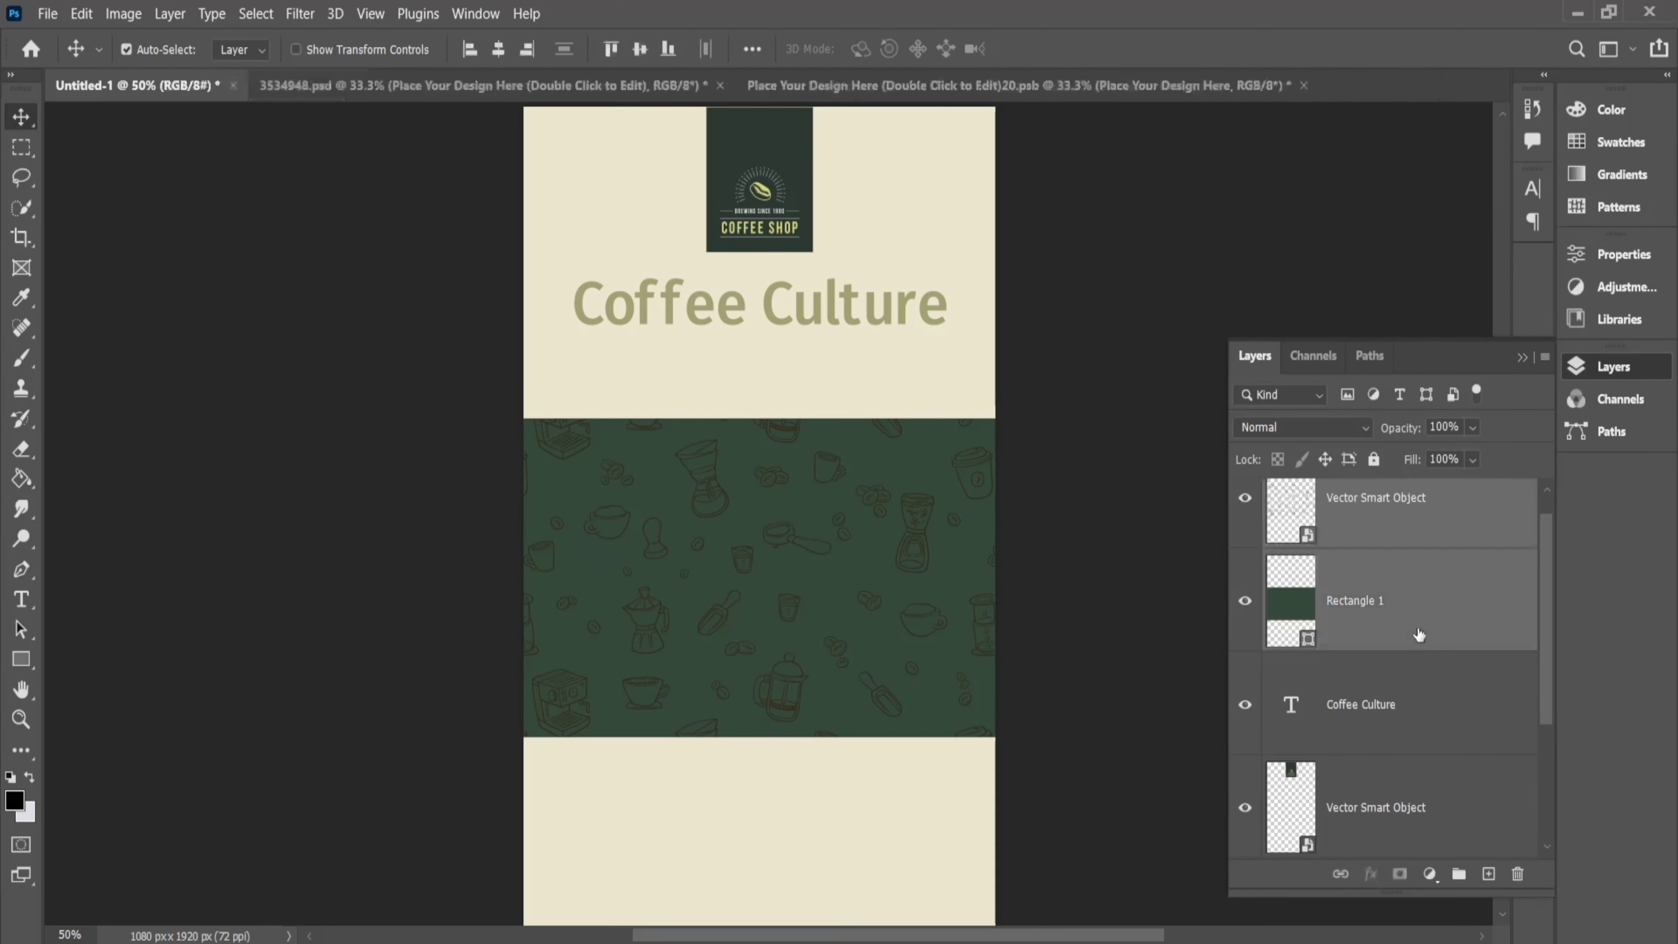
scroll(1414, 591, up, 1)
key(ctrl+t)
mouse_move(877, 574)
mouse_down()
mouse_move(892, 518)
mouse_move(857, 537)
mouse_up()
key(ctrl+minus)
click(1082, 48)
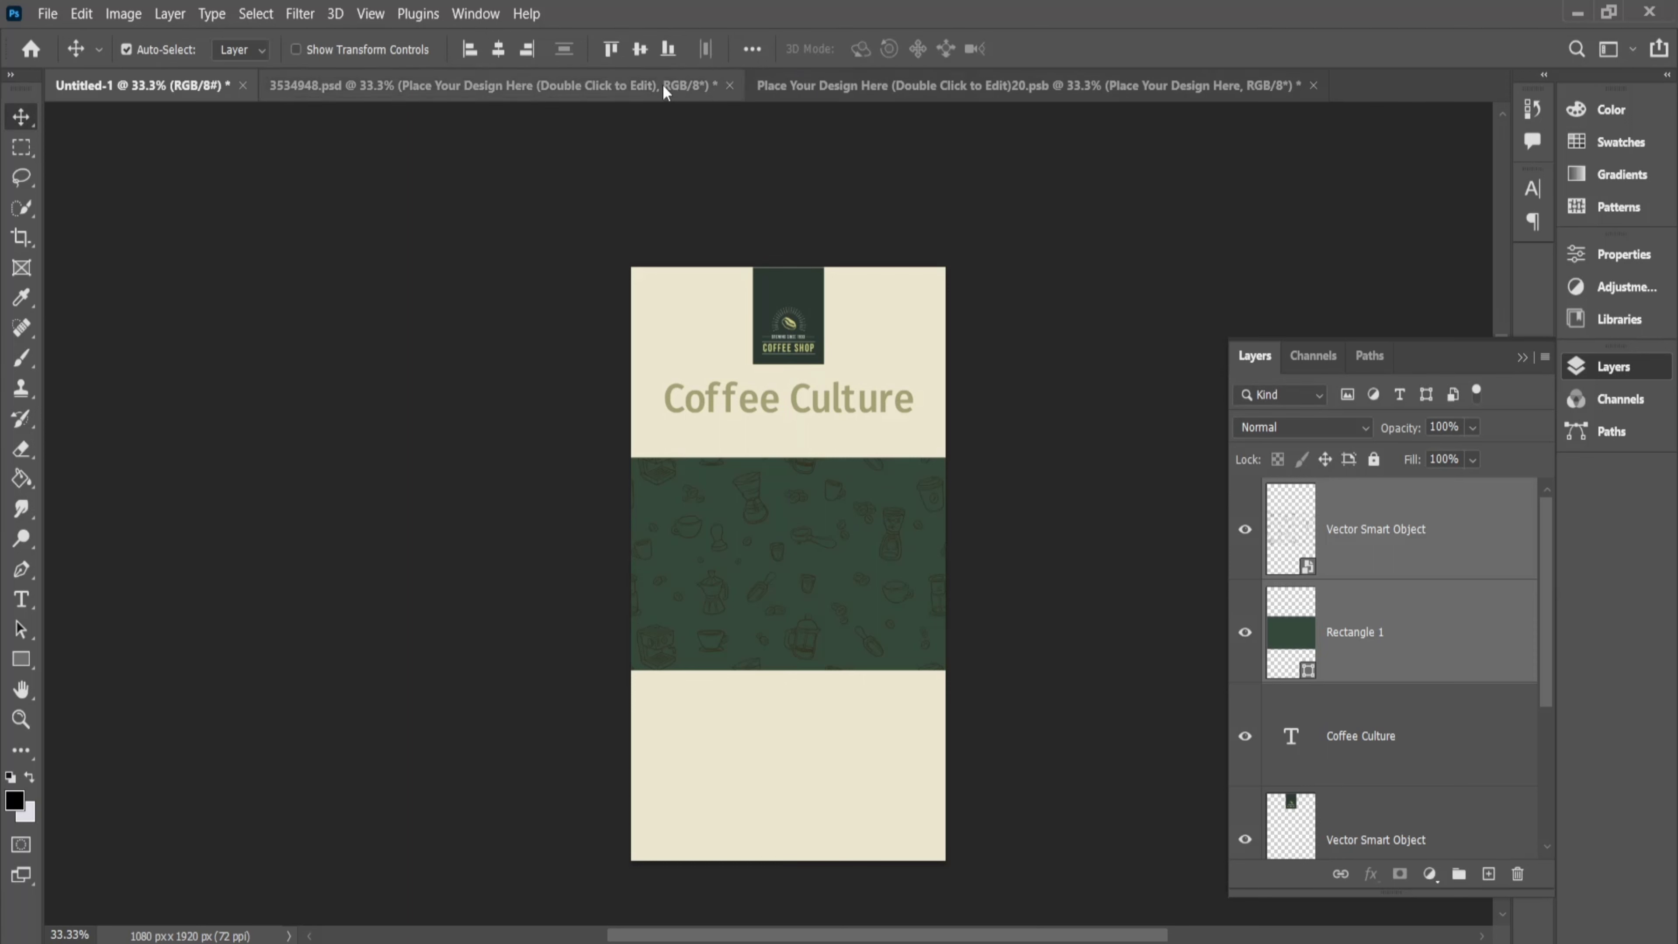
click(974, 85)
Close the extra placeholder document unsaved and draw a tall rectangle down to the poster bottom
key(ctrl+w)
click(871, 379)
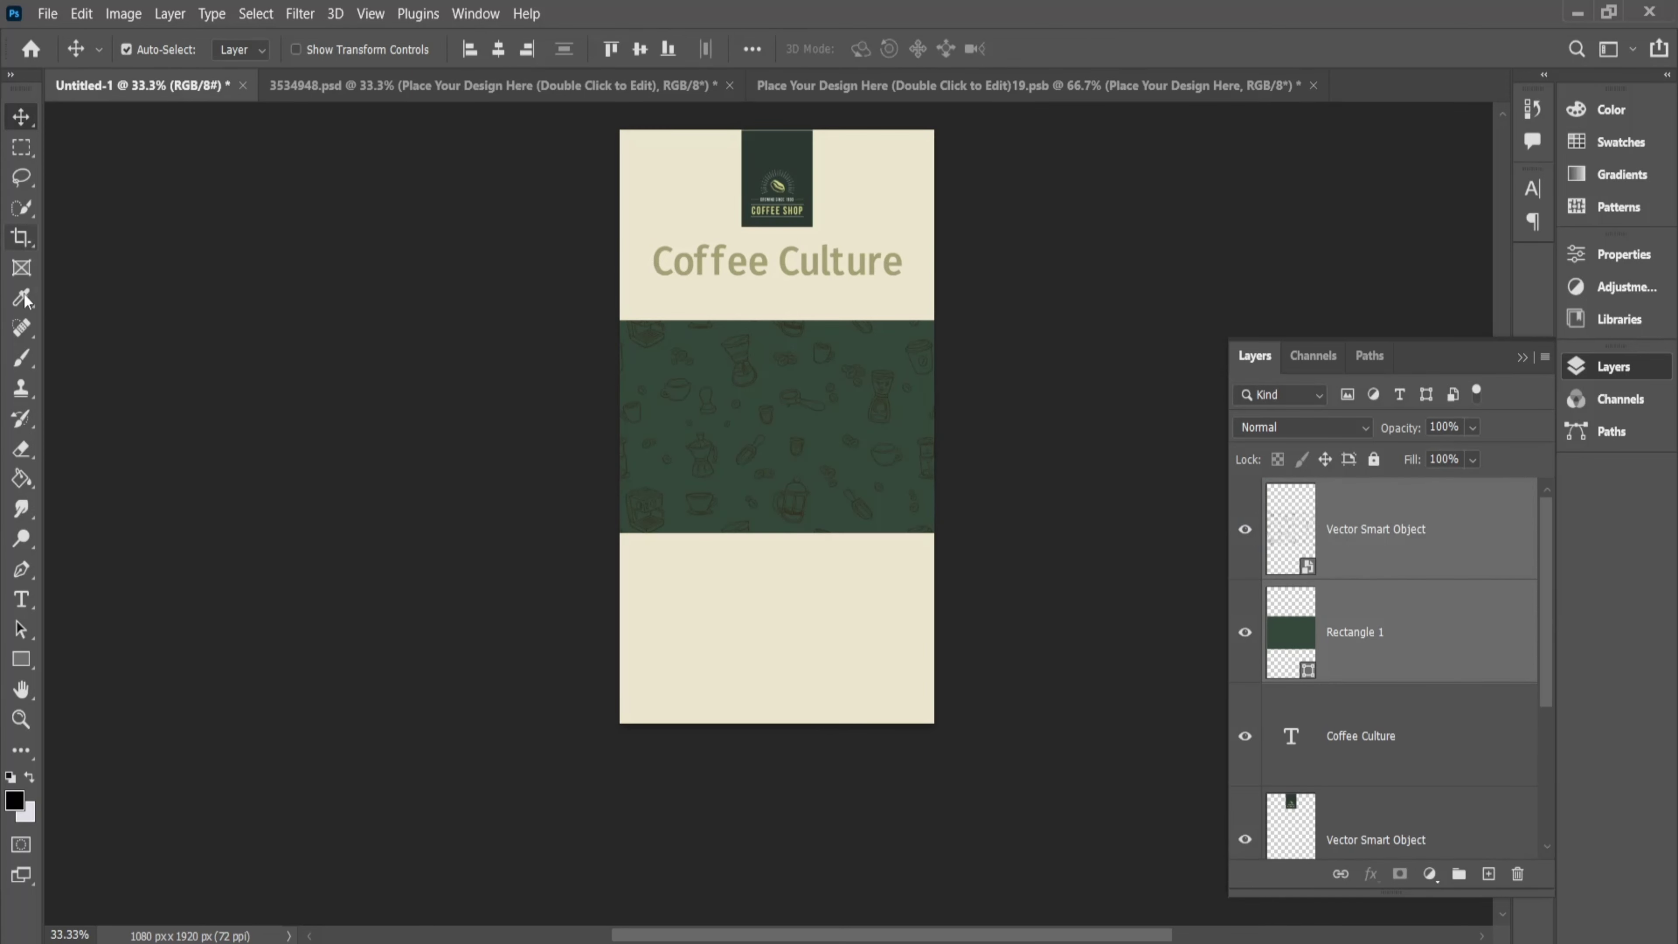
click(21, 659)
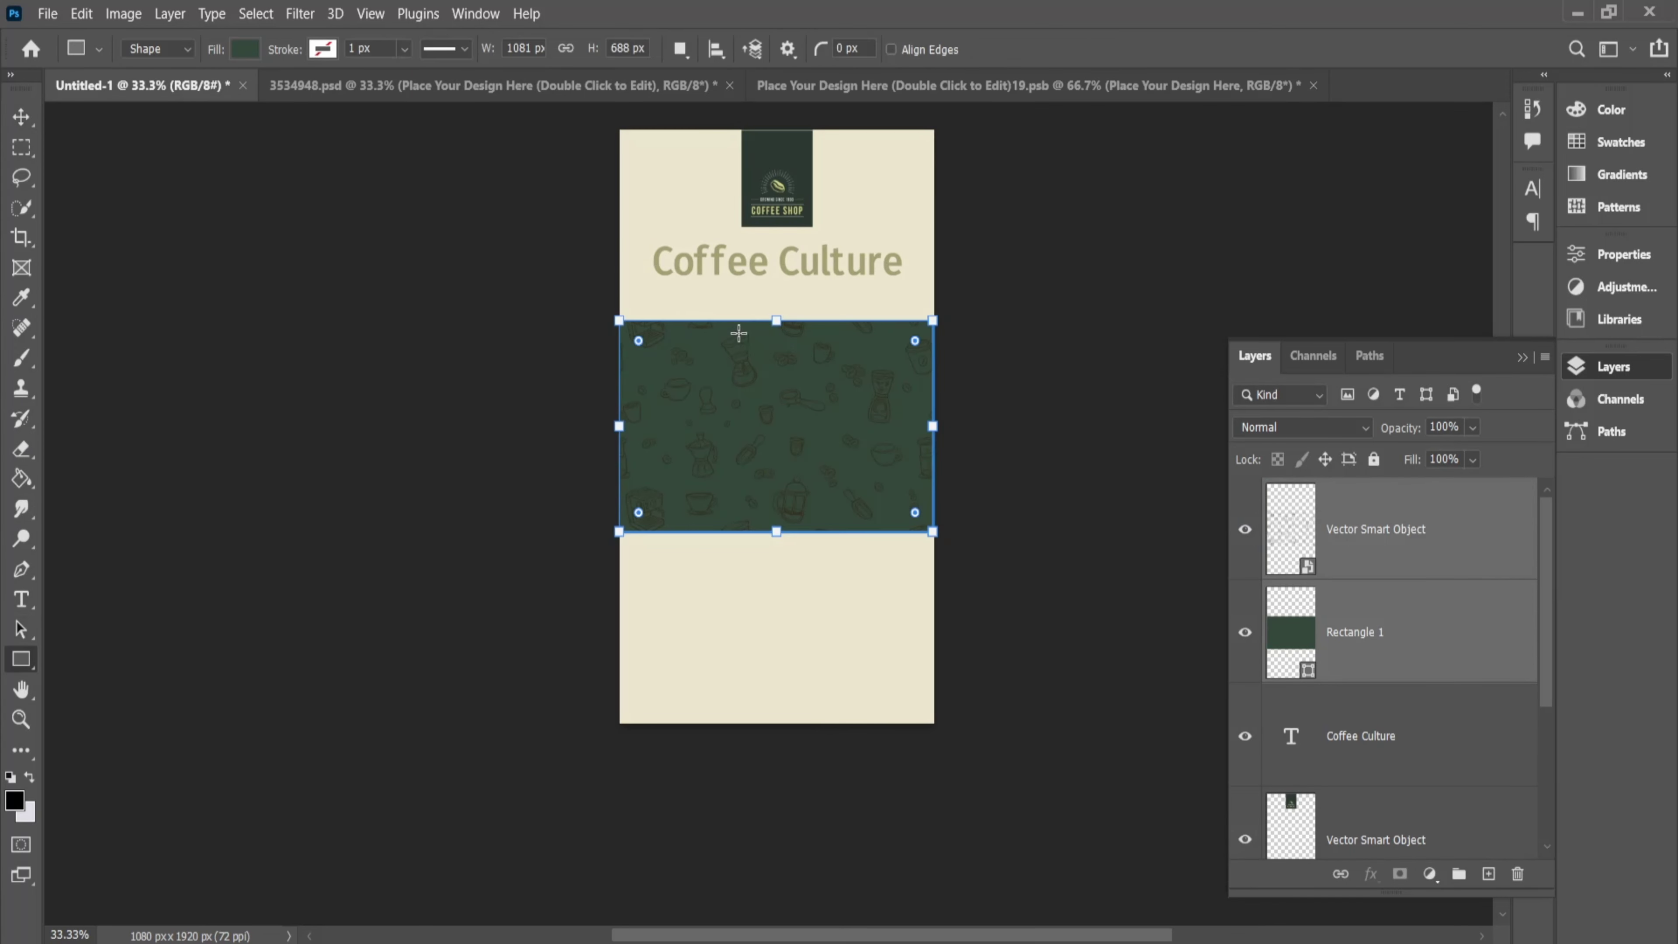
drag(738, 352, 873, 722)
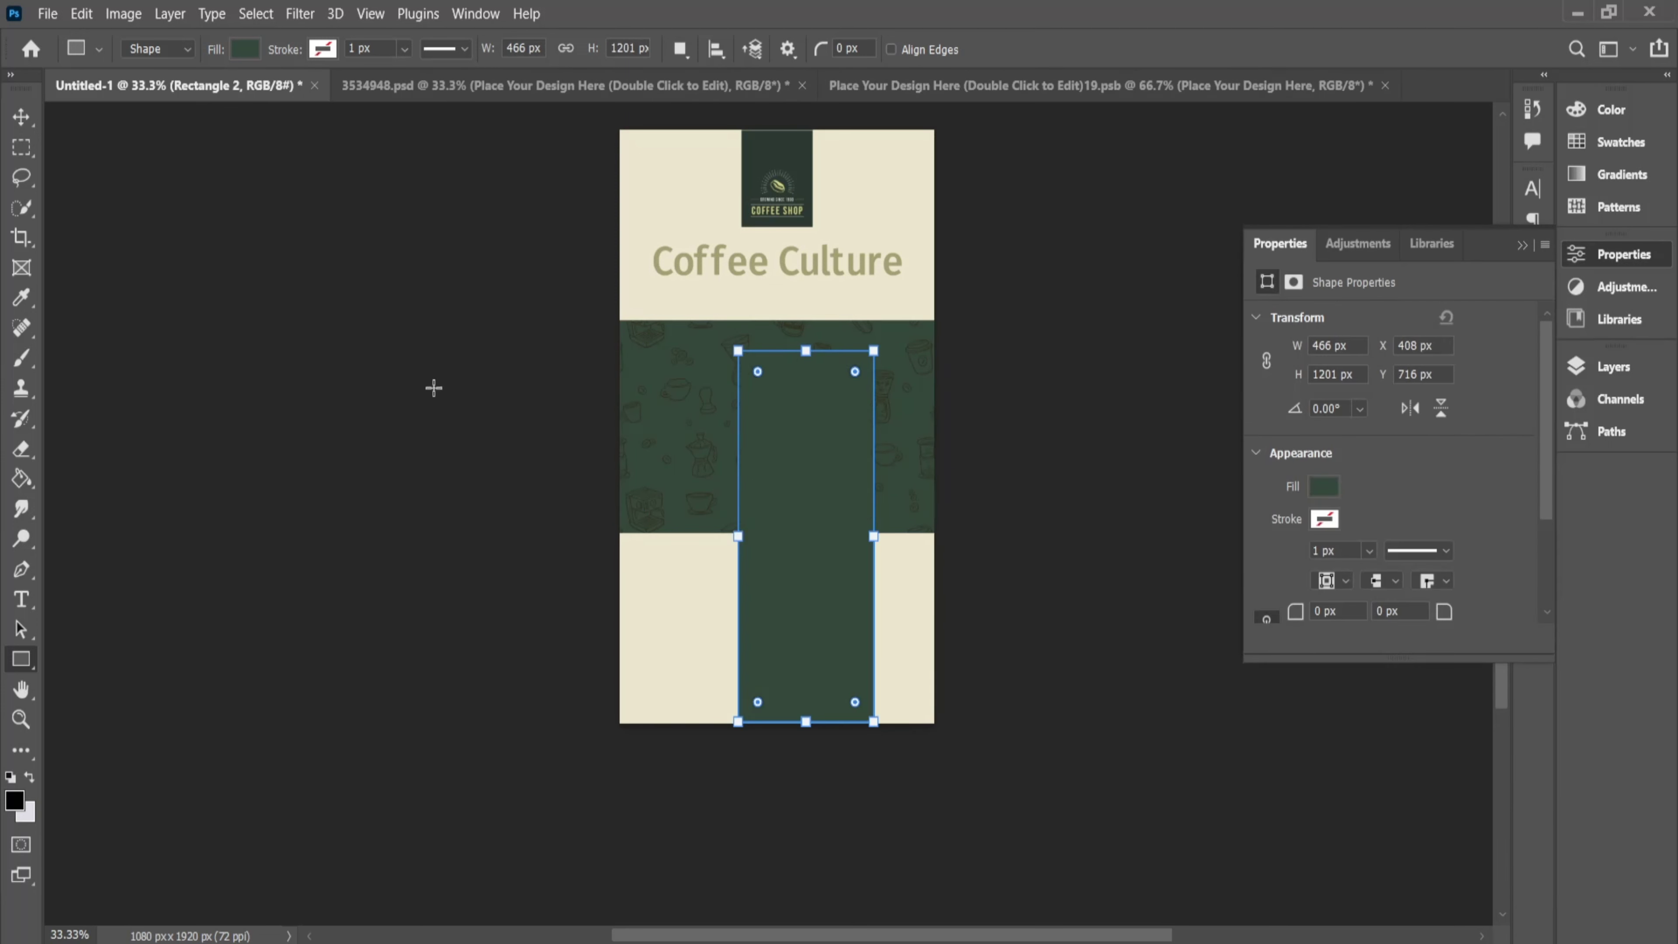
Give the rectangle no fill and an f0e7cd border 16 px wide
click(245, 49)
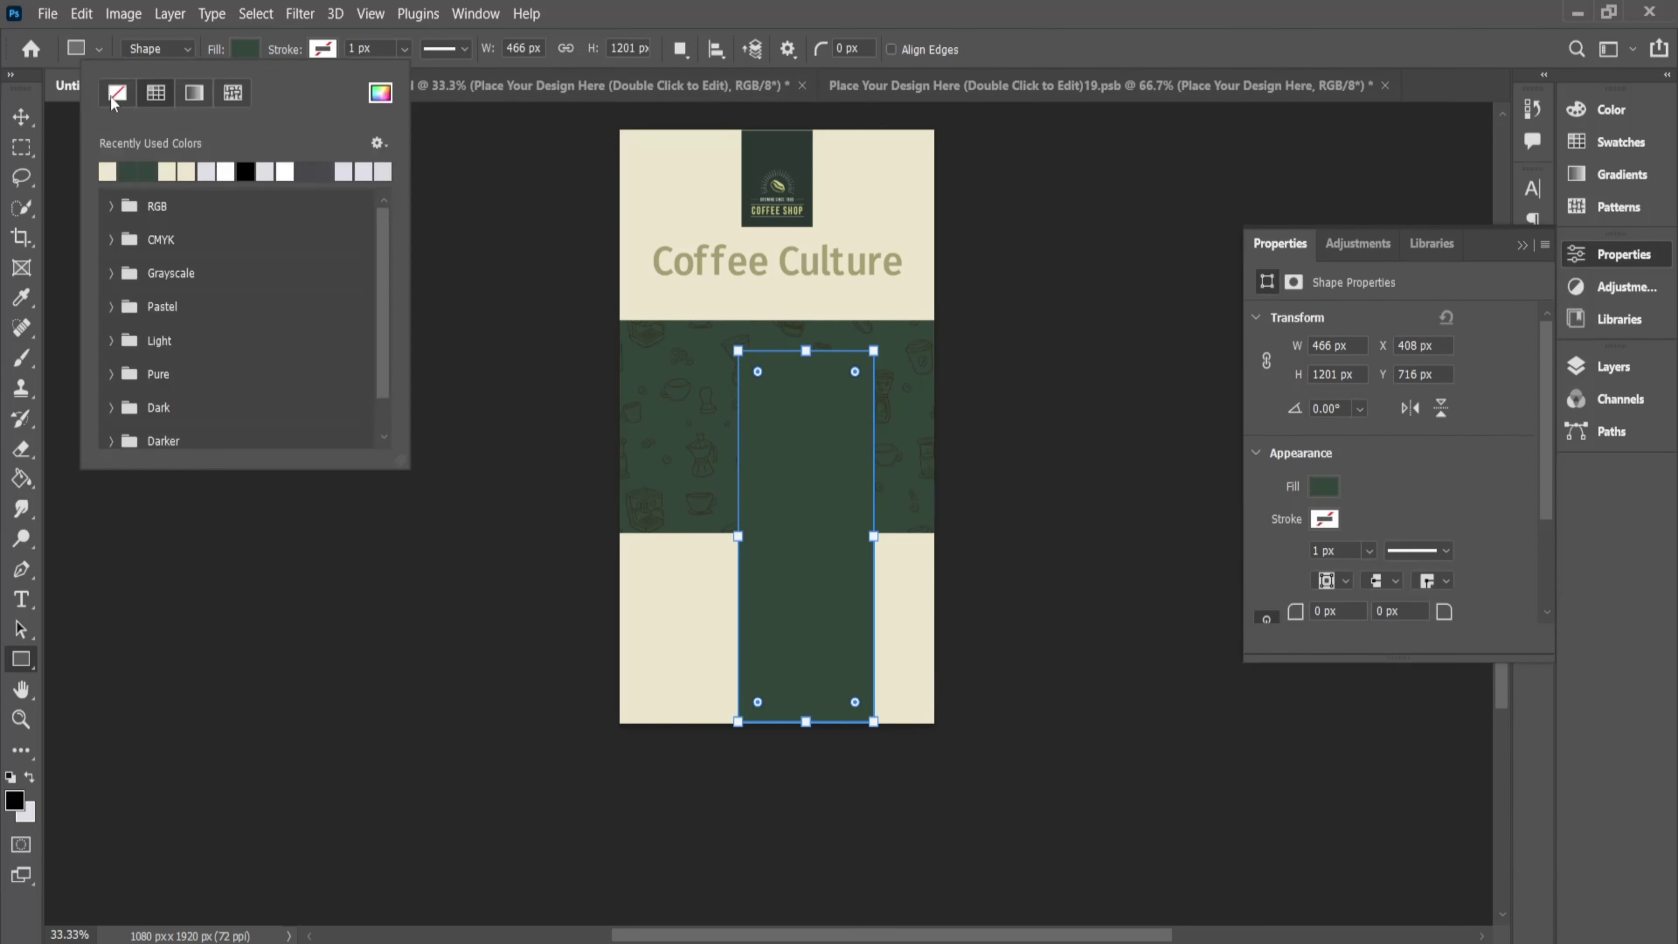
click(117, 93)
click(322, 49)
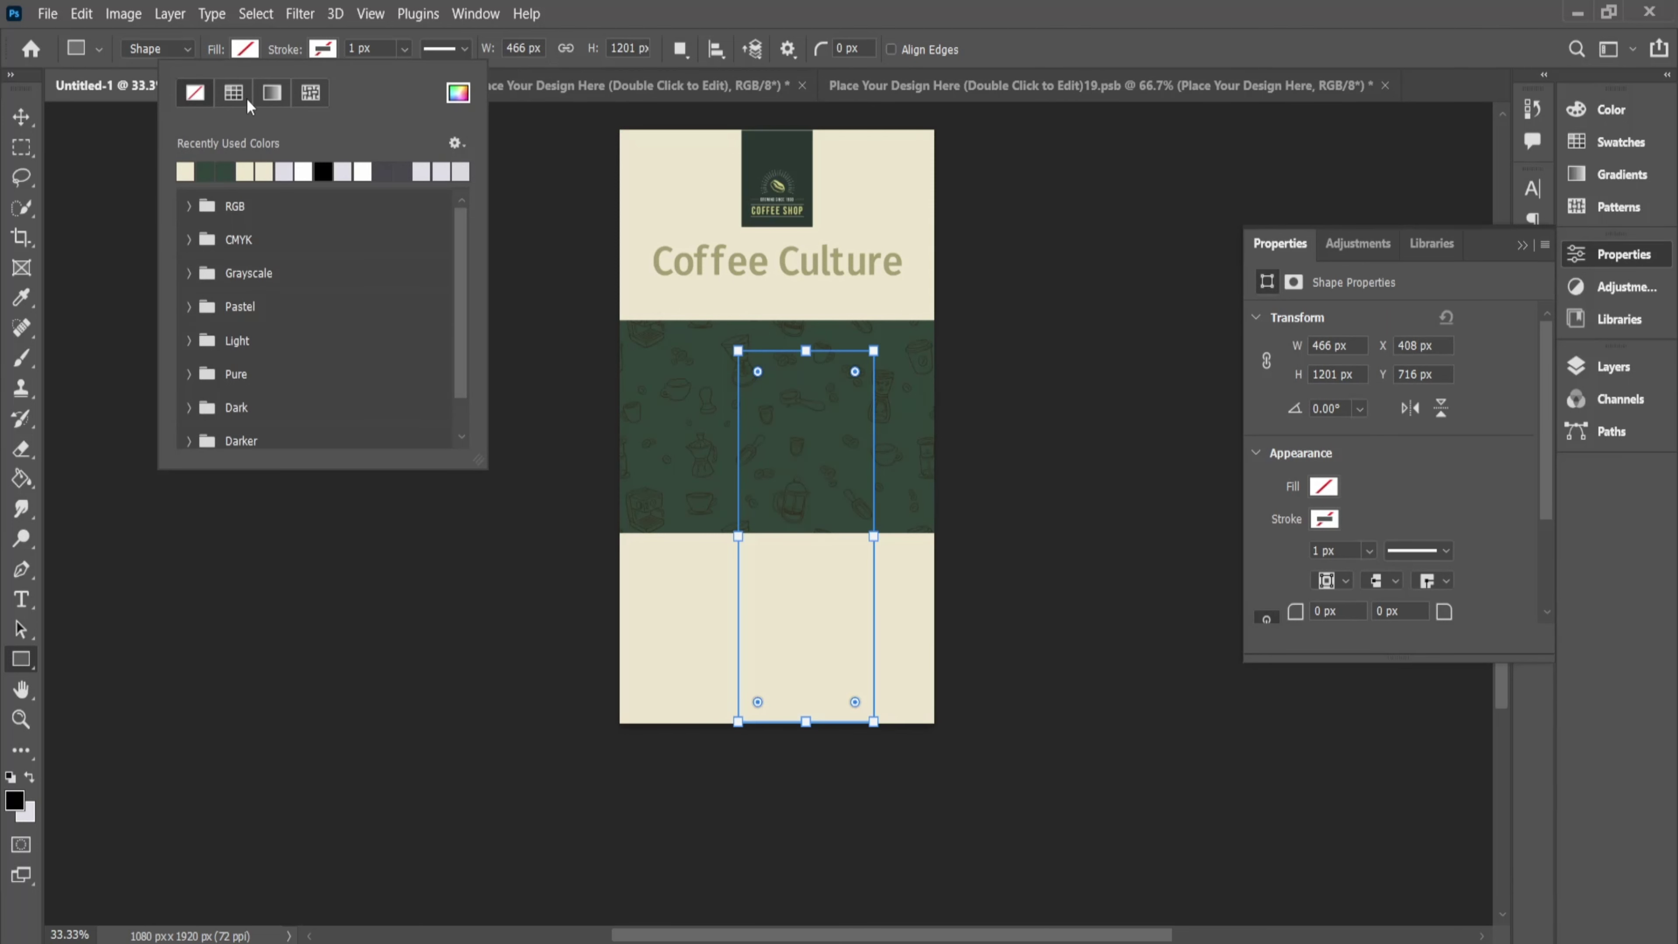
click(458, 94)
text(f0e7cd)
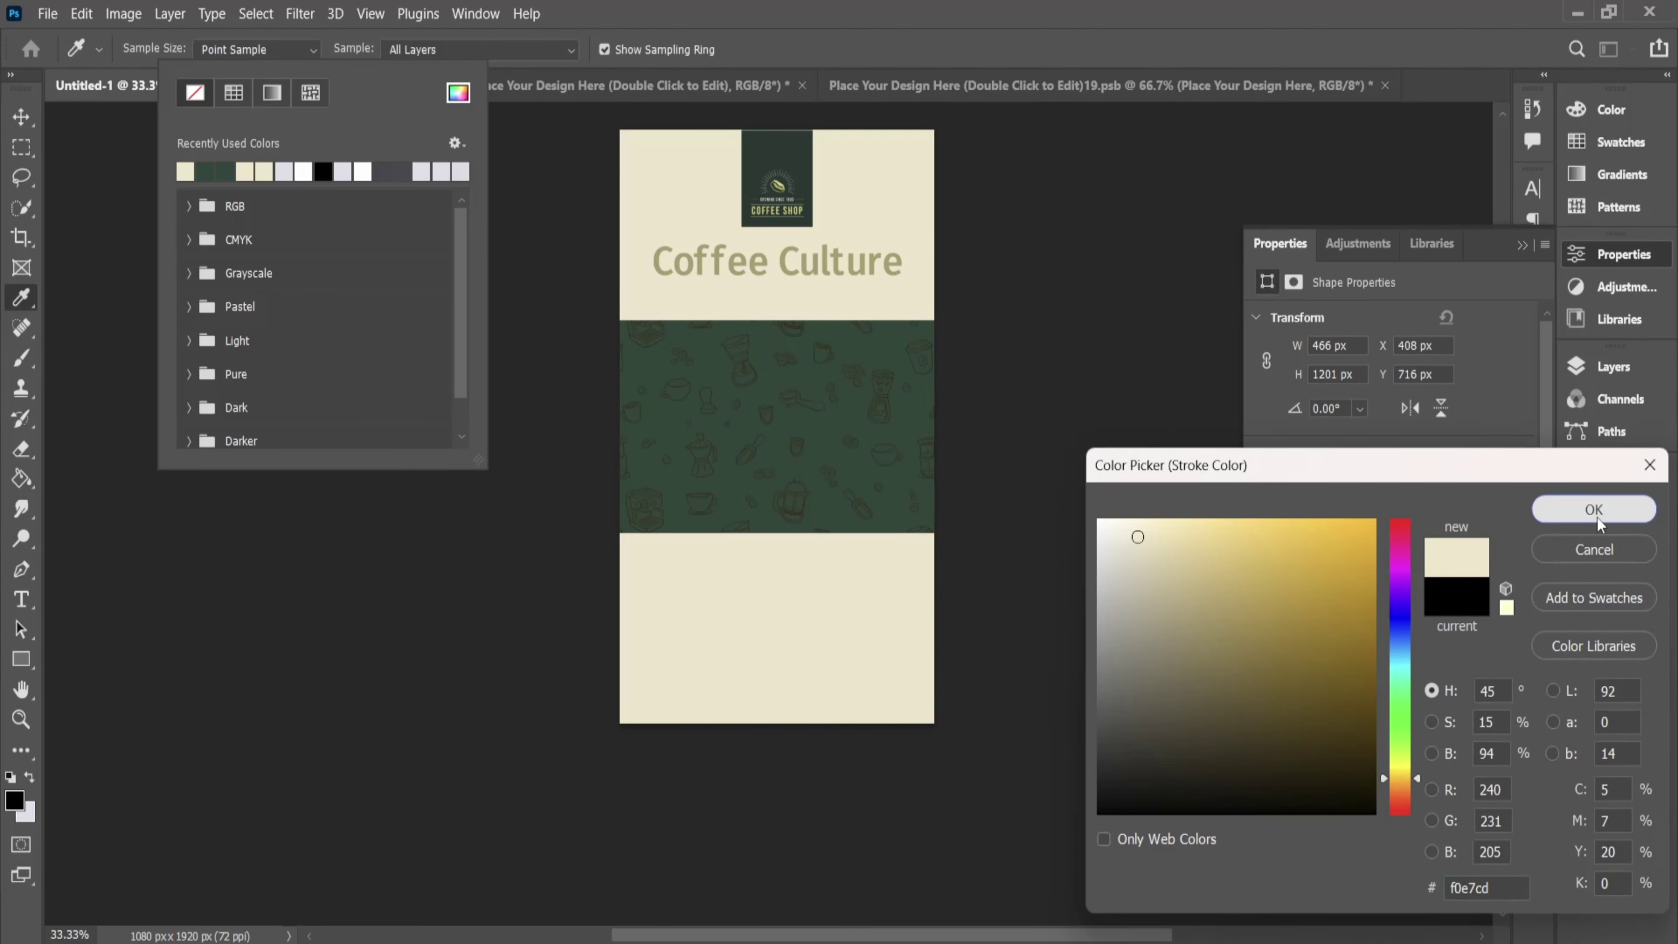
click(1594, 510)
click(368, 50)
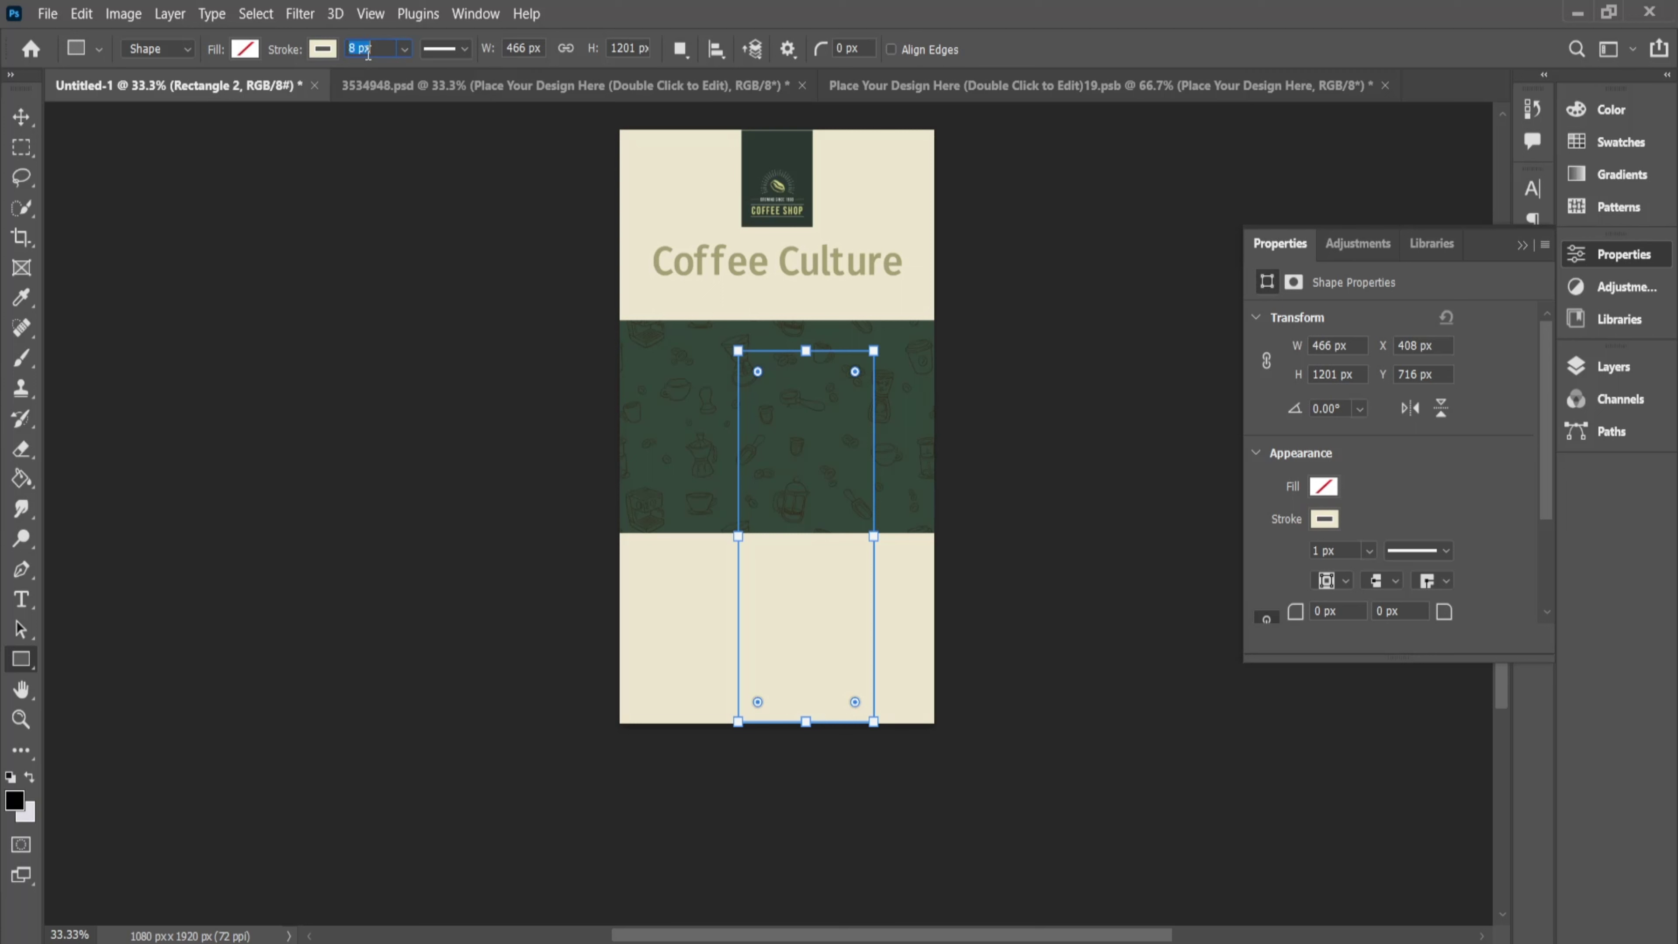
text(16)
key(Return)
text(23)
key(Return)
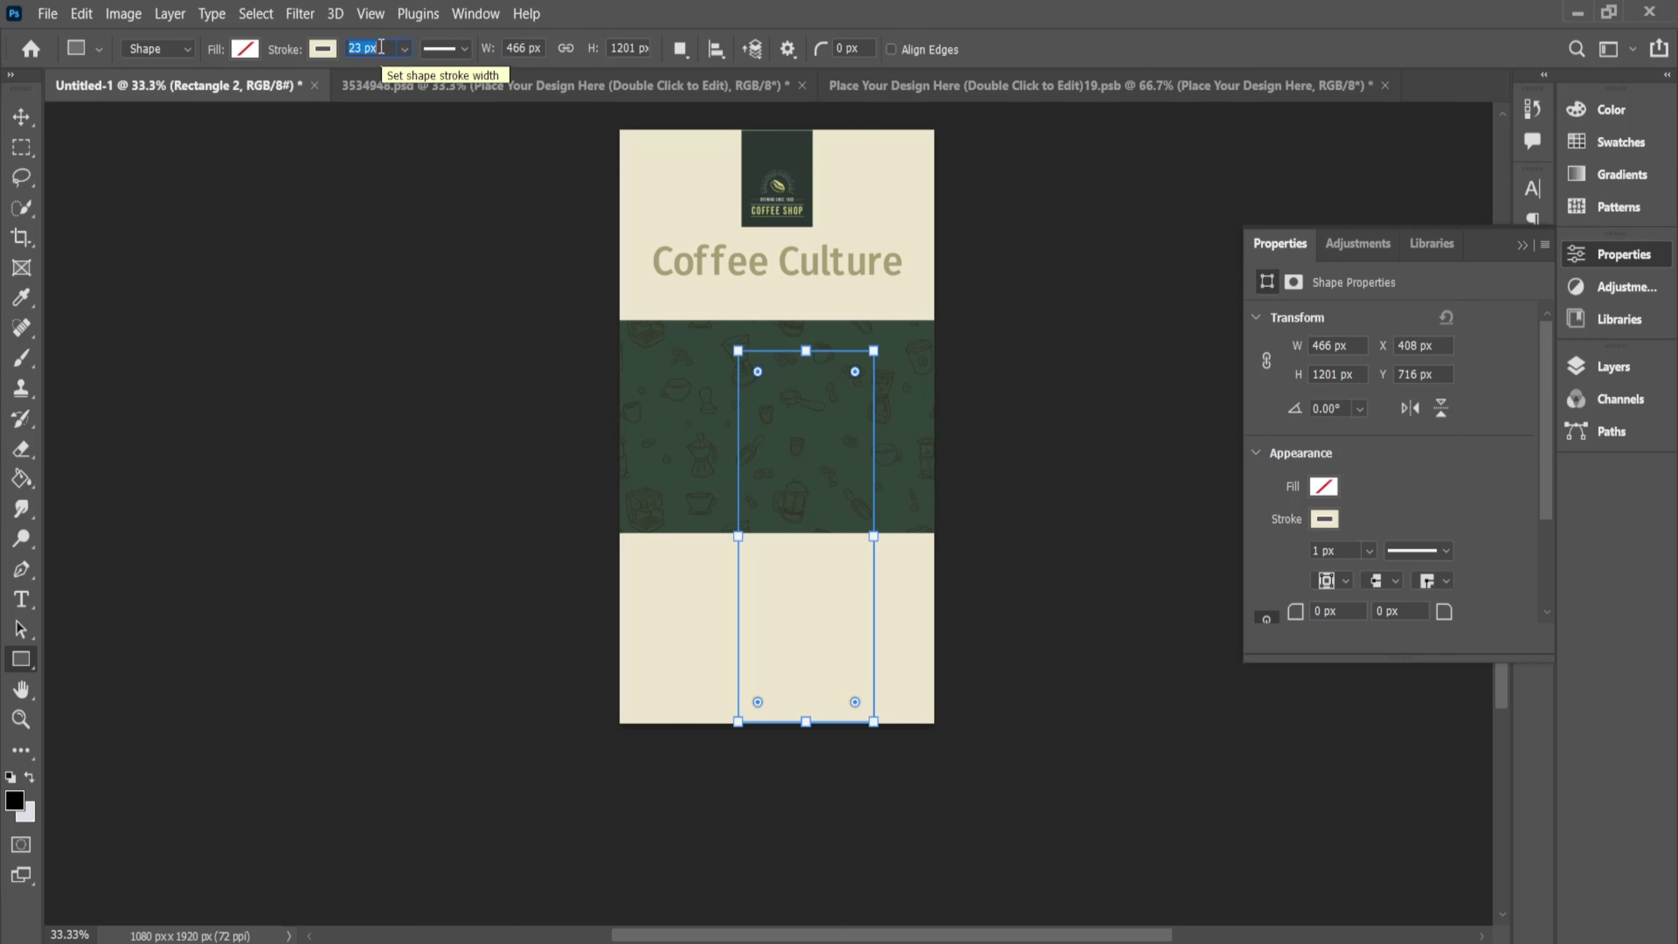
text(16)
key(Return)
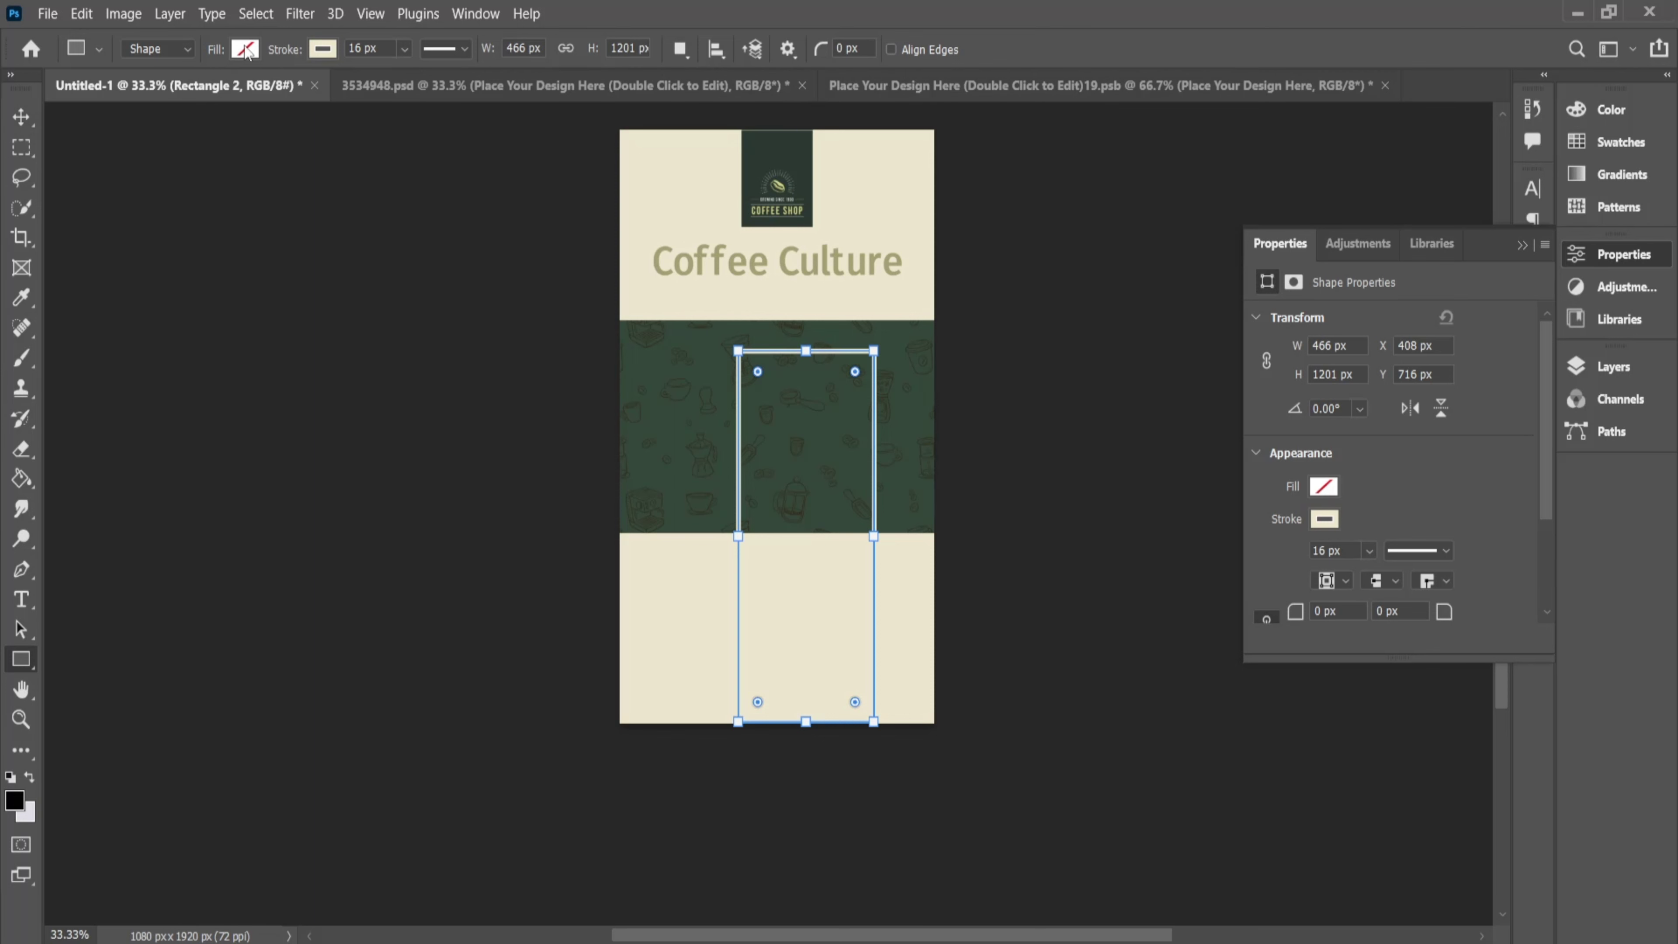
Fill the tall rectangle with white
click(244, 49)
click(226, 170)
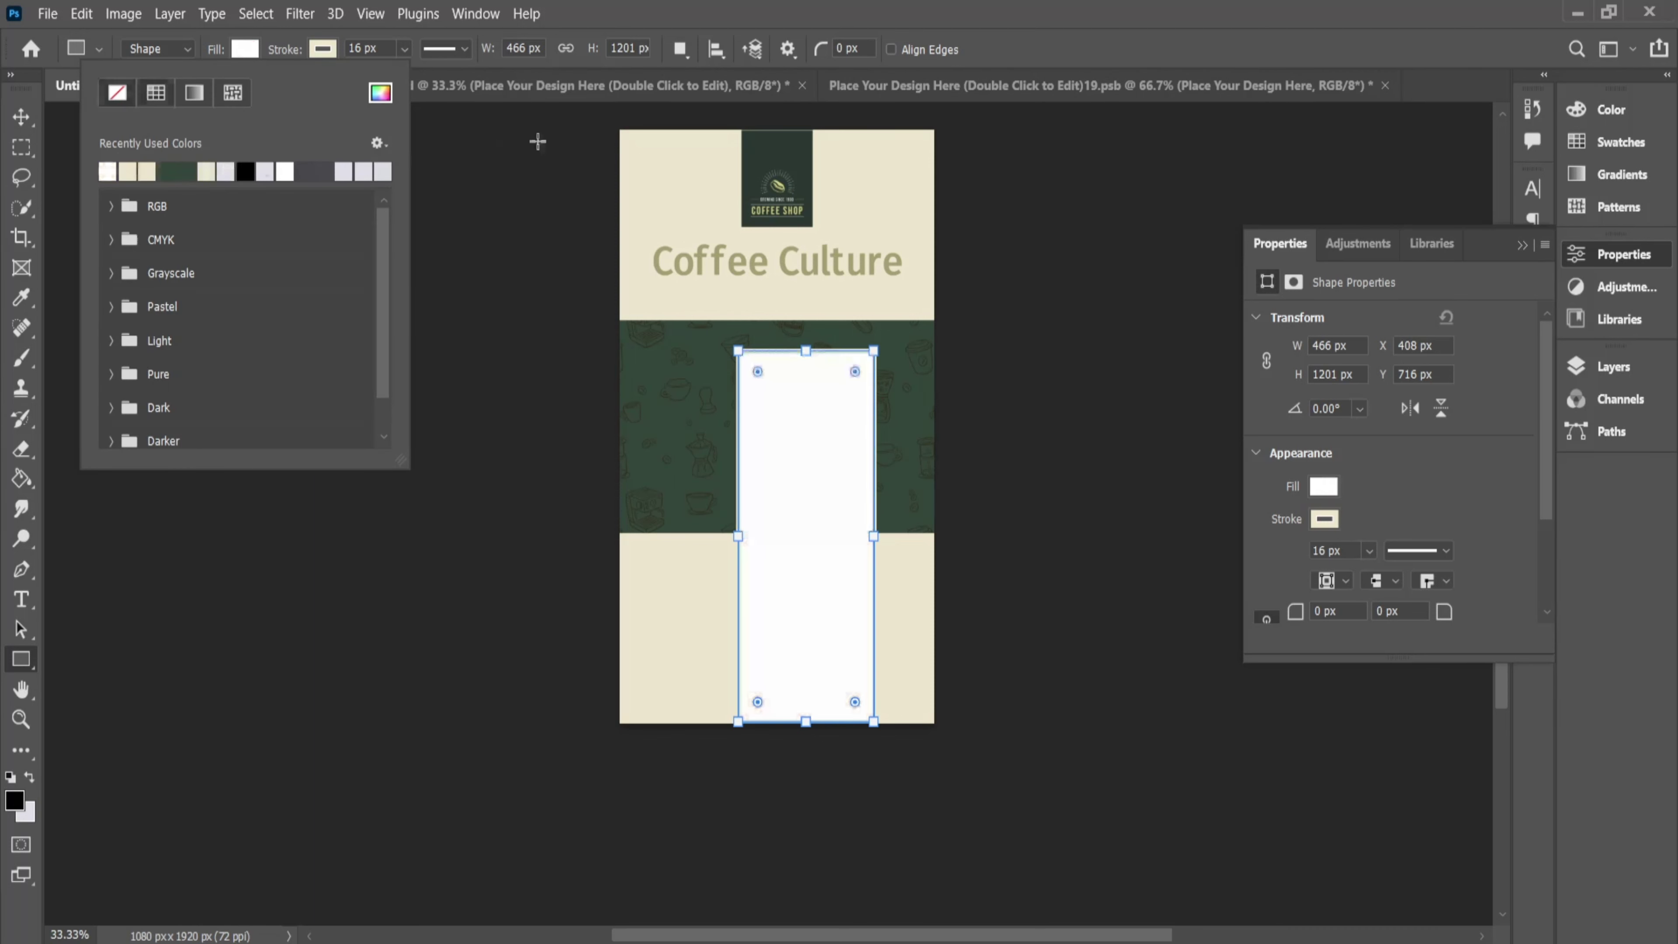
click(379, 92)
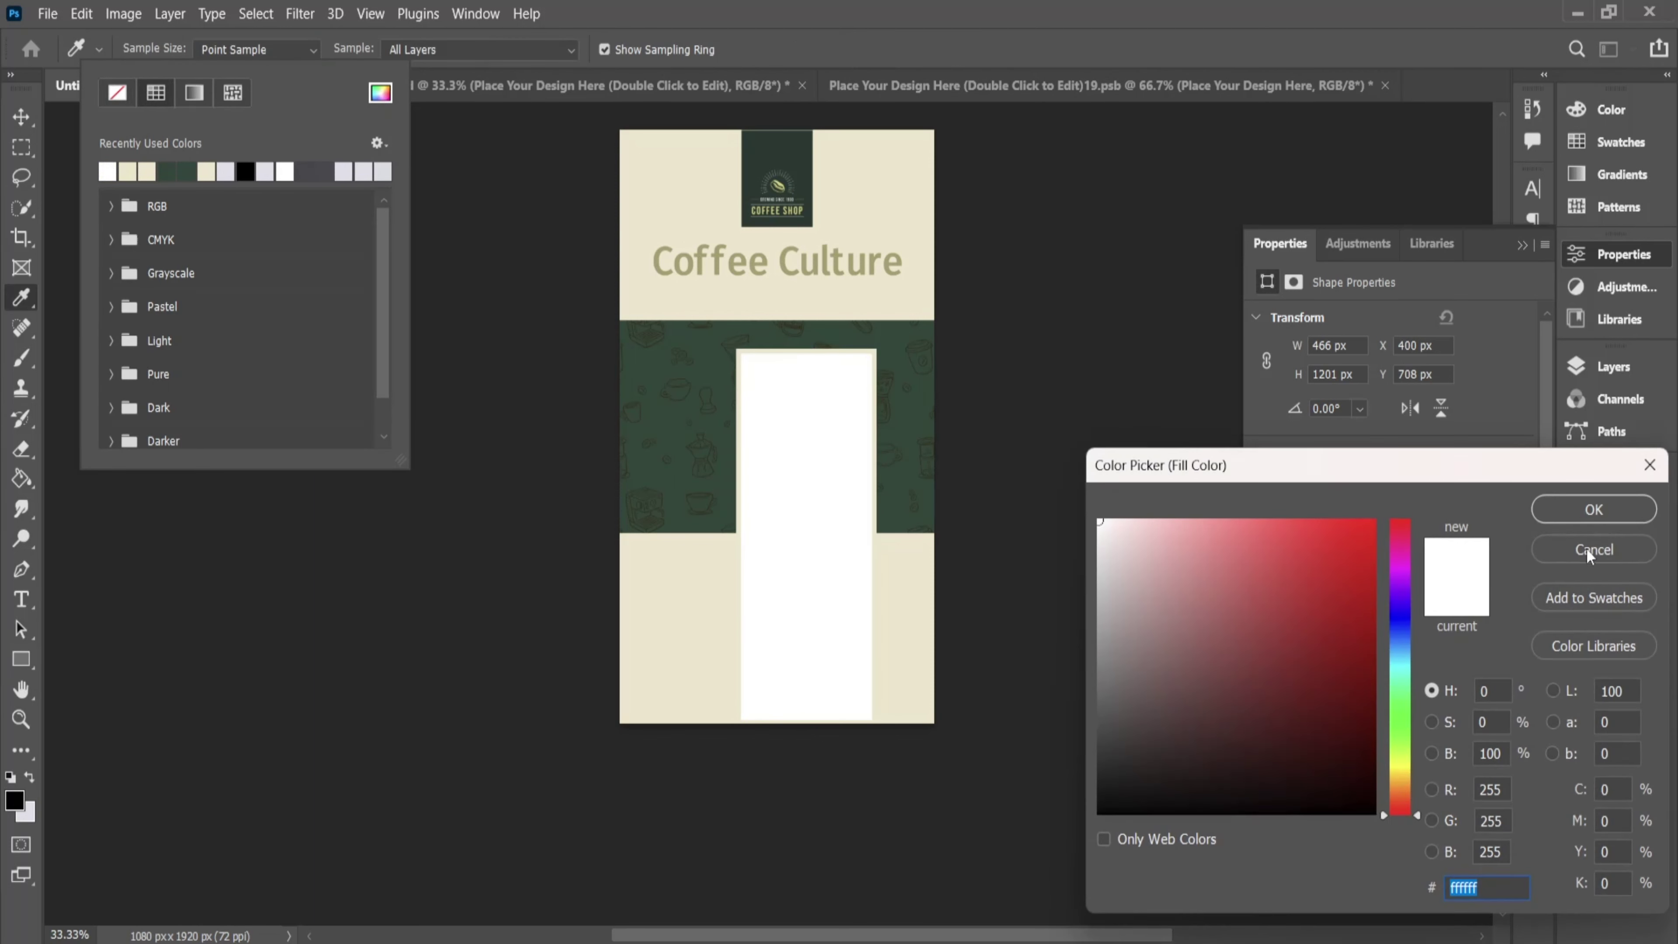
click(1594, 510)
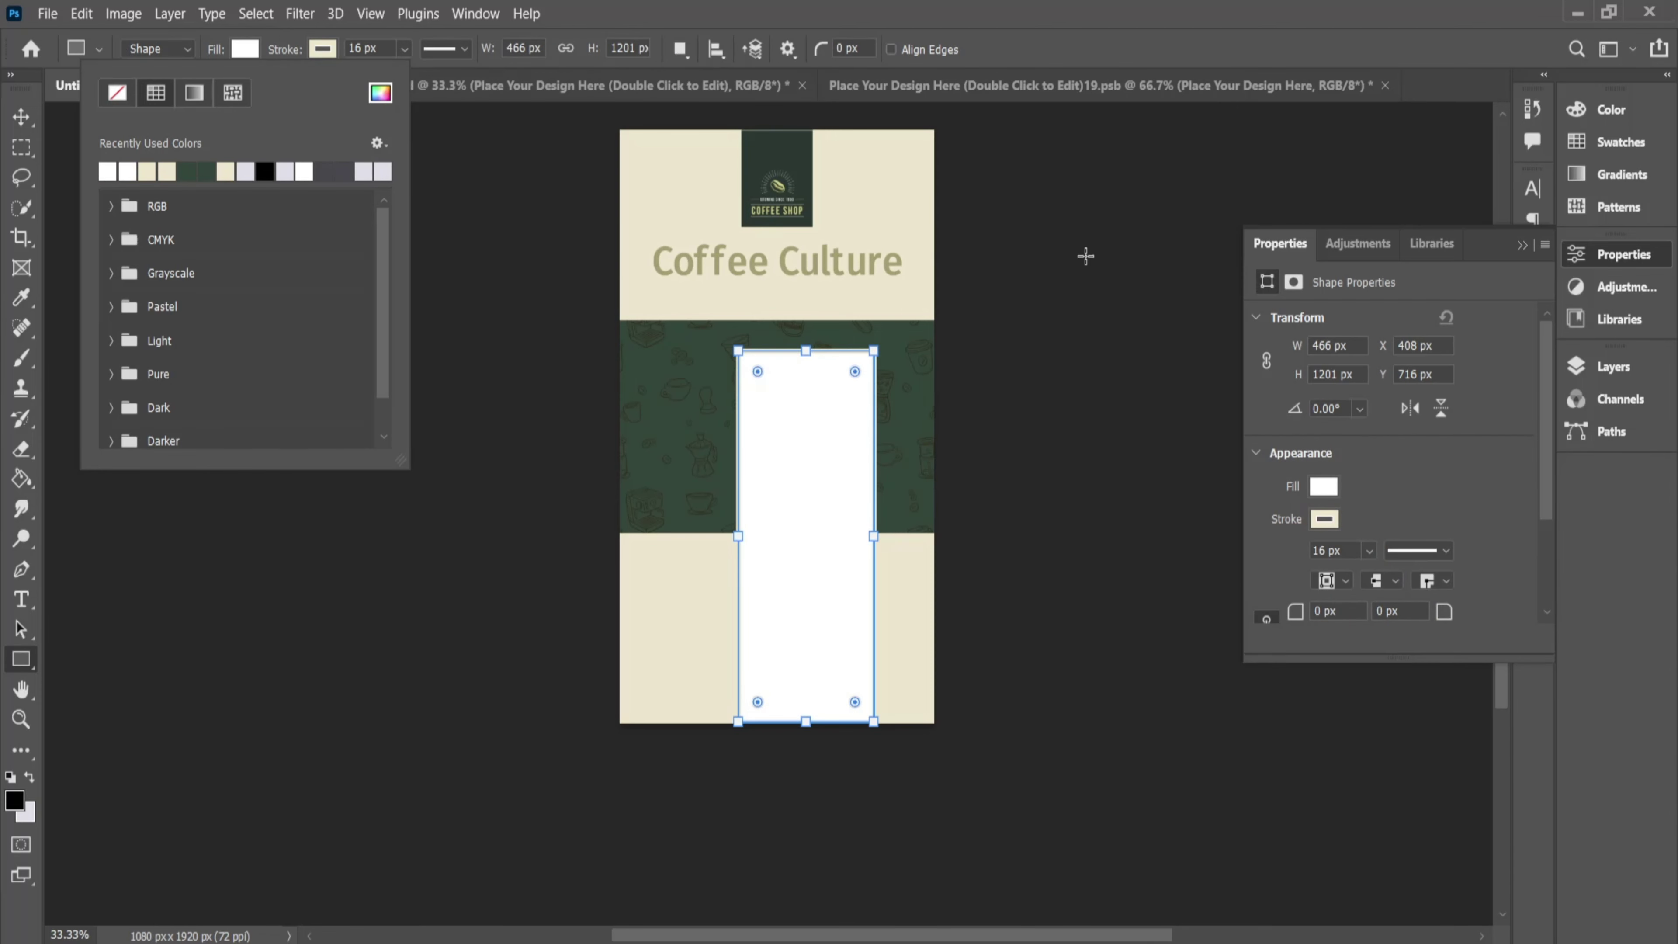
click(1632, 254)
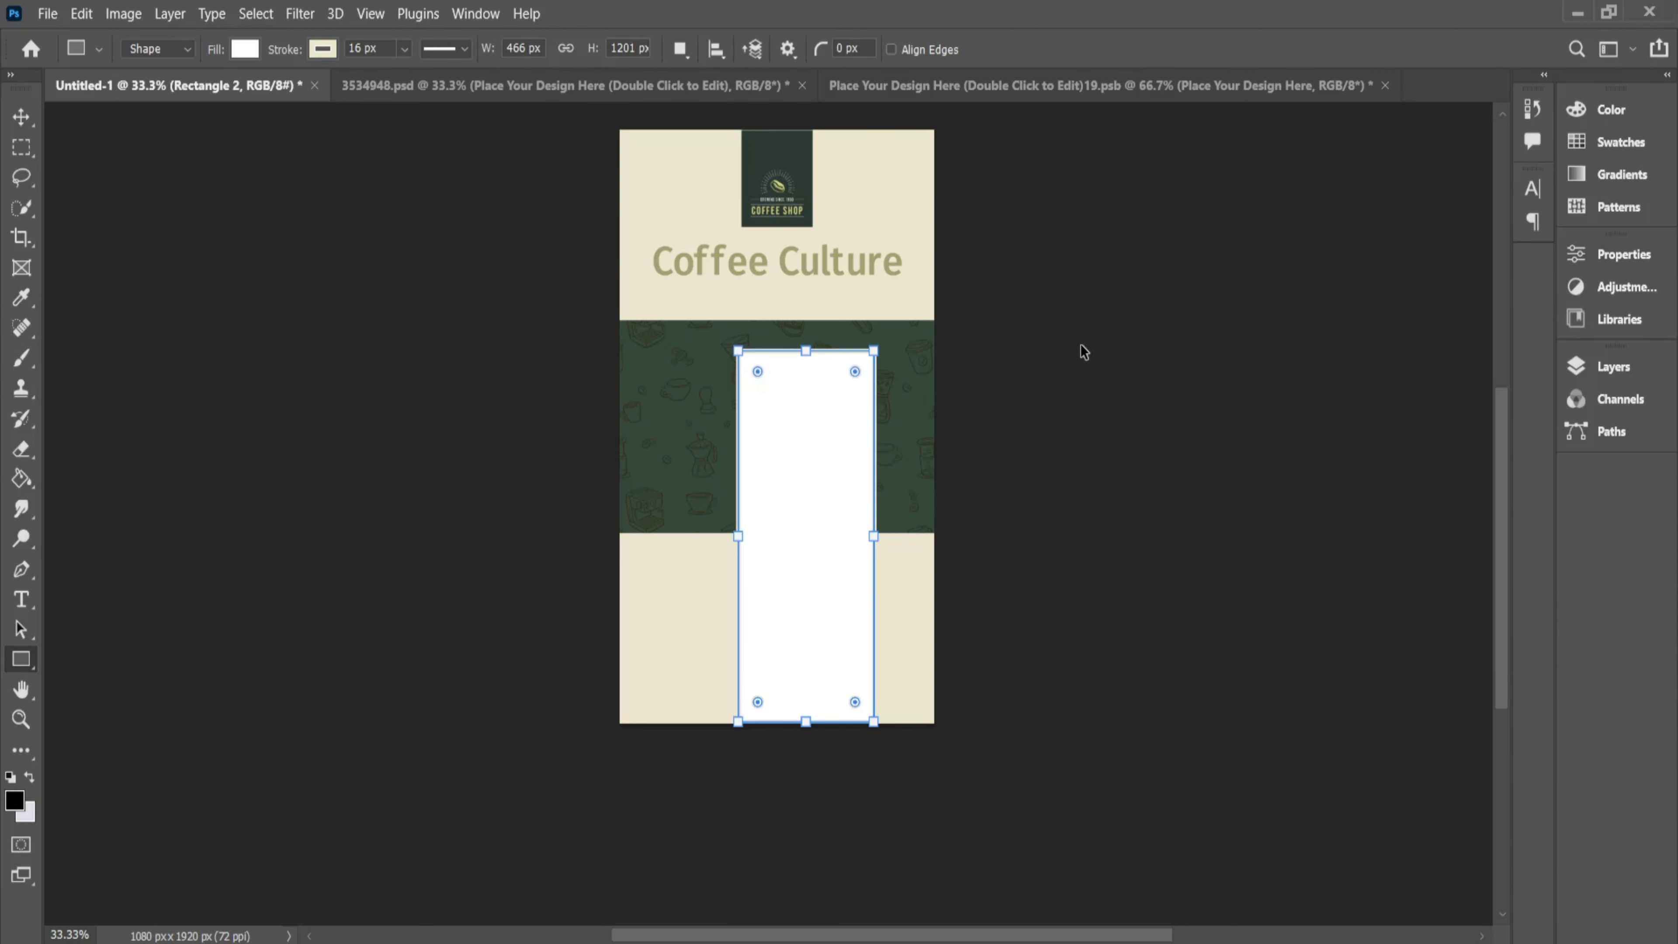
Shift the white frame left to centre it on the poster
key(ctrl+t)
drag(820, 385, 791, 384)
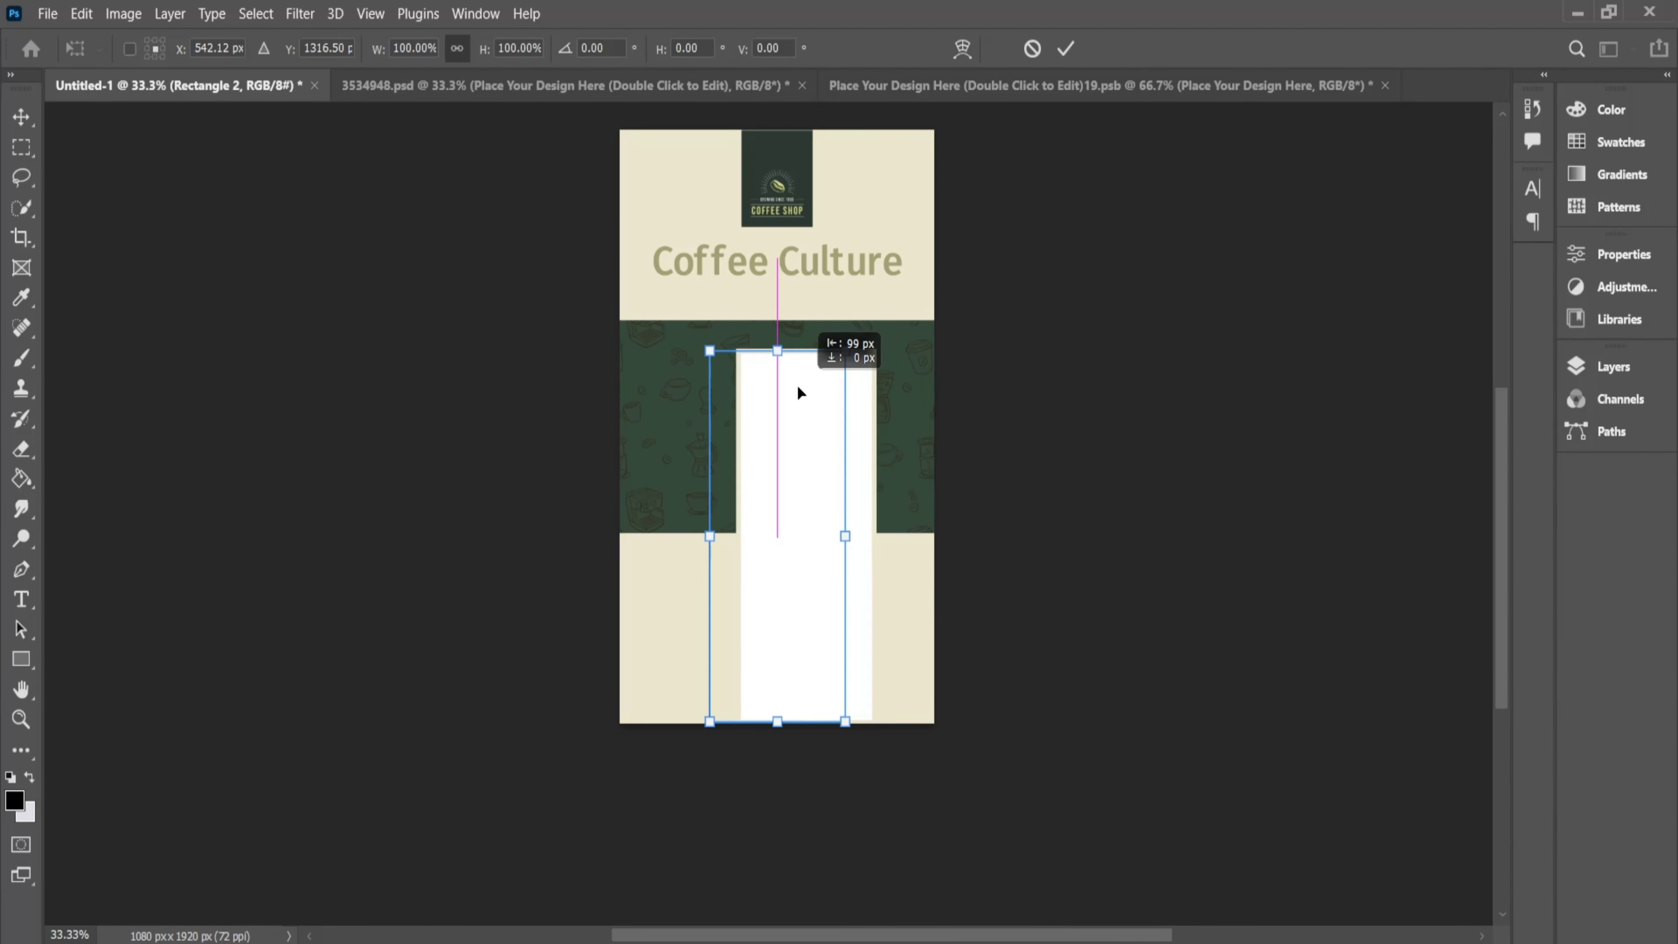
click(1067, 53)
click(1049, 360)
click(892, 434)
click(21, 117)
click(277, 255)
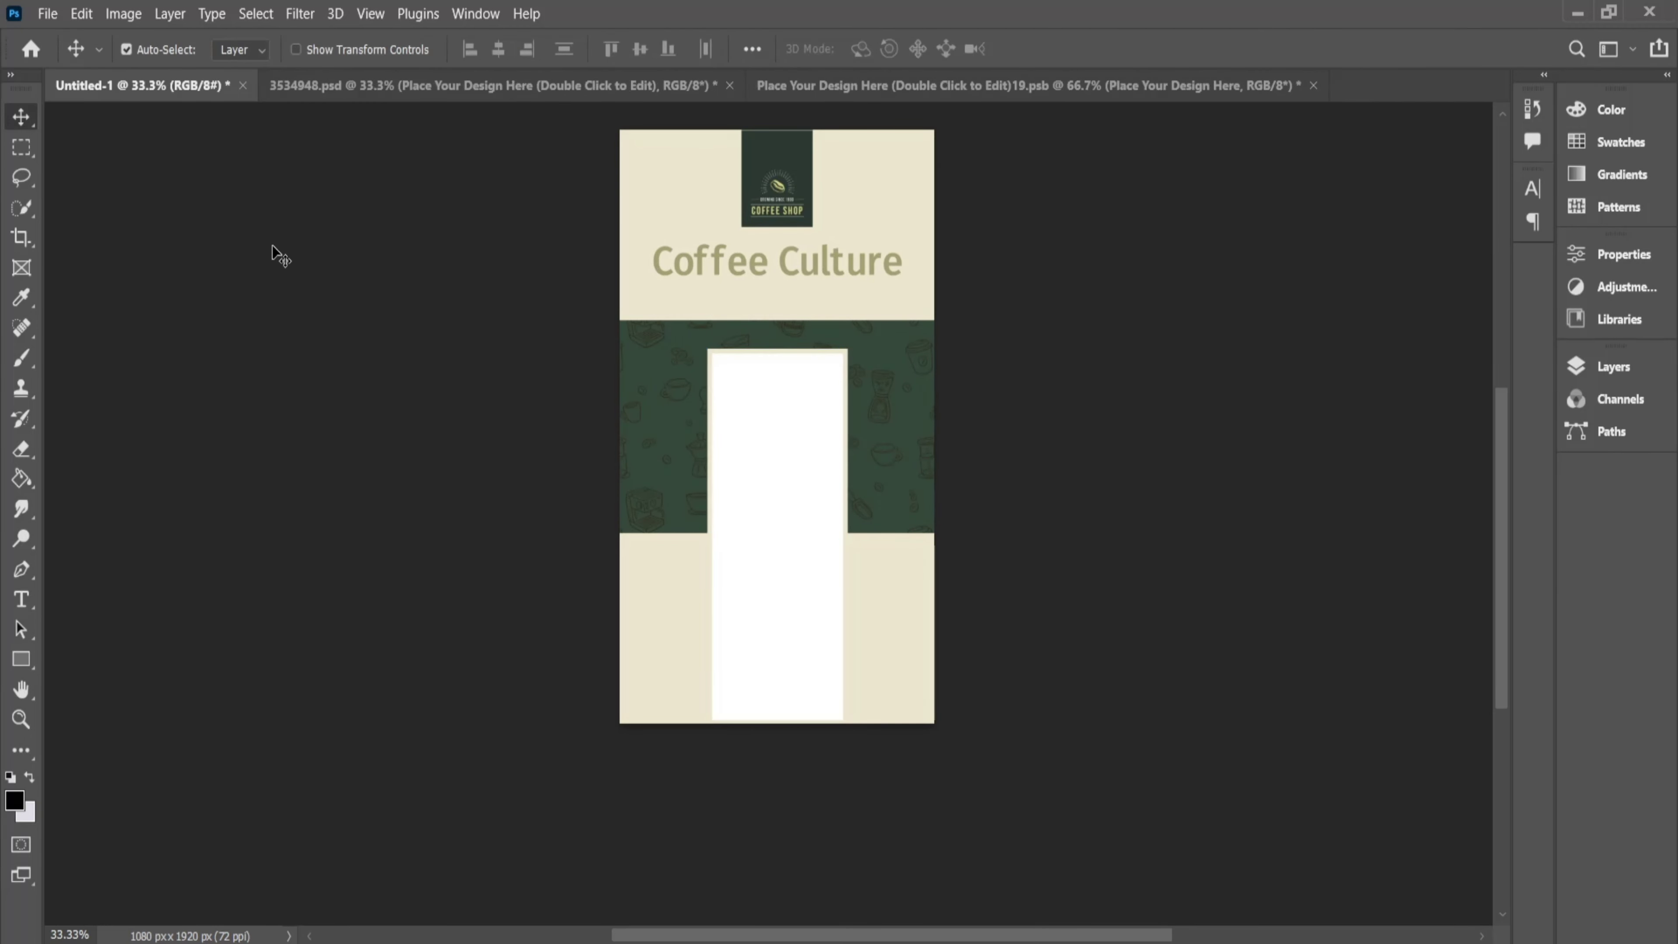
key(ctrl+plus)
key(ctrl+plus)
click(834, 348)
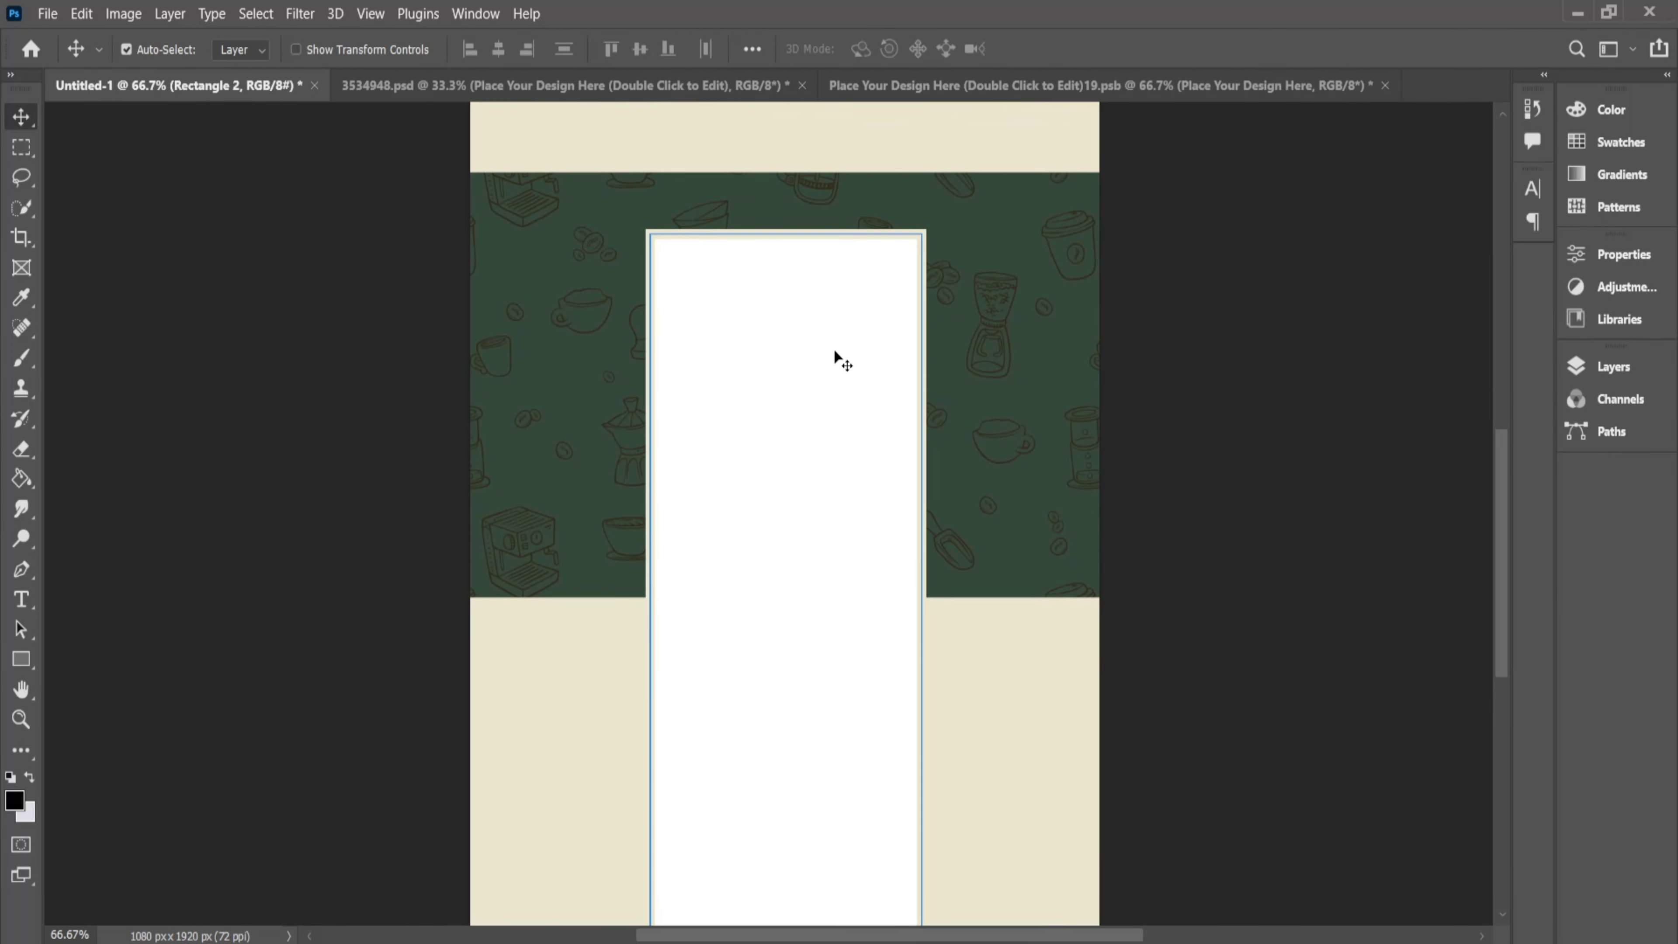
drag(833, 351, 840, 401)
Move the white frame further down toward the poster bottom
scroll(843, 390, down, 1)
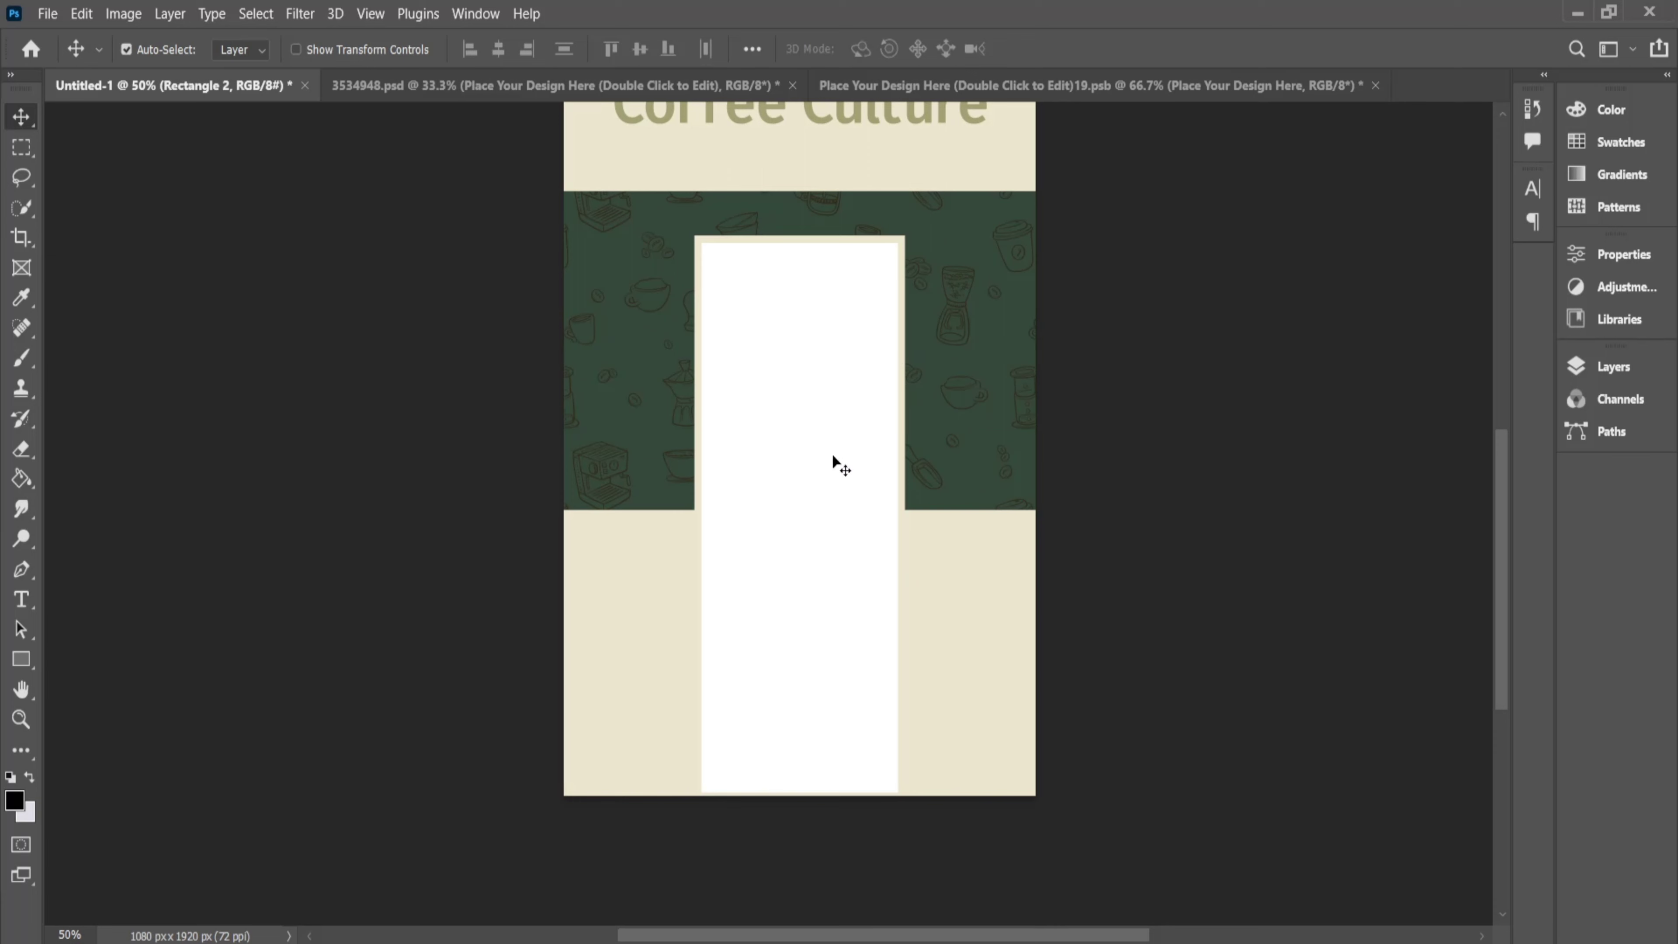
mouse_move(835, 461)
mouse_down()
mouse_move(832, 442)
mouse_move(749, 529)
mouse_up()
scroll(870, 681, down, 3)
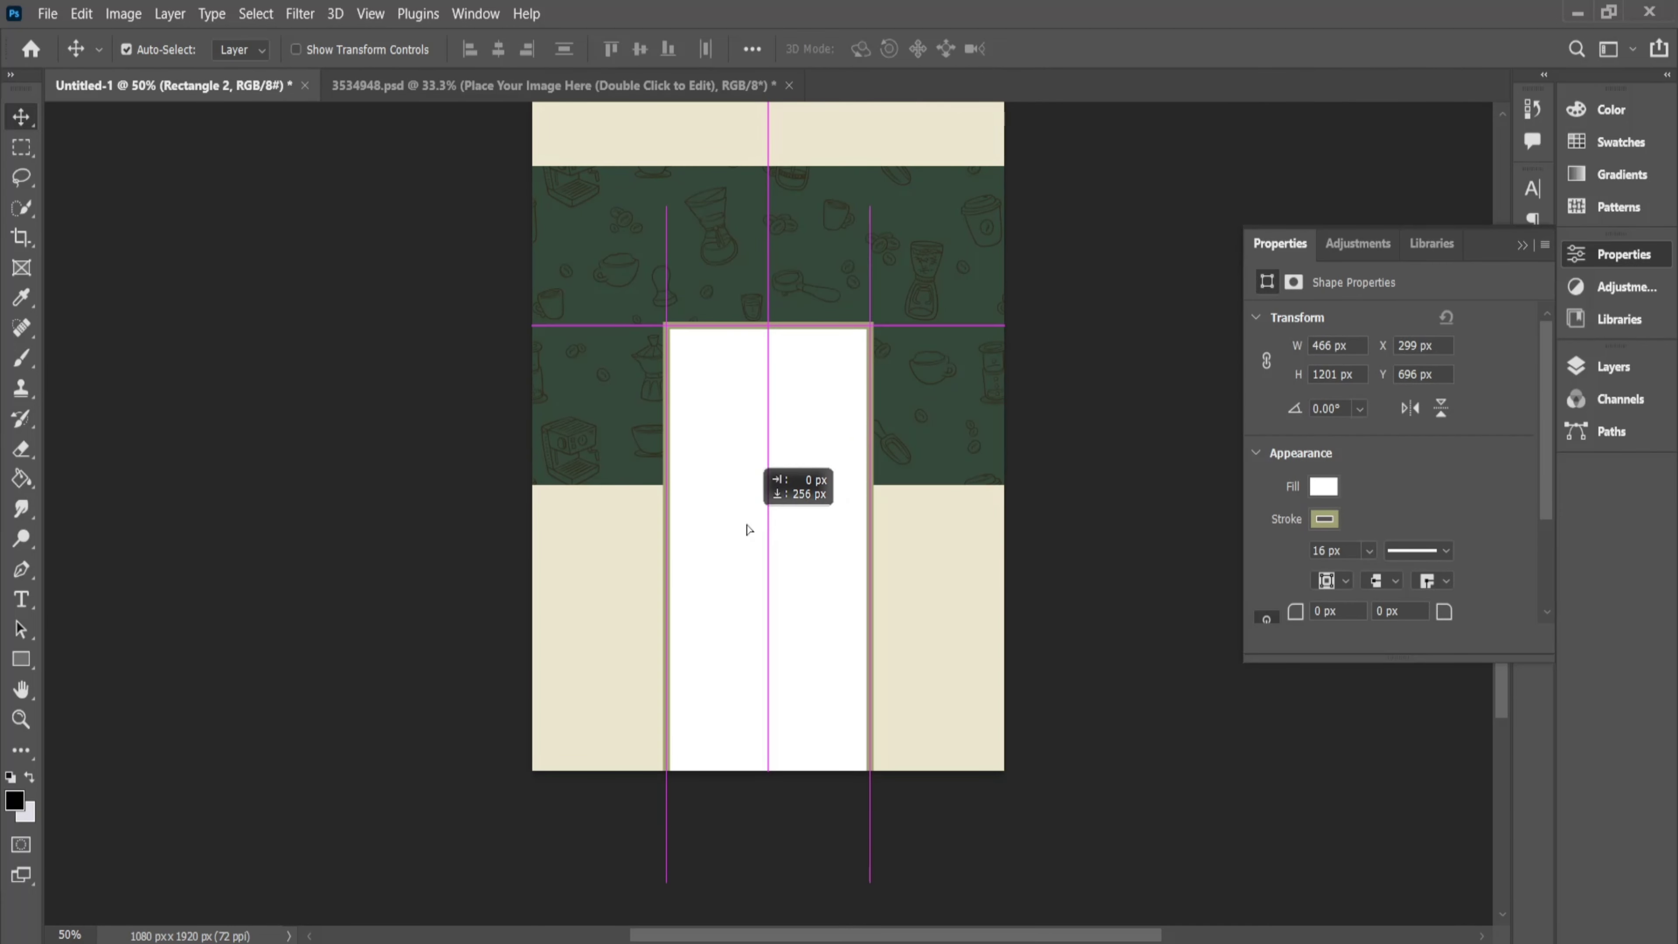
click(1104, 469)
scroll(862, 430, up, 3)
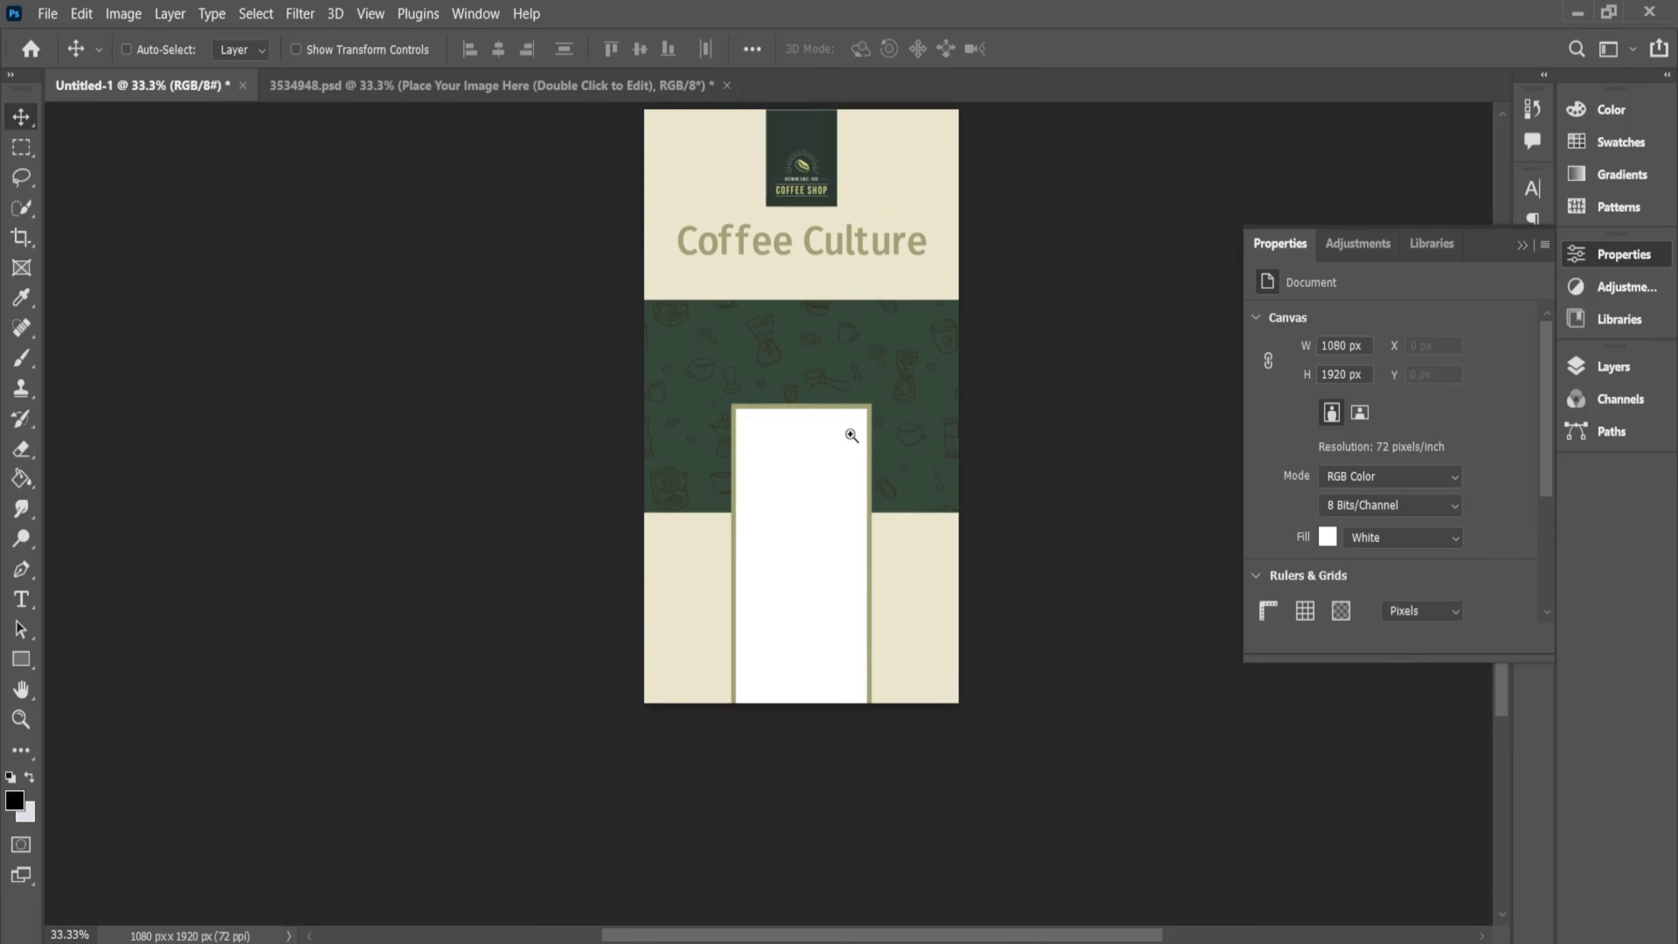
scroll(813, 415, up, 1)
scroll(820, 367, down, 1)
Show the rulers and adjust the white frame's height from its top edge
ctrl+click(767, 400)
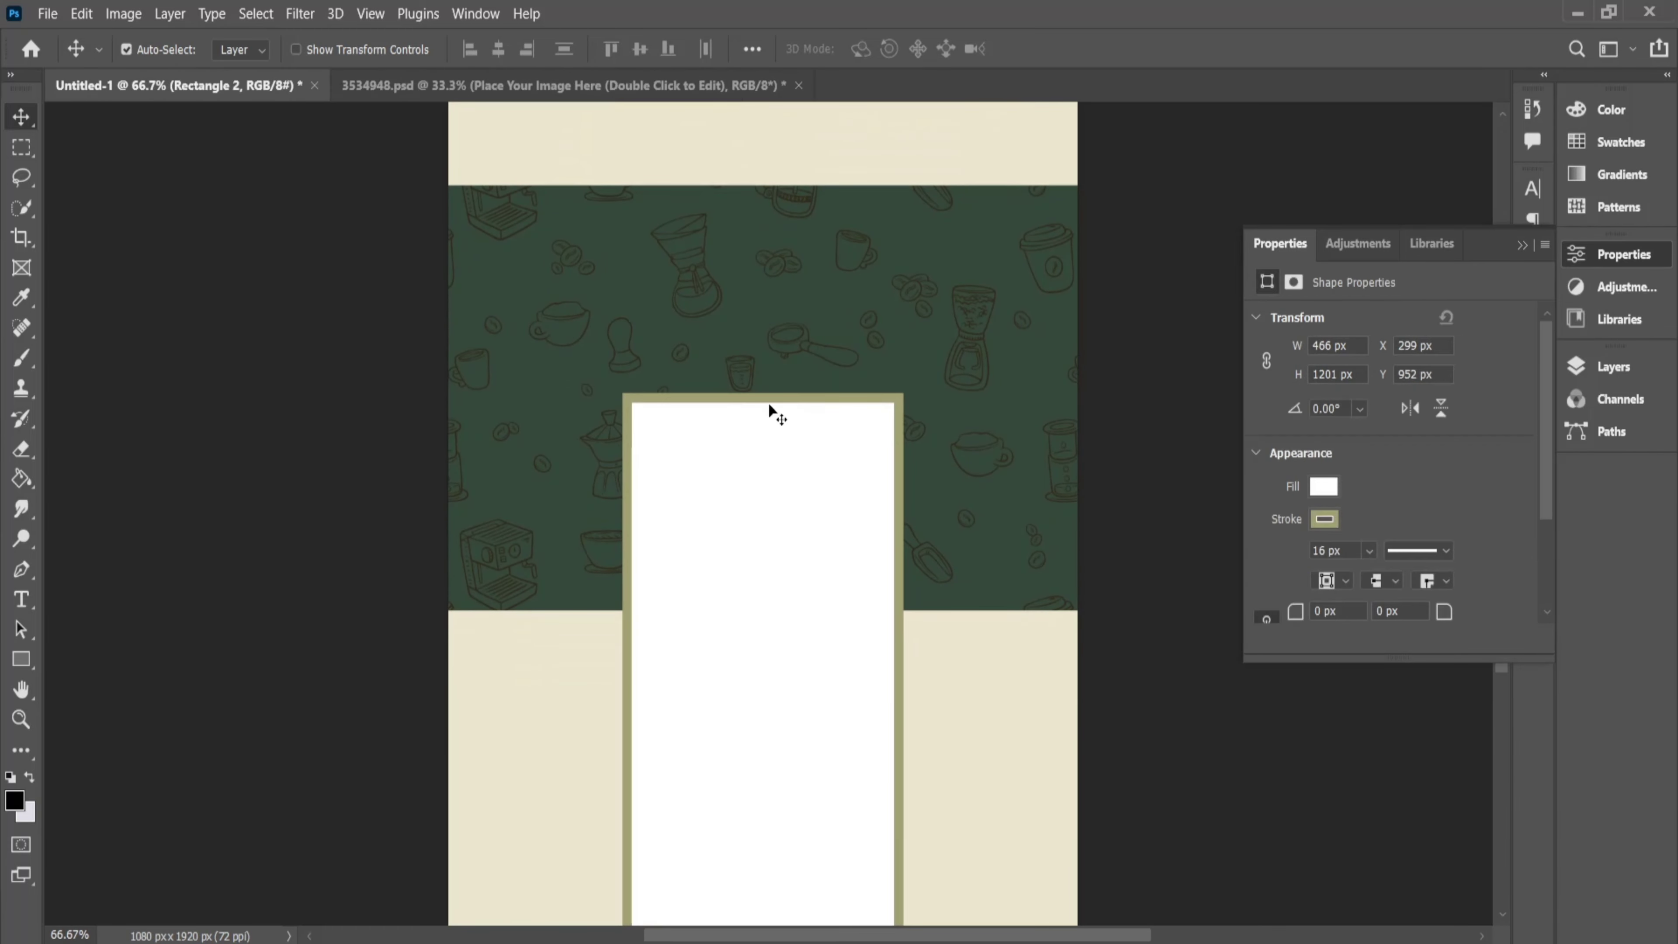
key(ctrl+r)
key(ctrl+t)
drag(780, 412, 777, 420)
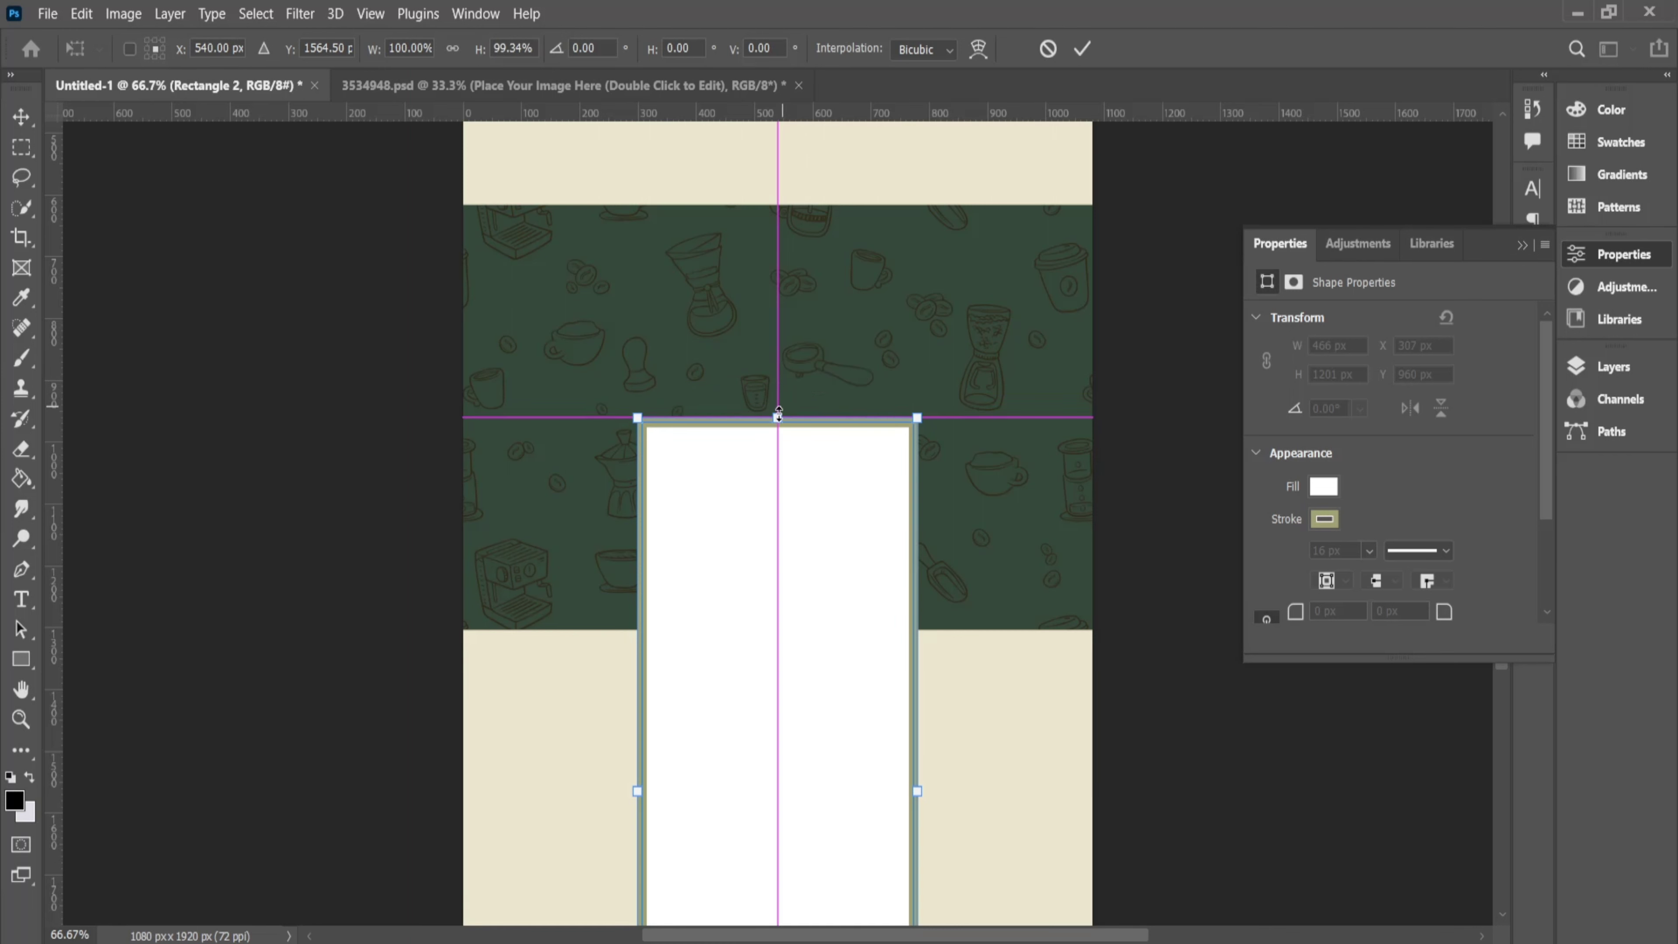
click(1083, 48)
scroll(910, 423, down, 1)
click(960, 503)
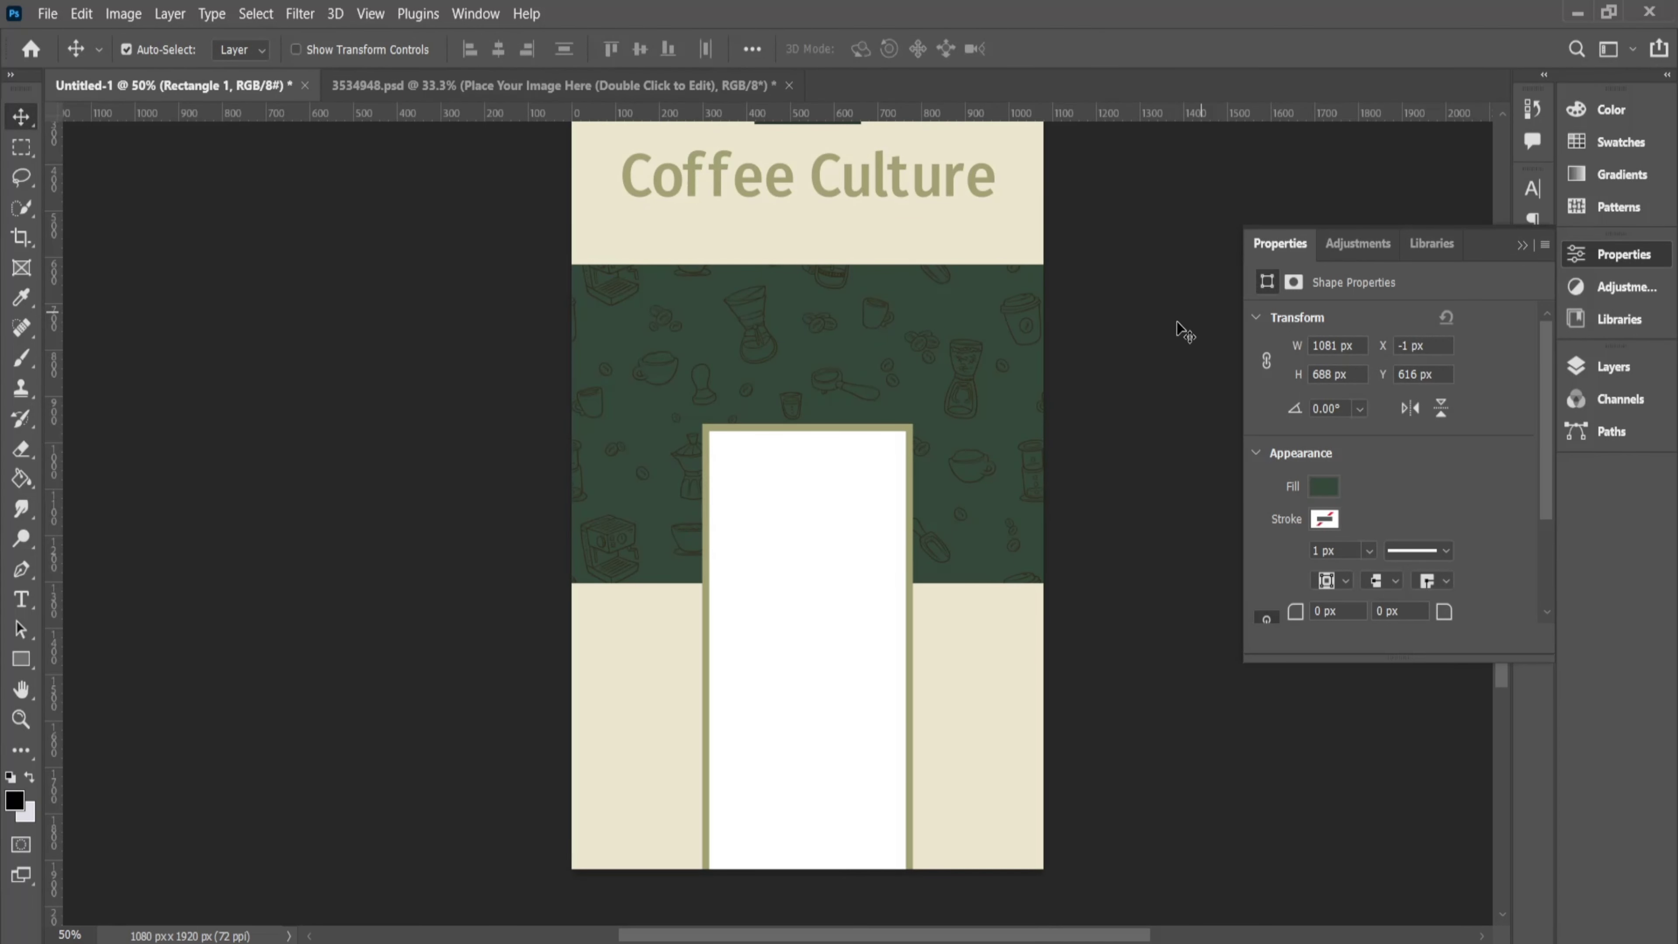
Shift the four social icons slightly left and add a placeholder text line beneath them
key(ctrl+plus)
key(ctrl+plus)
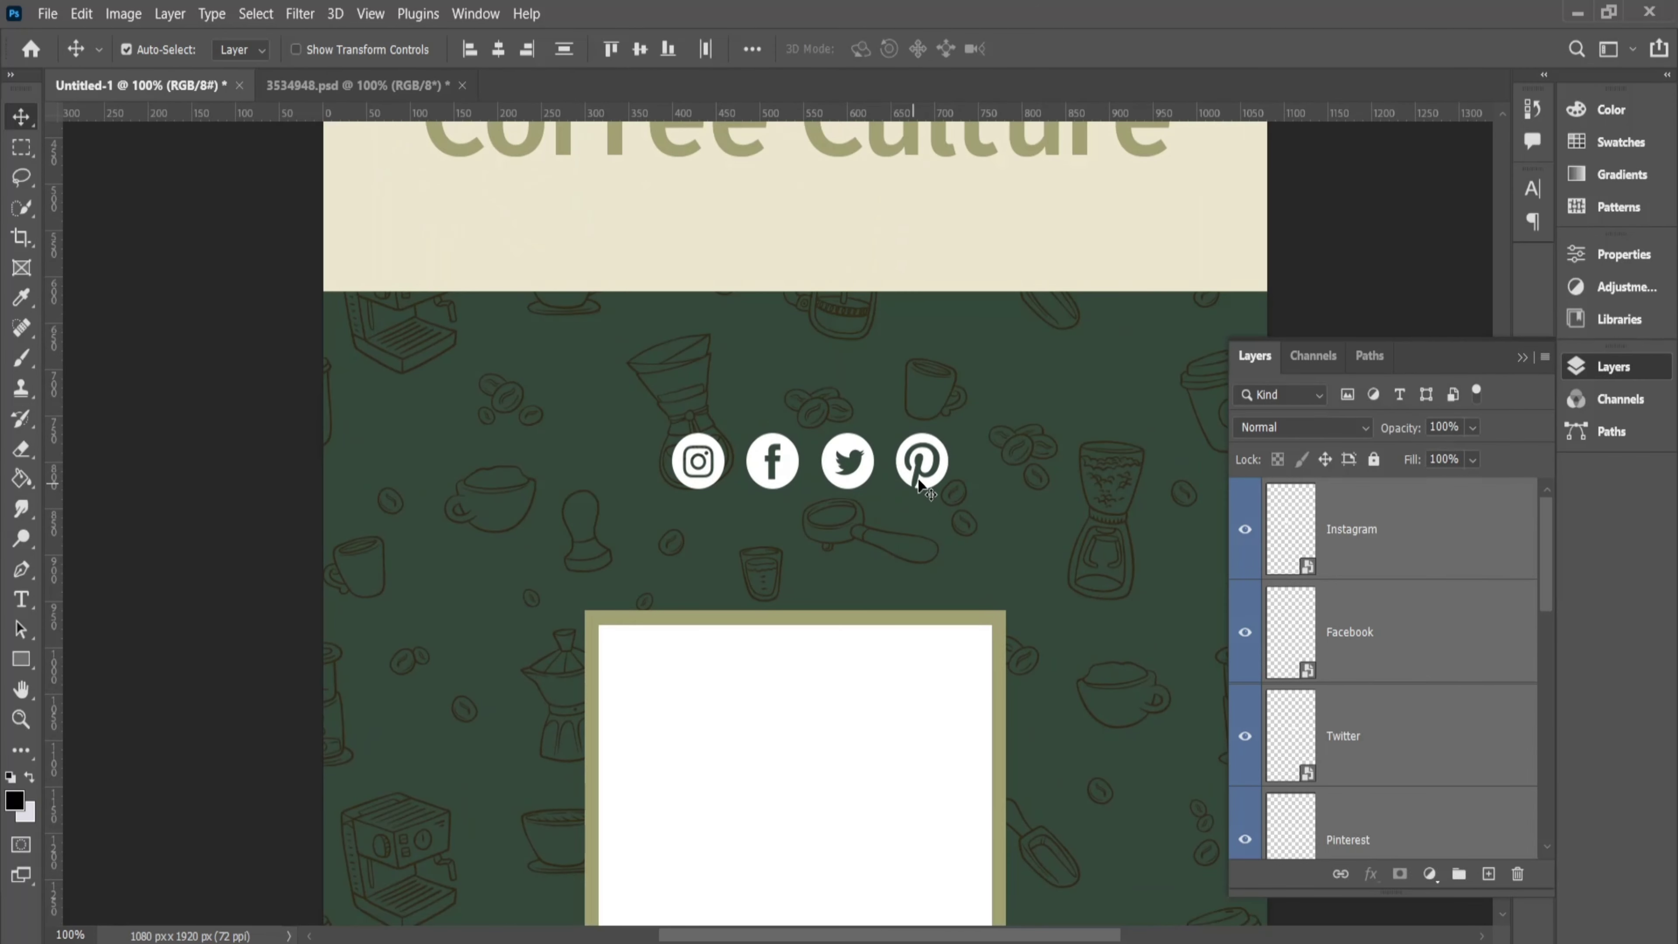
drag(926, 468, 908, 476)
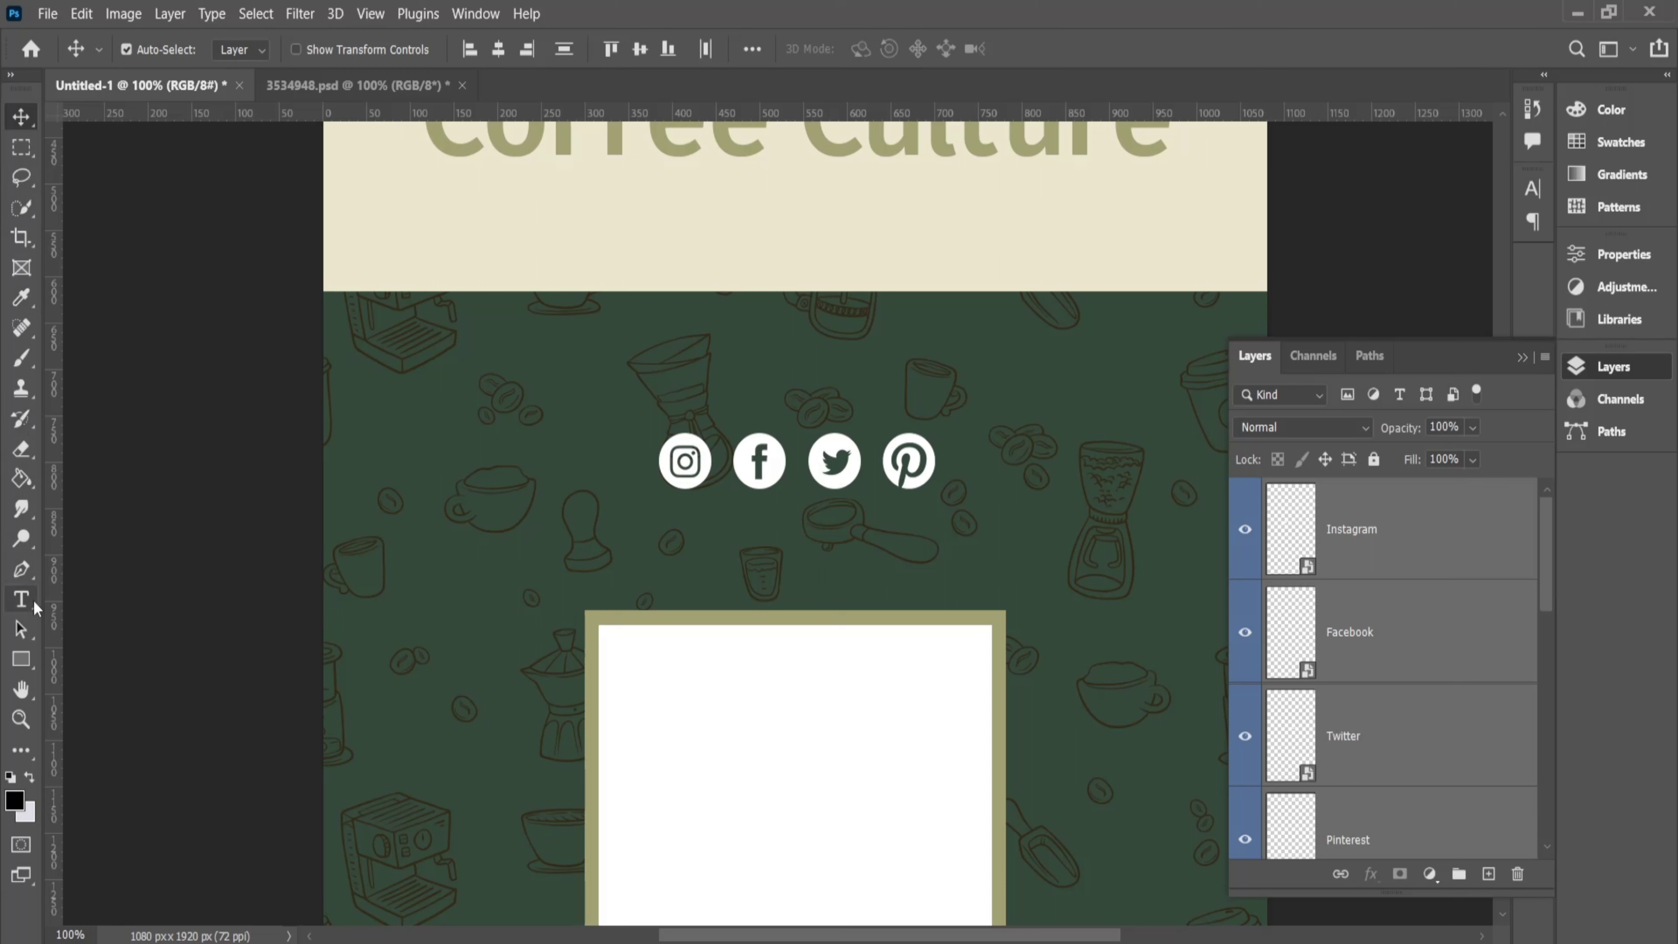
click(21, 598)
click(680, 529)
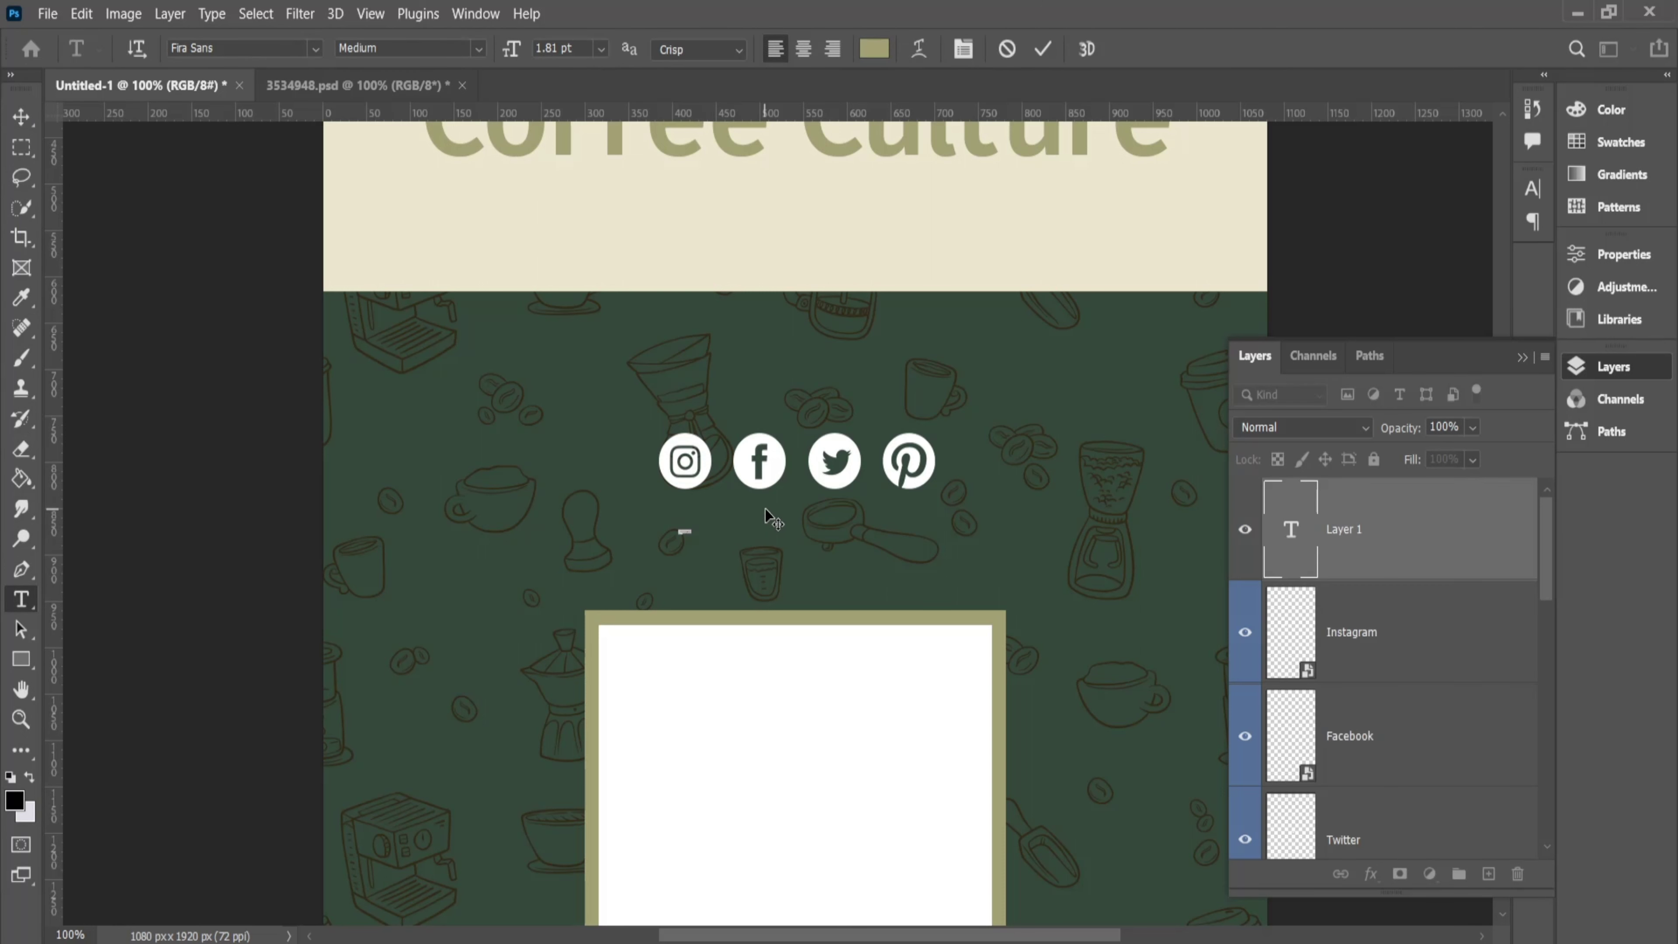
key(ctrl+t)
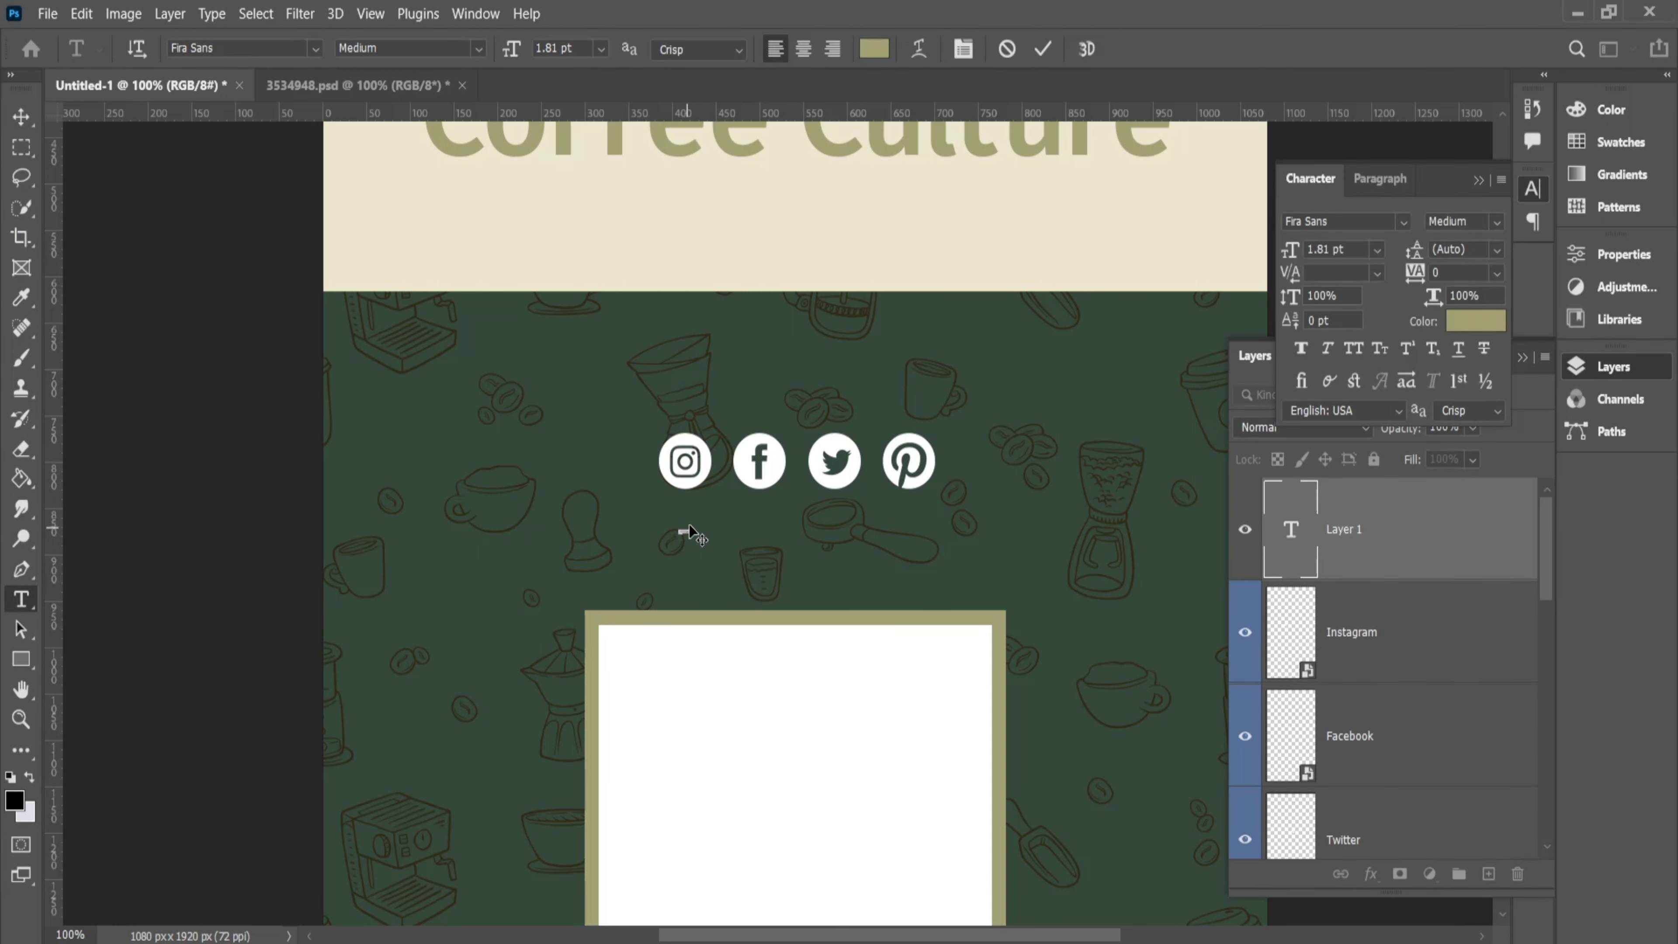
scroll(727, 548, up, 1)
scroll(720, 542, up, 1)
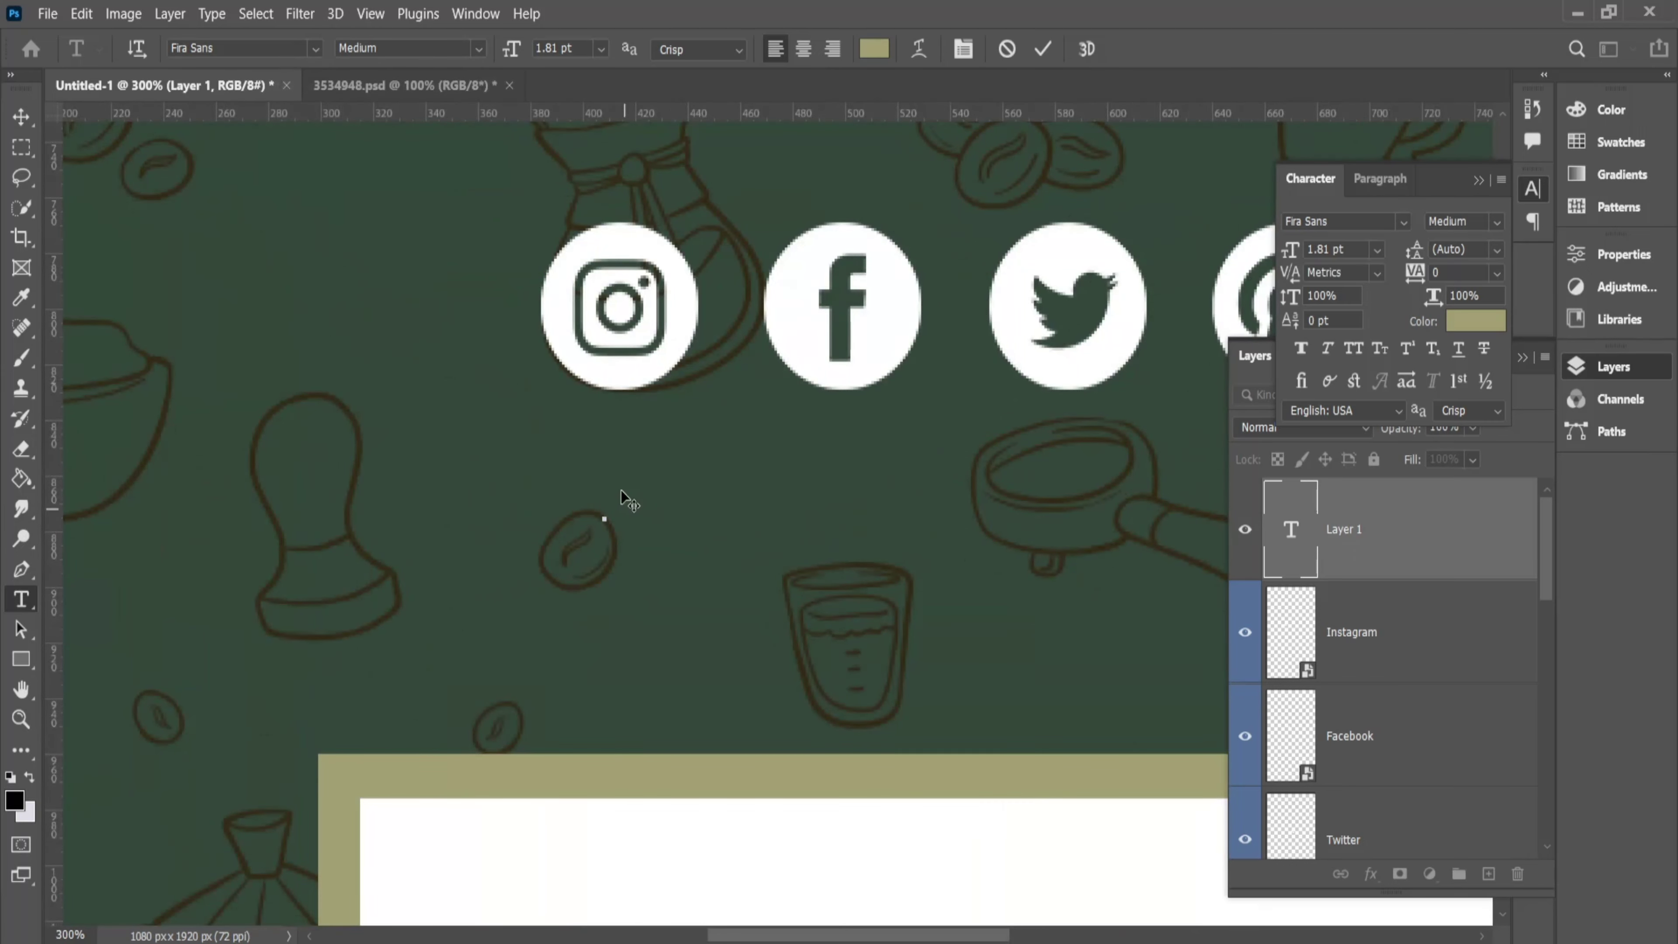
key(ctrl+v)
click(1043, 48)
Scale the placeholder text line up to a larger size
key(ctrl+t)
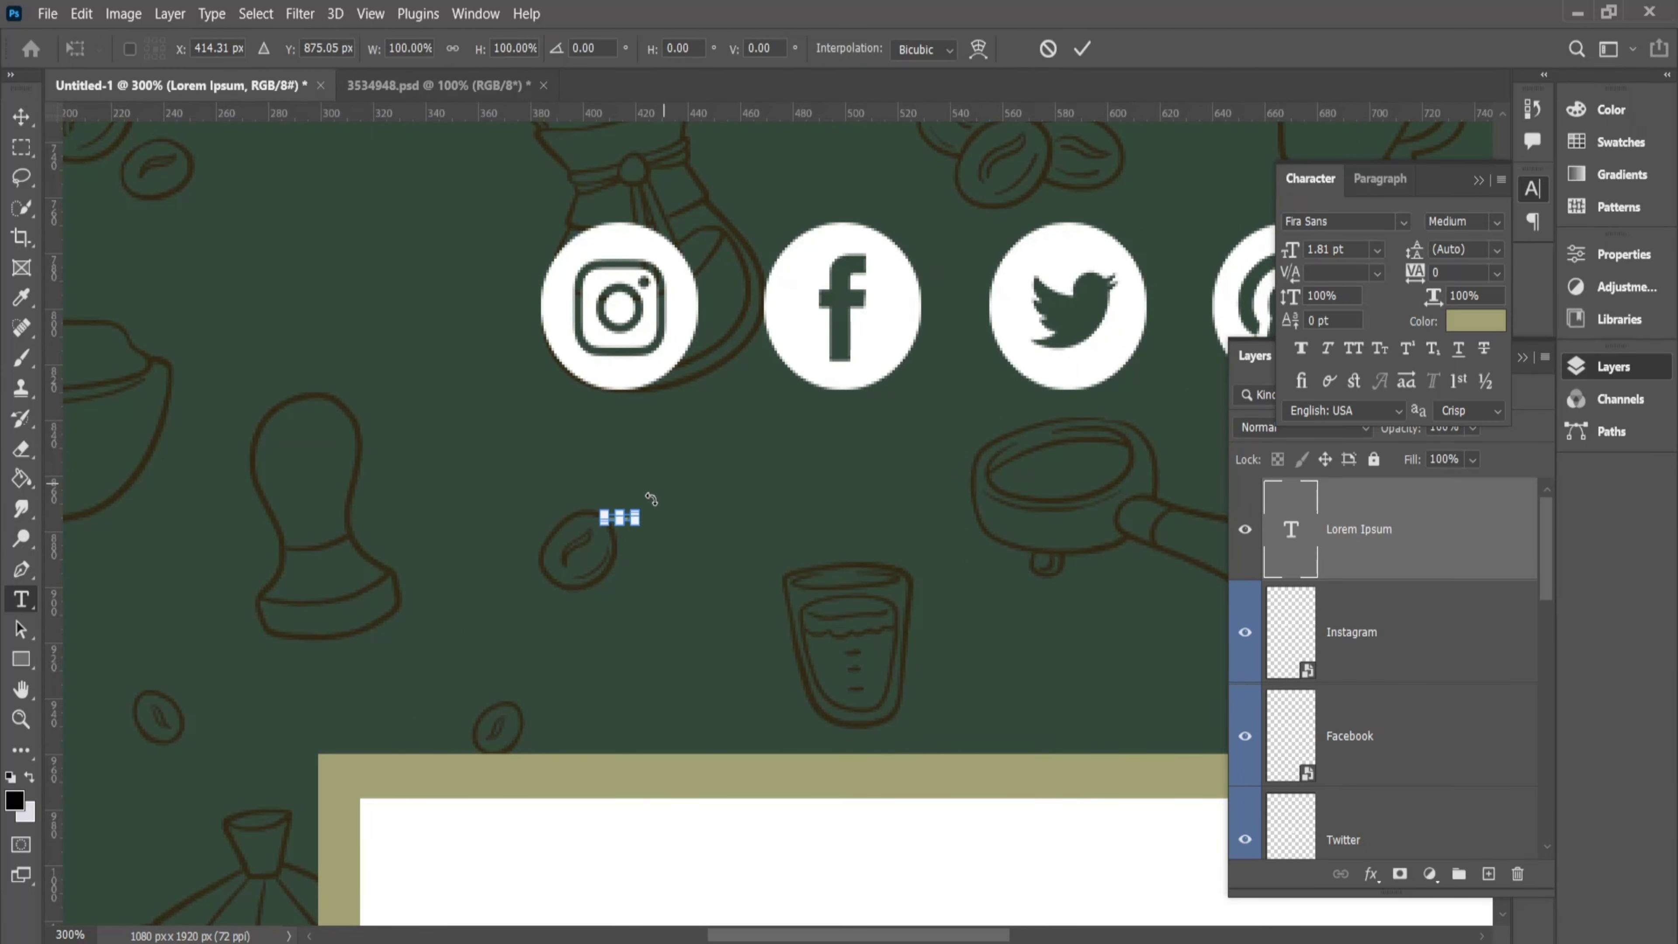
drag(637, 514, 951, 271)
scroll(952, 271, down, 1)
scroll(952, 271, down, 1)
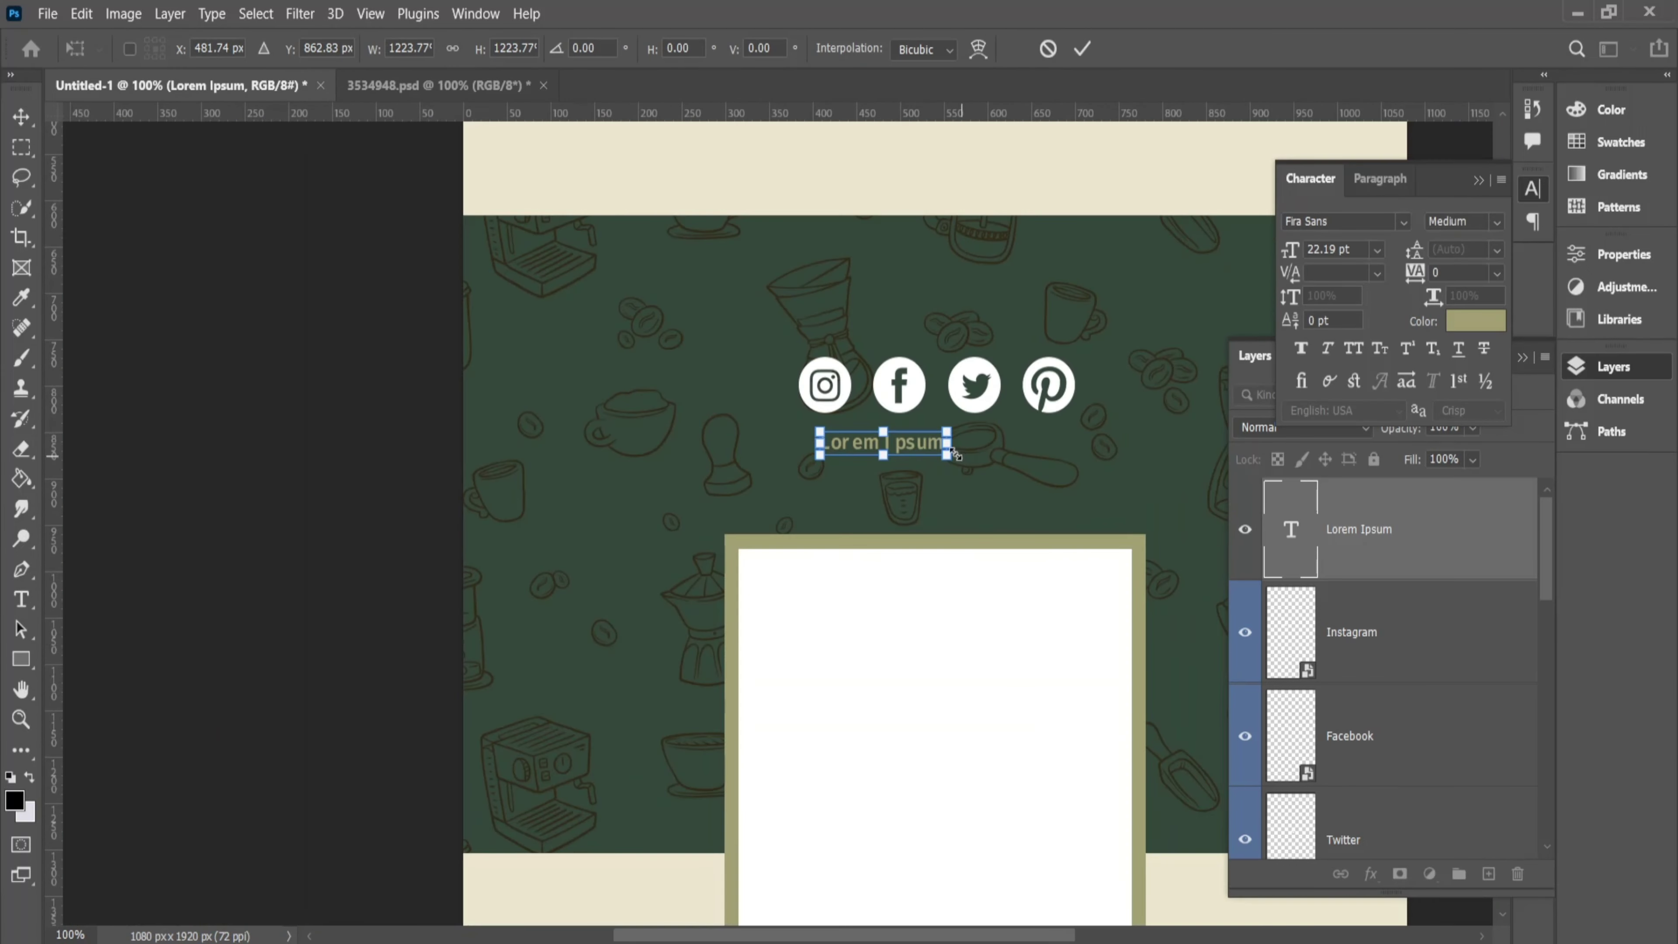
drag(946, 444, 1070, 436)
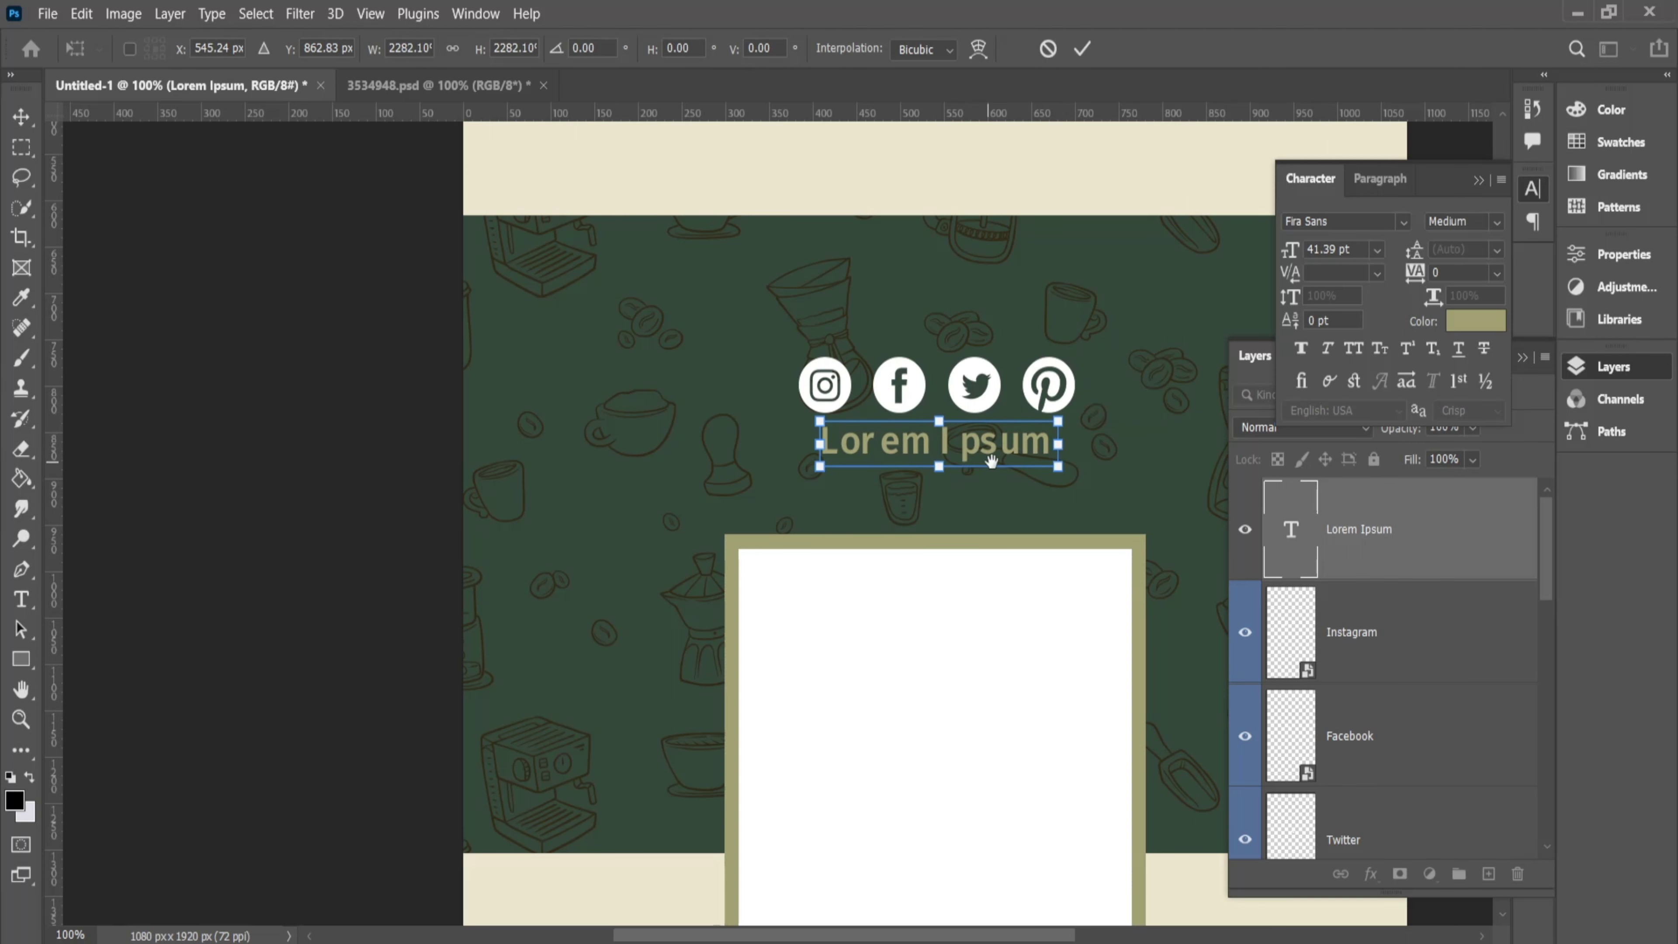
click(852, 467)
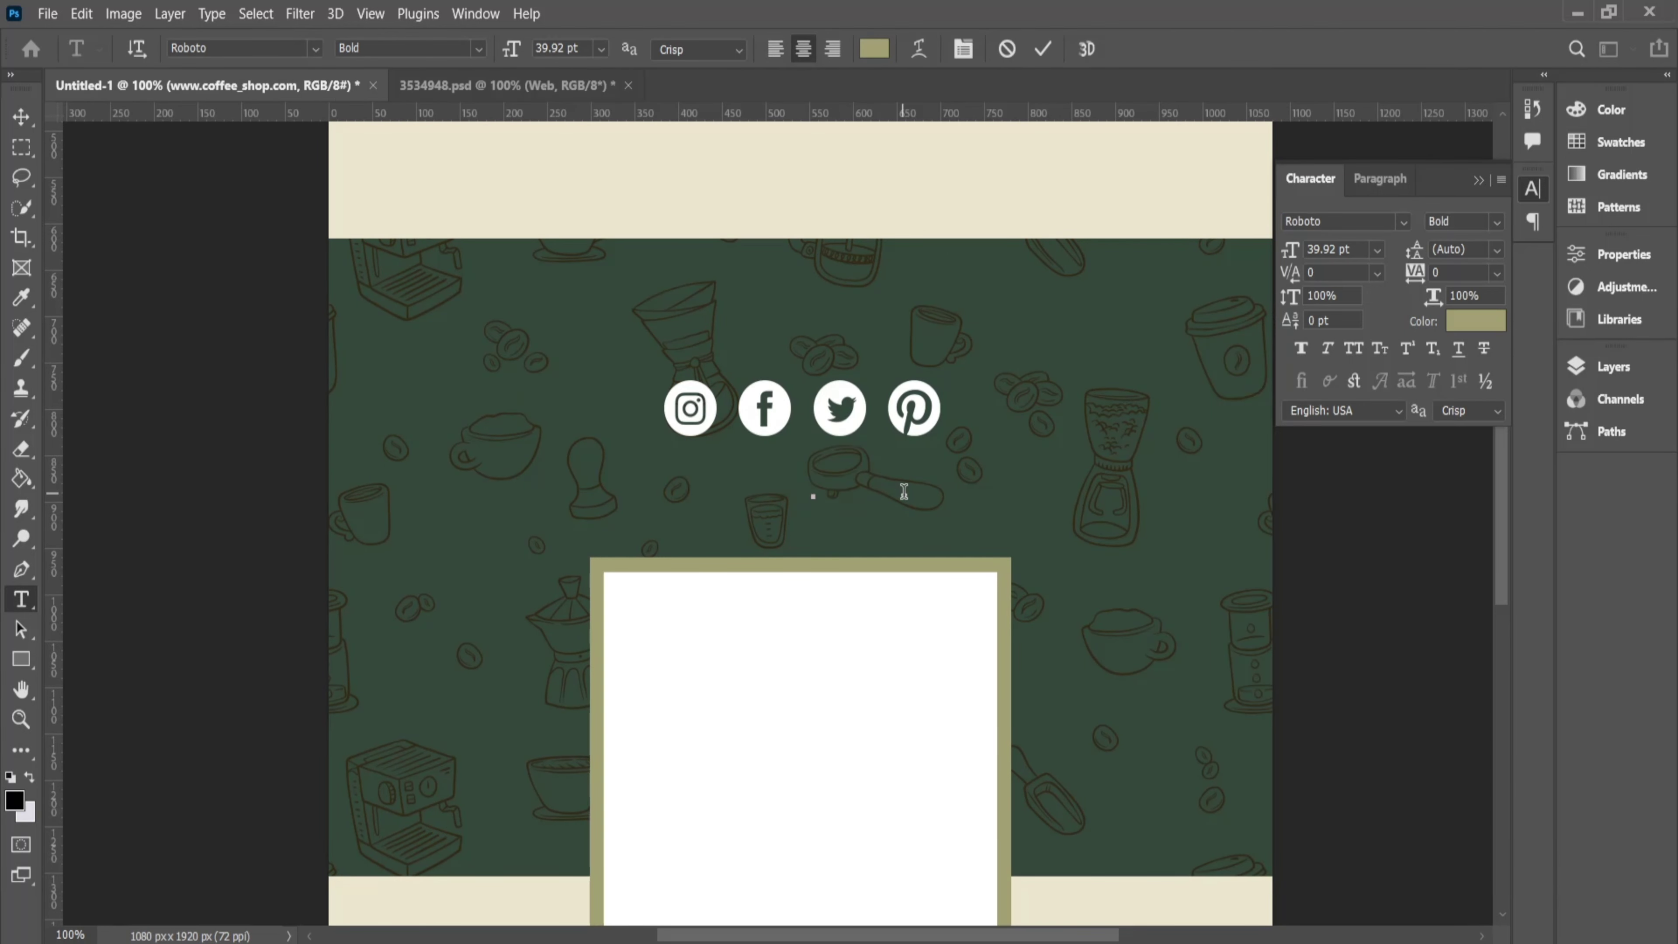
text(www.)
text(biditl)
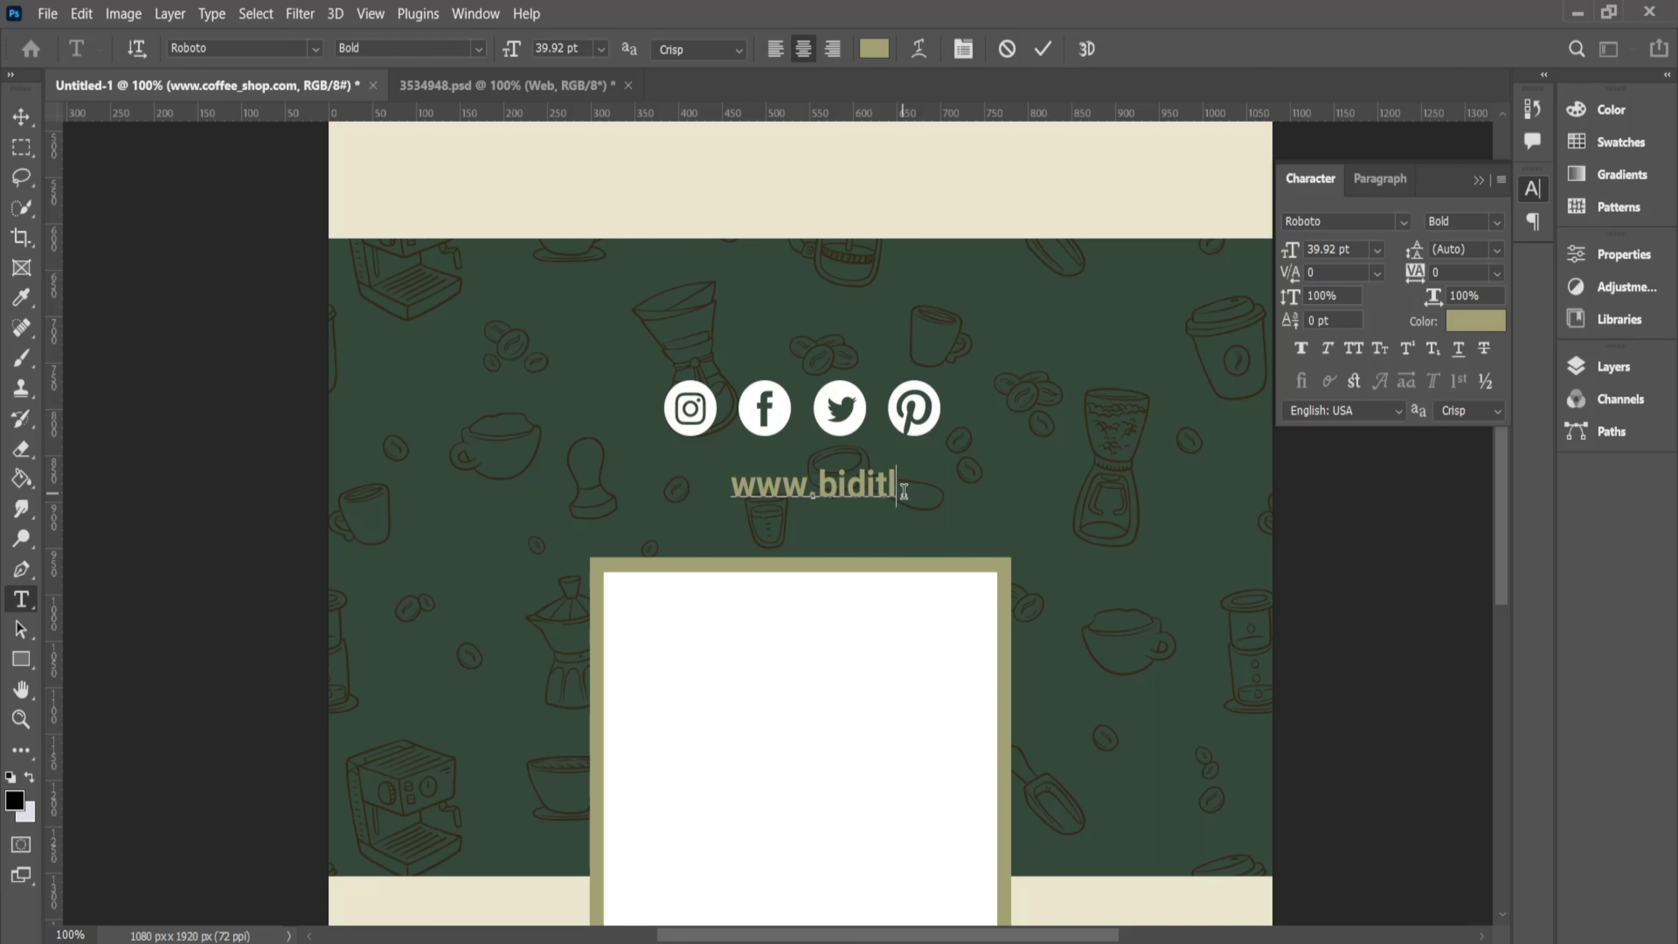
text(ab.com)
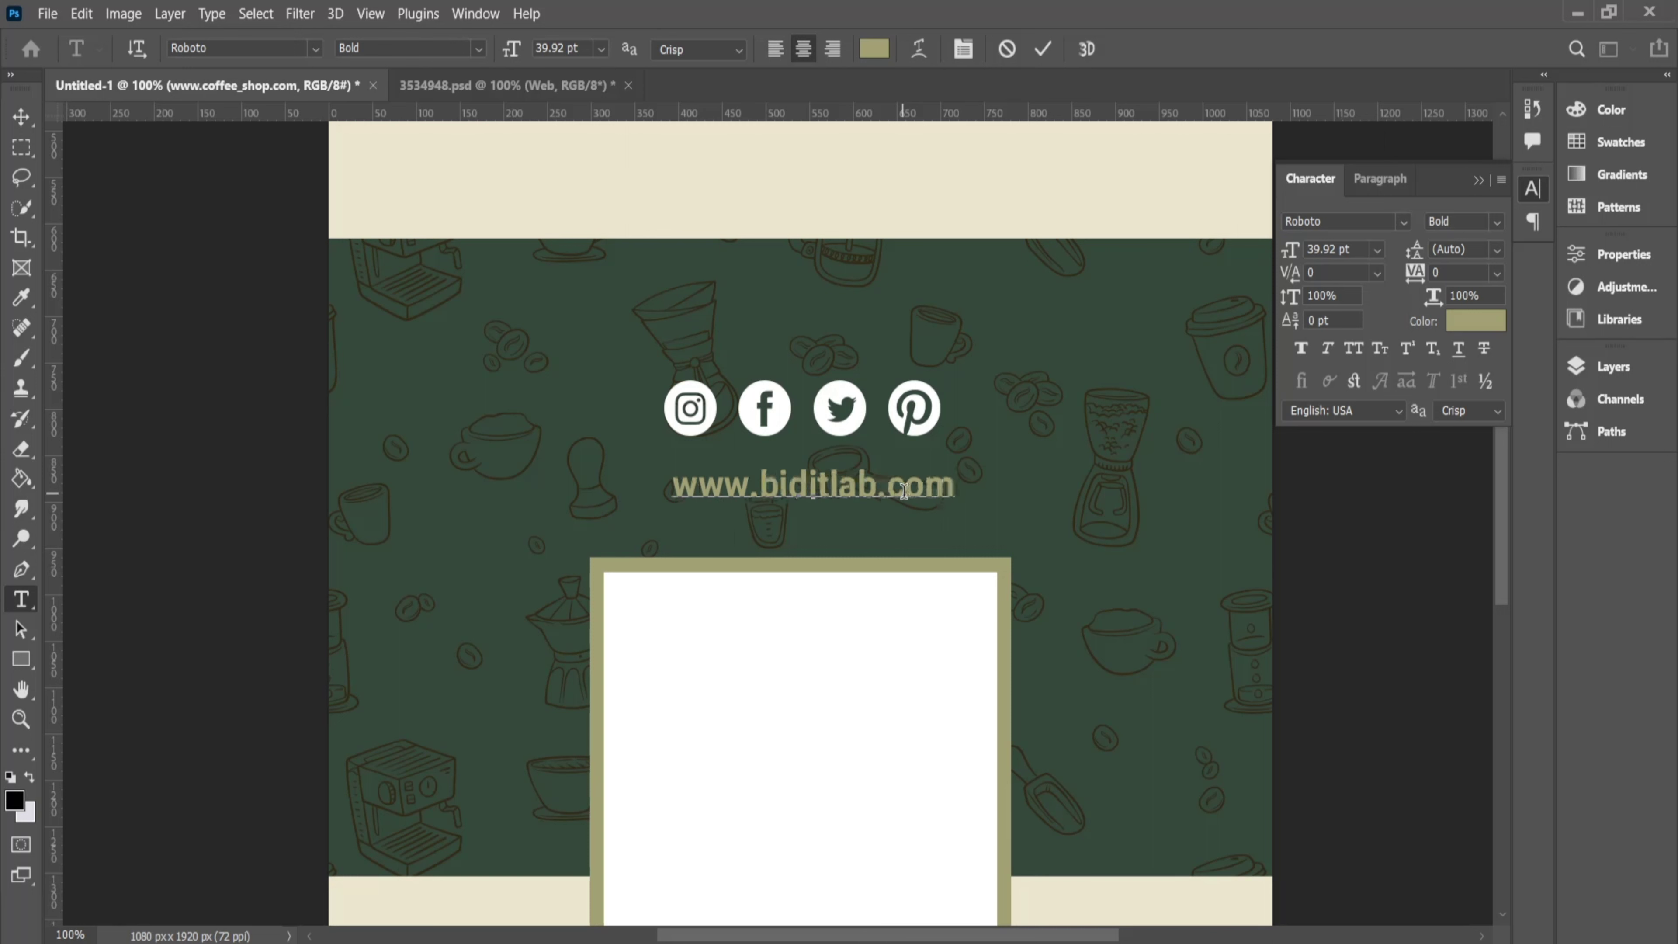
click(1042, 52)
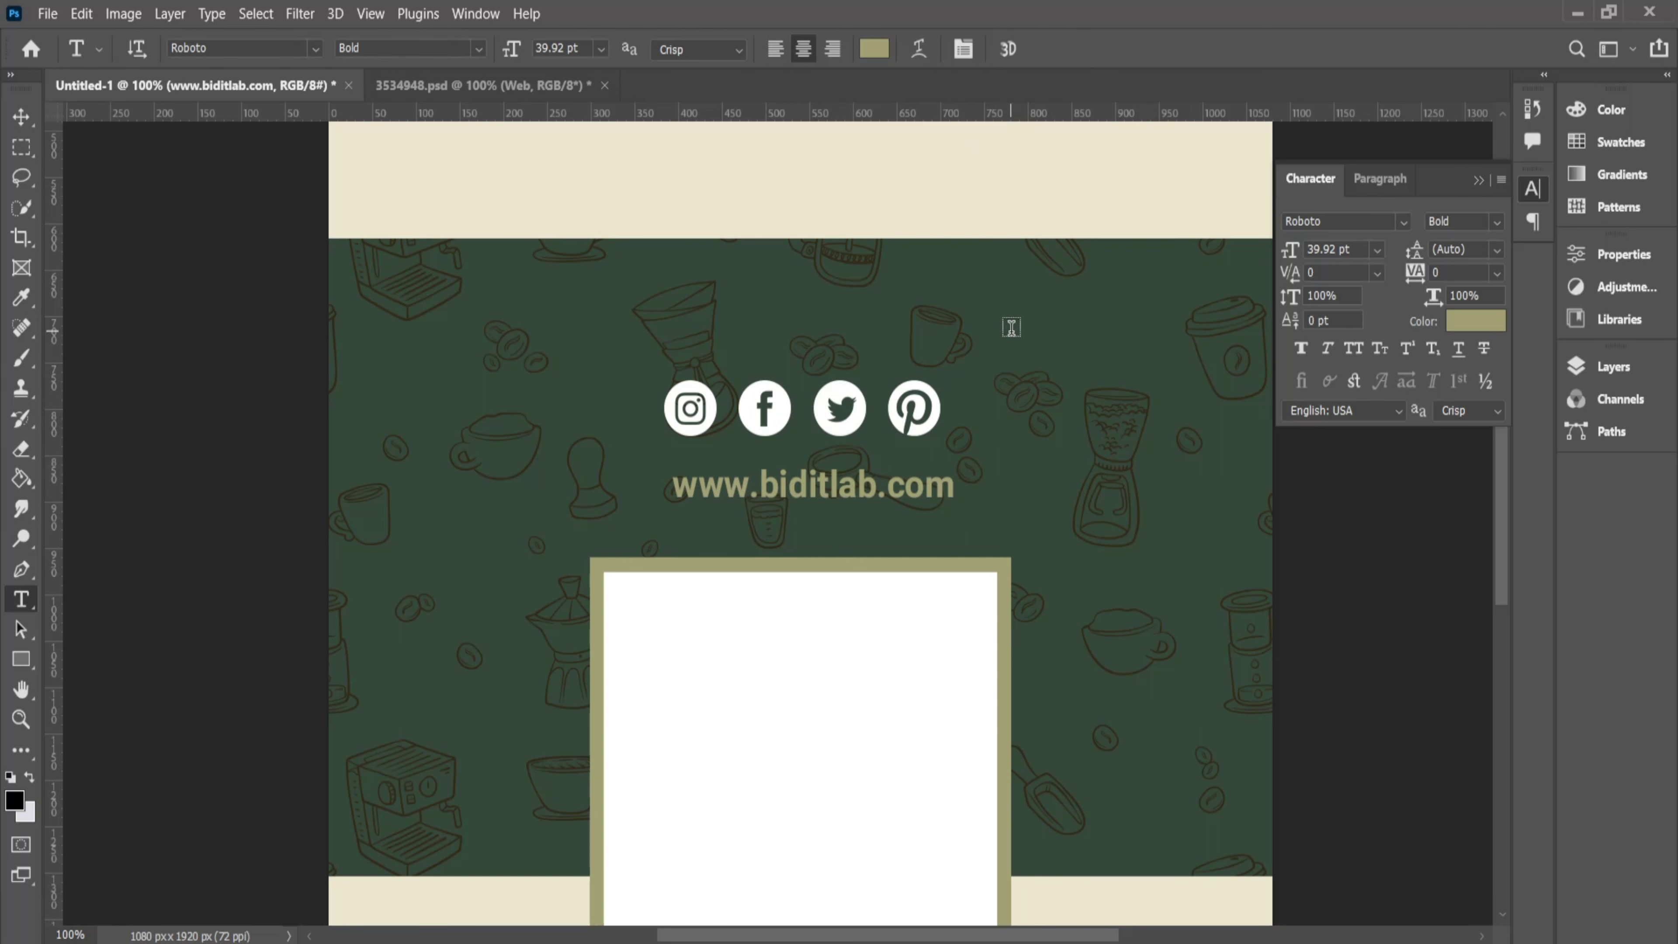
Size the web address to match the icon row and place it just below the icons
key(ctrl+t)
scroll(898, 495, up, 2)
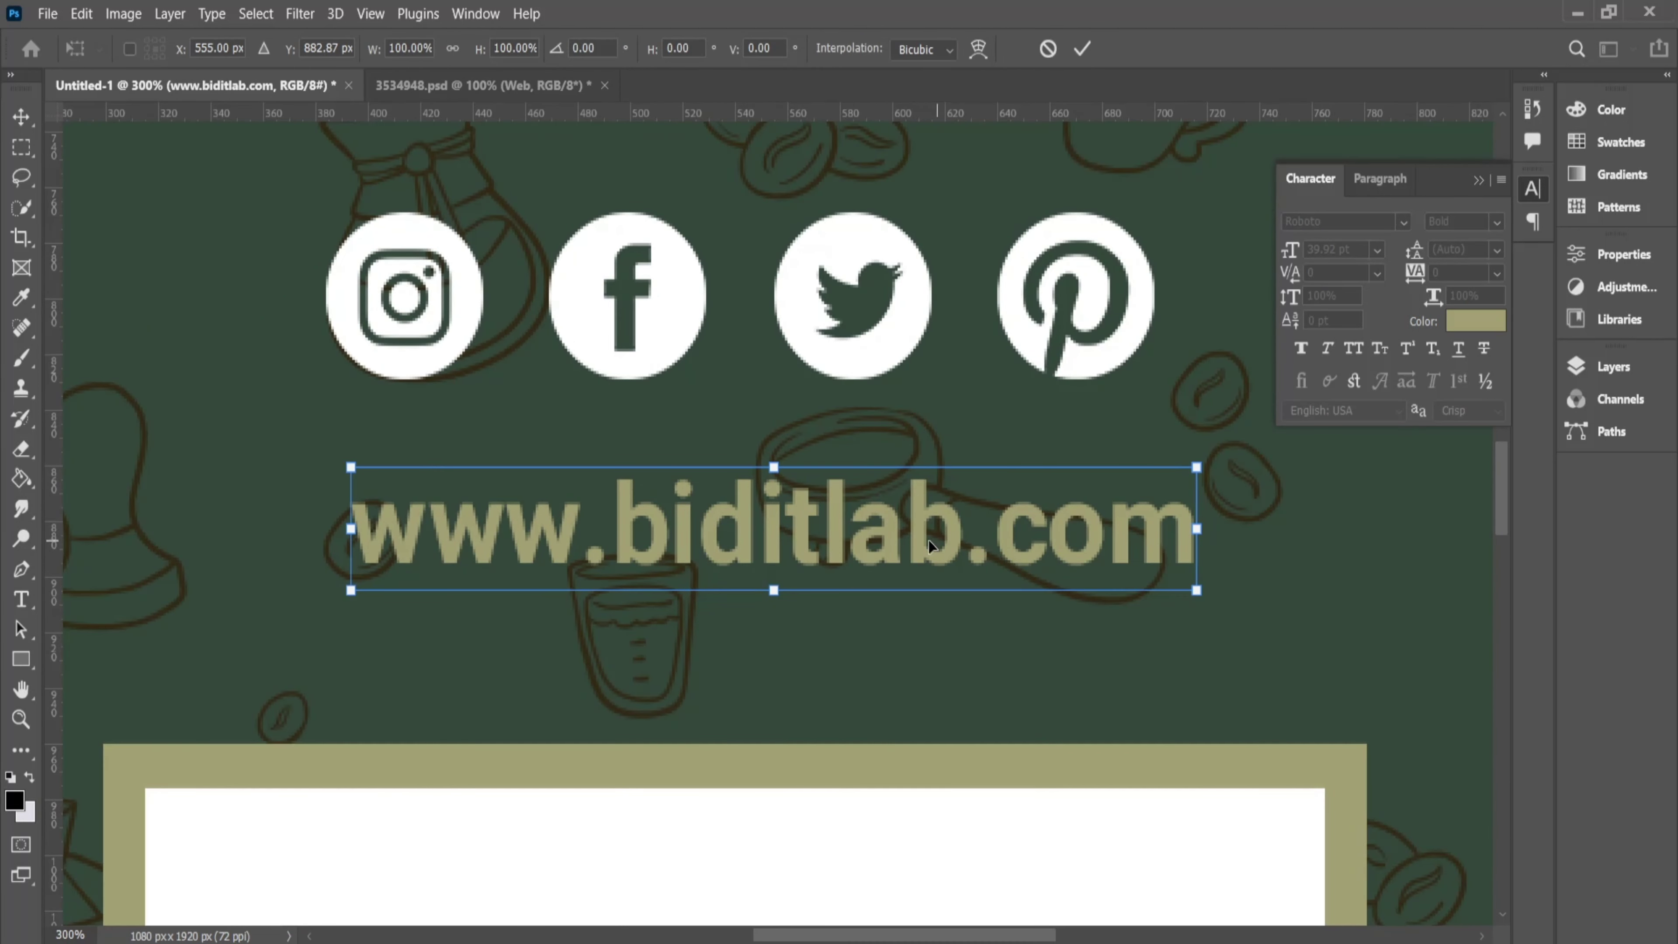
drag(929, 546, 905, 483)
drag(1180, 466, 1156, 466)
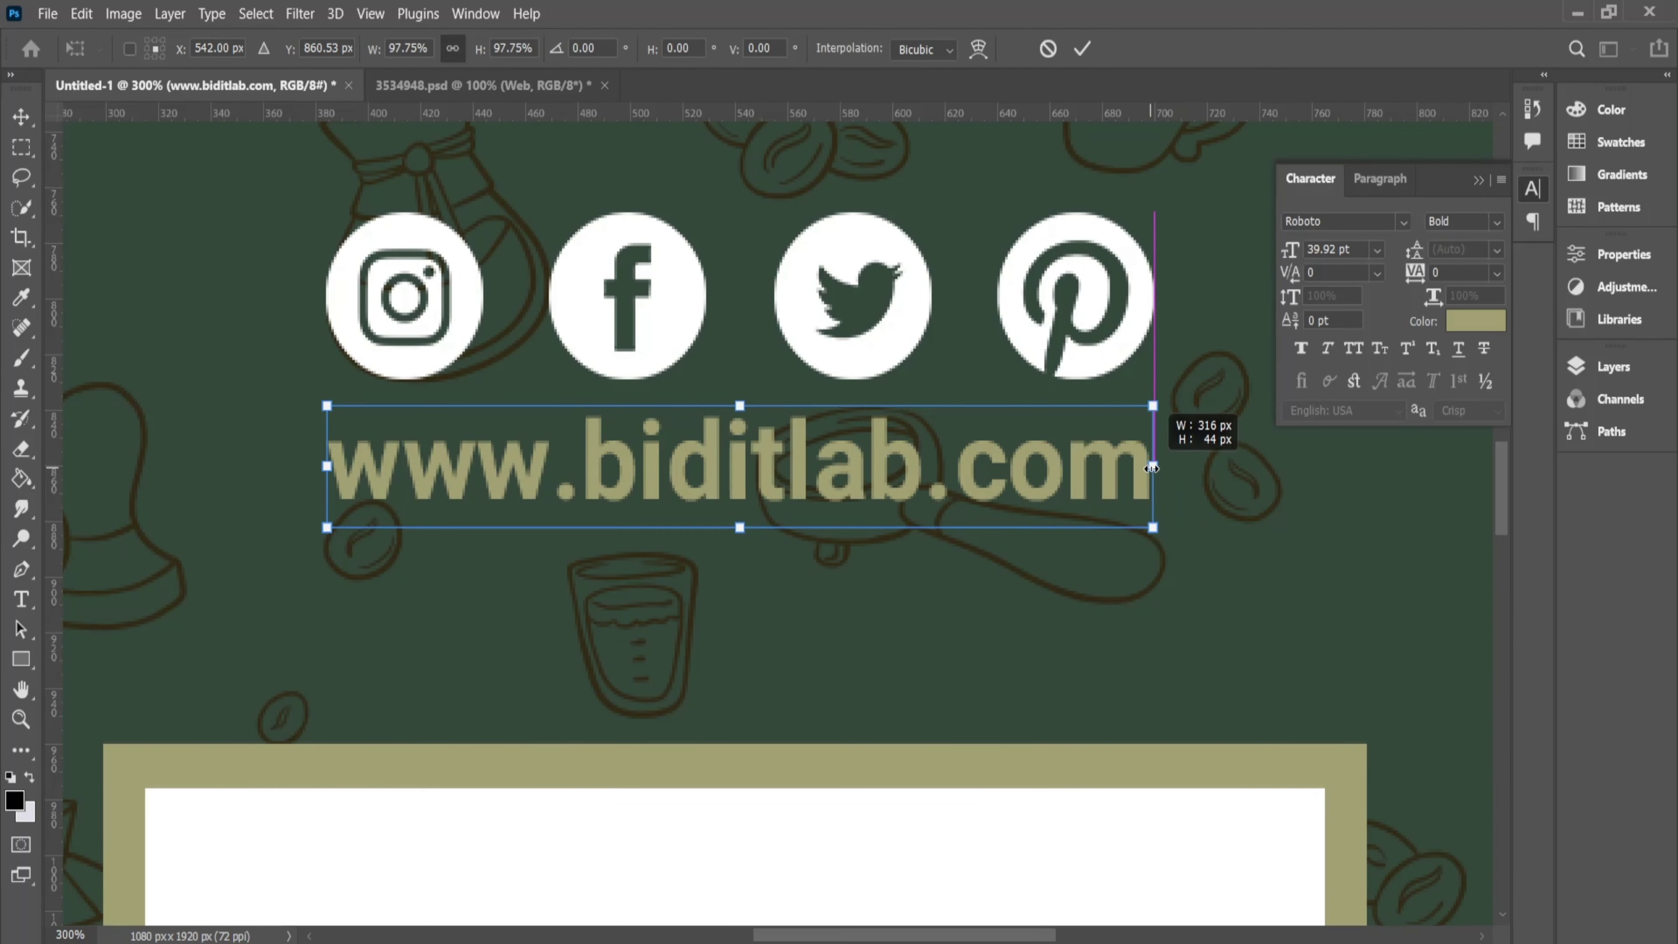
key(Return)
click(22, 117)
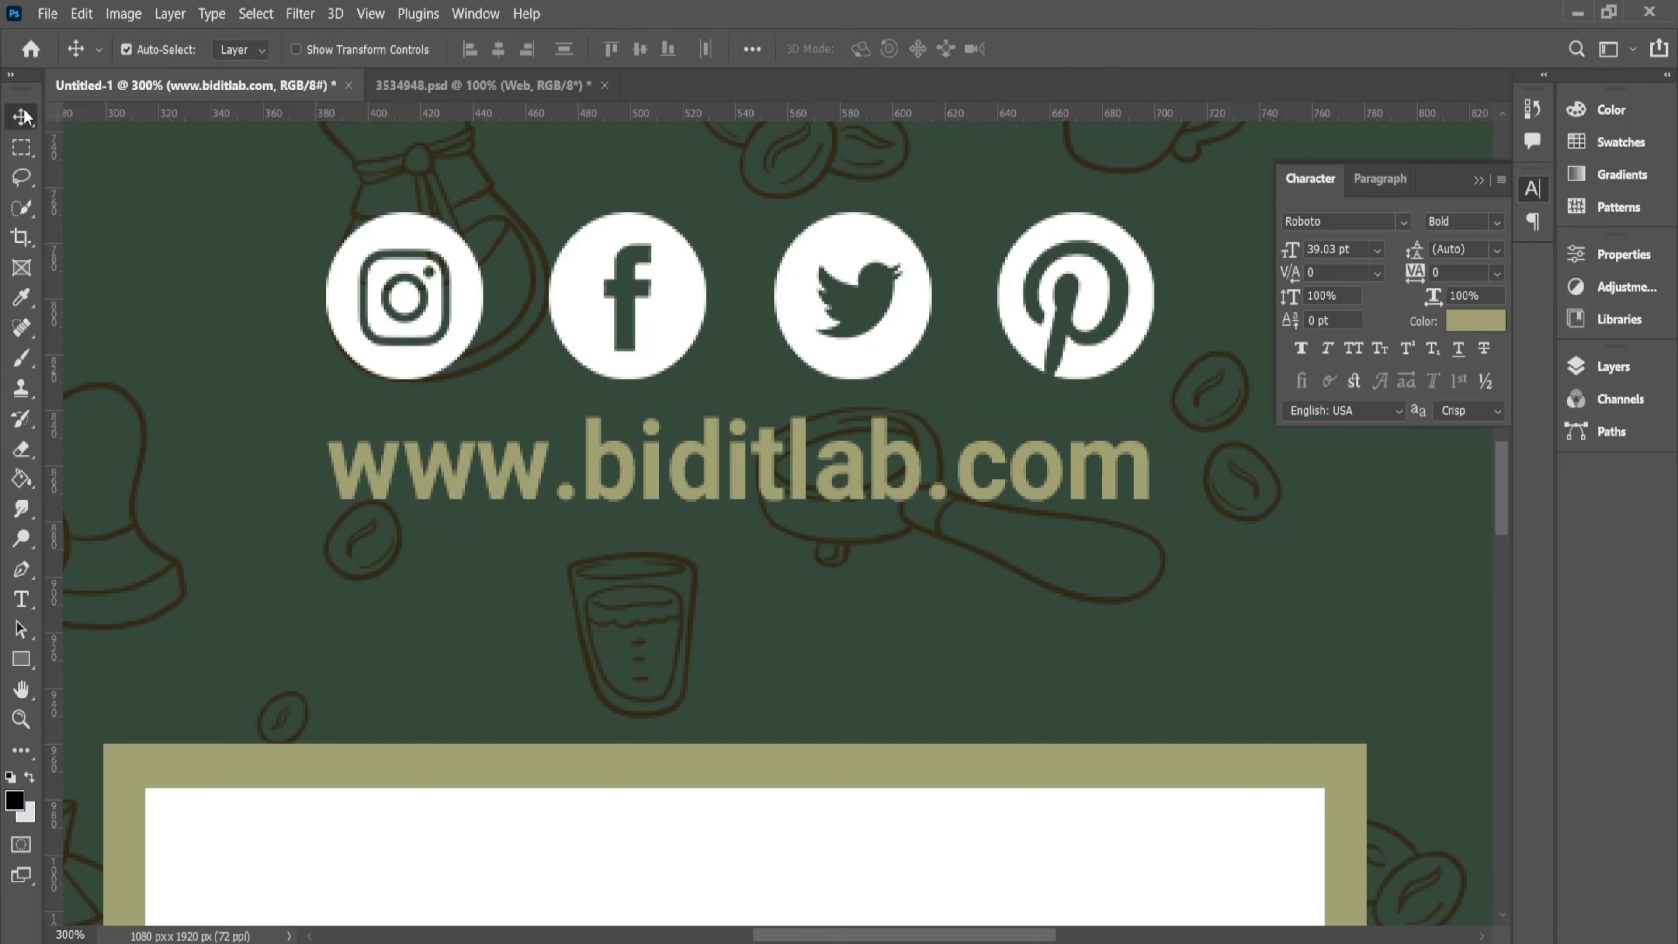
drag(792, 493, 793, 479)
key(ctrl+minus)
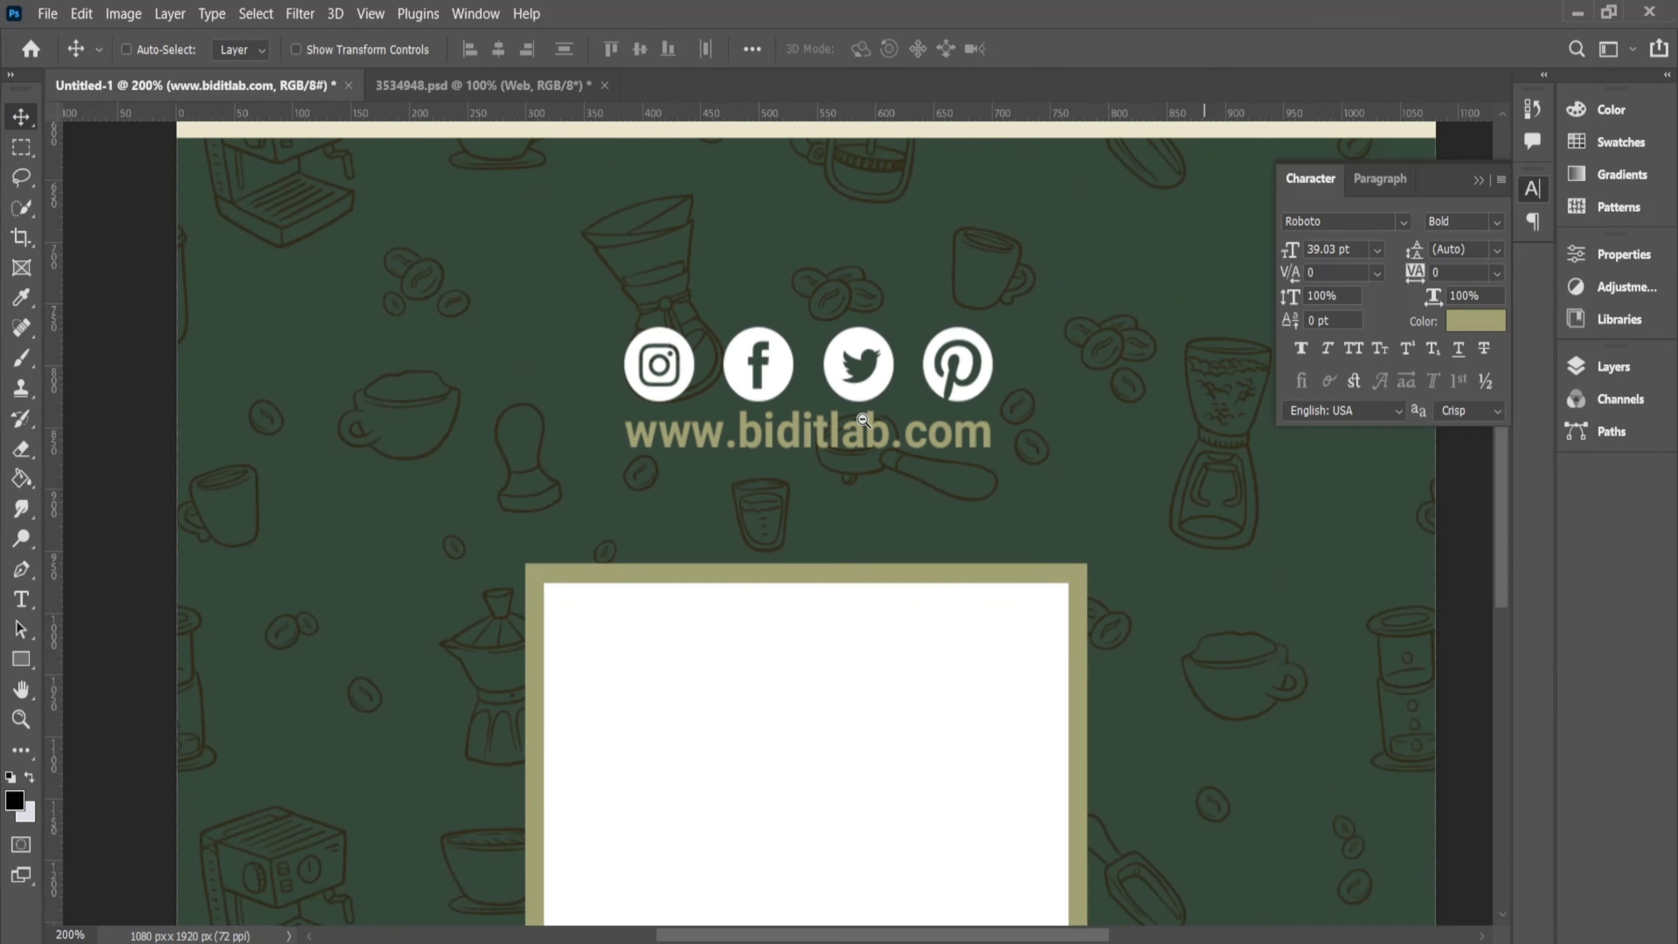
key(ctrl+minus)
key(ctrl+minus)
drag(972, 444, 945, 440)
Group the Instagram-to-Pinterest icon layers into a group named Social Media Icon
click(1612, 368)
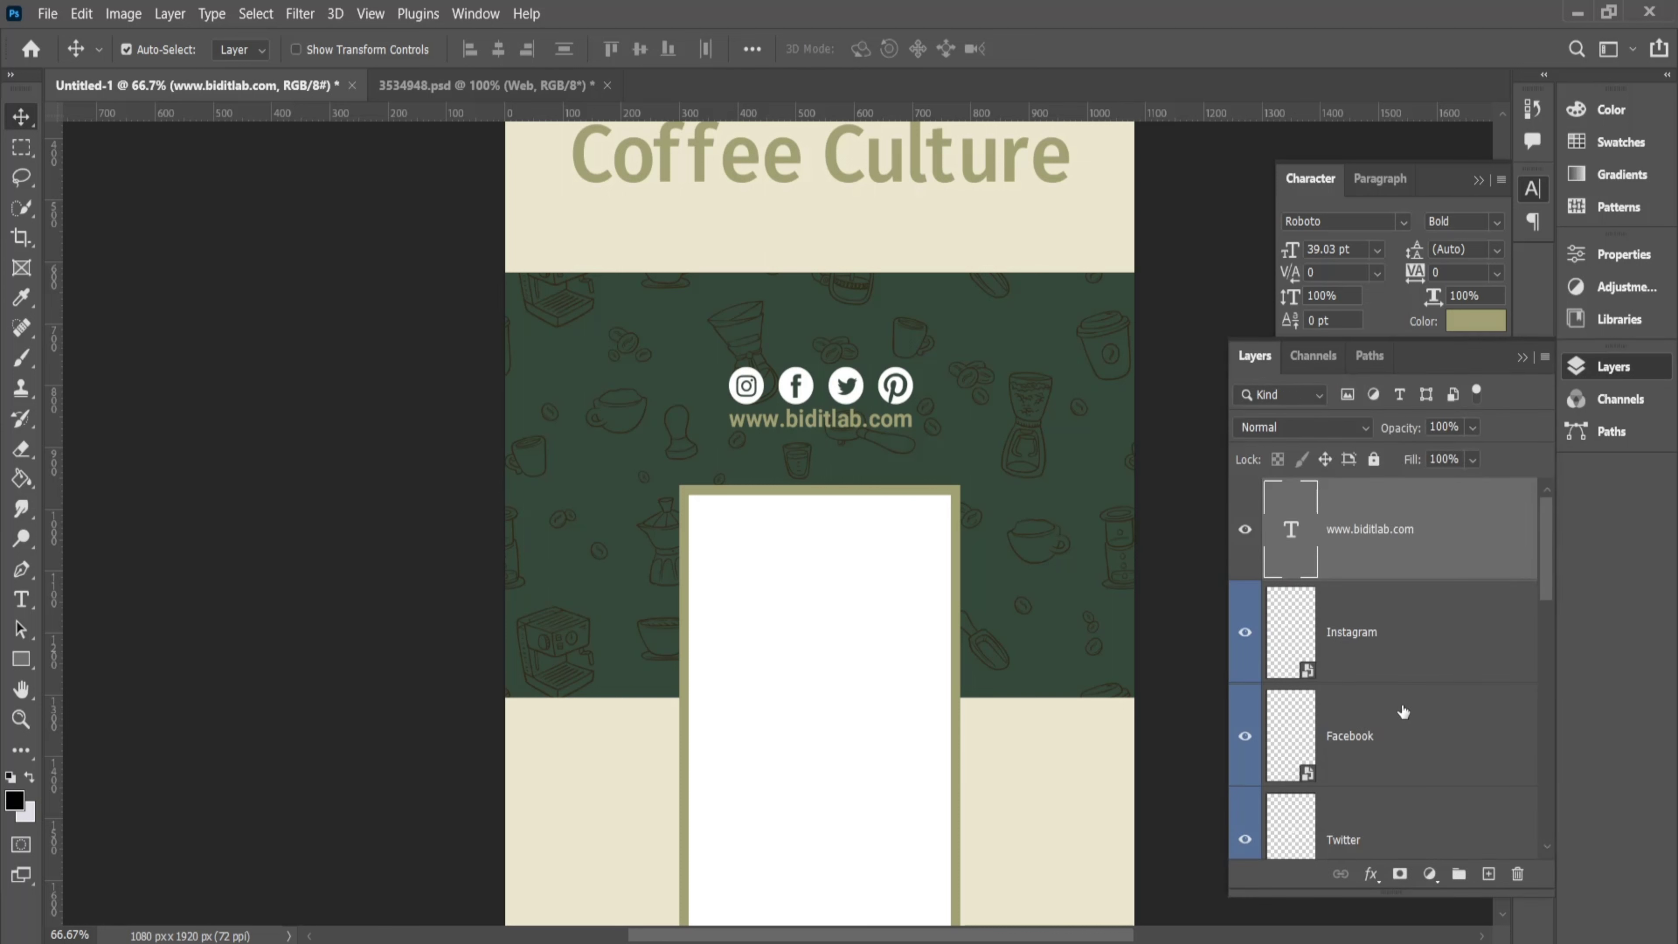
click(1397, 638)
scroll(1404, 681, down, 3)
shift+click(1407, 731)
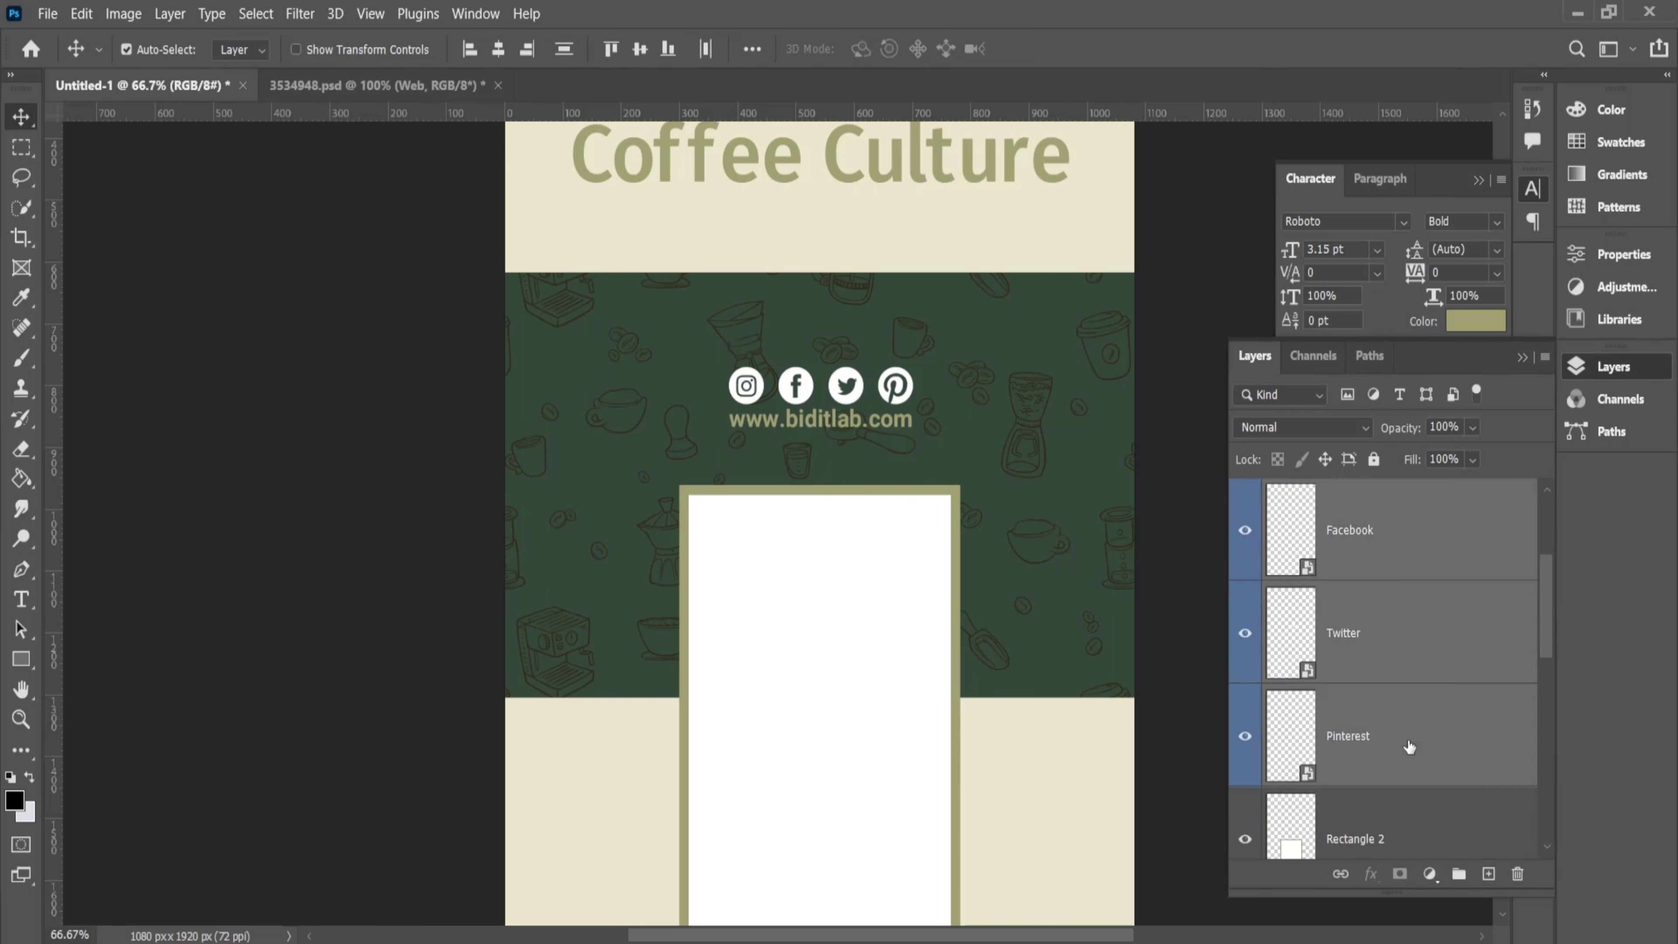
key(ctrl+g)
text(Social Medi)
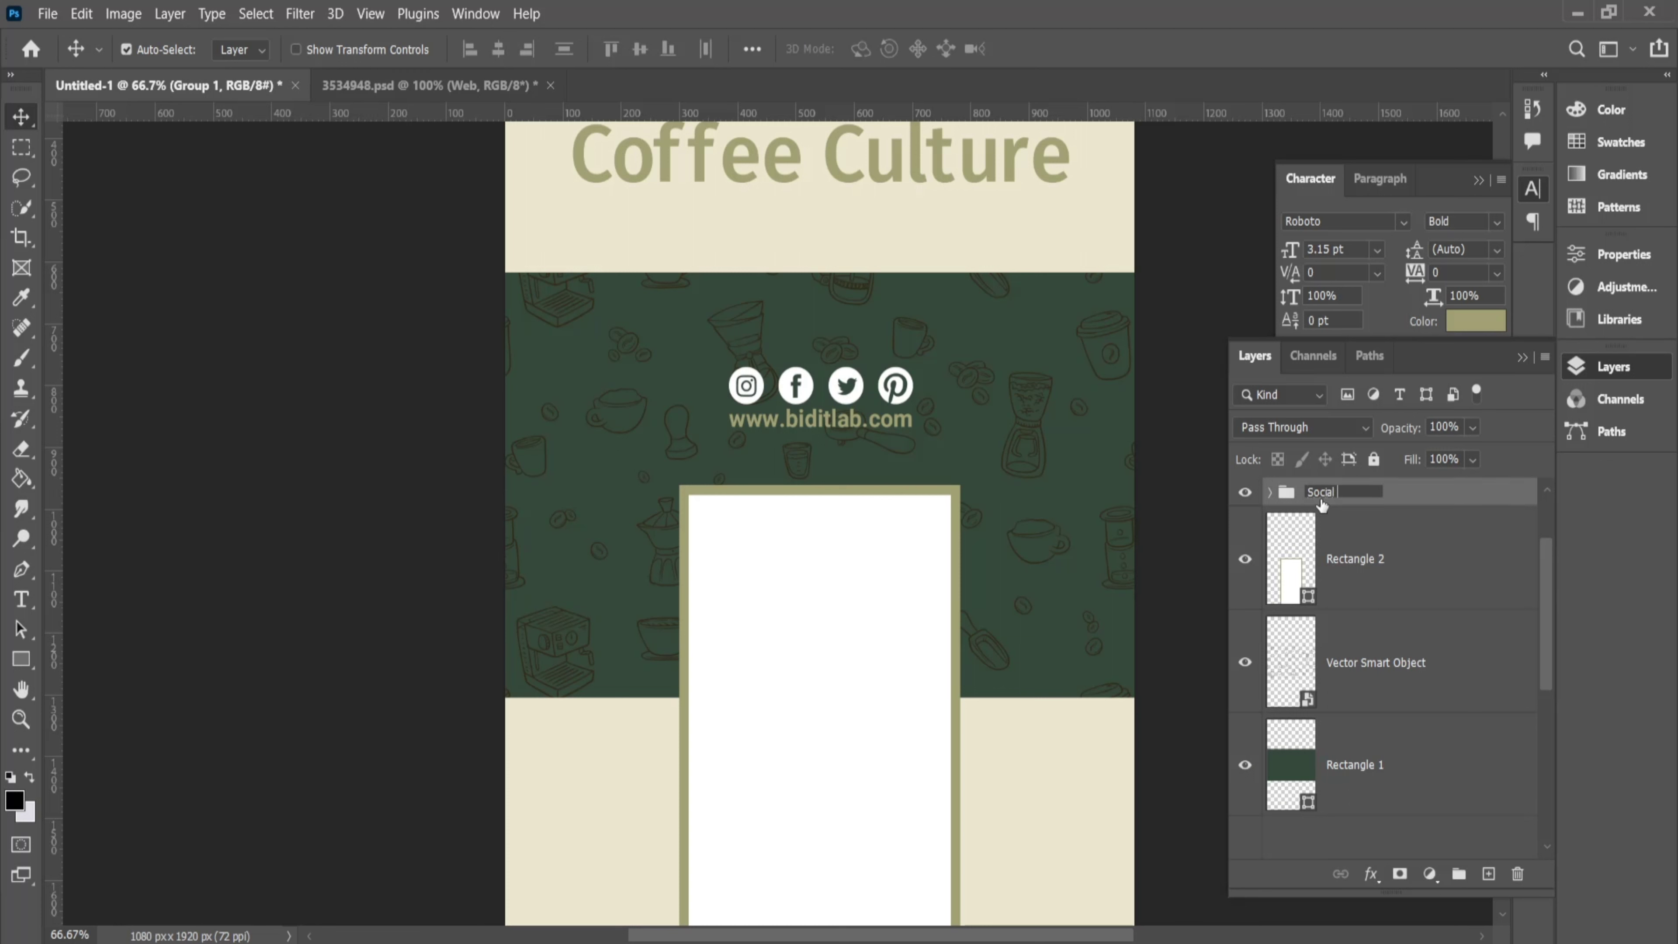
text(a Icon)
key(Return)
Move the social icons and web address down slightly
click(874, 428)
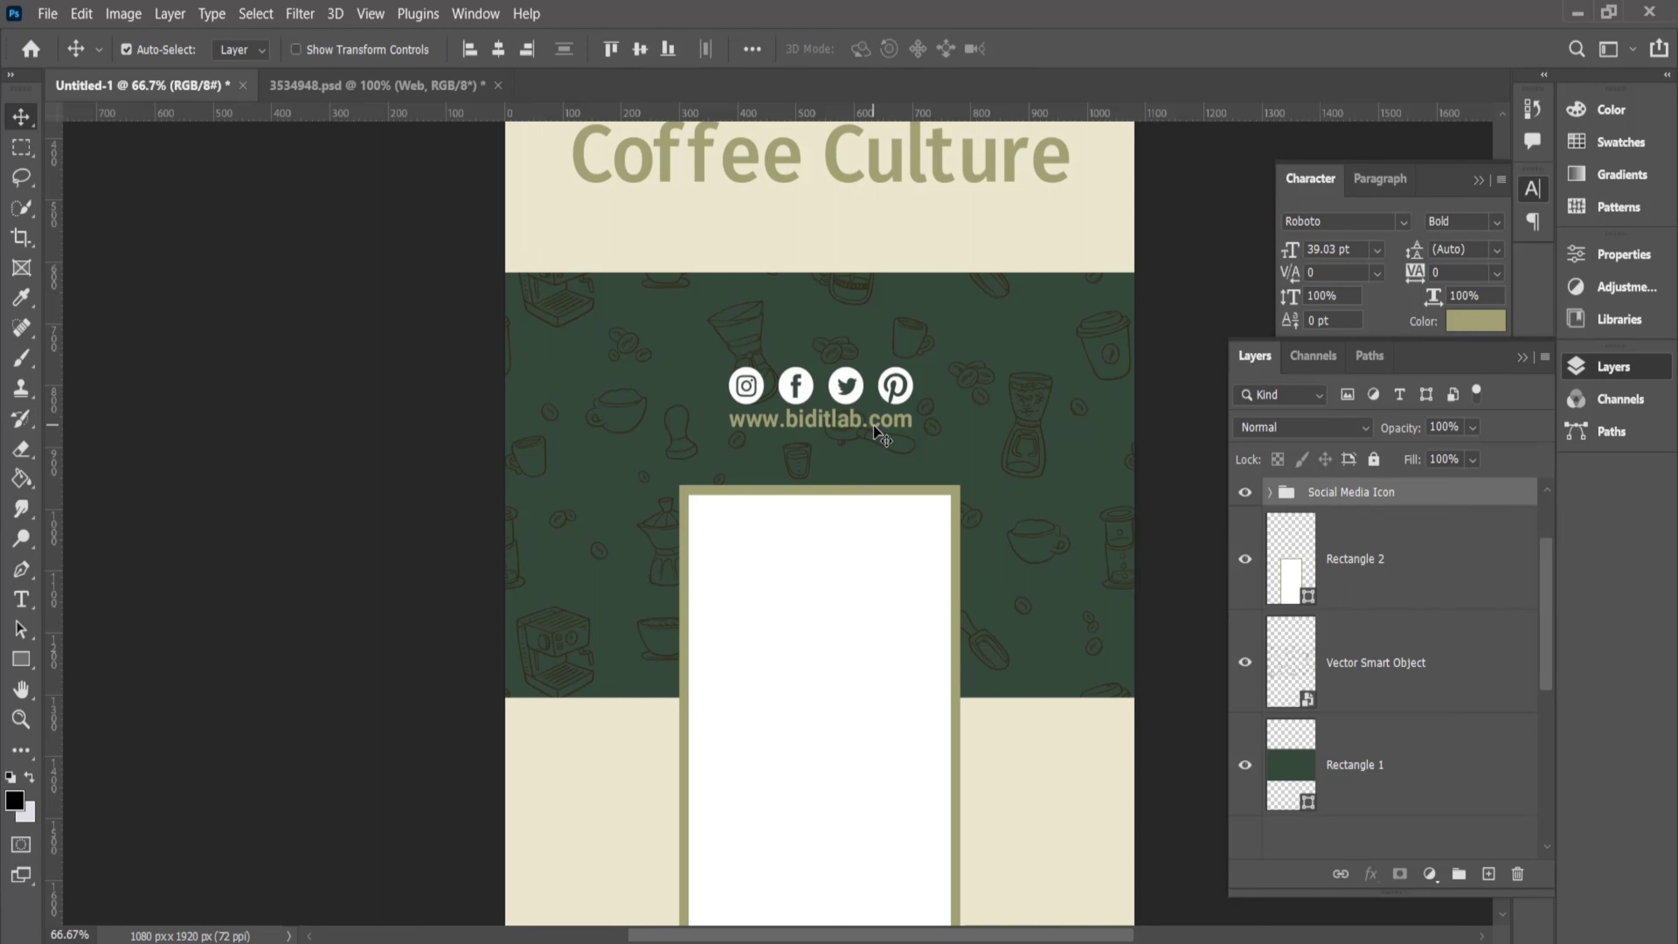
key(ctrl+t)
drag(852, 401, 852, 416)
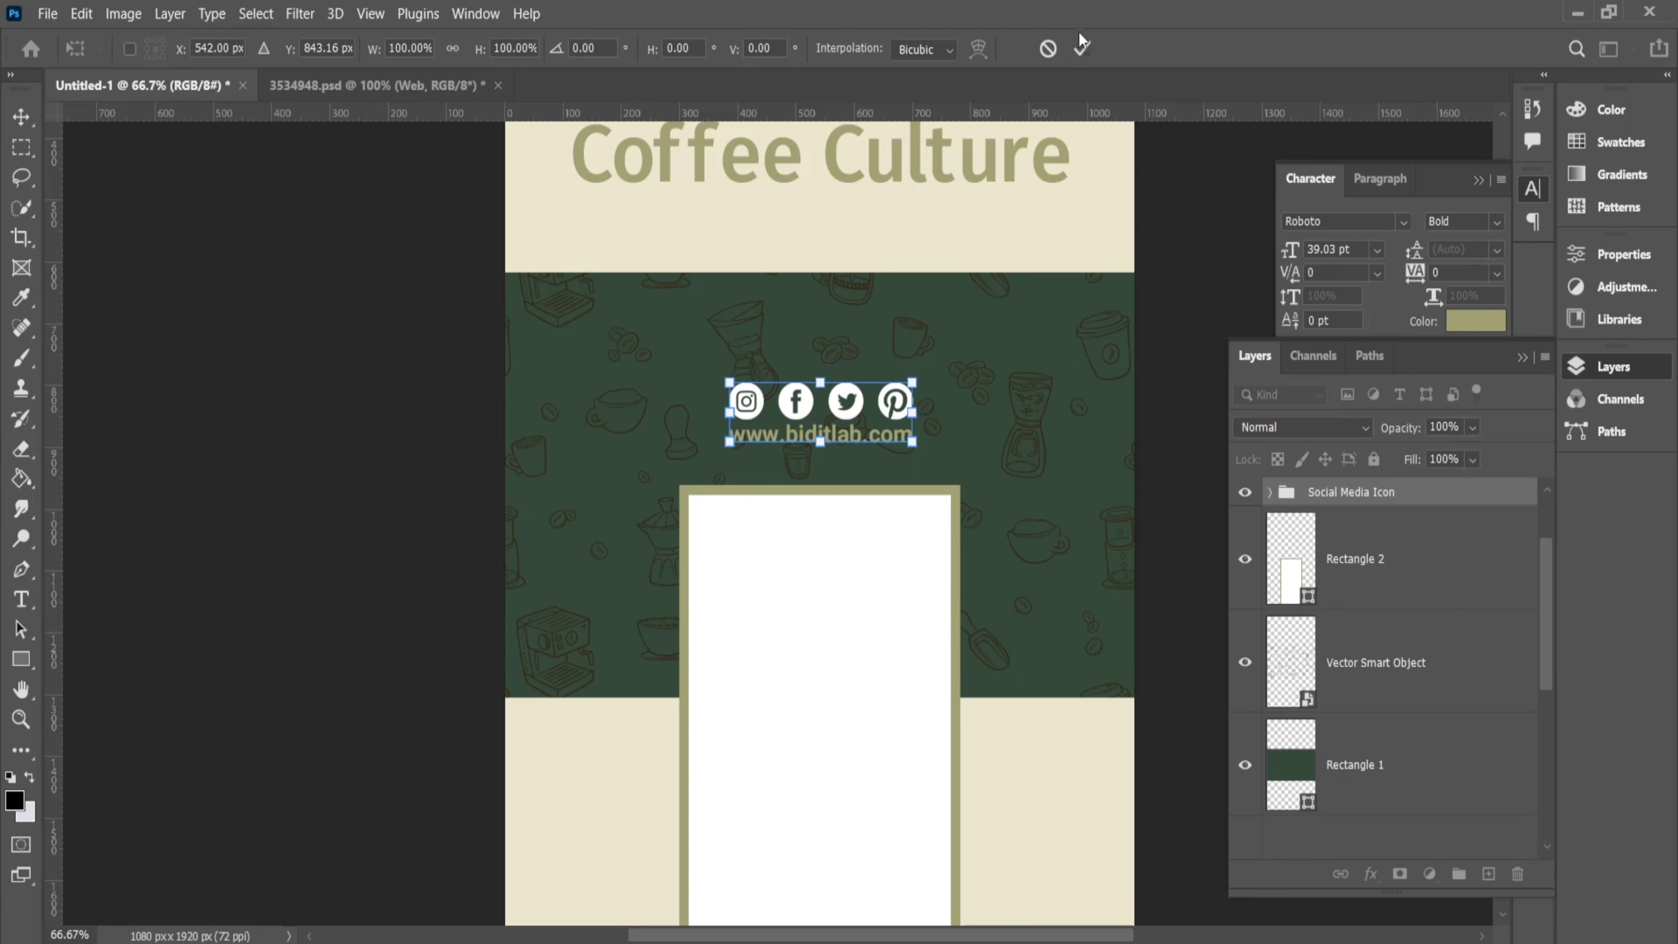
click(1081, 47)
ctrl+click(943, 430)
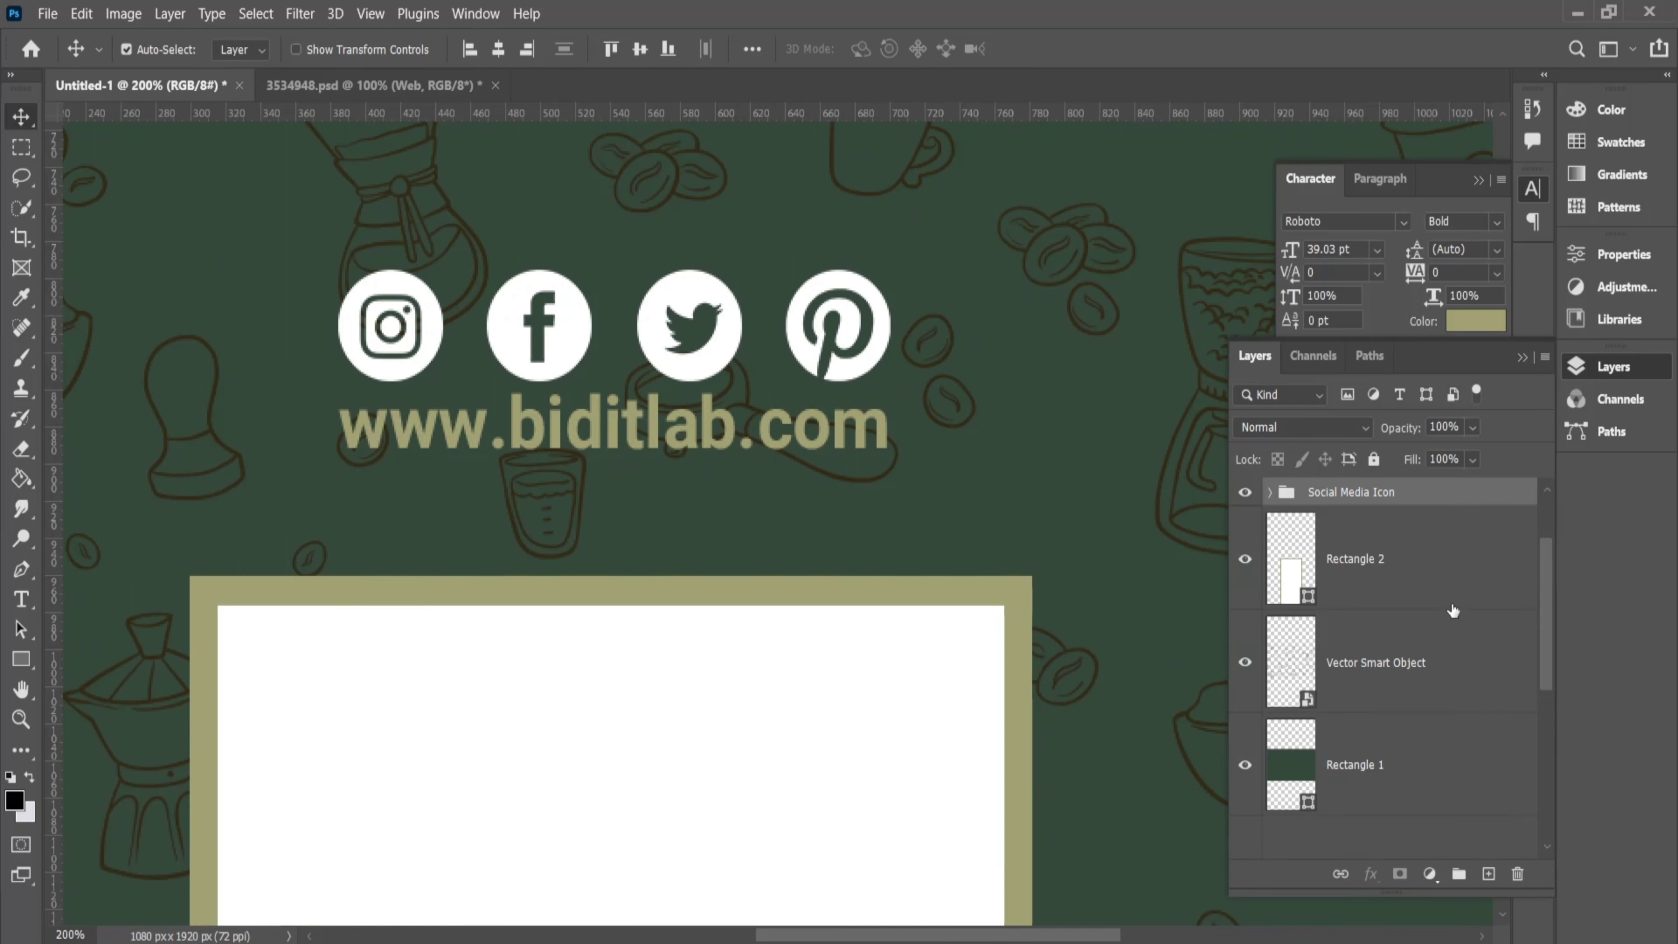
scroll(1450, 601, up, 1)
click(1289, 520)
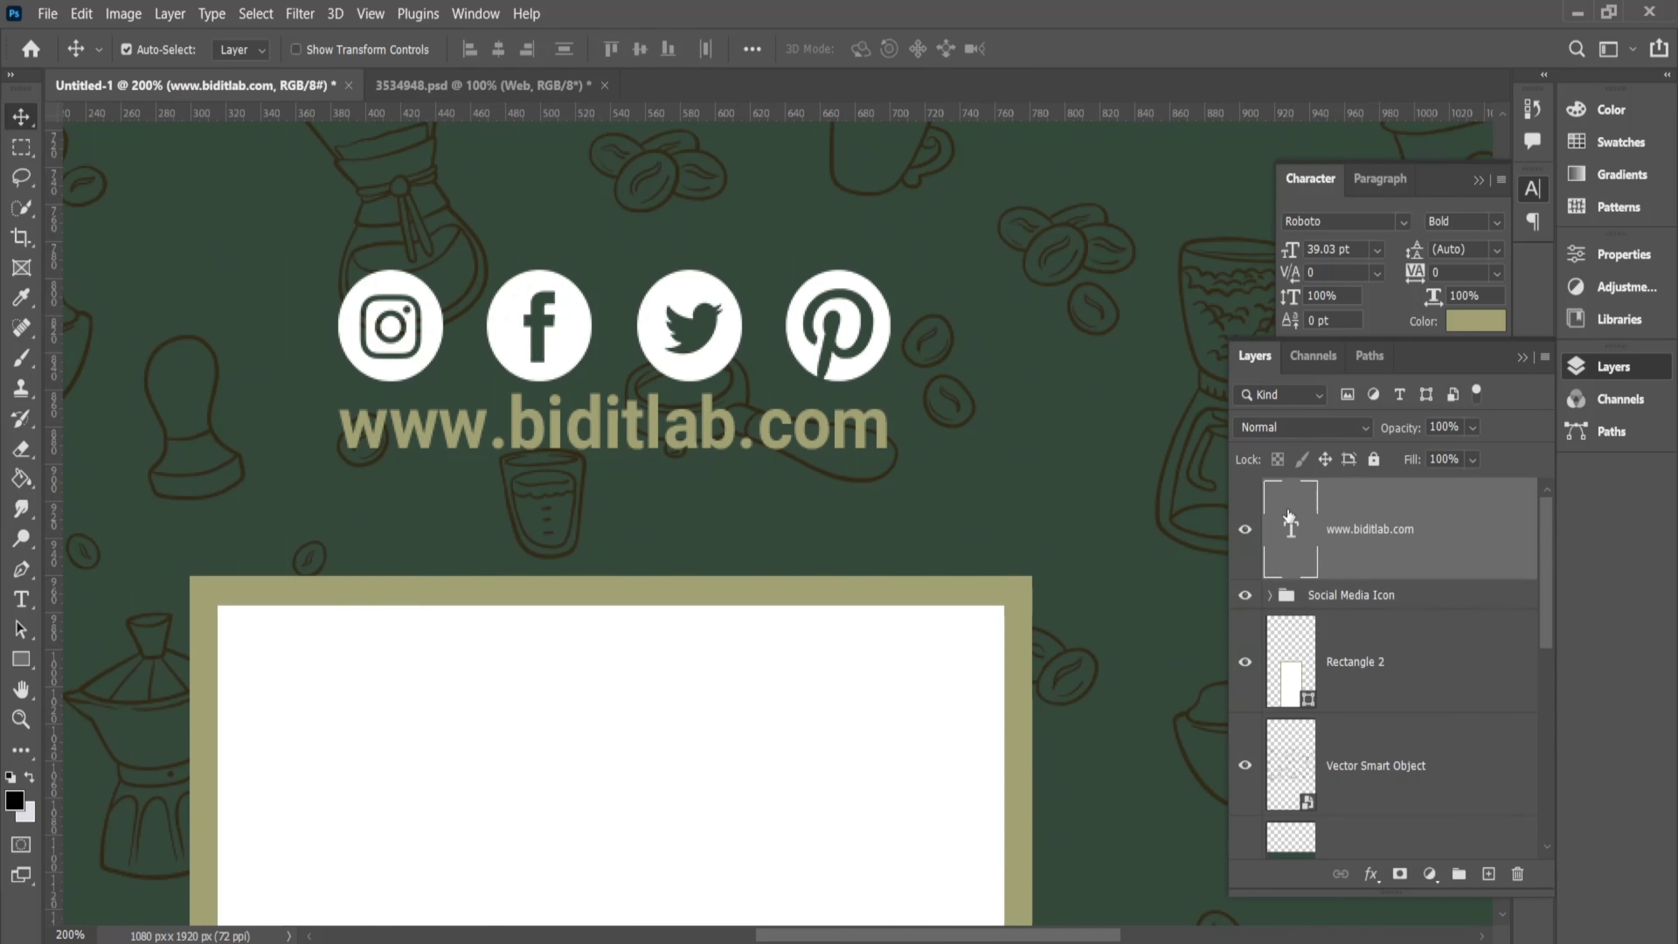
click(1474, 318)
click(1100, 517)
click(1604, 496)
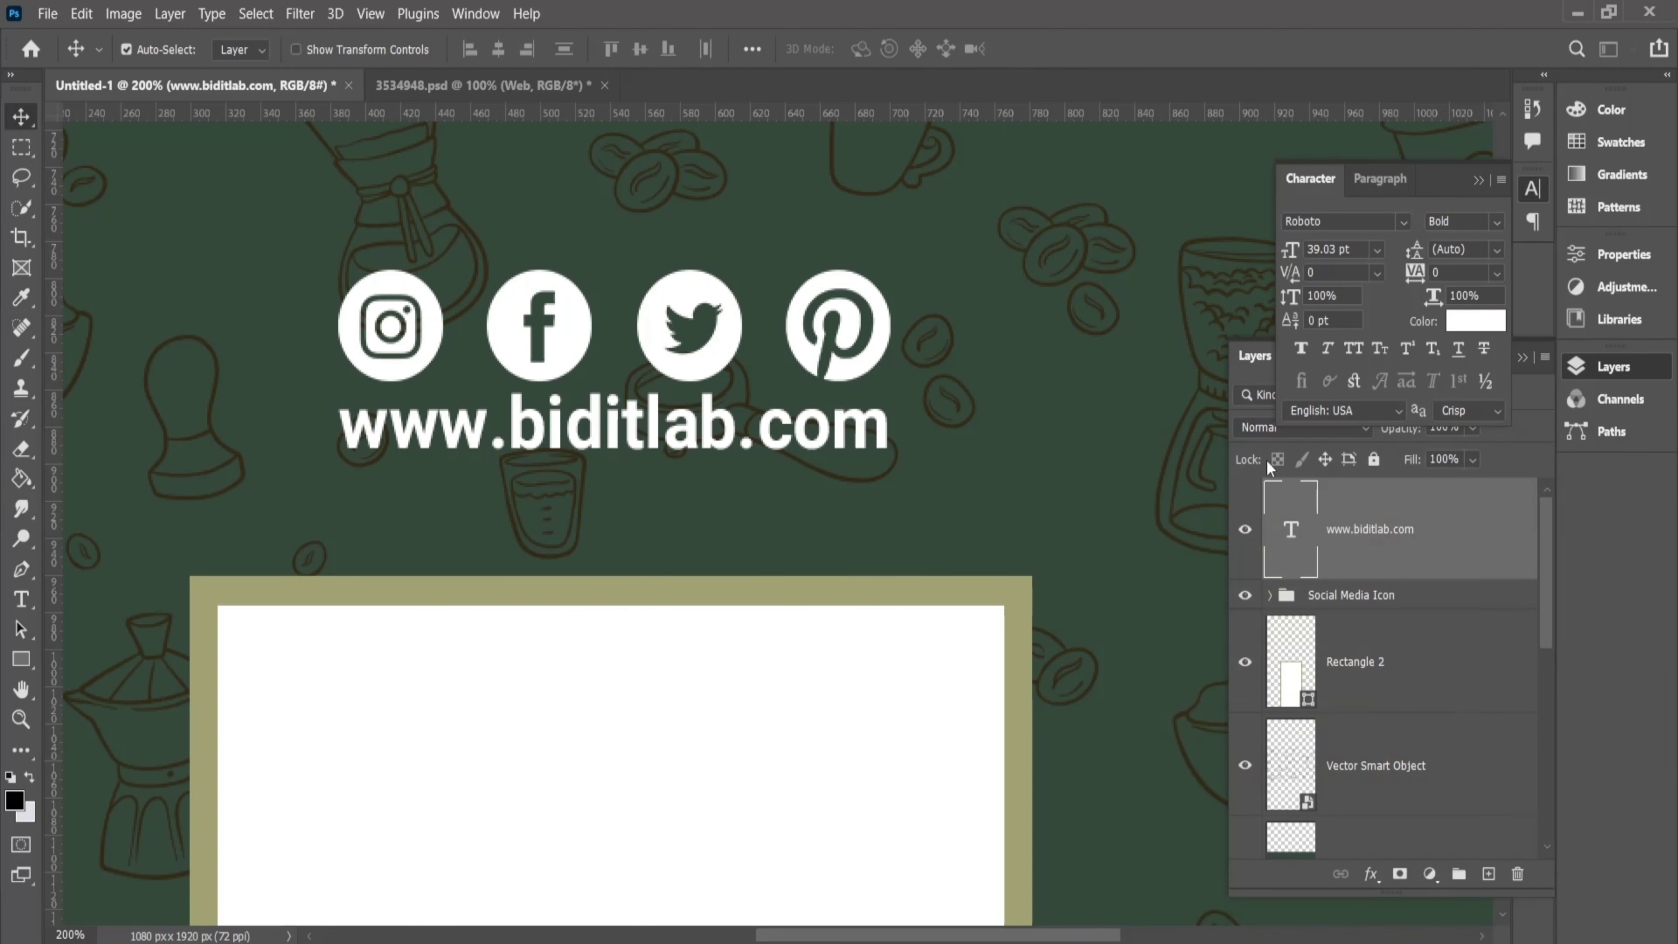
key(ctrl+minus)
key(ctrl+minus)
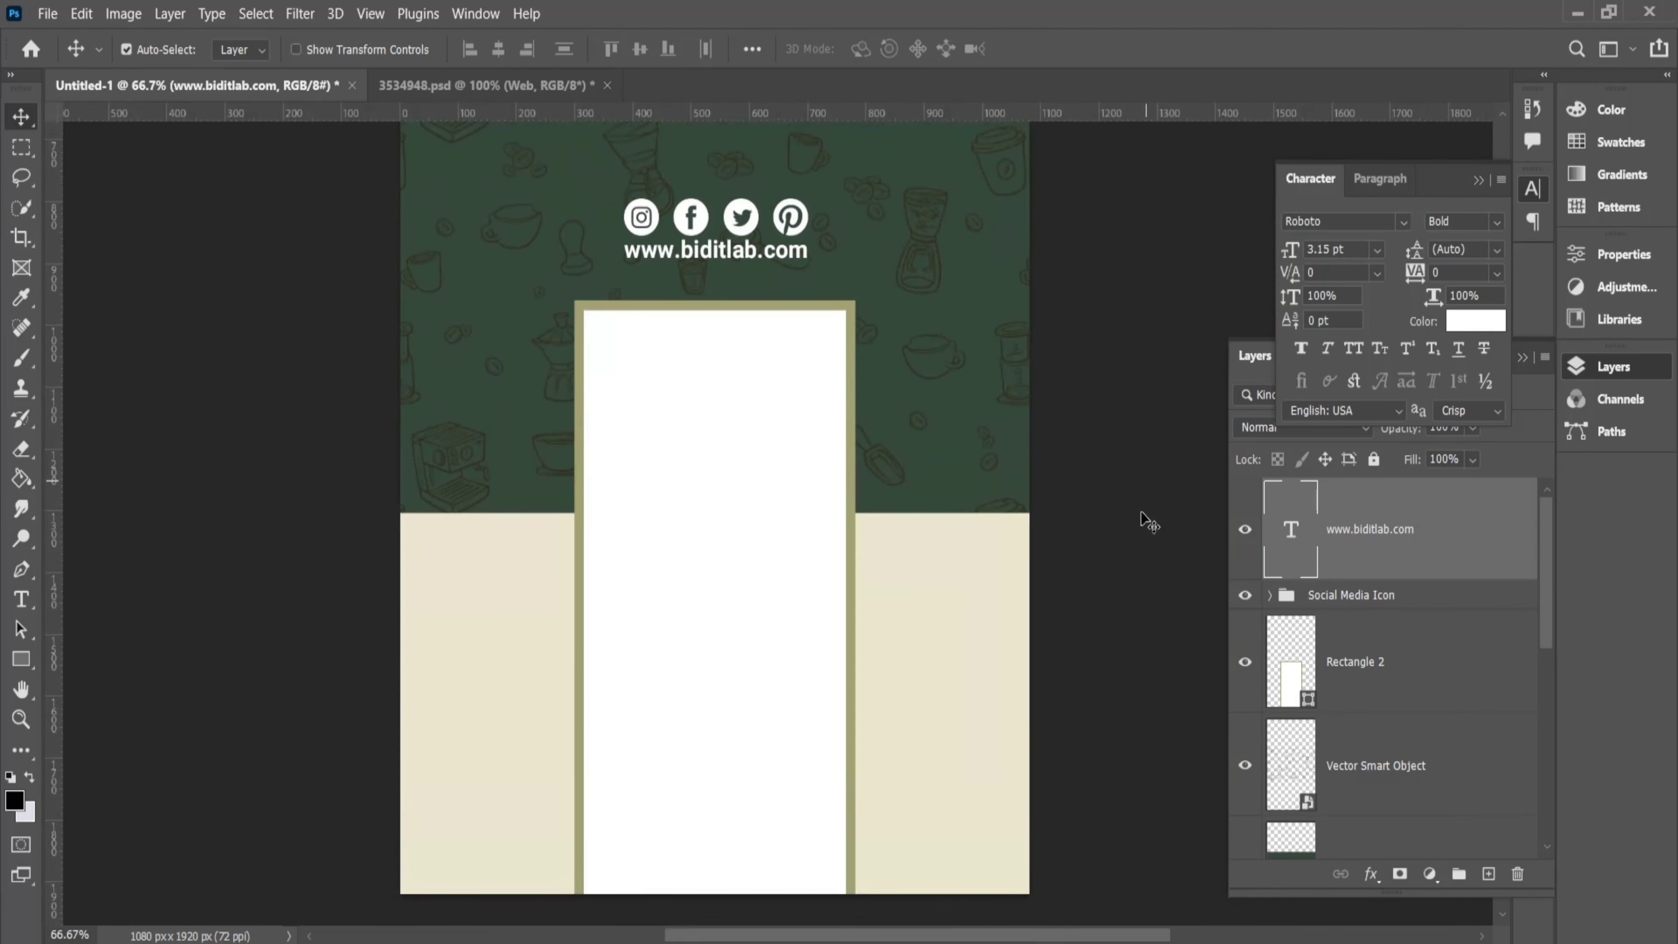
Take the coffee photo out of the Place Your Image Here placeholder and put it over the white frame
double_click(841, 472)
click(842, 472)
key(Delete)
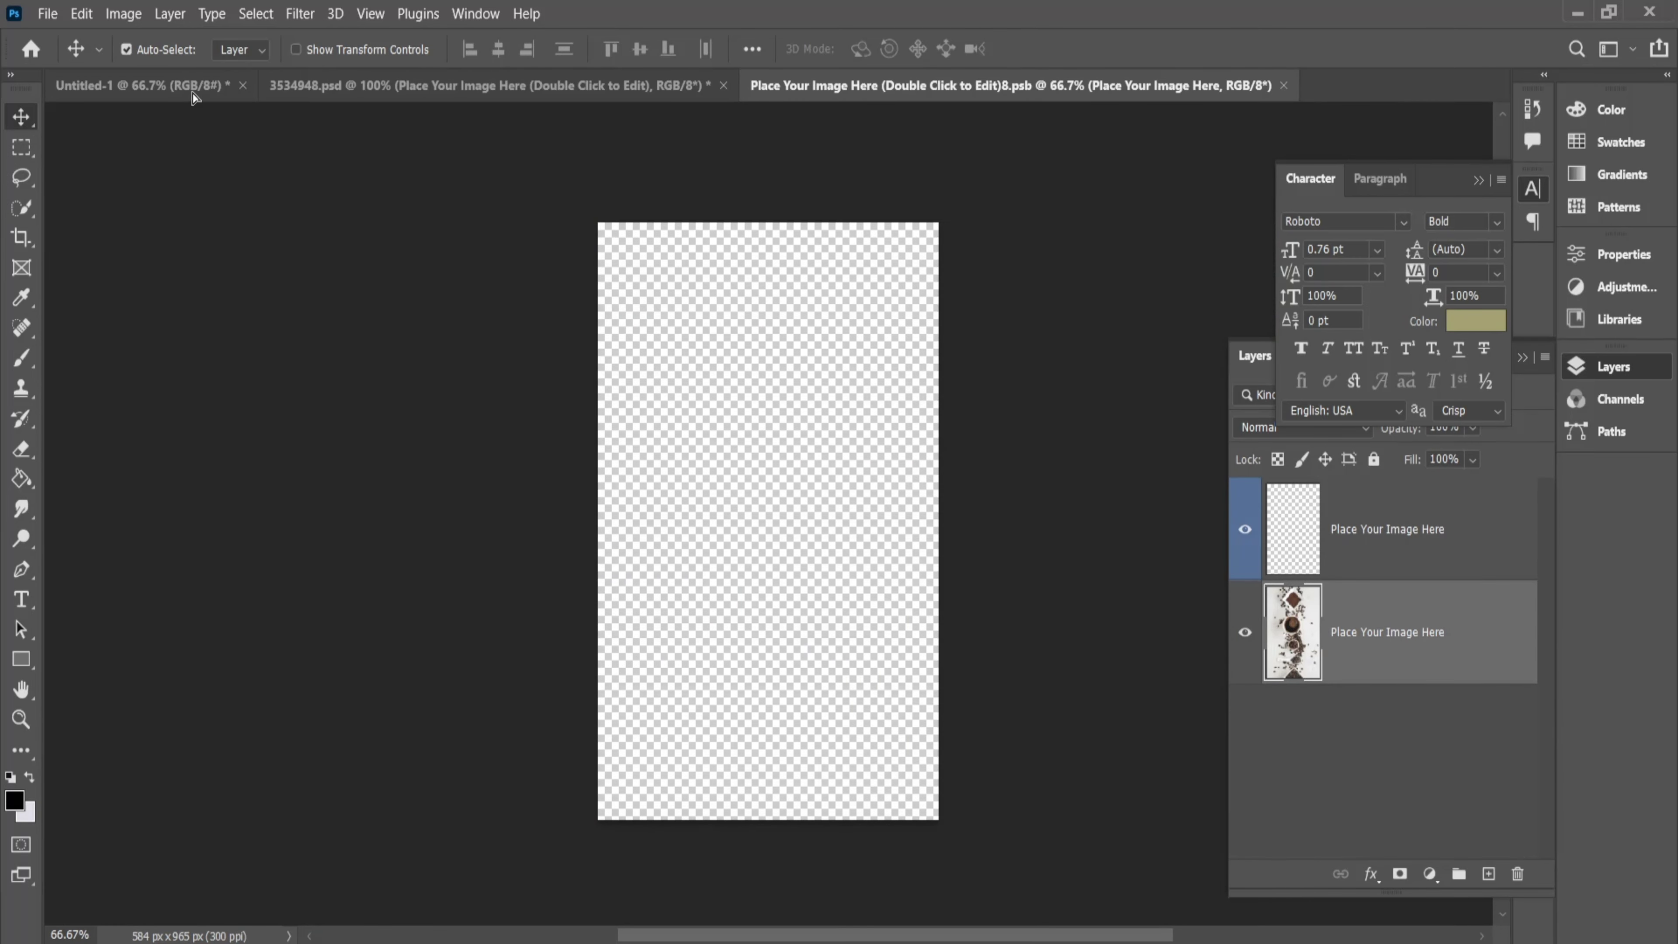
click(142, 85)
key(ctrl+minus)
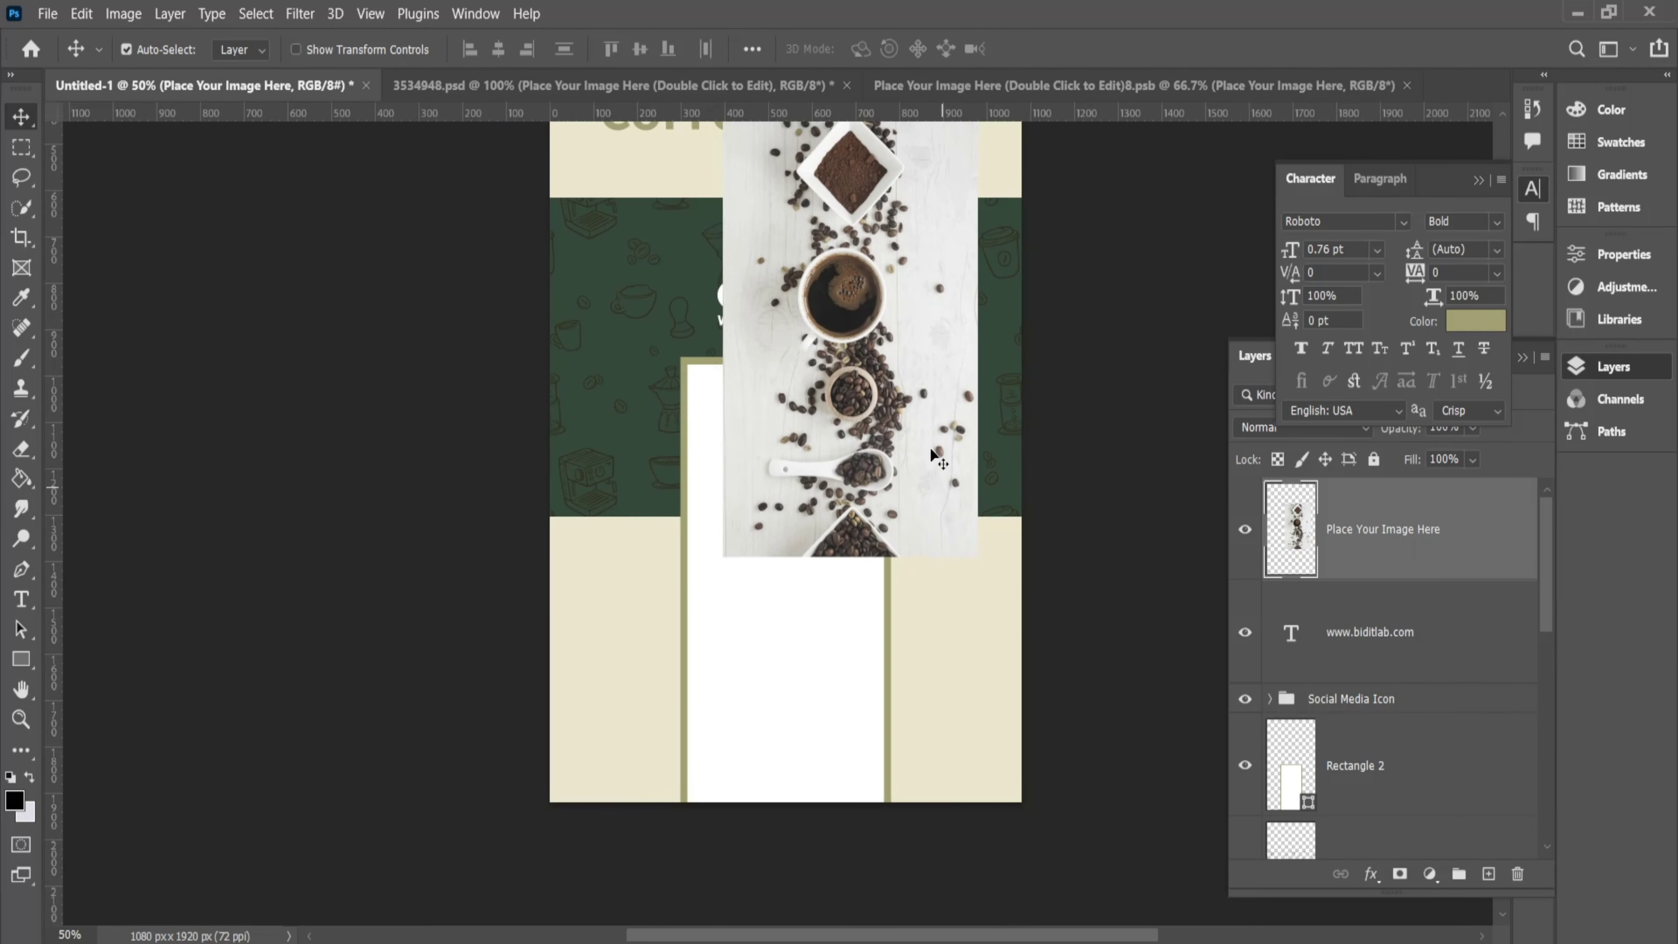
mouse_move(248, 109)
mouse_down()
mouse_move(918, 663)
mouse_move(871, 580)
mouse_up()
key(ctrl+plus)
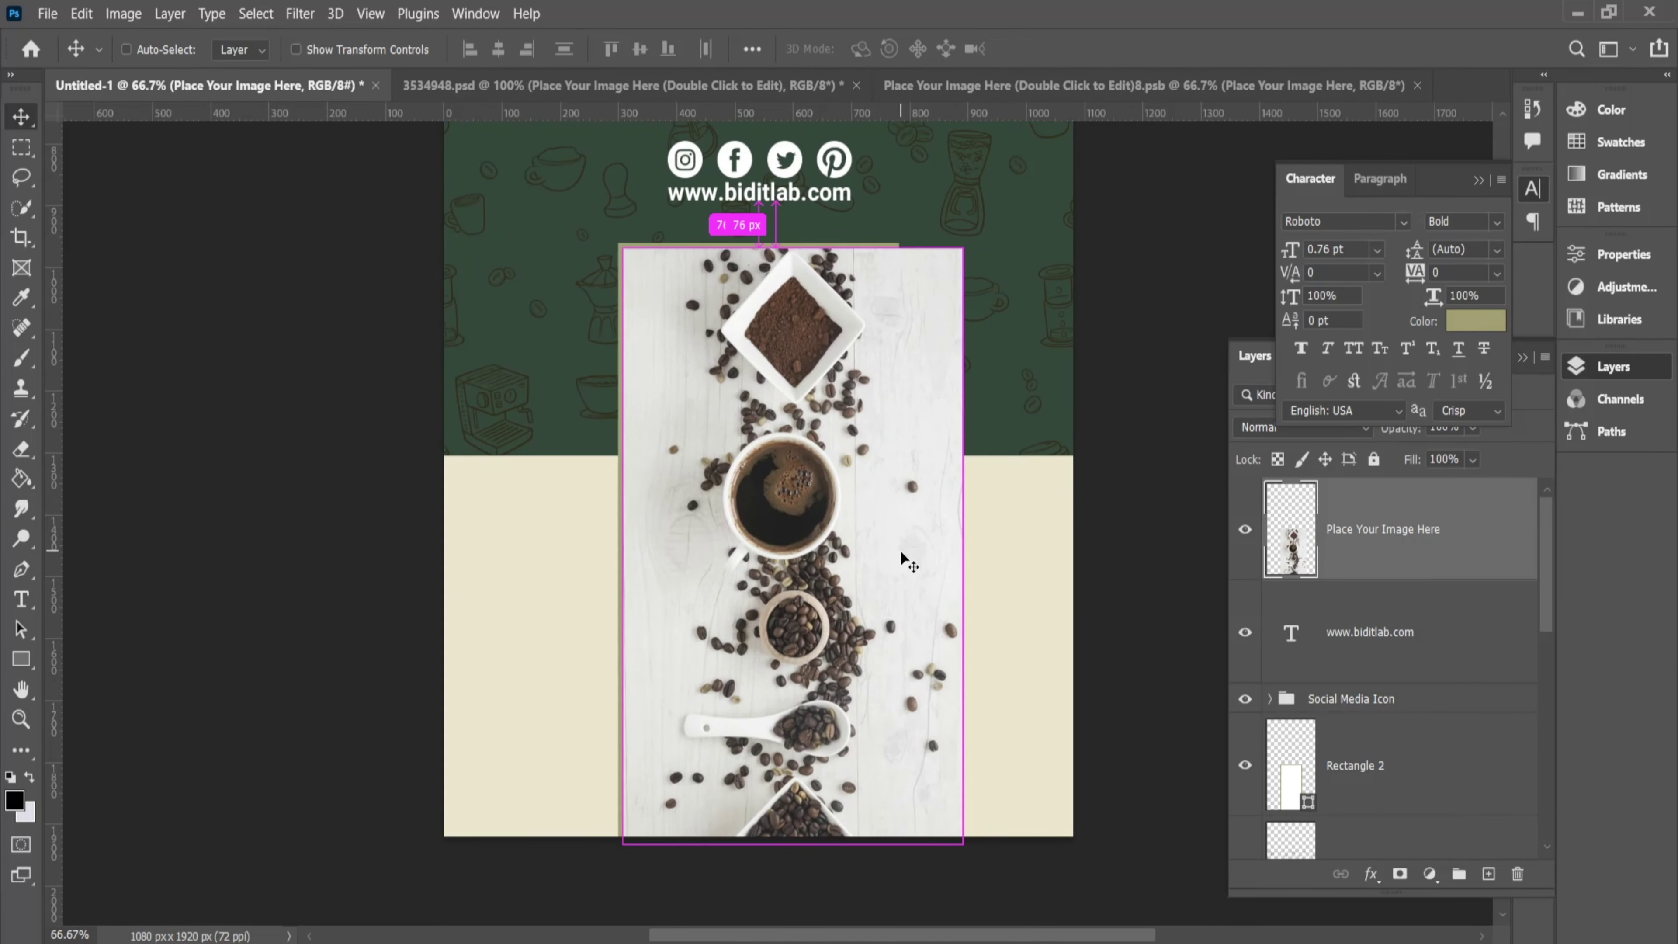
Scale and centre the coffee photo so it fills the tall portrait frame
key(ctrl+t)
drag(962, 249, 890, 372)
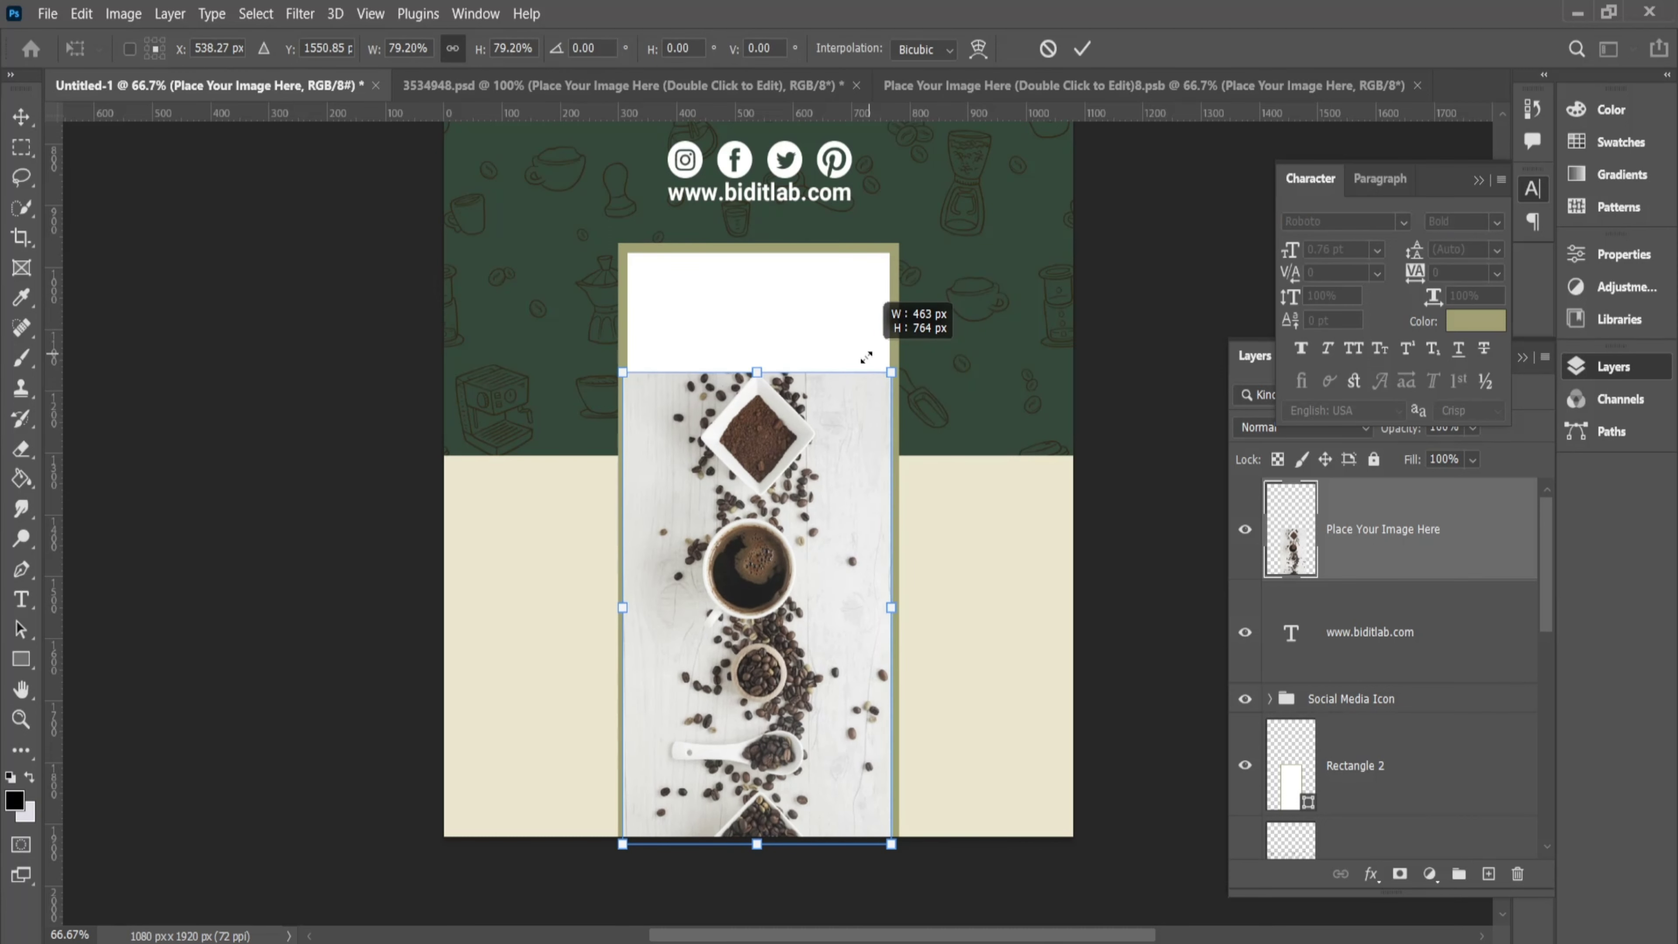
drag(846, 507, 838, 417)
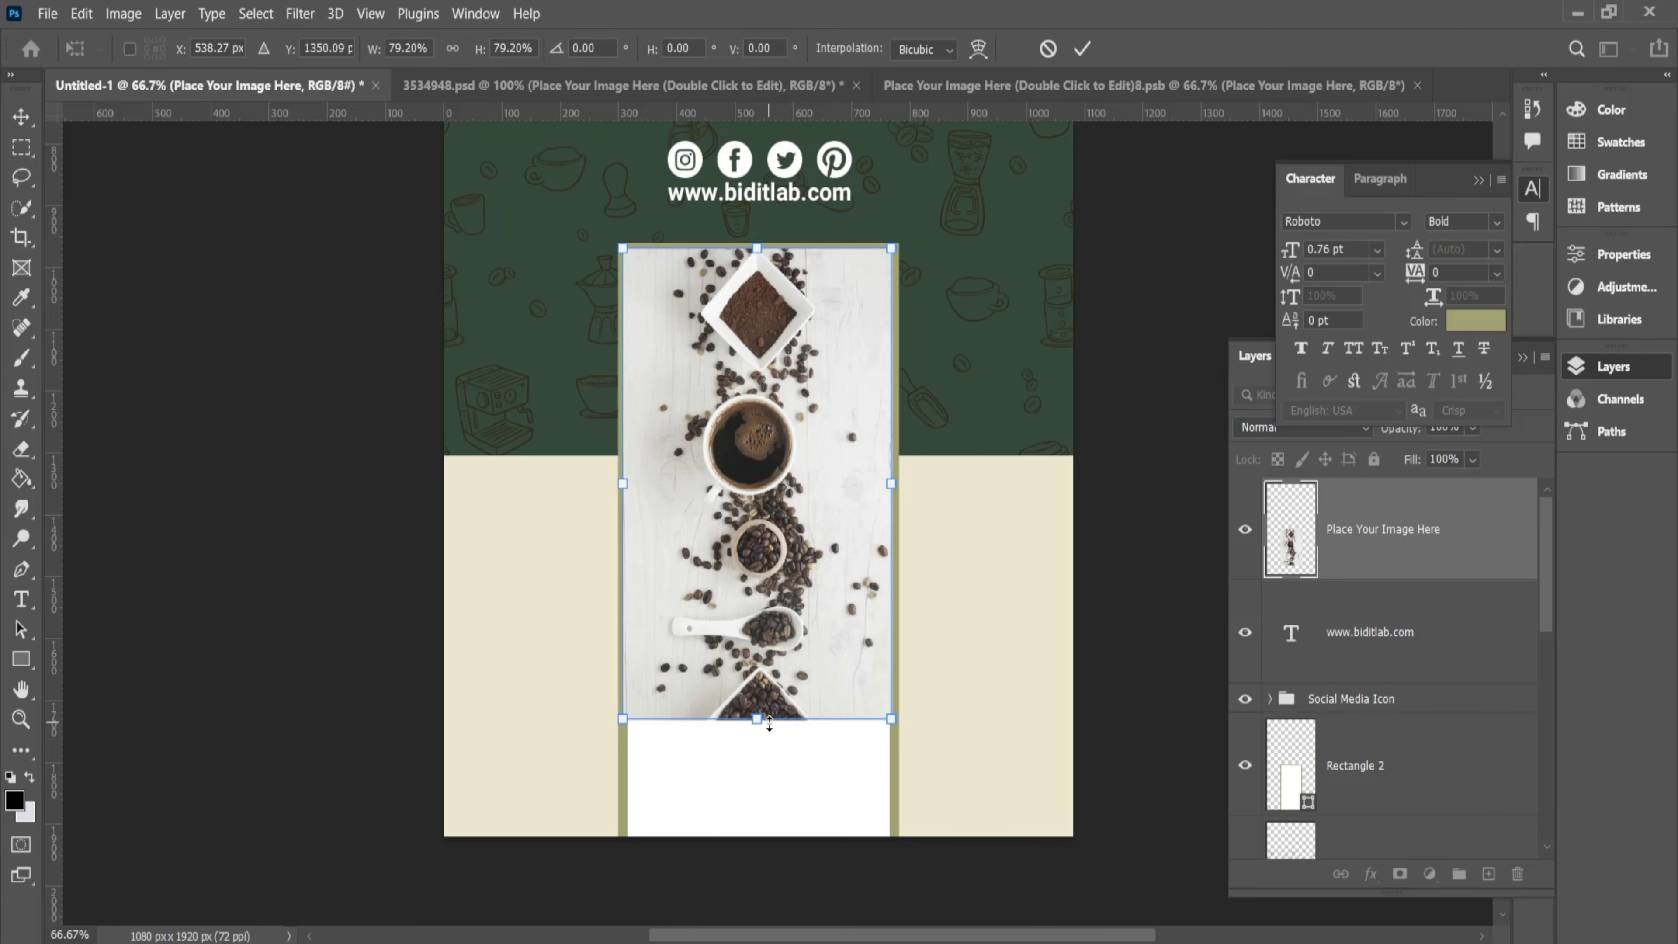
click(822, 311)
drag(819, 289, 819, 317)
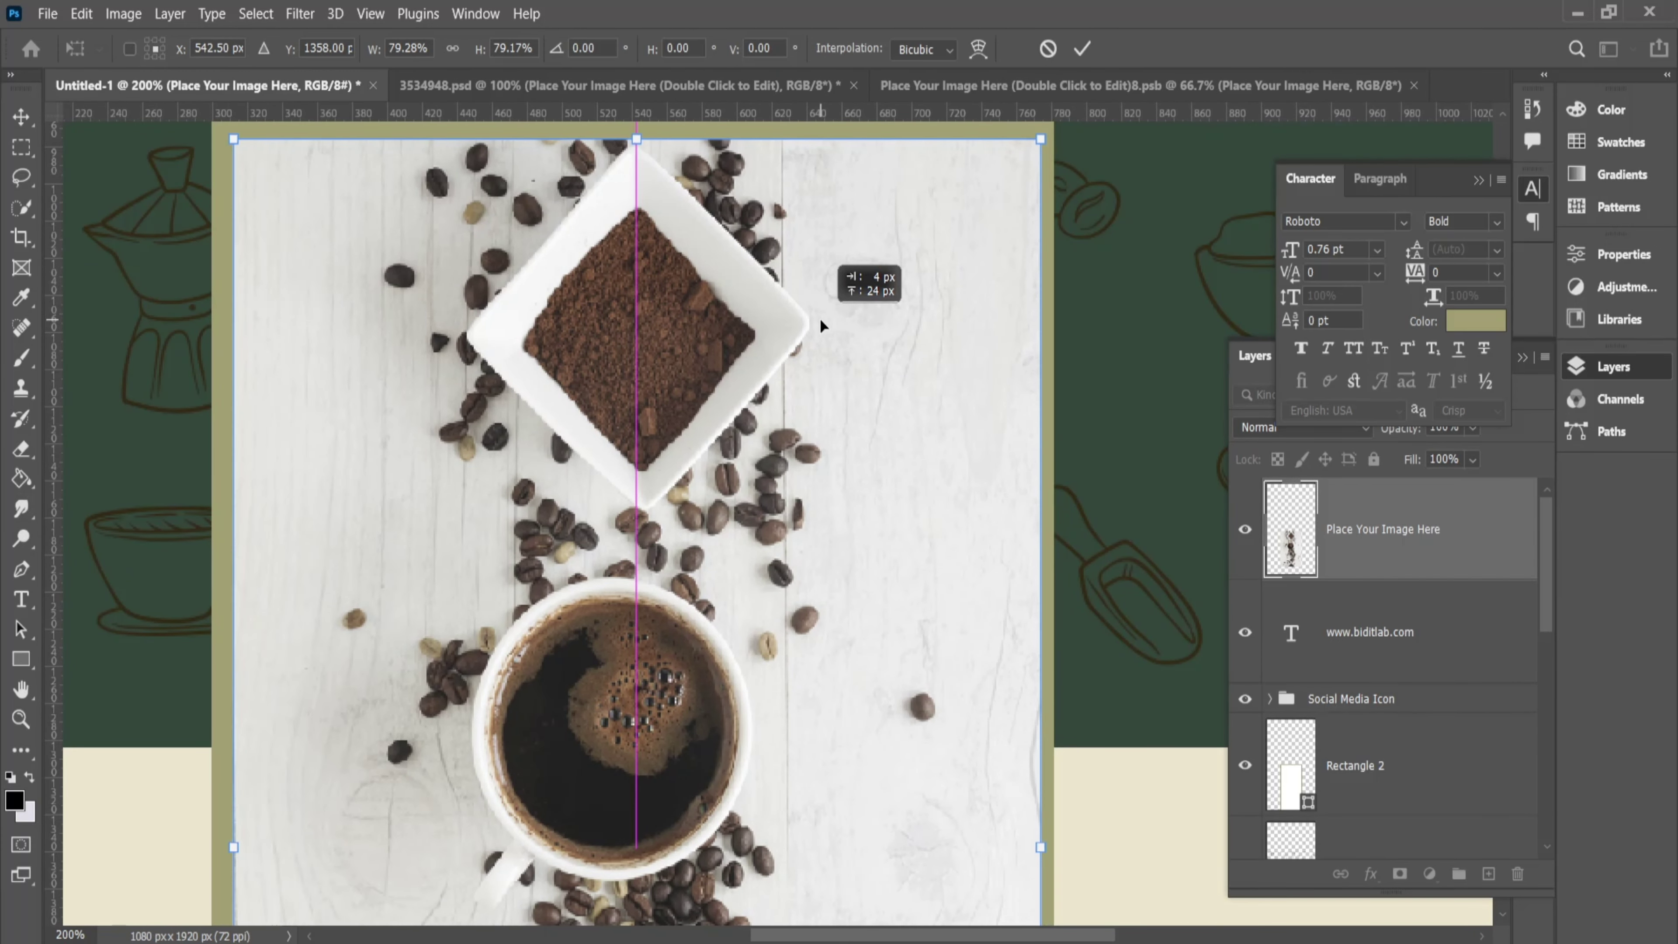
drag(1061, 139, 1015, 178)
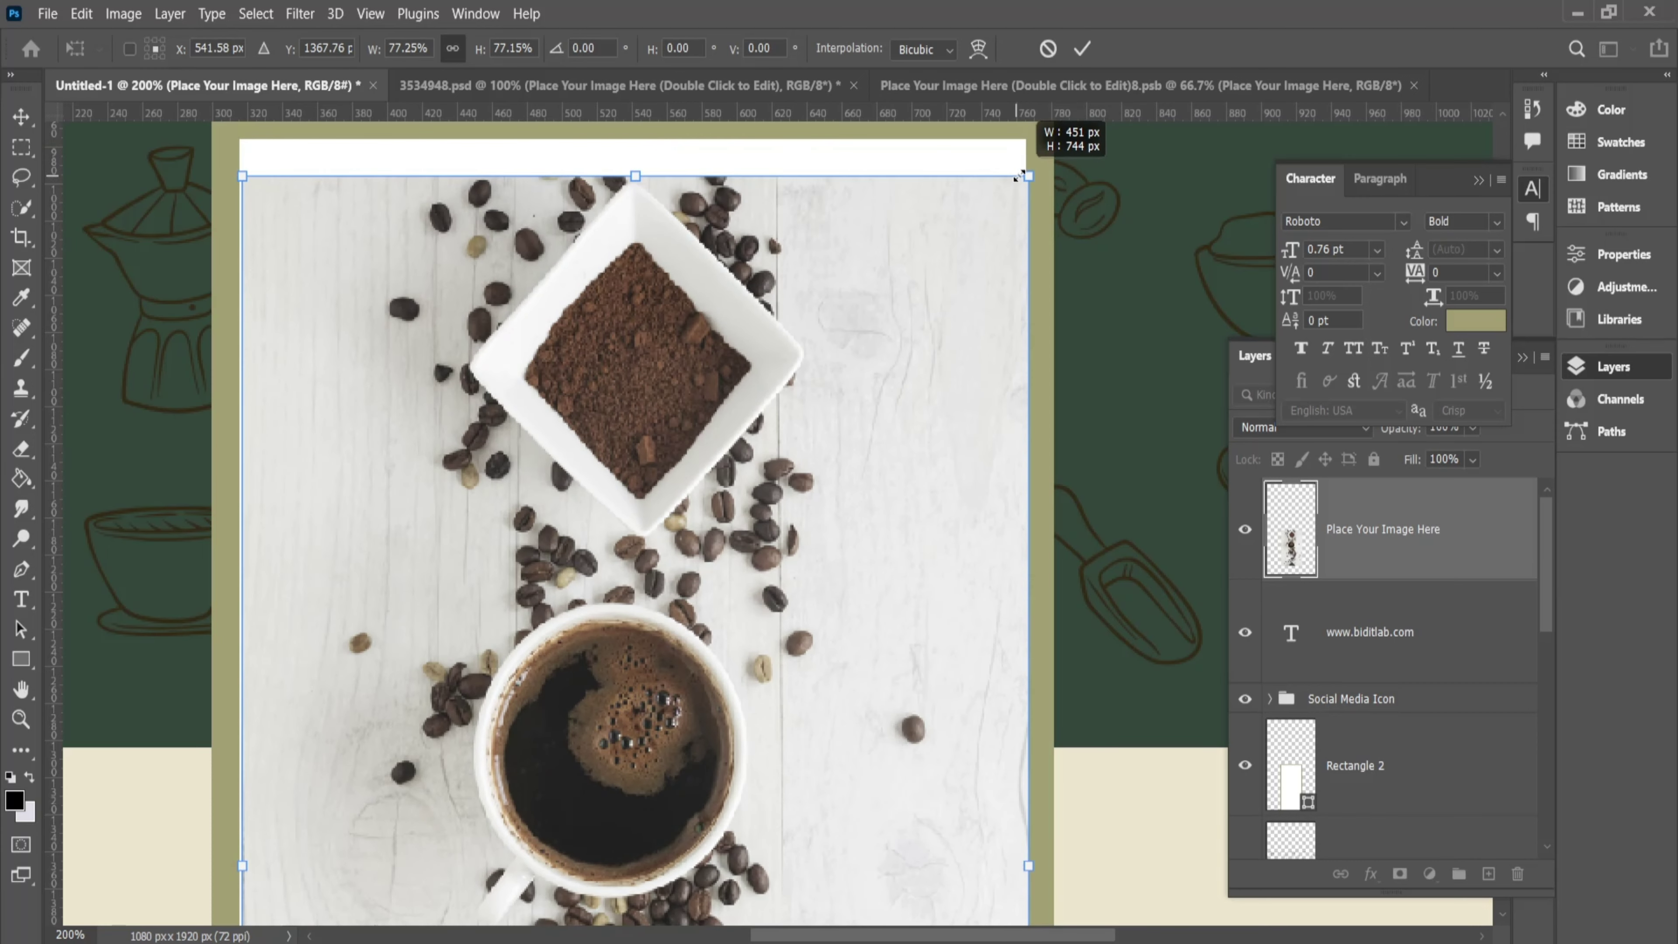
click(1082, 48)
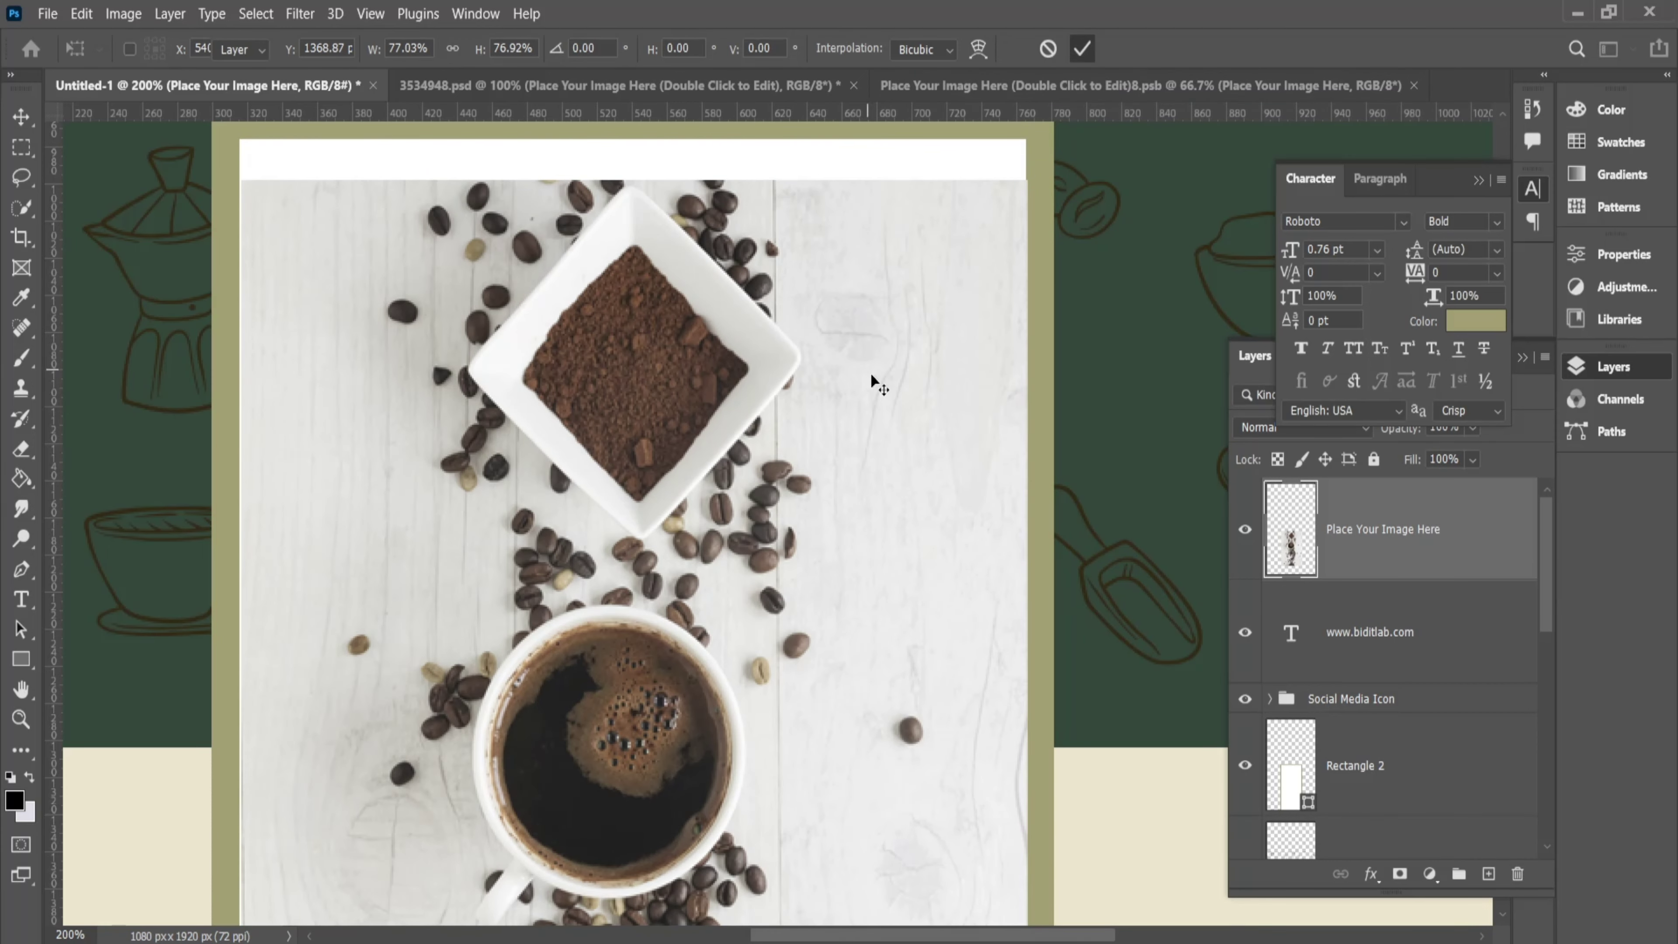
mouse_move(831, 427)
mouse_down()
mouse_move(831, 378)
mouse_move(829, 597)
mouse_up()
Lower the social icons and web address toward the photo frame
key(ctrl+minus)
key(ctrl+minus)
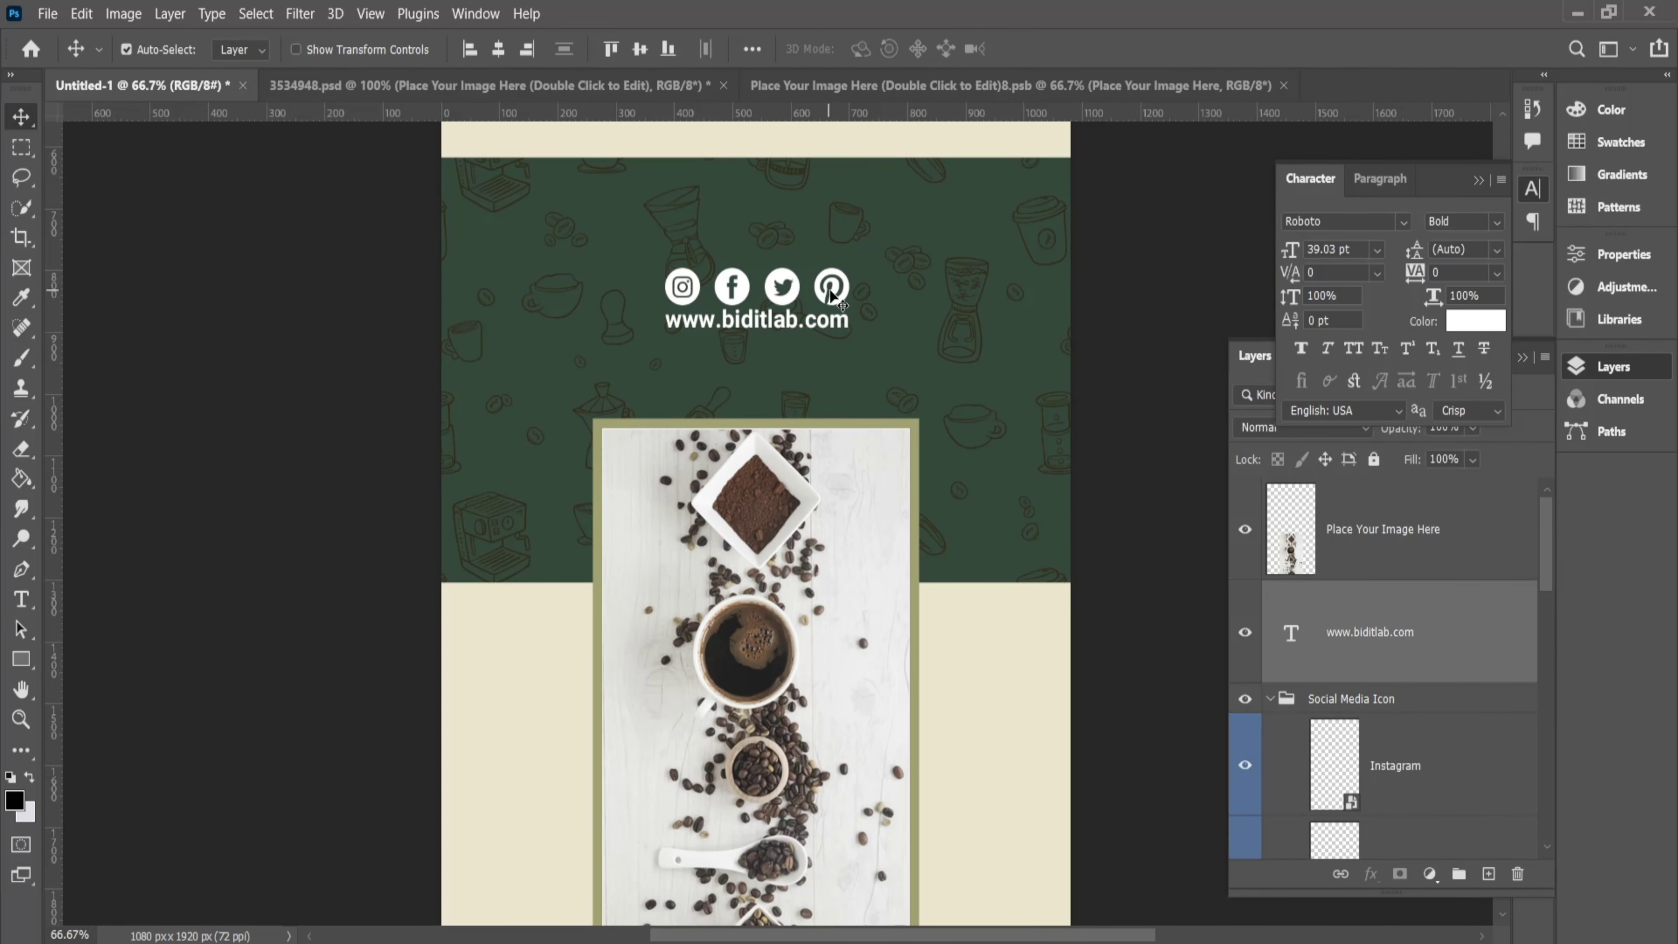
mouse_move(835, 309)
mouse_down()
mouse_move(835, 339)
mouse_move(835, 297)
mouse_move(744, 330)
mouse_move(744, 402)
mouse_up()
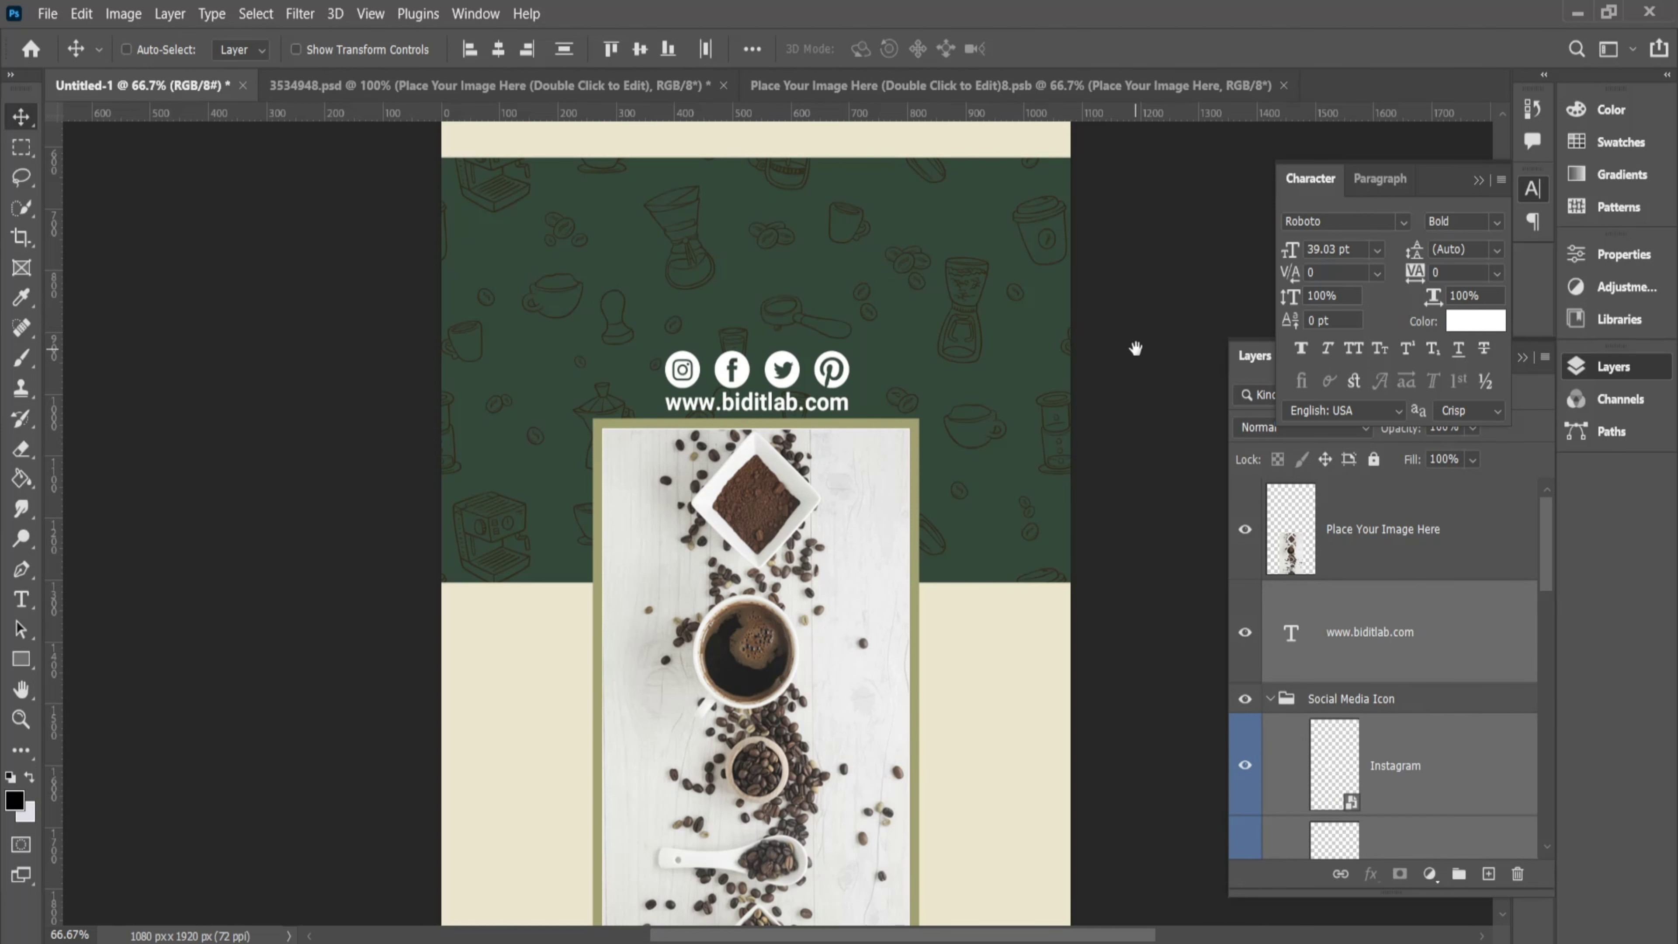
drag(1135, 348, 1120, 430)
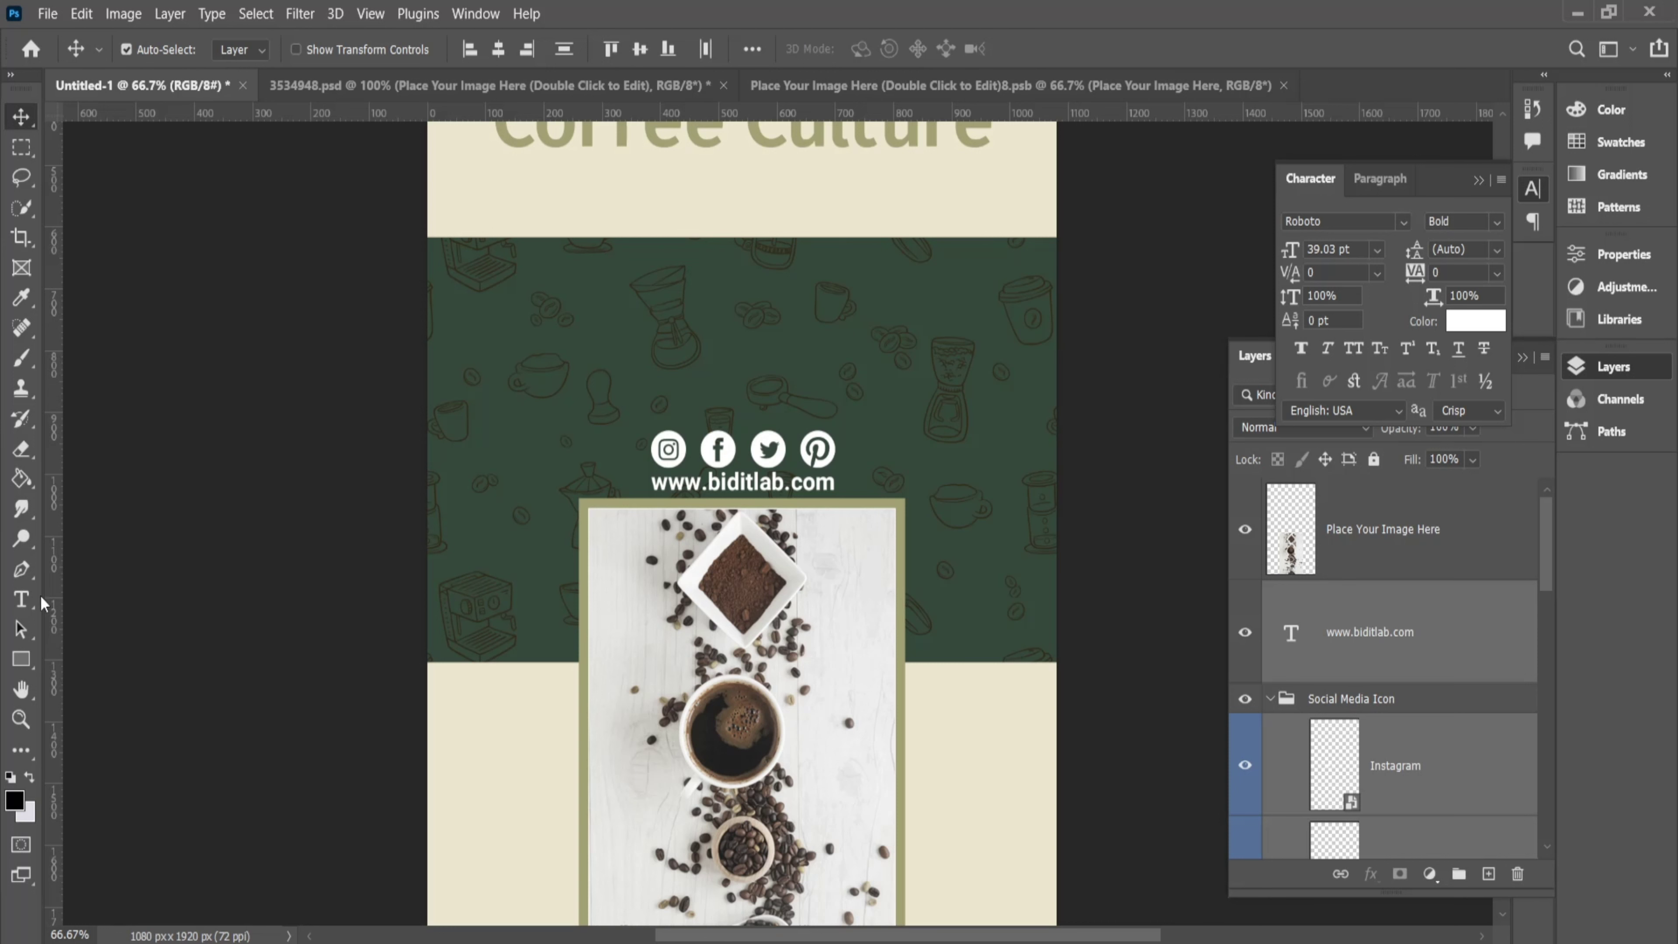
Add the two-line coffee quote as a text layer on the green band above the icons
click(21, 600)
click(529, 304)
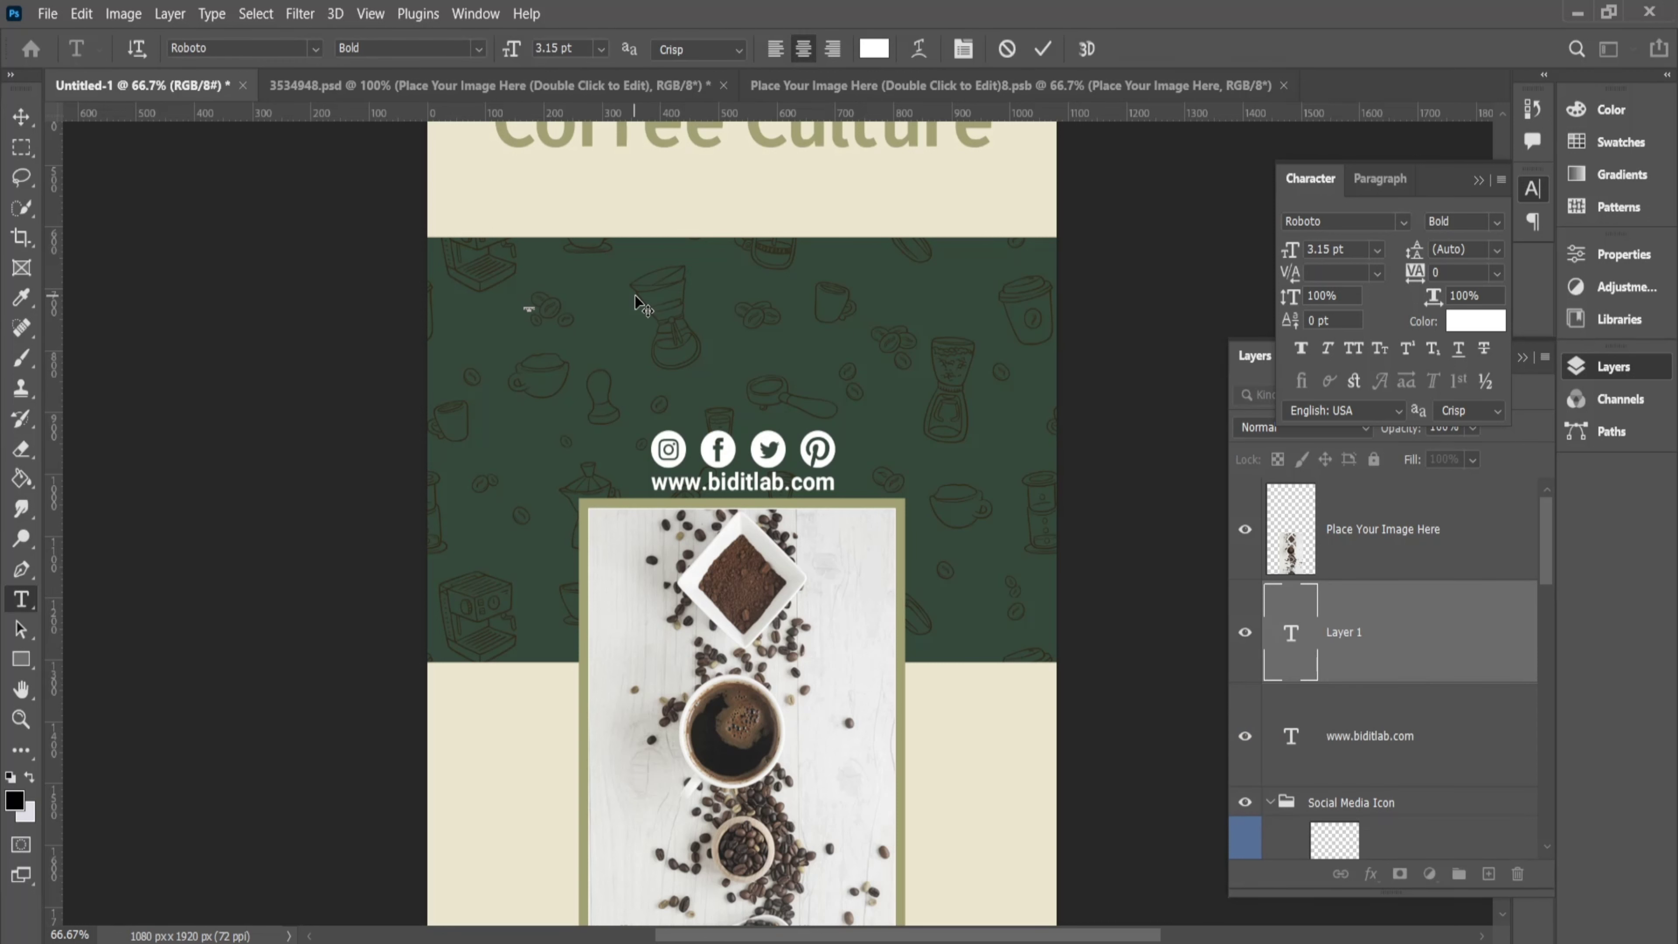
key(ctrl)
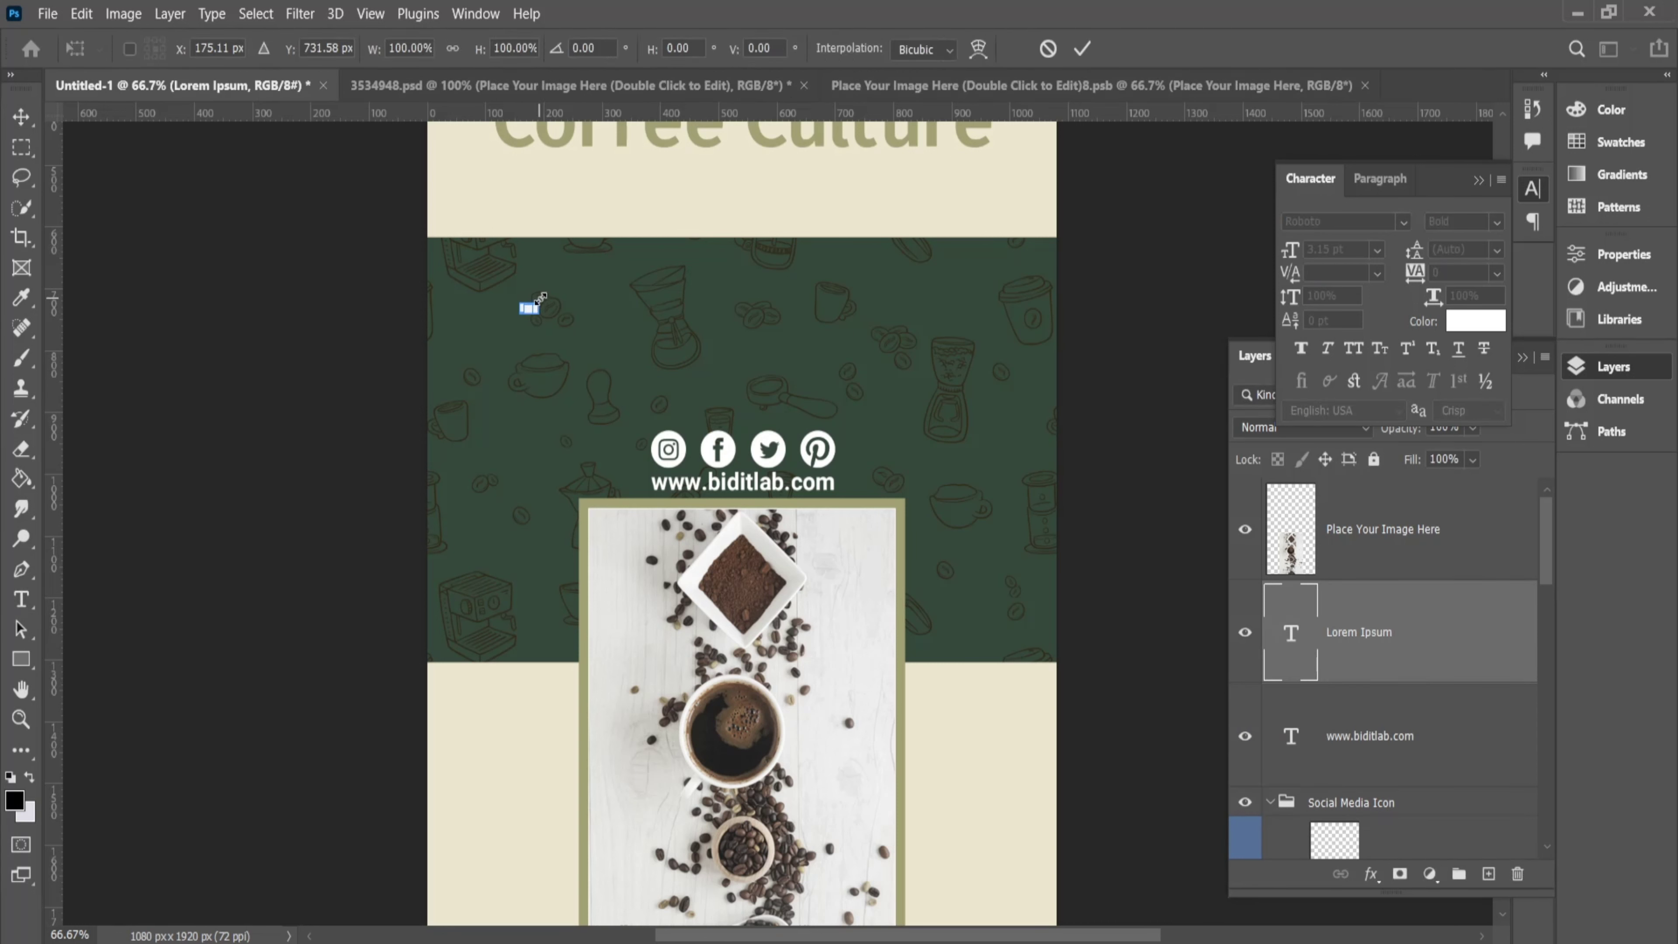
drag(540, 298, 863, 315)
drag(701, 357, 754, 466)
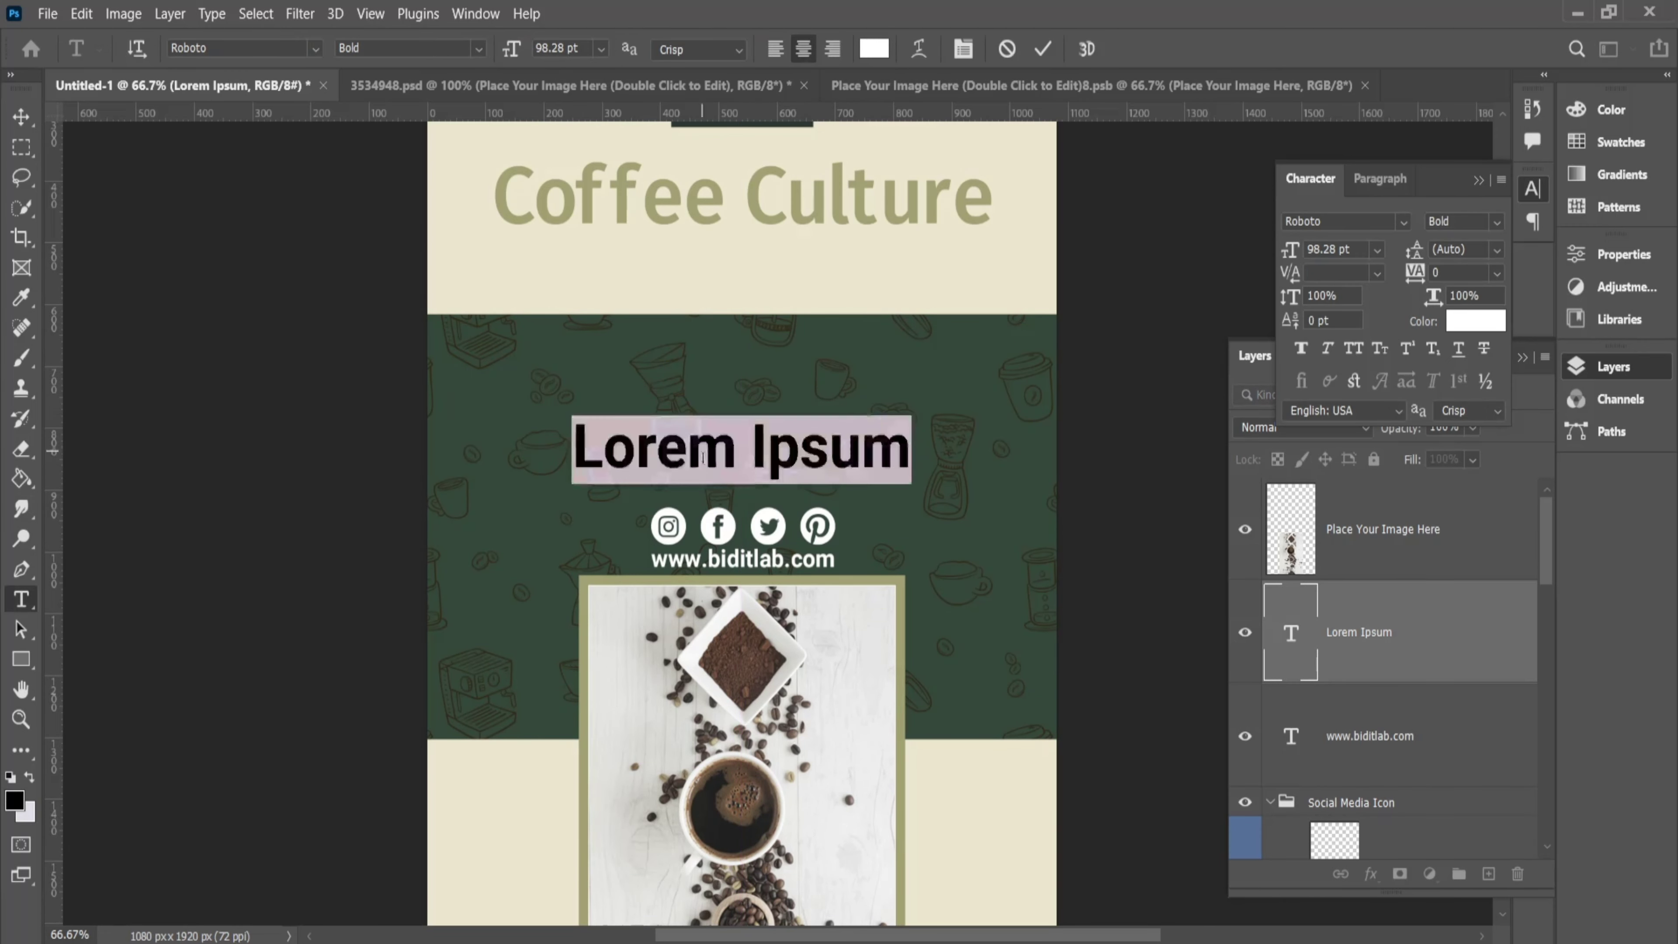
key(ctrl+v)
click(1043, 48)
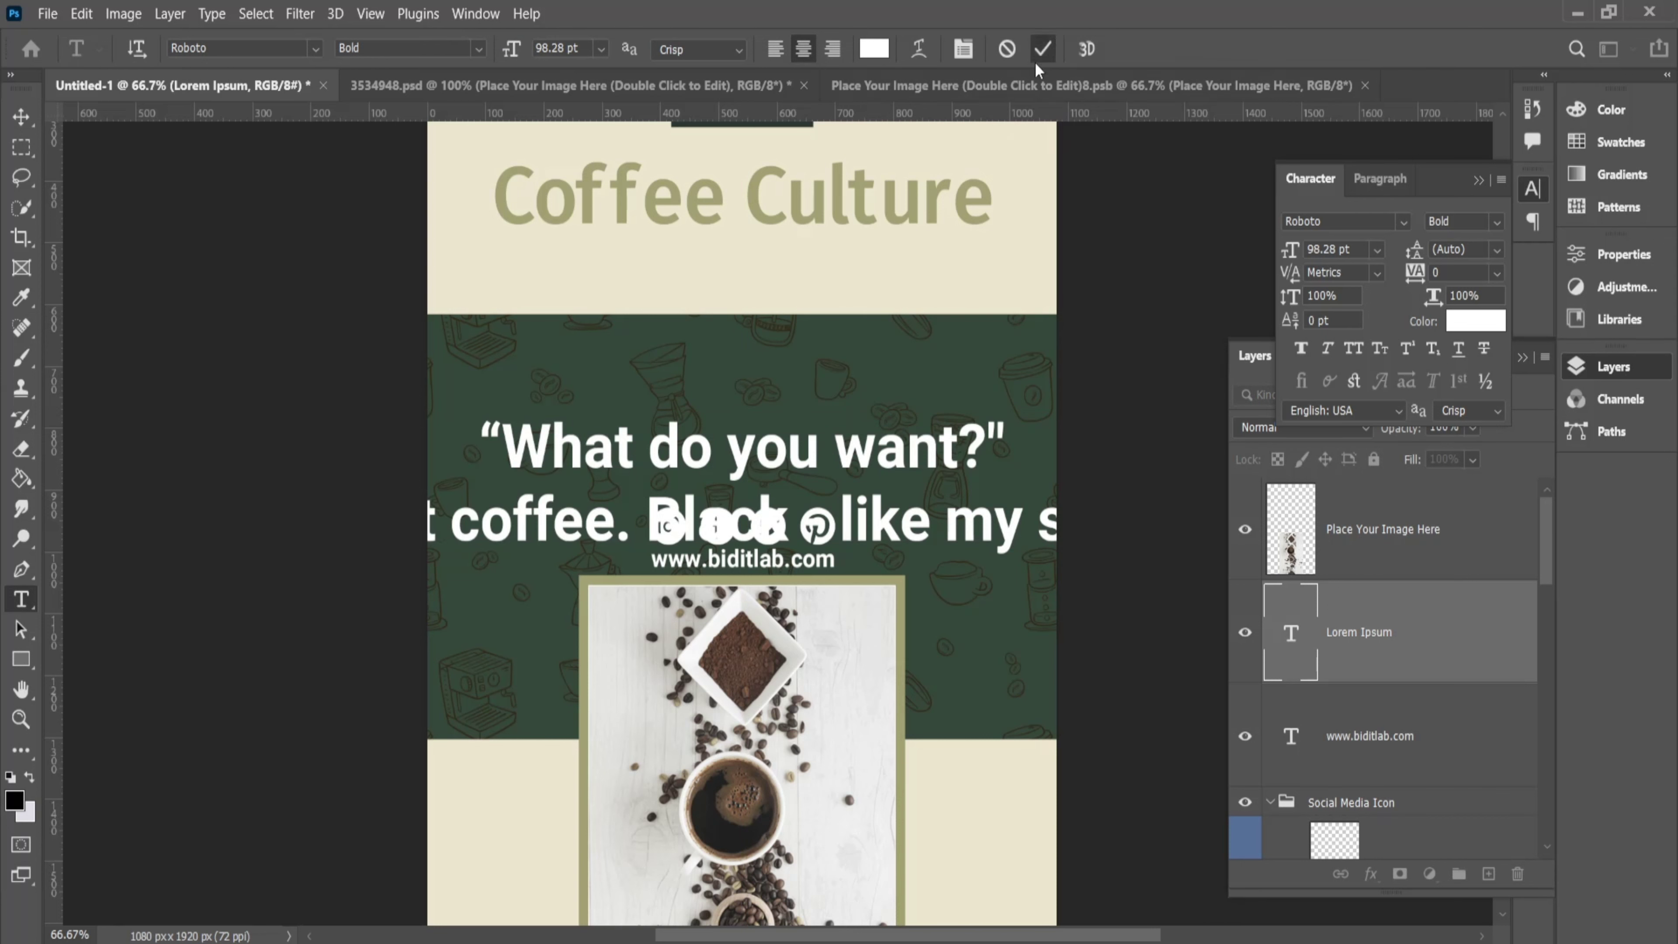
Shrink the quote slightly so both lines fit the poster
key(ctrl+t)
mouse_move(741, 416)
mouse_down()
mouse_move(742, 457)
mouse_move(722, 389)
mouse_up()
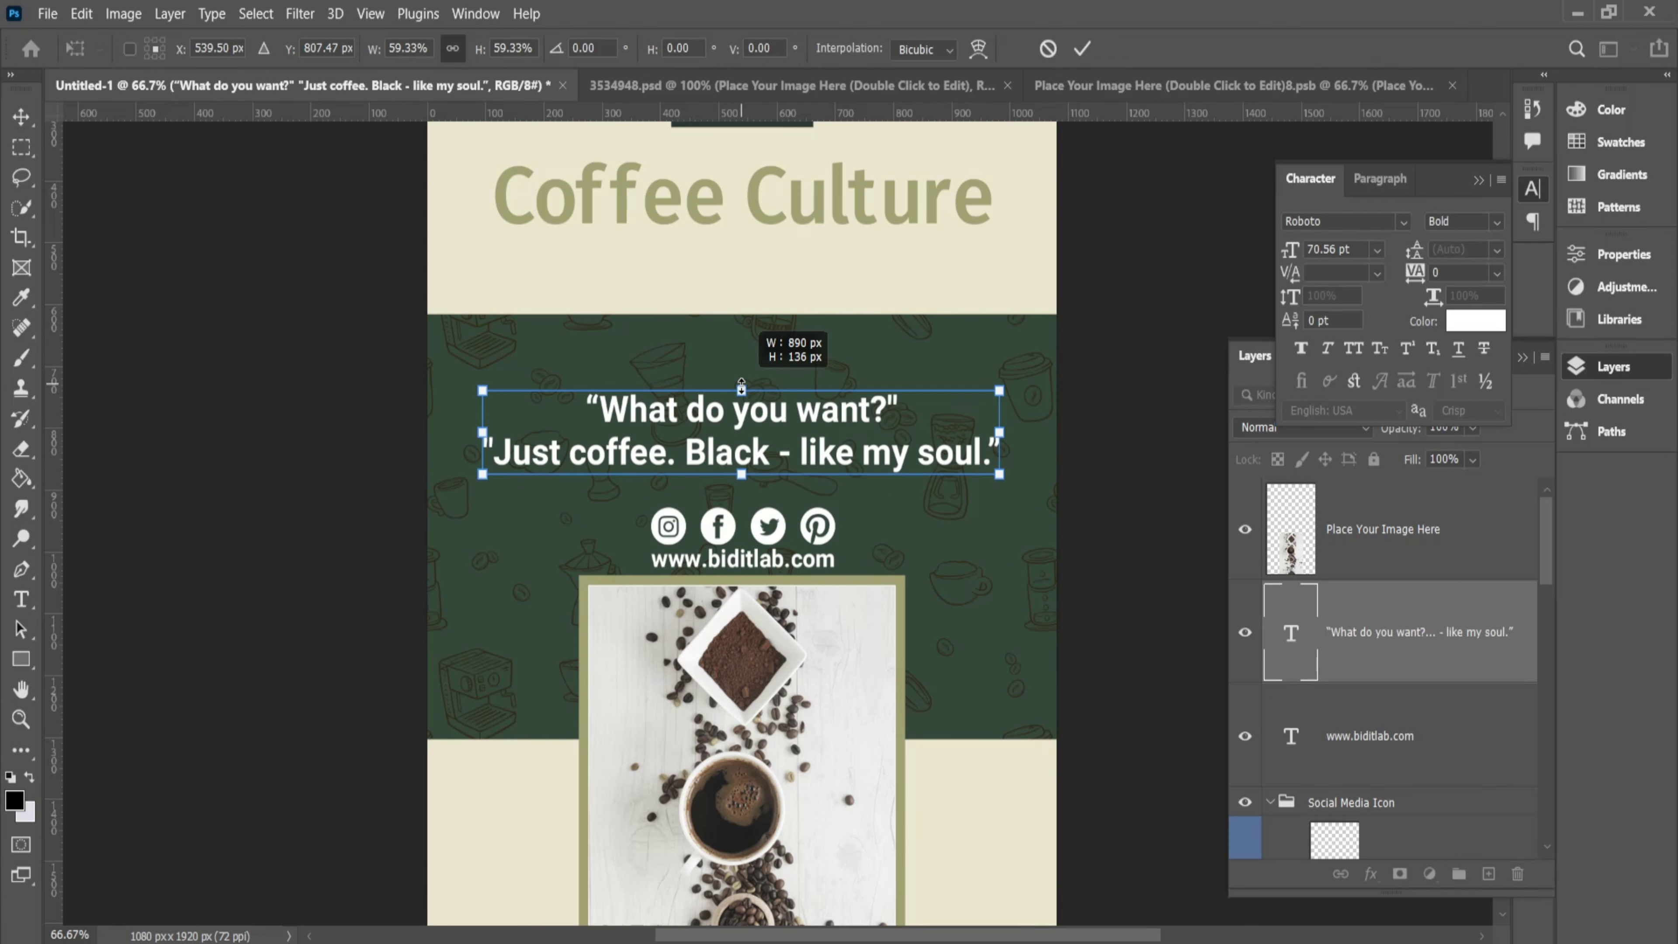
drag(744, 367, 742, 380)
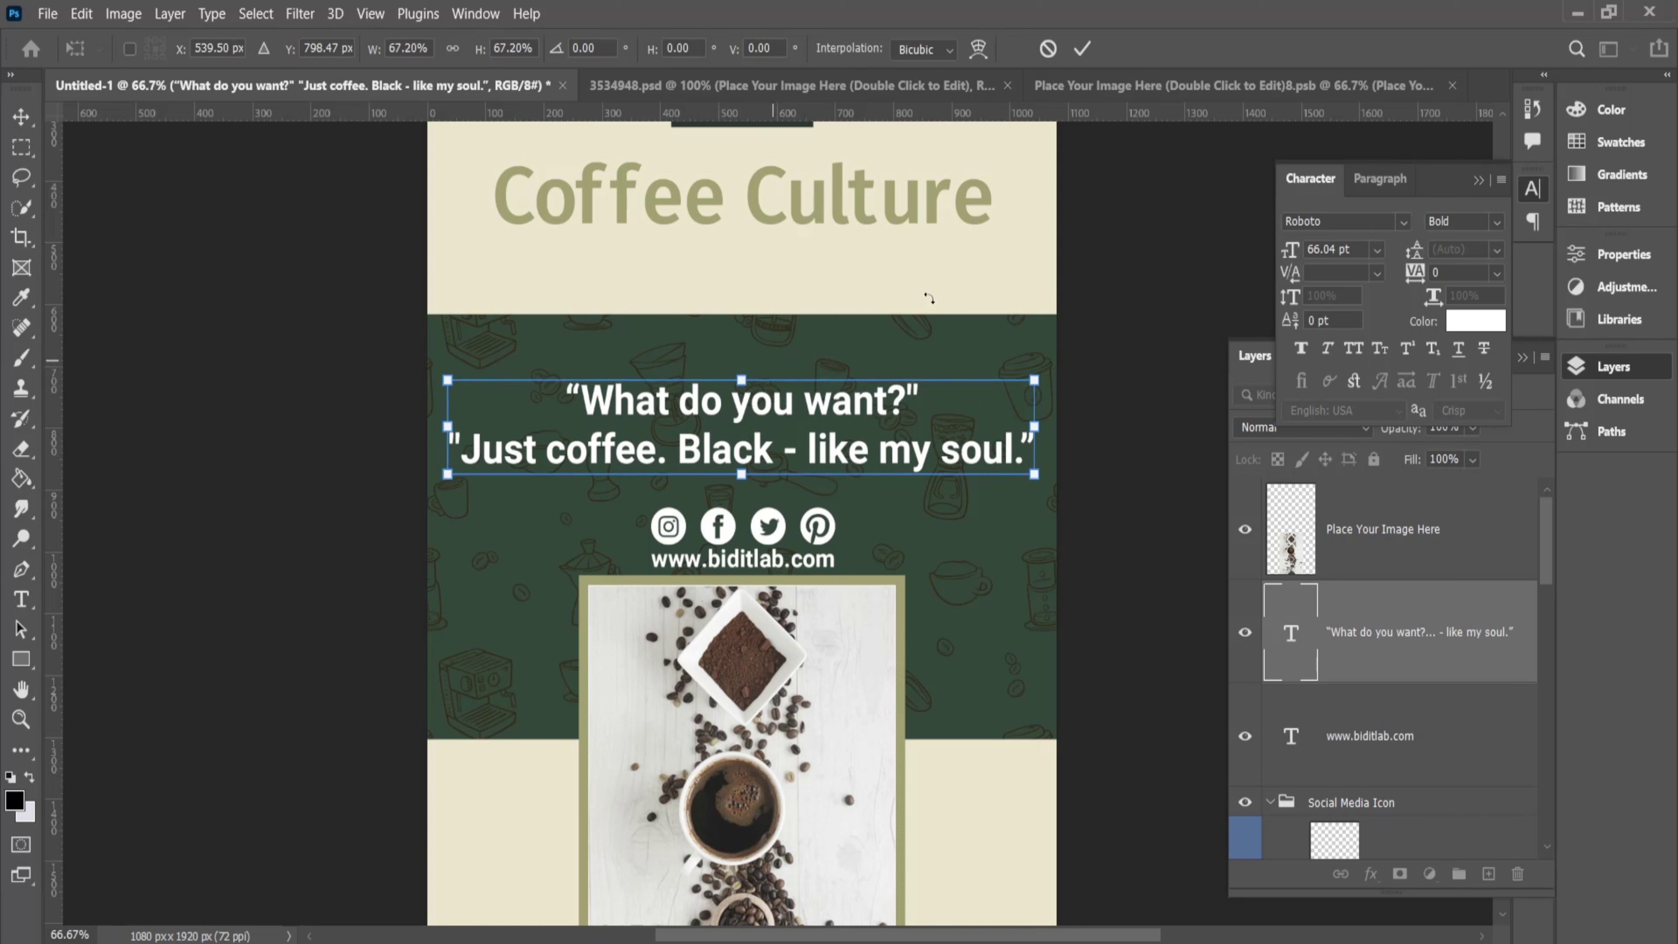
click(1082, 48)
Recolour the quote olive (#a59f6d), sampled from the Coffee Culture title
key(t)
click(829, 415)
key(ctrl+a)
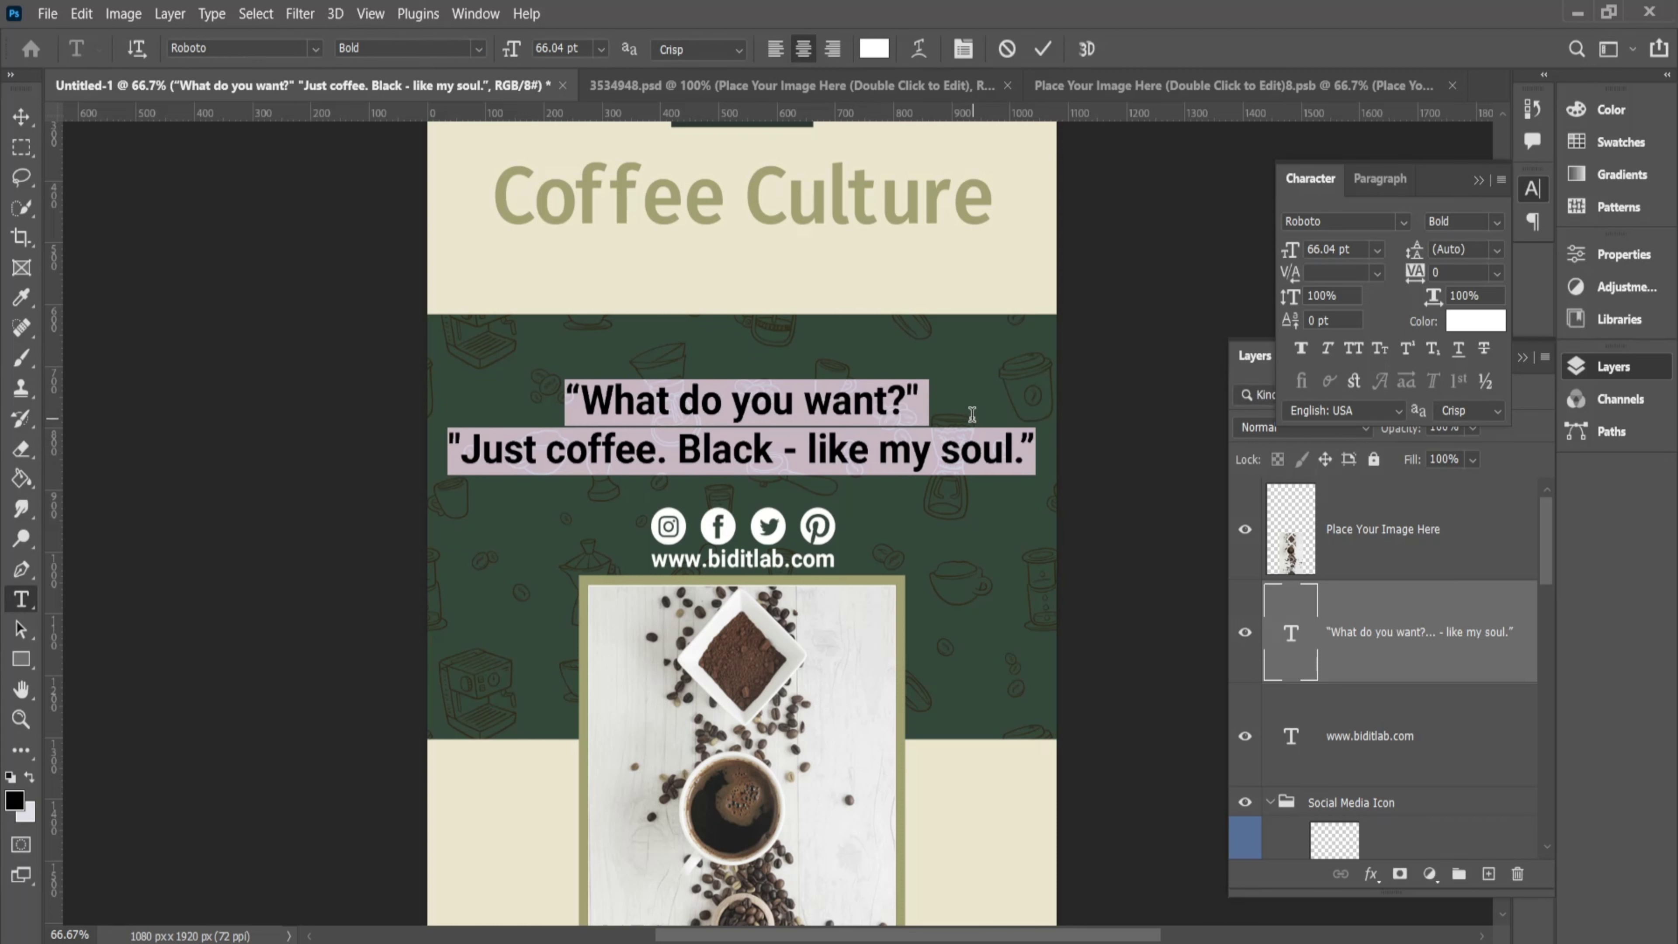
click(874, 48)
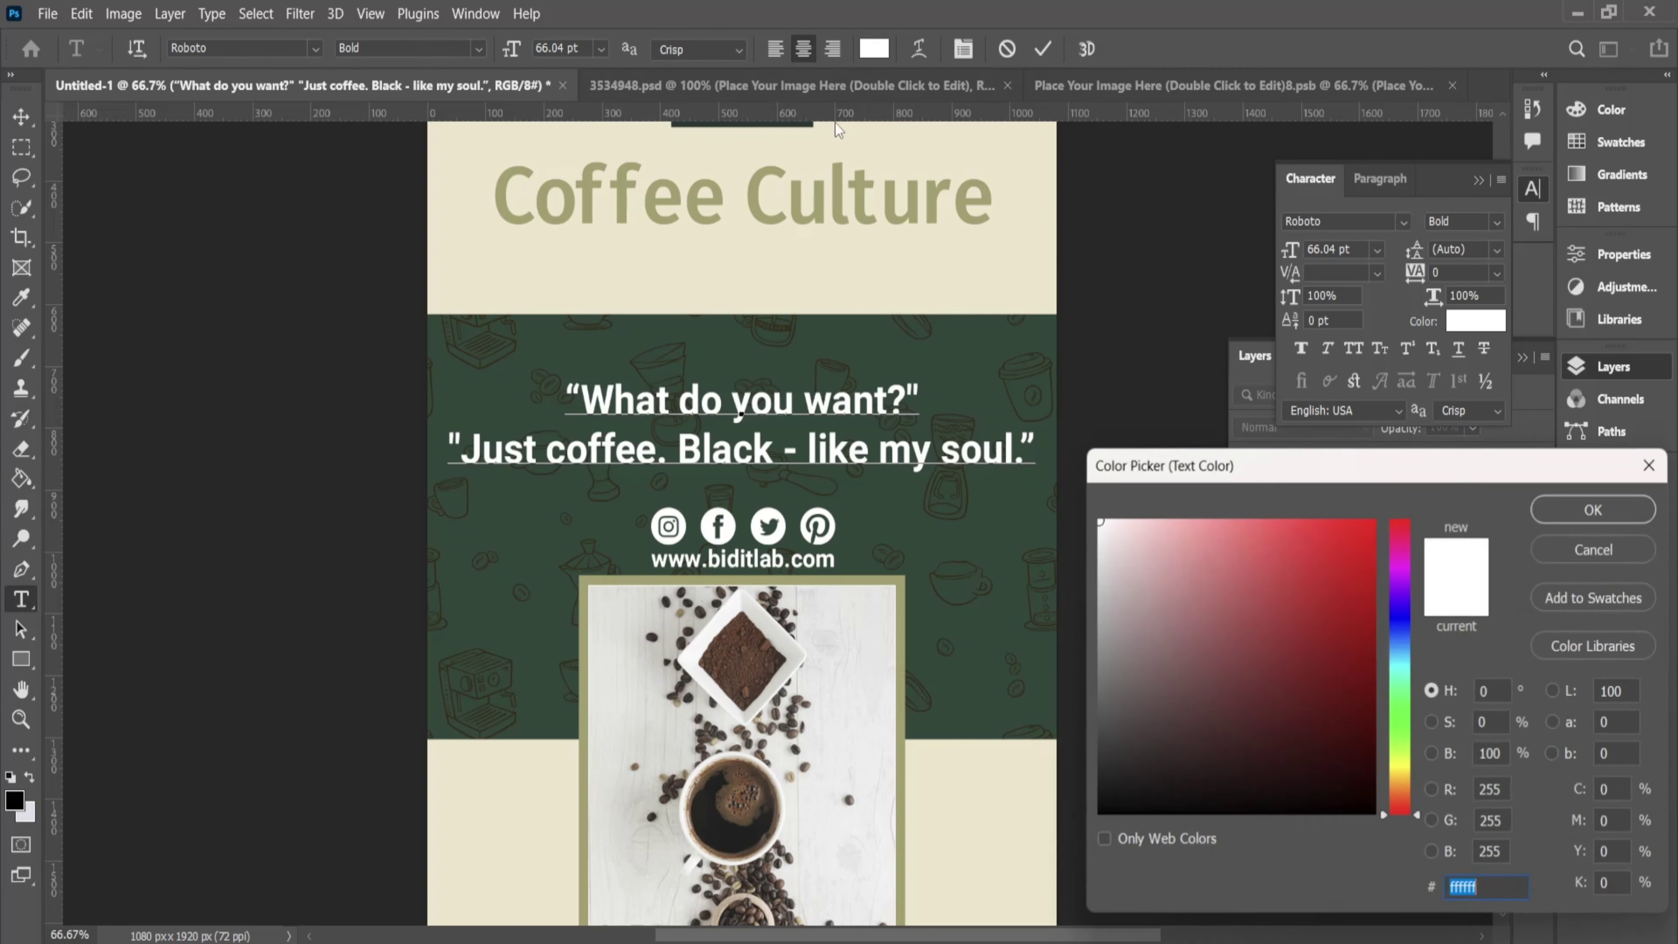
click(760, 191)
click(1047, 51)
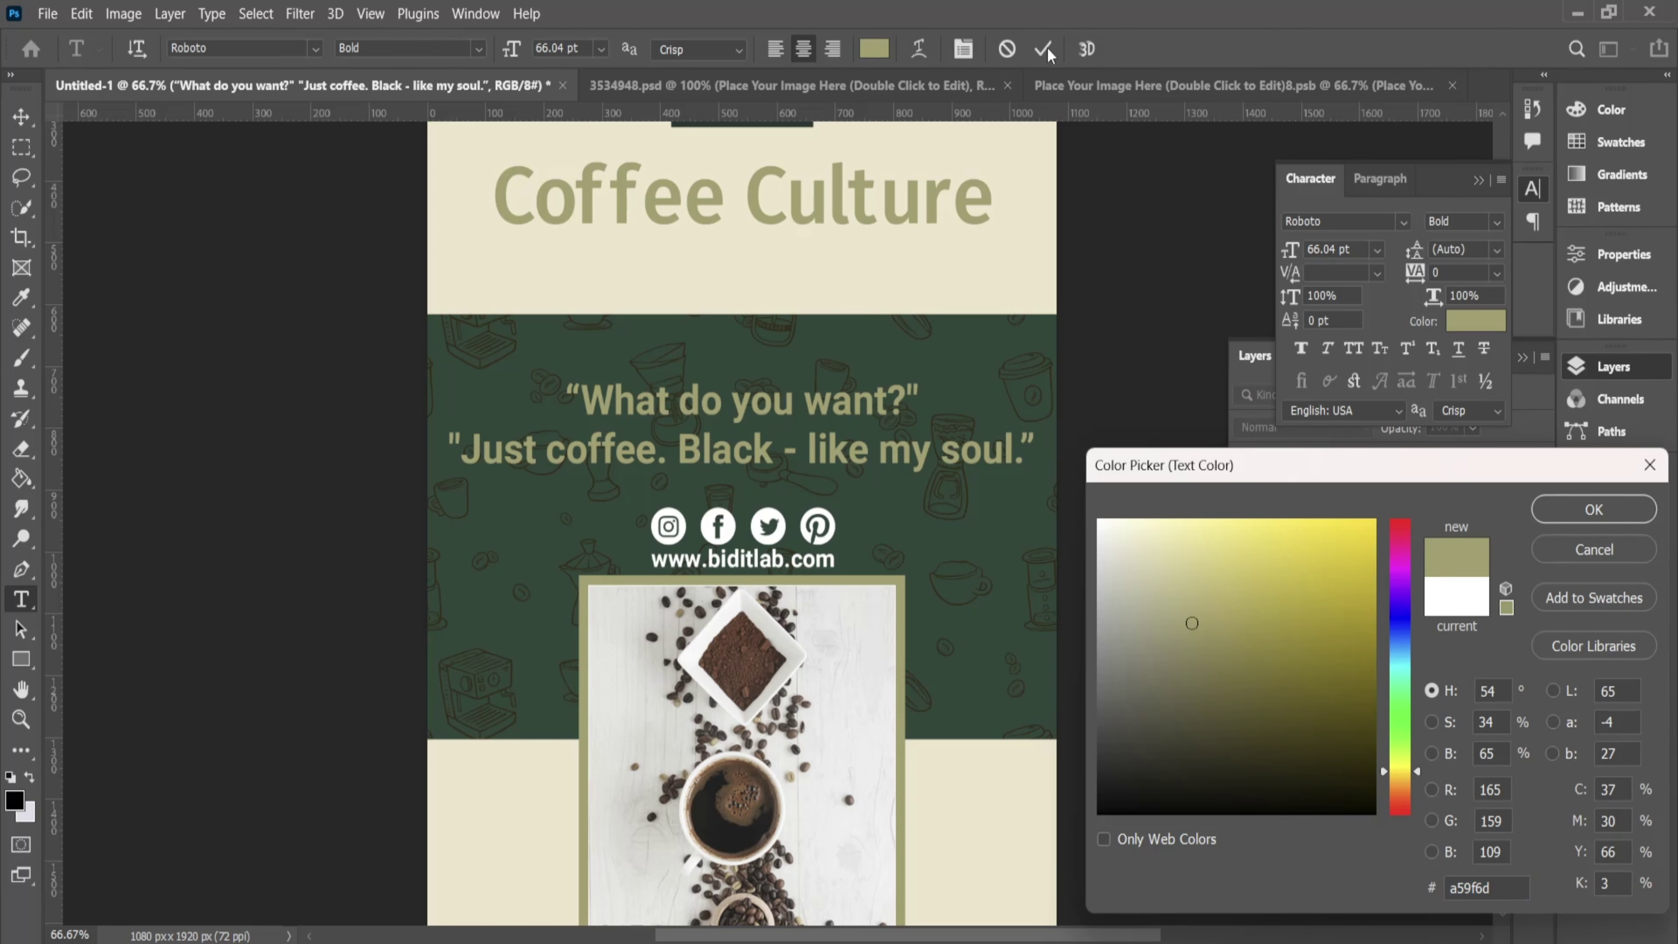
click(1592, 521)
click(1042, 48)
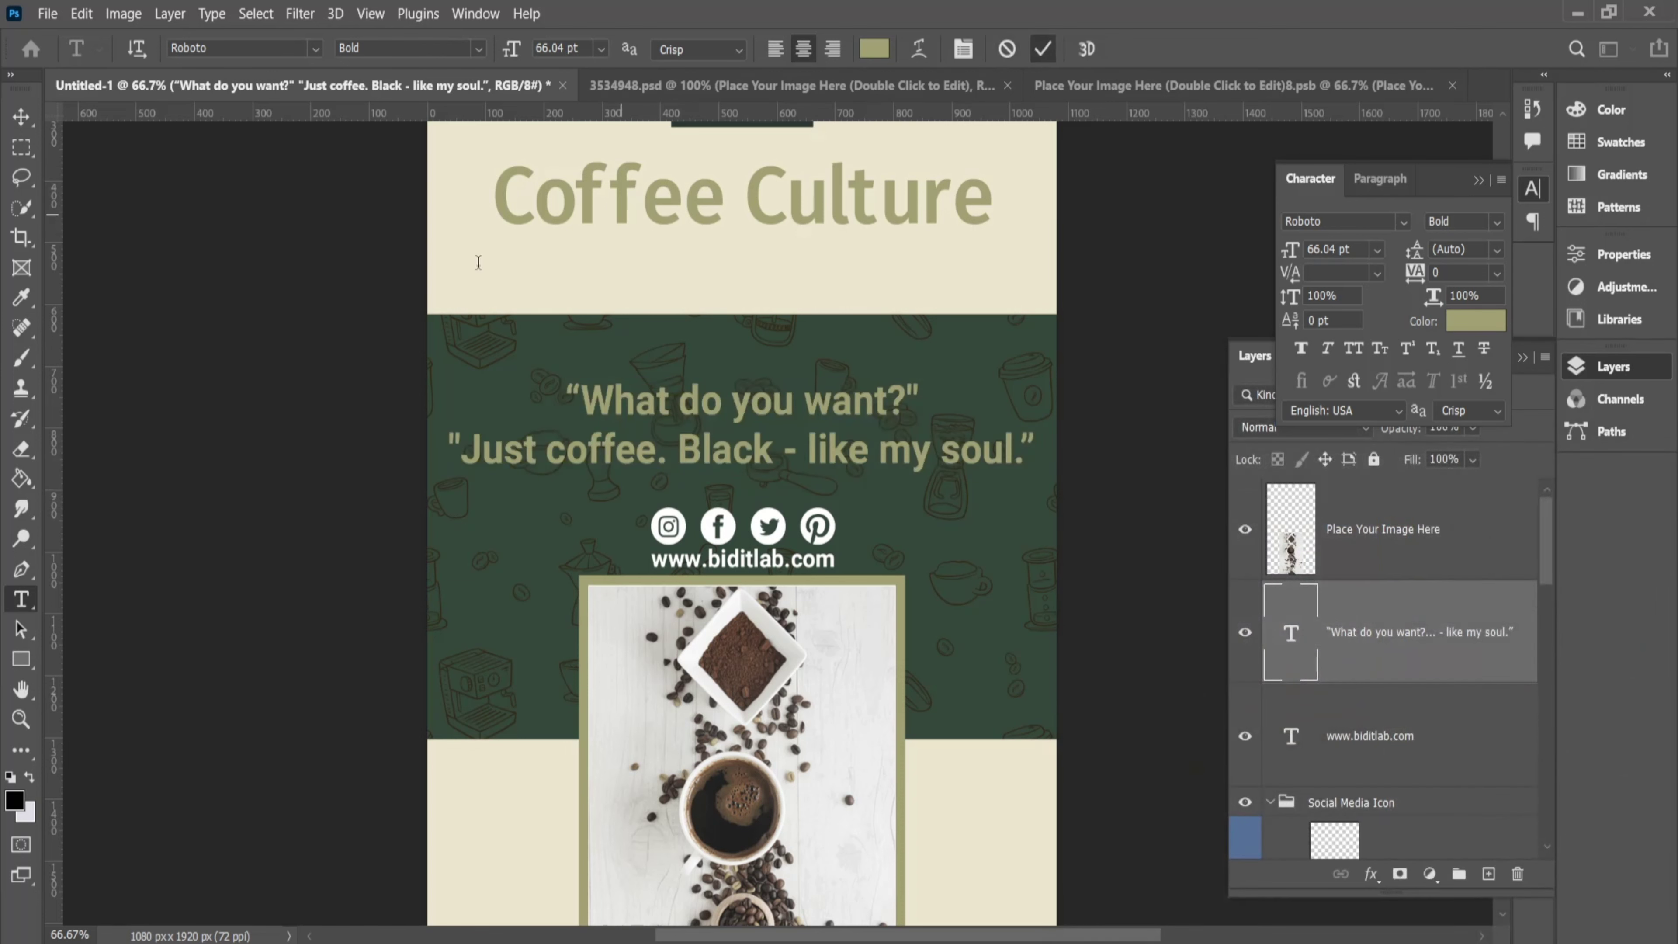
Try a Drop Shadow style on the quote, then cancel it
ctrl+click(836, 475)
key(v)
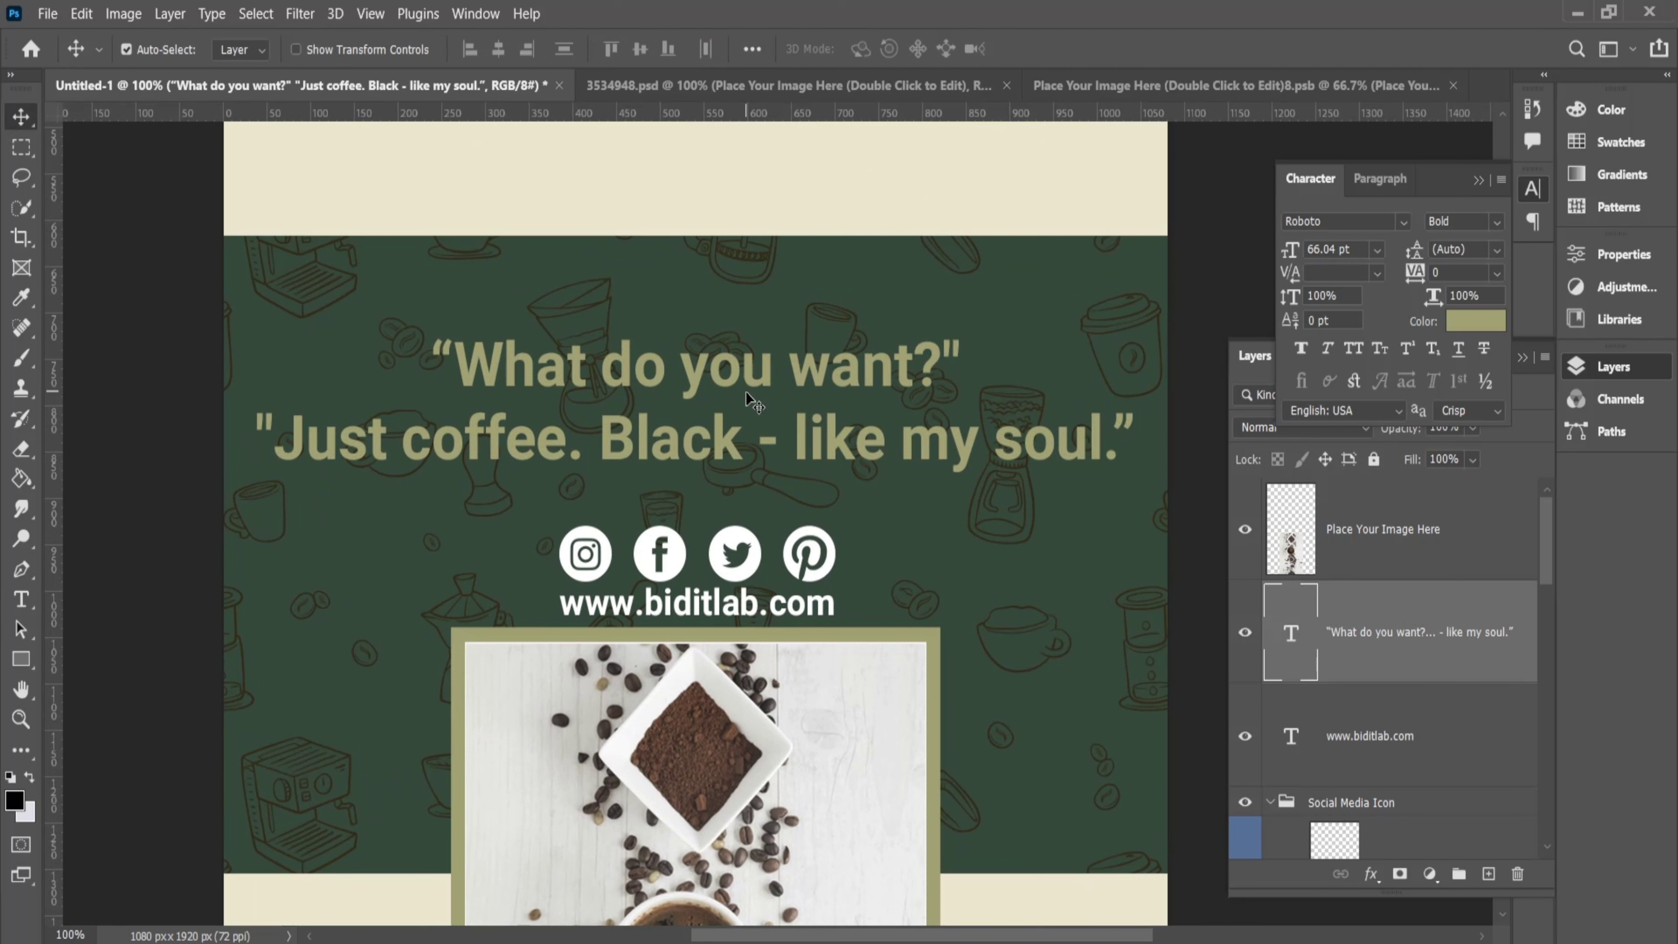
click(1517, 657)
double_click(1516, 658)
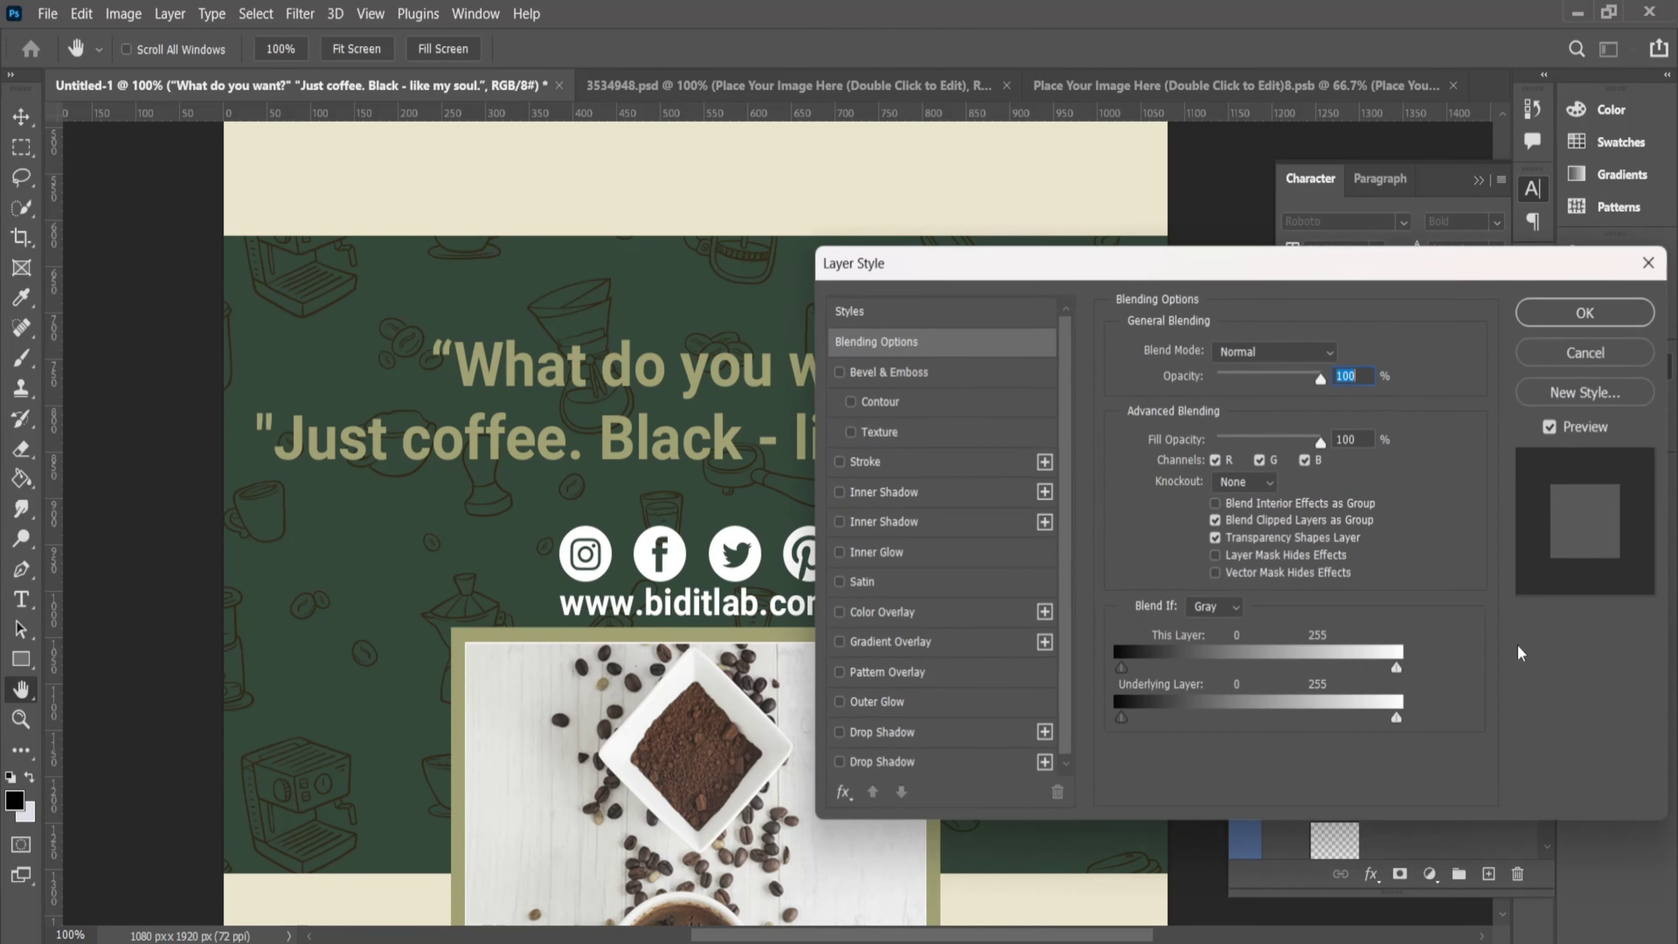
click(838, 733)
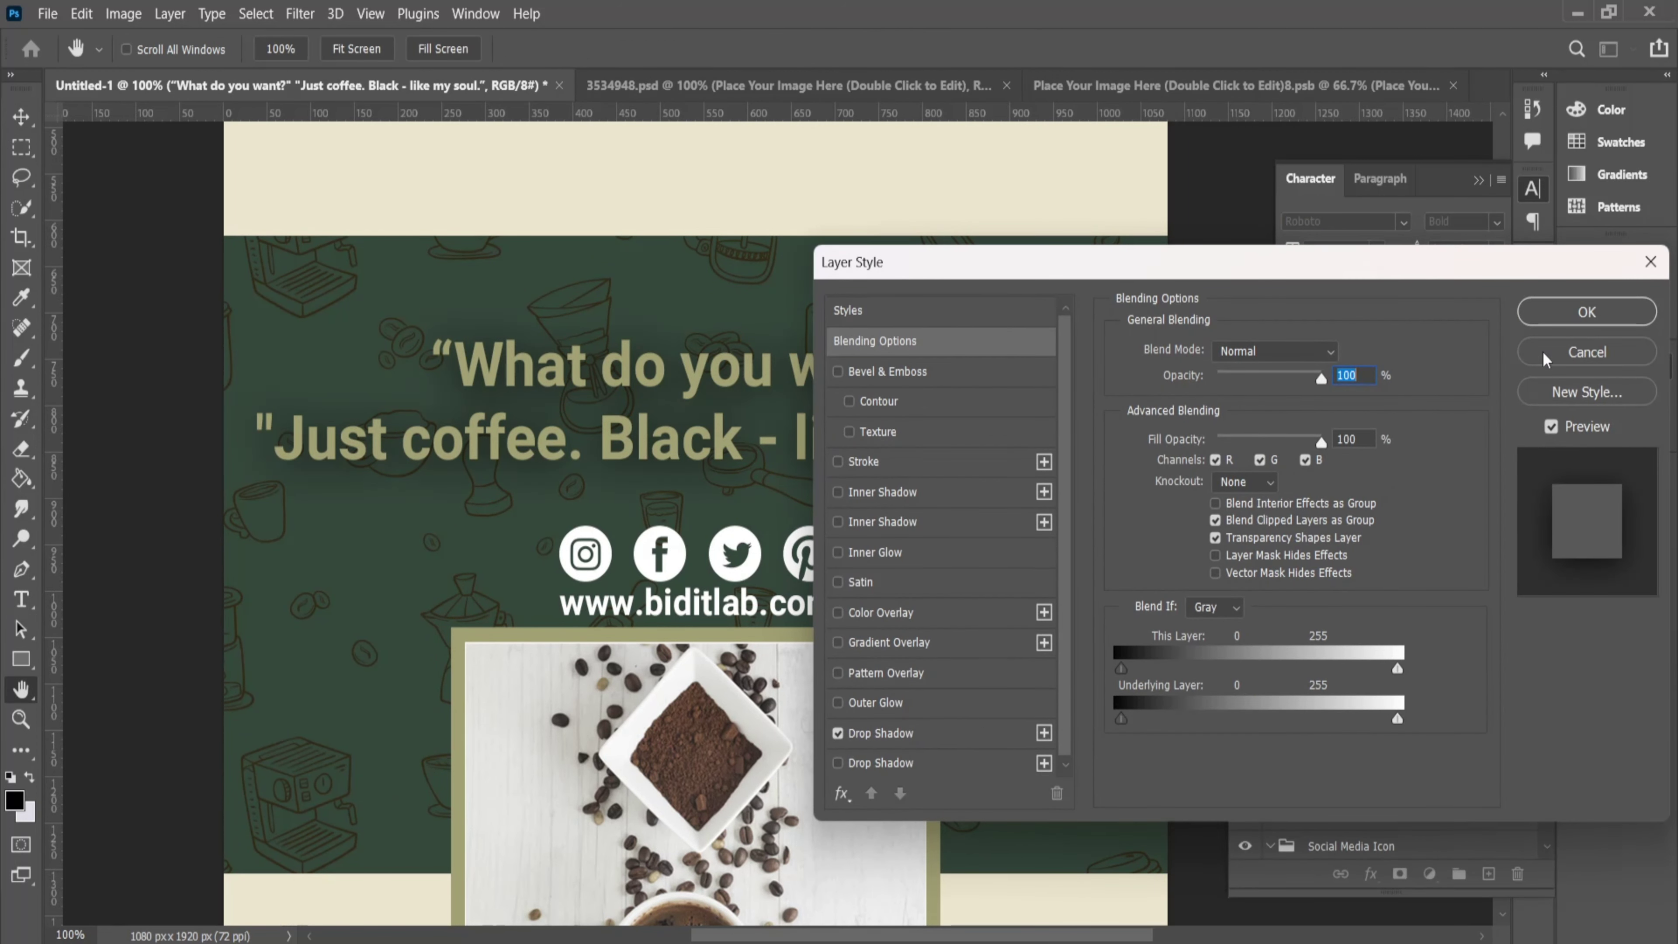
click(1567, 366)
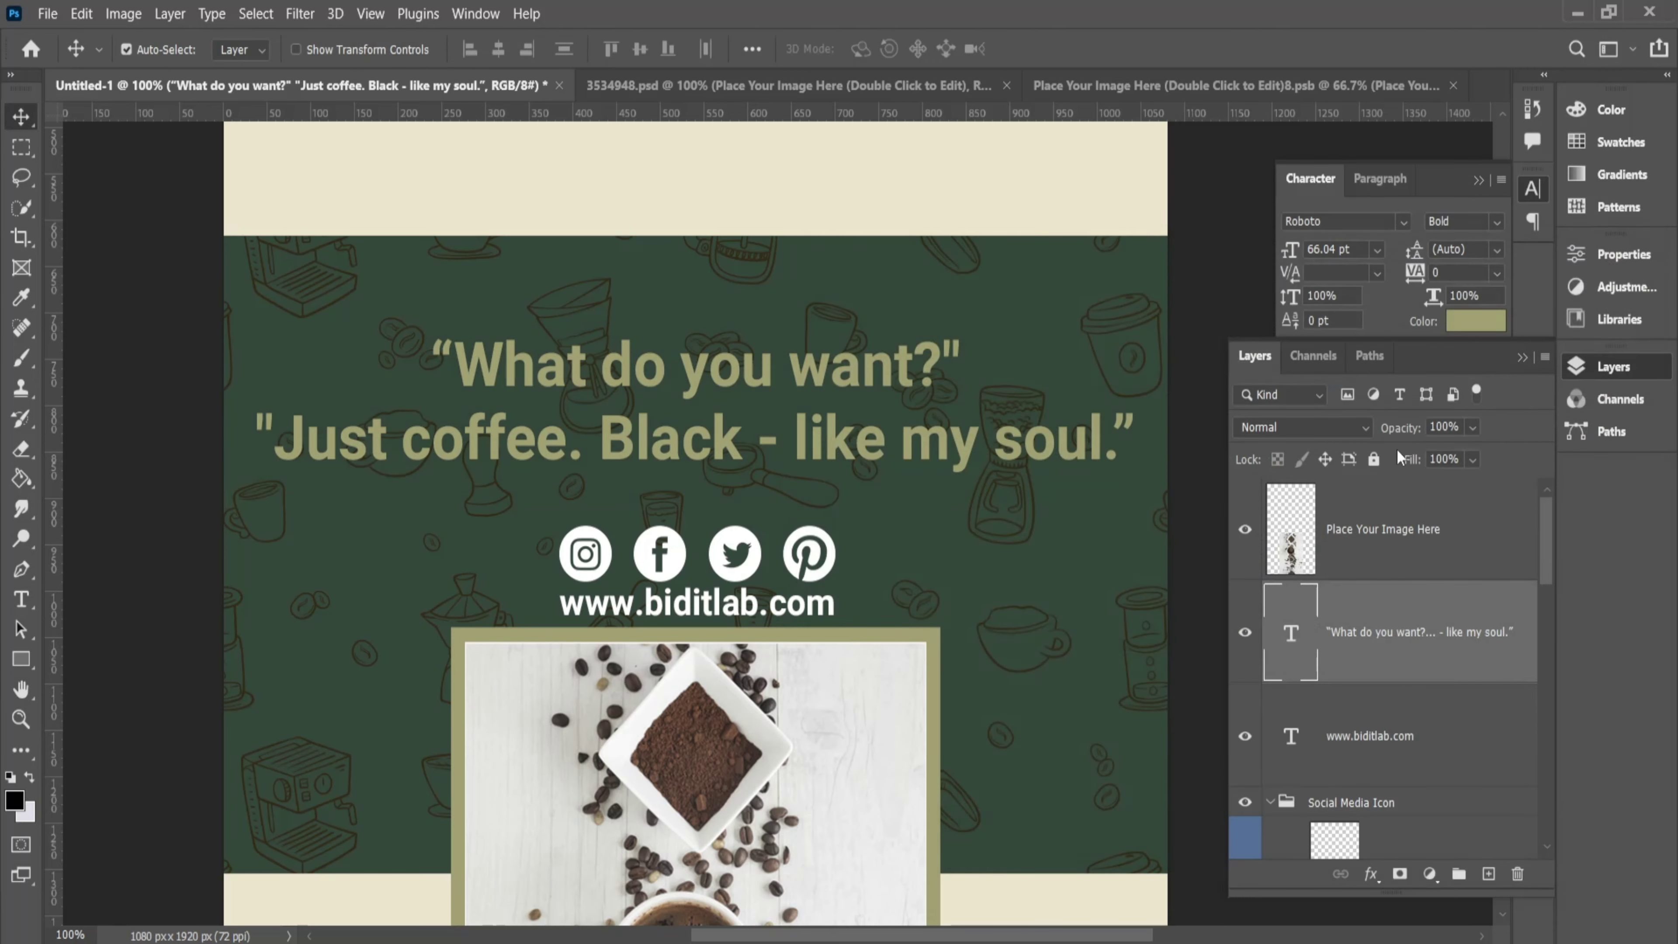
key(ctrl+minus)
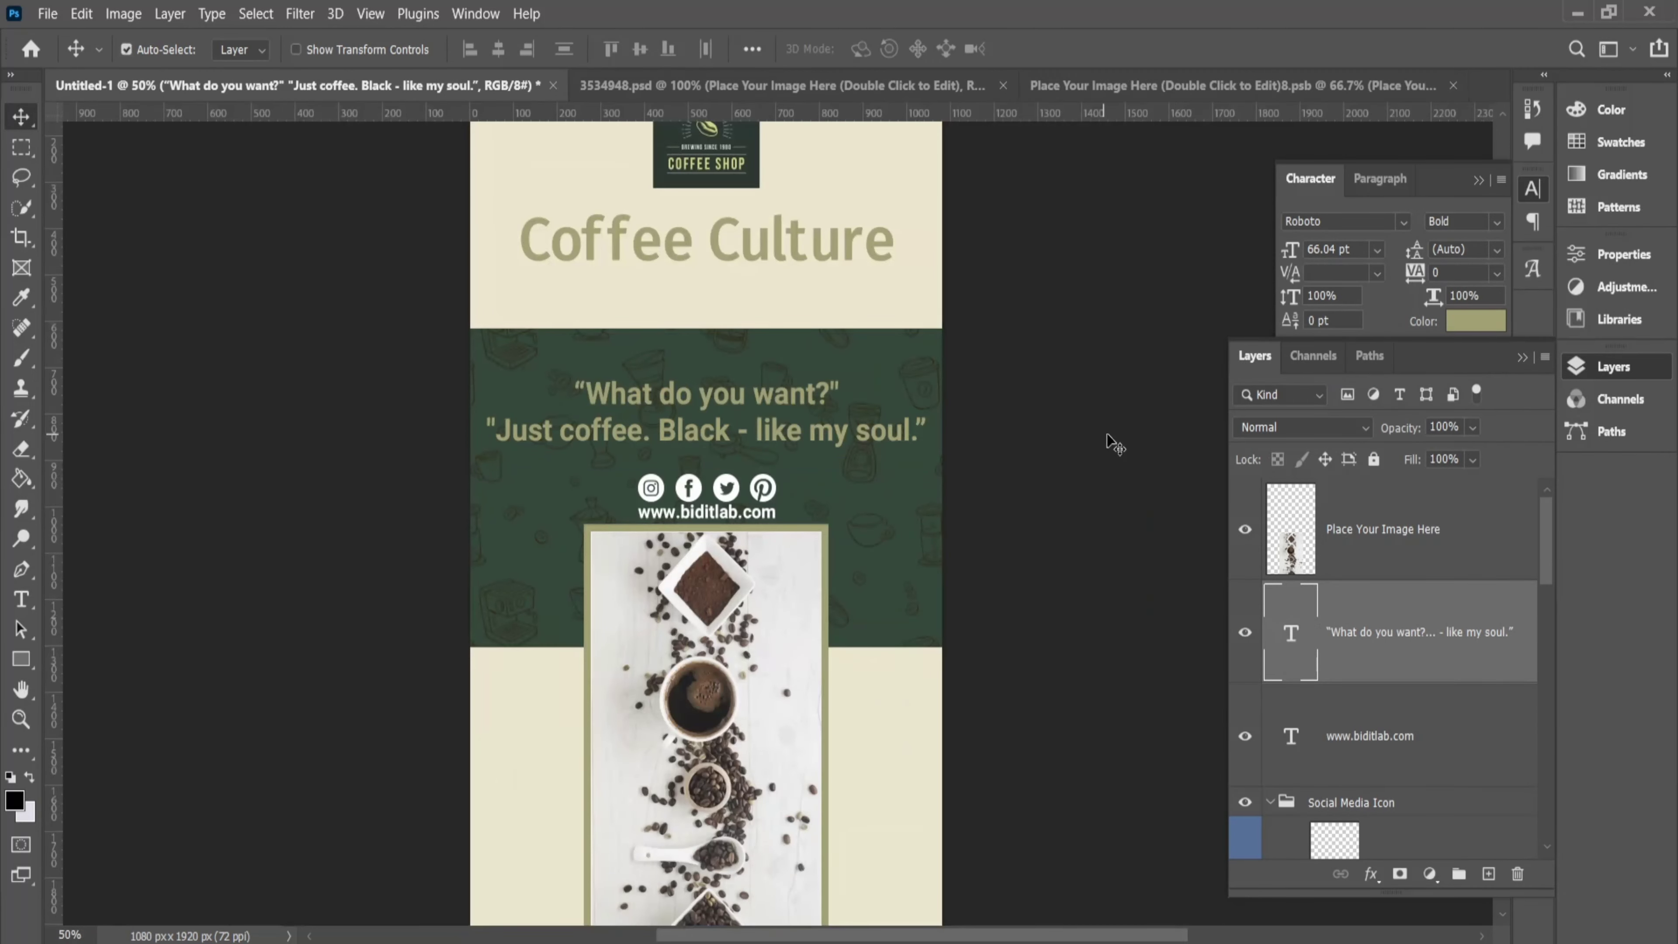
Group all poster layers, from Color Fill 1 upward, into a group named D-1
key(ctrl+minus)
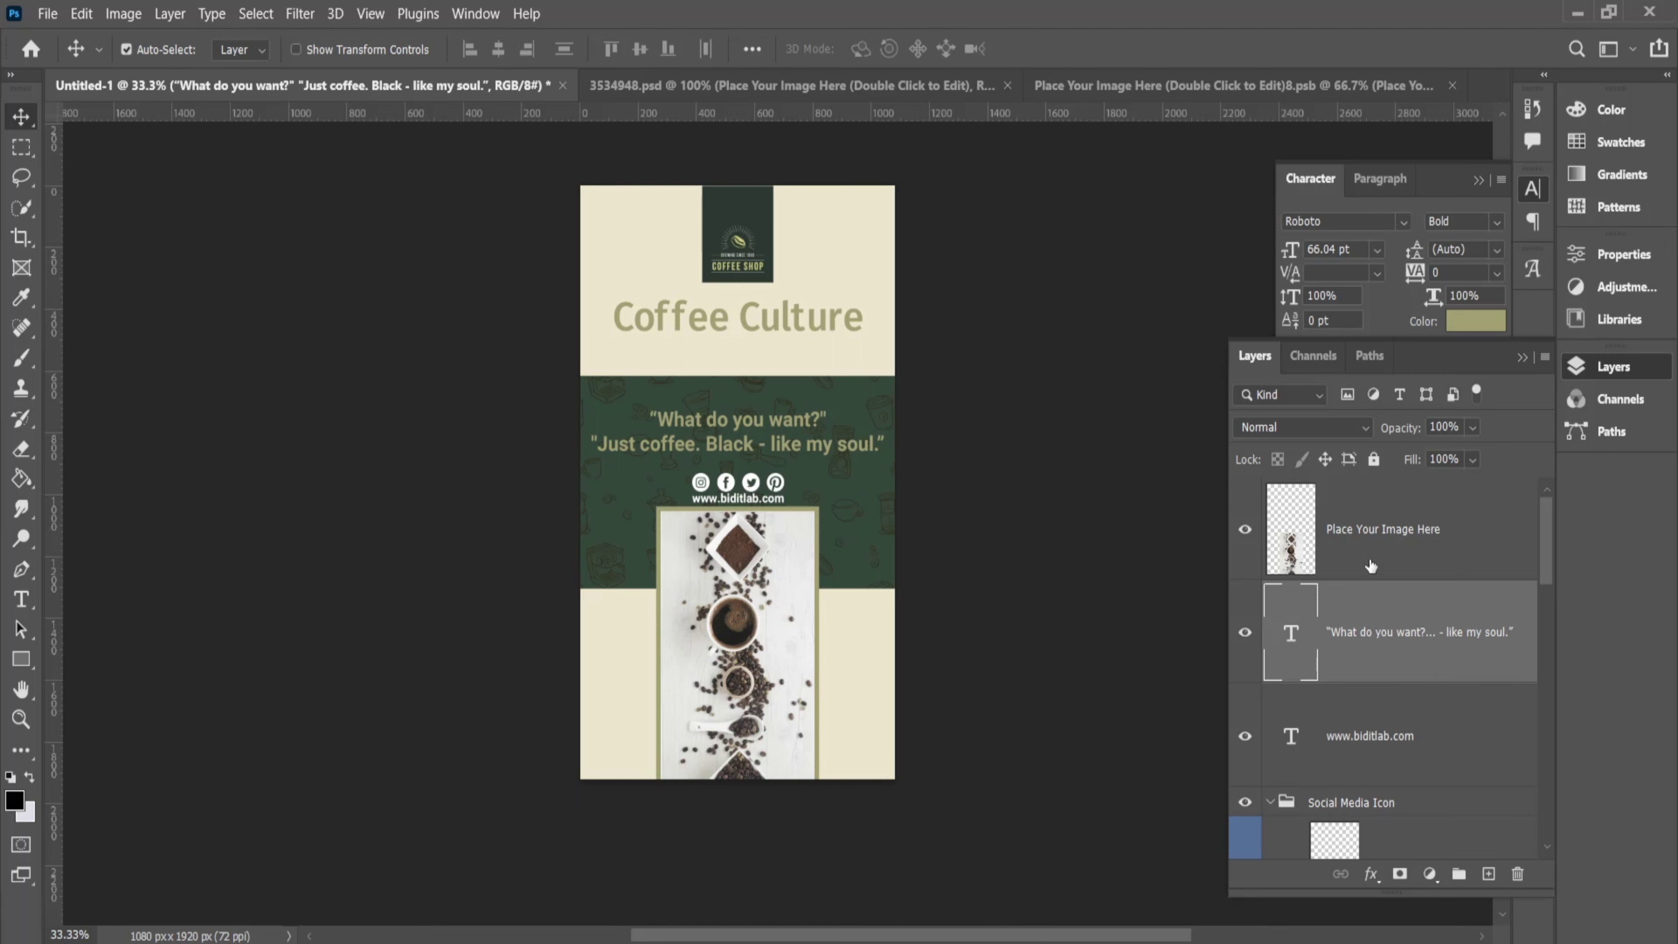
scroll(1368, 556, down, 5)
scroll(1379, 566, down, 3)
click(1423, 753)
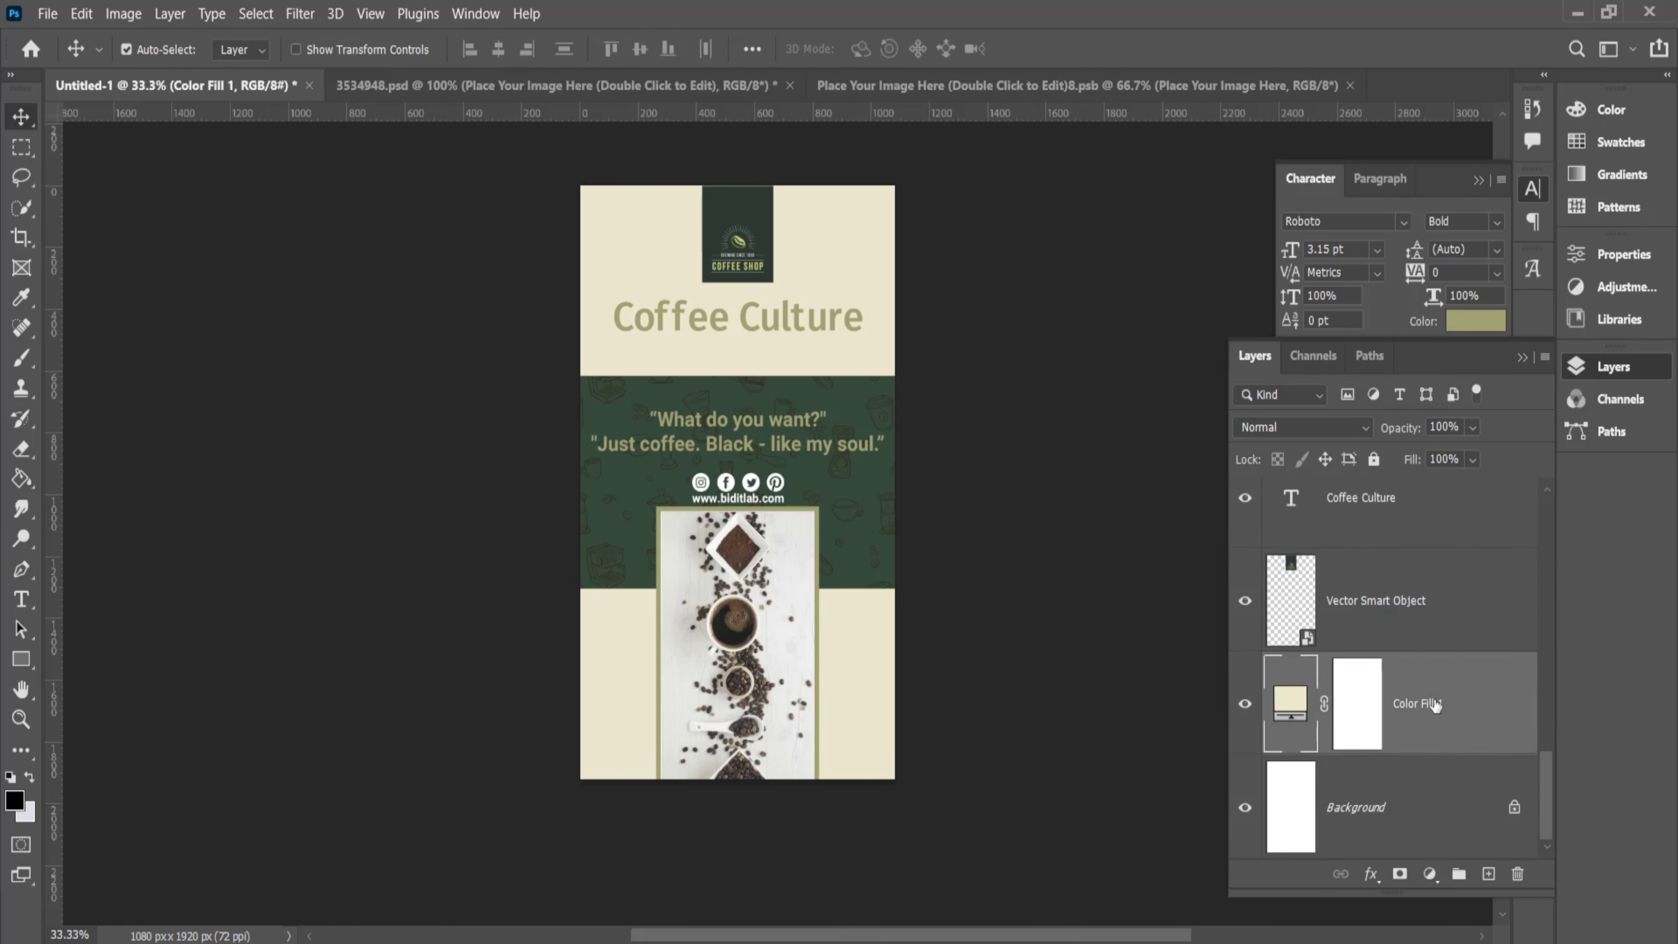
scroll(1415, 641, up, 5)
shift+click(1388, 557)
scroll(1427, 661, down, 5)
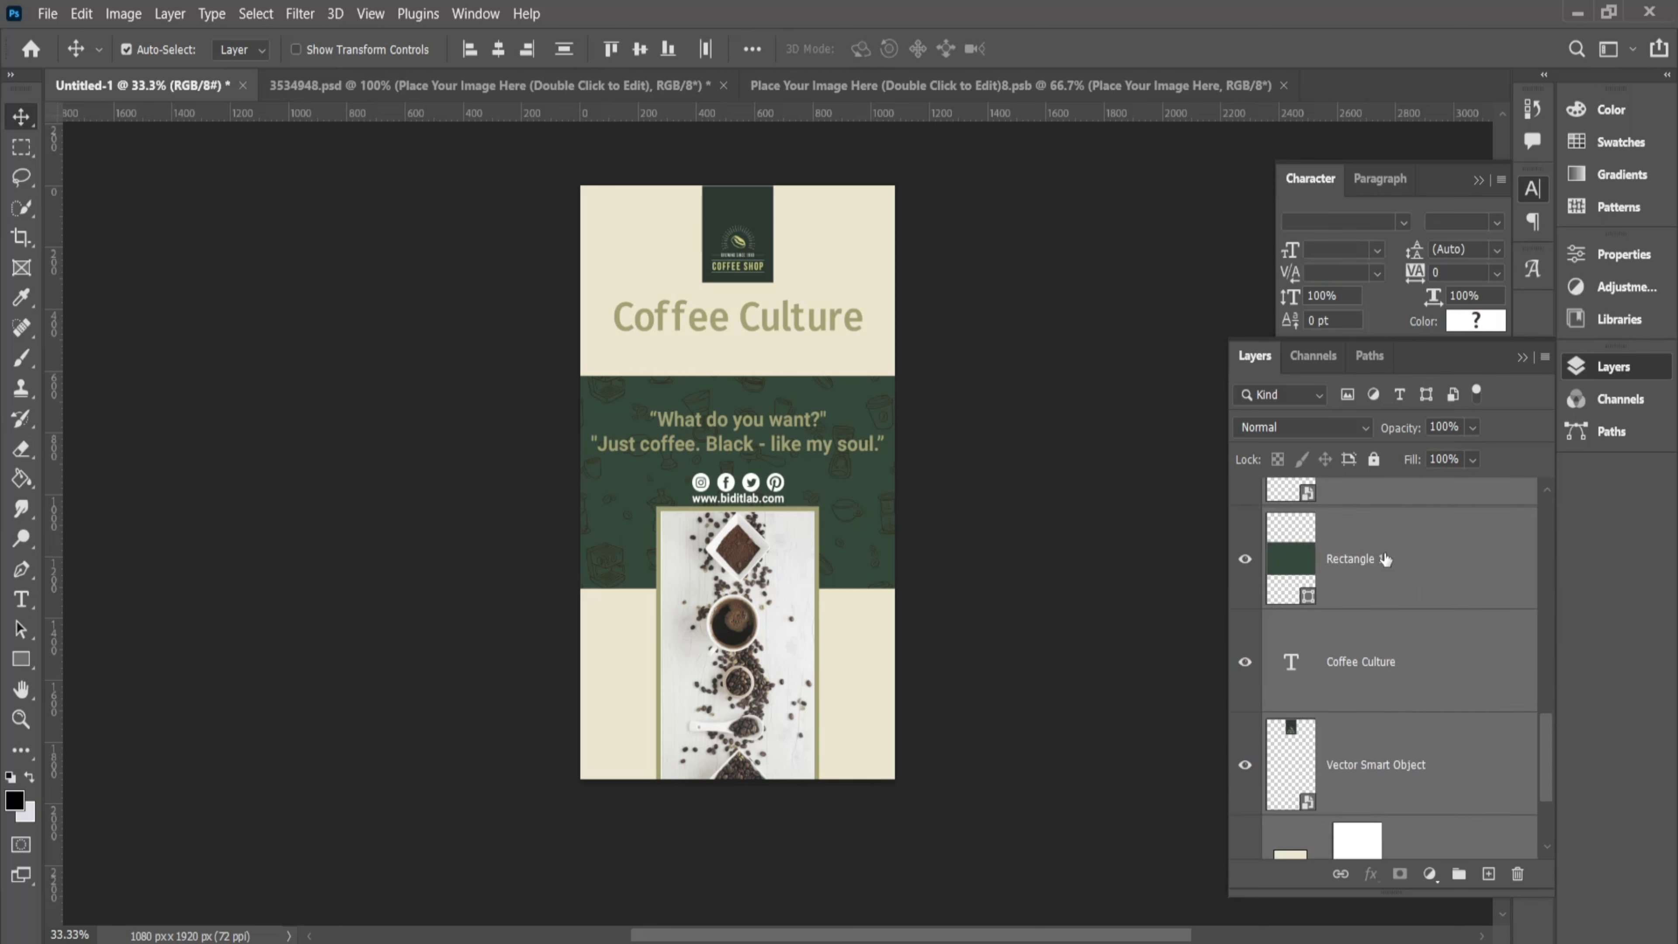
scroll(1477, 787, down, 3)
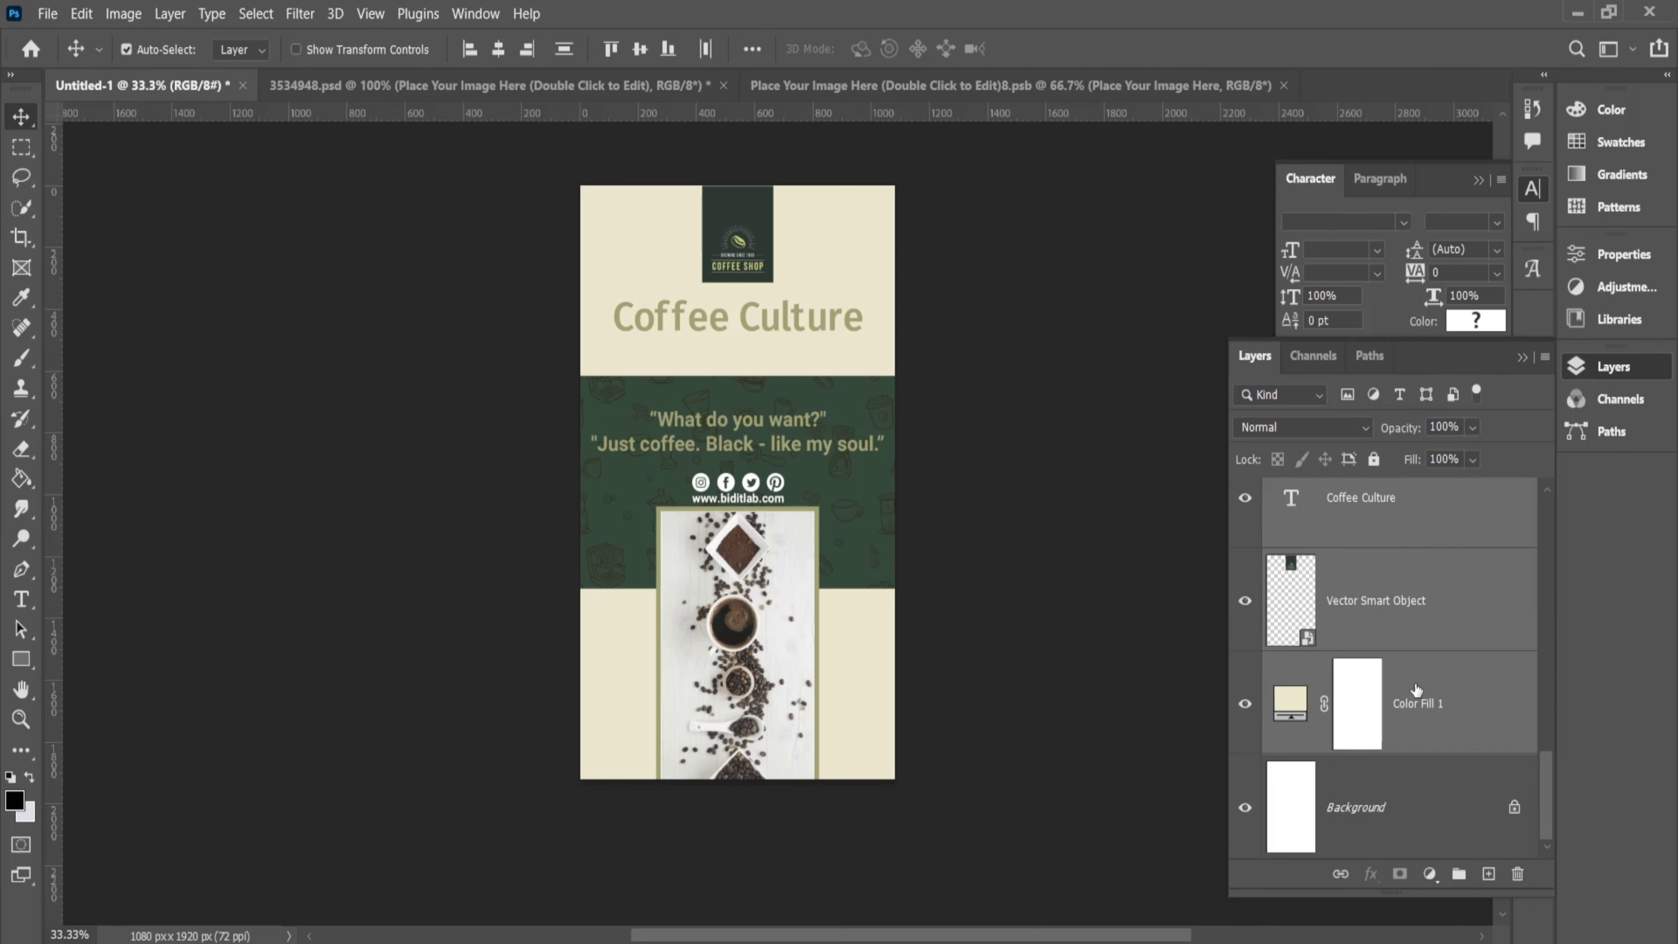
key(ctrl+g)
double_click(1334, 504)
text(D-1)
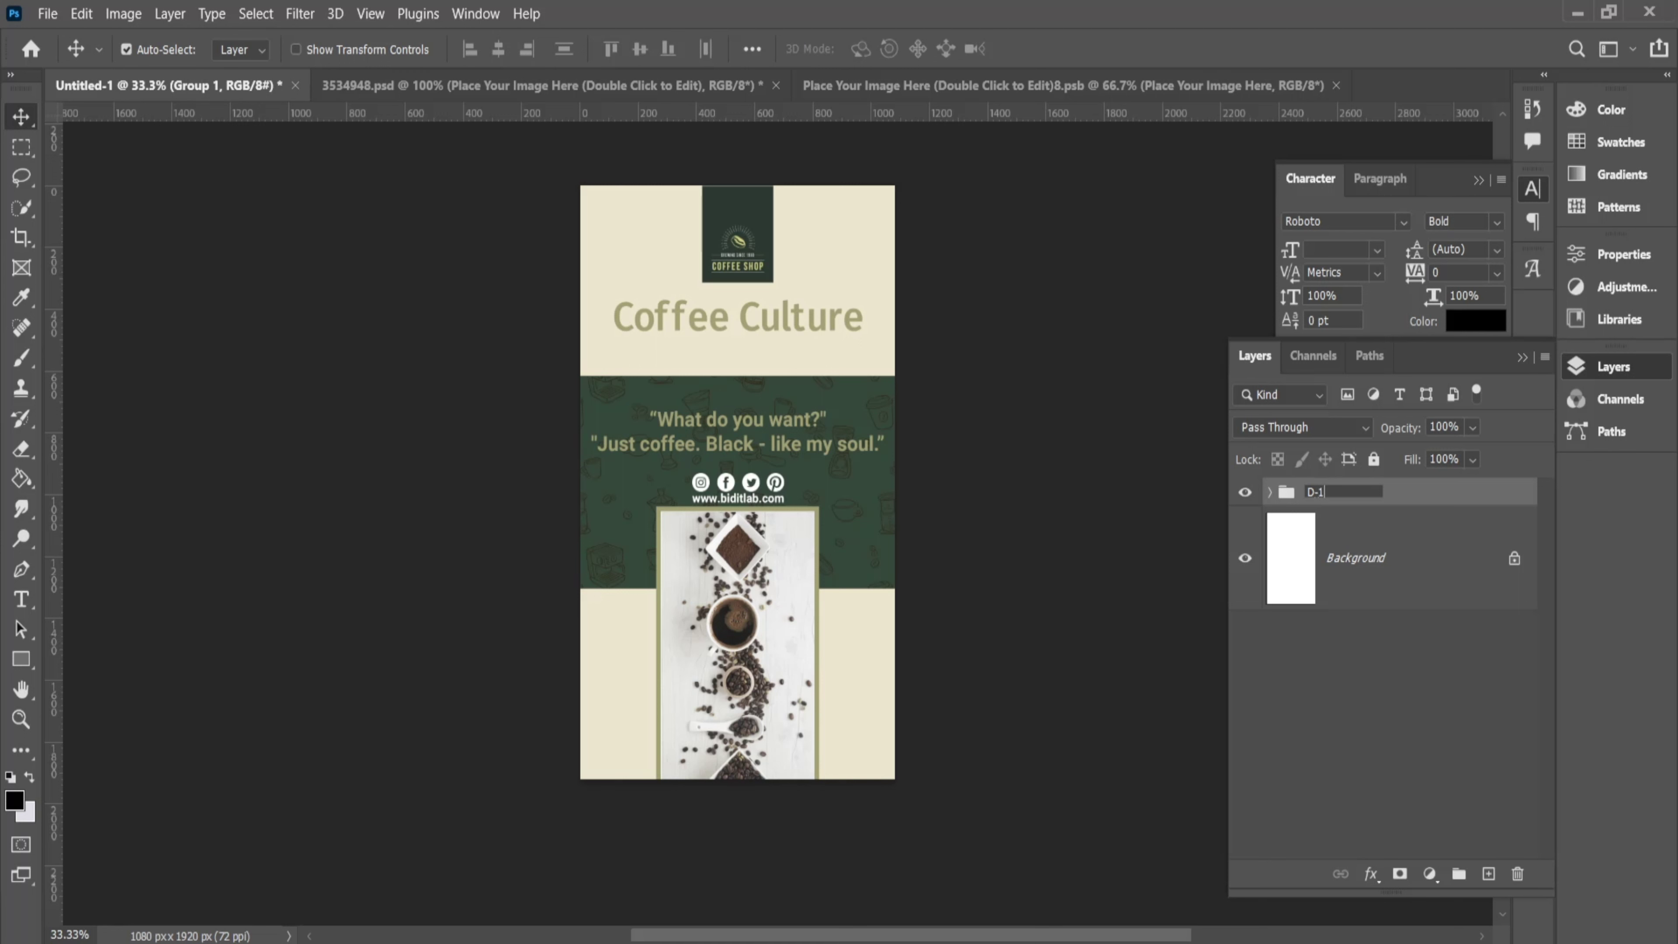
key(Return)
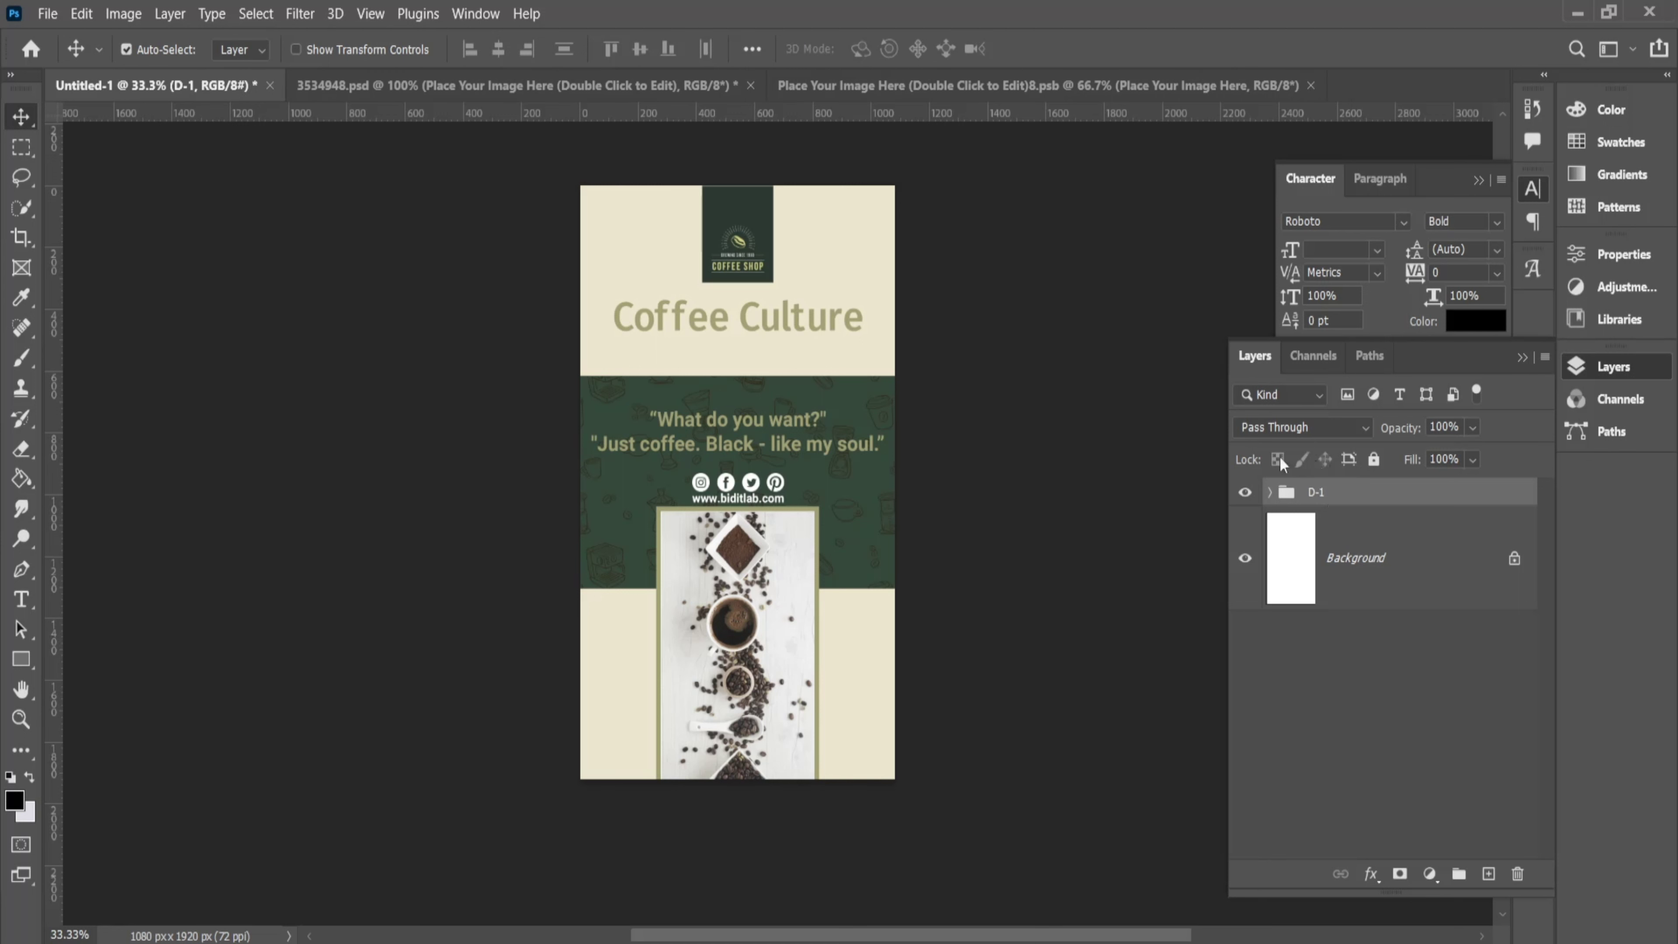
Unlock and delete the Background layer, then duplicate D-1 as D-2
click(1514, 558)
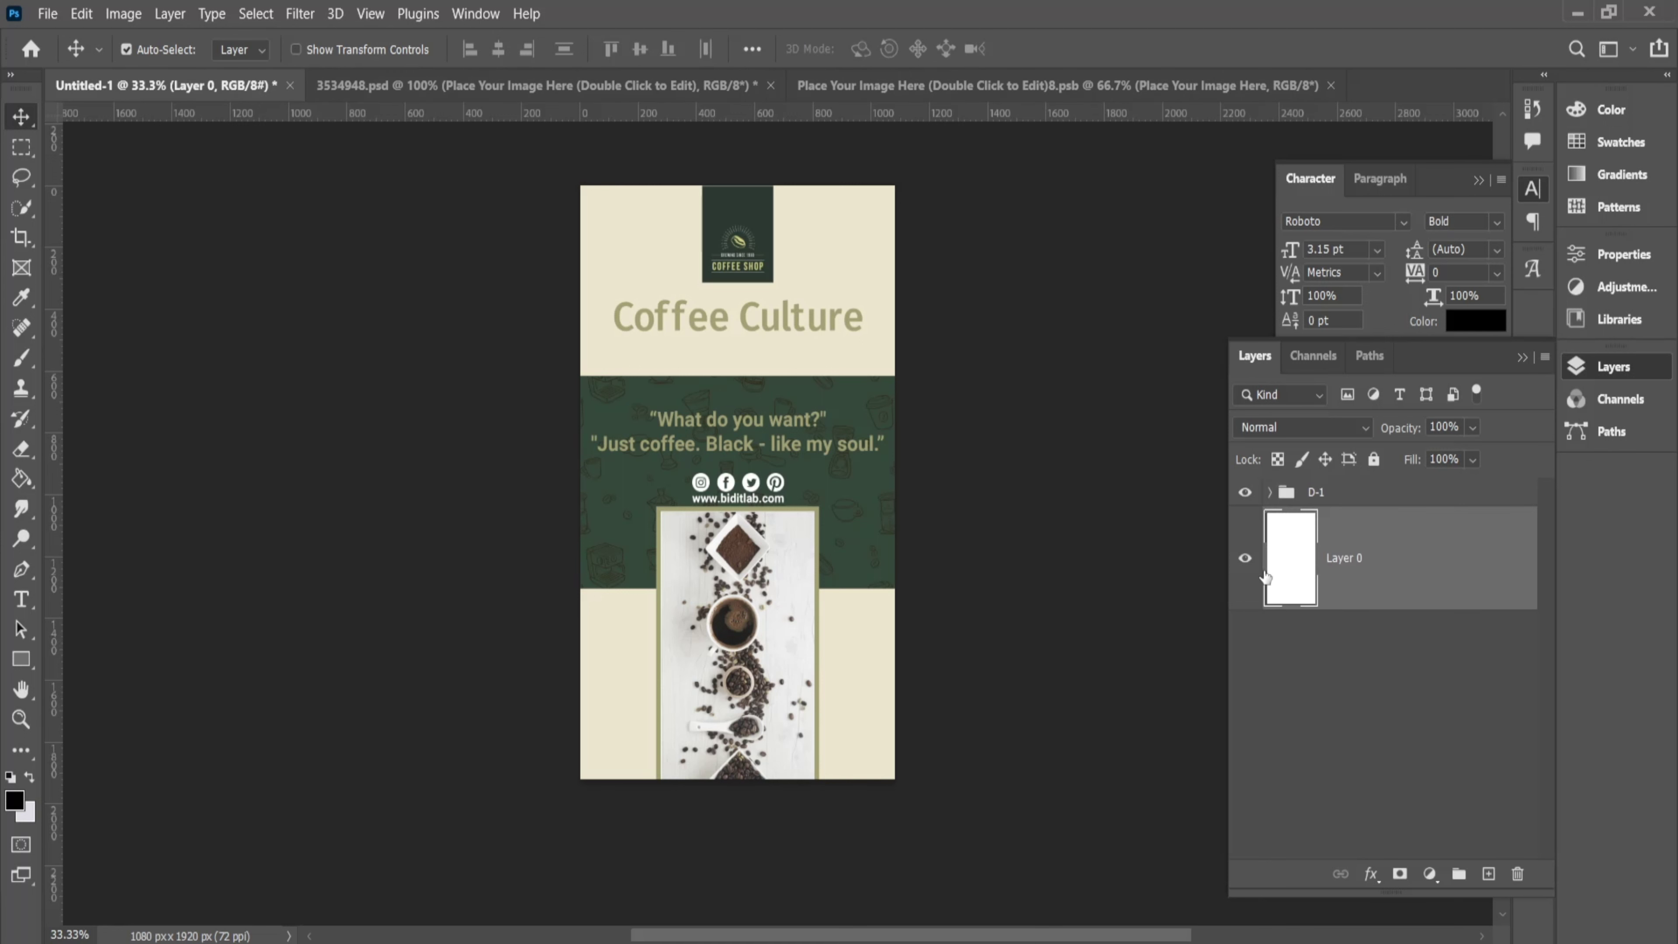
click(1517, 874)
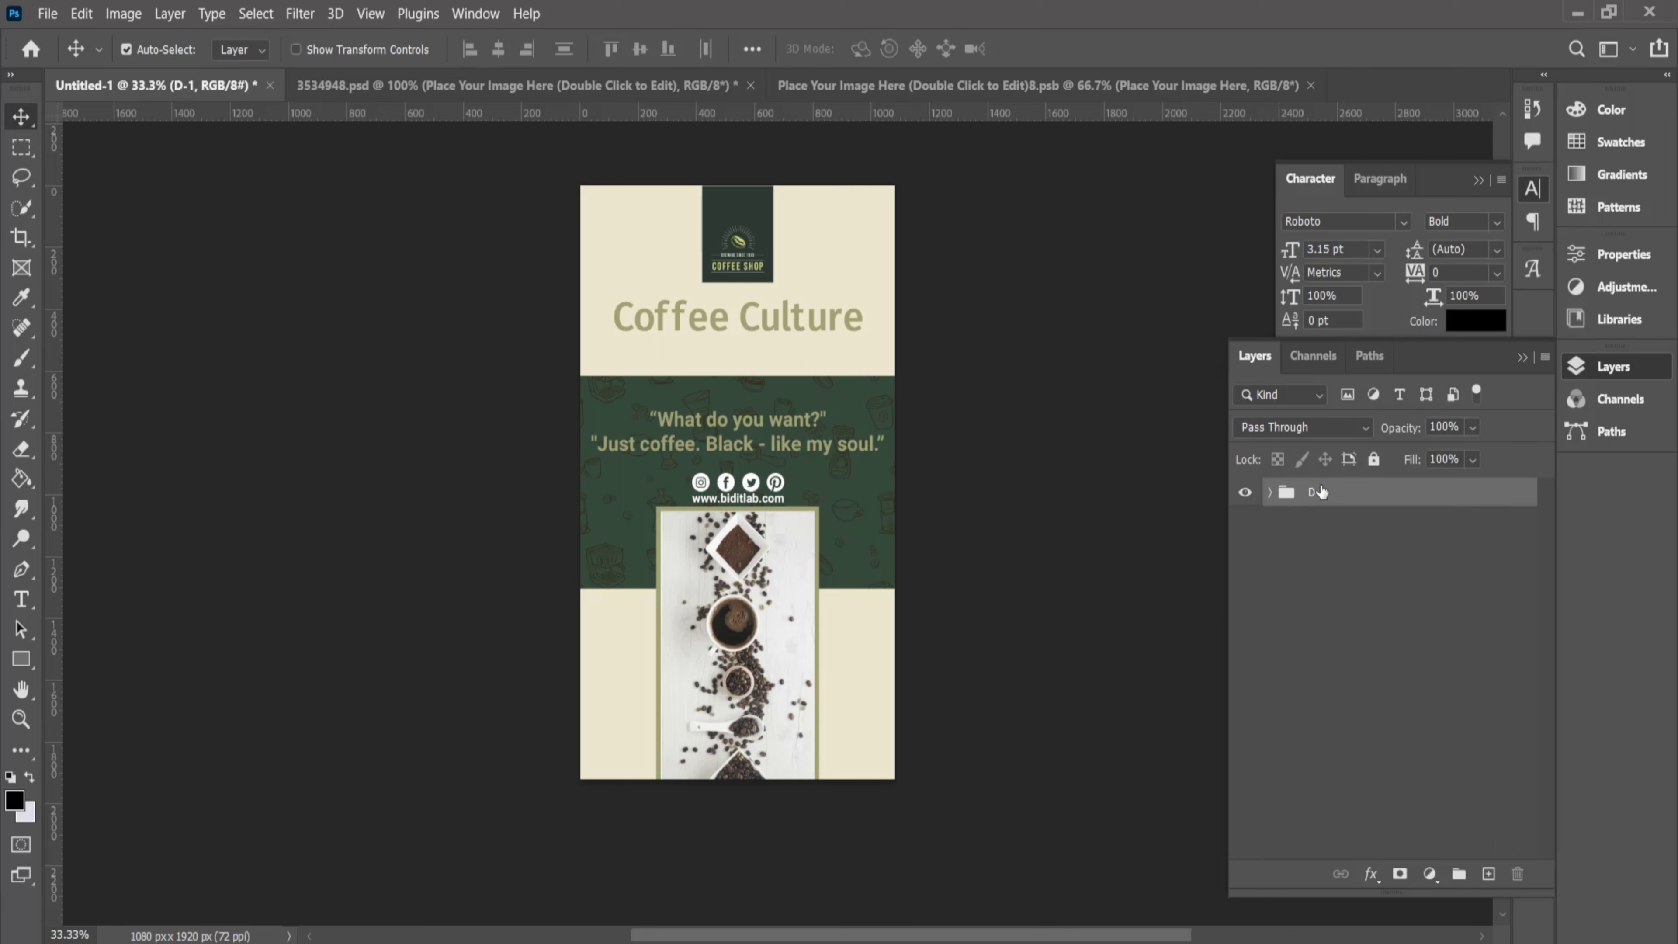
key(ctrl+j)
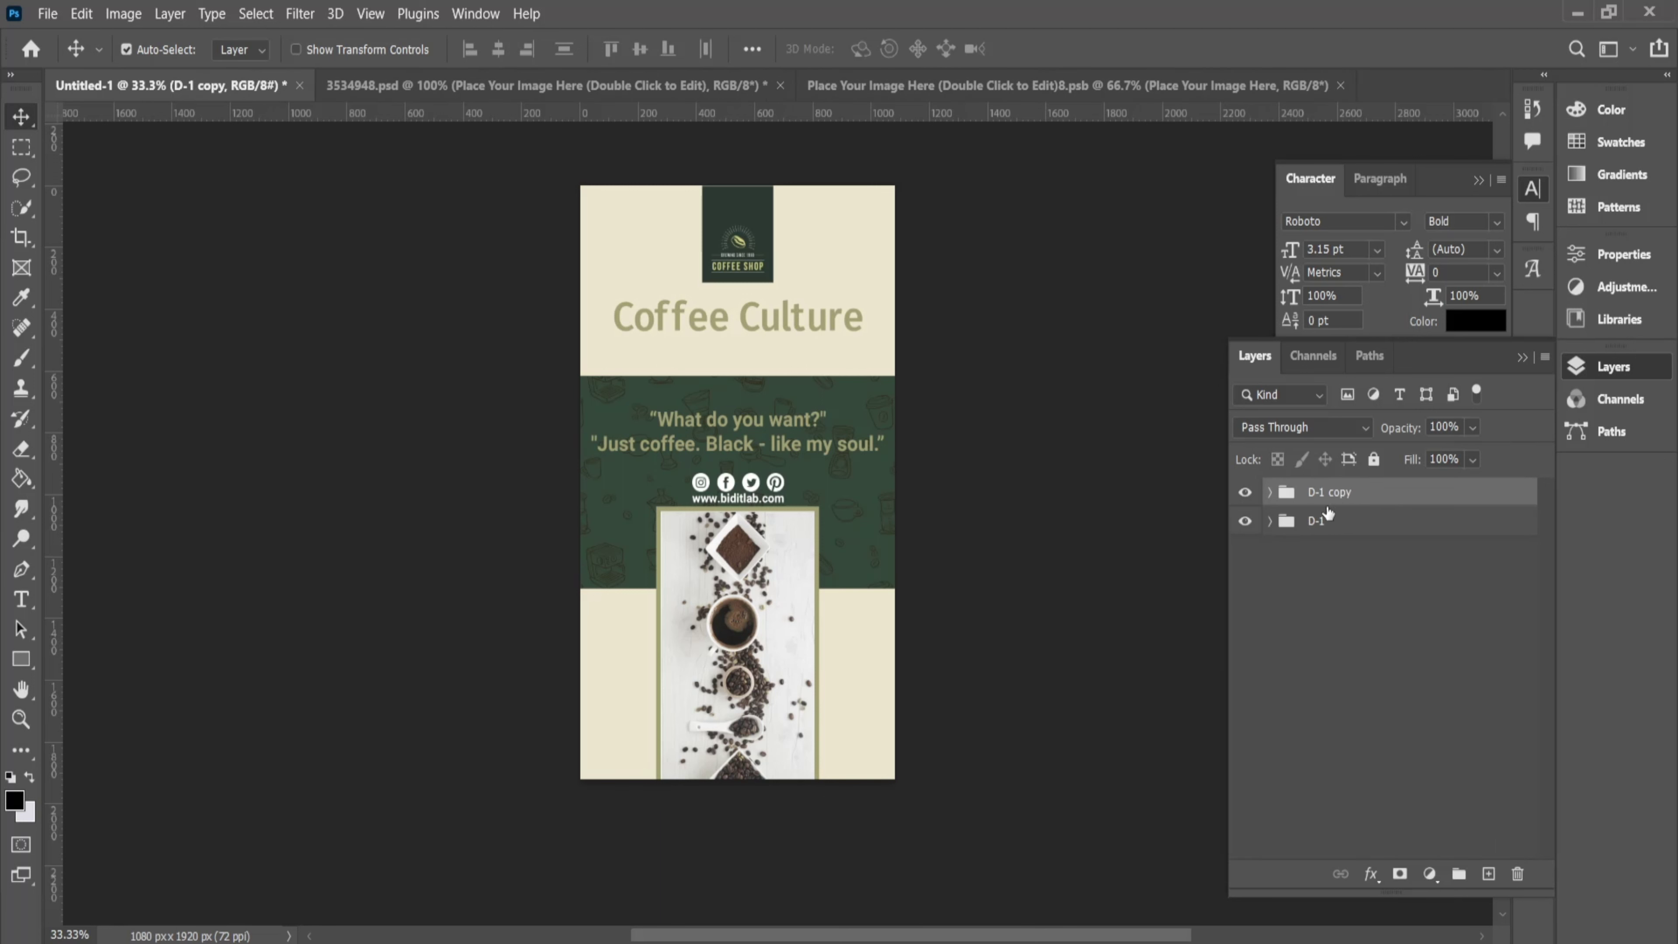
double_click(1319, 494)
text(2)
key(Return)
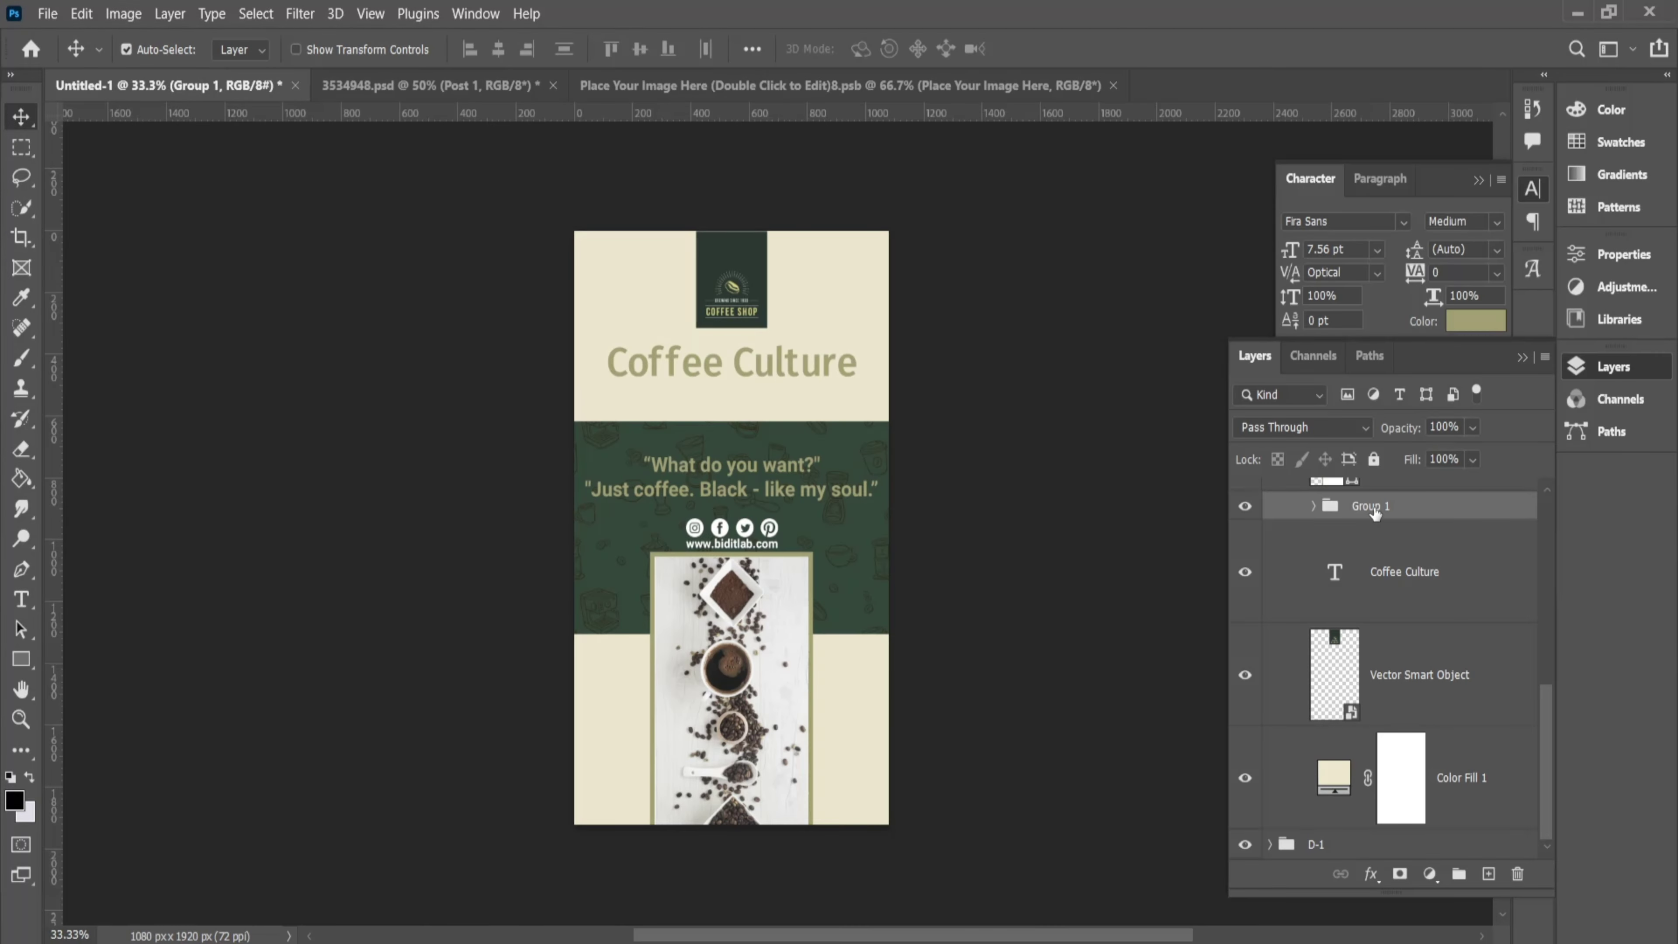
Rename Group 1 to Coffee BG and hide the green backdrop
double_click(1372, 507)
text(Coffee BG)
key(Return)
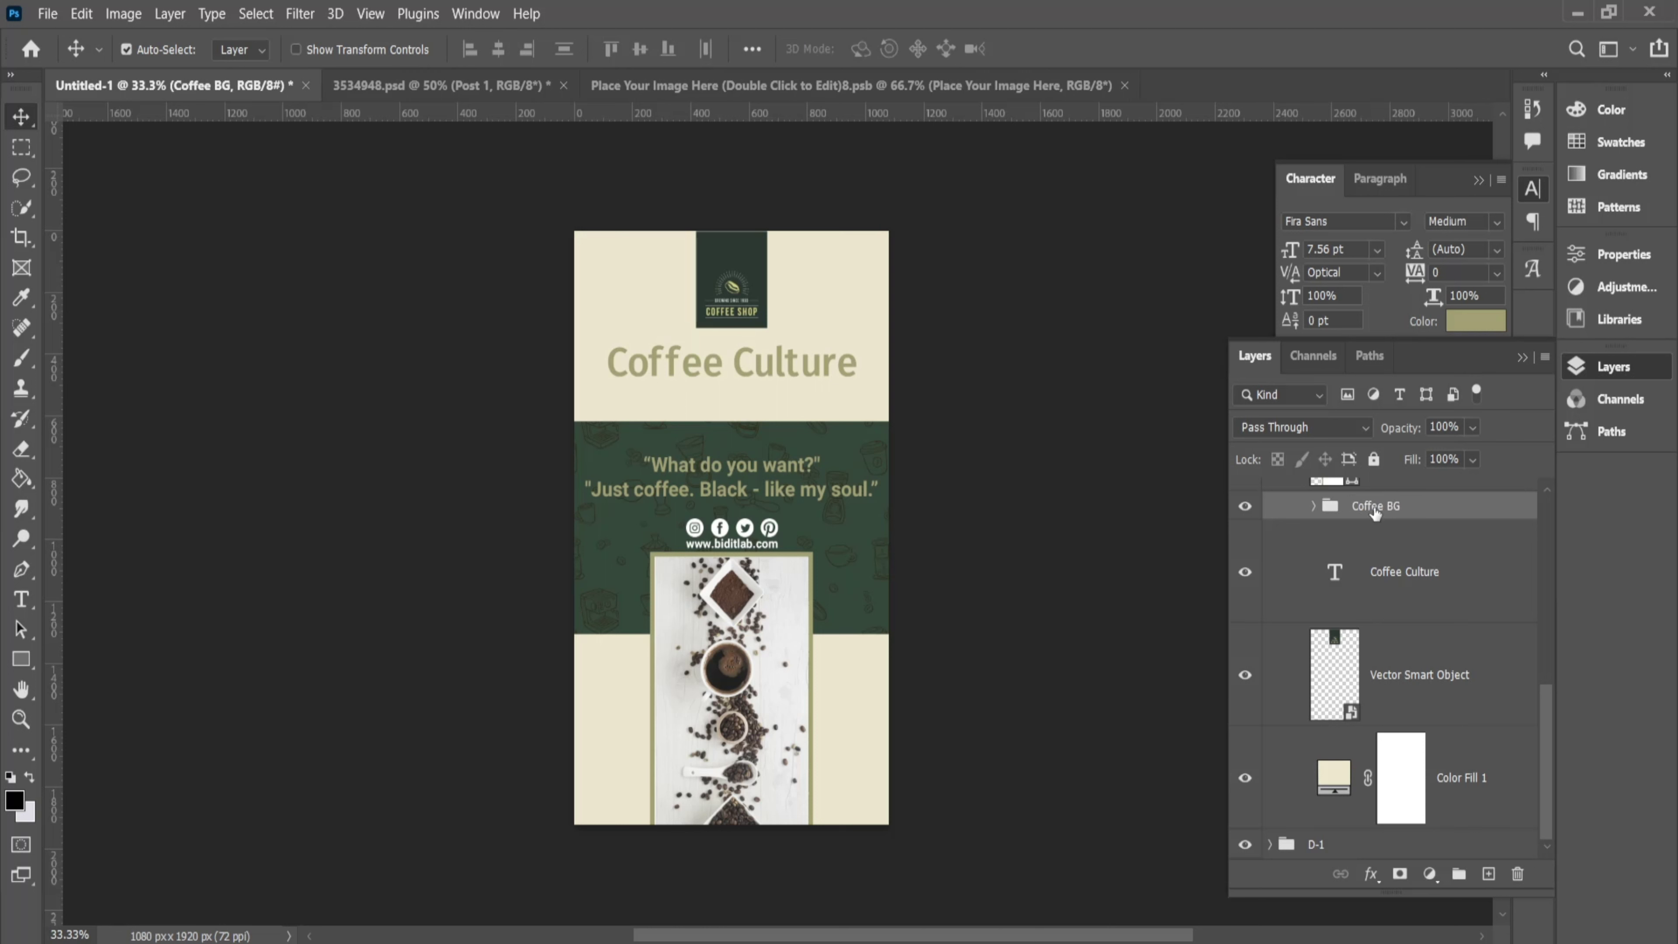
key(ctrl)
click(1244, 507)
Delete the quote text layer and toggle the Rectangle 2 frame's visibility
click(800, 490)
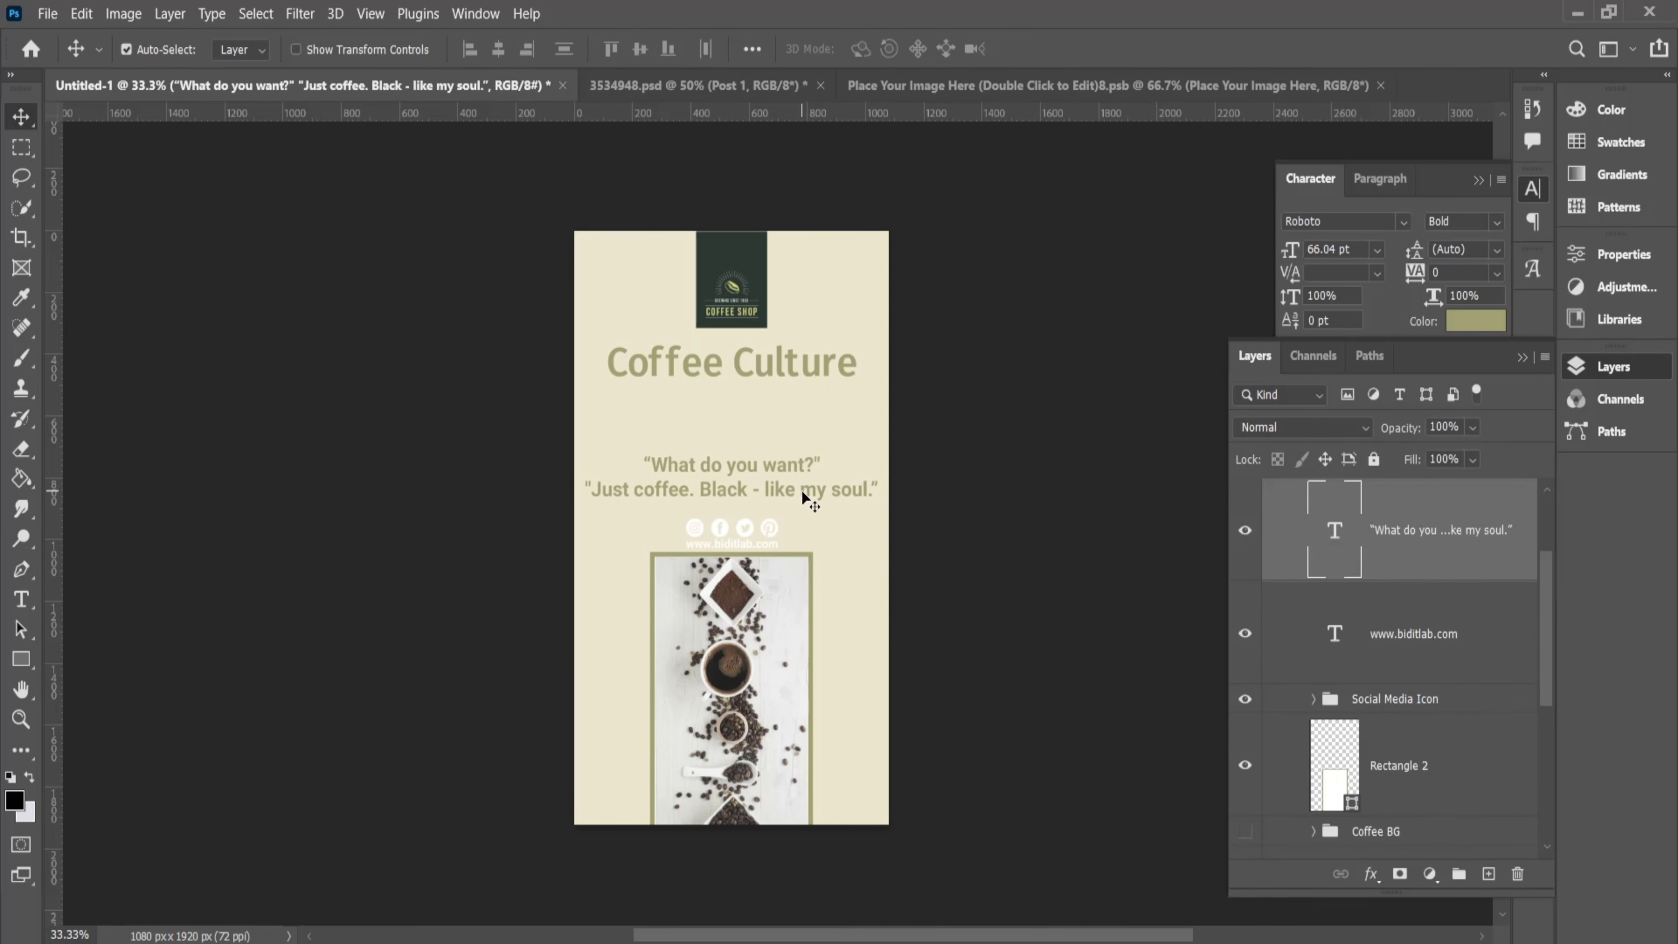
key(Delete)
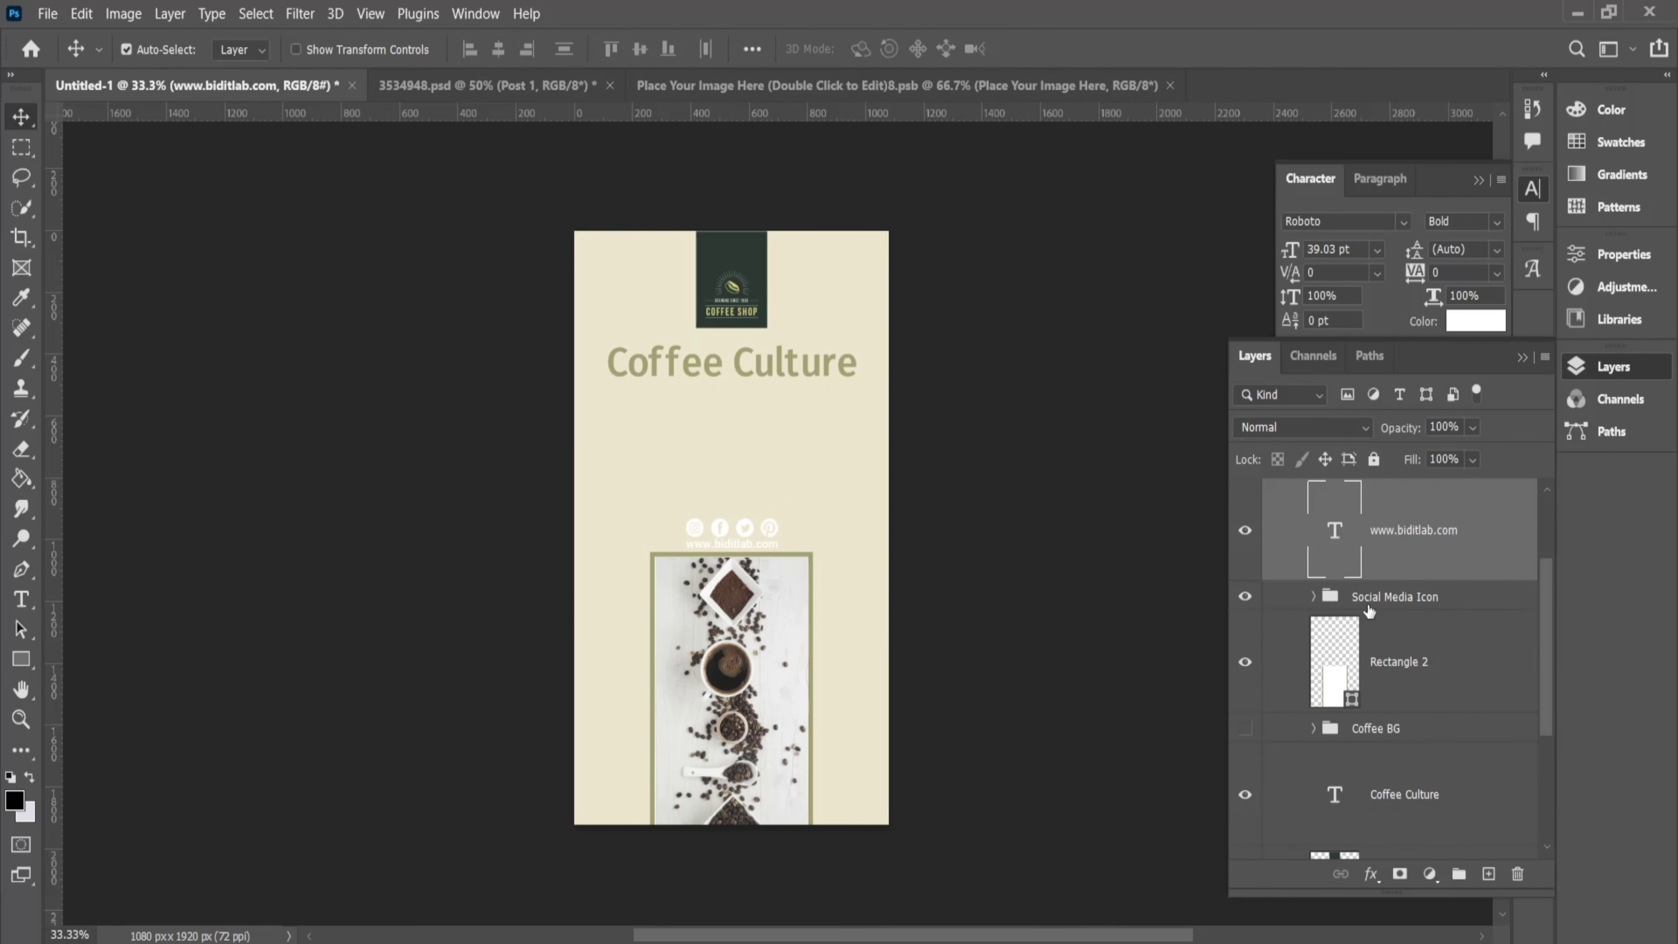
click(1367, 604)
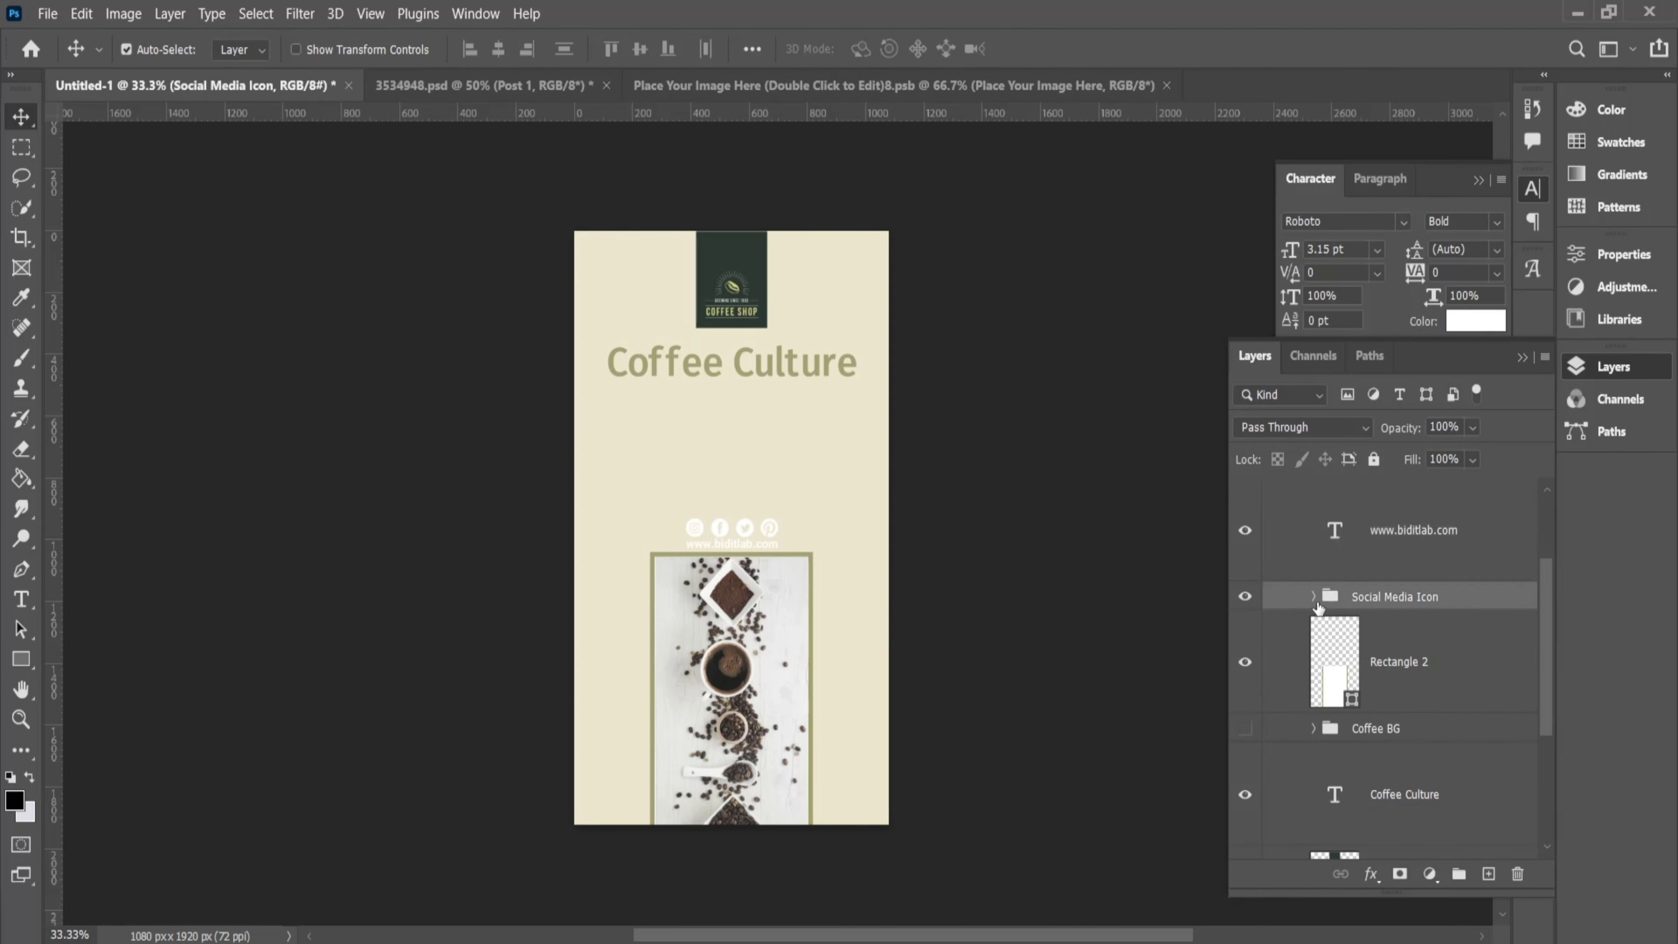
click(1434, 661)
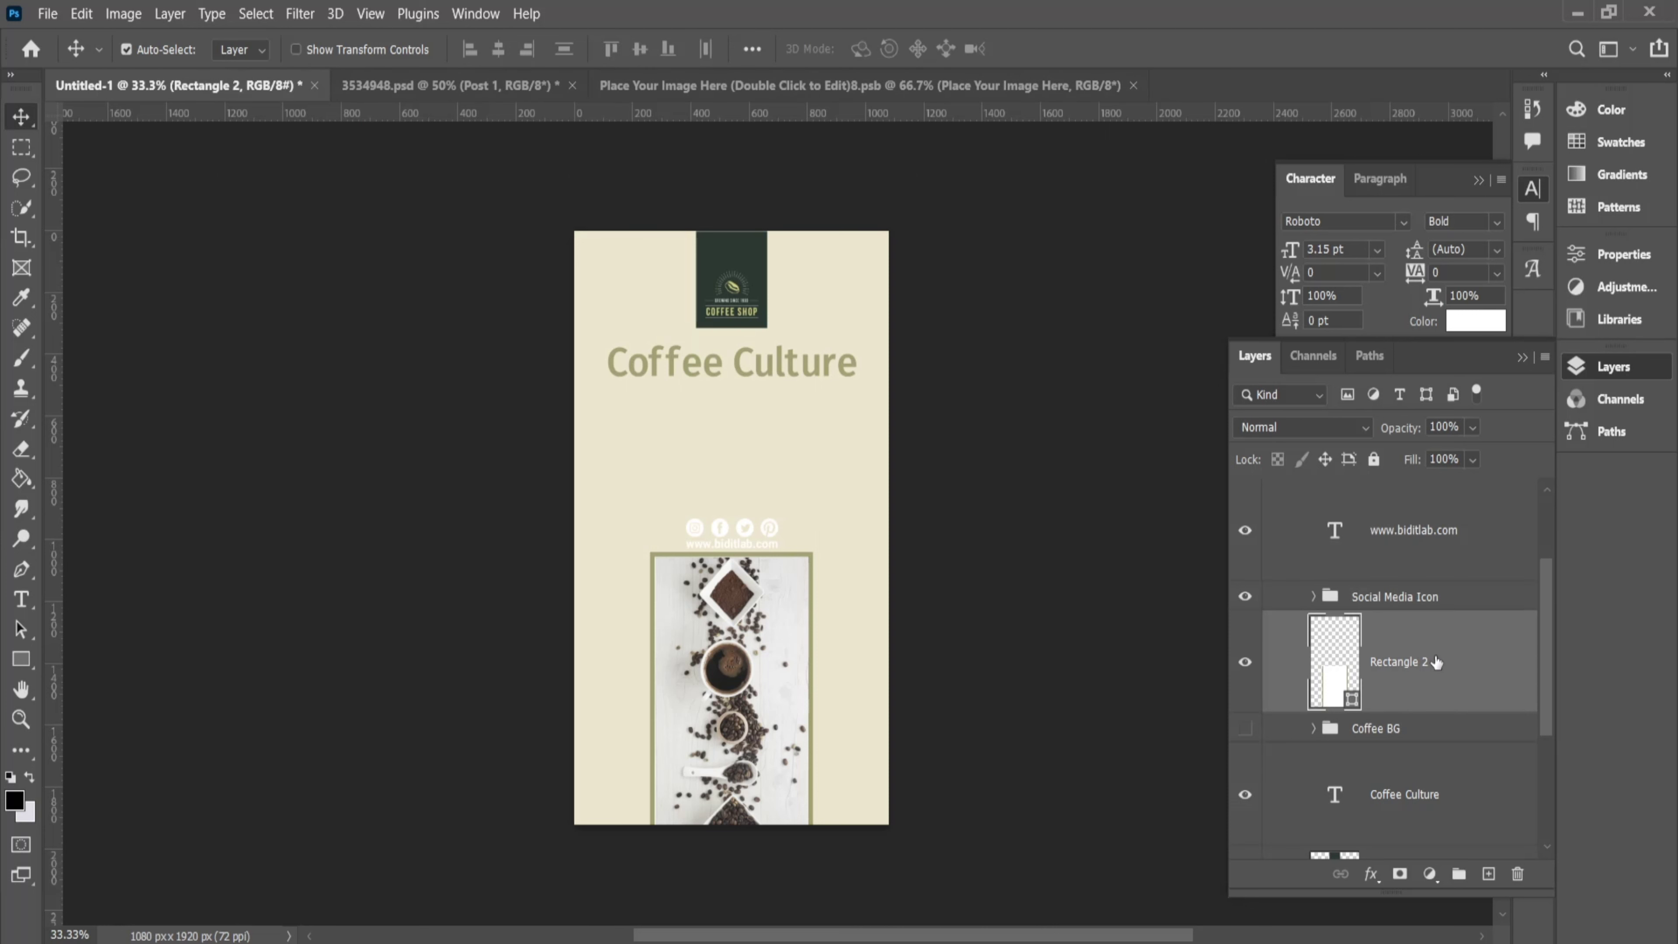
click(1243, 664)
Delete the Place Your Image Here photo layer and select the Rectangle 2 frame for transforming
scroll(1425, 660, down, 1)
scroll(1421, 687, down, 1)
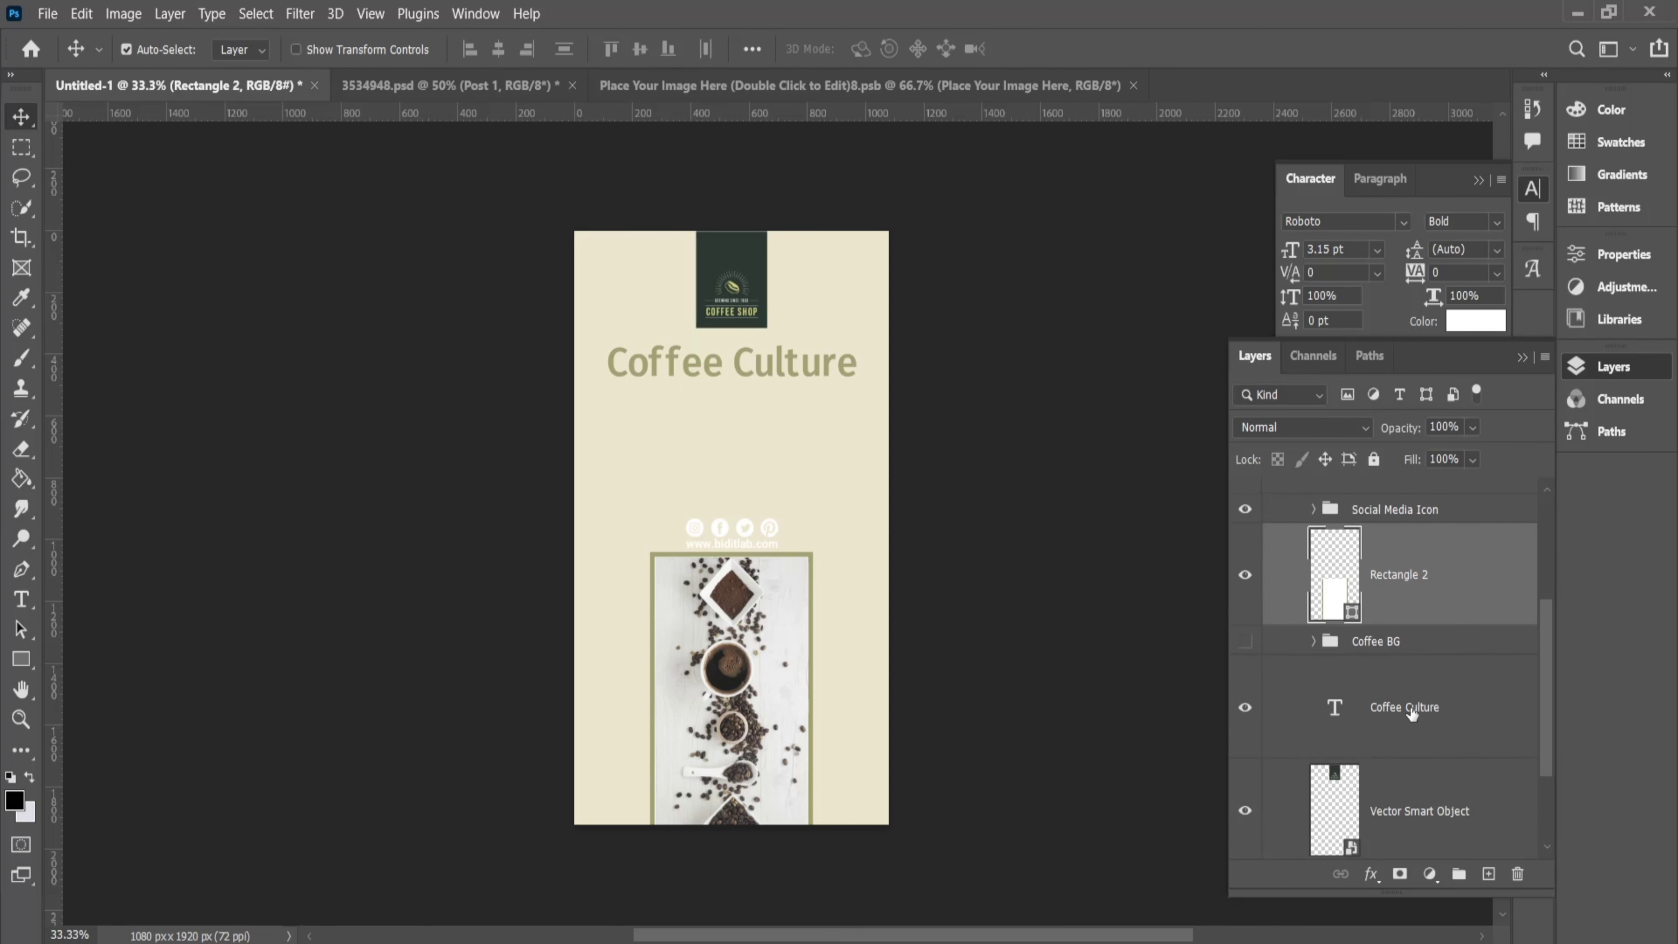
scroll(1412, 719, down, 1)
scroll(1416, 700, up, 2)
scroll(1416, 695, up, 1)
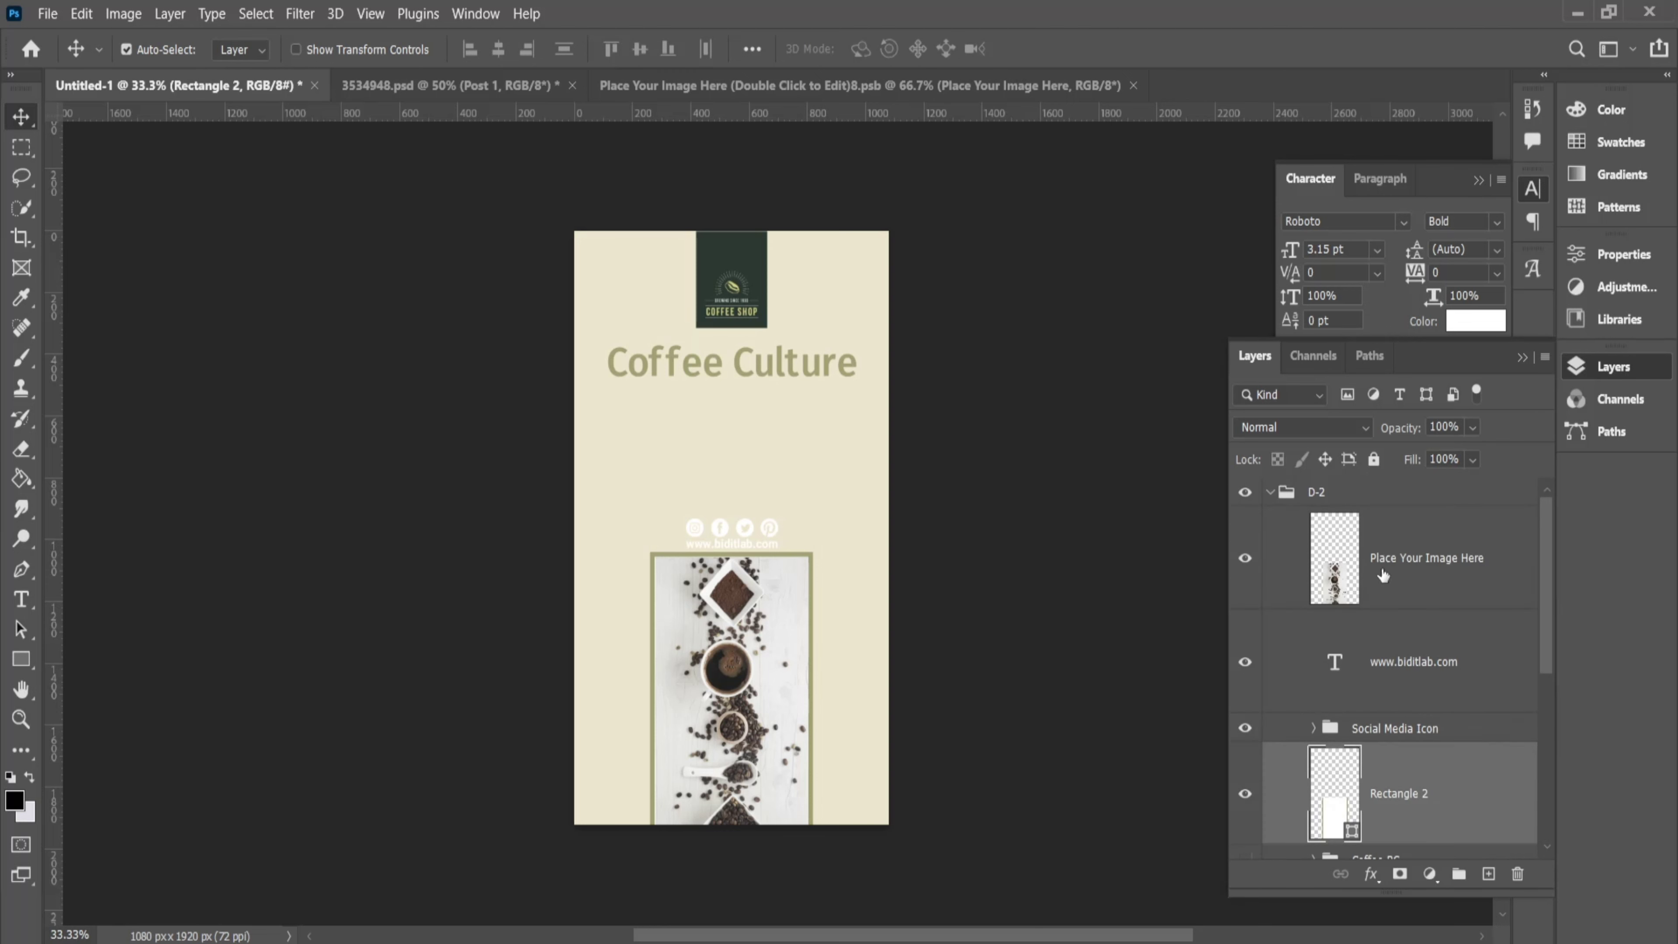
click(1412, 577)
click(1519, 874)
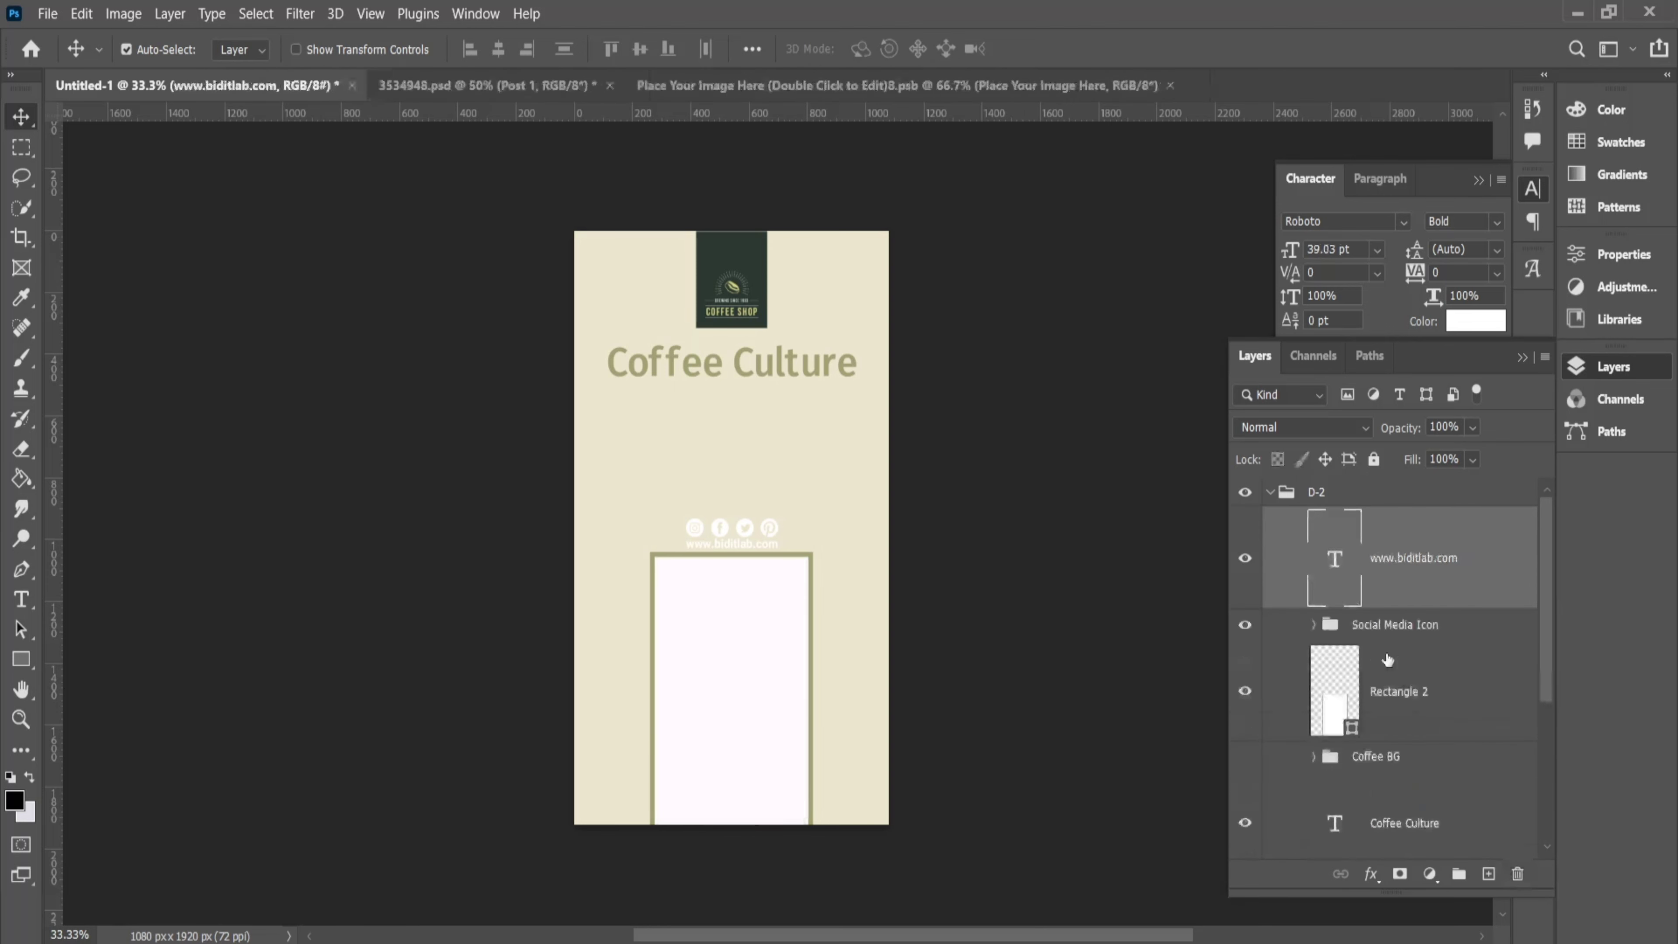
click(1444, 707)
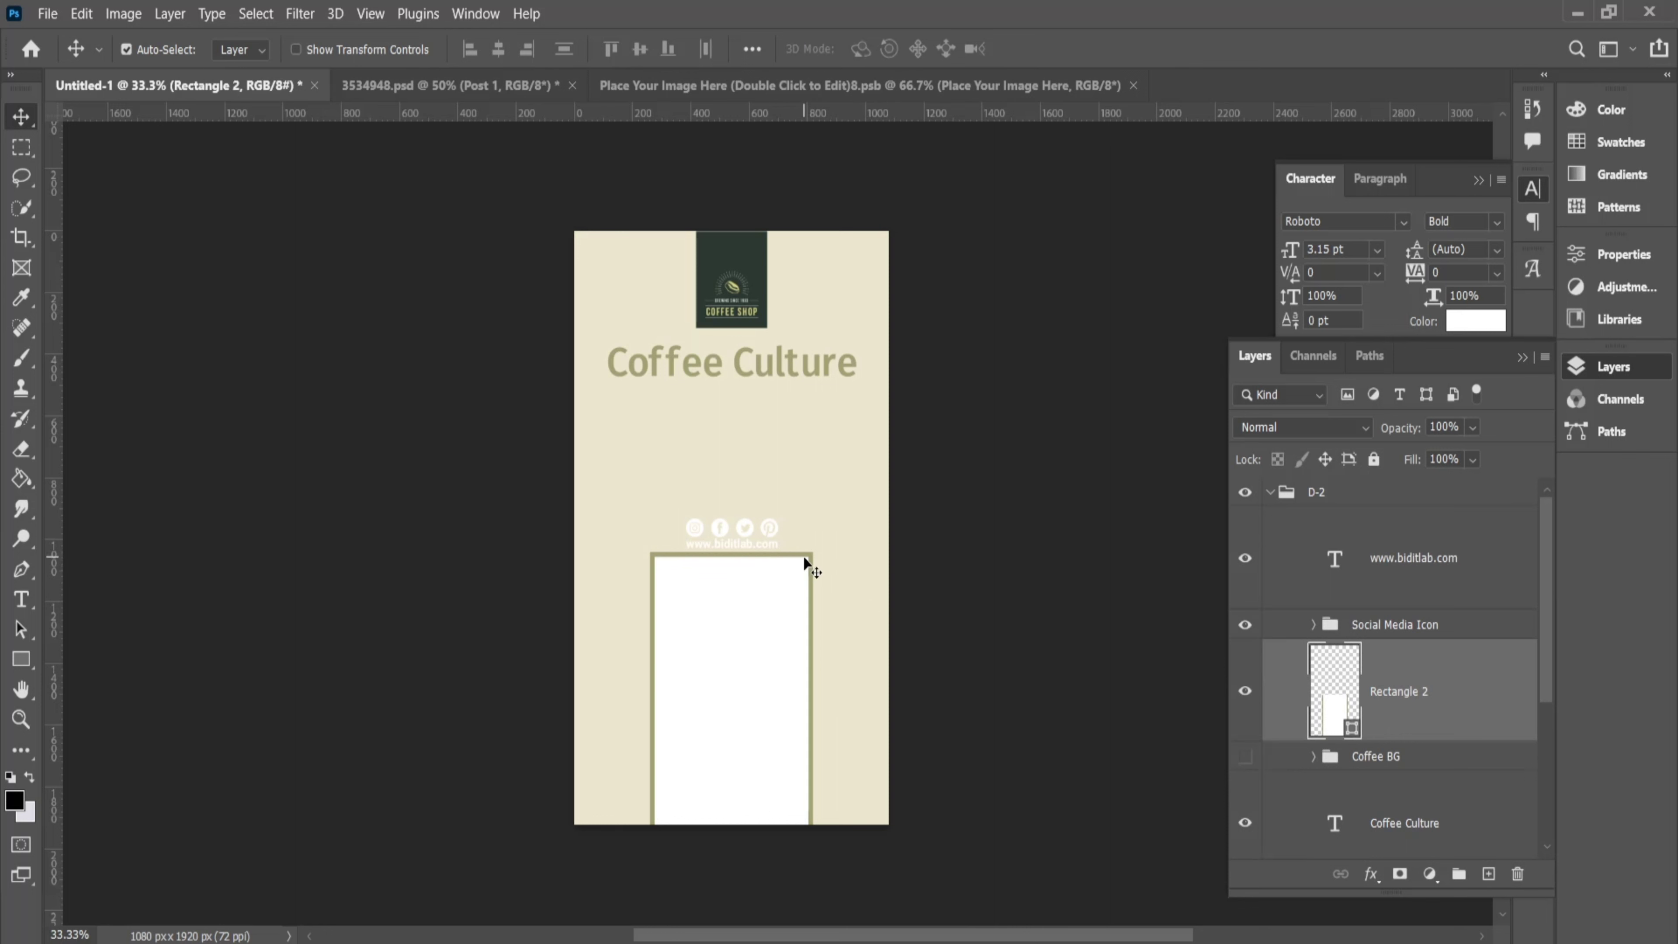
key(ctrl+t)
Rotate the frame to landscape and move it up under the title
mouse_move(796, 561)
mouse_down()
mouse_move(811, 456)
mouse_move(898, 719)
mouse_move(929, 699)
mouse_move(856, 666)
mouse_move(817, 503)
mouse_move(856, 482)
mouse_up()
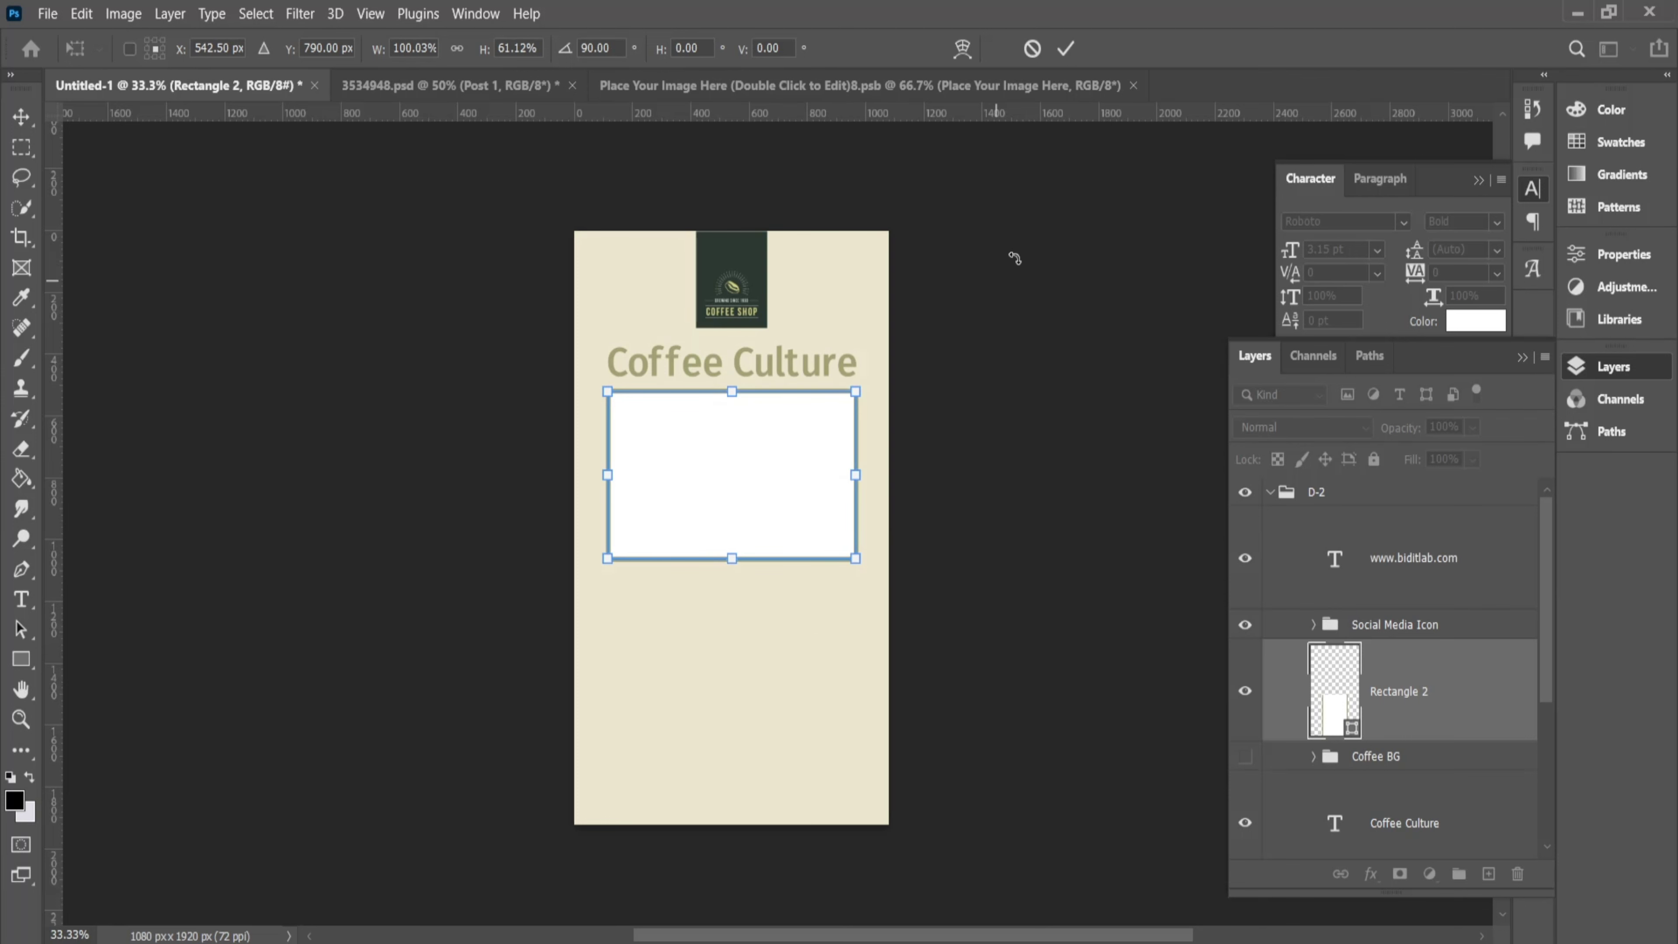
click(1066, 48)
scroll(807, 494, up, 1)
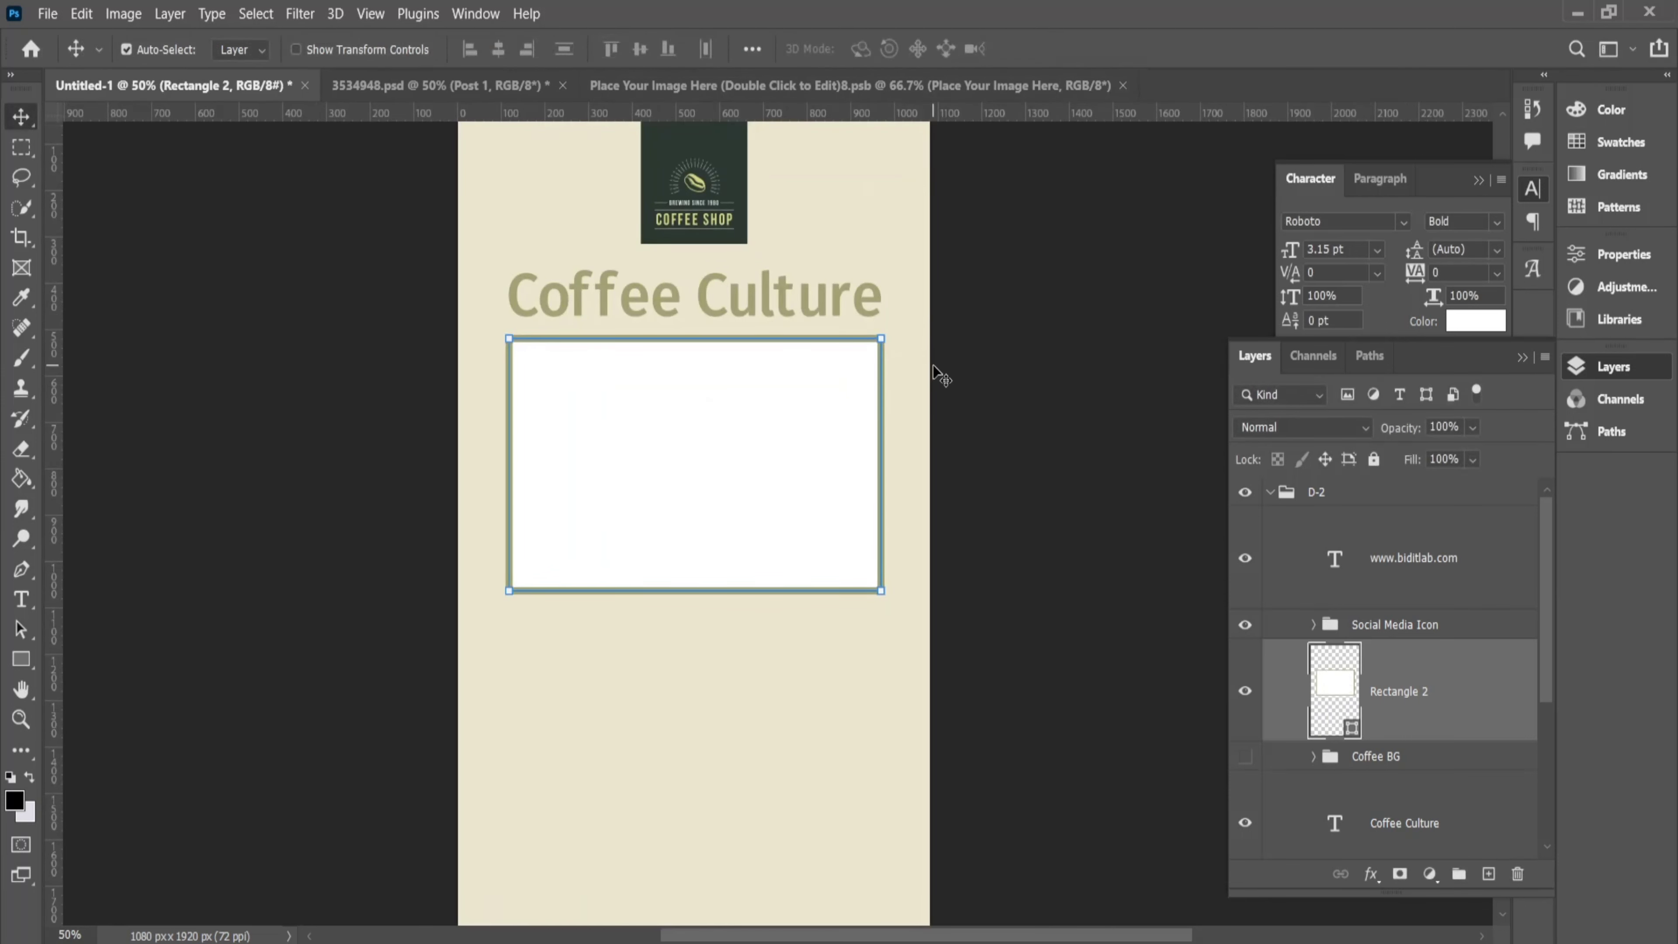
scroll(1418, 658, down, 1)
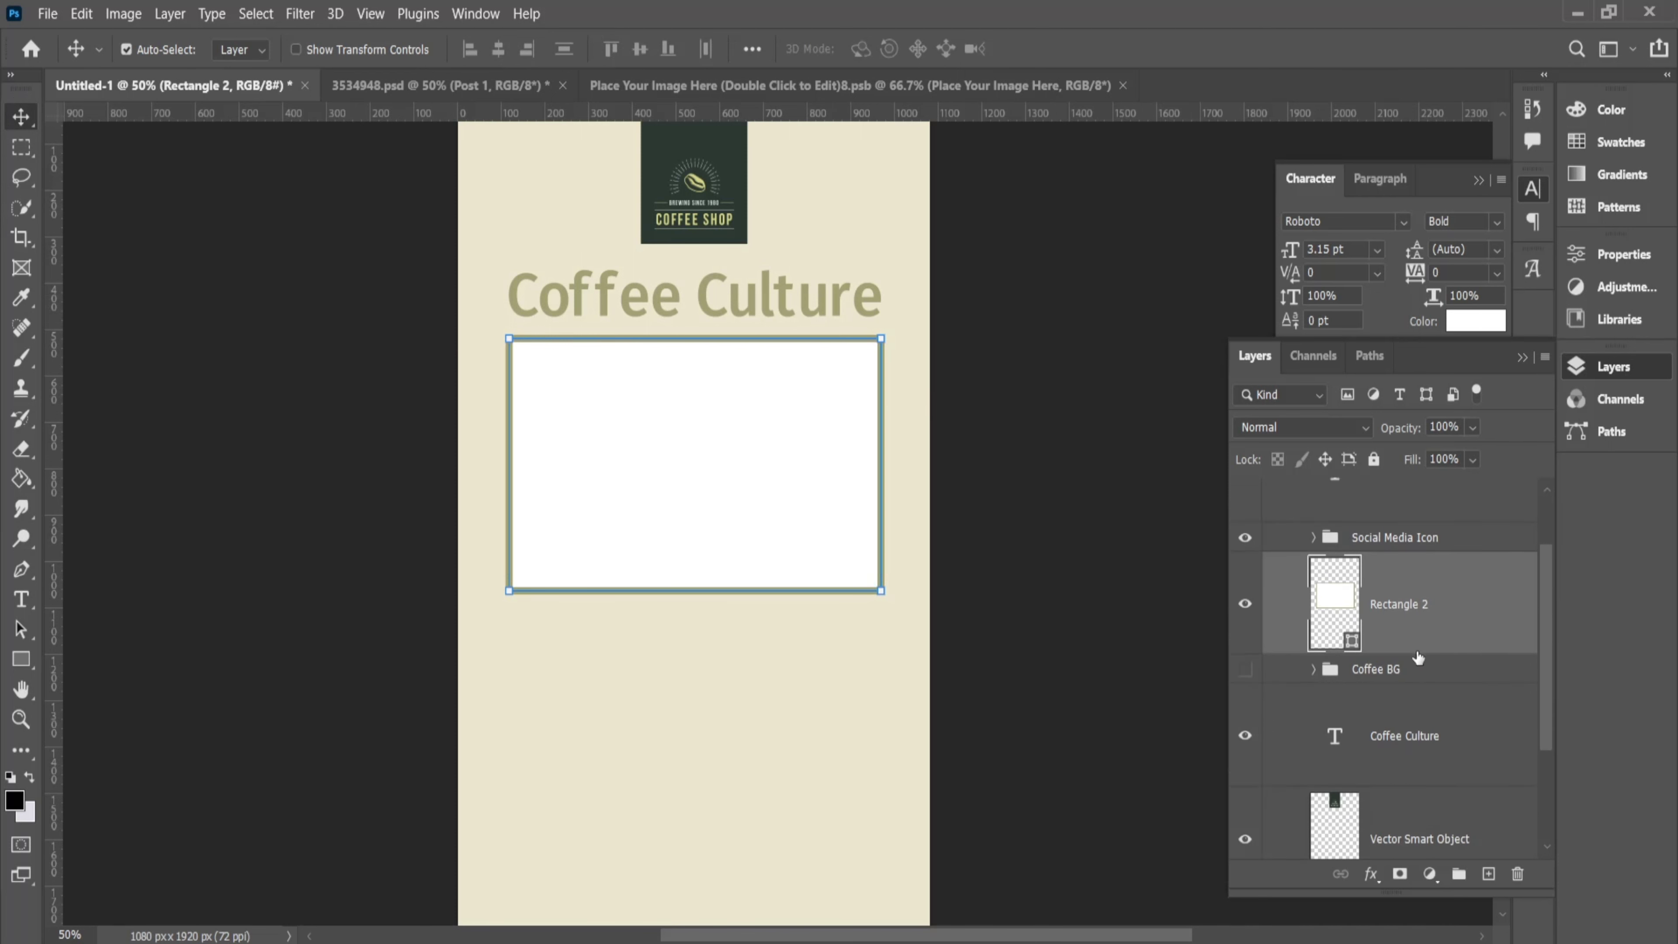
Hide the frame and move the Social Media Icon group and website text to the page bottom
click(1244, 605)
click(750, 545)
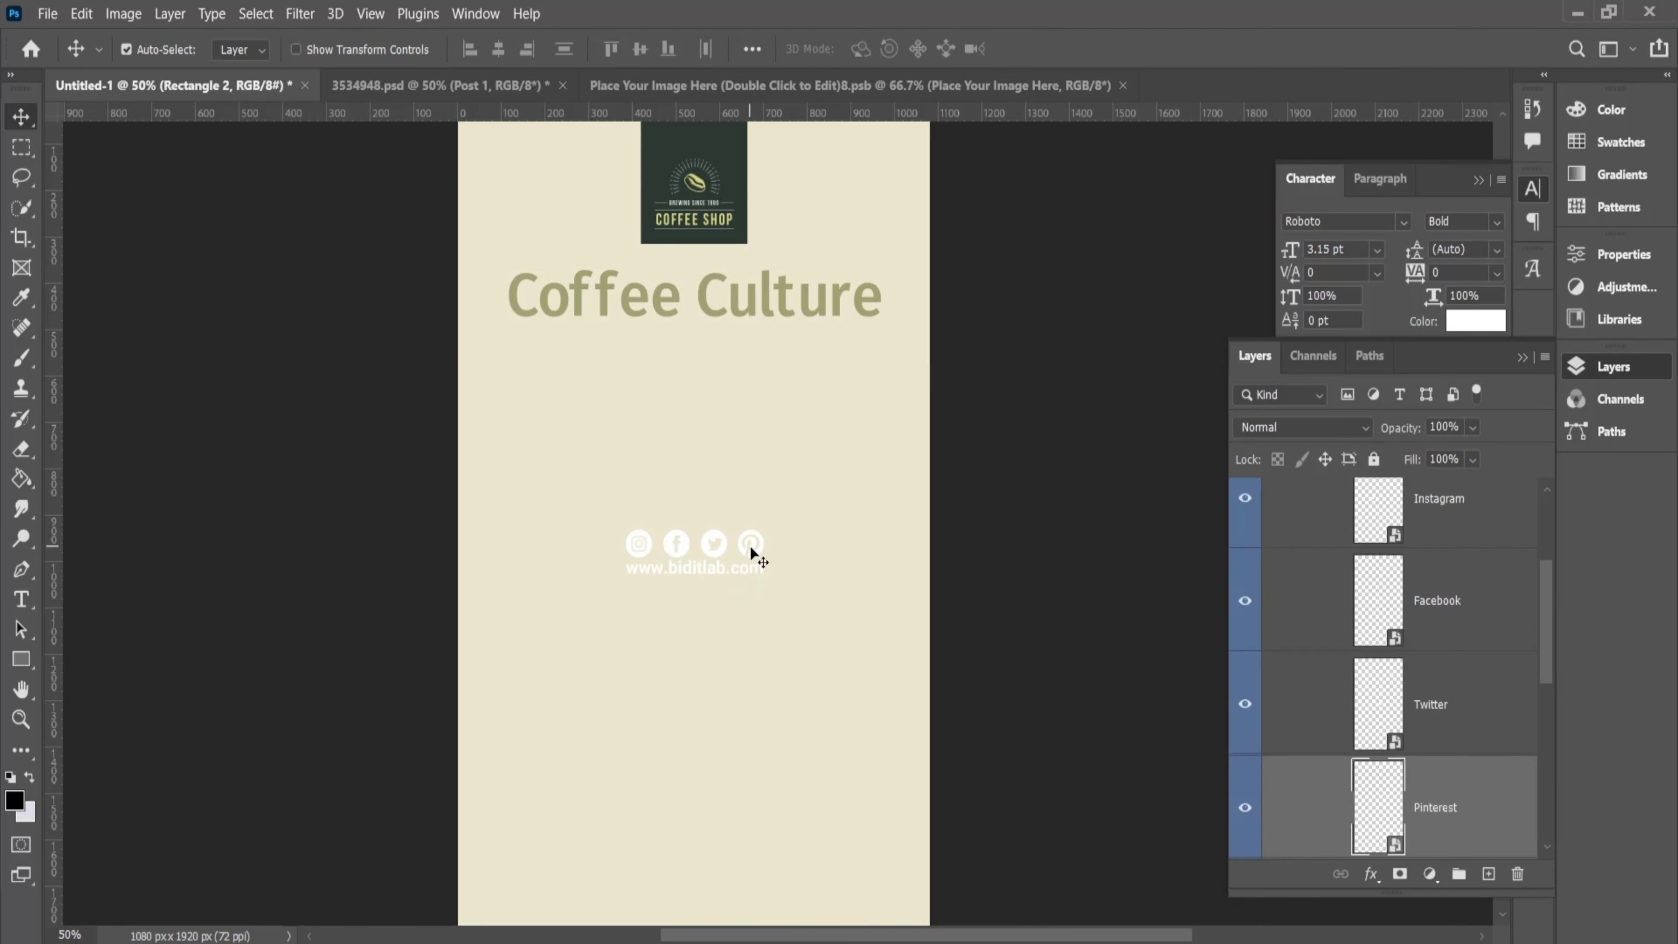
click(1311, 556)
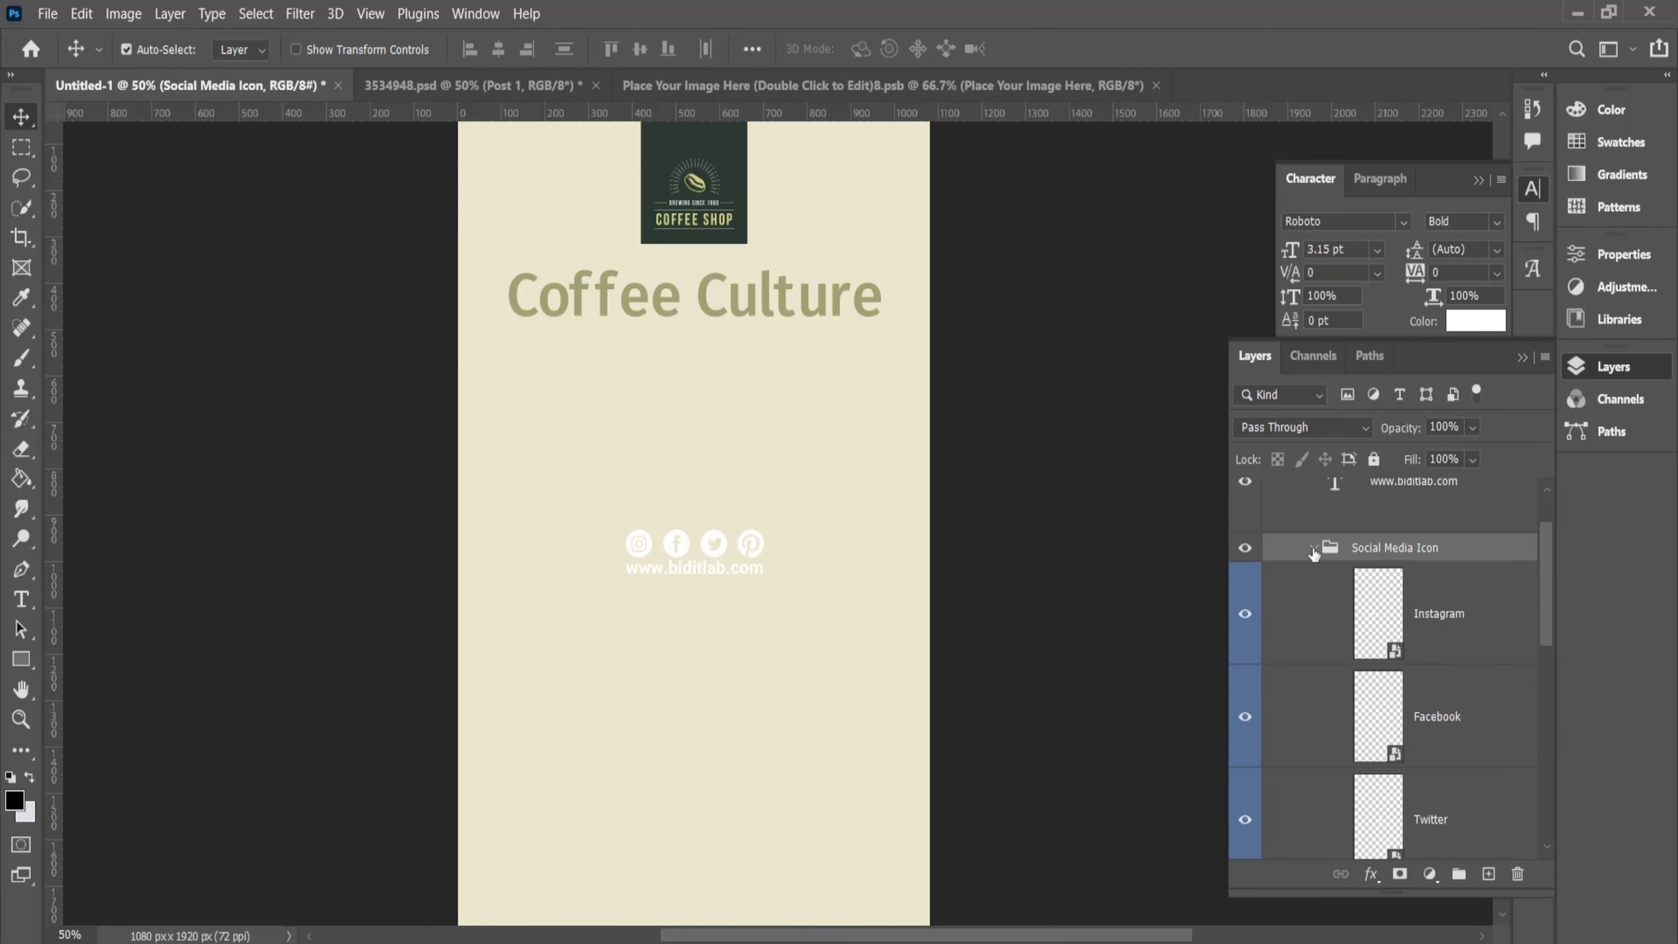
key(ctrl+t)
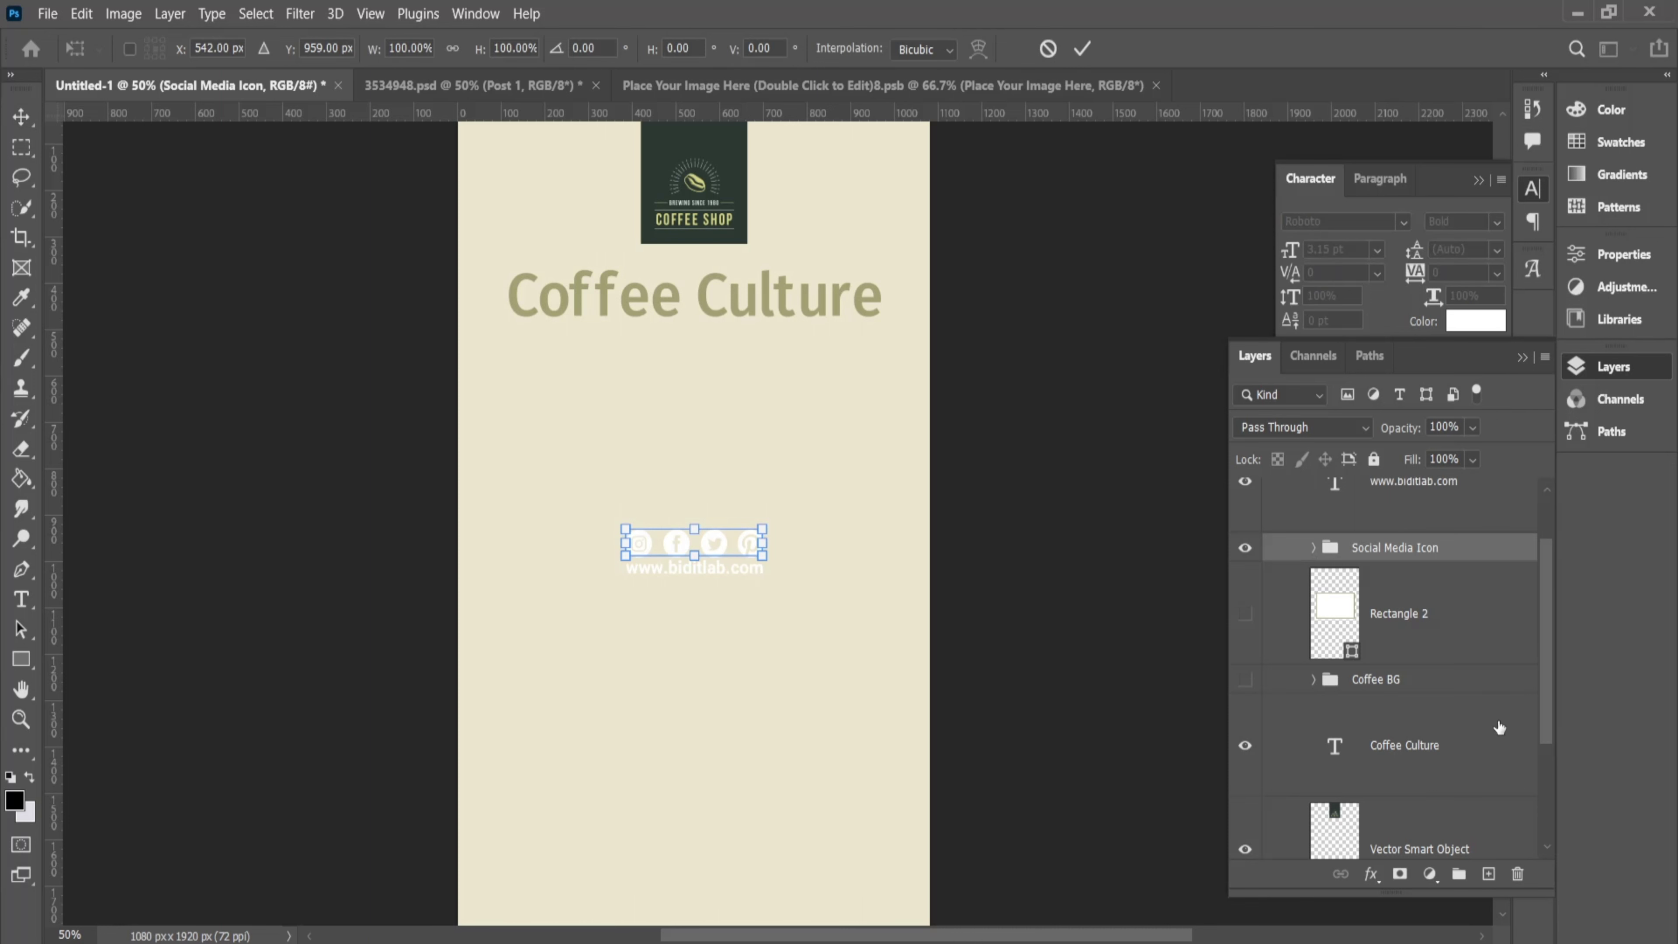
scroll(1413, 615, up, 2)
key(Return)
shift+click(1412, 554)
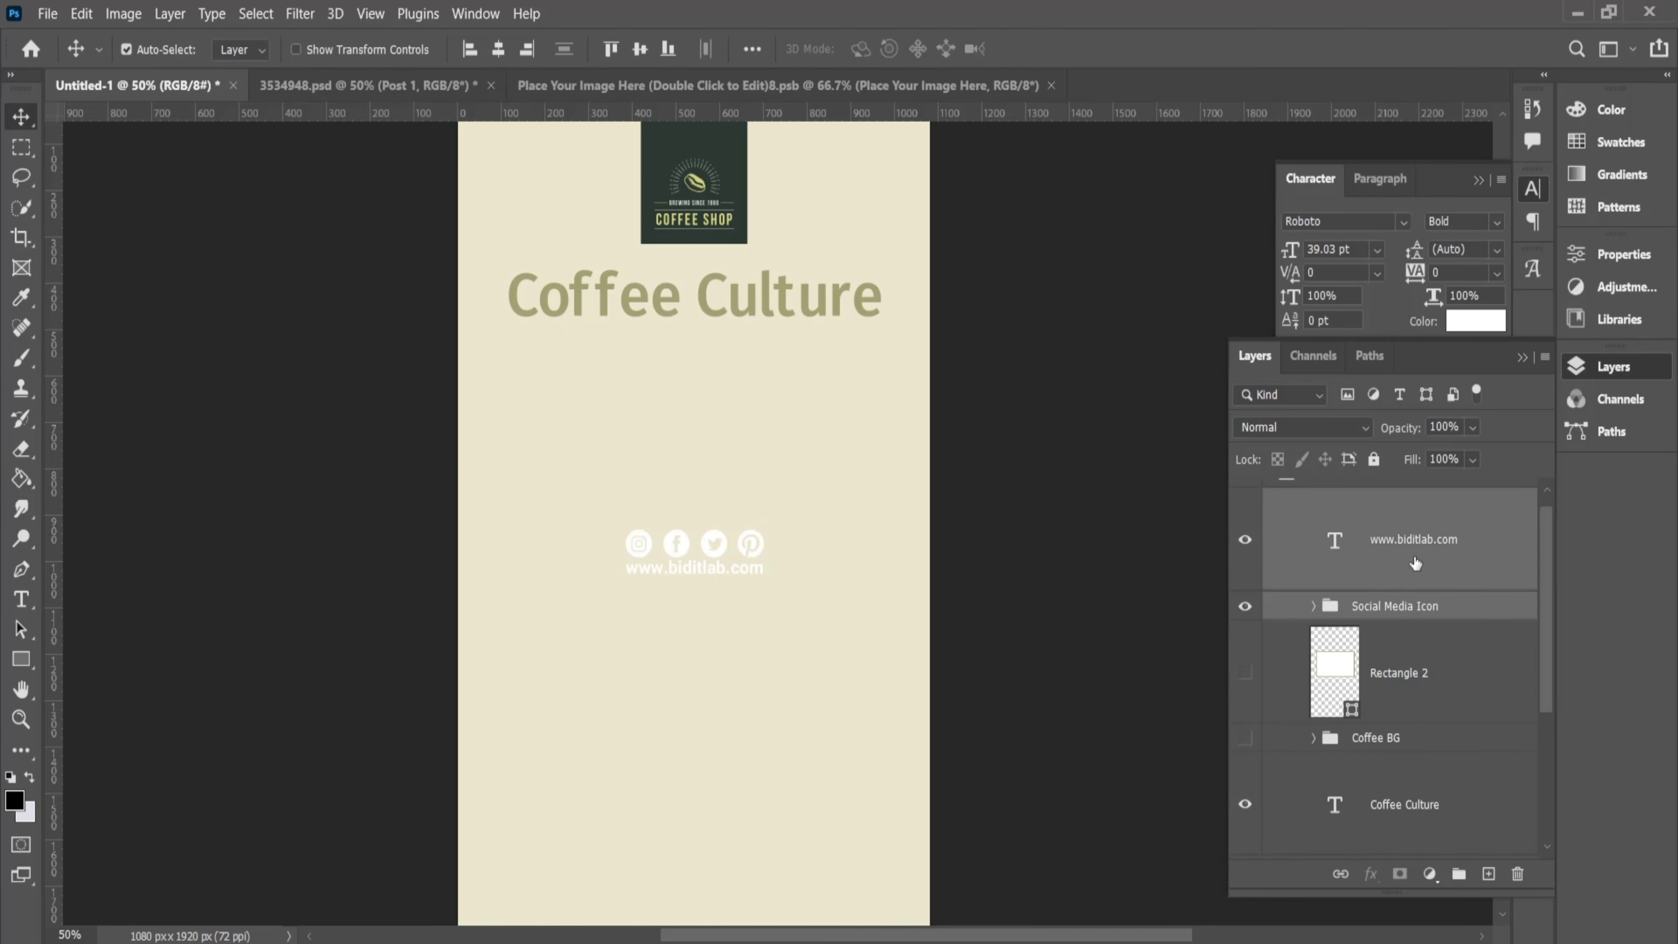
key(ctrl+t)
drag(727, 552, 717, 873)
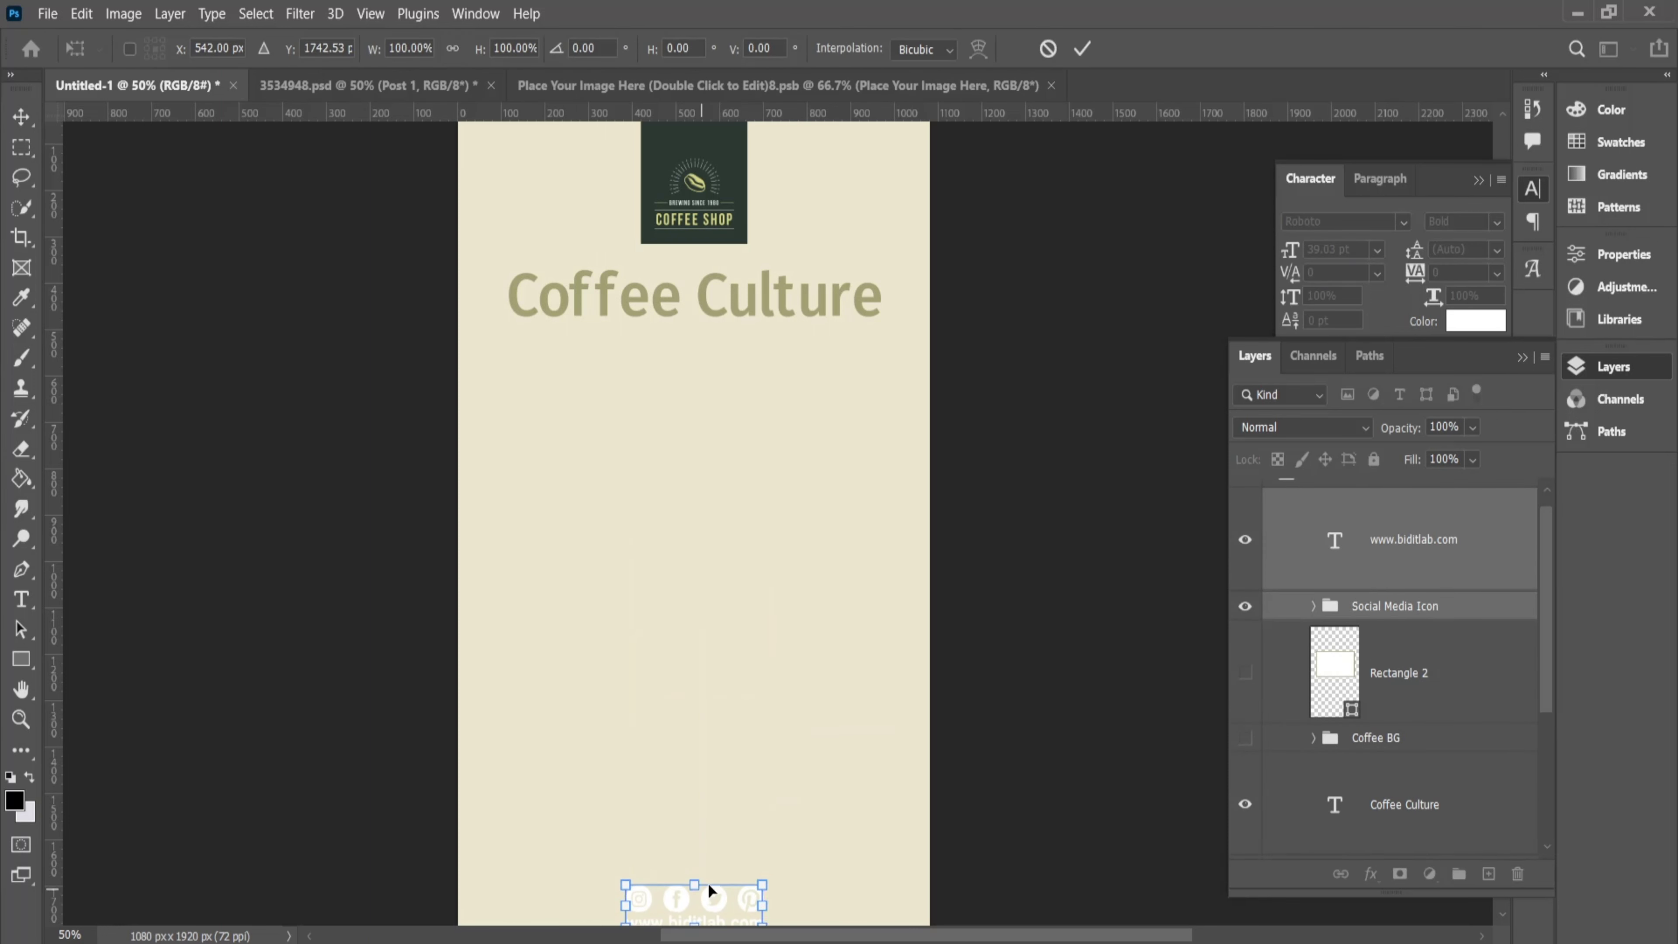
scroll(792, 695, down, 1)
scroll(792, 694, down, 1)
drag(749, 832, 749, 851)
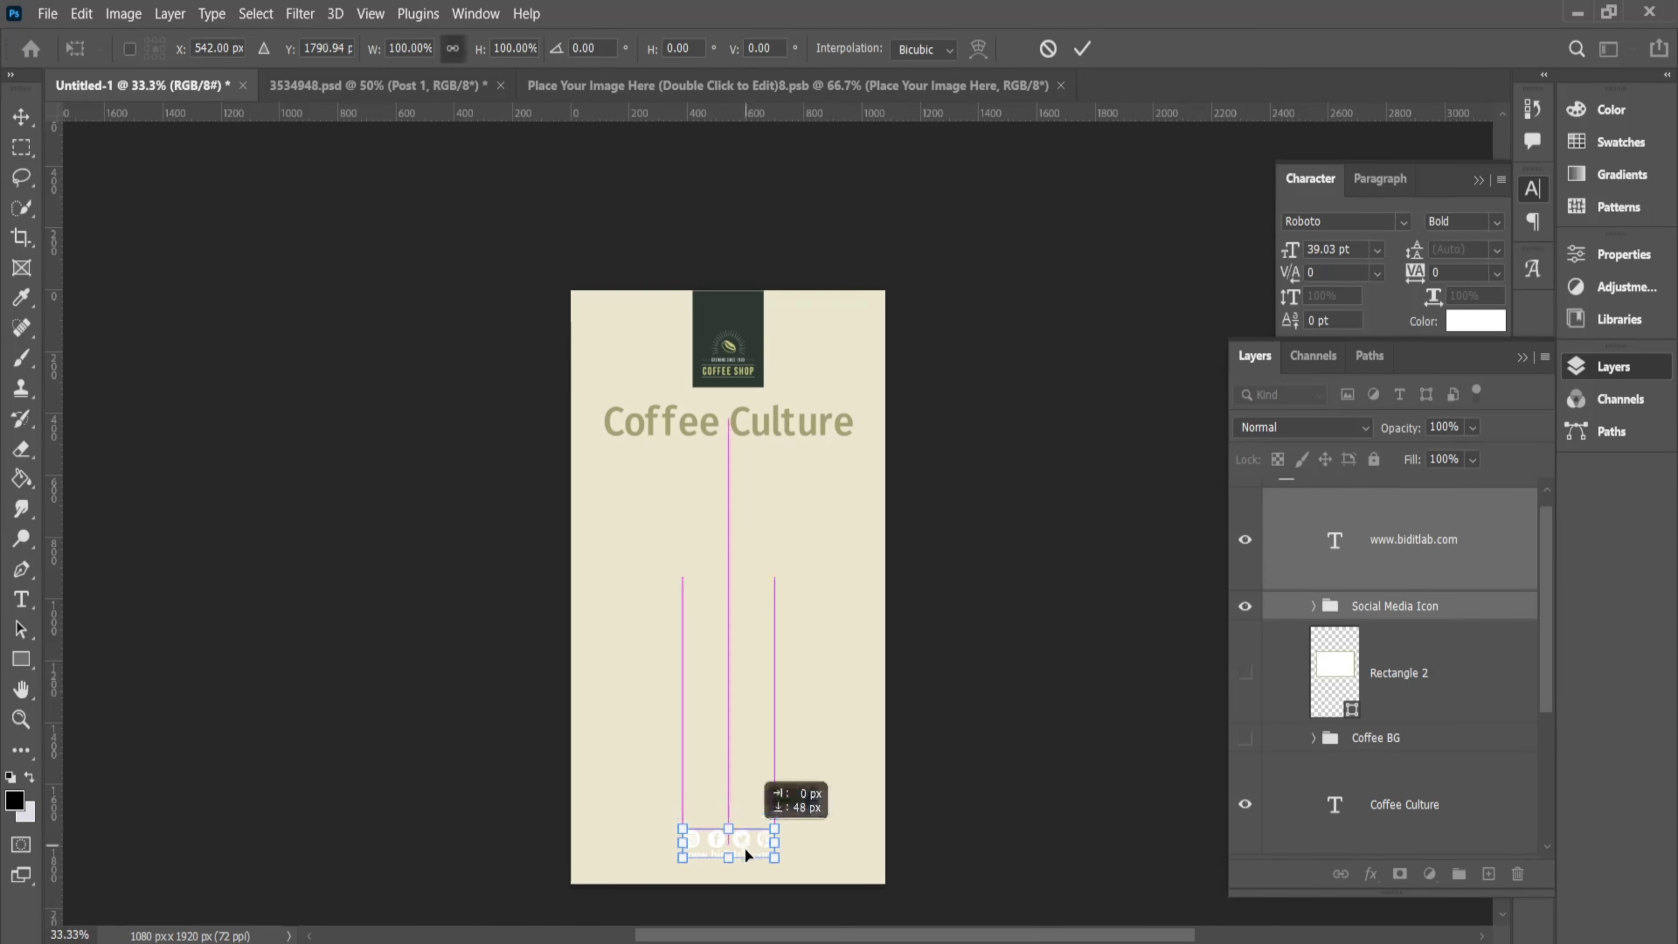
click(1081, 48)
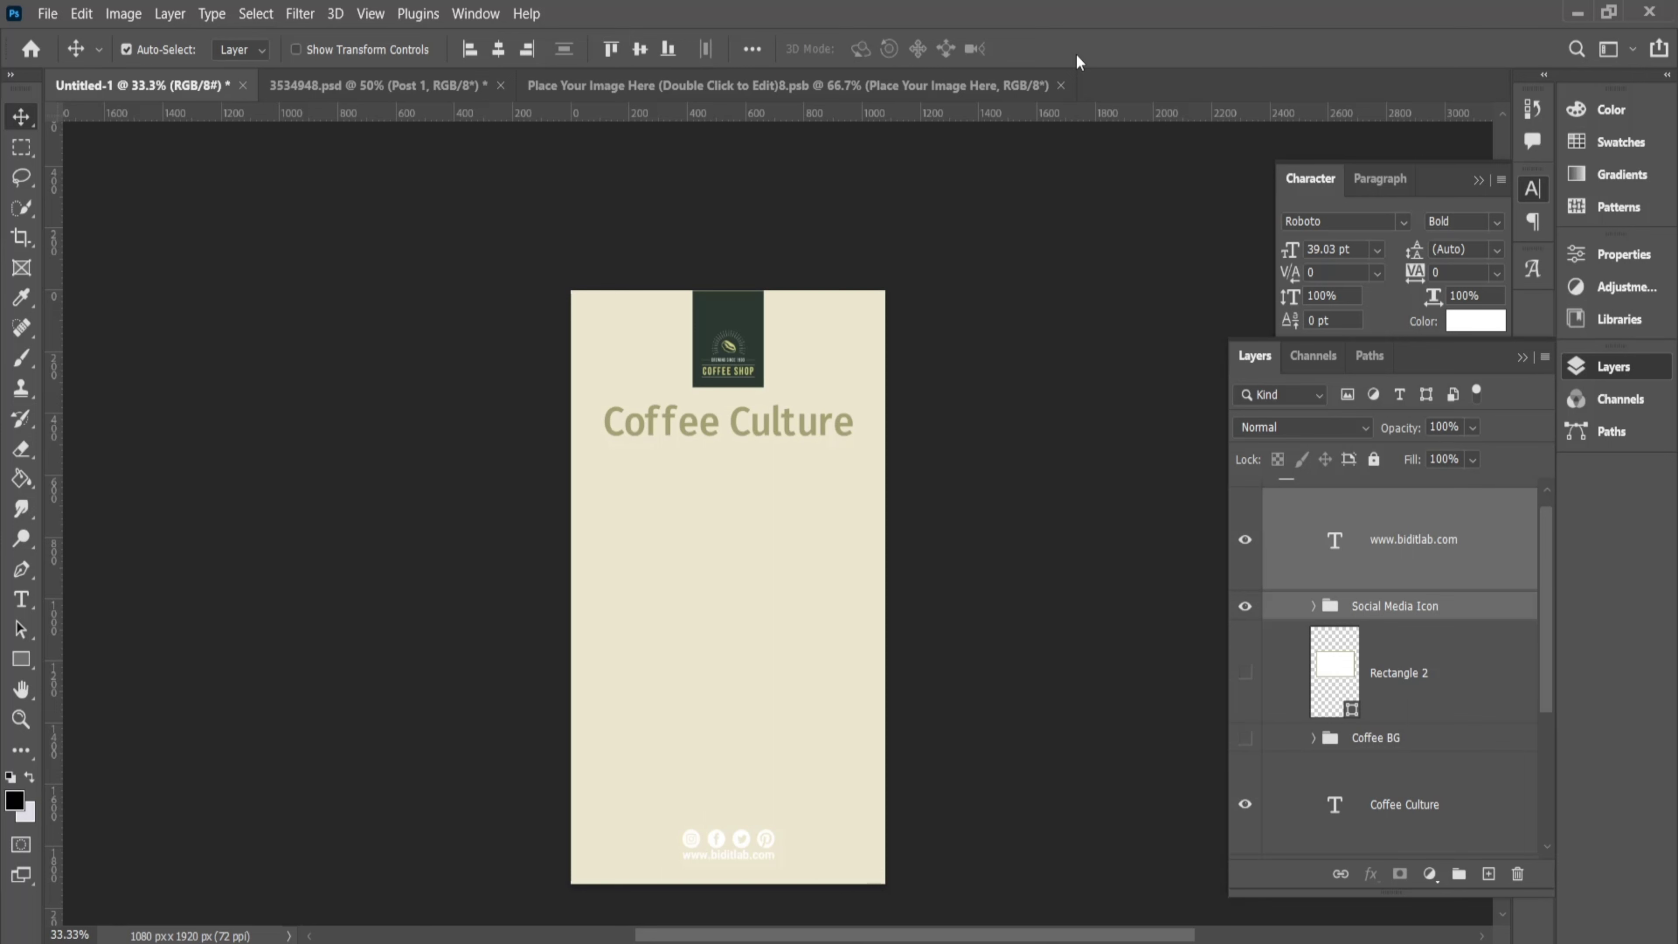
Nudge the social icons a little lower on the page
scroll(766, 816, up, 1)
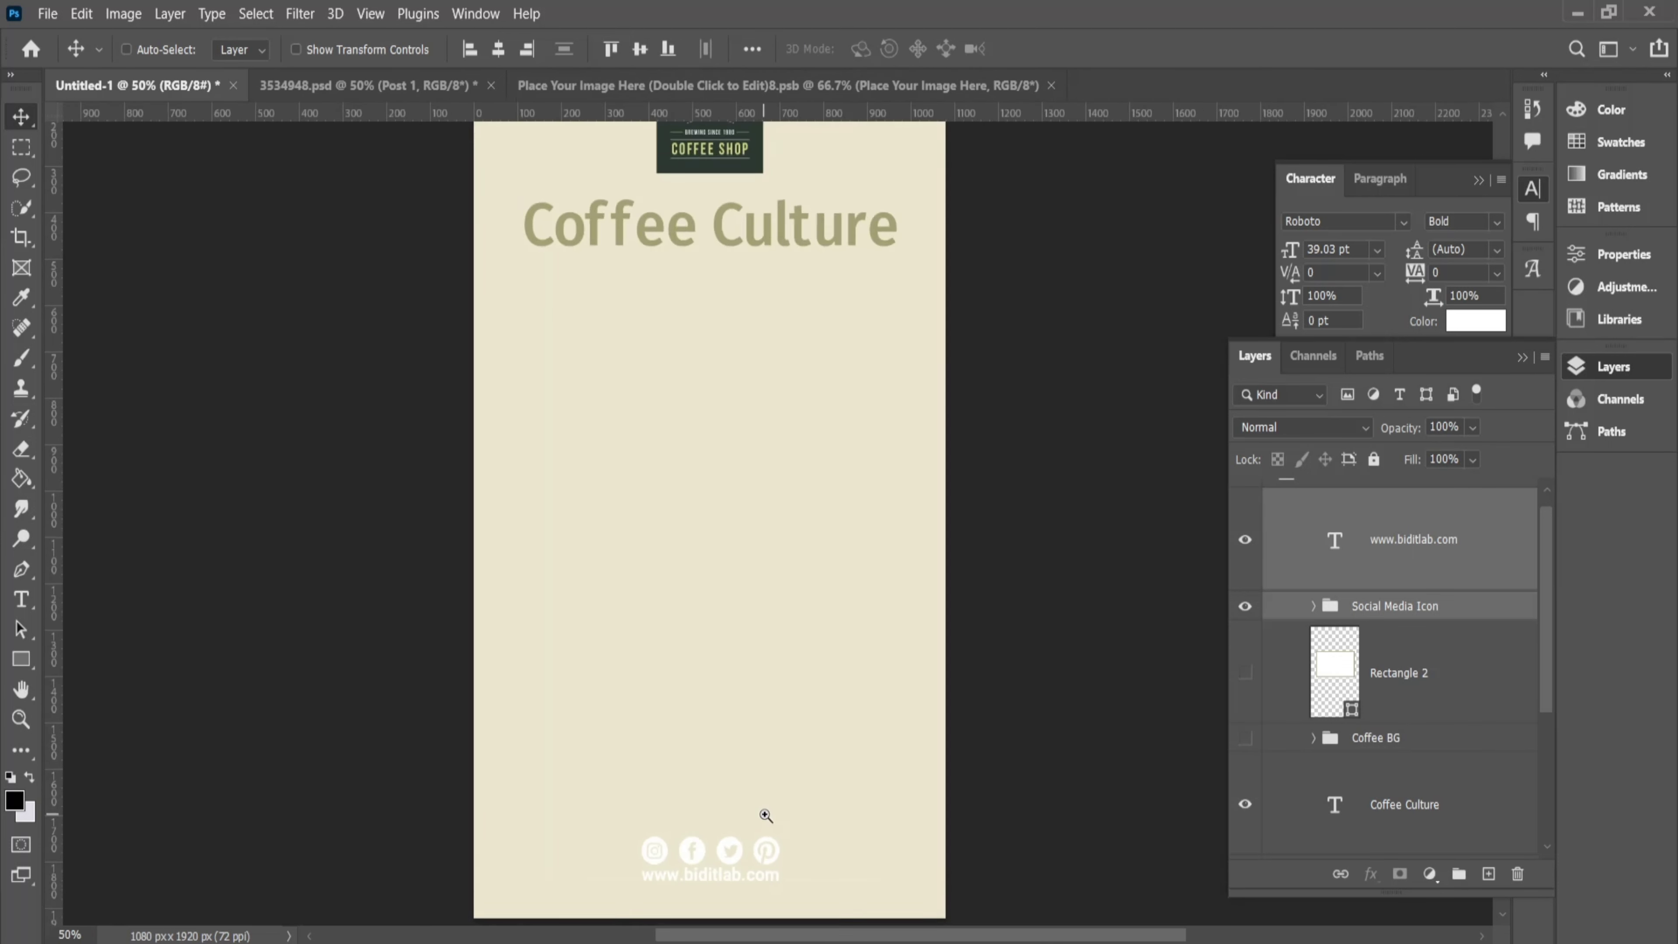
scroll(764, 813, up, 1)
drag(764, 813, 879, 400)
key(ctrl+t)
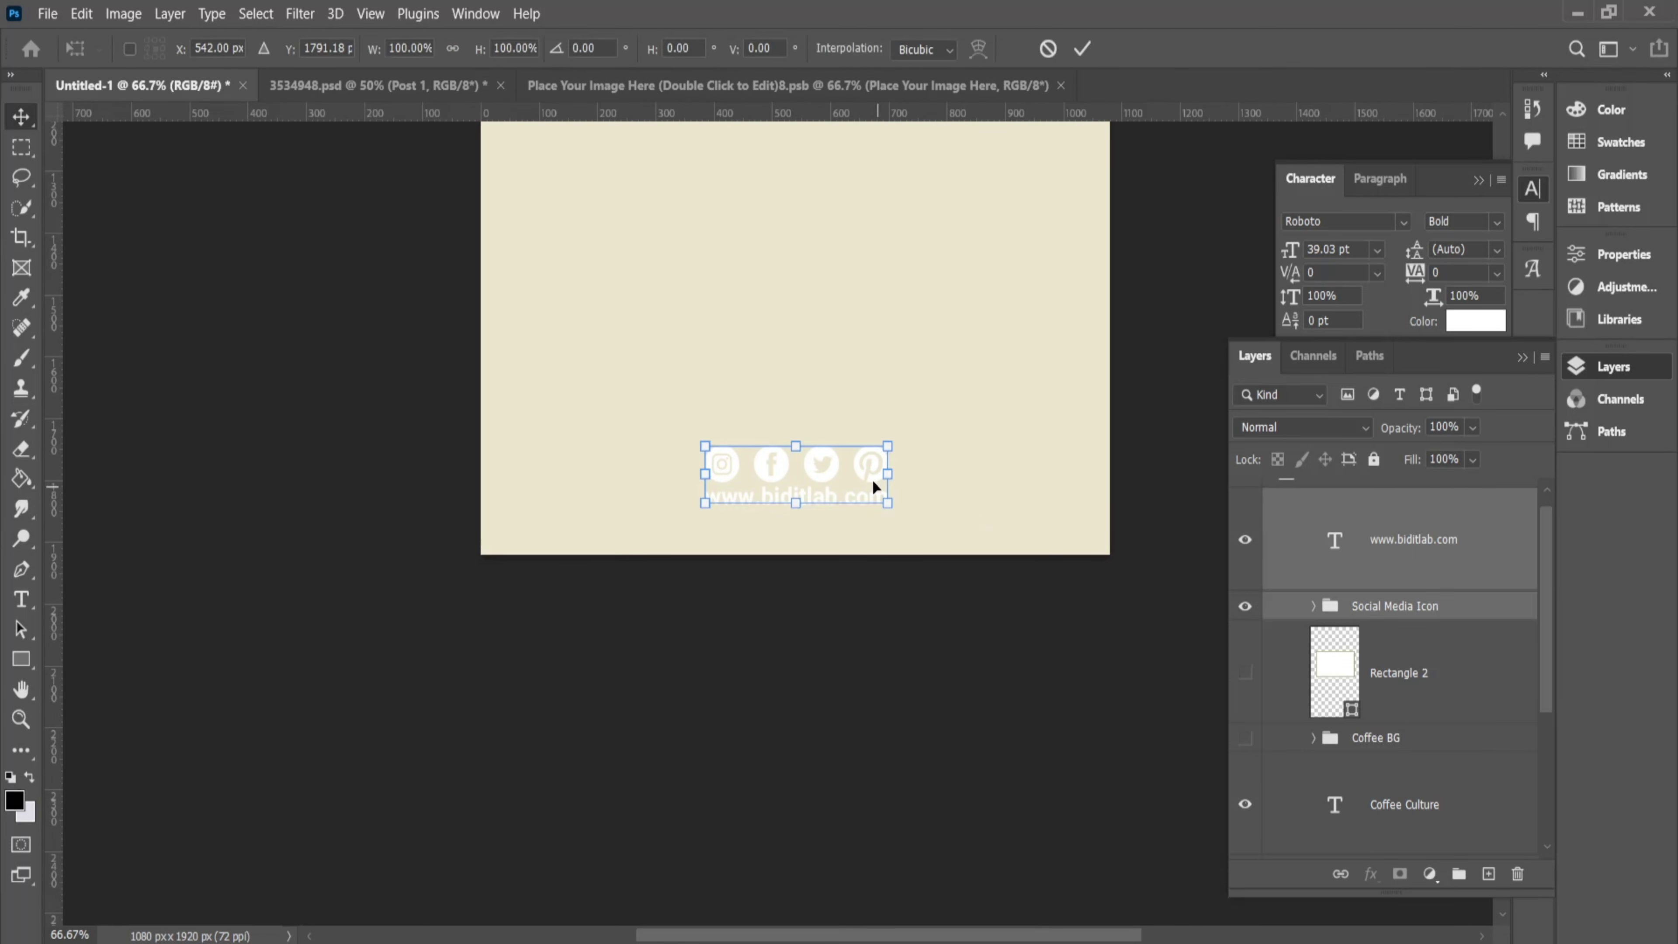
drag(872, 480, 869, 487)
click(1081, 48)
Enlarge the coffee shop logo and centre it along the top edge
ctrl+alt+click(897, 381)
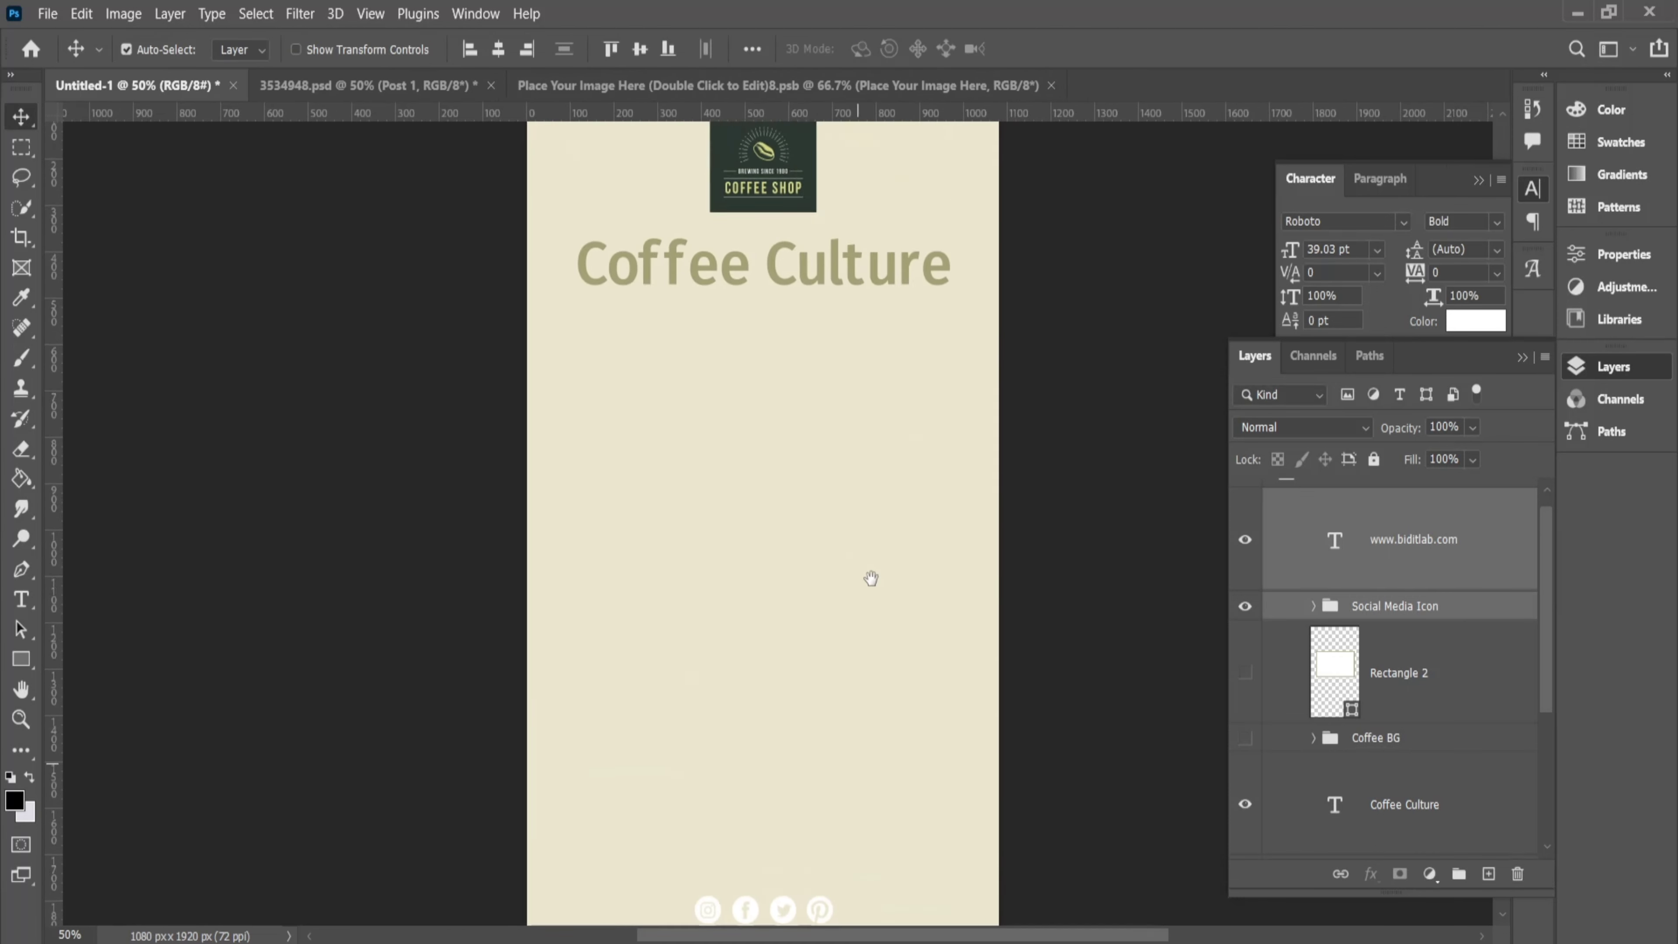
ctrl+alt+click(869, 577)
drag(875, 561, 903, 384)
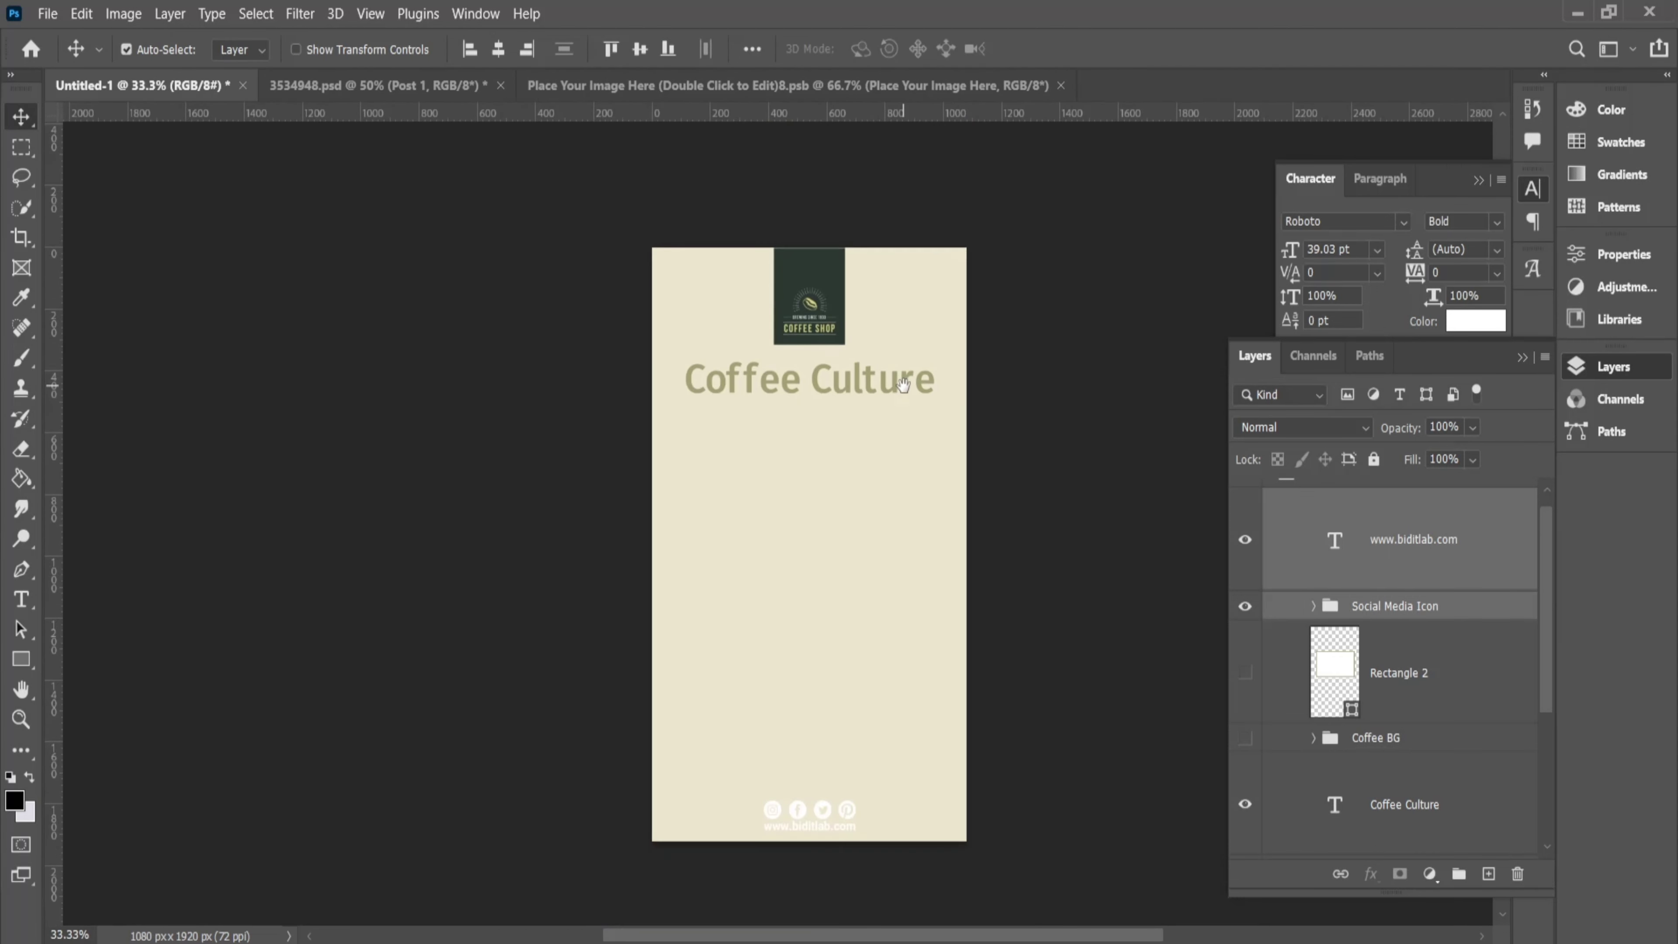
key(ctrl+v)
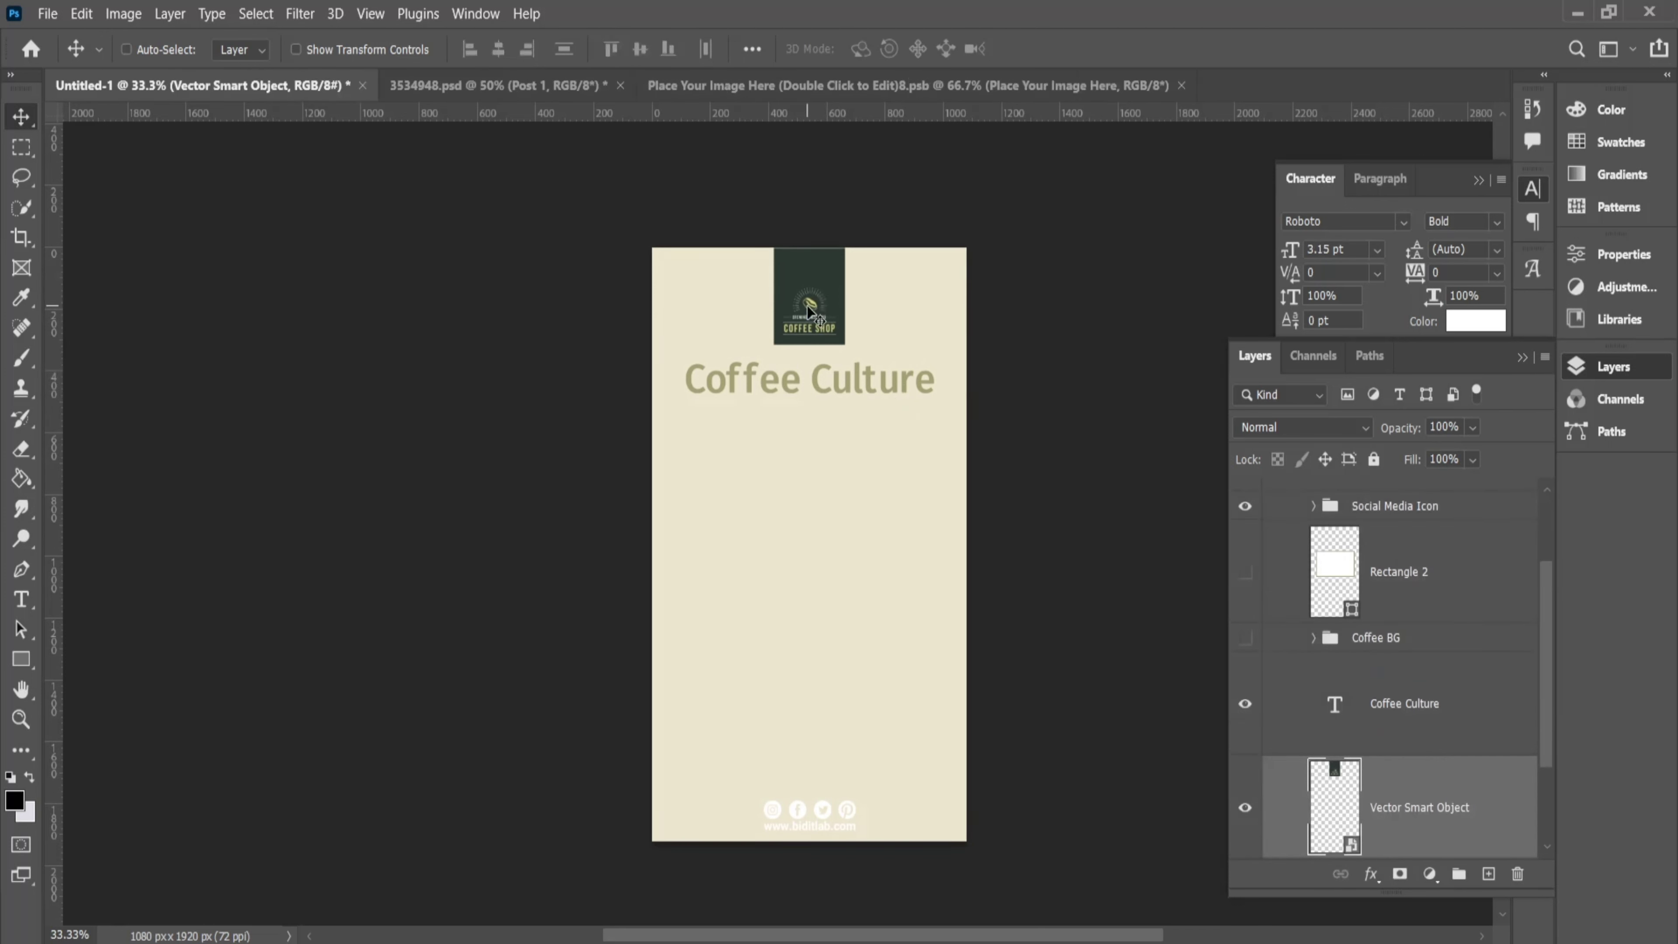
drag(810, 344, 810, 376)
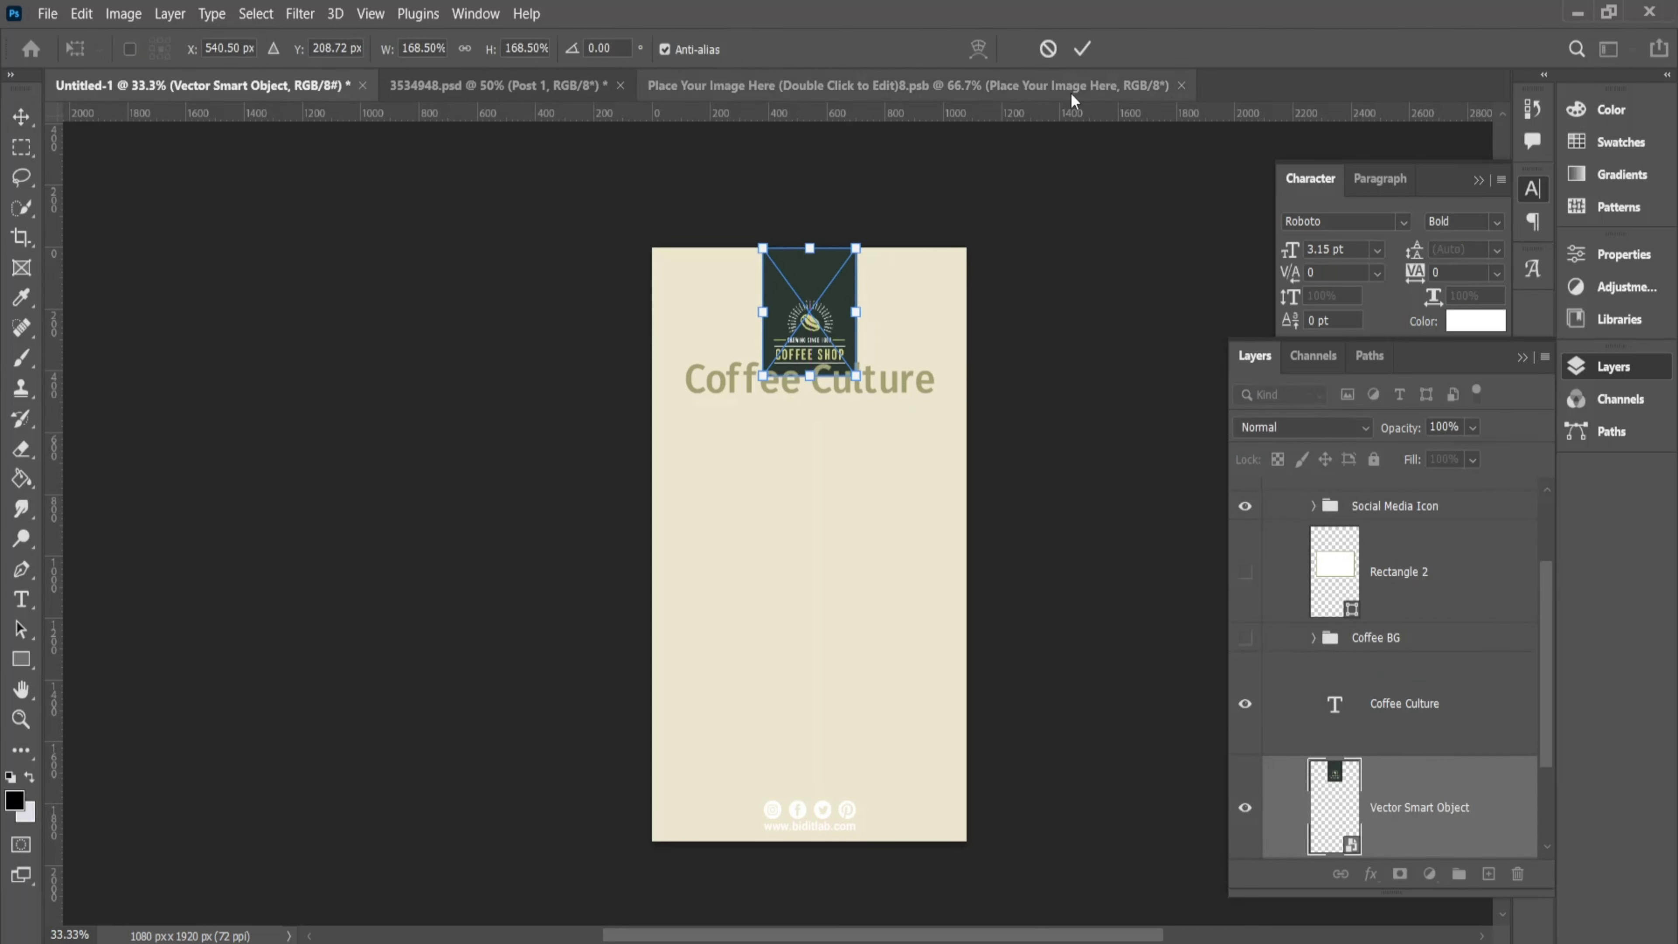
drag(828, 315, 839, 316)
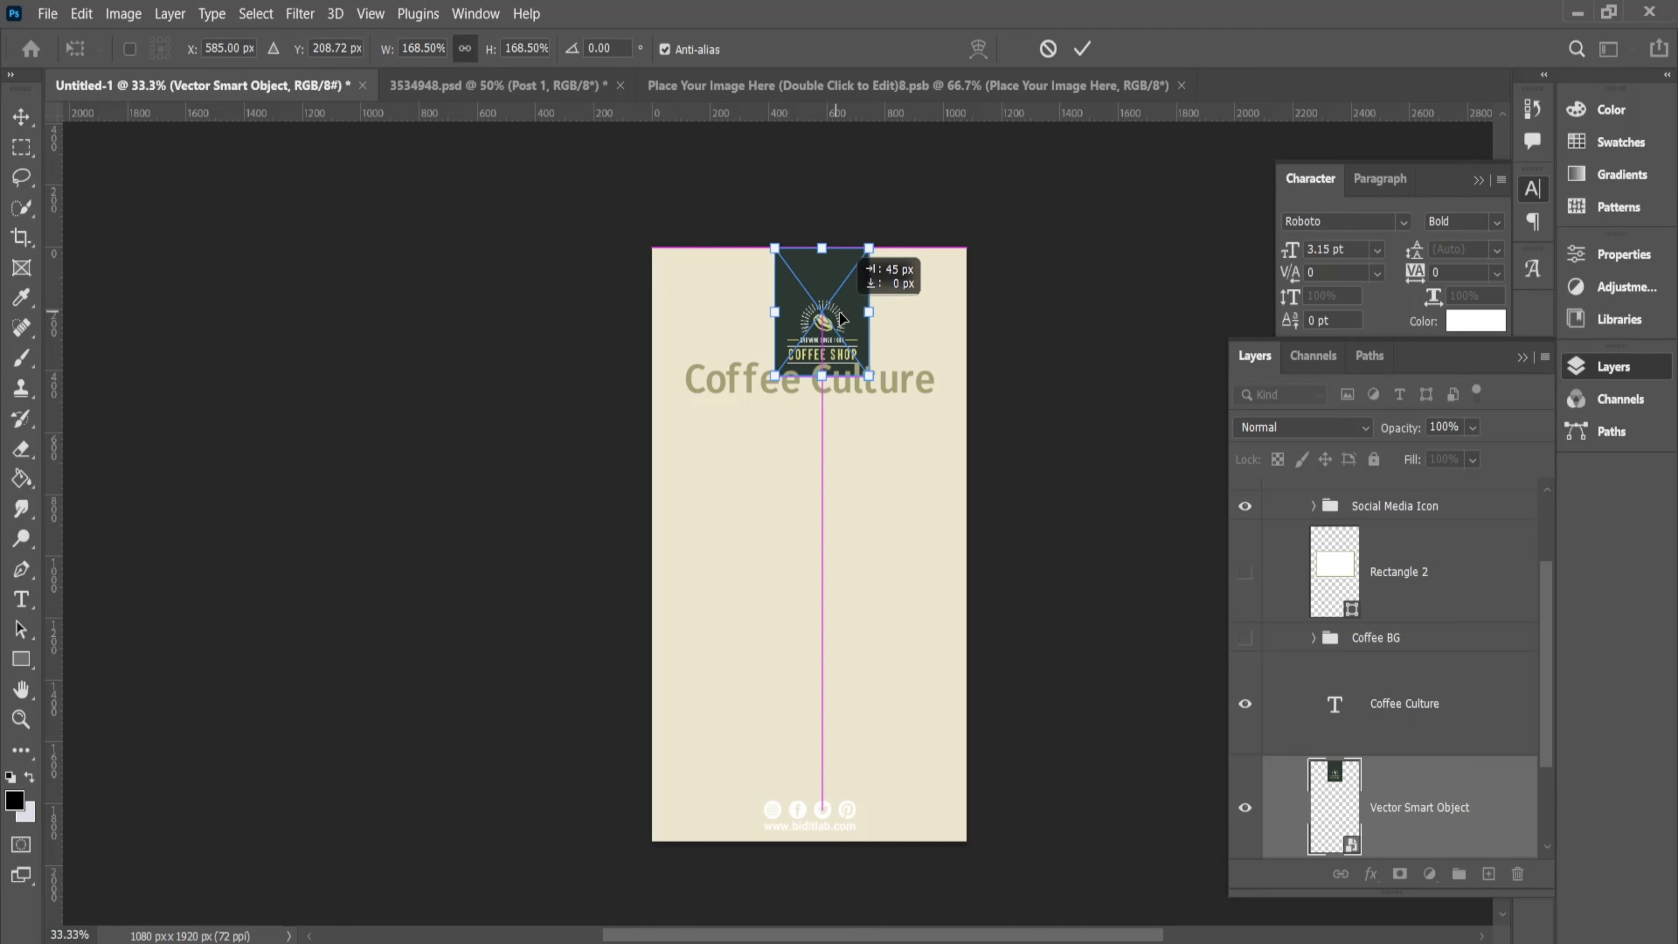
drag(837, 316, 860, 324)
click(1084, 51)
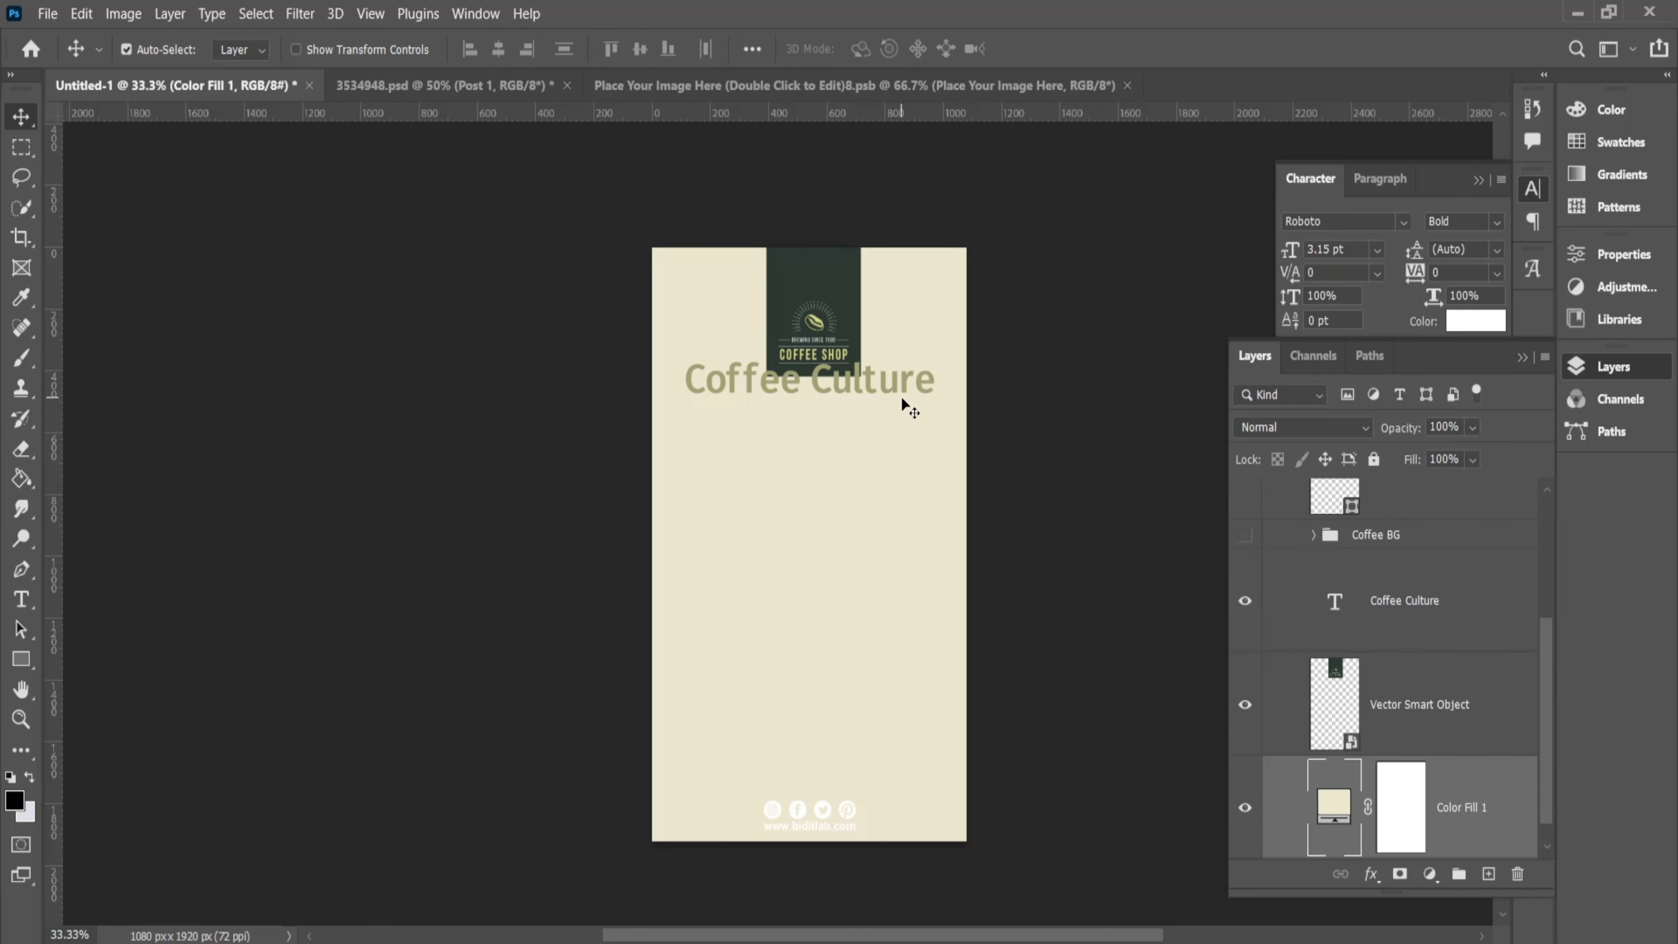
Move the Coffee Culture heading lower, then delete it
drag(902, 387, 893, 413)
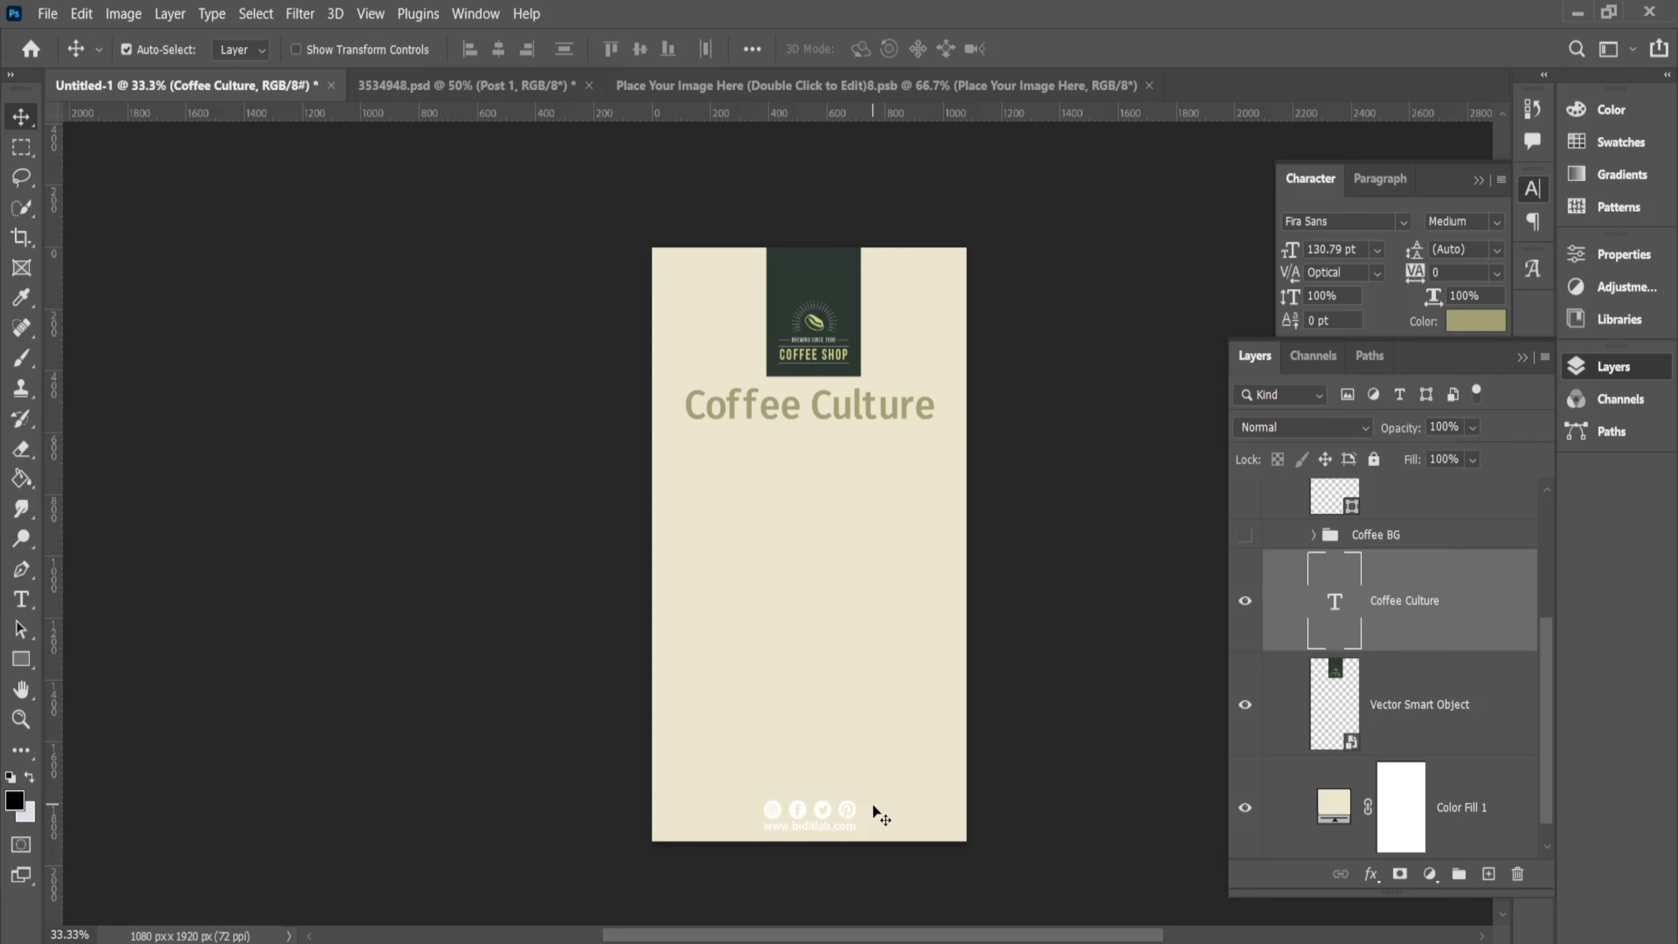
click(895, 484)
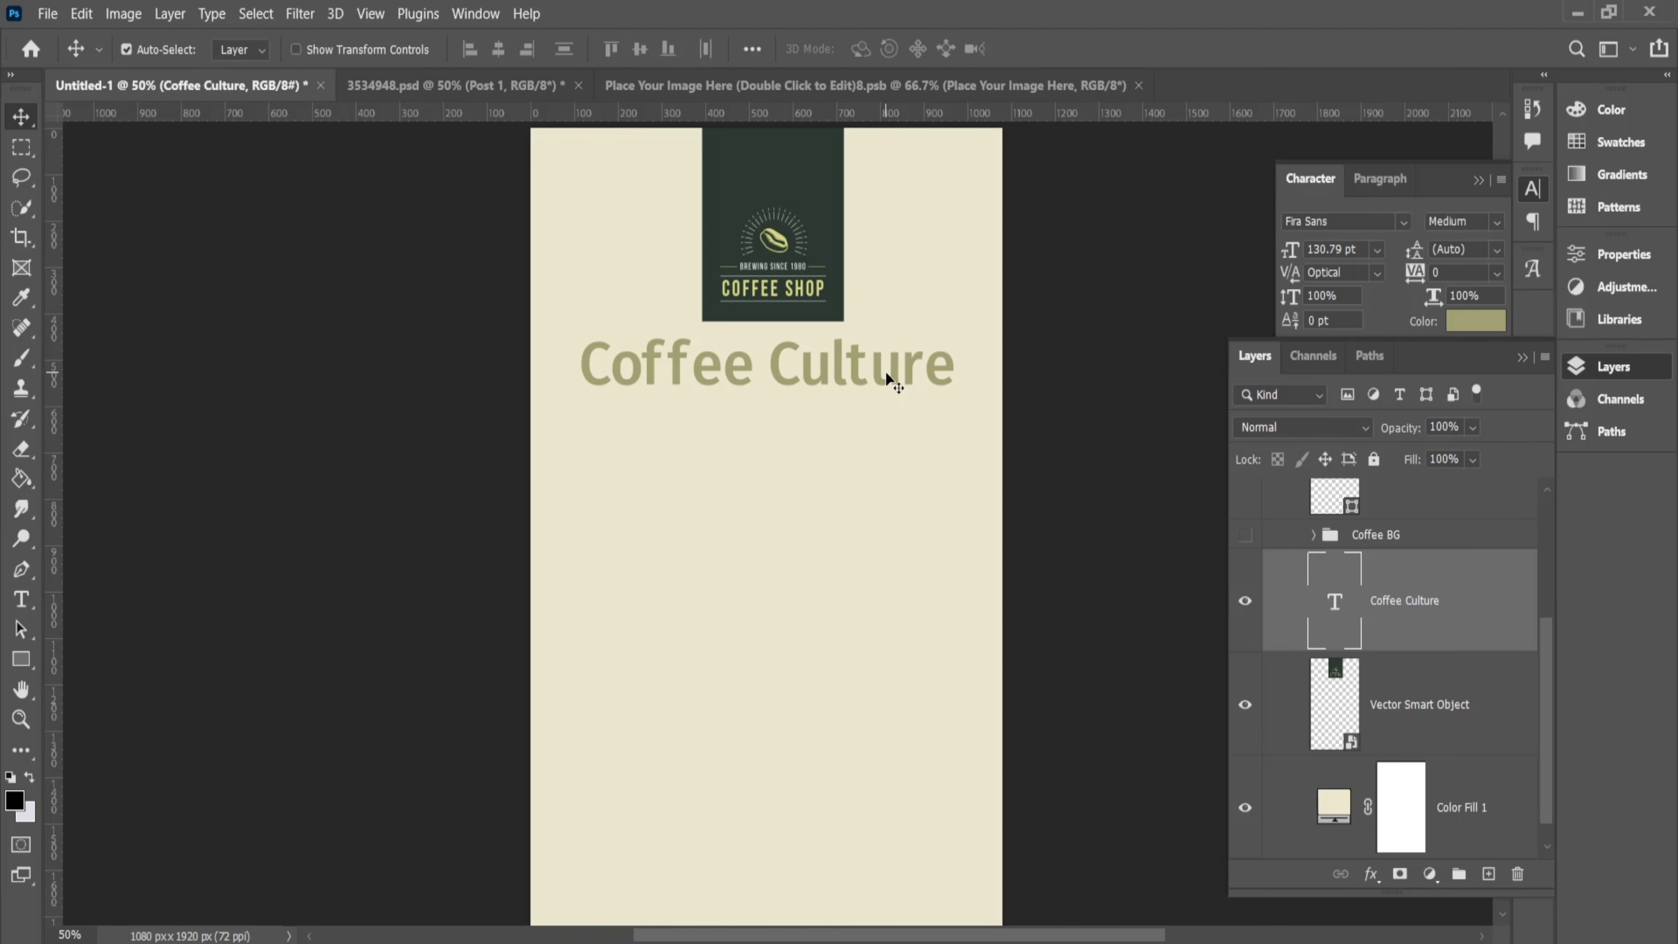
key(Delete)
Show the Rectangle 2 frame, bring the photo layer to the top and clip it into the frame
scroll(1293, 568, up, 1)
click(1245, 601)
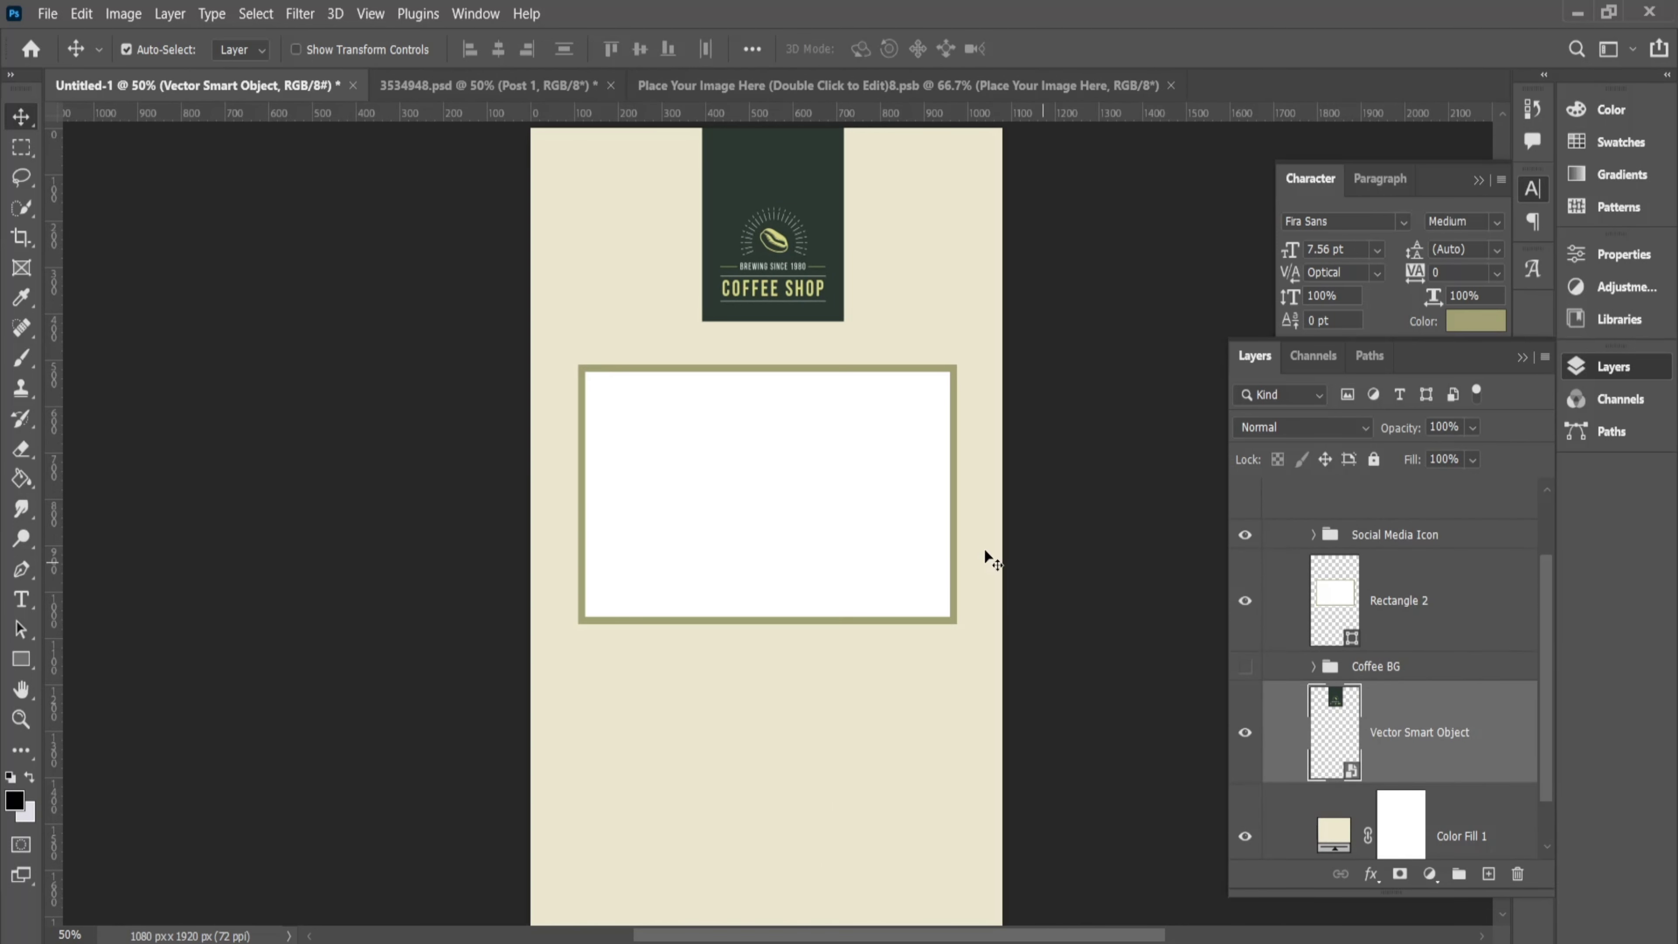
drag(919, 541, 911, 567)
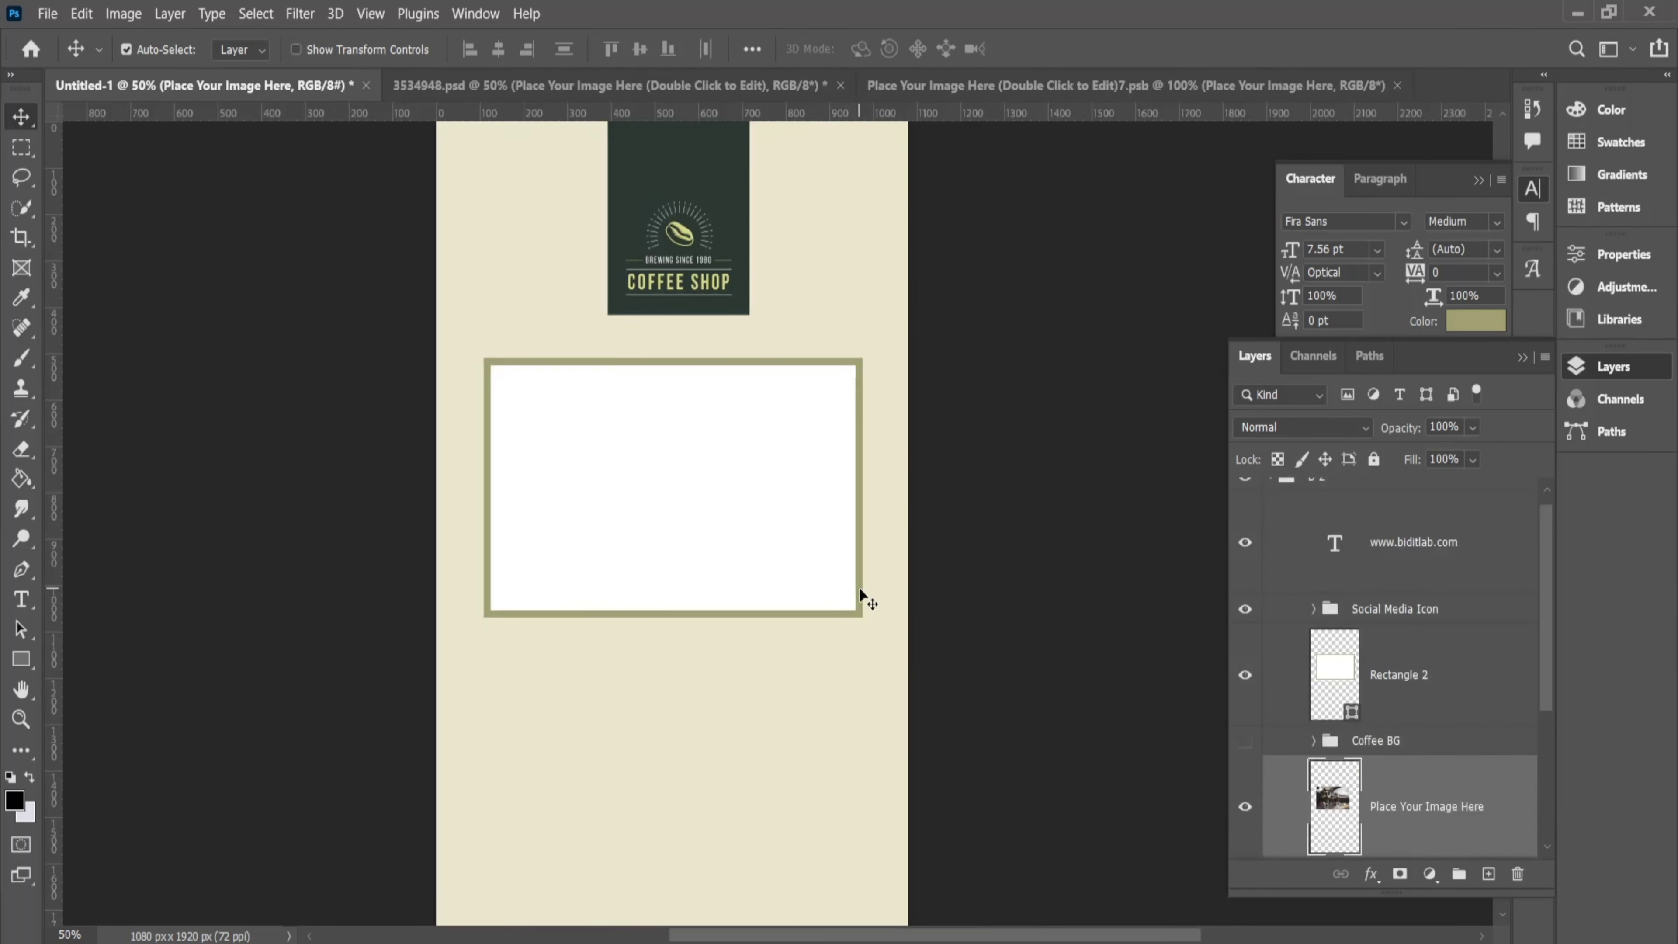
key(ctrl+shift+bracketright)
mouse_move(906, 593)
mouse_down()
mouse_move(850, 539)
mouse_move(880, 617)
mouse_up()
key(ctrl+1)
Enlarge the clipped espresso-machine photo to fill the frame
key(ctrl+t)
scroll(446, 356, up, 5)
scroll(446, 356, down, 5)
key(Return)
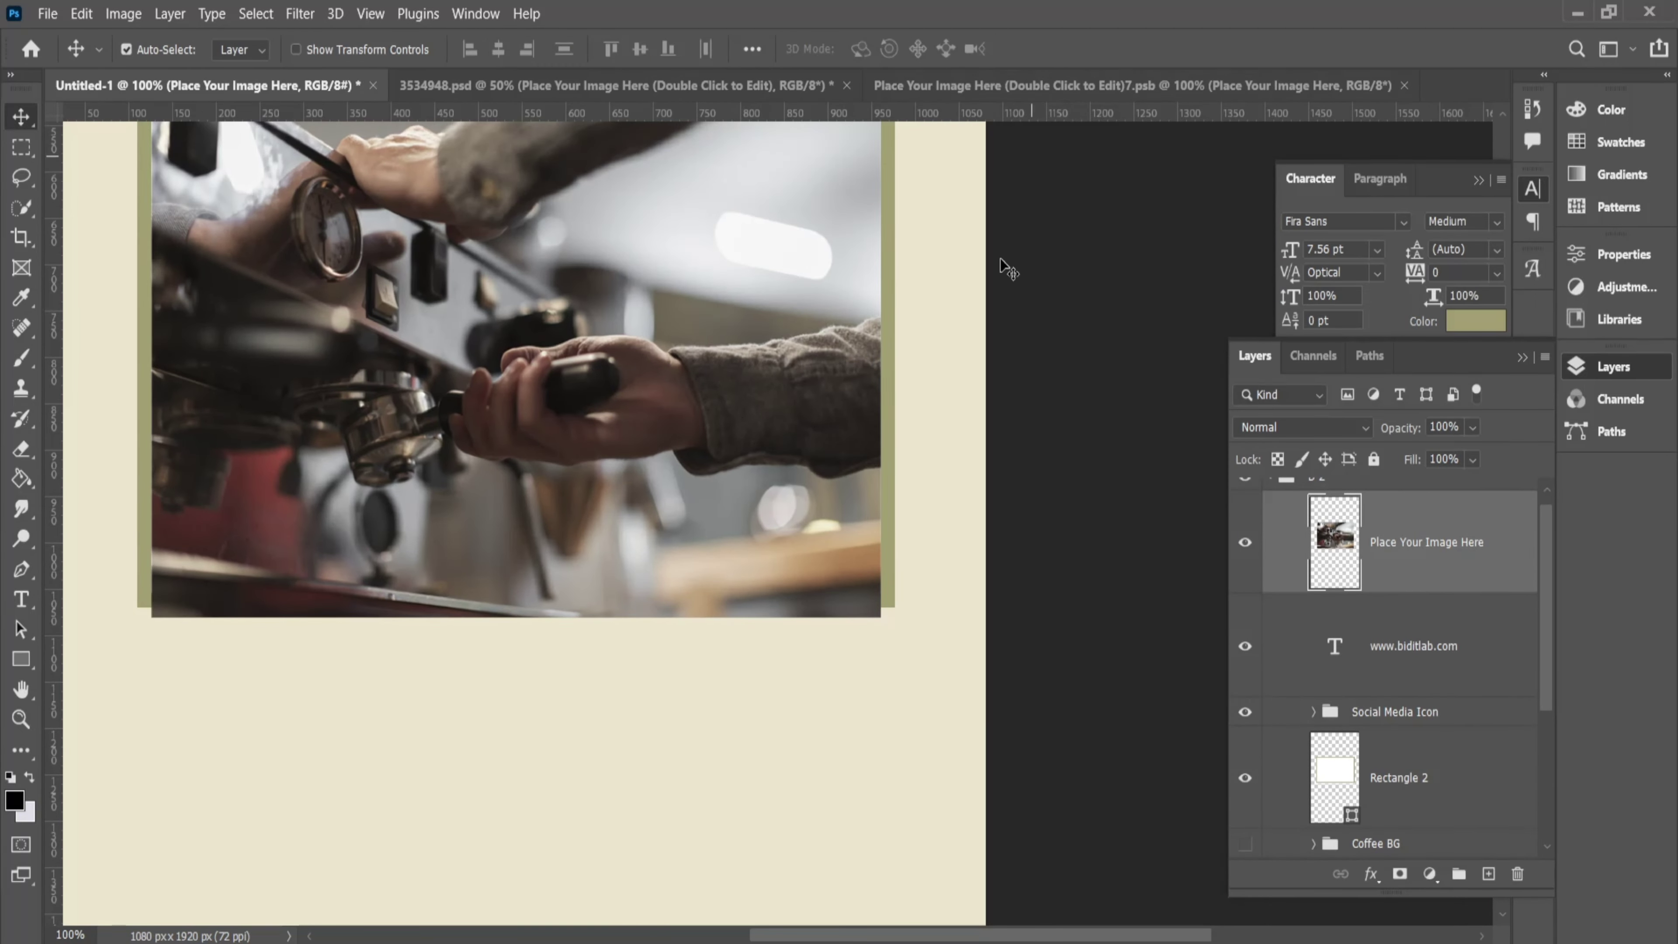
Stretch the frame rectangle's bottom edge lower to make it taller
click(1399, 777)
key(ctrl+t)
drag(516, 607, 520, 625)
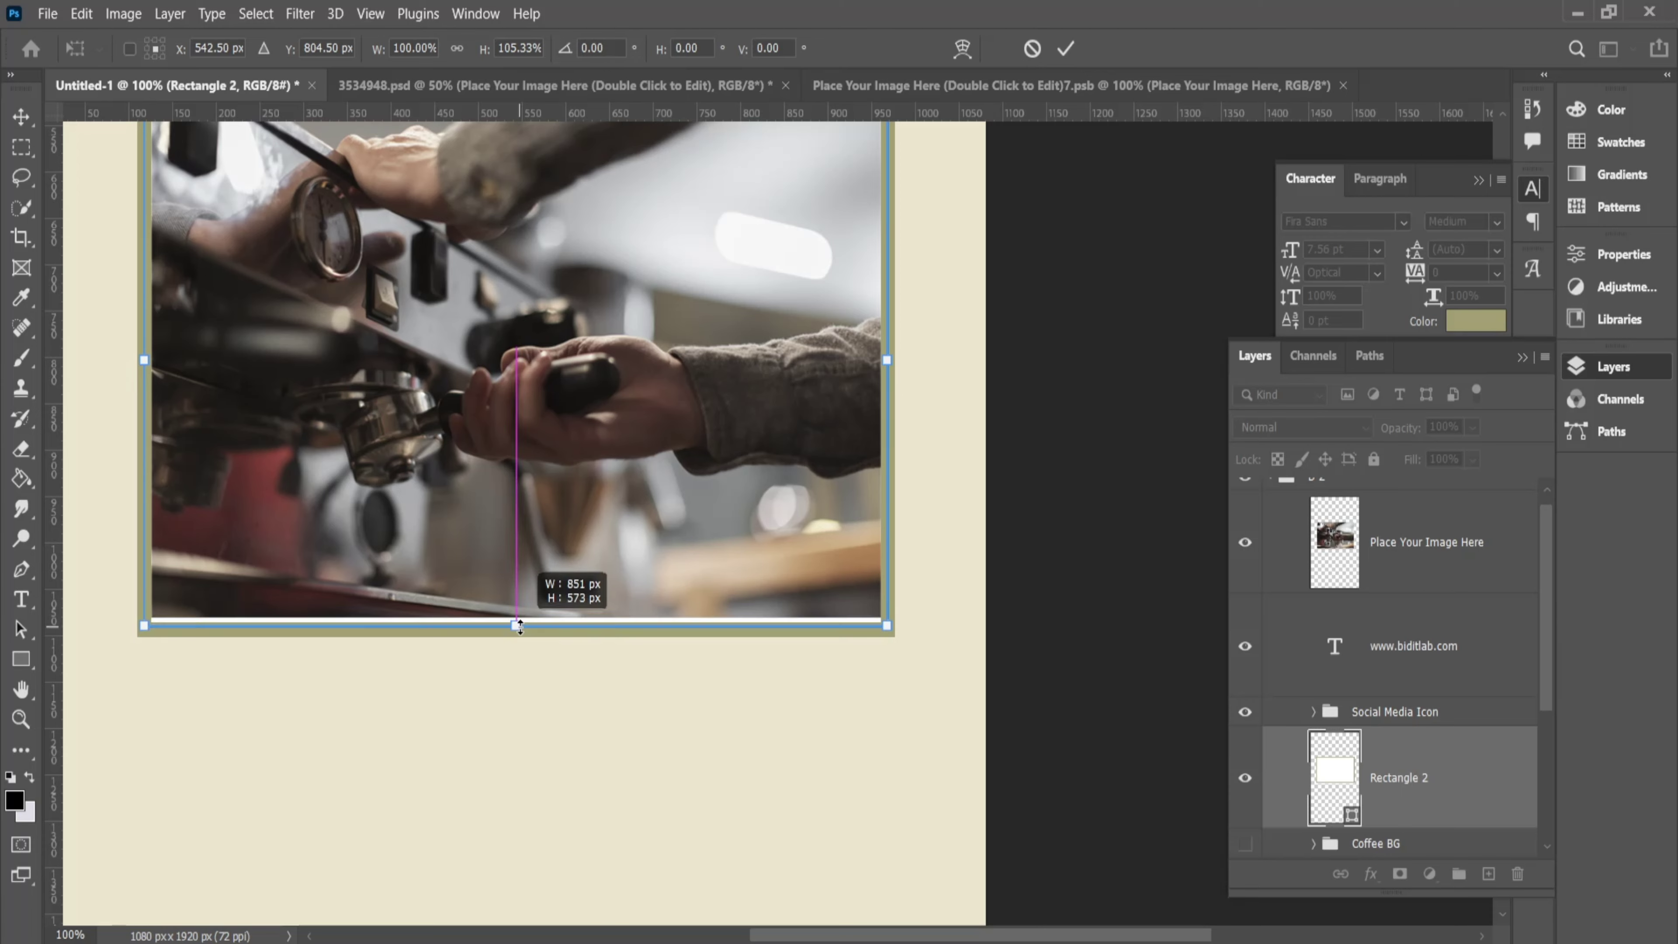
key(ctrl+minus)
key(Return)
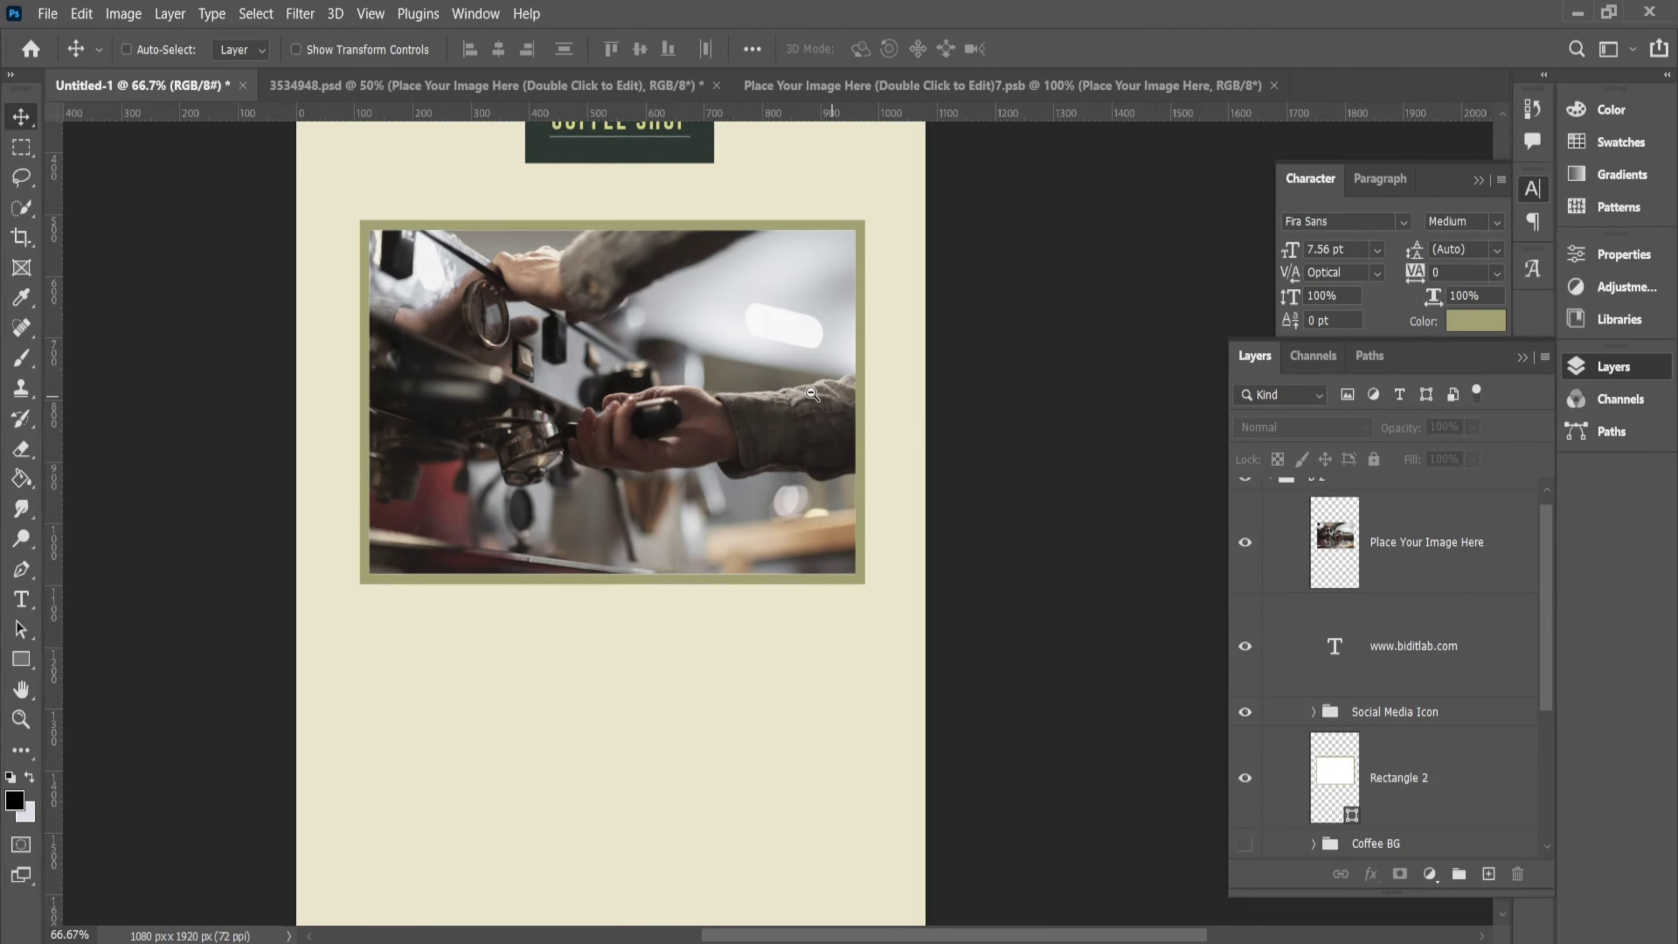
Readjust the photo's size inside the taller frame and view the whole poster
scroll(812, 394, up, 3)
key(ctrl+t)
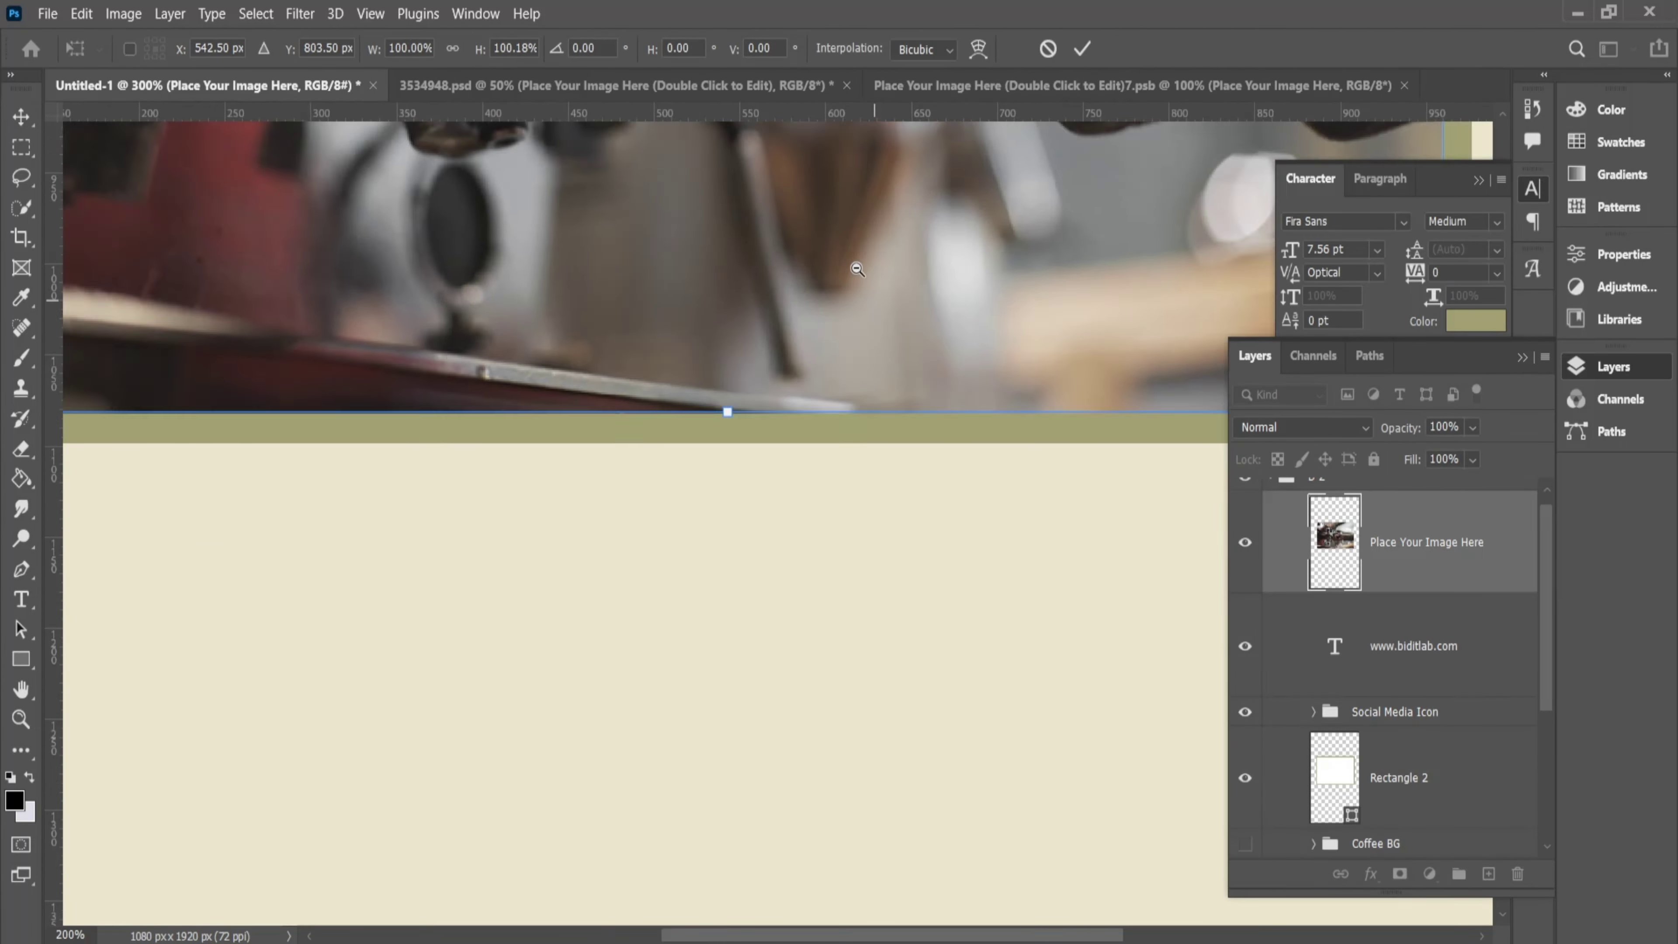
scroll(857, 269, down, 5)
key(Return)
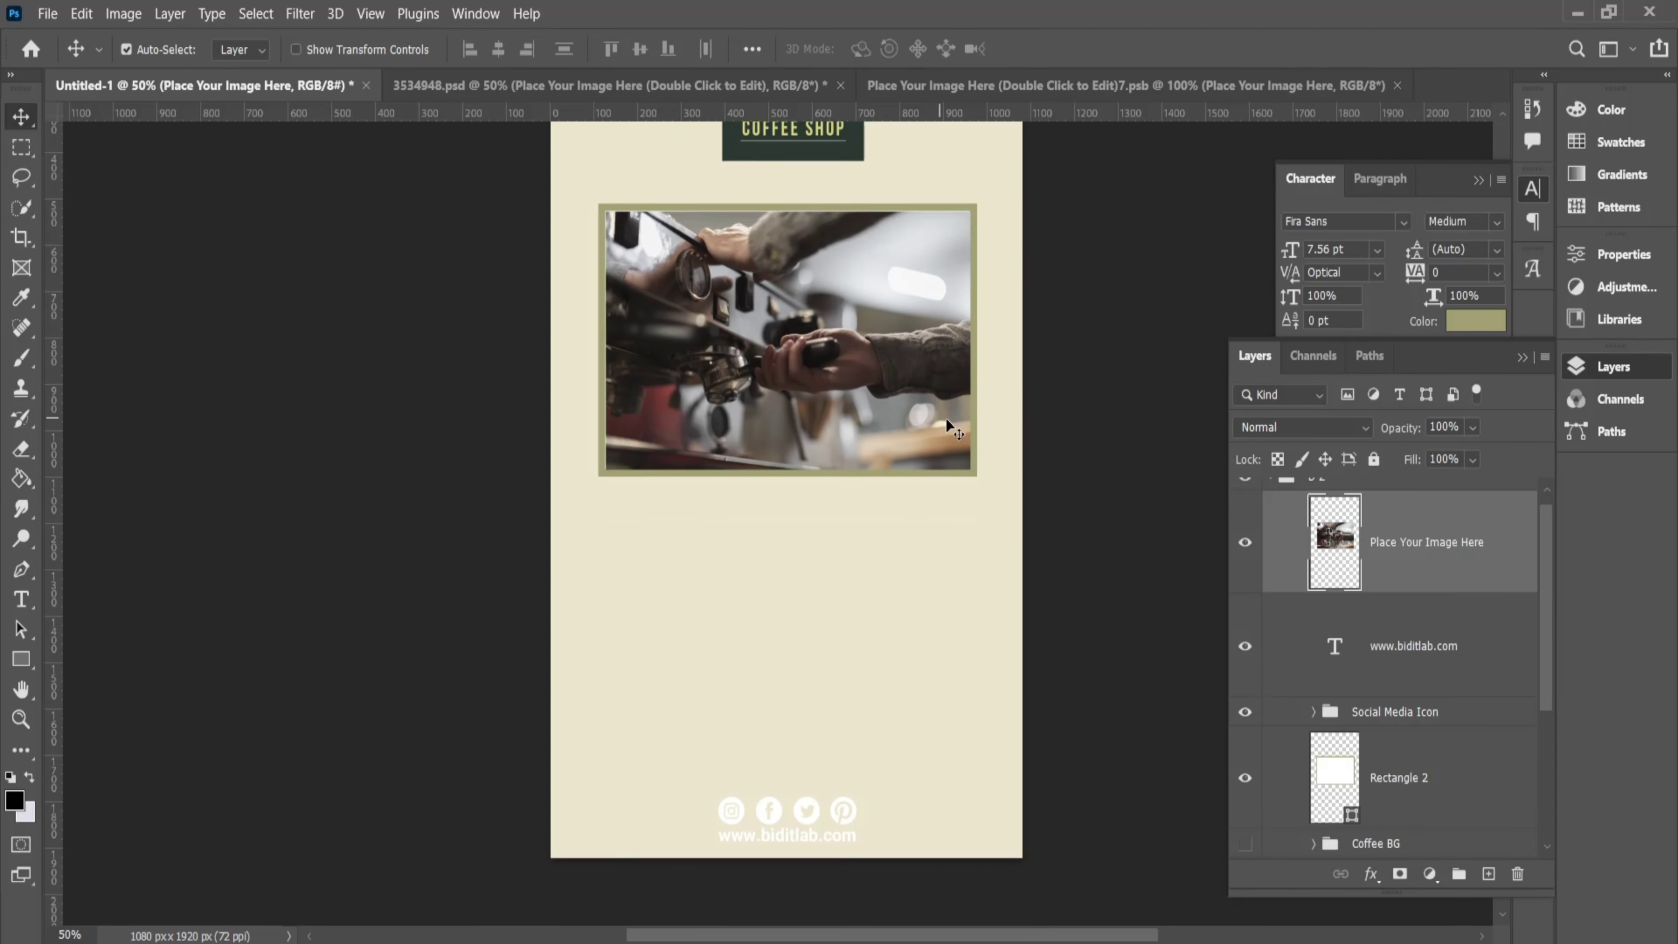
drag(991, 637, 994, 667)
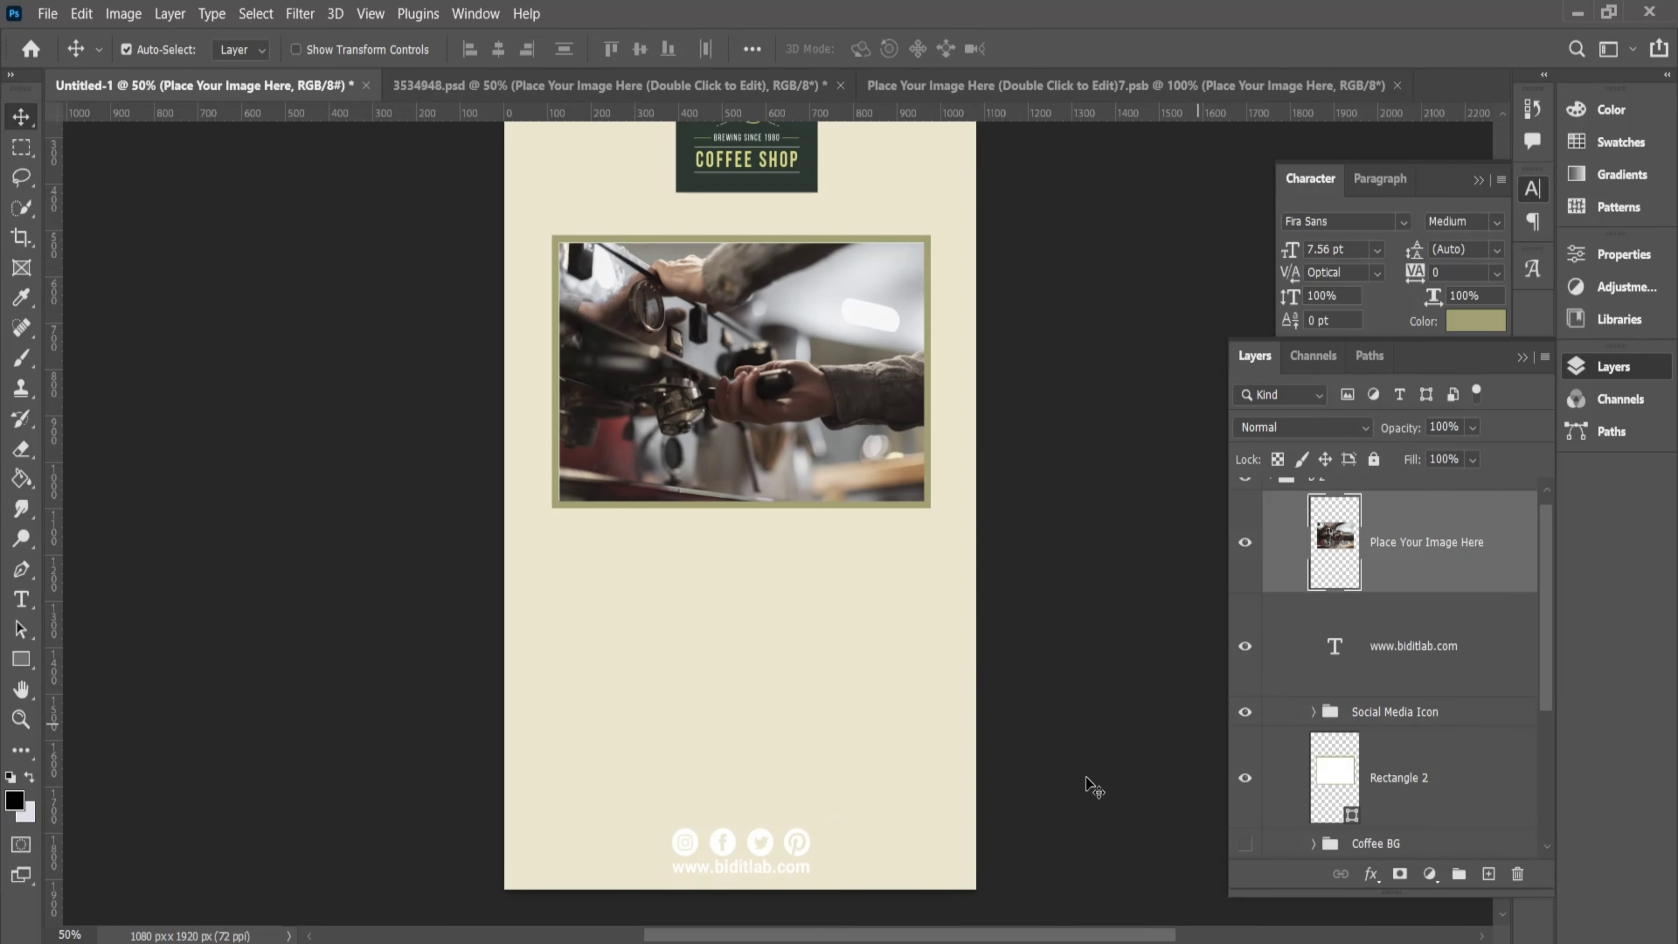
Recolour the website text with the olive green sampled from the frame
double_click(771, 869)
scroll(753, 512, up, 3)
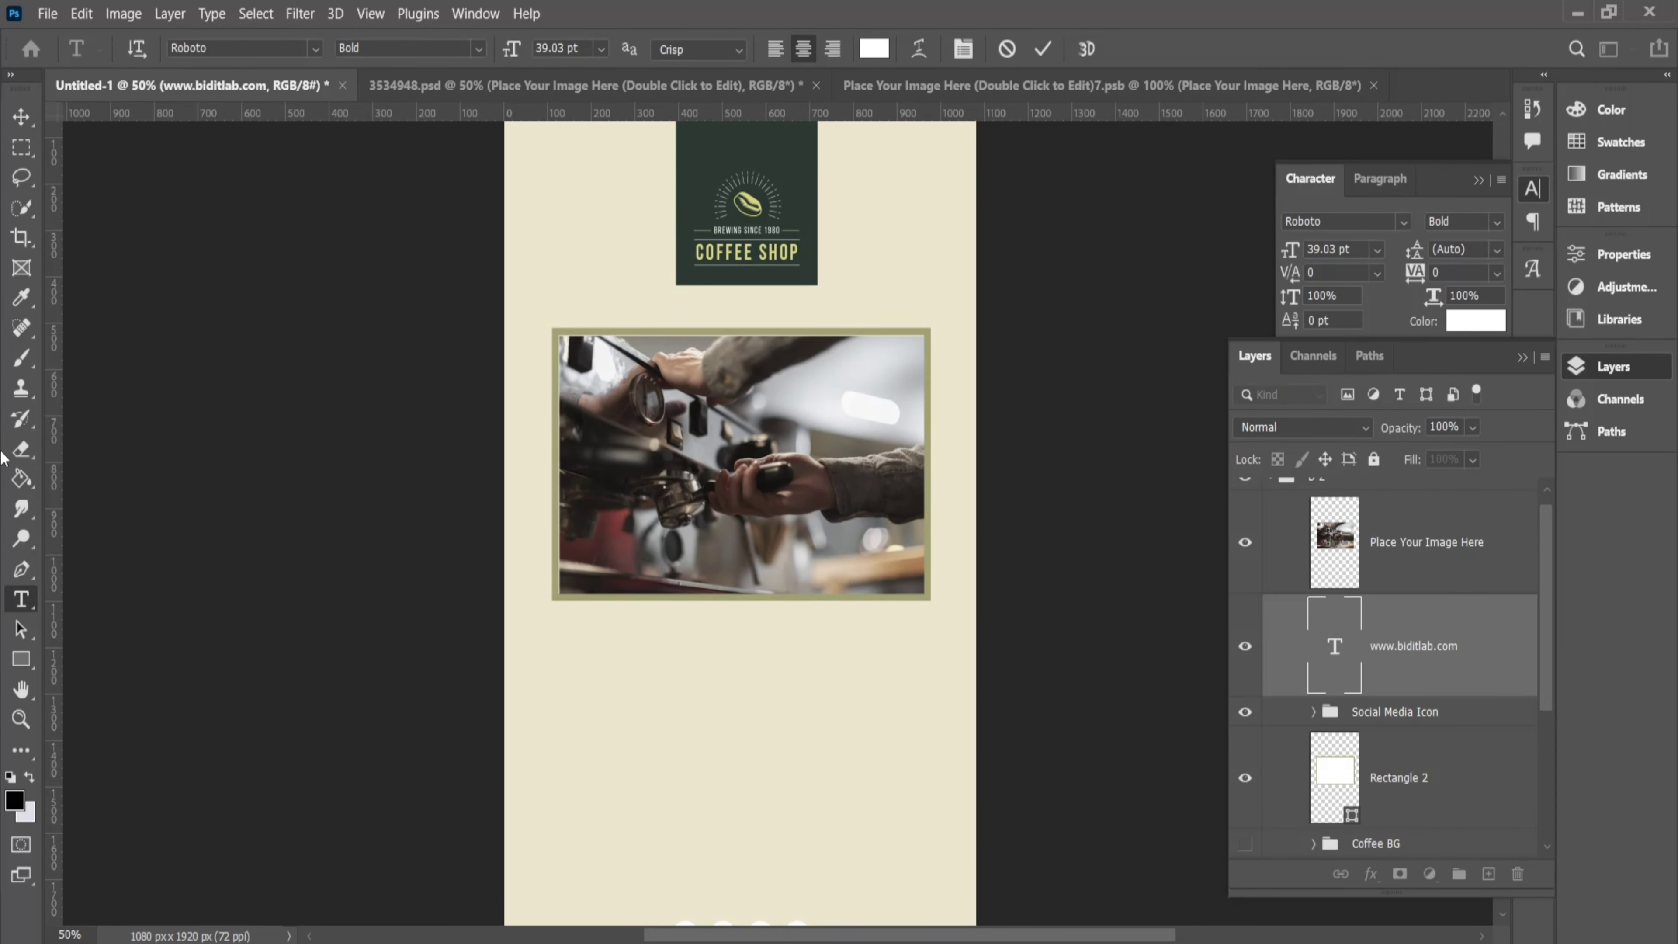
click(874, 48)
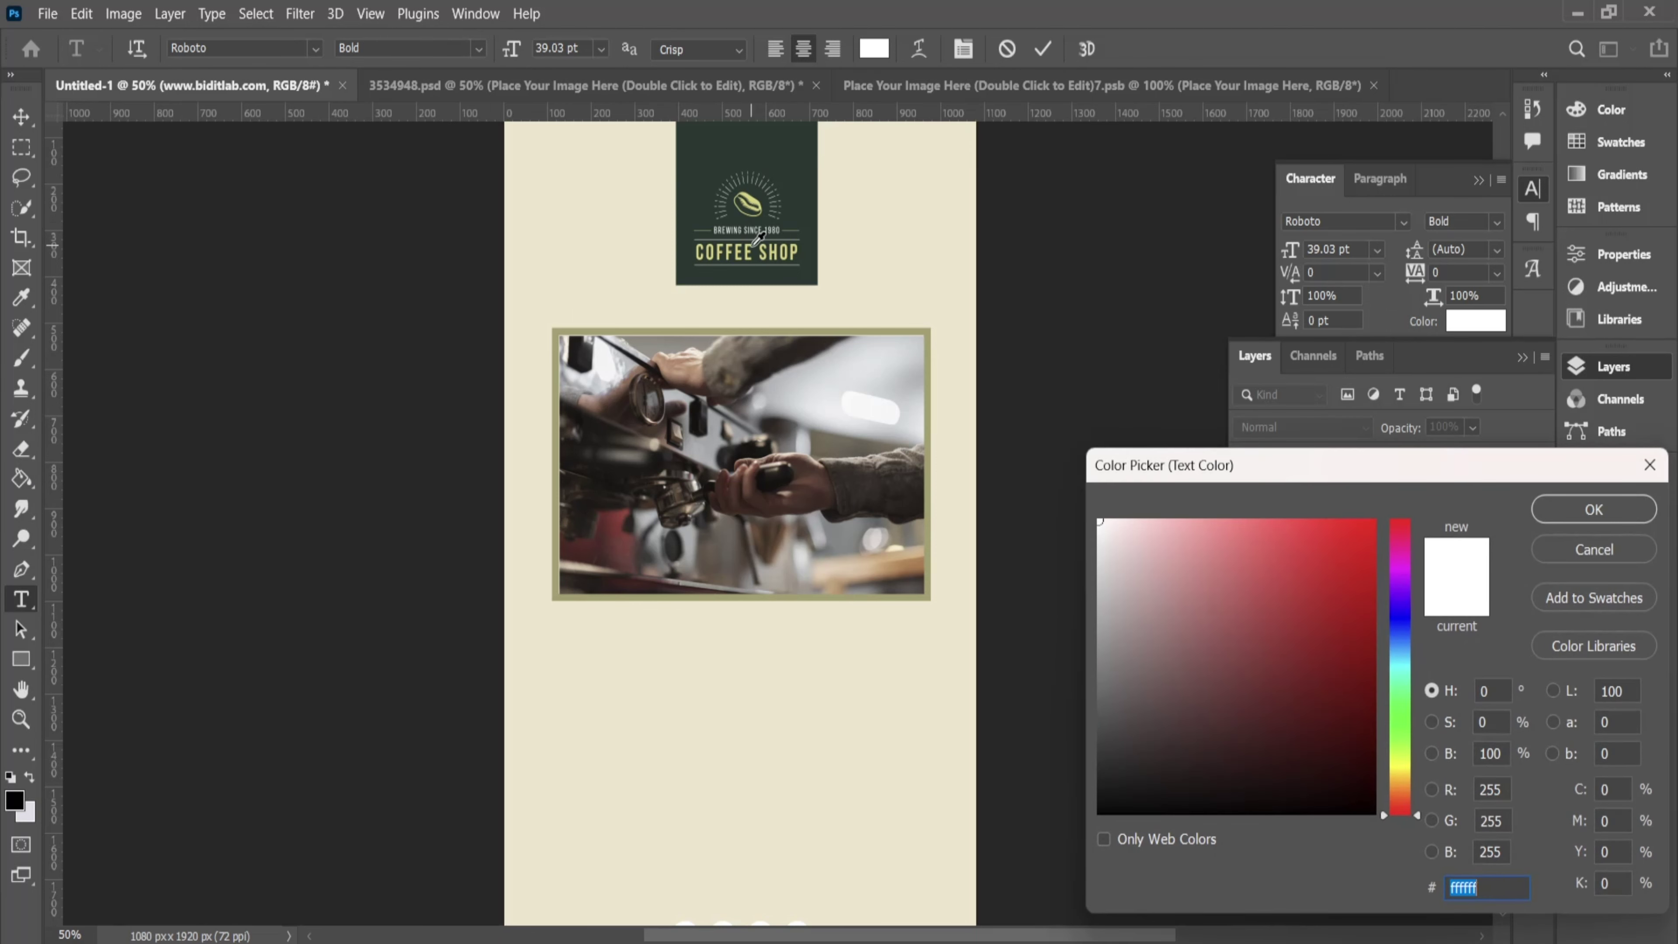
click(790, 331)
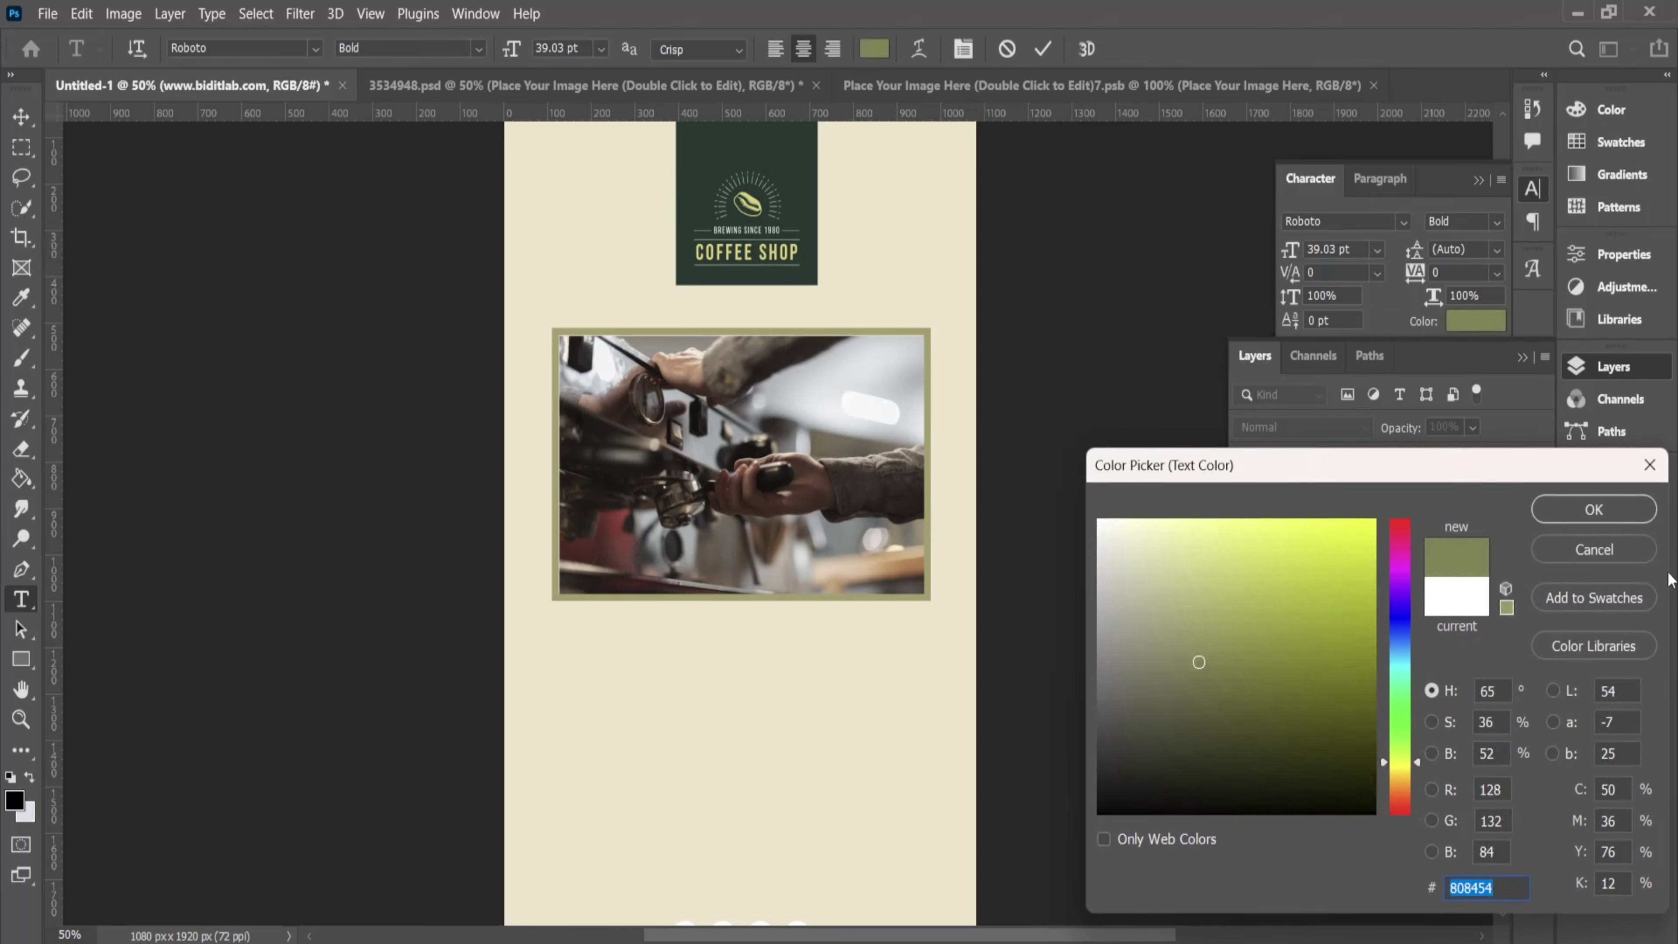
click(1606, 513)
scroll(932, 573, down, 2)
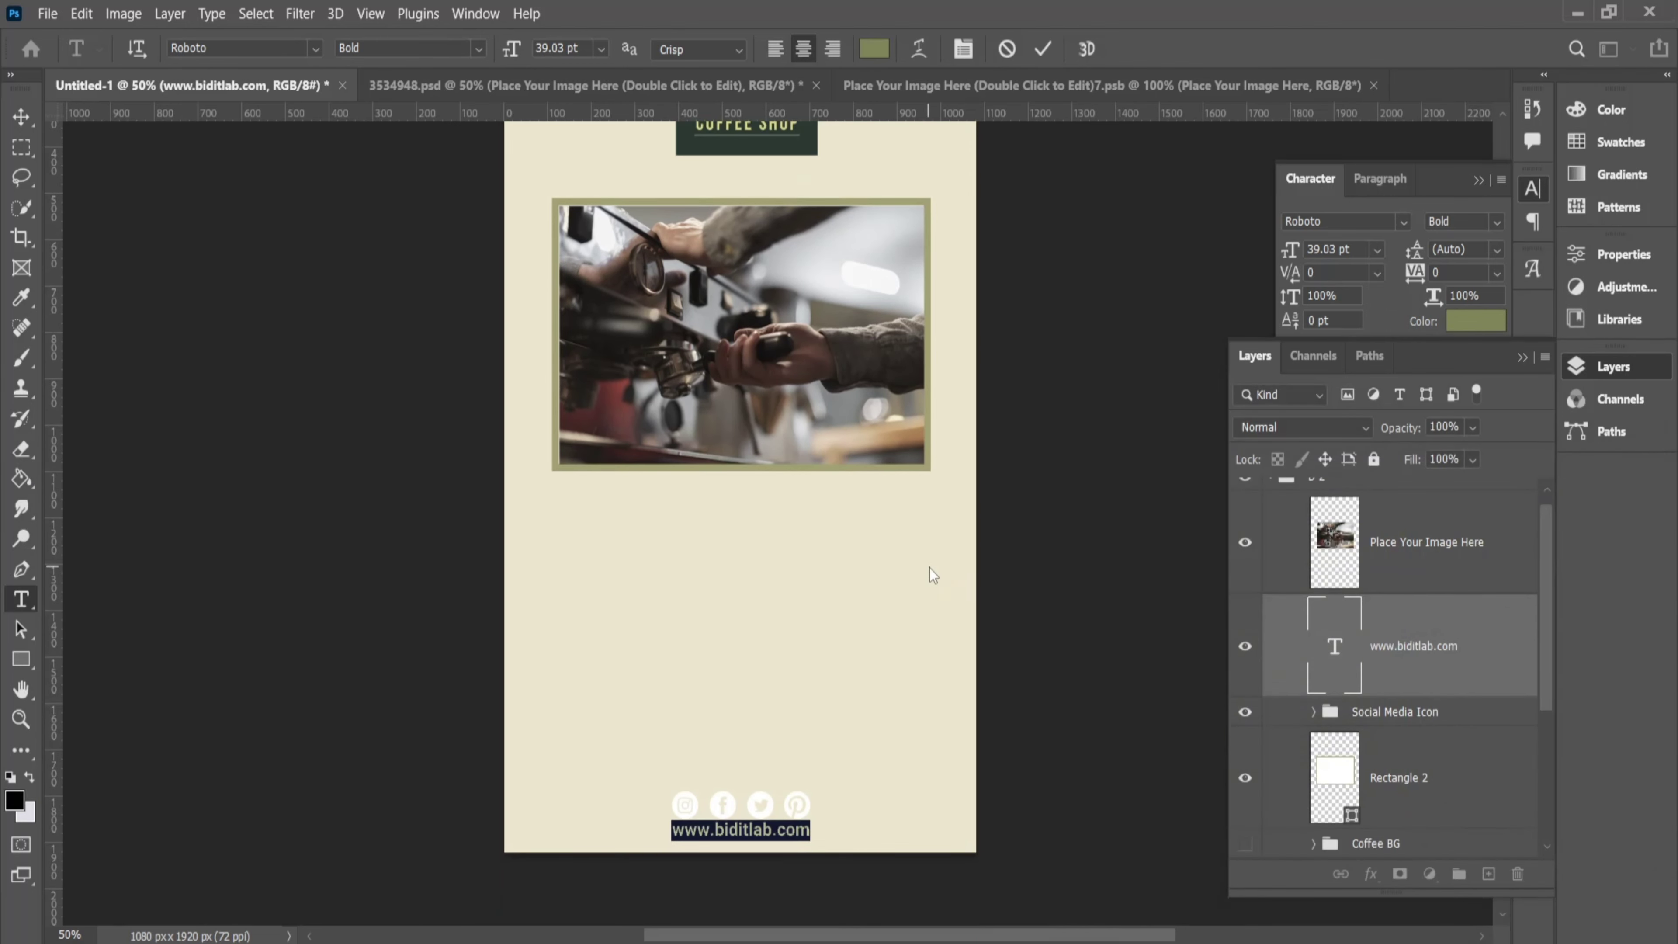
click(1043, 48)
Select all four social icons, starting from the Pinterest icon
key(v)
scroll(794, 796, up, 4)
click(775, 780)
drag(774, 777, 425, 793)
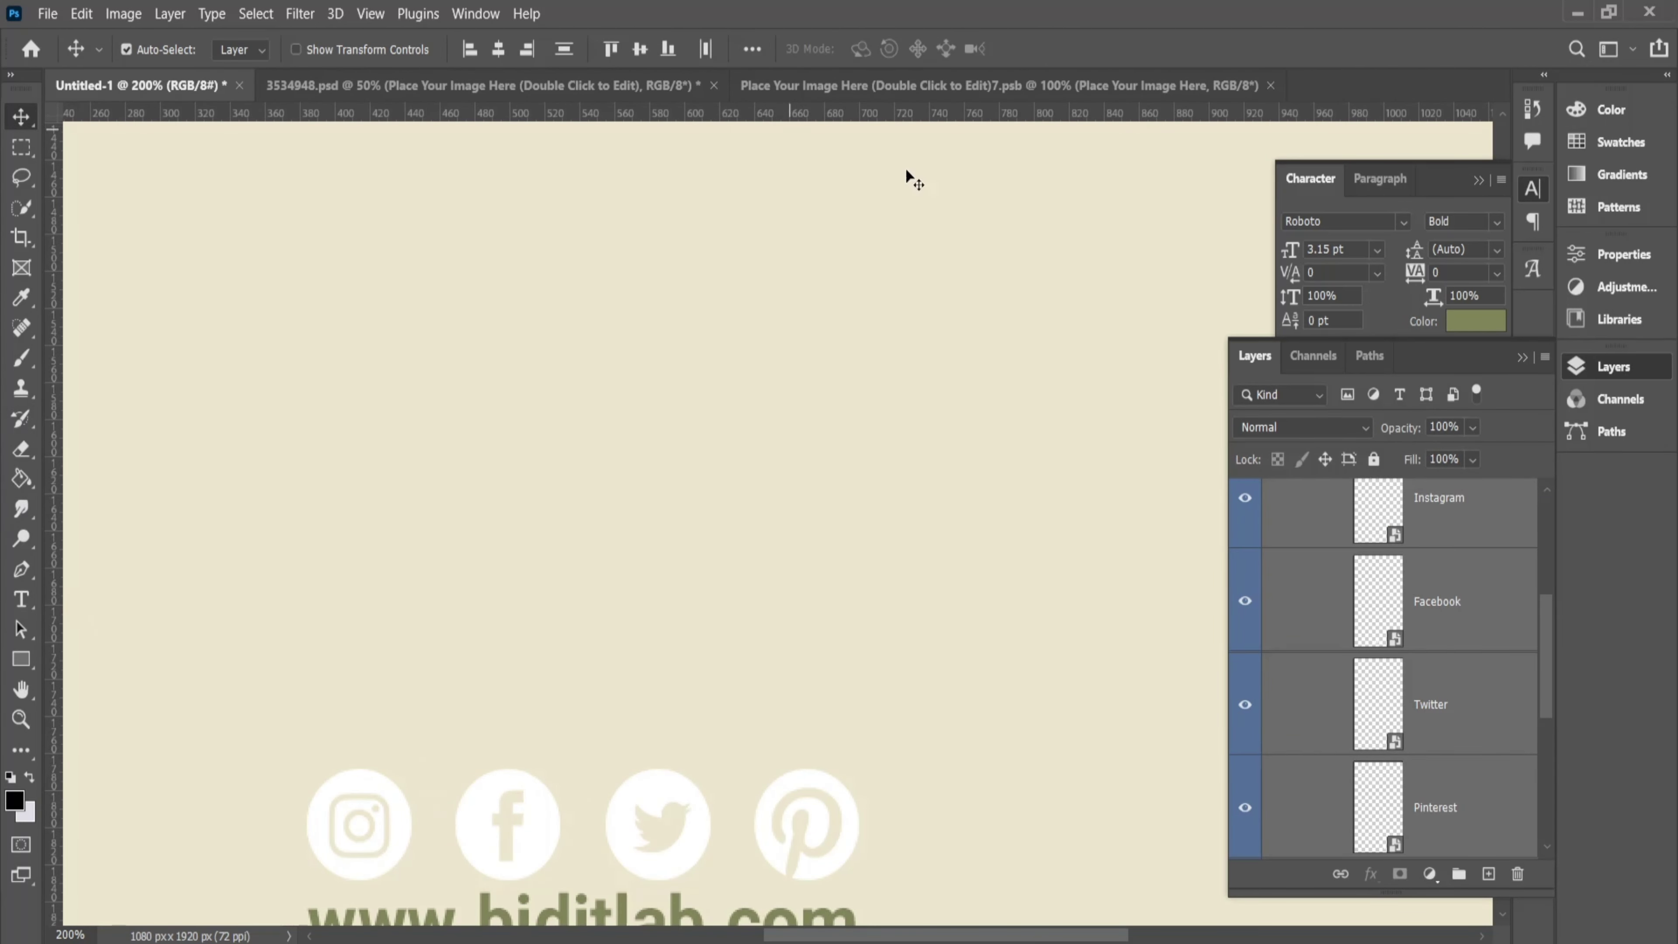
Draw a rectangle across the bottom of the page for the footer bar
key(u)
key(ctrl+minus)
key(ctrl+minus)
scroll(441, 798, up, 3)
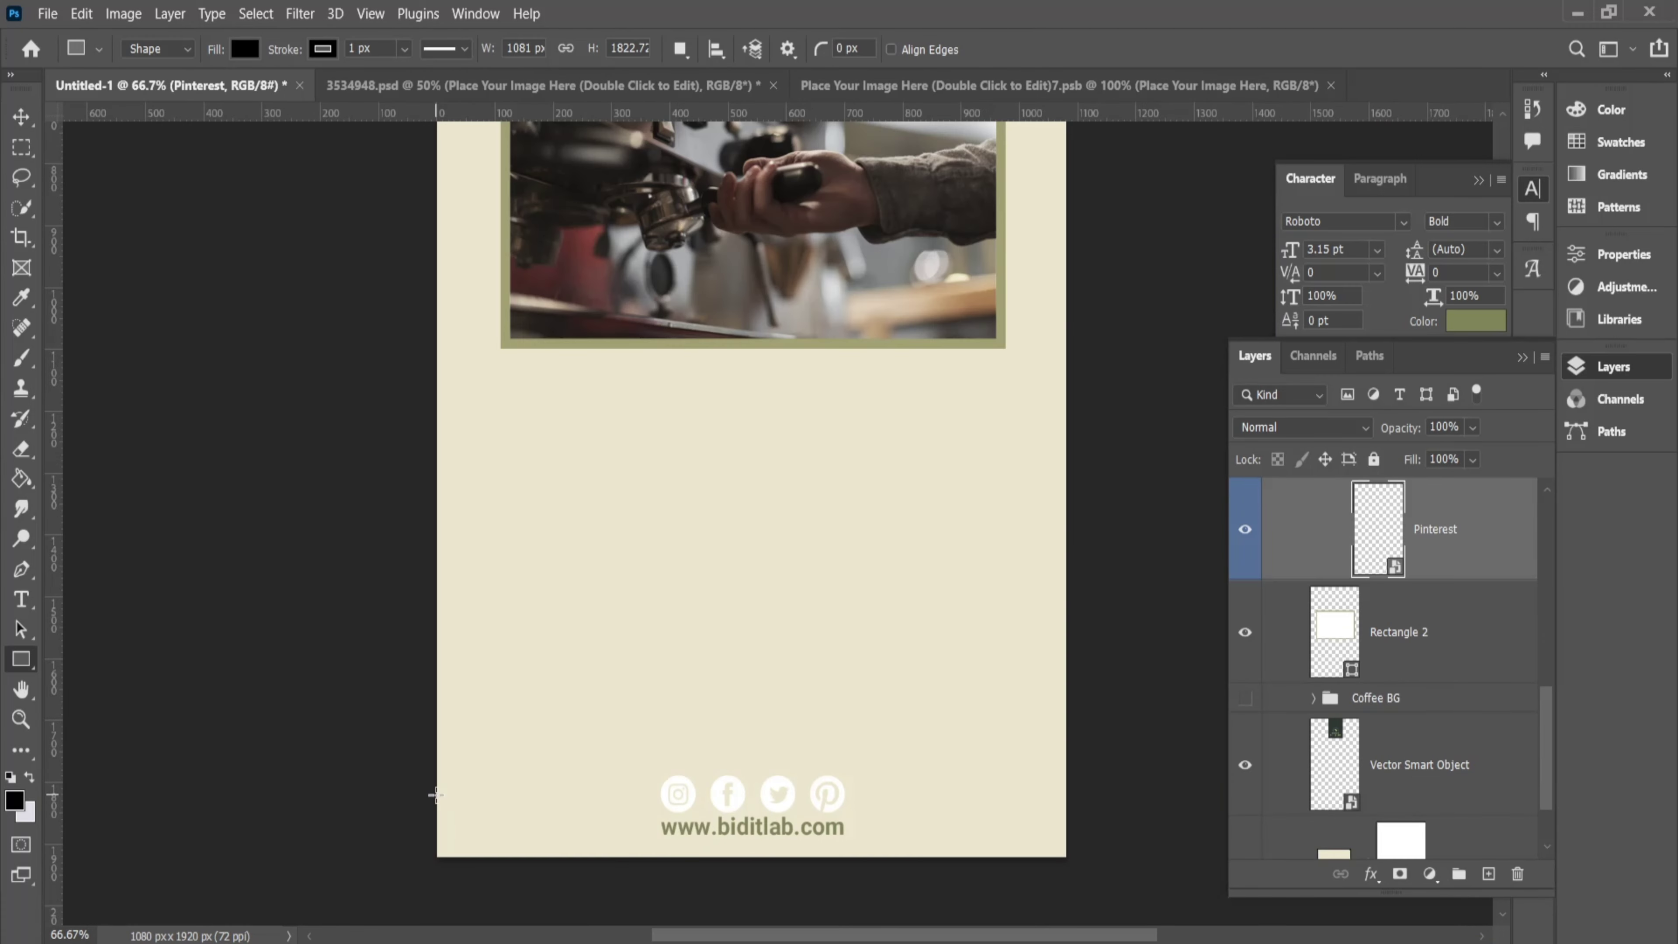
drag(435, 794, 1064, 858)
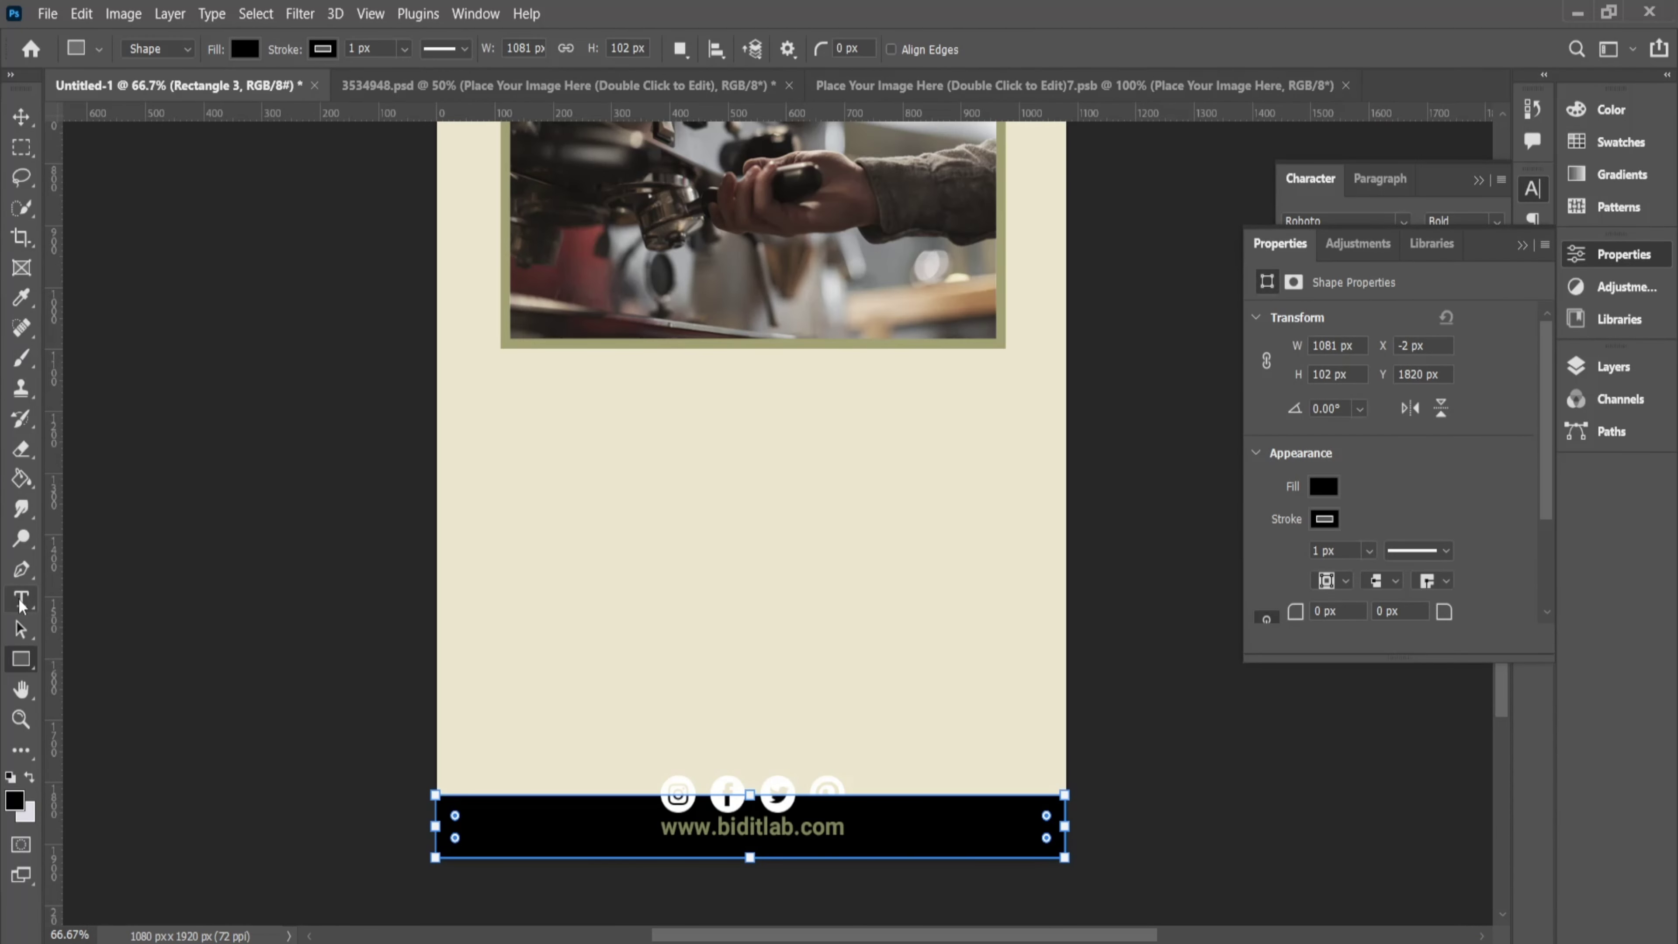
Give the footer bar an olive green fill and no stroke
click(1323, 486)
click(1284, 588)
click(1324, 518)
click(1281, 565)
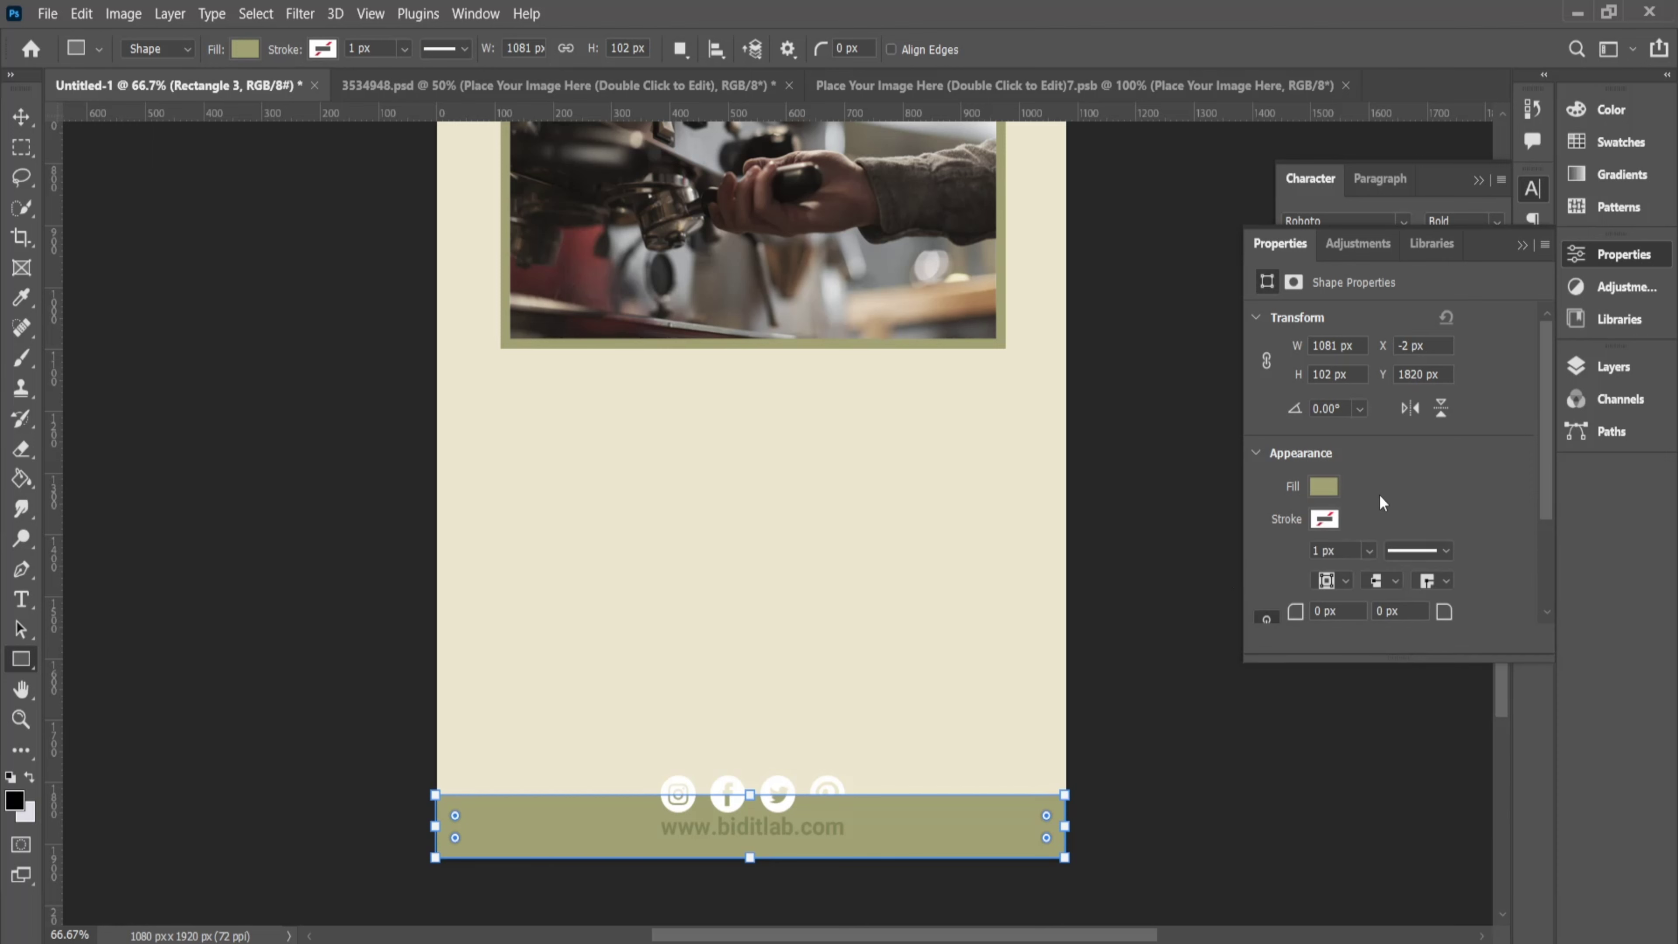
click(18, 119)
Move the Rectangle 3 footer bar below the Pinterest icon in the layer stack
click(554, 593)
scroll(768, 760, up, 2)
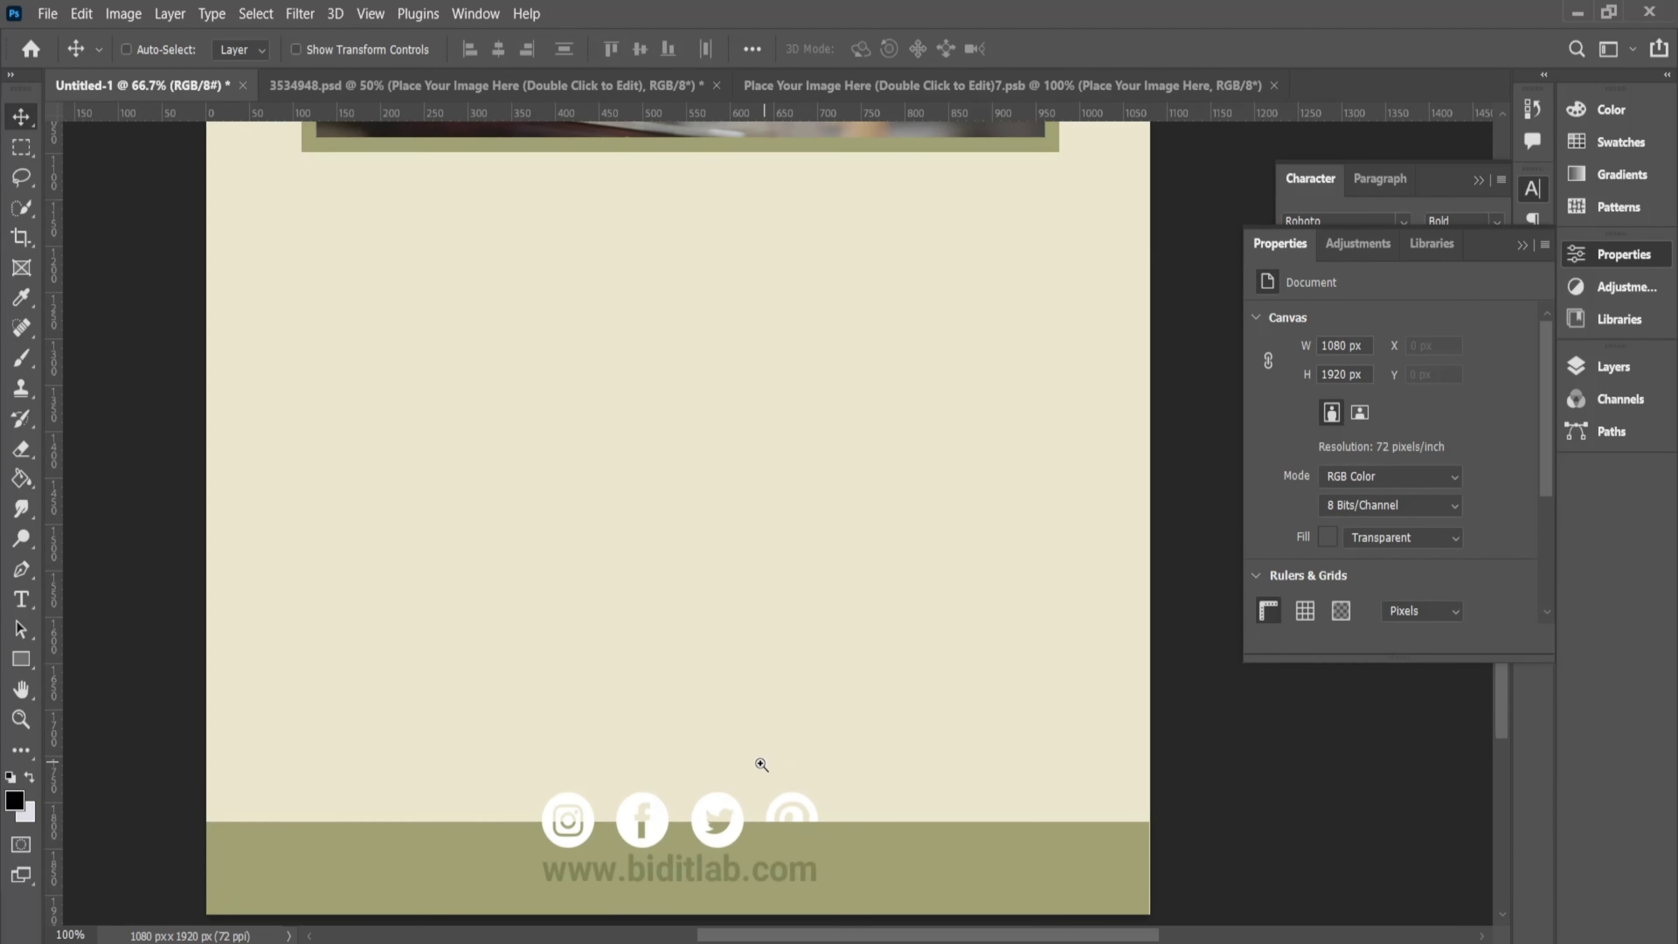
scroll(930, 487, up, 3)
click(989, 562)
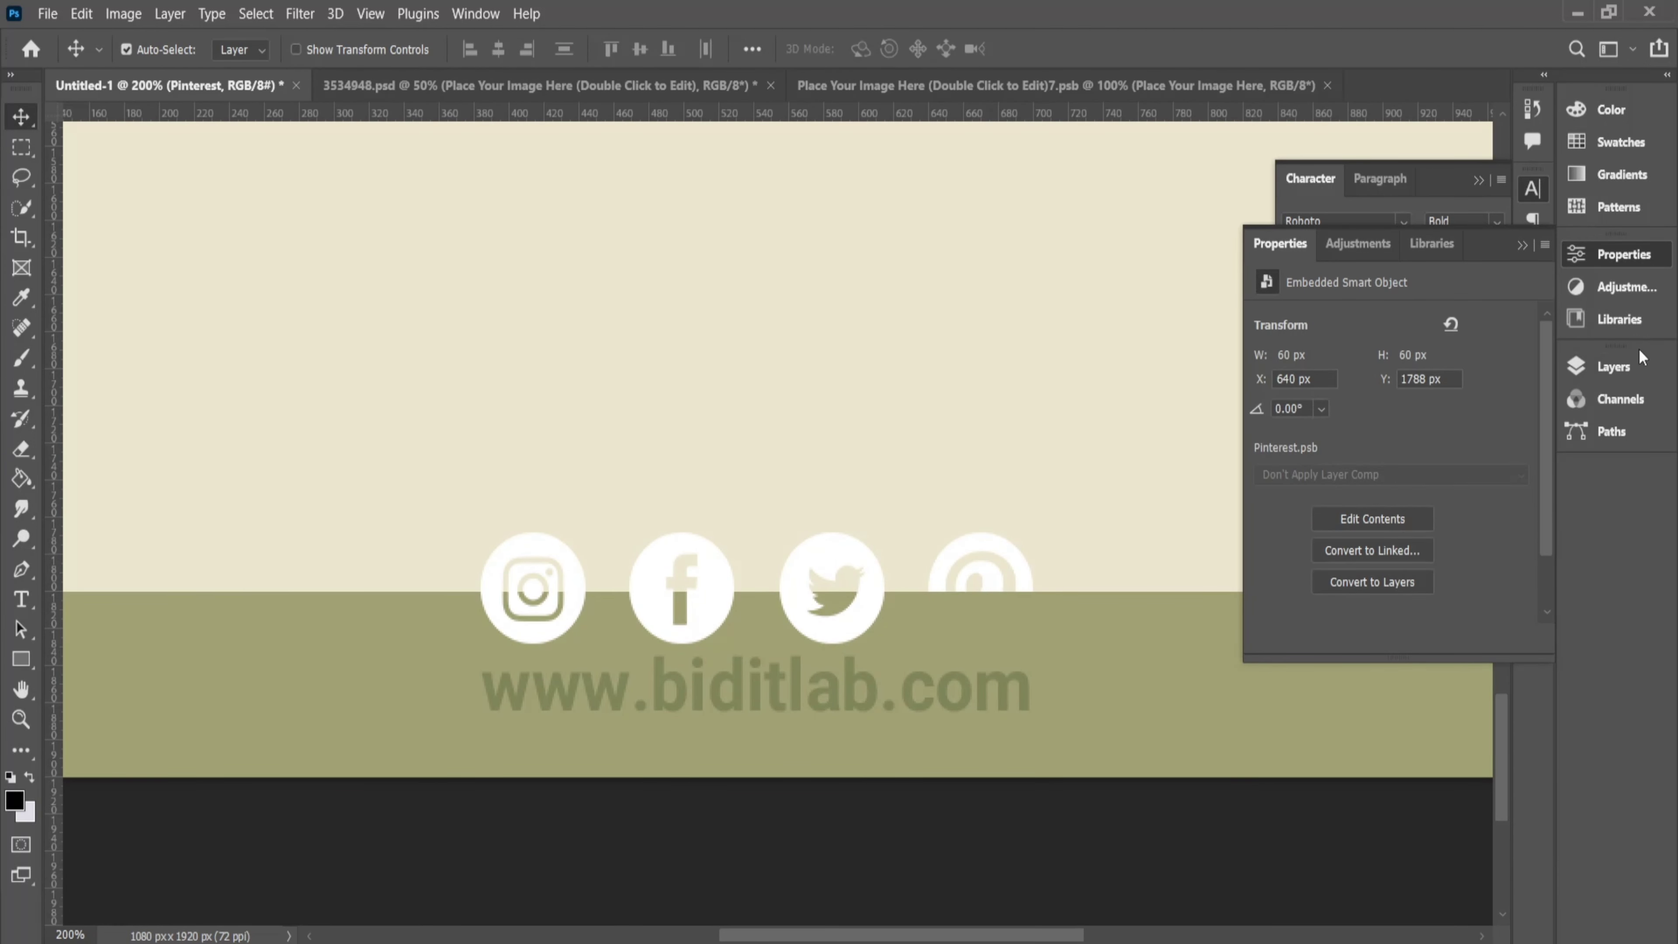
click(1640, 367)
click(1482, 527)
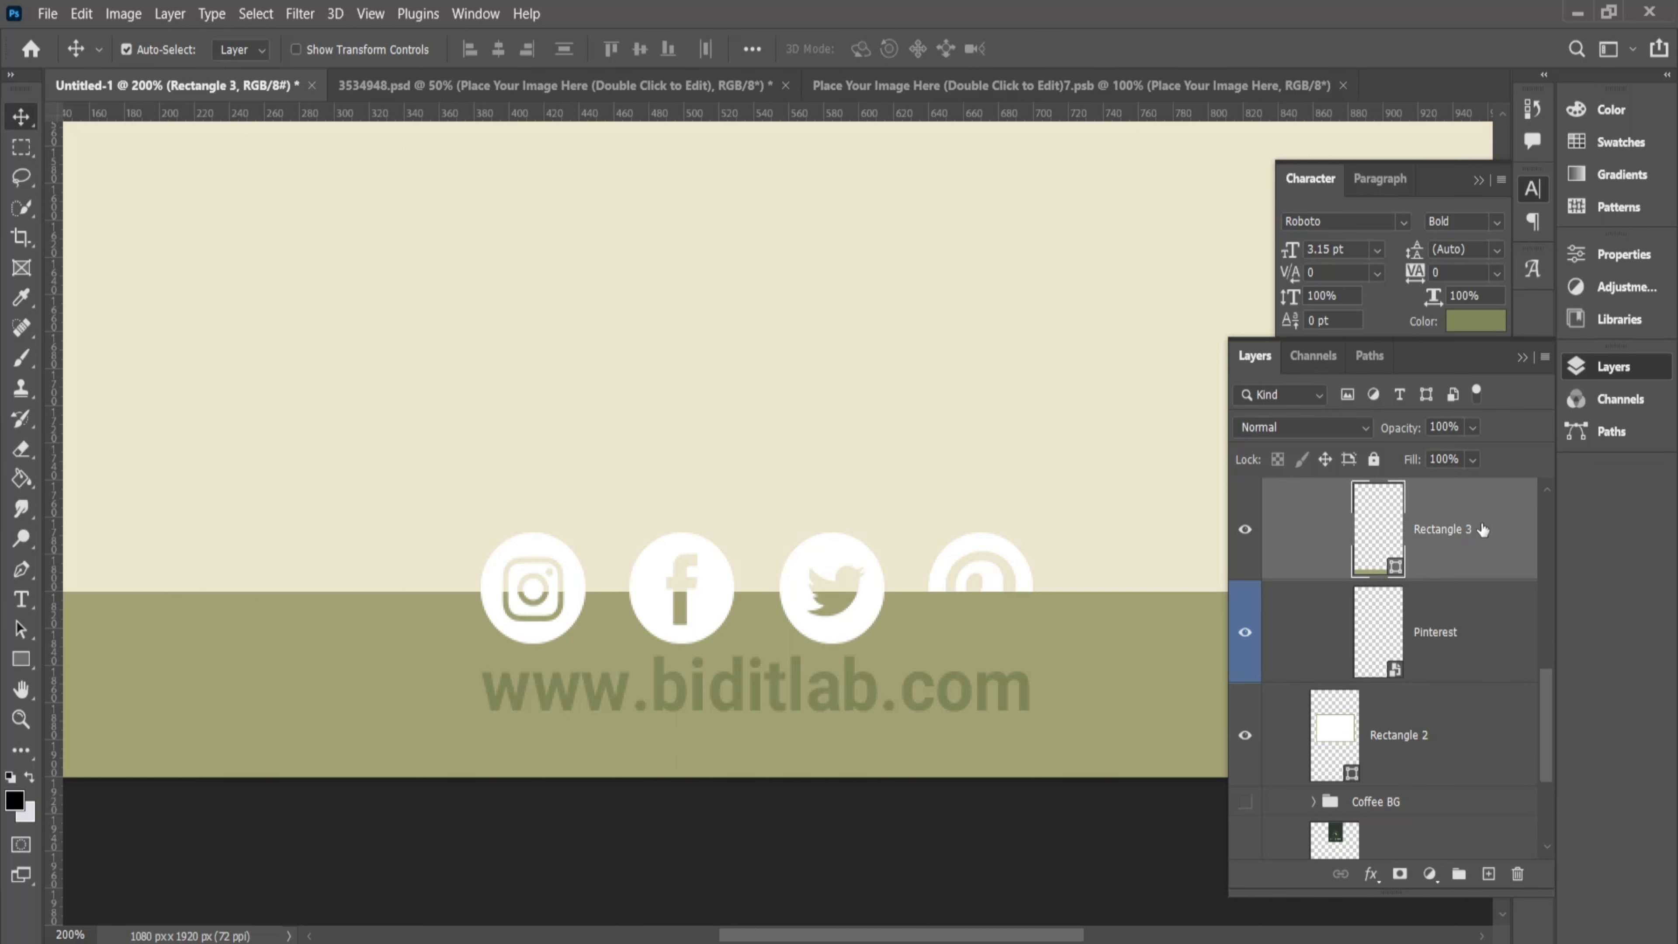
scroll(1483, 529, up, 1)
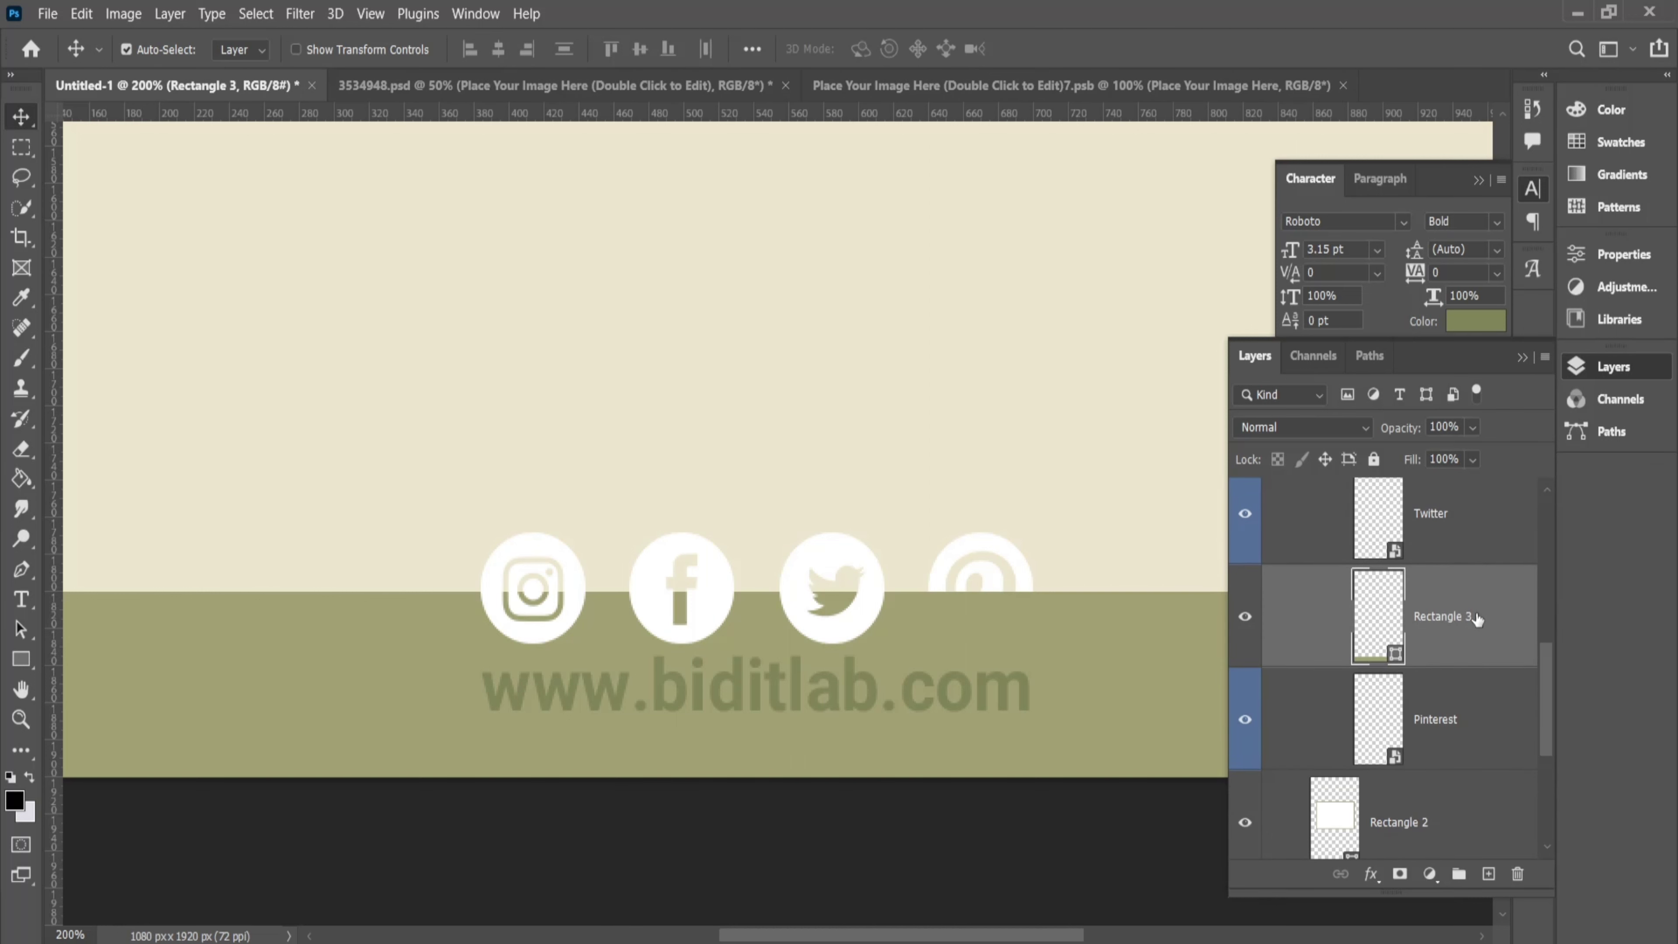
drag(1475, 610, 1479, 793)
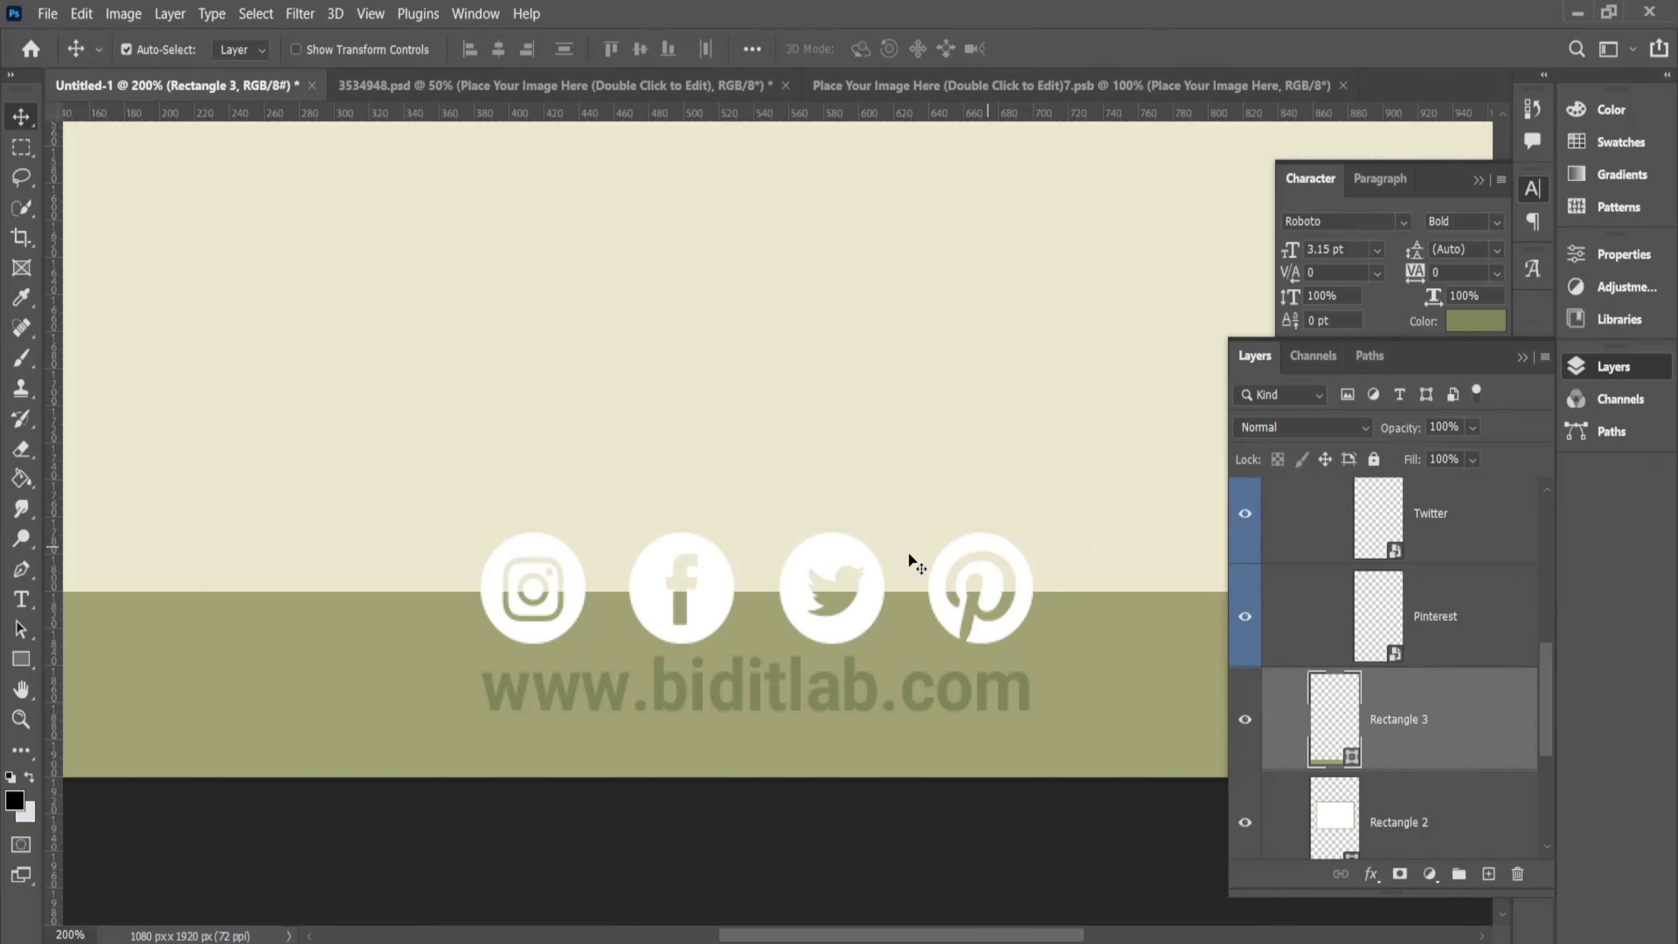
key(ctrl+minus)
scroll(1444, 646, up, 3)
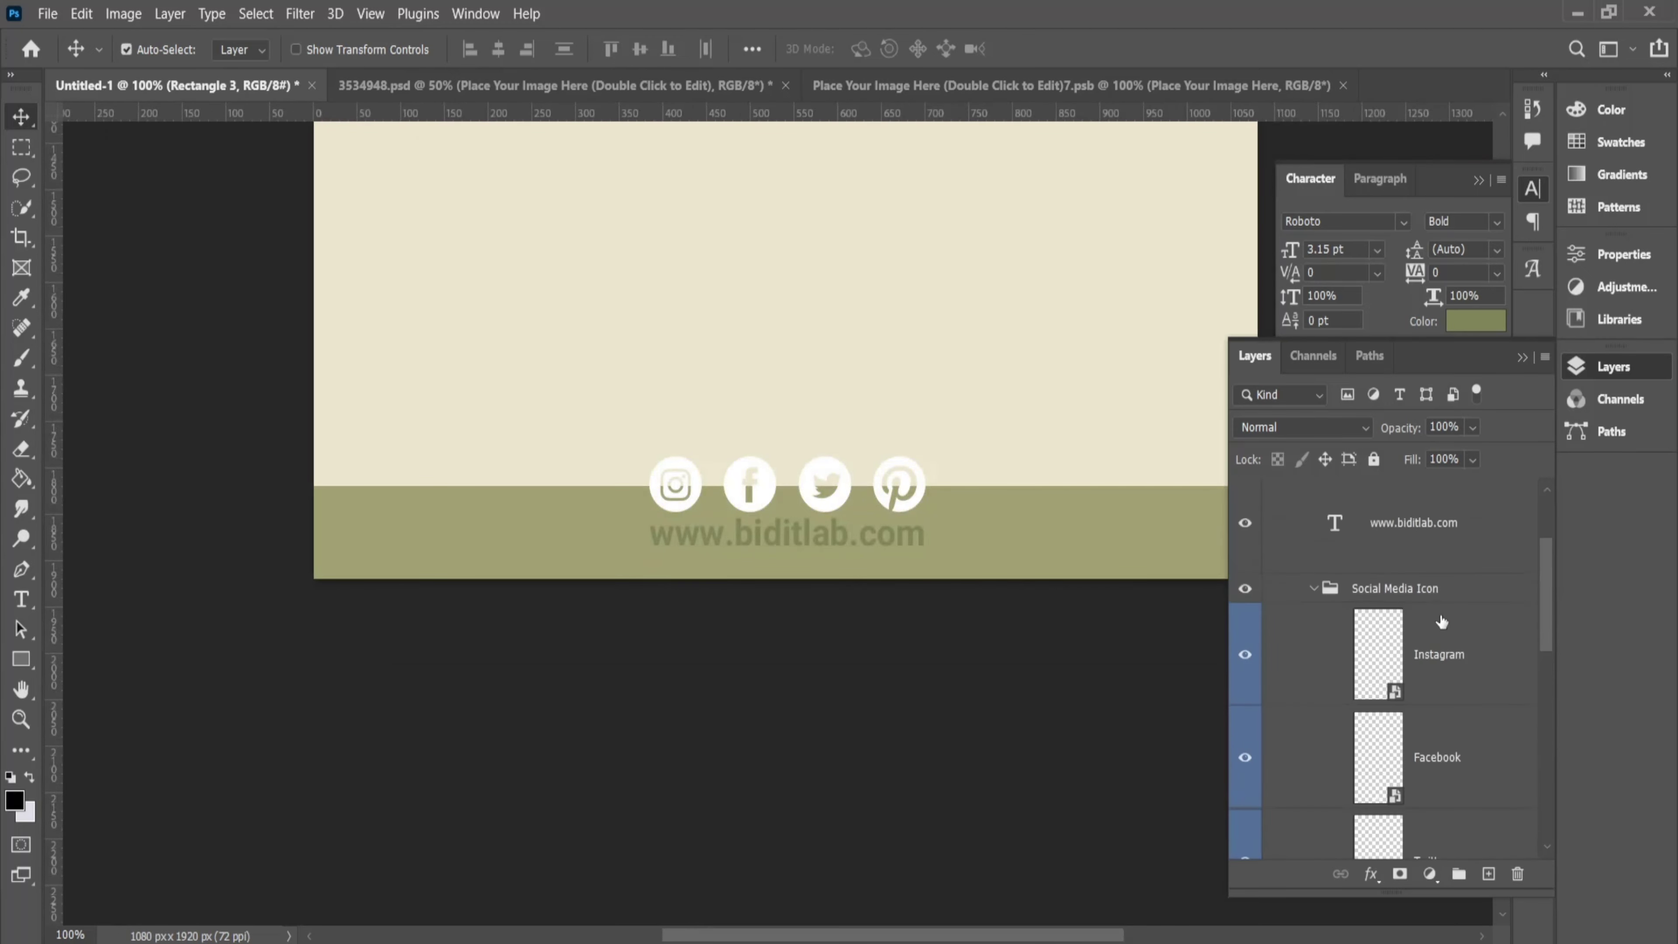
click(1310, 588)
scroll(1382, 562, up, 2)
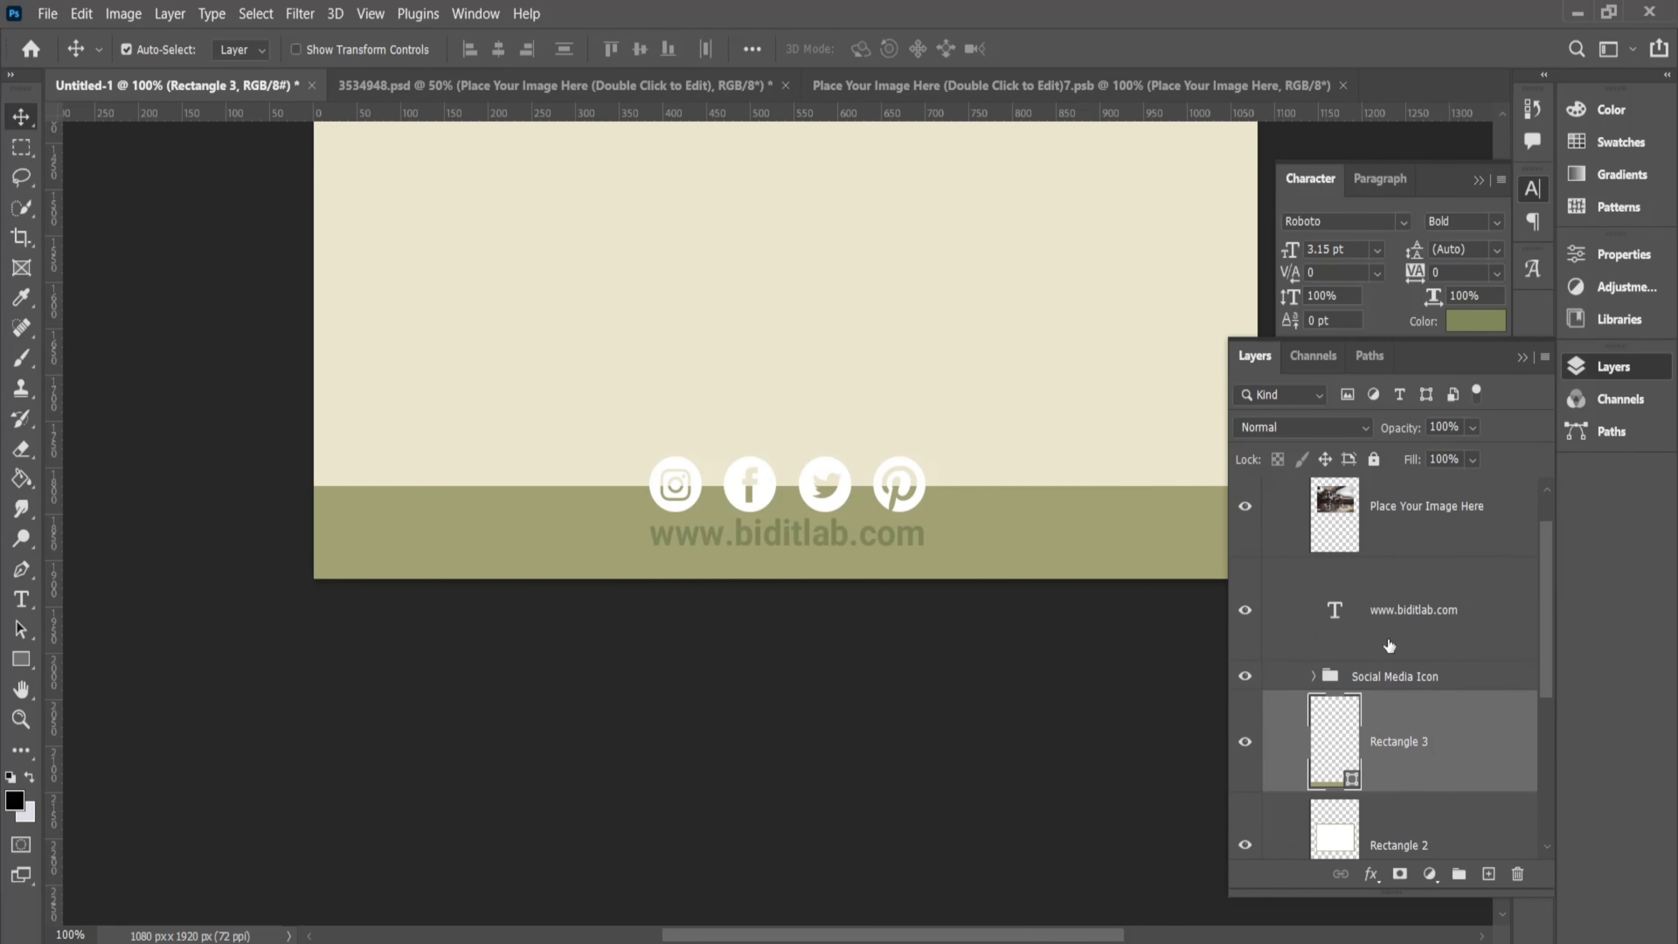
click(1390, 613)
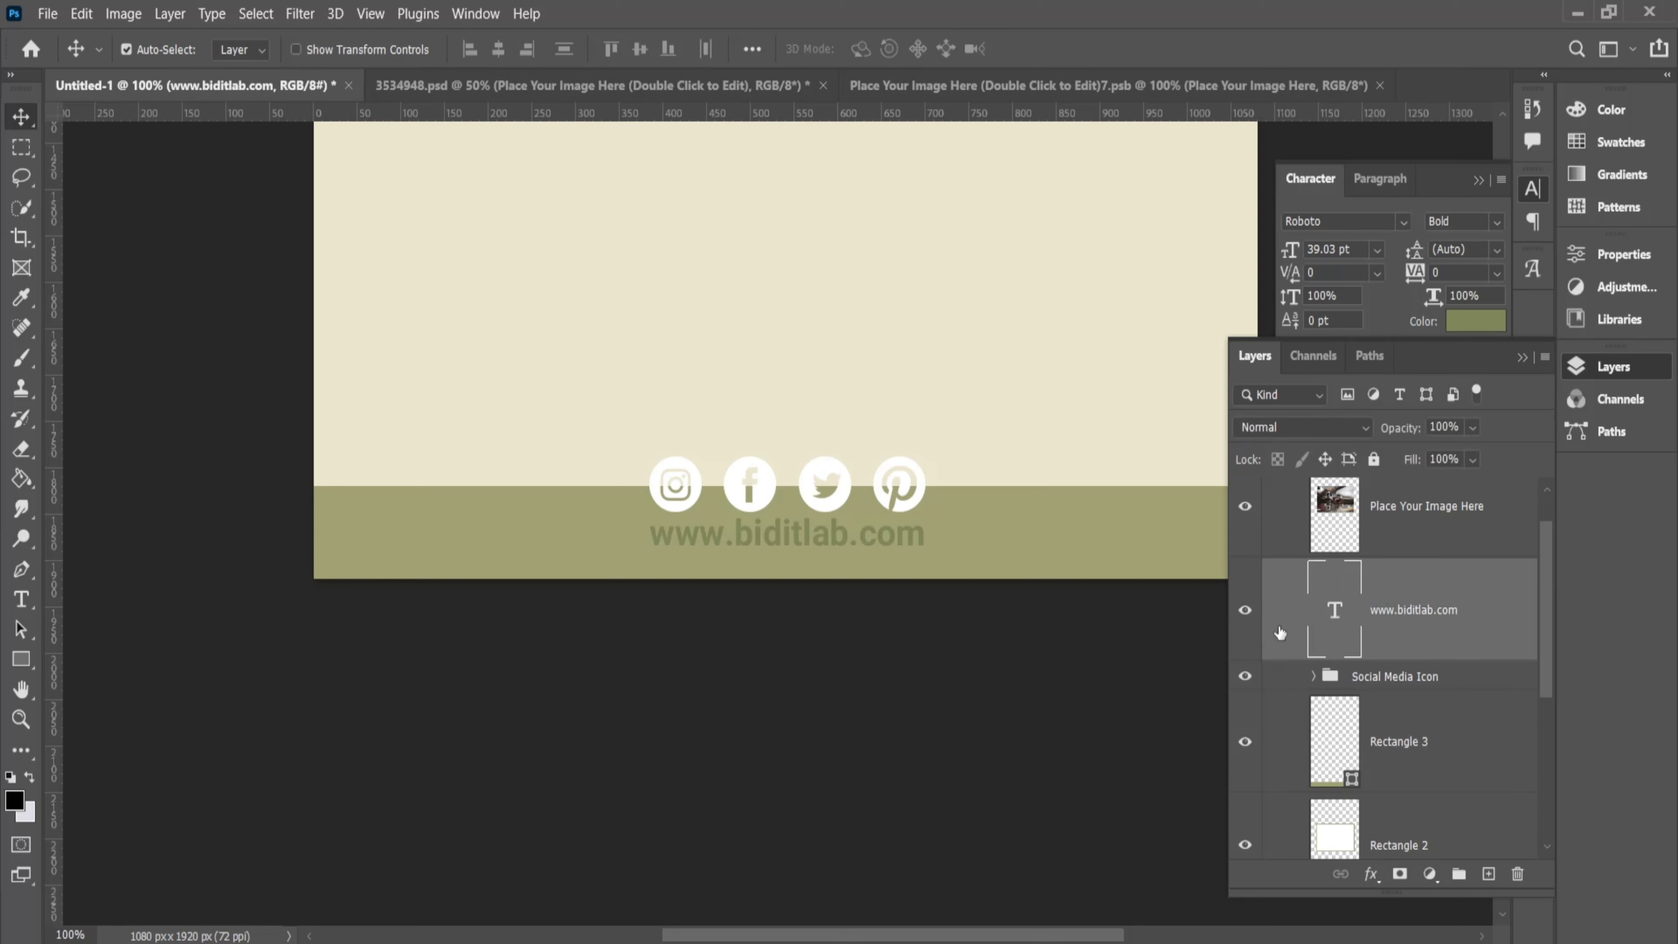
ctrl+click(1401, 674)
drag(1407, 659, 1440, 672)
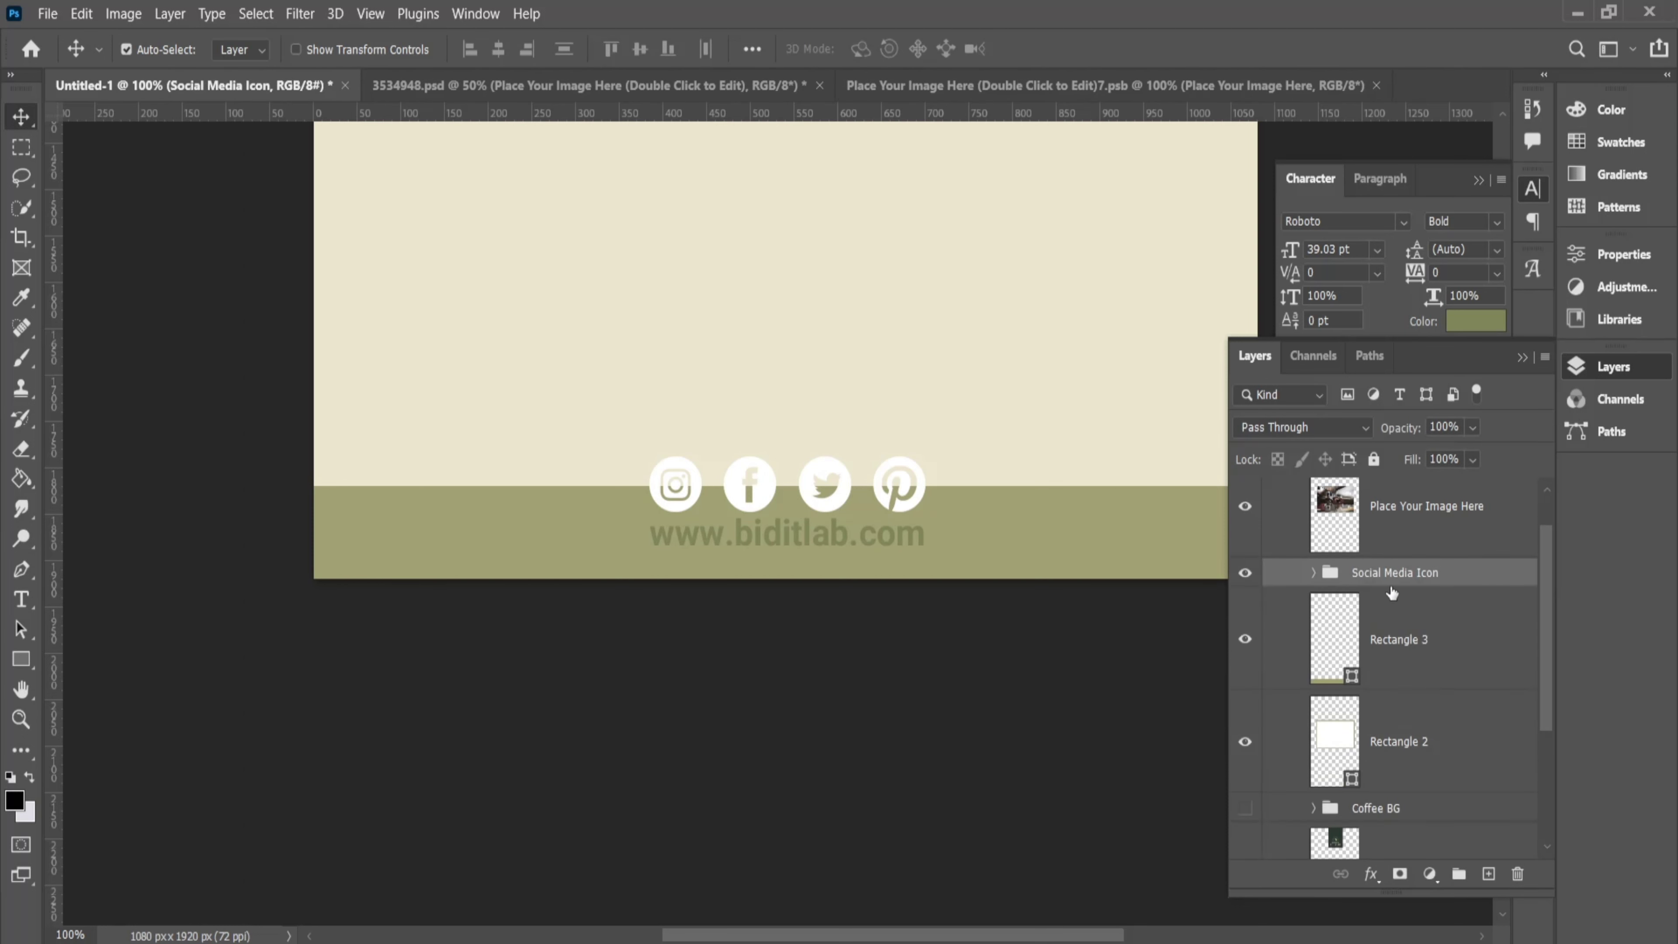
Apply a free transform to the Rectangle 3 footer bar
click(834, 495)
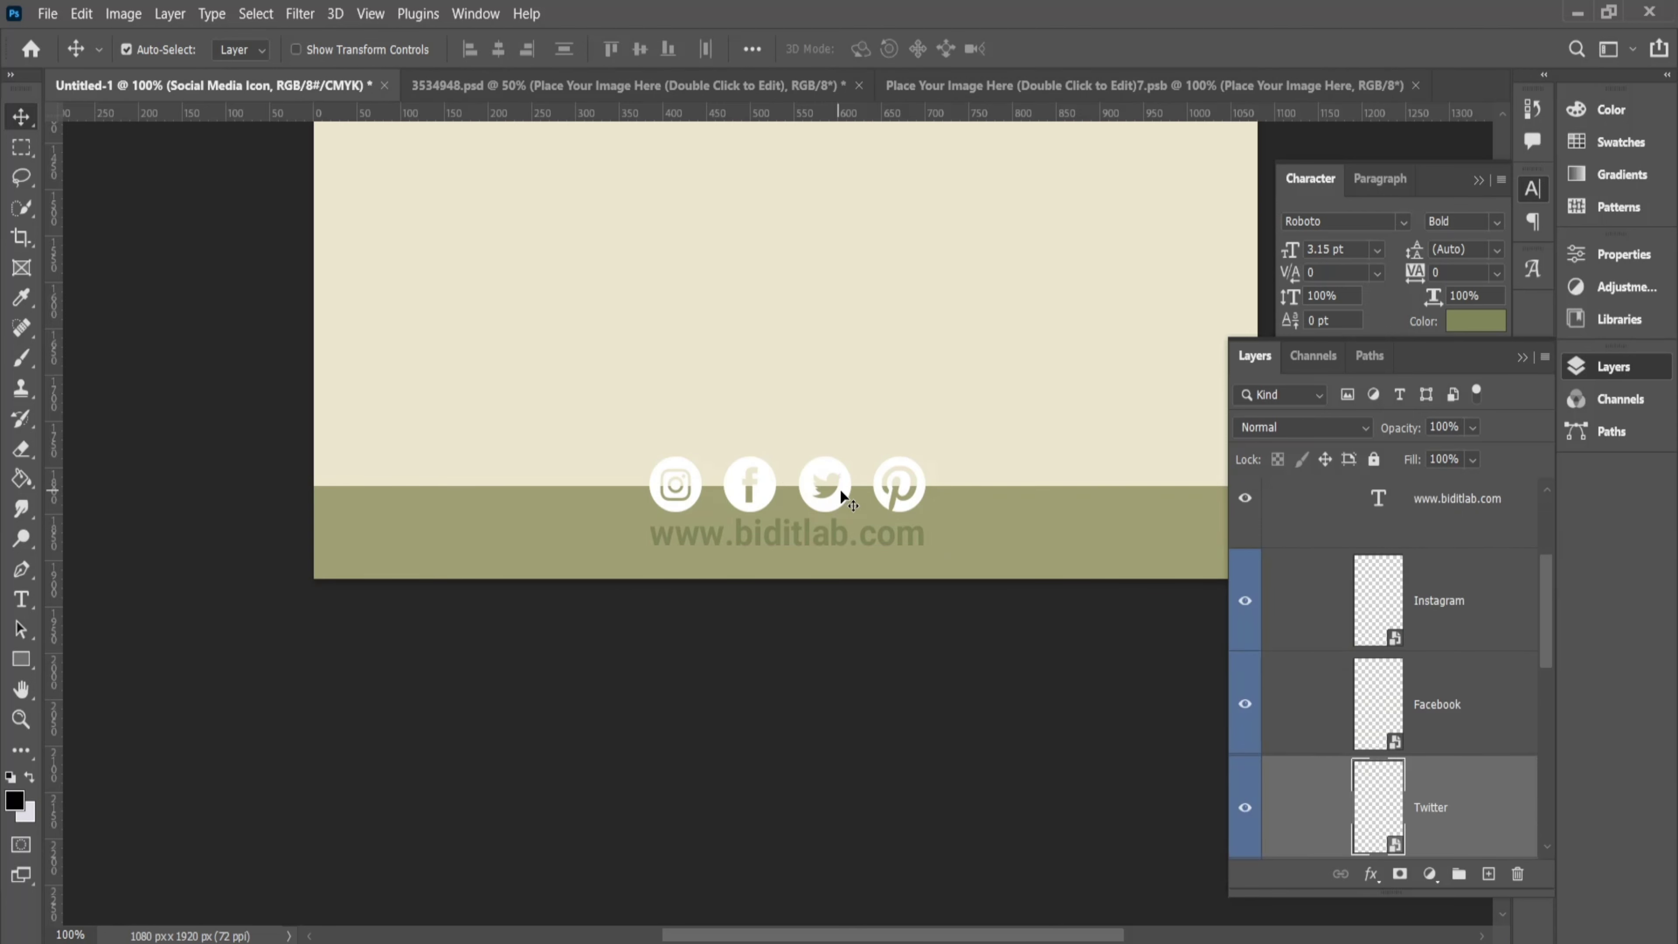
click(869, 504)
key(ctrl+t)
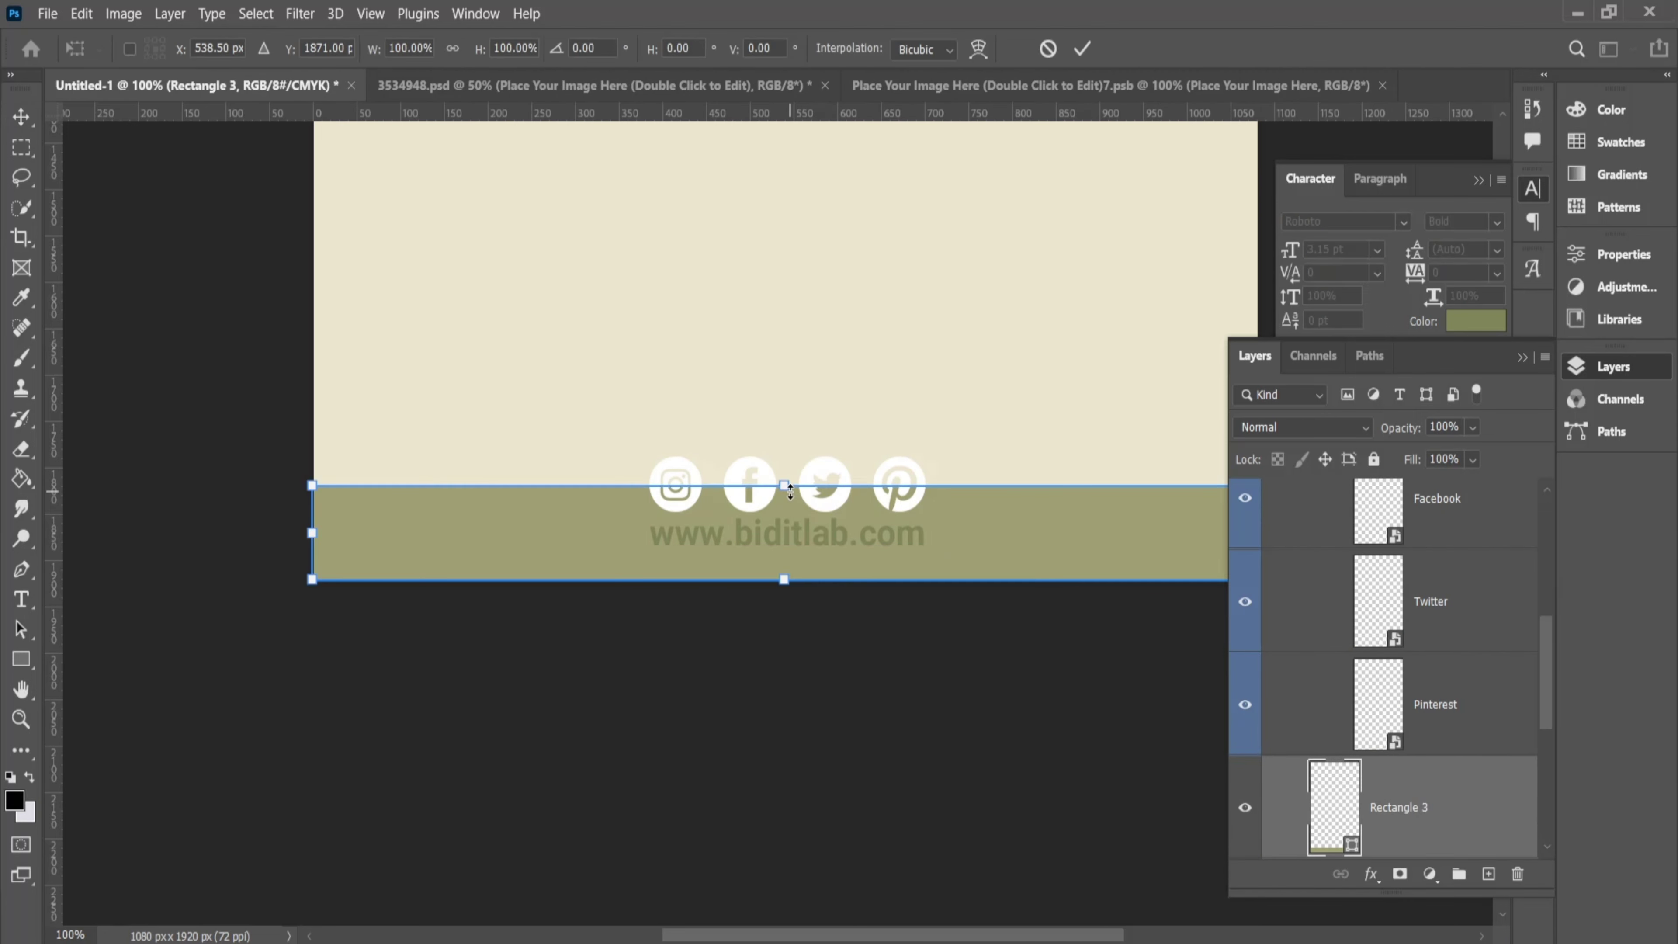
click(1081, 48)
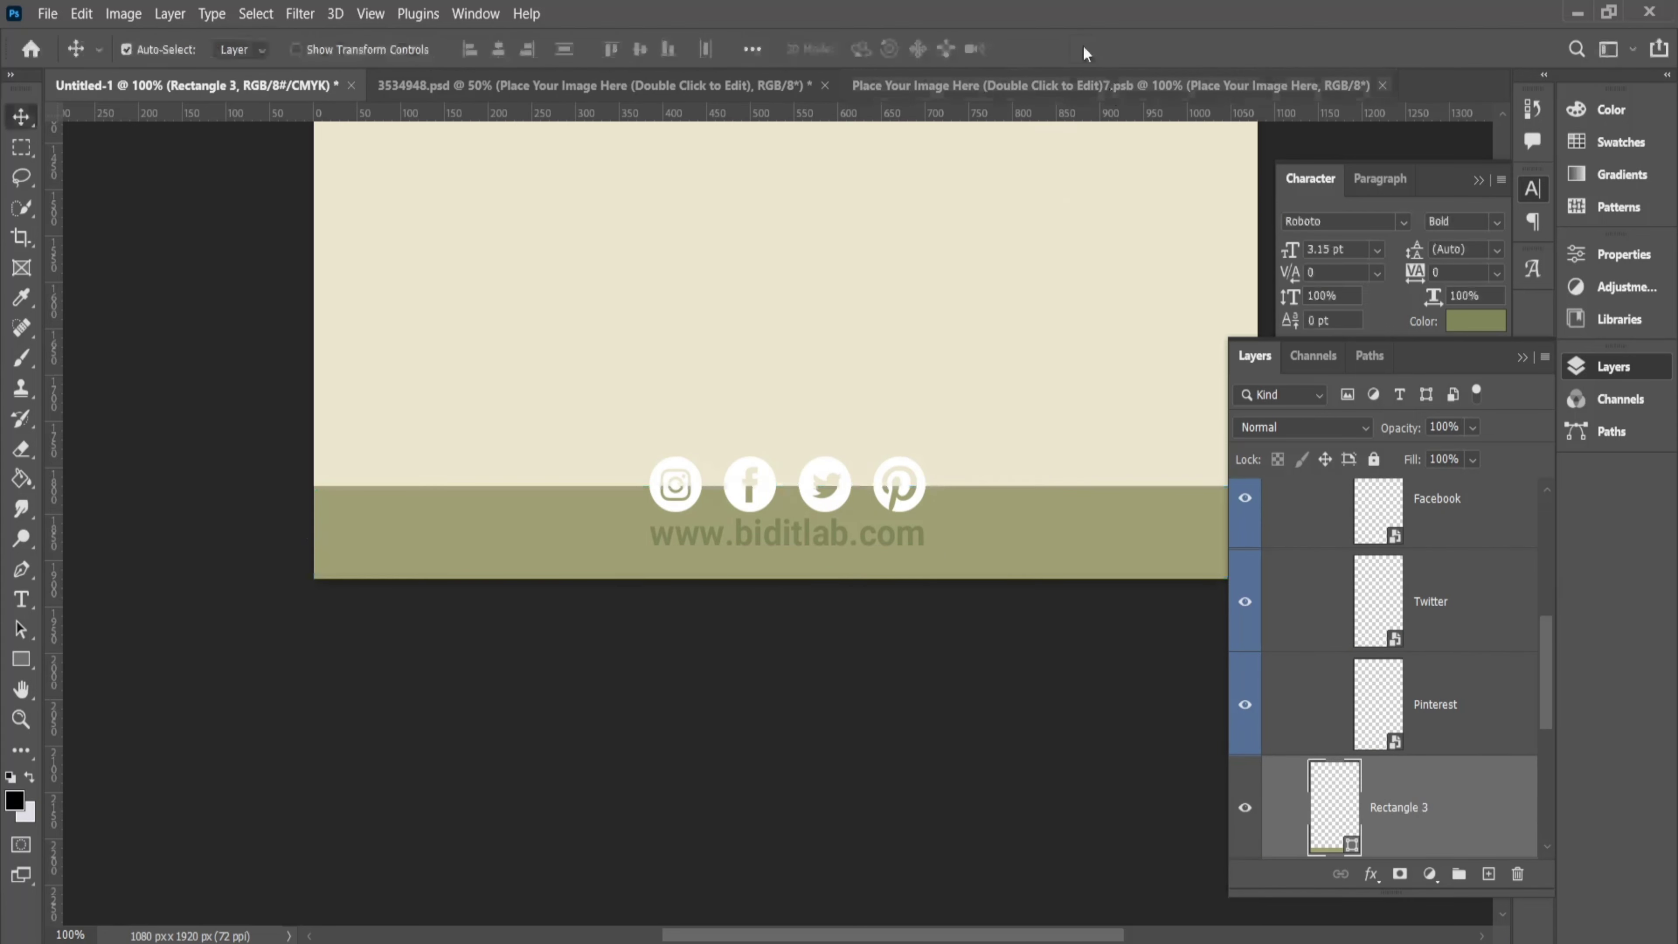
scroll(1442, 638, down, 1)
scroll(1366, 583, up, 3)
scroll(1366, 583, up, 3)
Scale the Social Media Icon group down to about 72% within the footer
click(1312, 575)
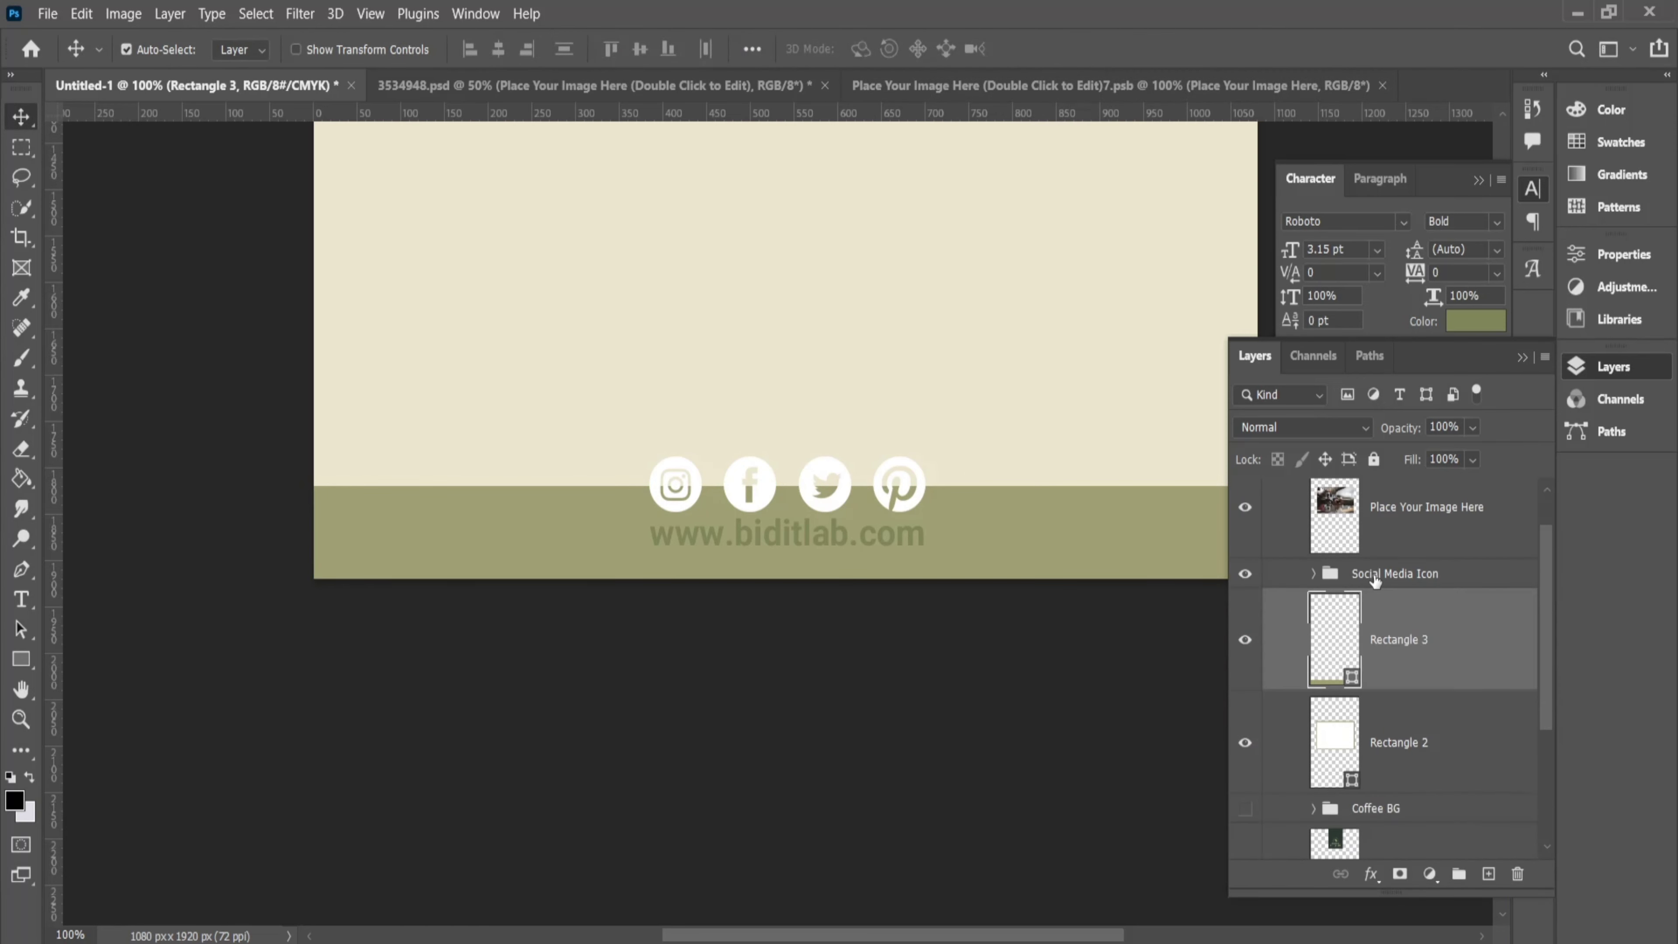
click(1394, 573)
key(ctrl+t)
drag(785, 456, 786, 520)
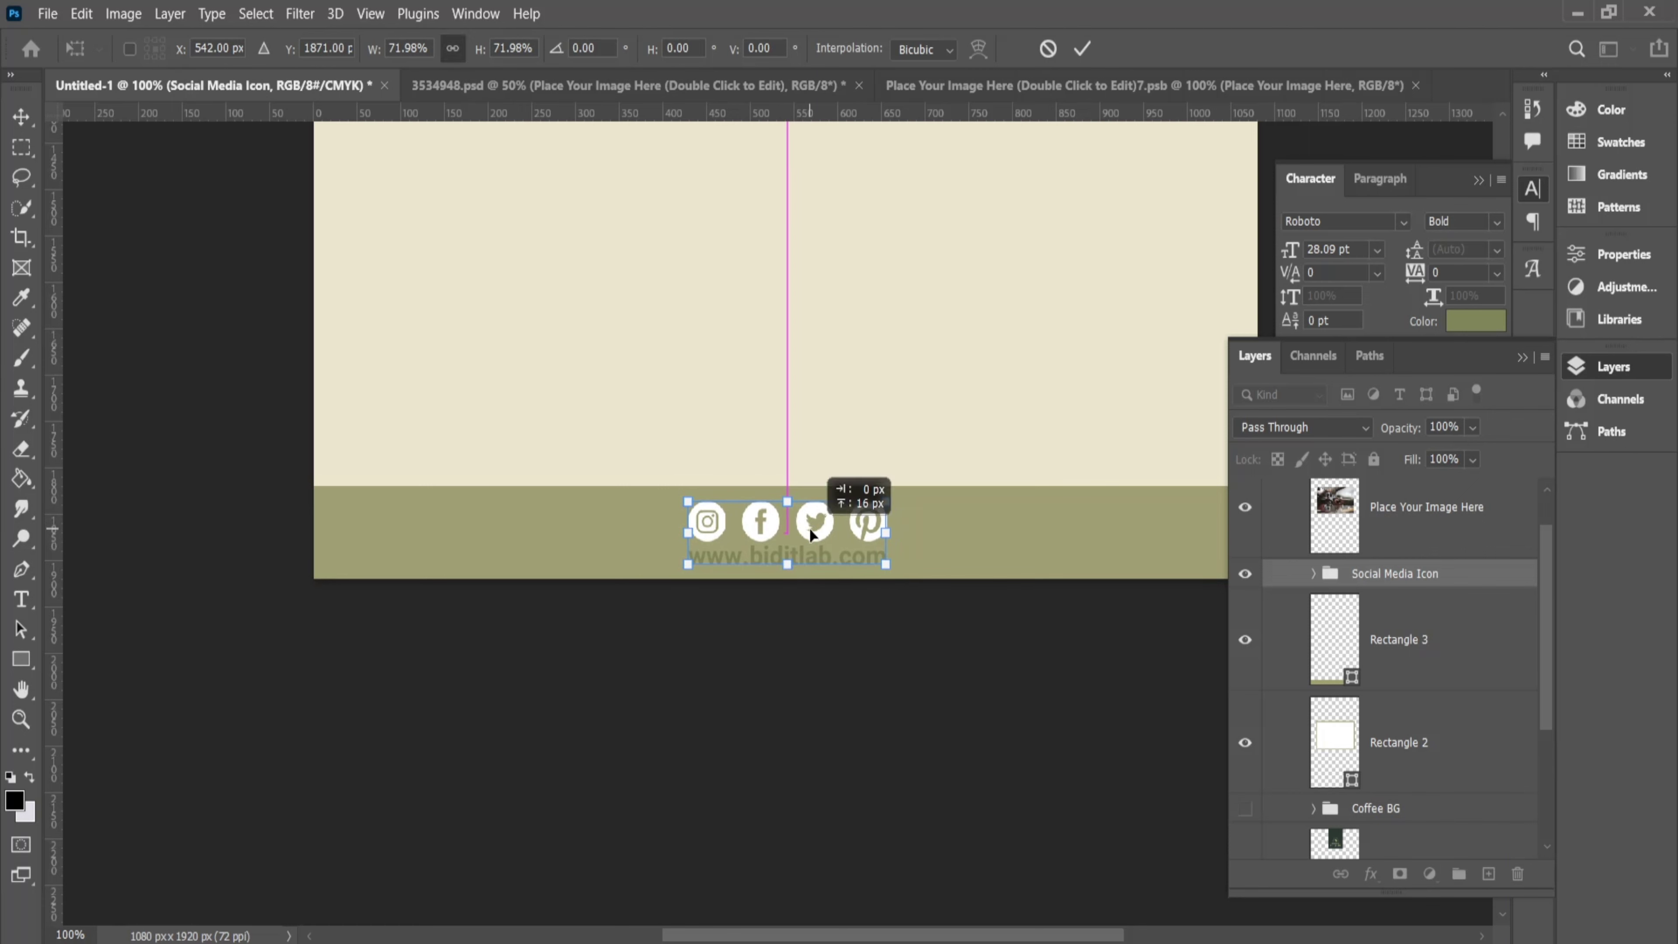
click(1082, 49)
scroll(854, 431, down, 2)
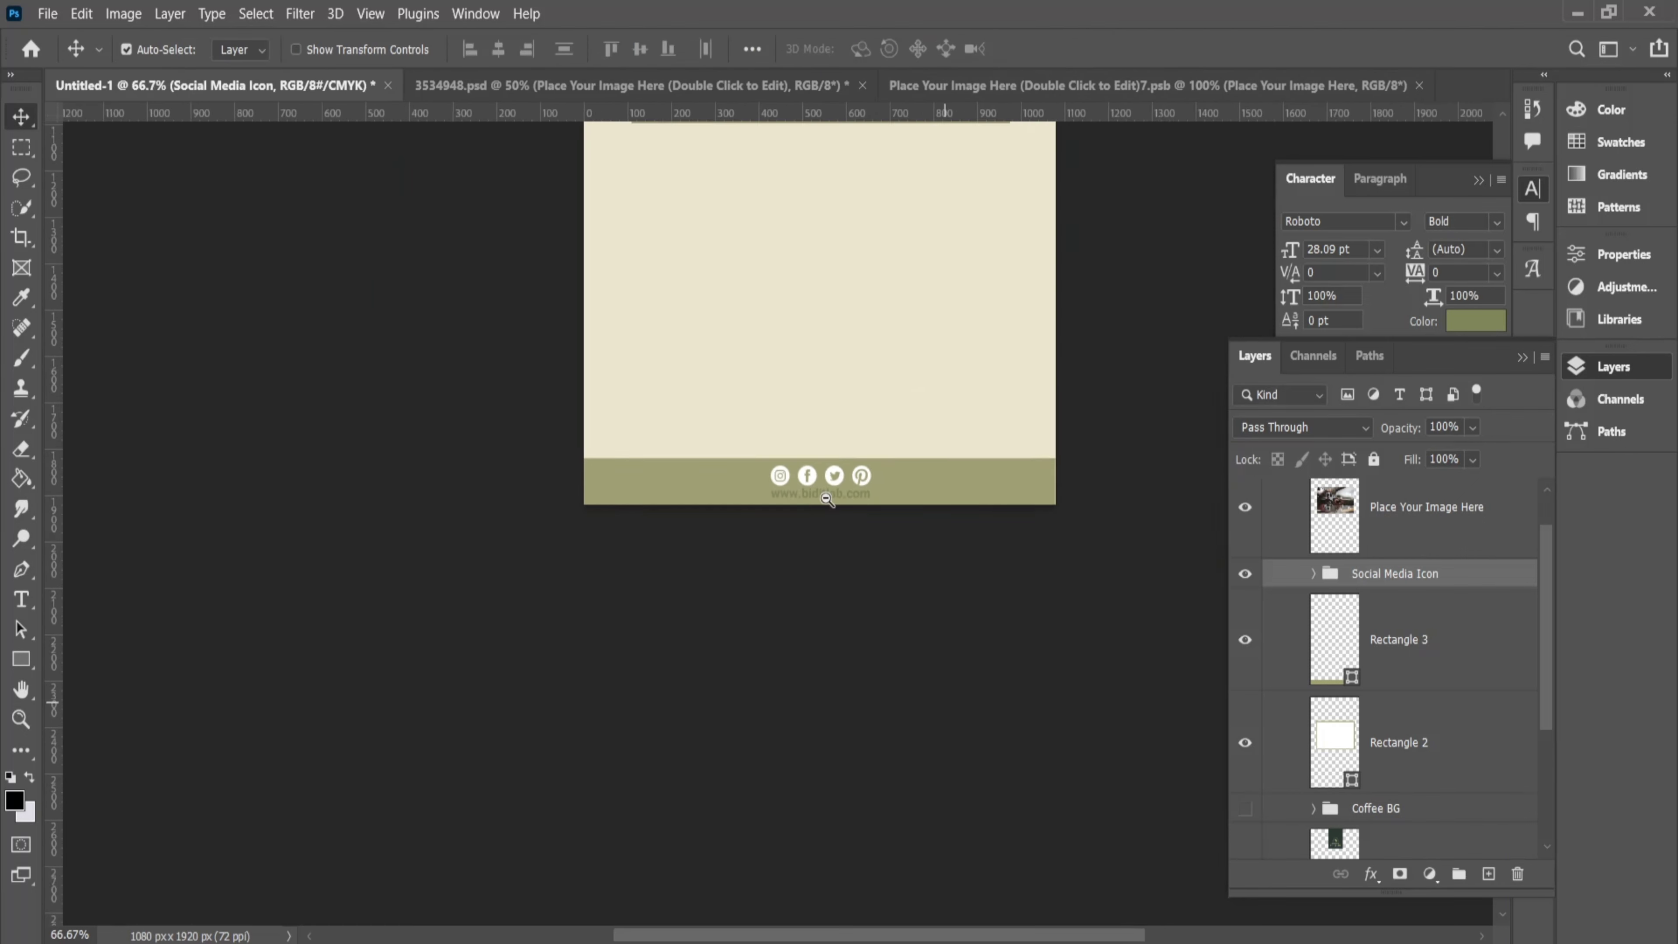
scroll(821, 507, up, 4)
Change the website address text colour to white (#ffffff)
click(859, 472)
double_click(857, 471)
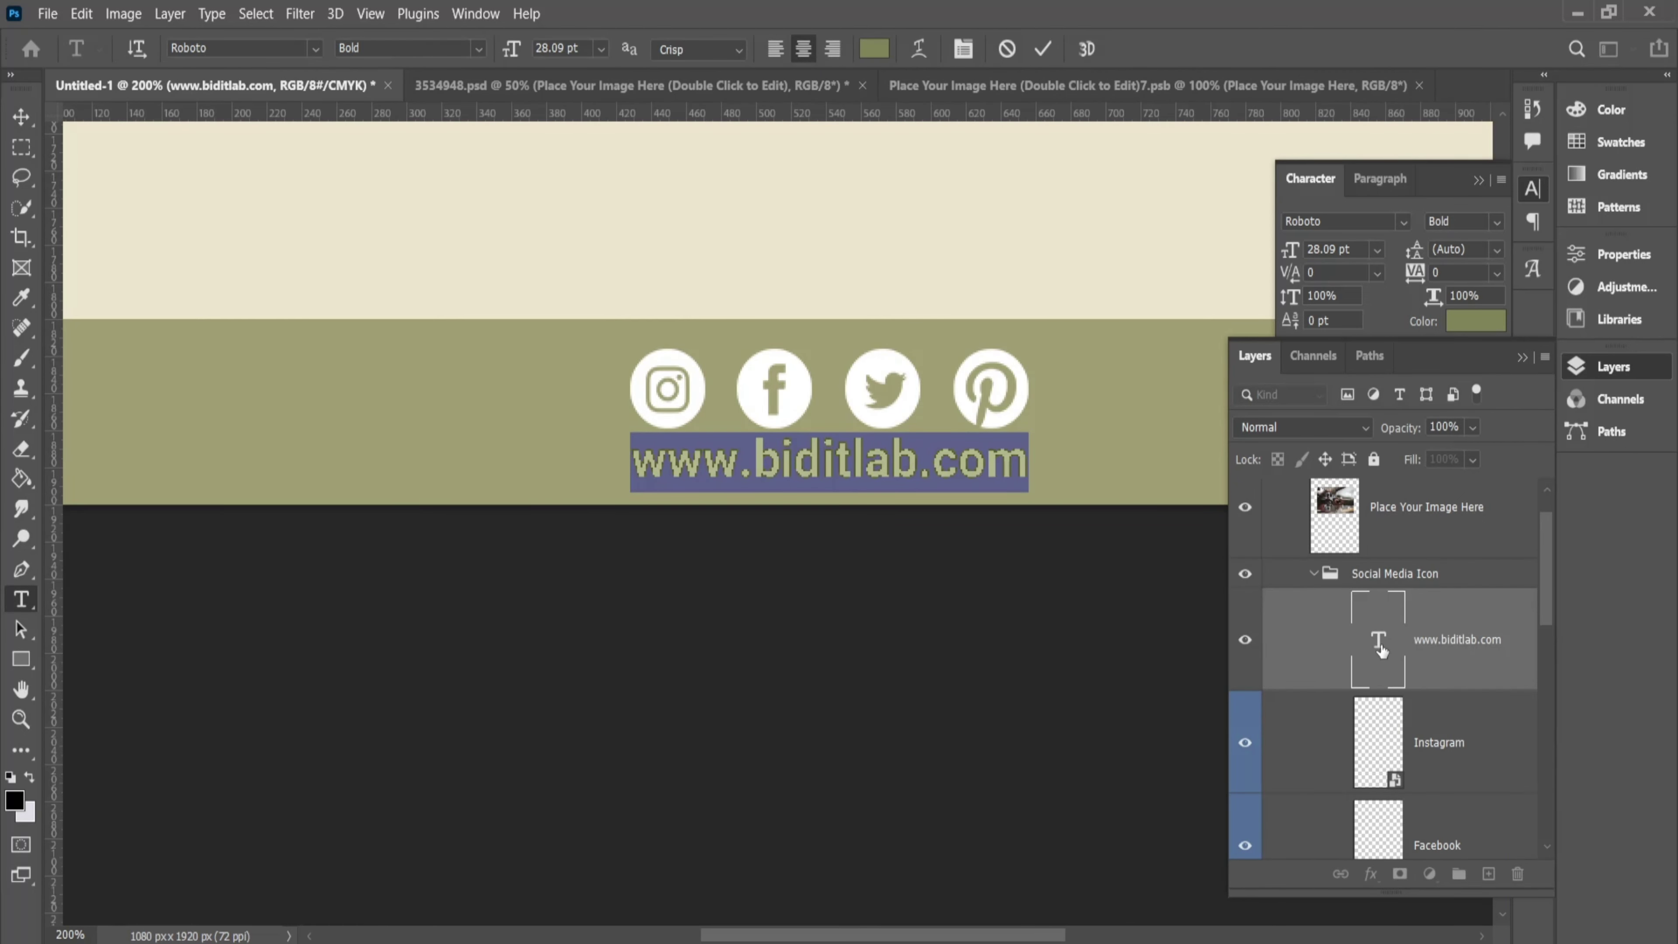
click(1490, 328)
click(998, 376)
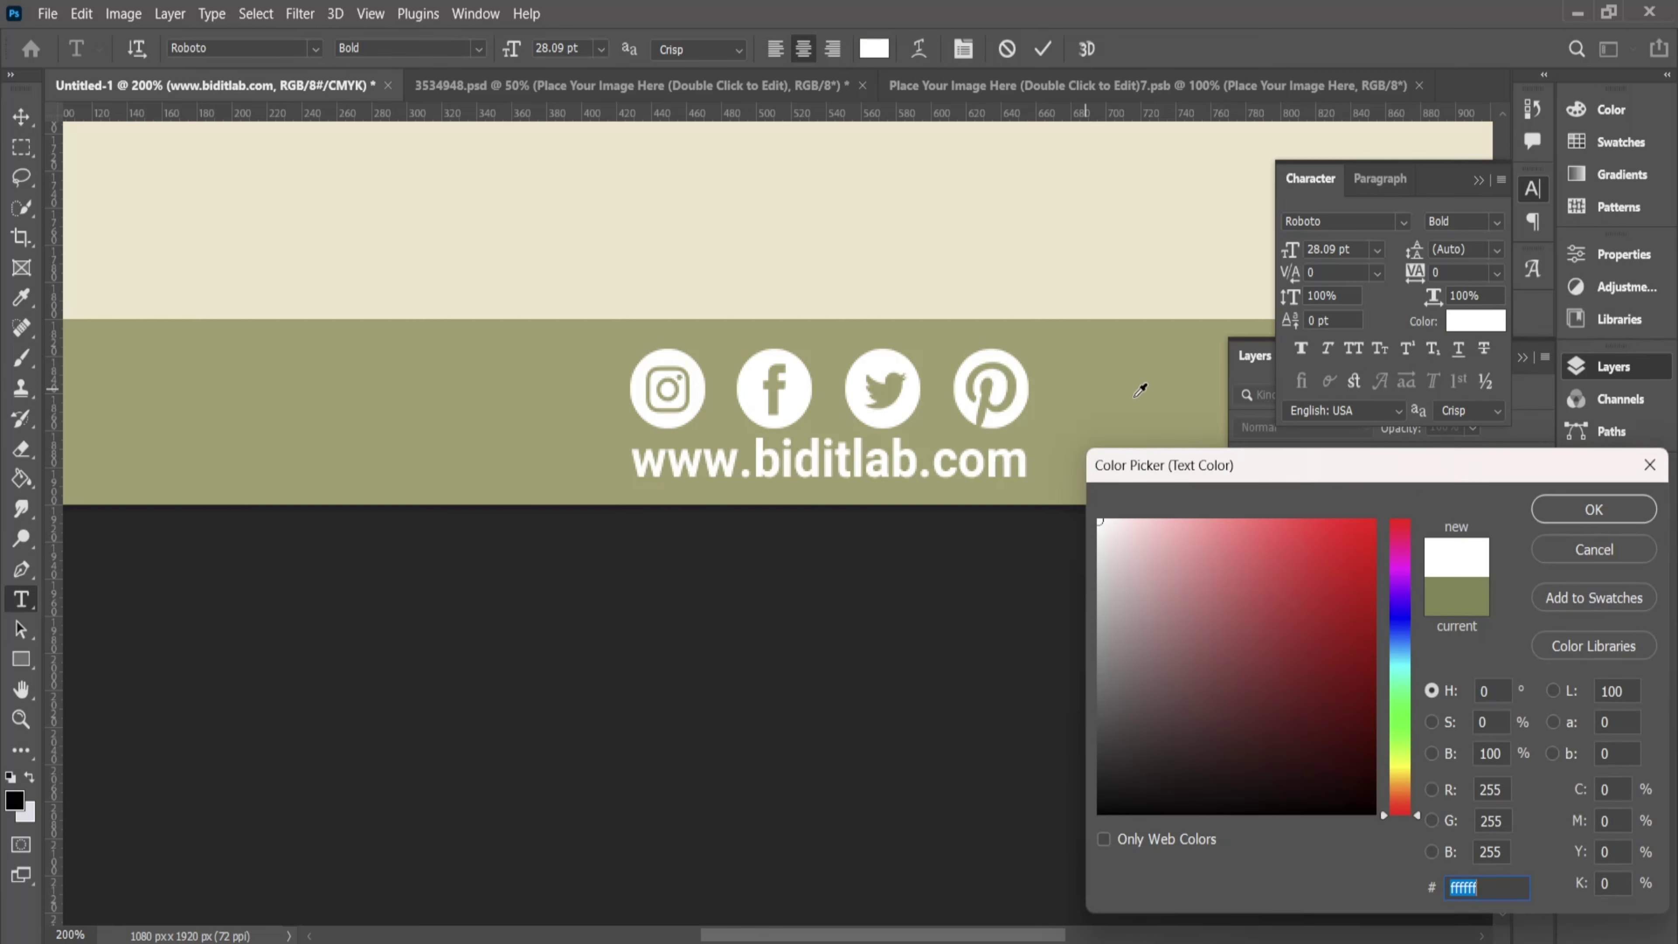
click(1593, 510)
click(1043, 49)
key(v)
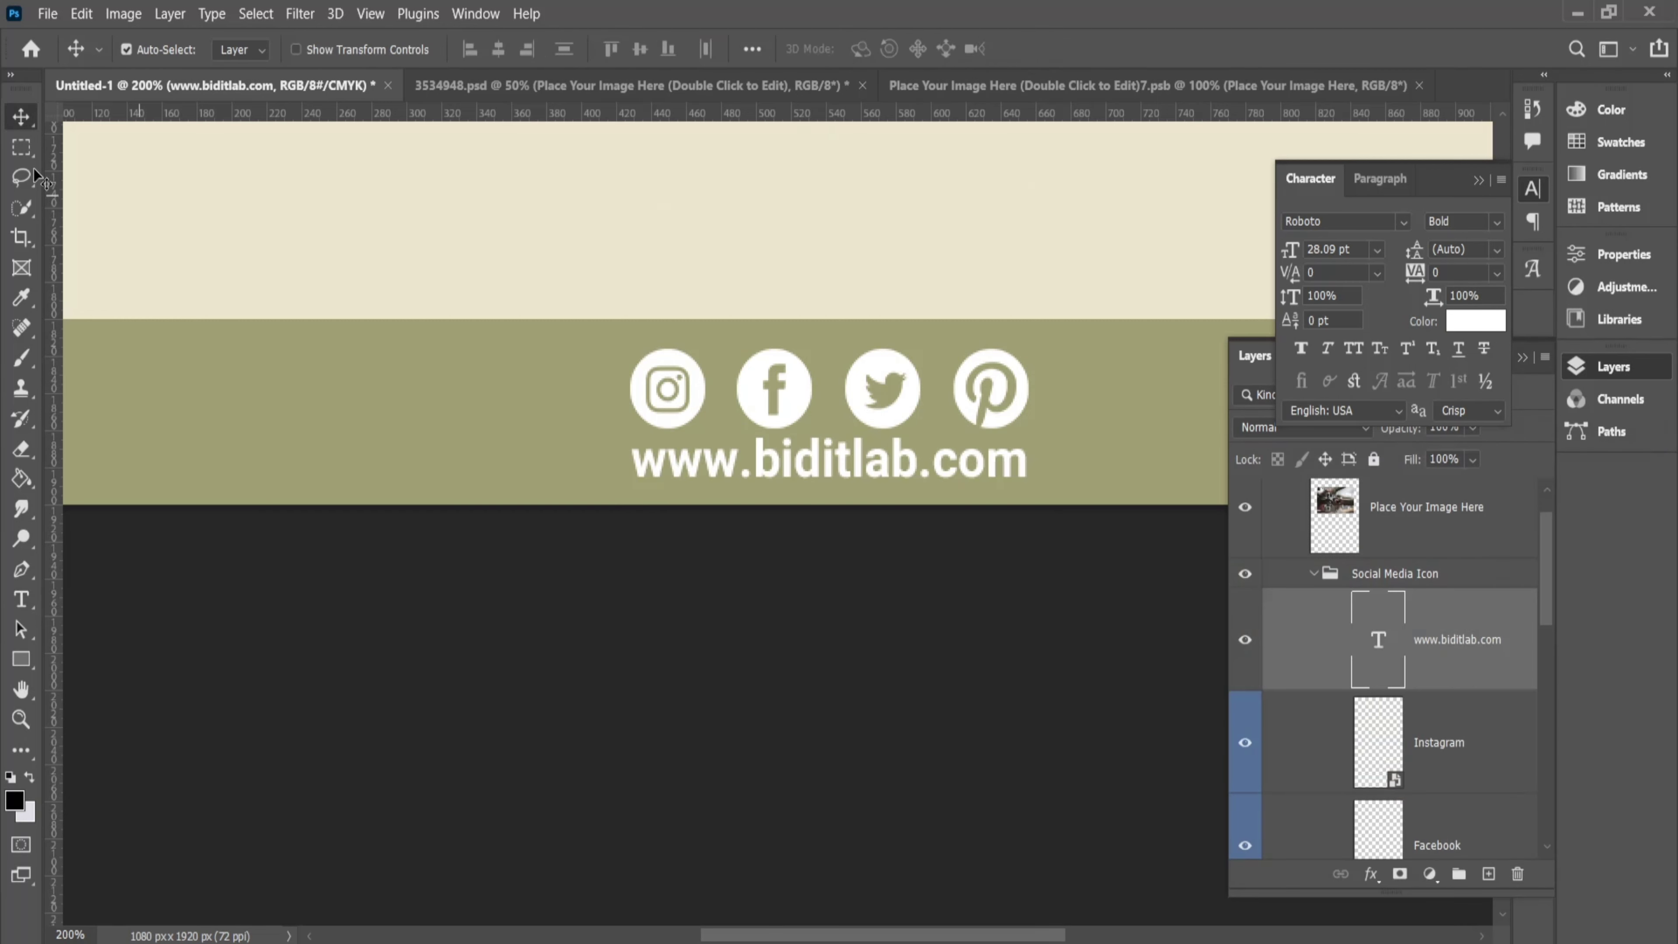
scroll(876, 371, down, 3)
Bring the whole poster into view and collapse the Social Media Icon group
drag(876, 371, 793, 532)
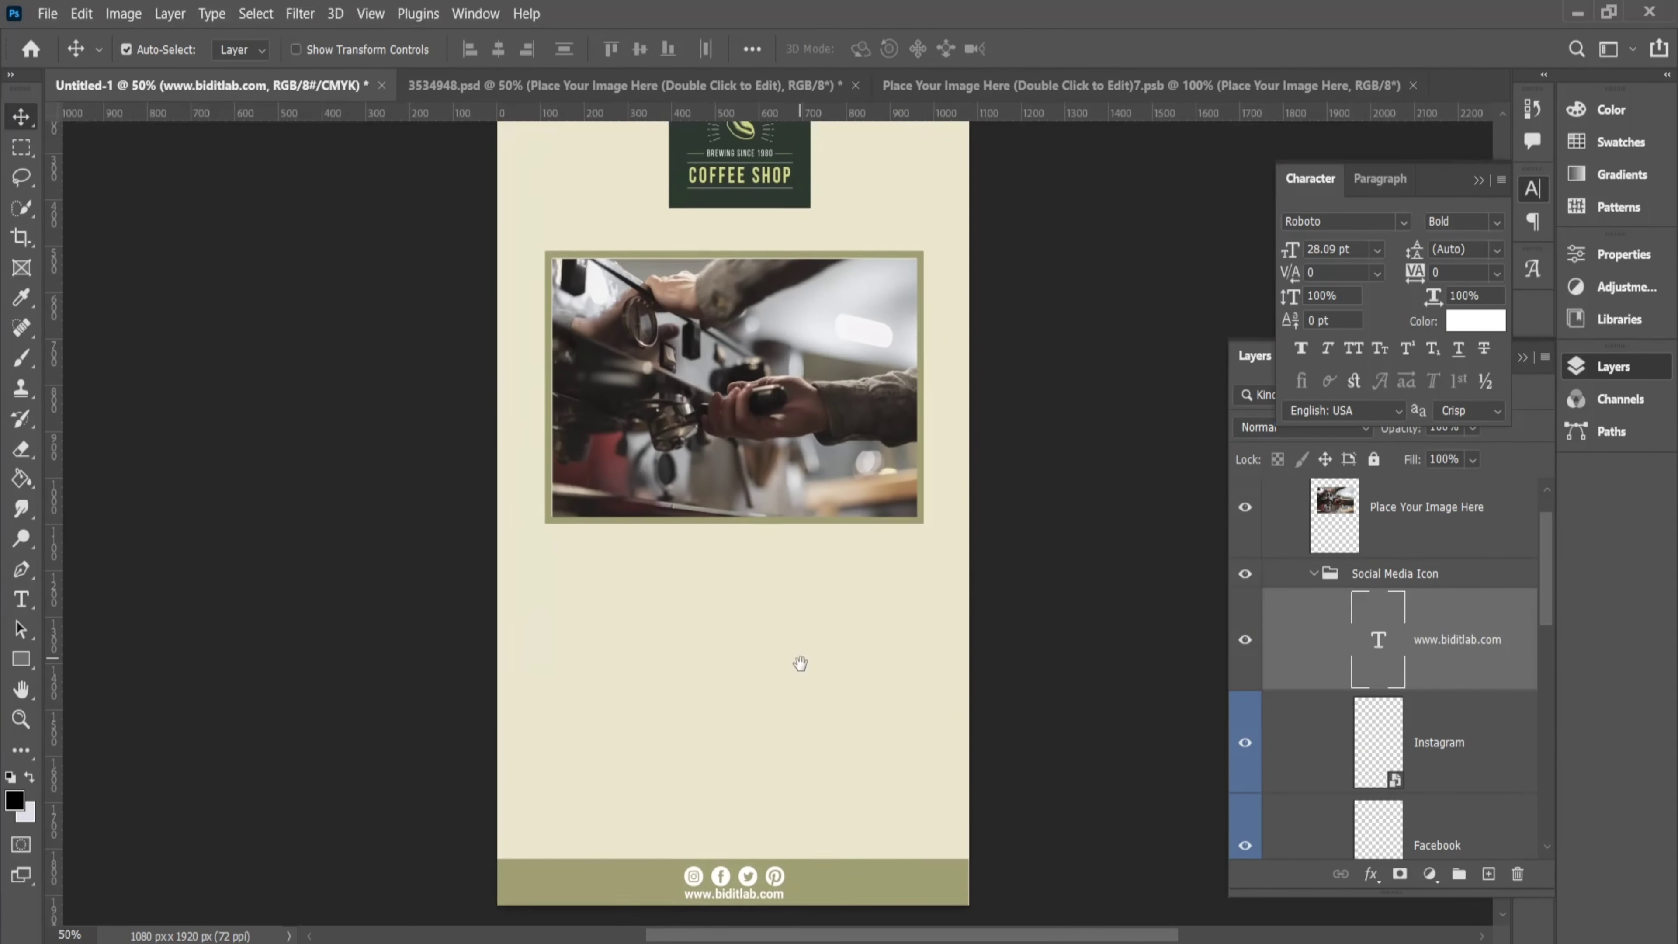
scroll(738, 352, up, 2)
scroll(1295, 628, down, 2)
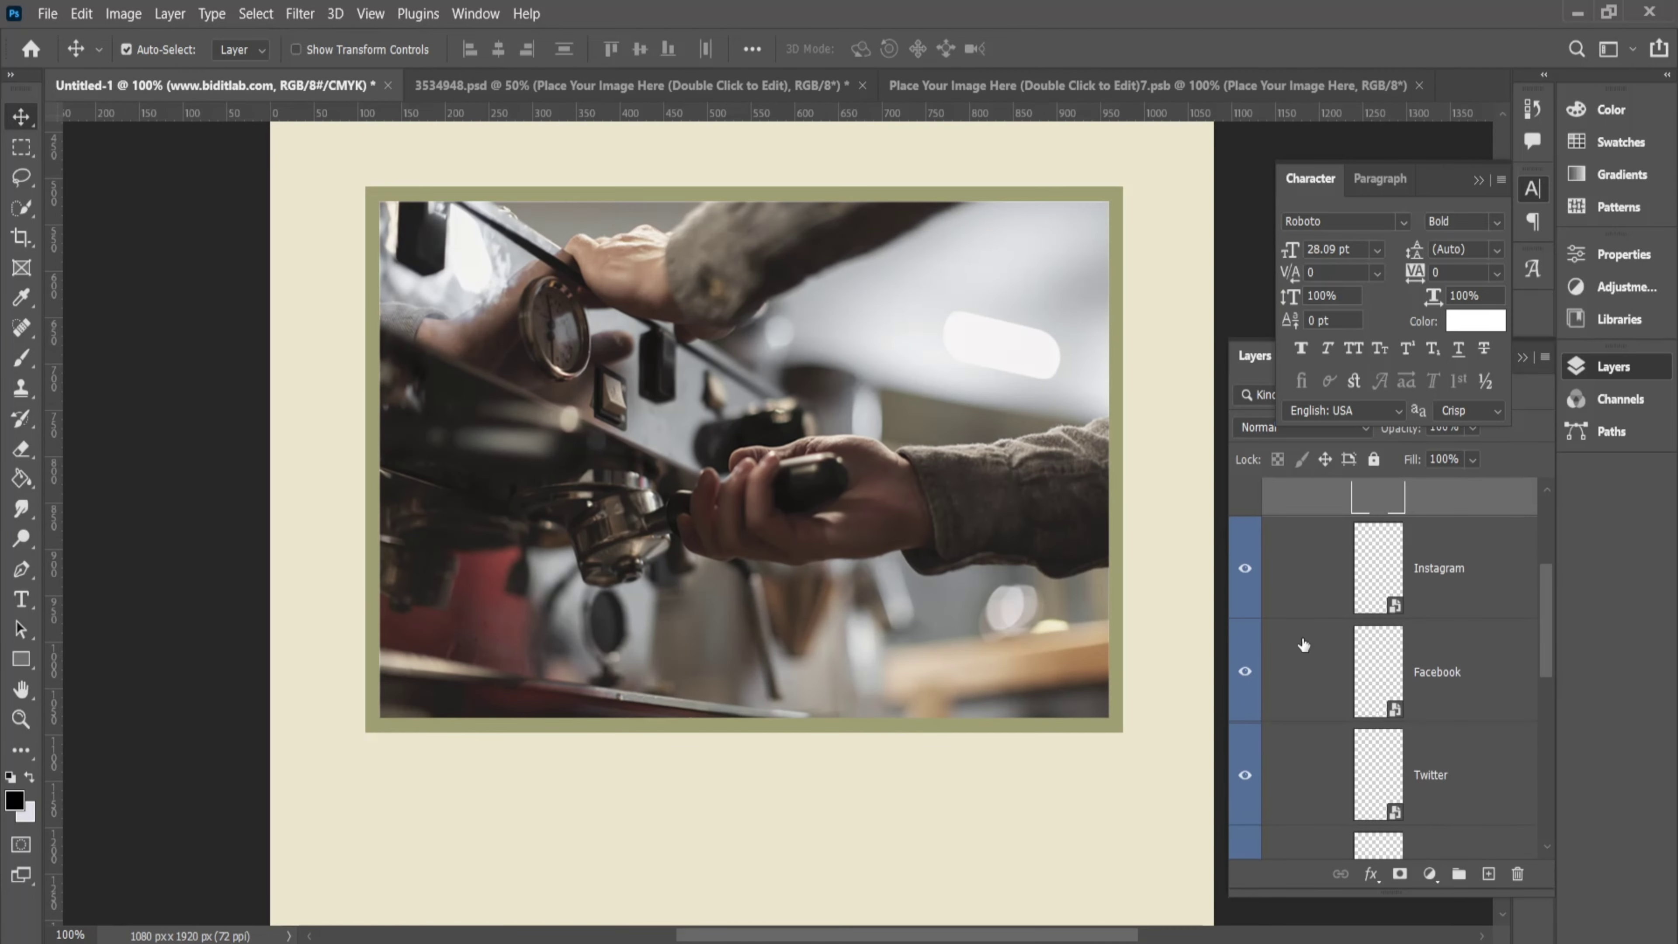
scroll(1292, 611, down, 3)
scroll(1292, 608, down, 2)
scroll(1293, 610, up, 2)
scroll(1305, 610, up, 2)
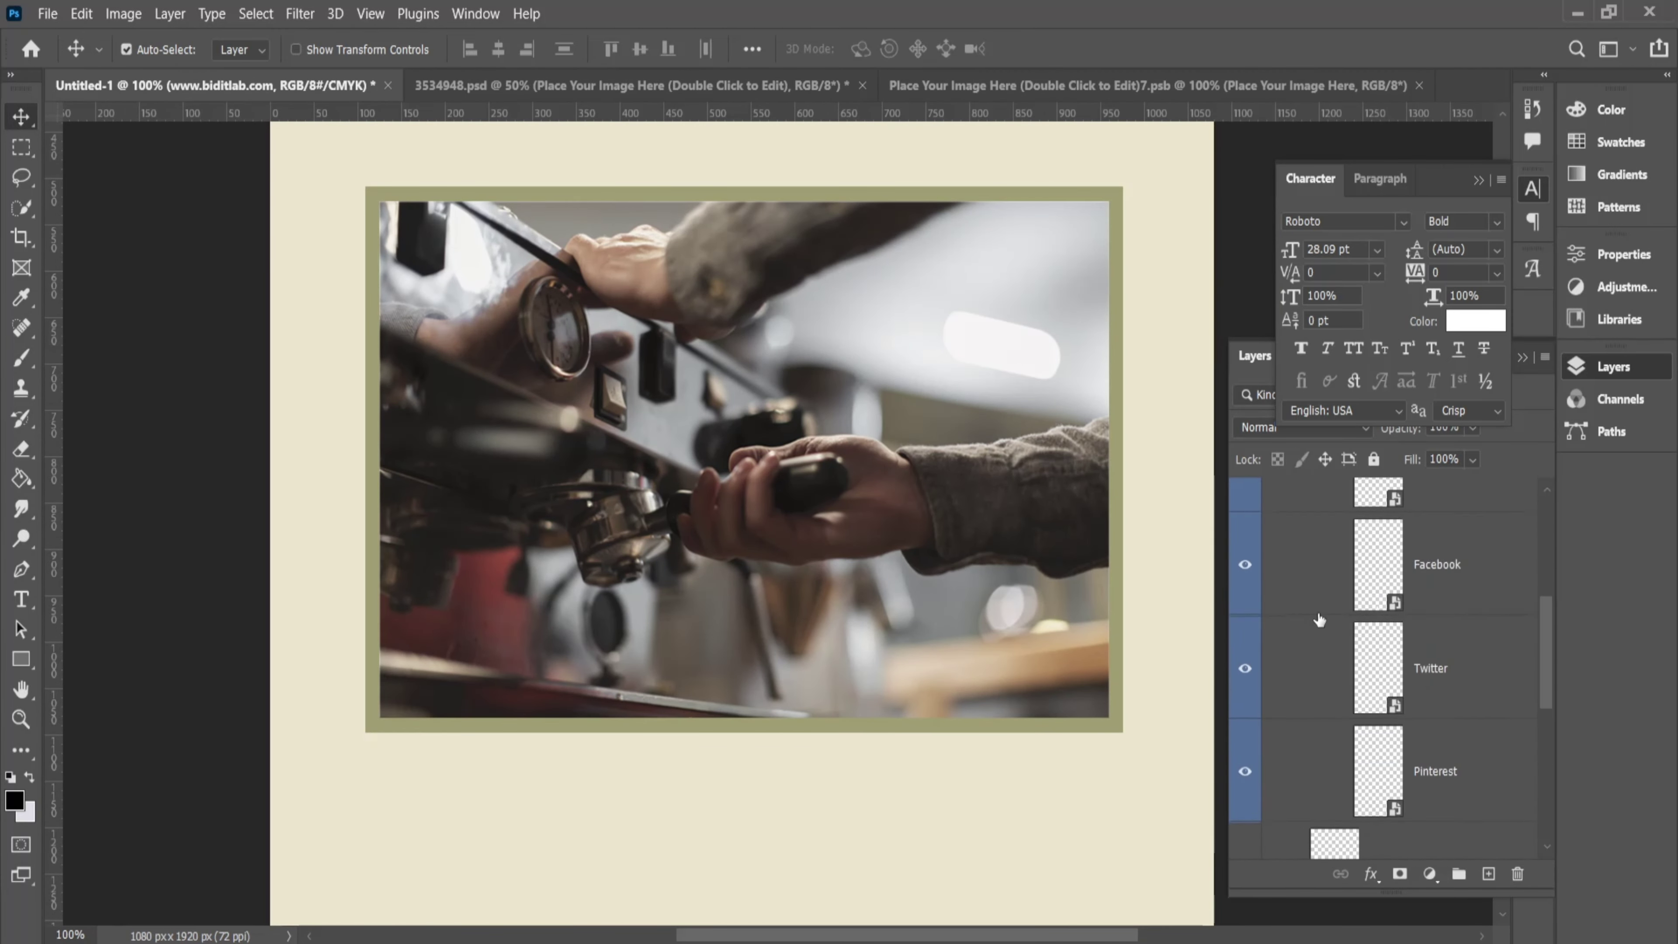
scroll(1317, 610, up, 4)
click(1316, 622)
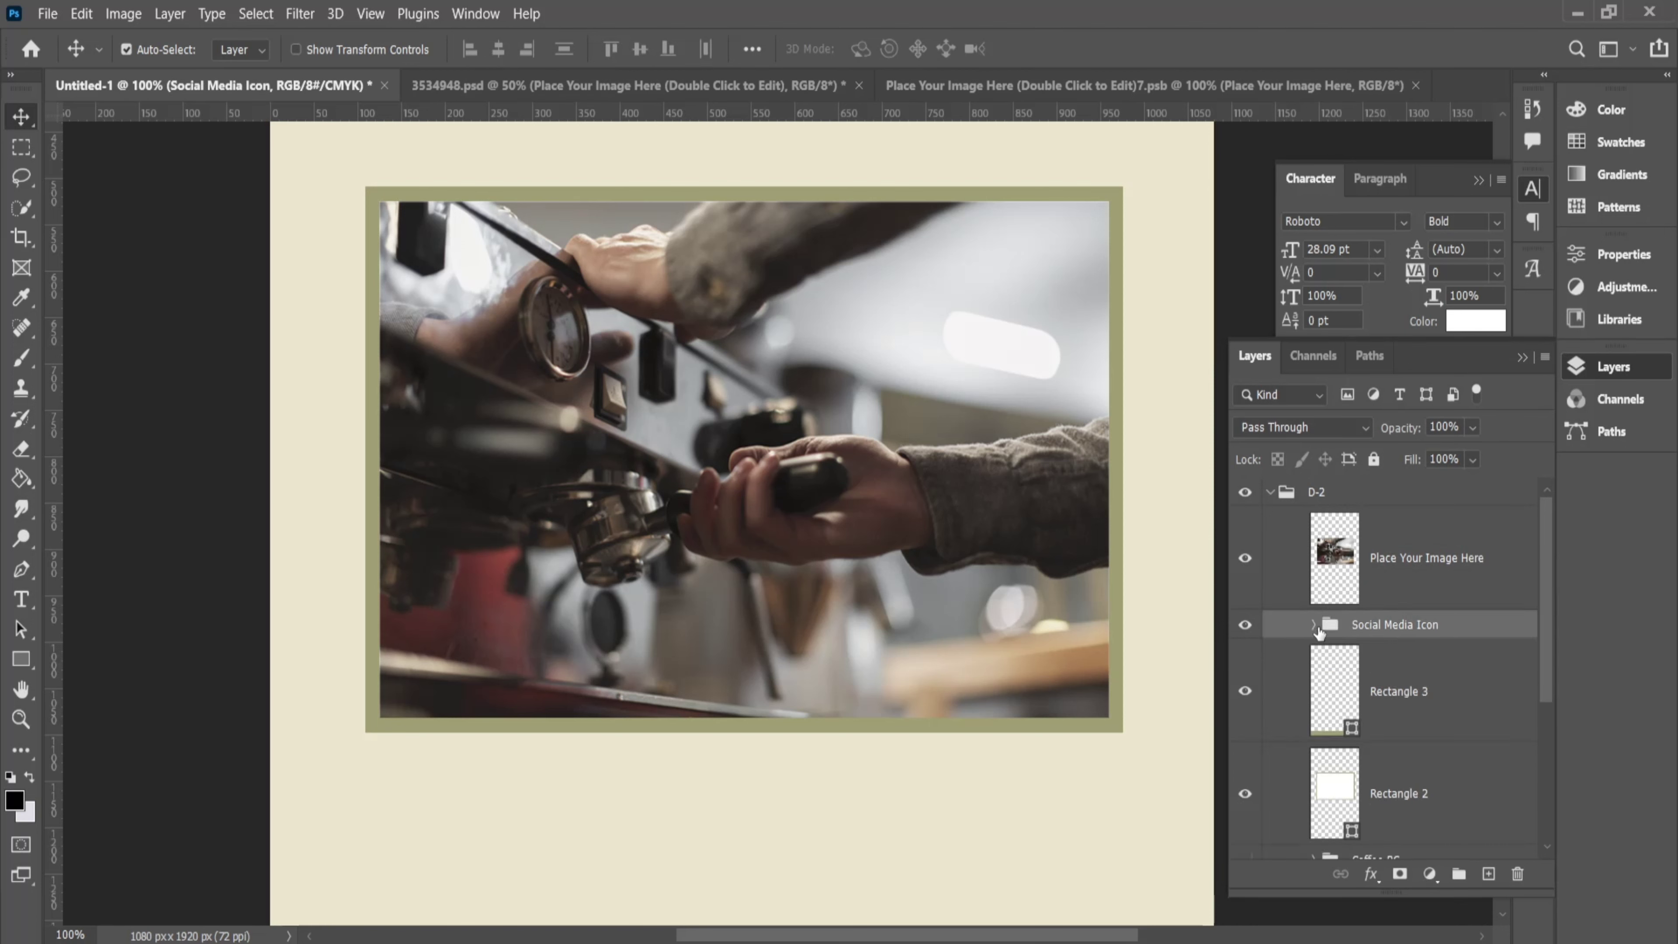
scroll(1334, 645, down, 3)
Make the Coffee BG group visible and start a transform on it
click(1247, 610)
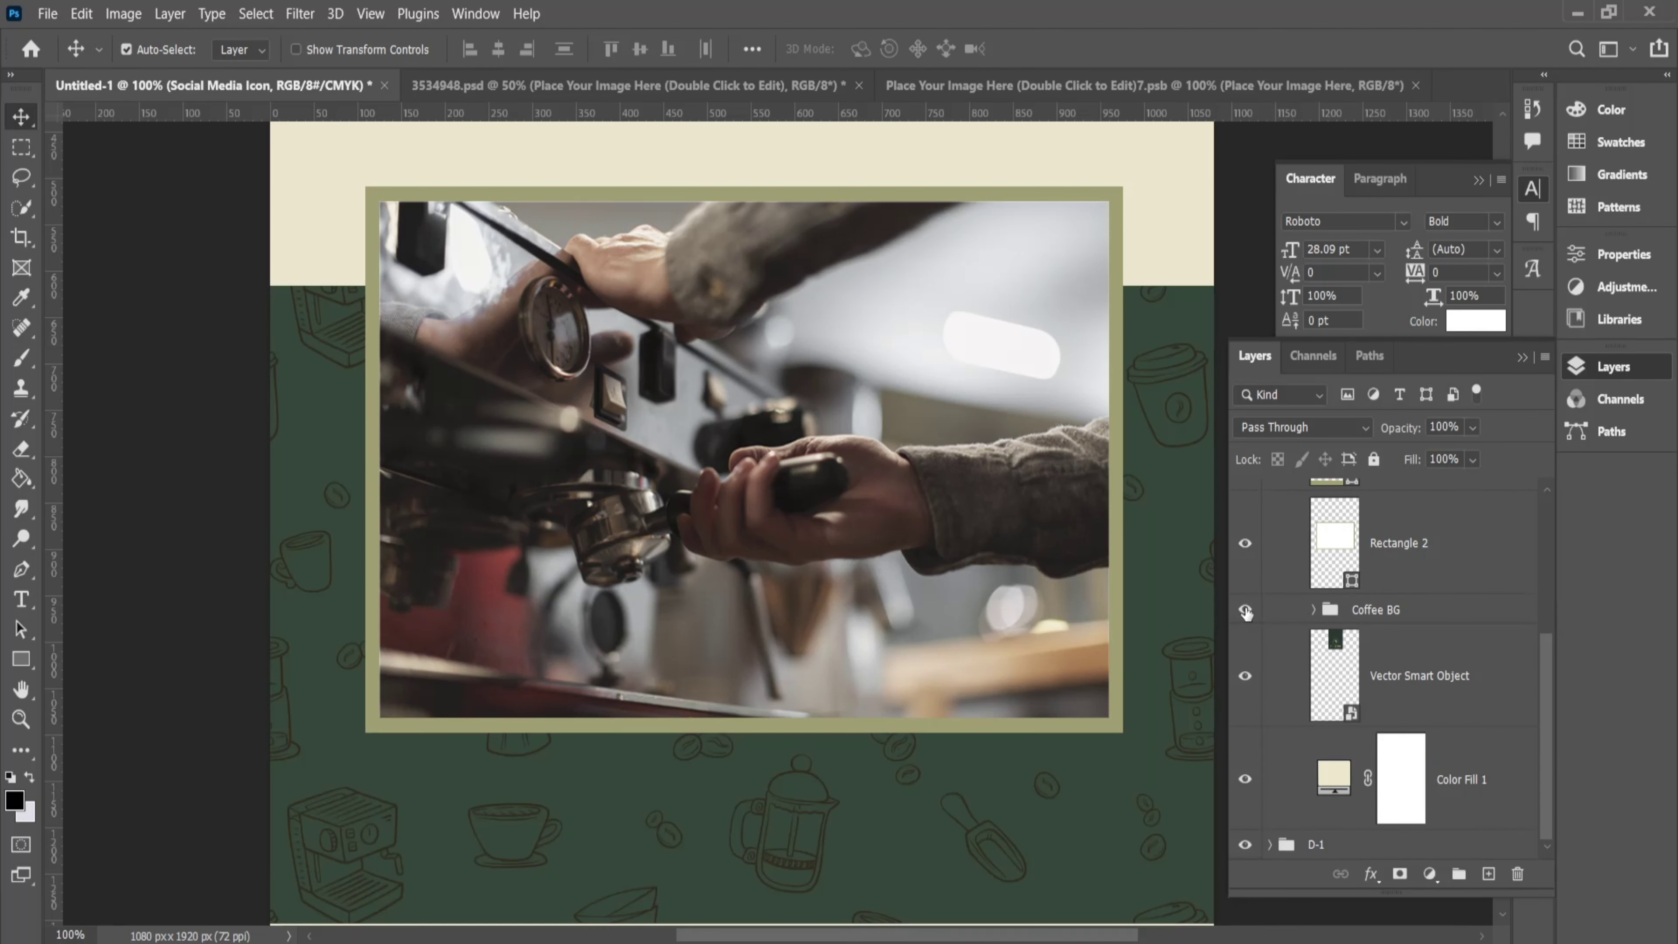
scroll(1003, 536, down, 2)
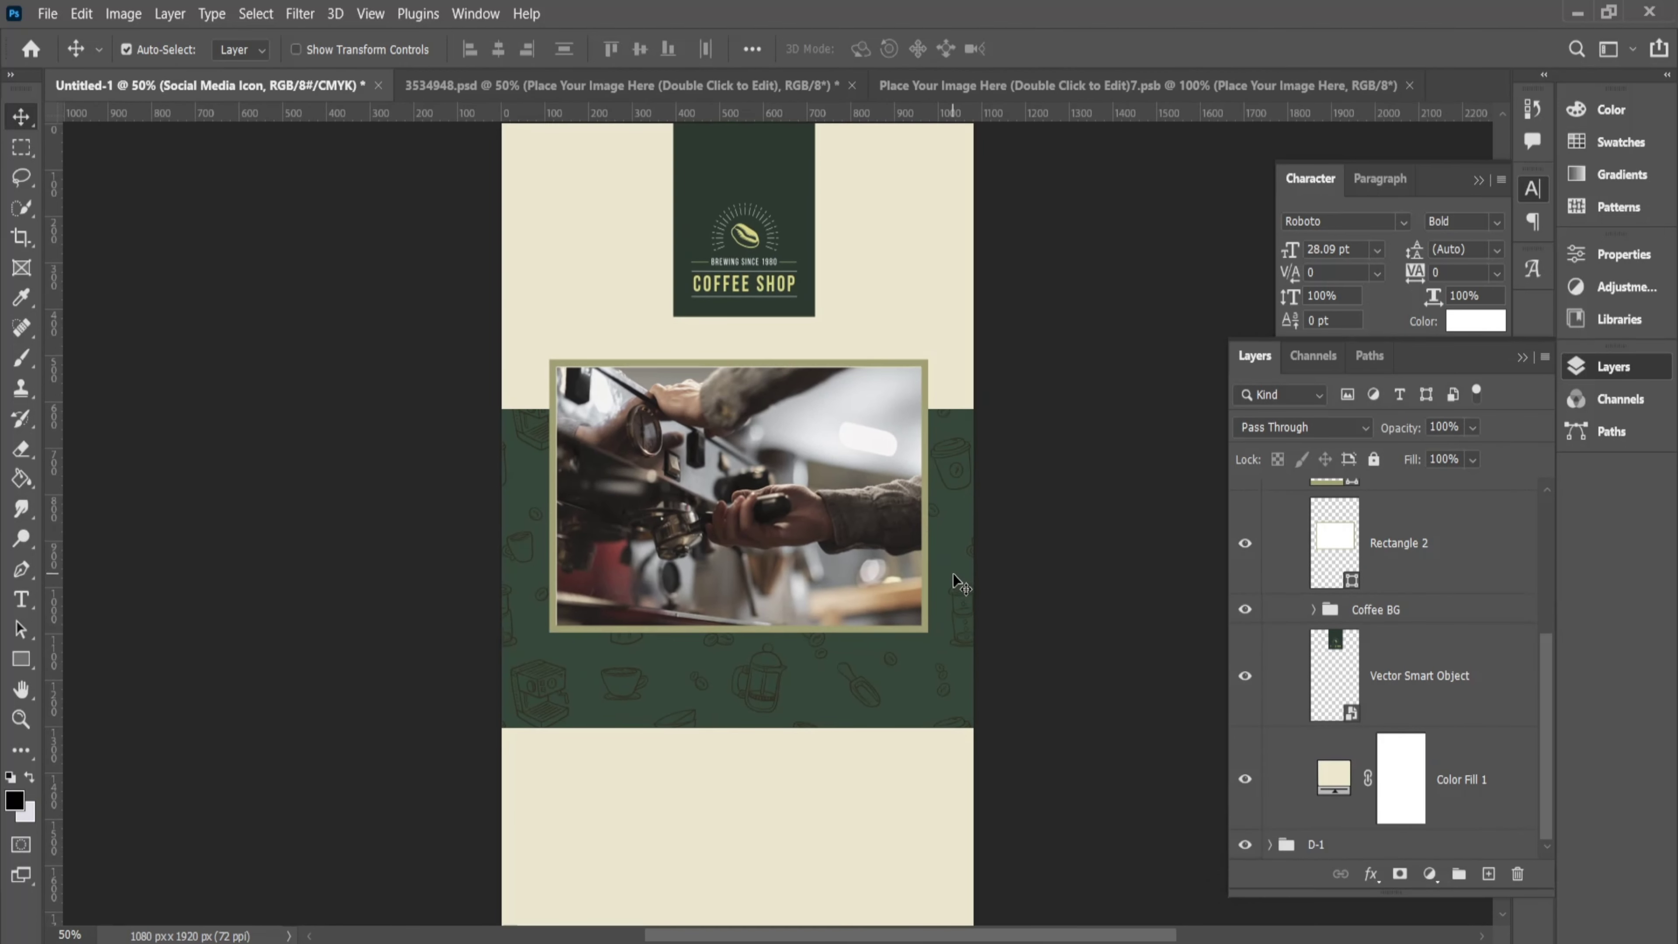
drag(958, 531, 964, 441)
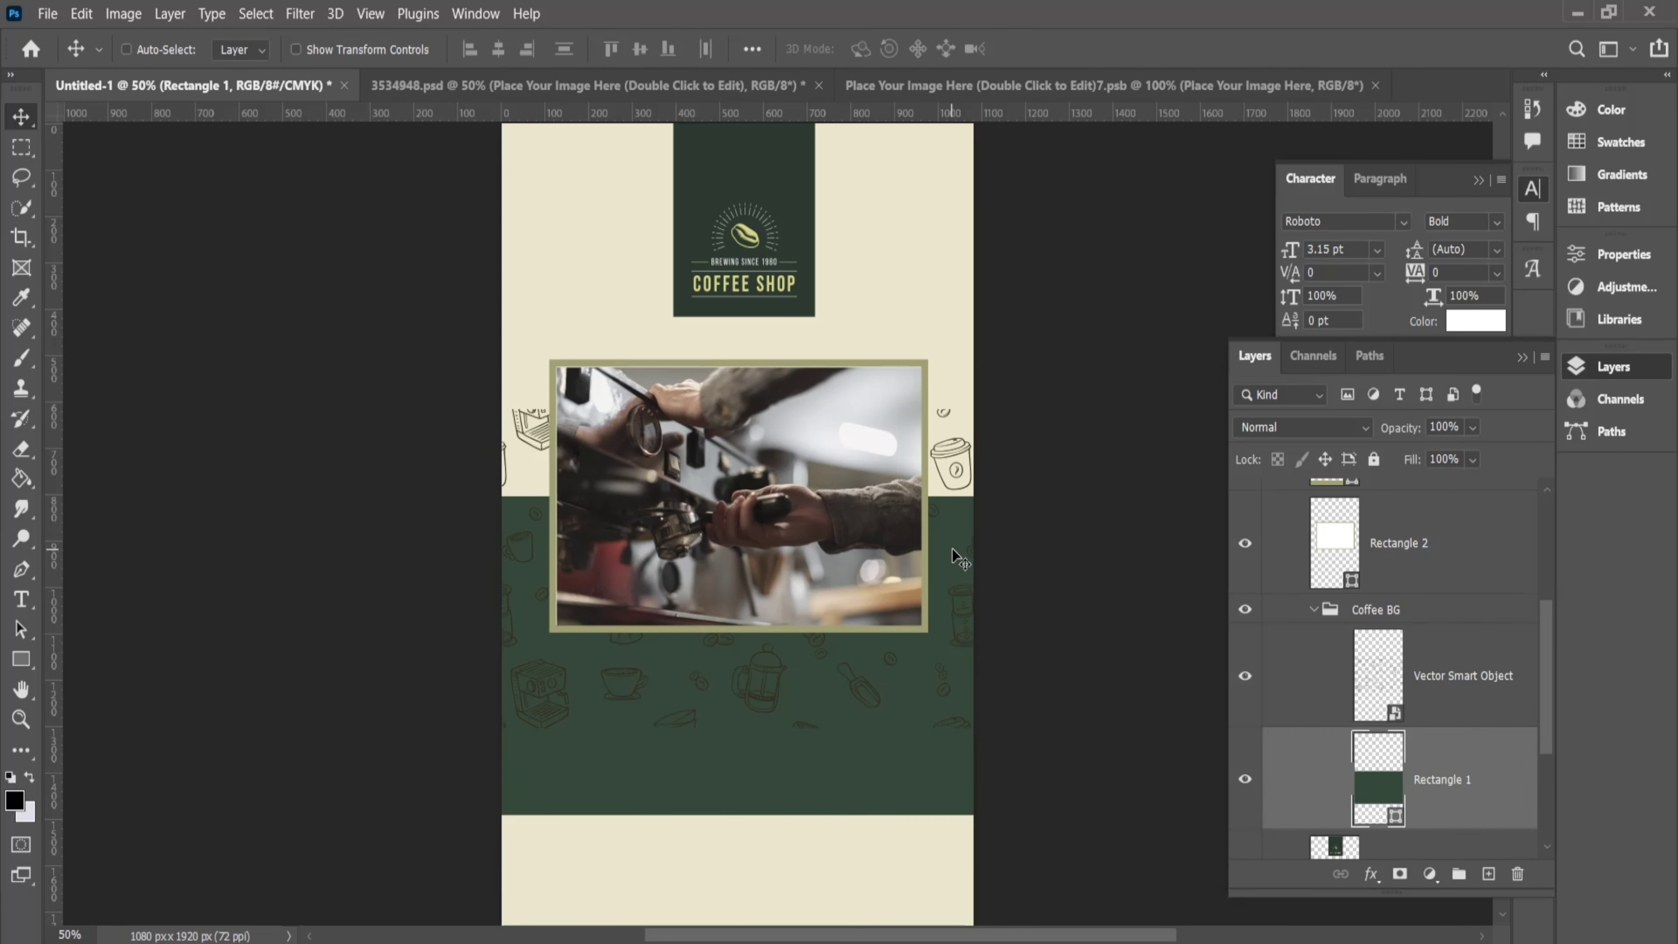
click(1370, 609)
key(ctrl+t)
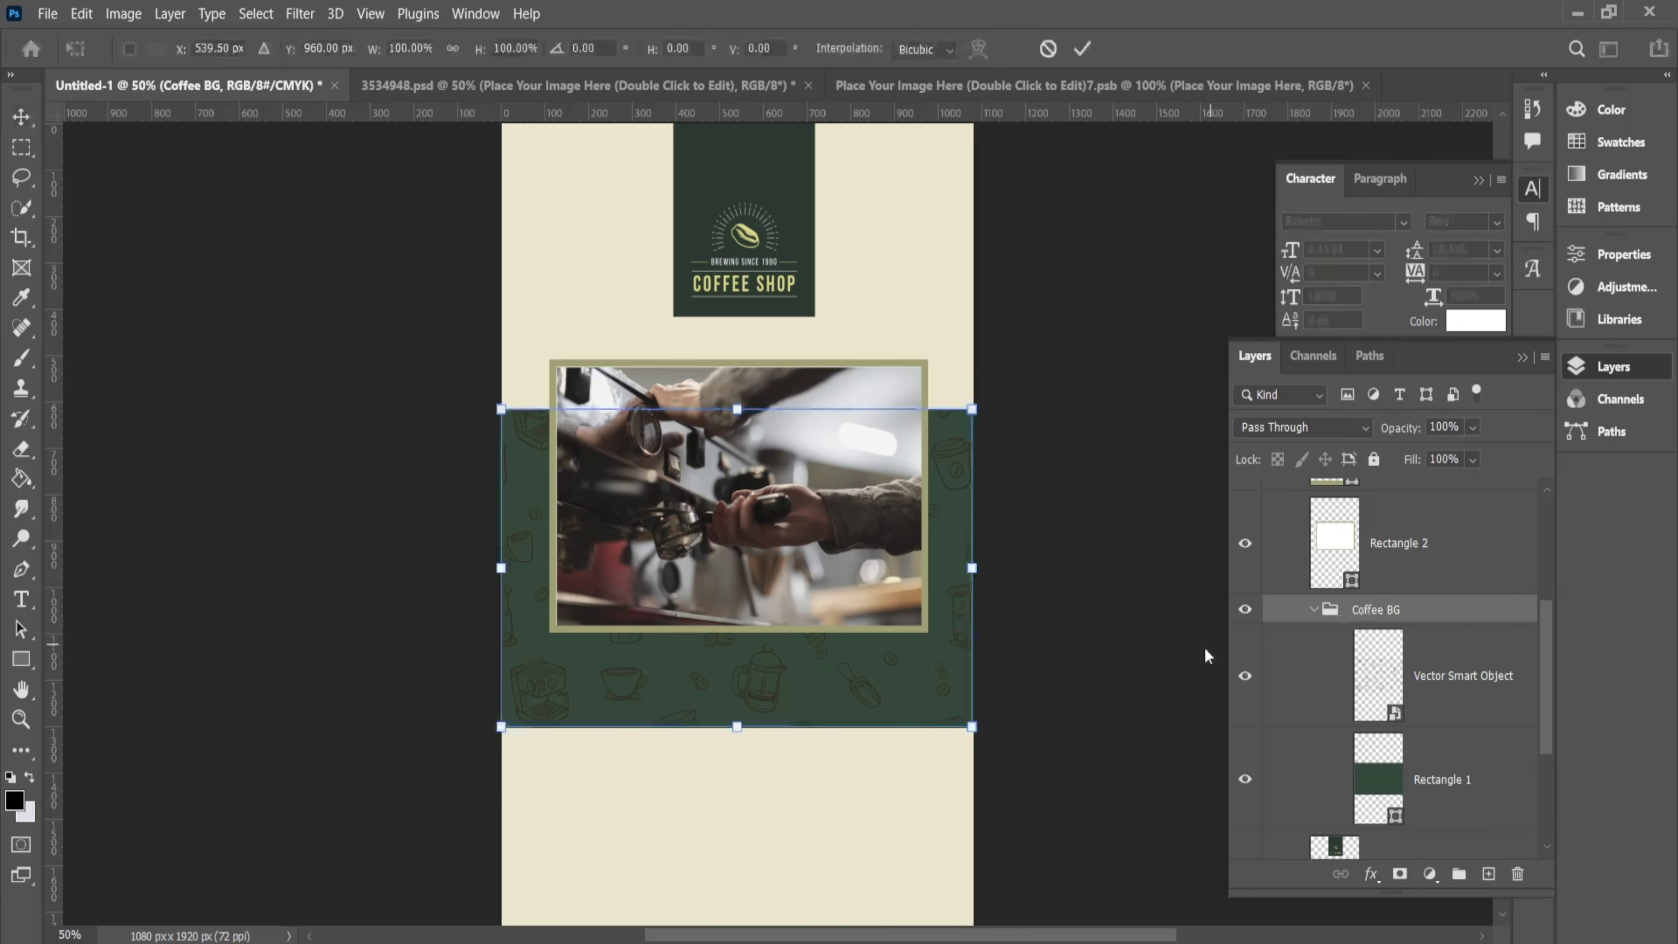
click(1315, 610)
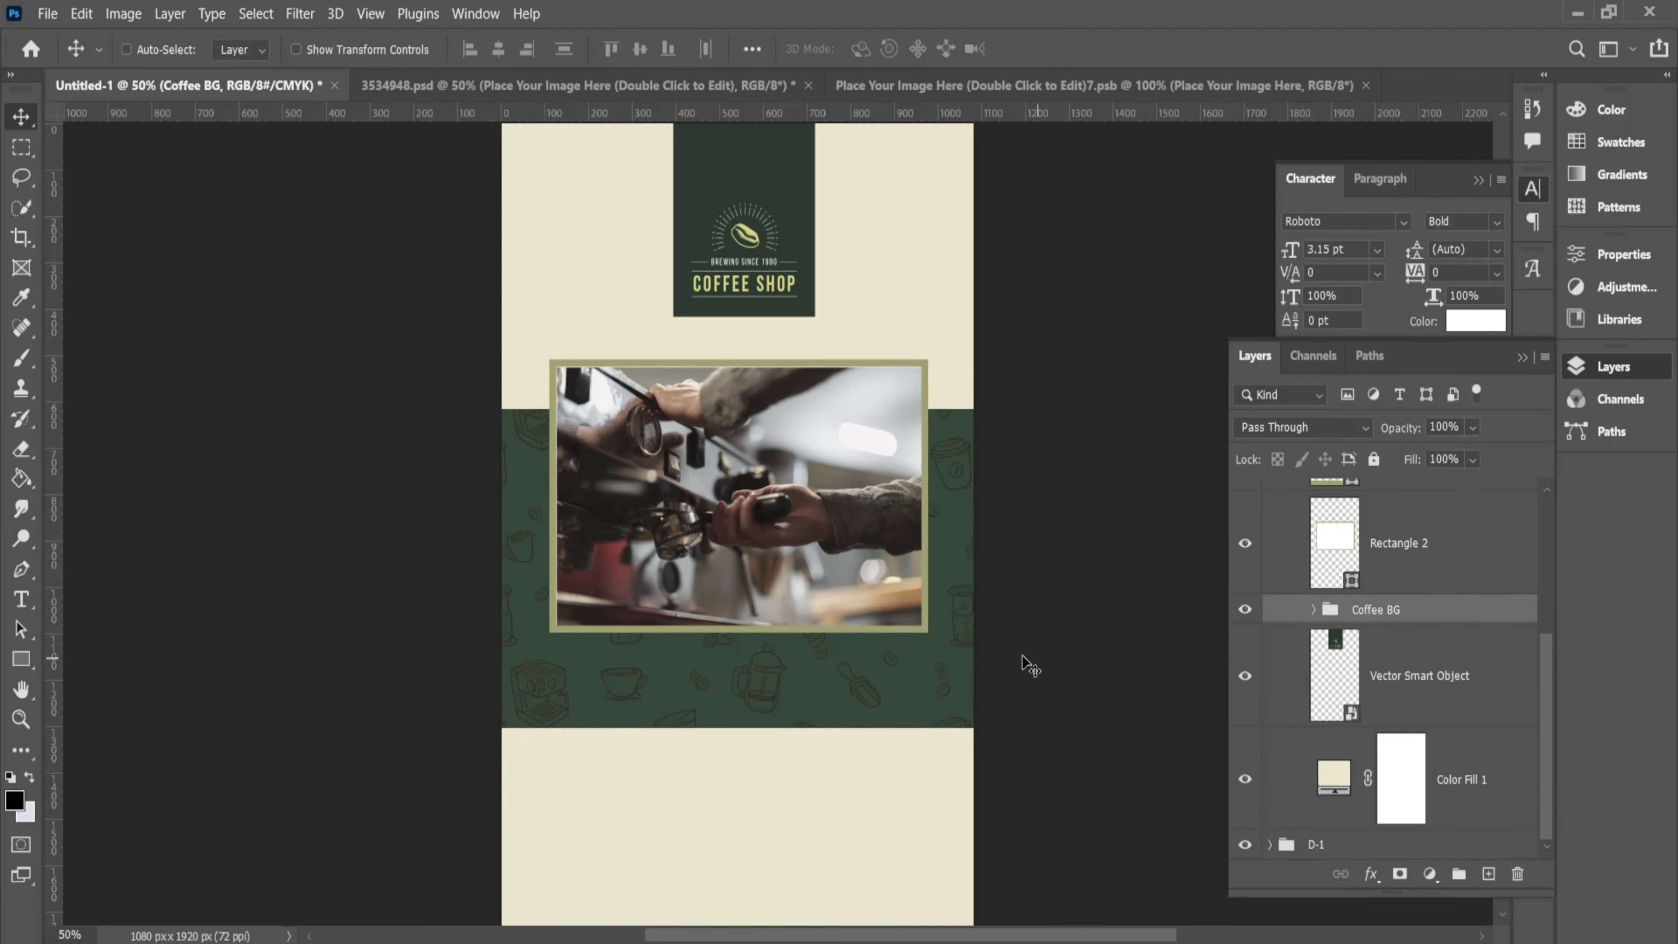
drag(956, 507, 955, 595)
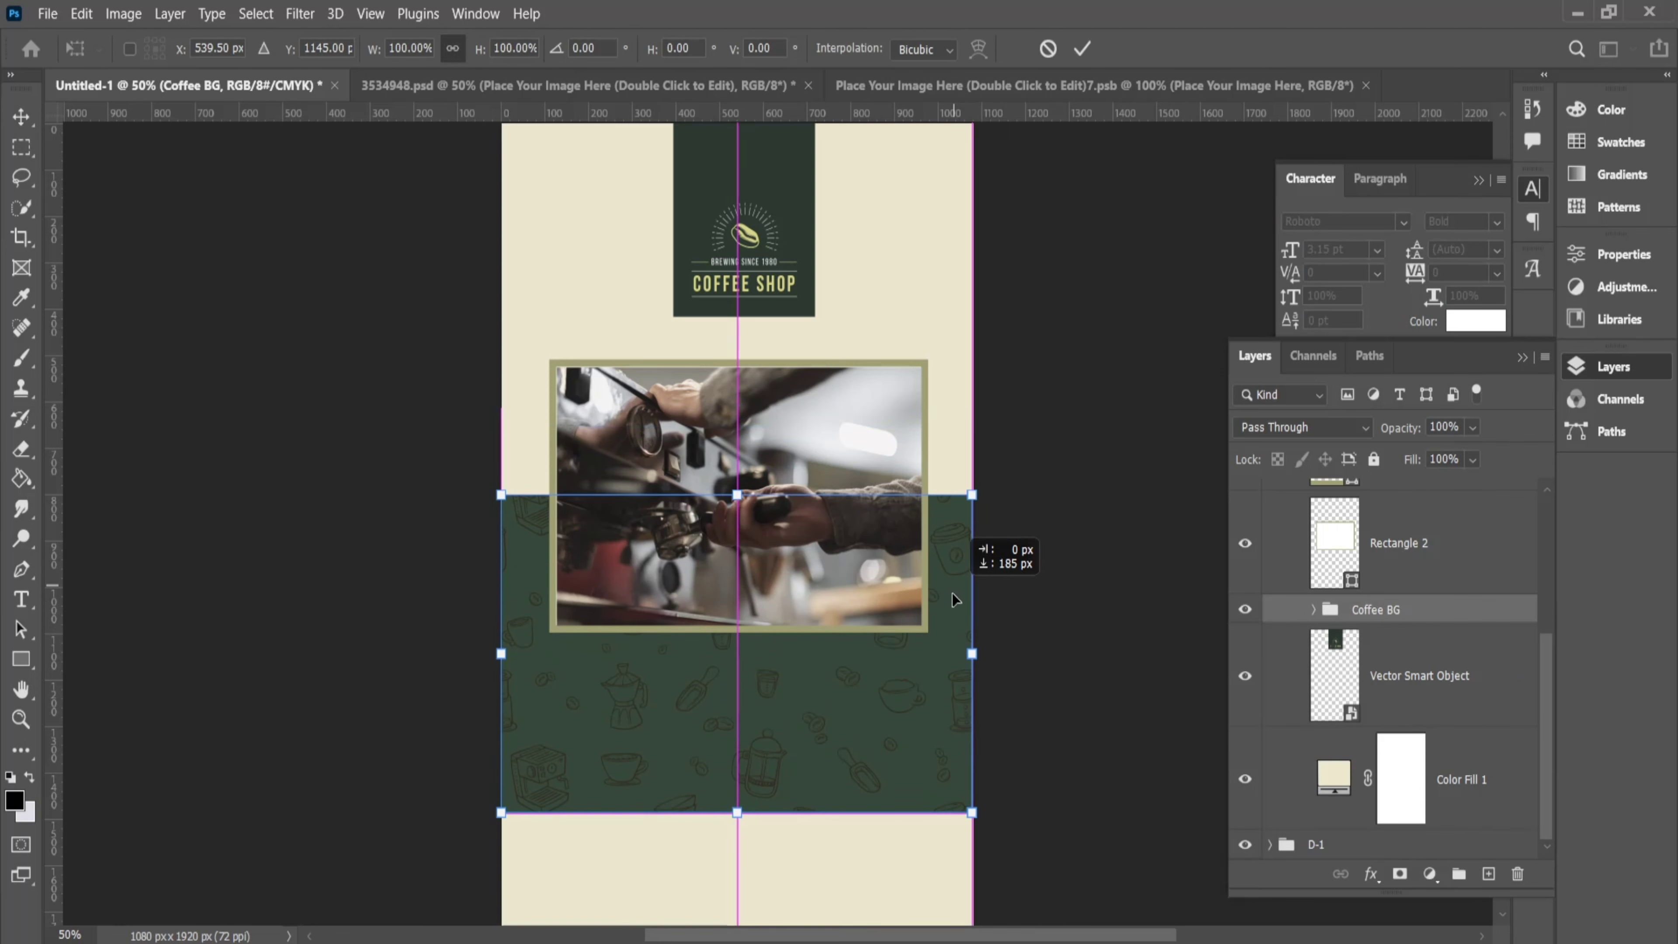
alt+click(947, 546)
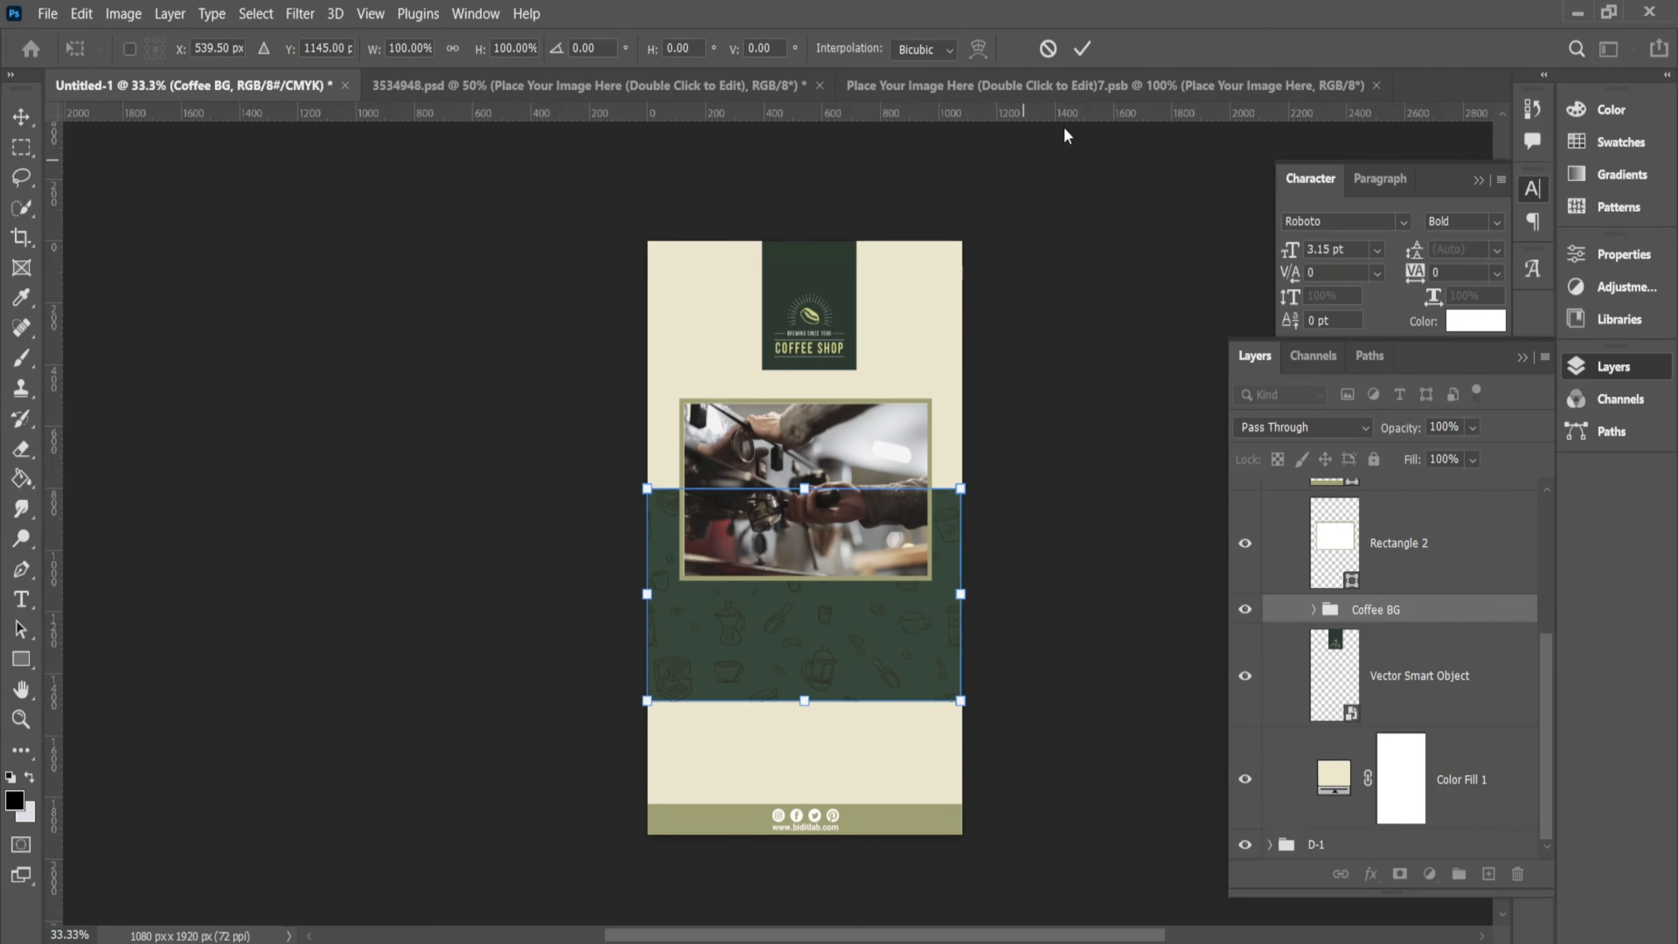
click(1082, 48)
ctrl+click(911, 482)
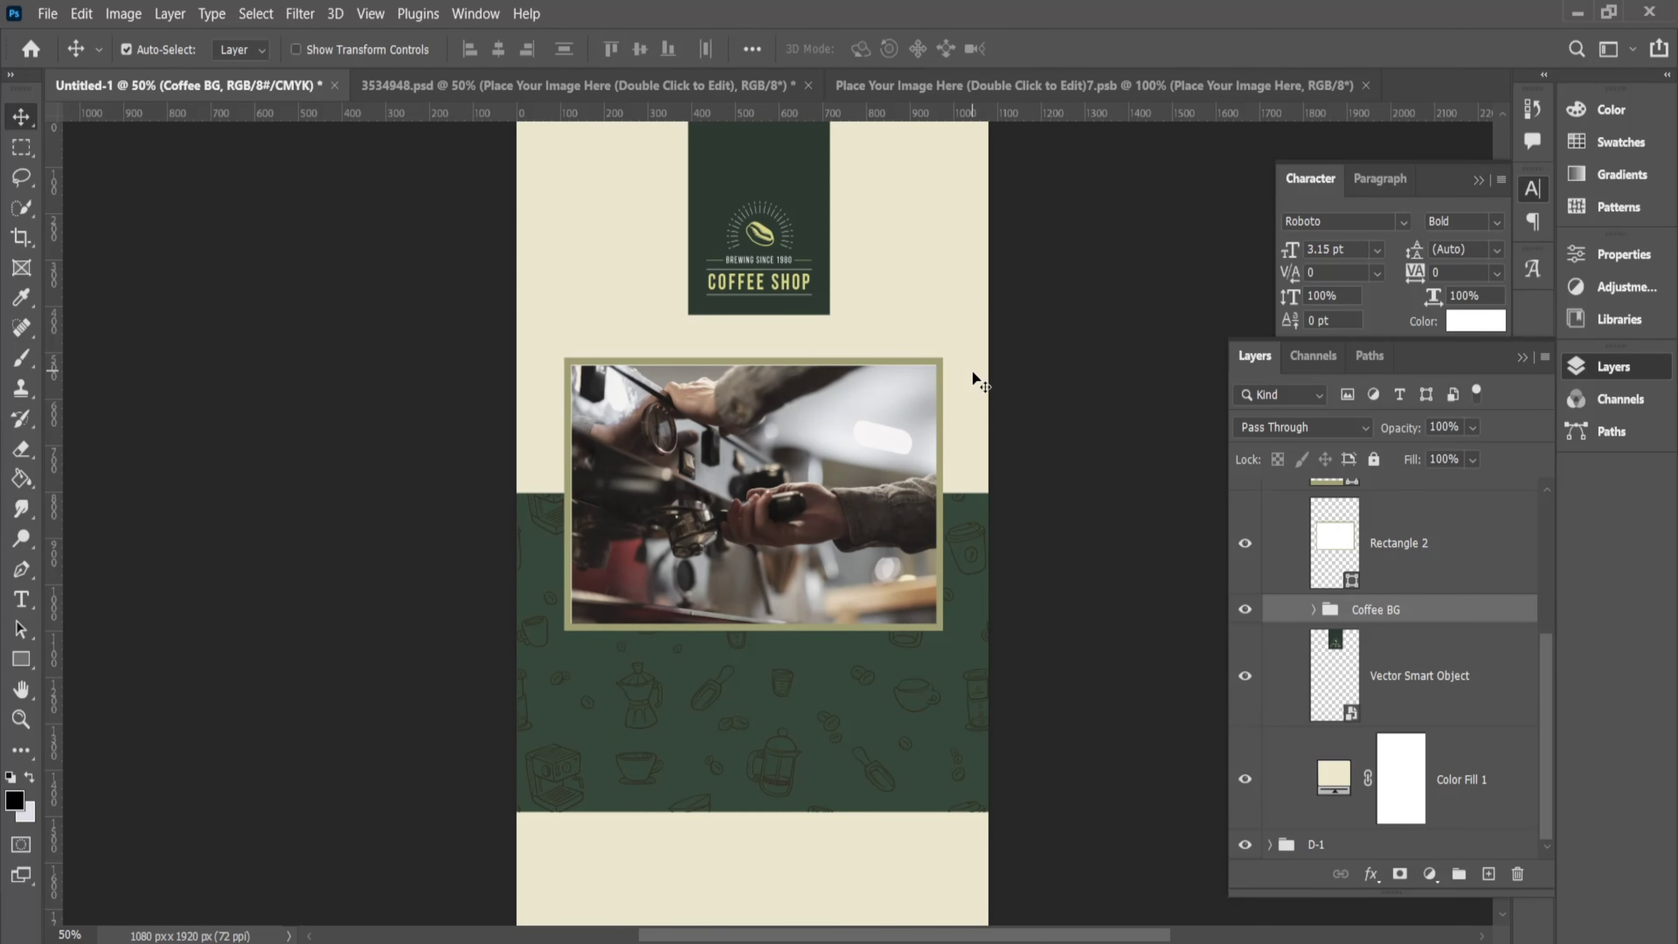
ctrl+click(856, 348)
scroll(857, 348, up, 3)
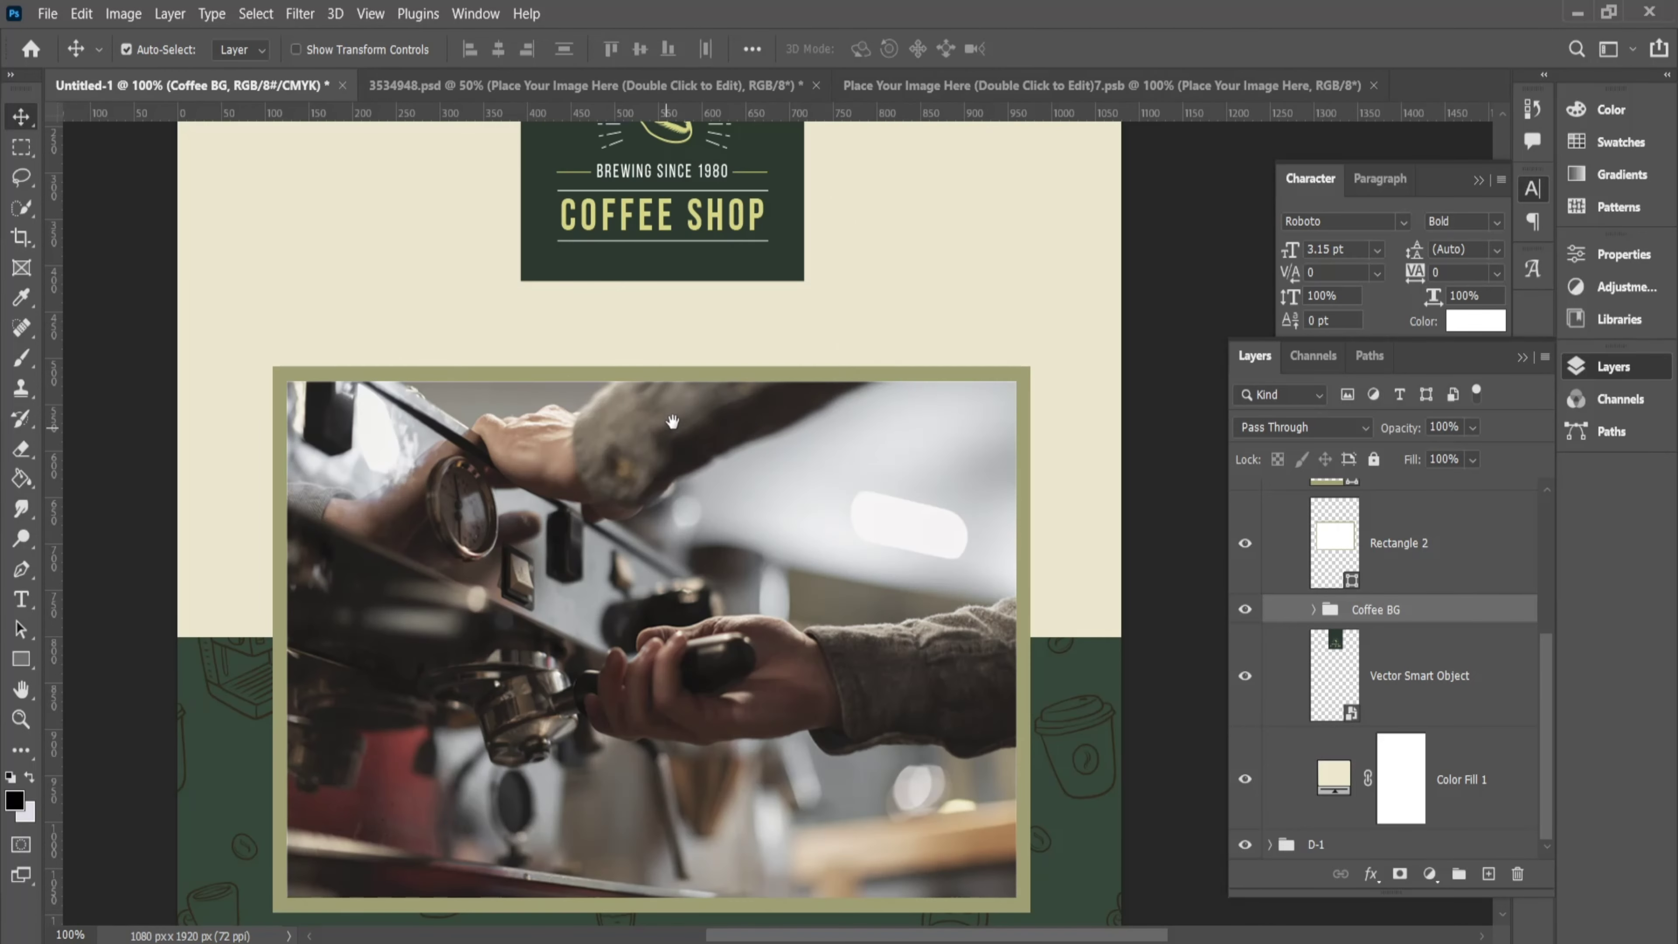
scroll(852, 458, down, 3)
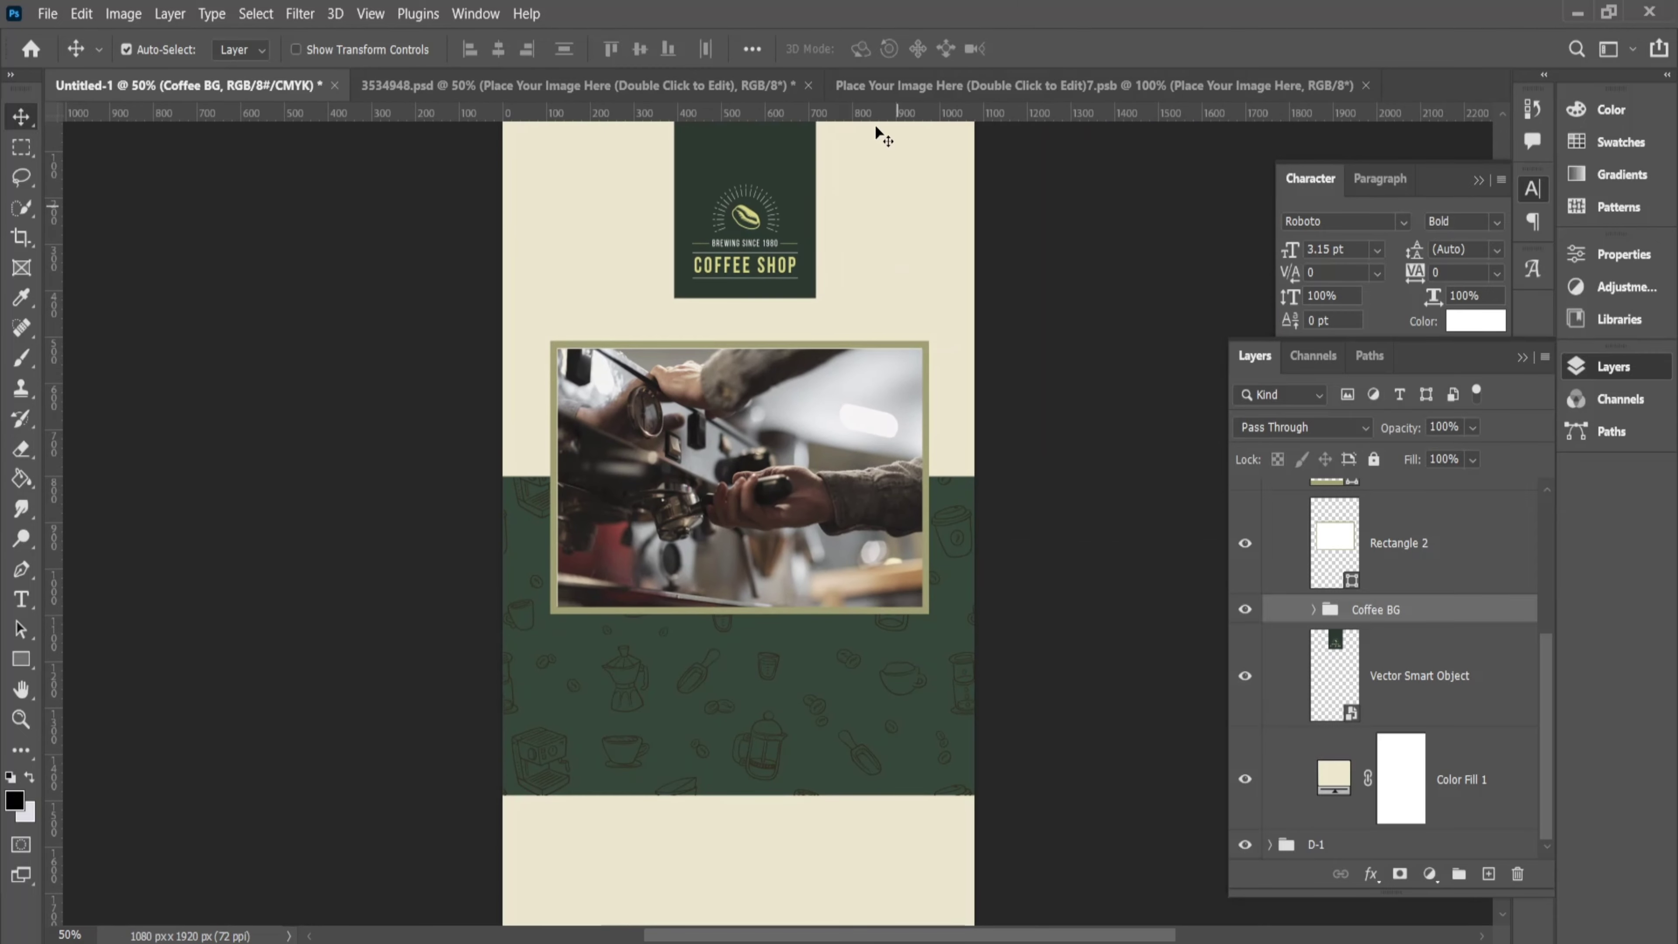
Close the embedded .psb document and add a centred placeholder text layer in the green band
click(1366, 85)
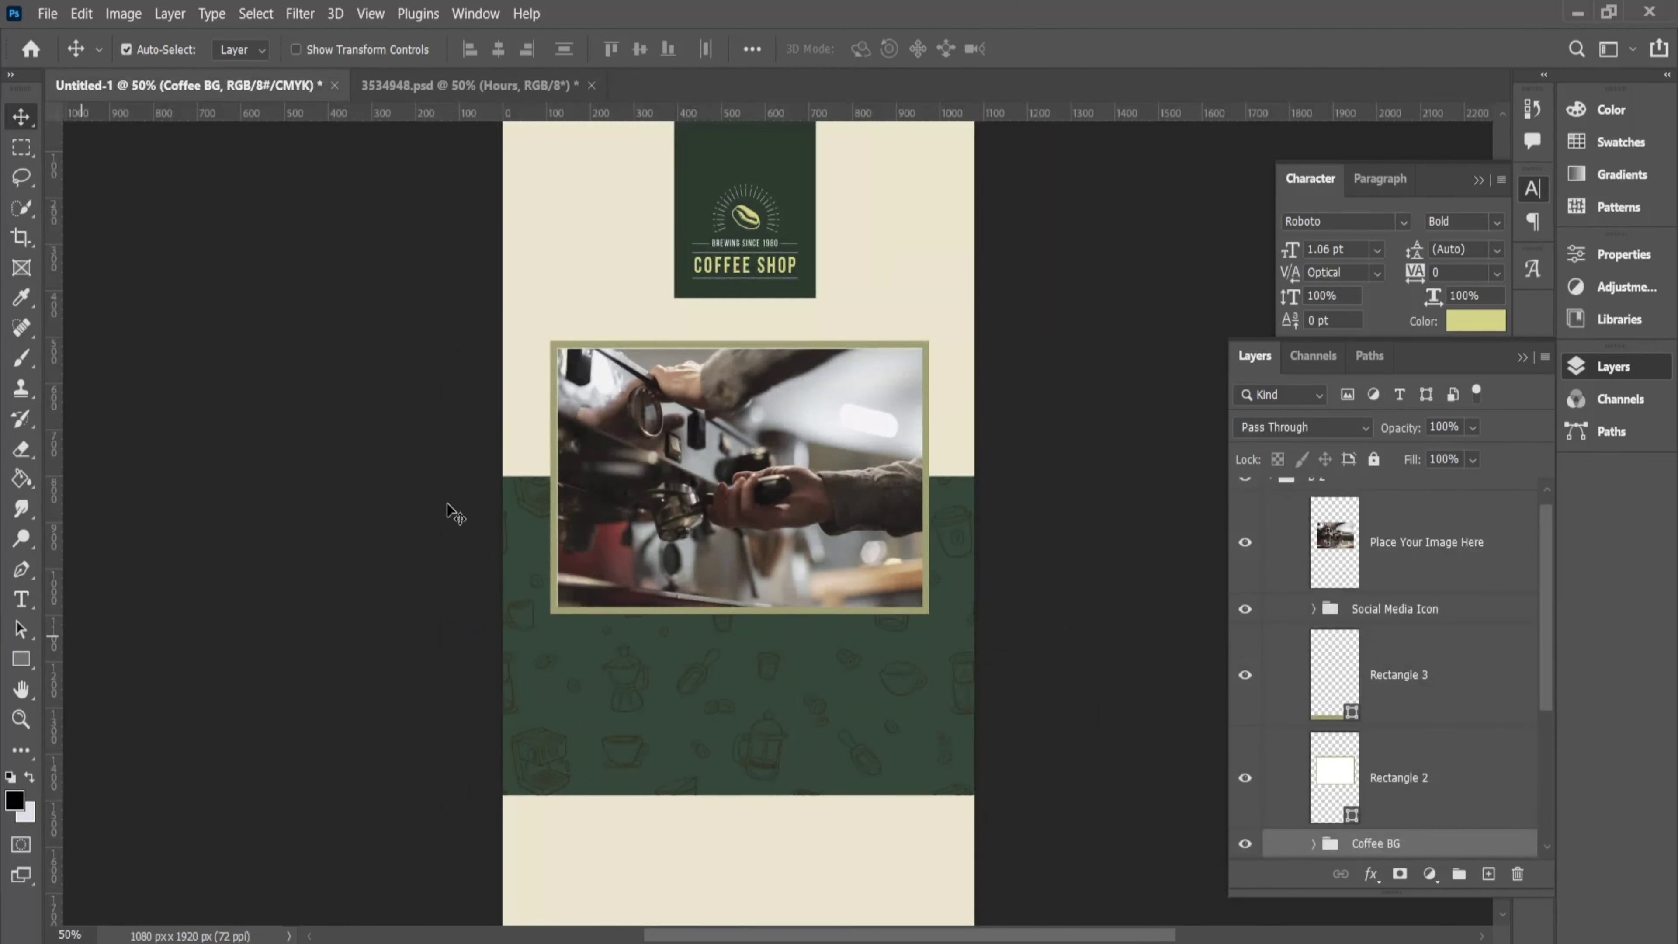
click(21, 599)
click(692, 687)
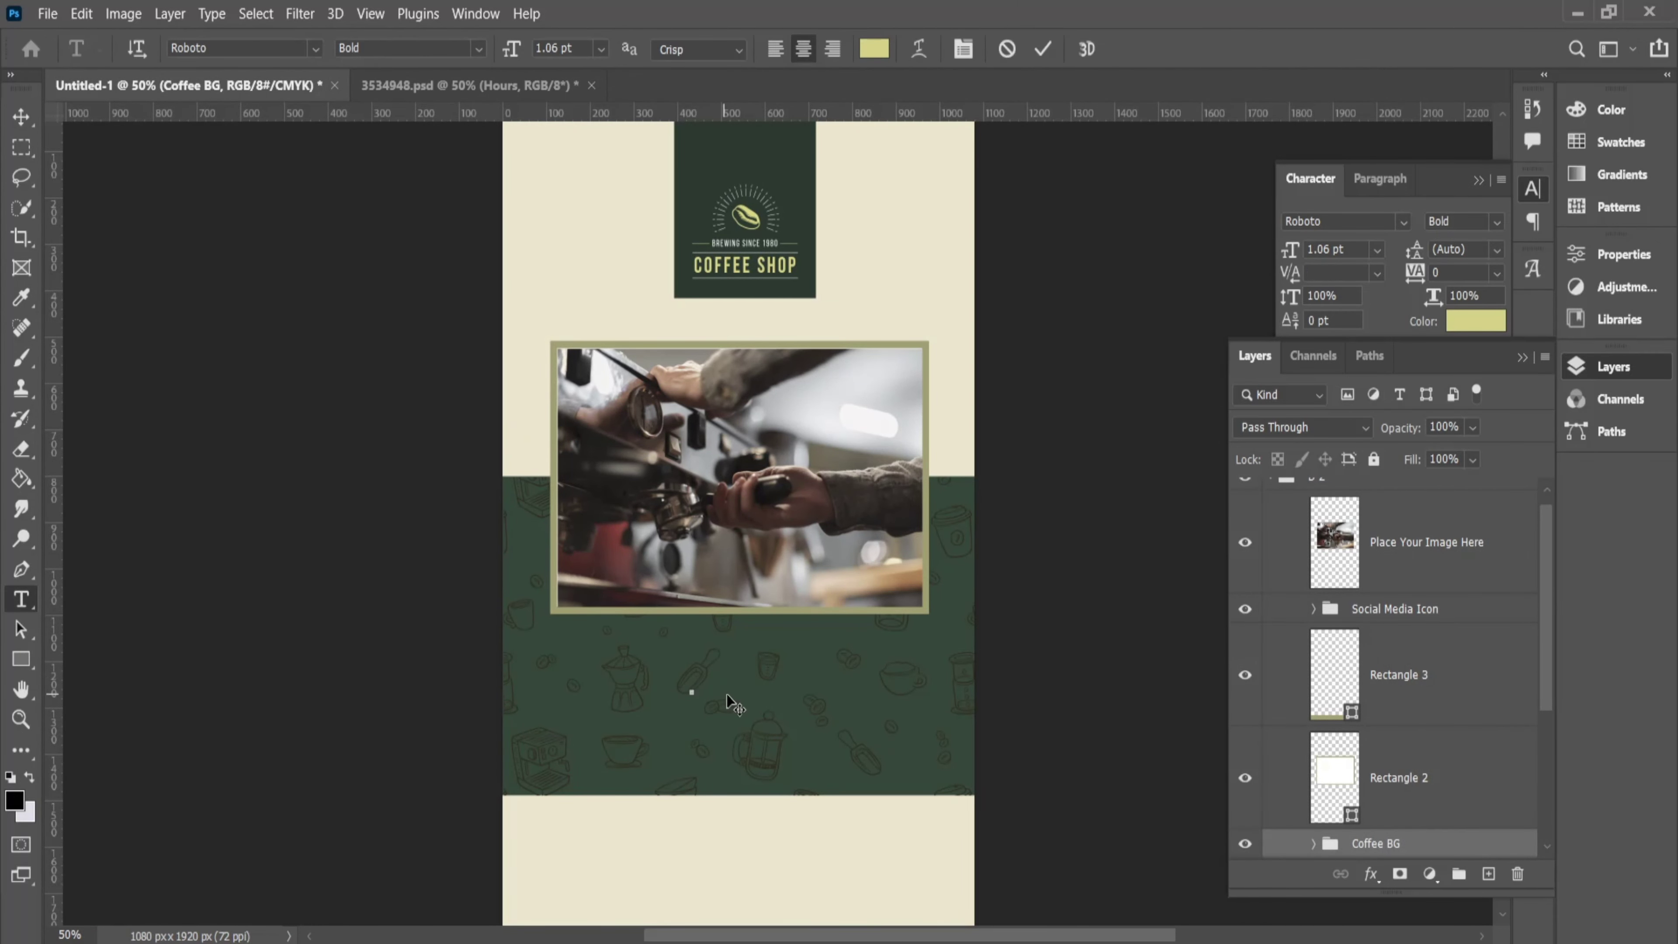
click(1044, 49)
key(ctrl+t)
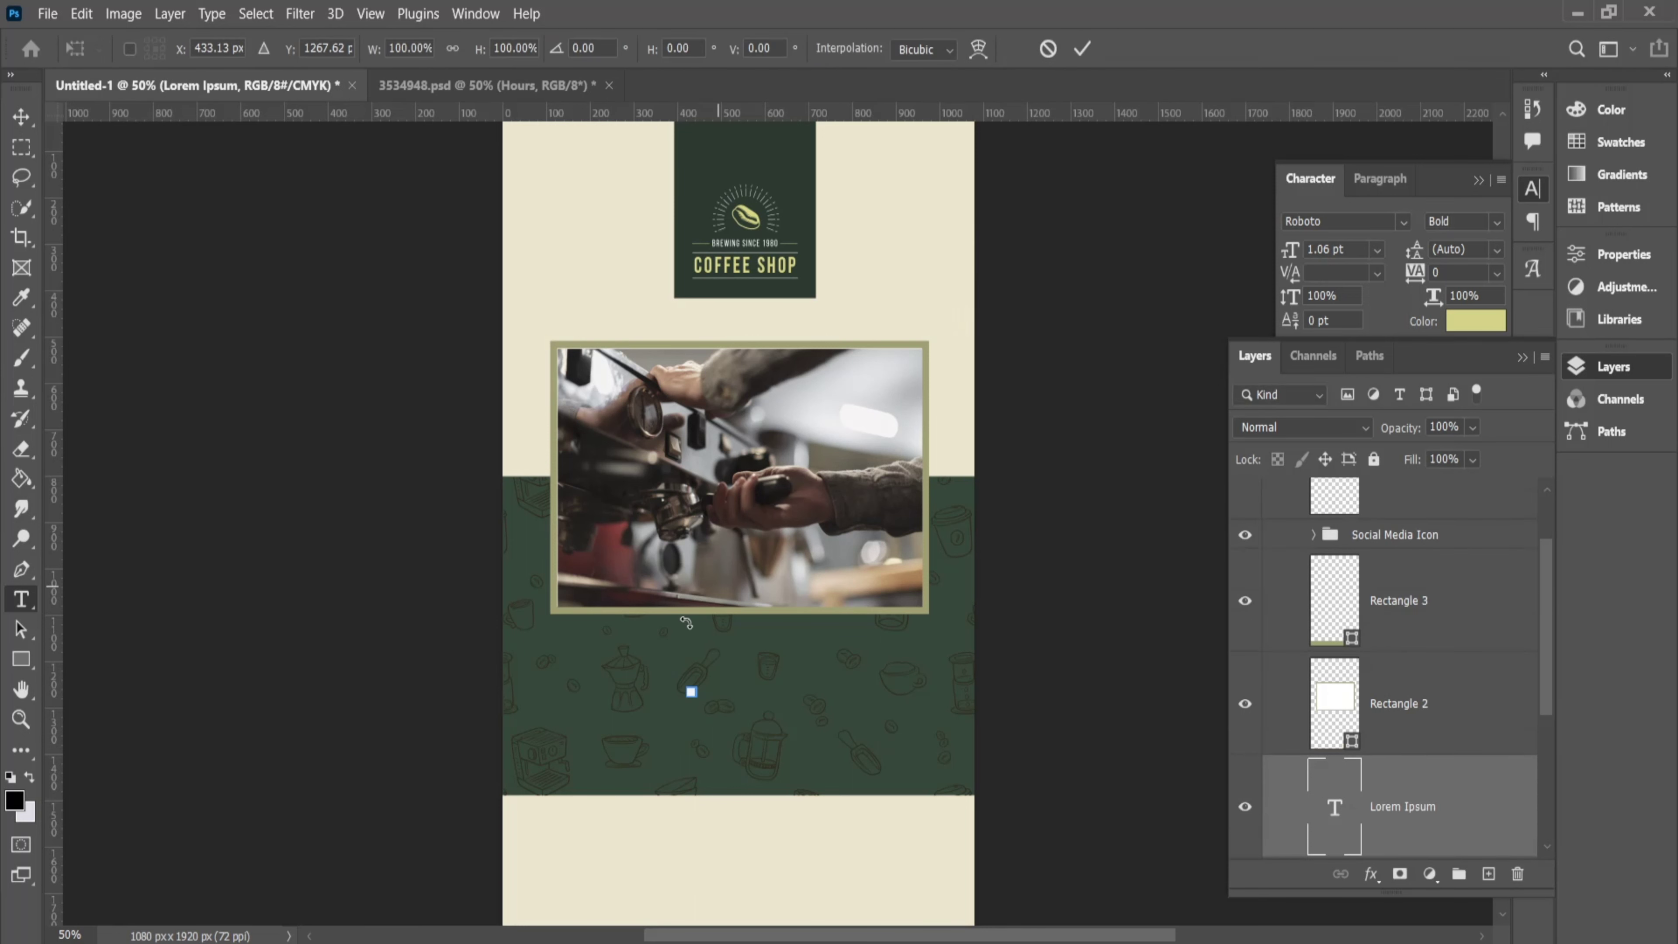
drag(828, 684, 789, 688)
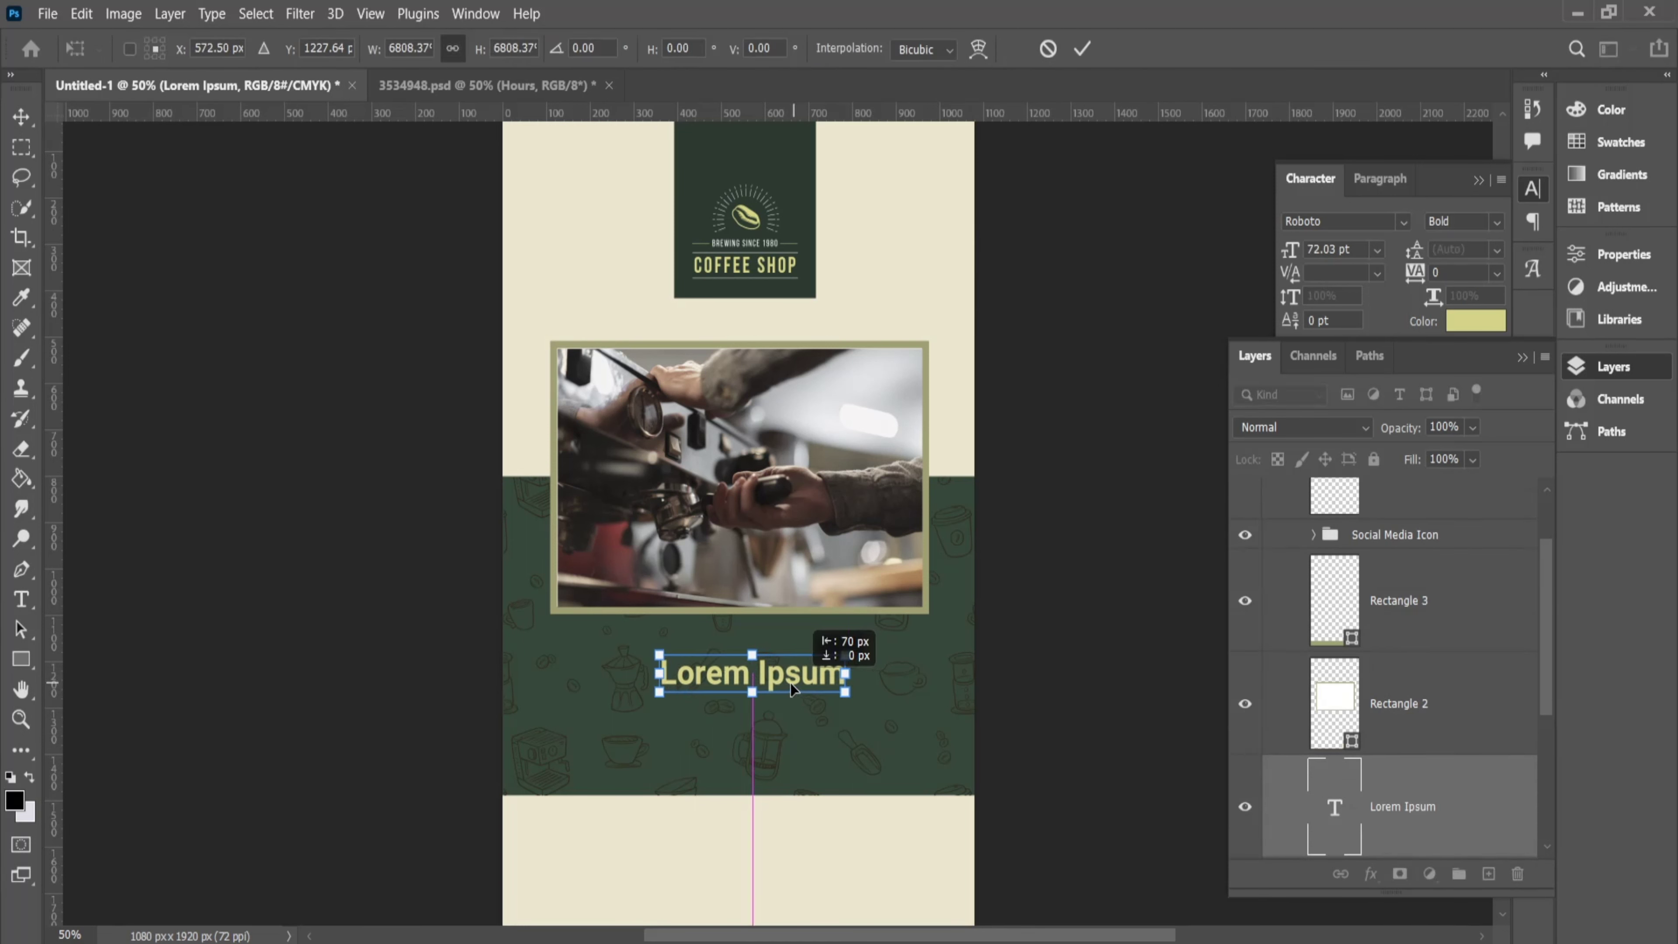
key(Return)
Replace the placeholder with 'Open Every Day' and a second line '9 AM TO 5 PM'
double_click(791, 683)
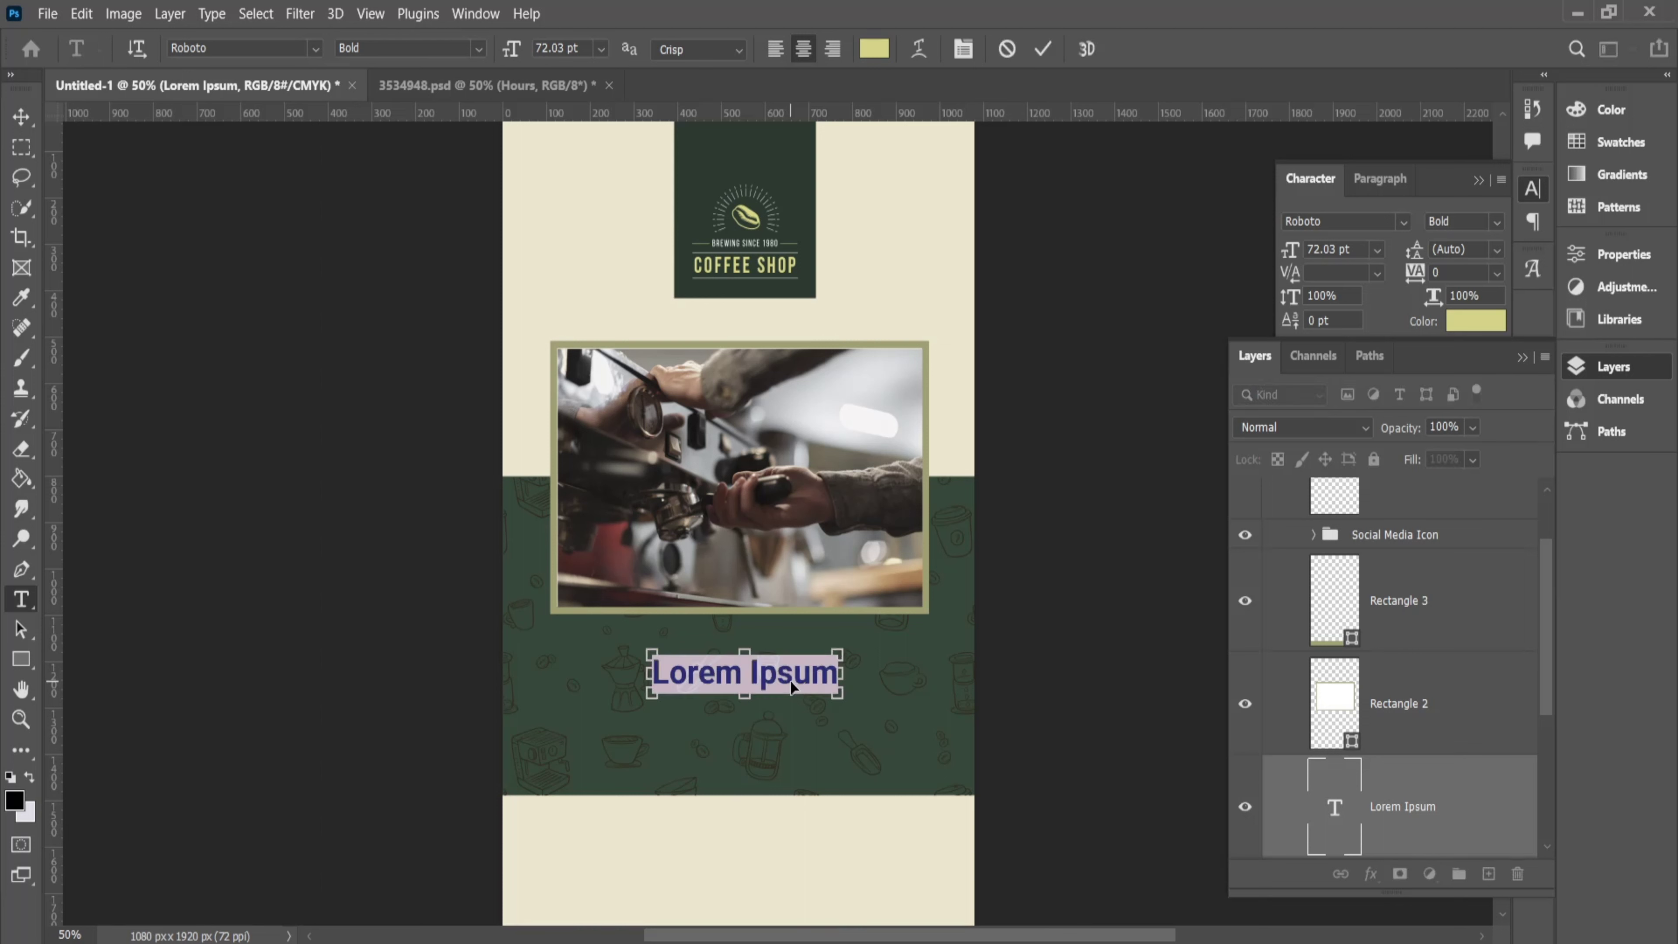
text(Open Ev)
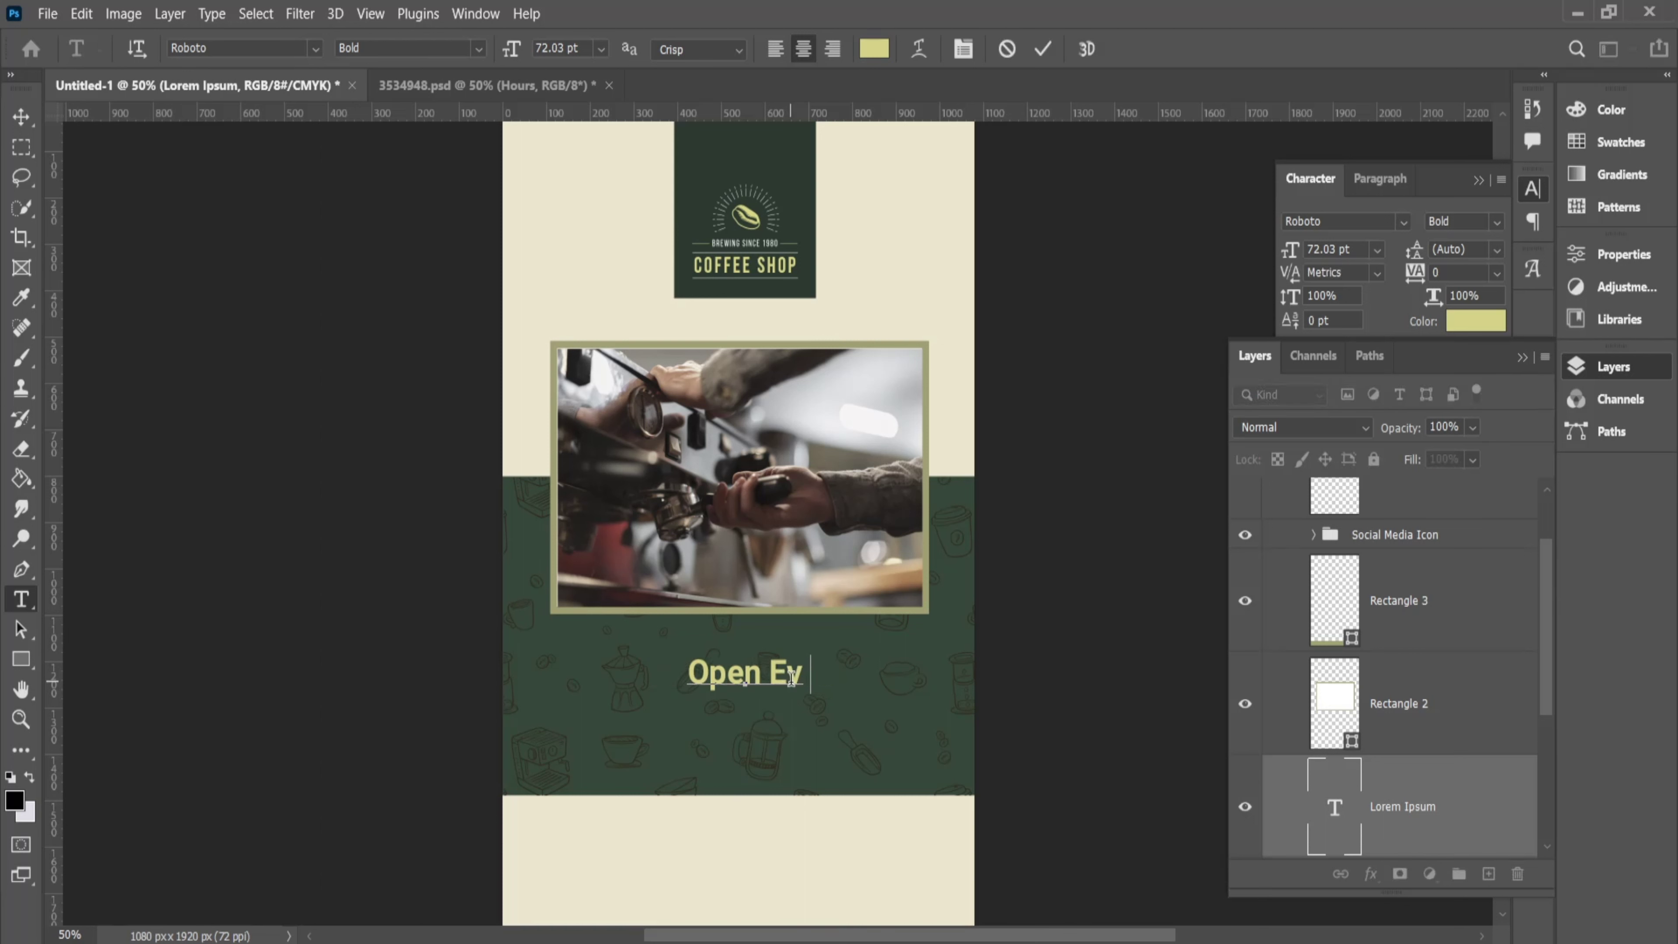
text(ery Day)
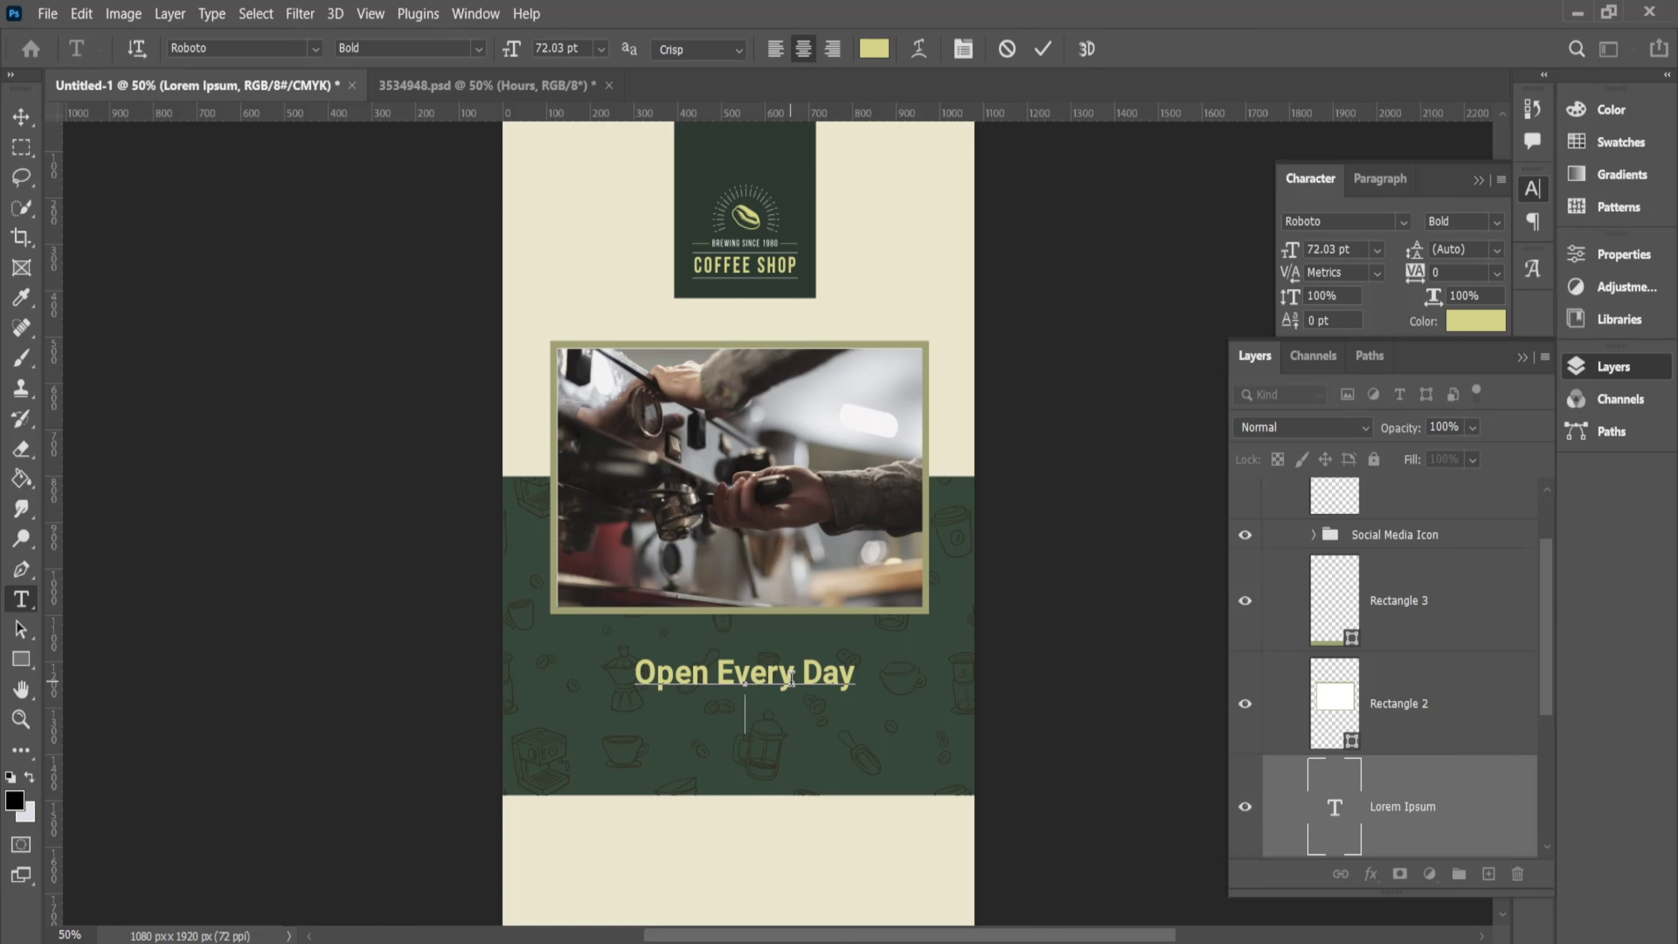
key(Return)
text(9)
text( AM to)
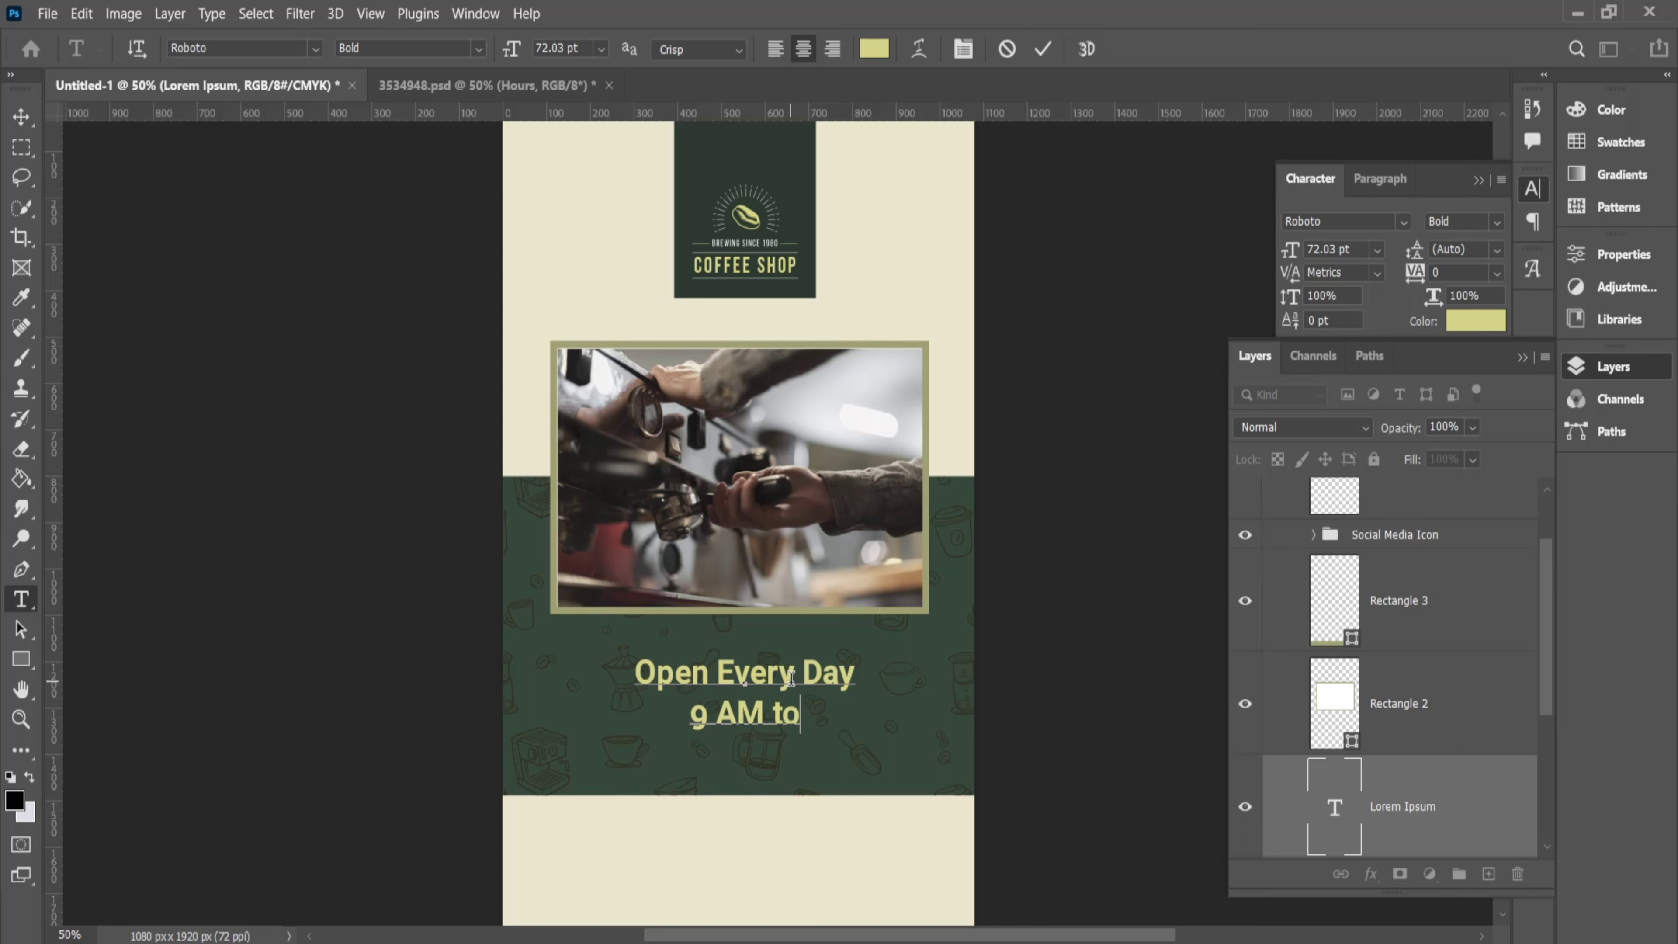
key(BackSpace)
key(BackSpace)
text(TO )
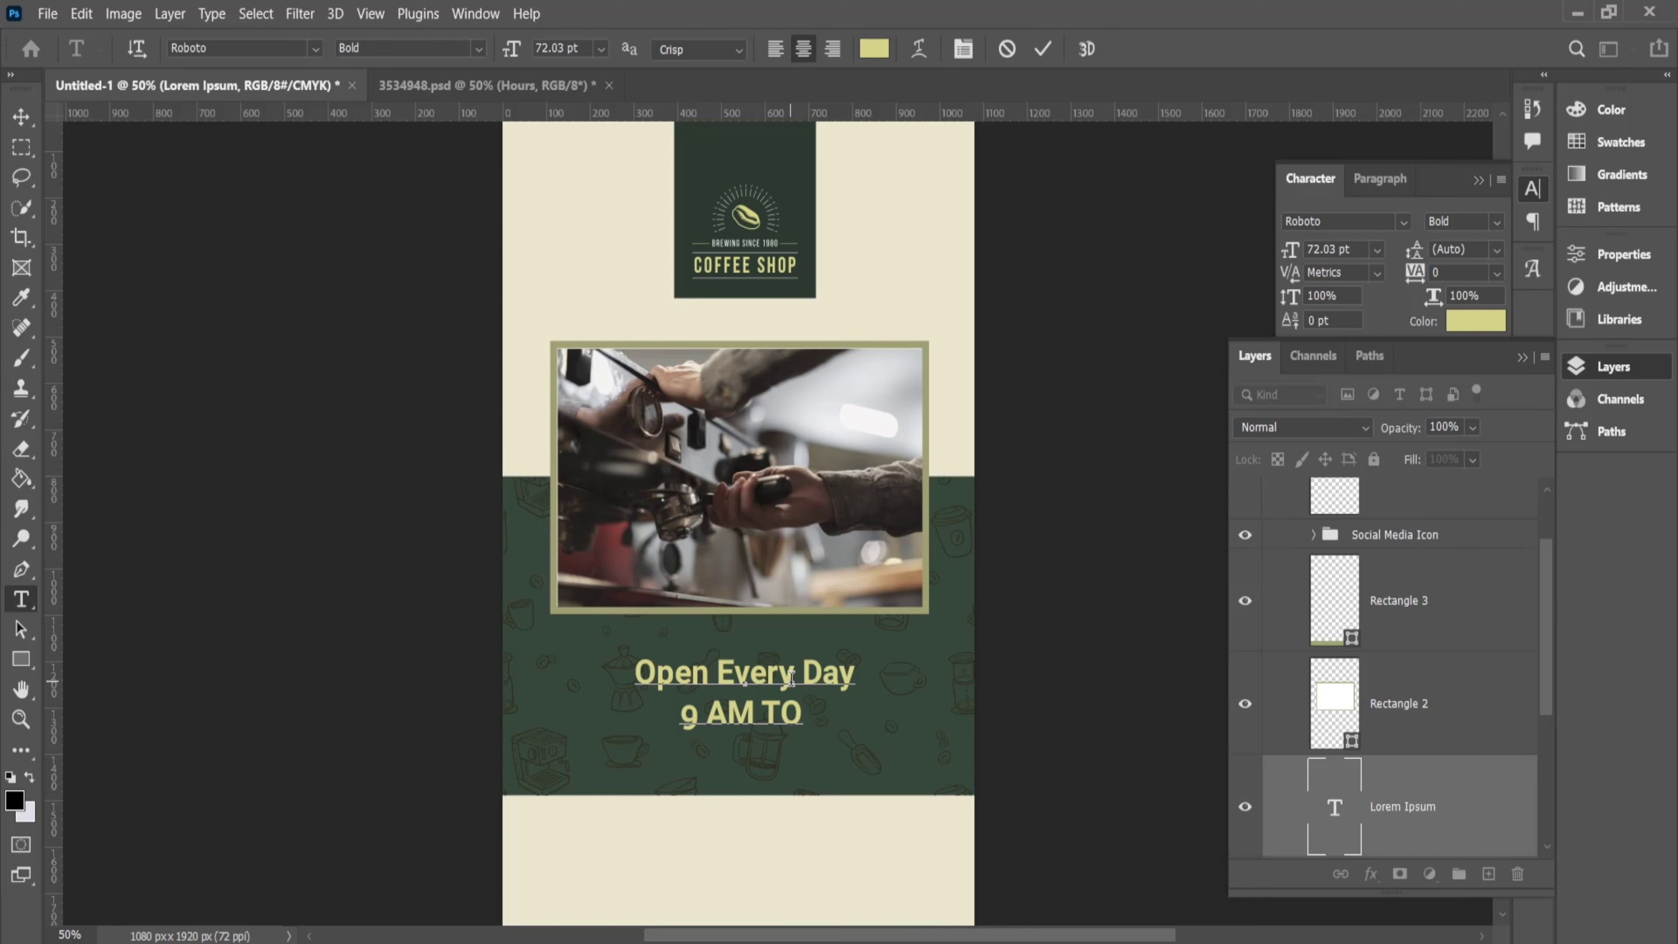
text(5 PM)
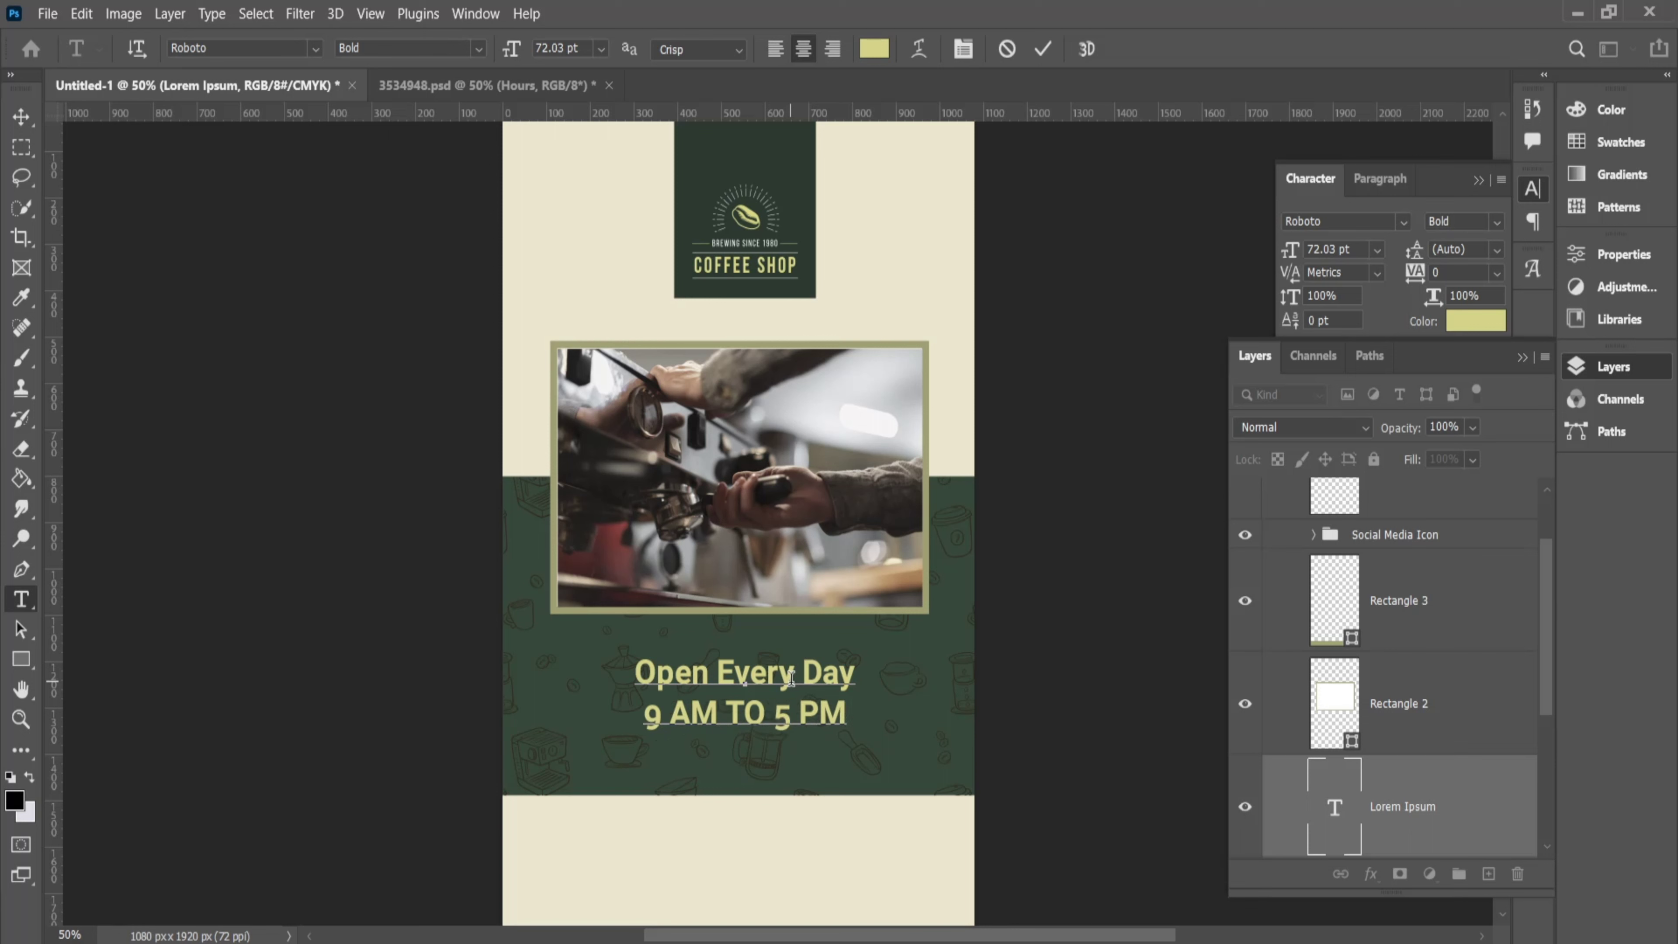
click(1043, 49)
Change the hours to 7 AM and 8 PM and insert 'FROM' before them
double_click(652, 713)
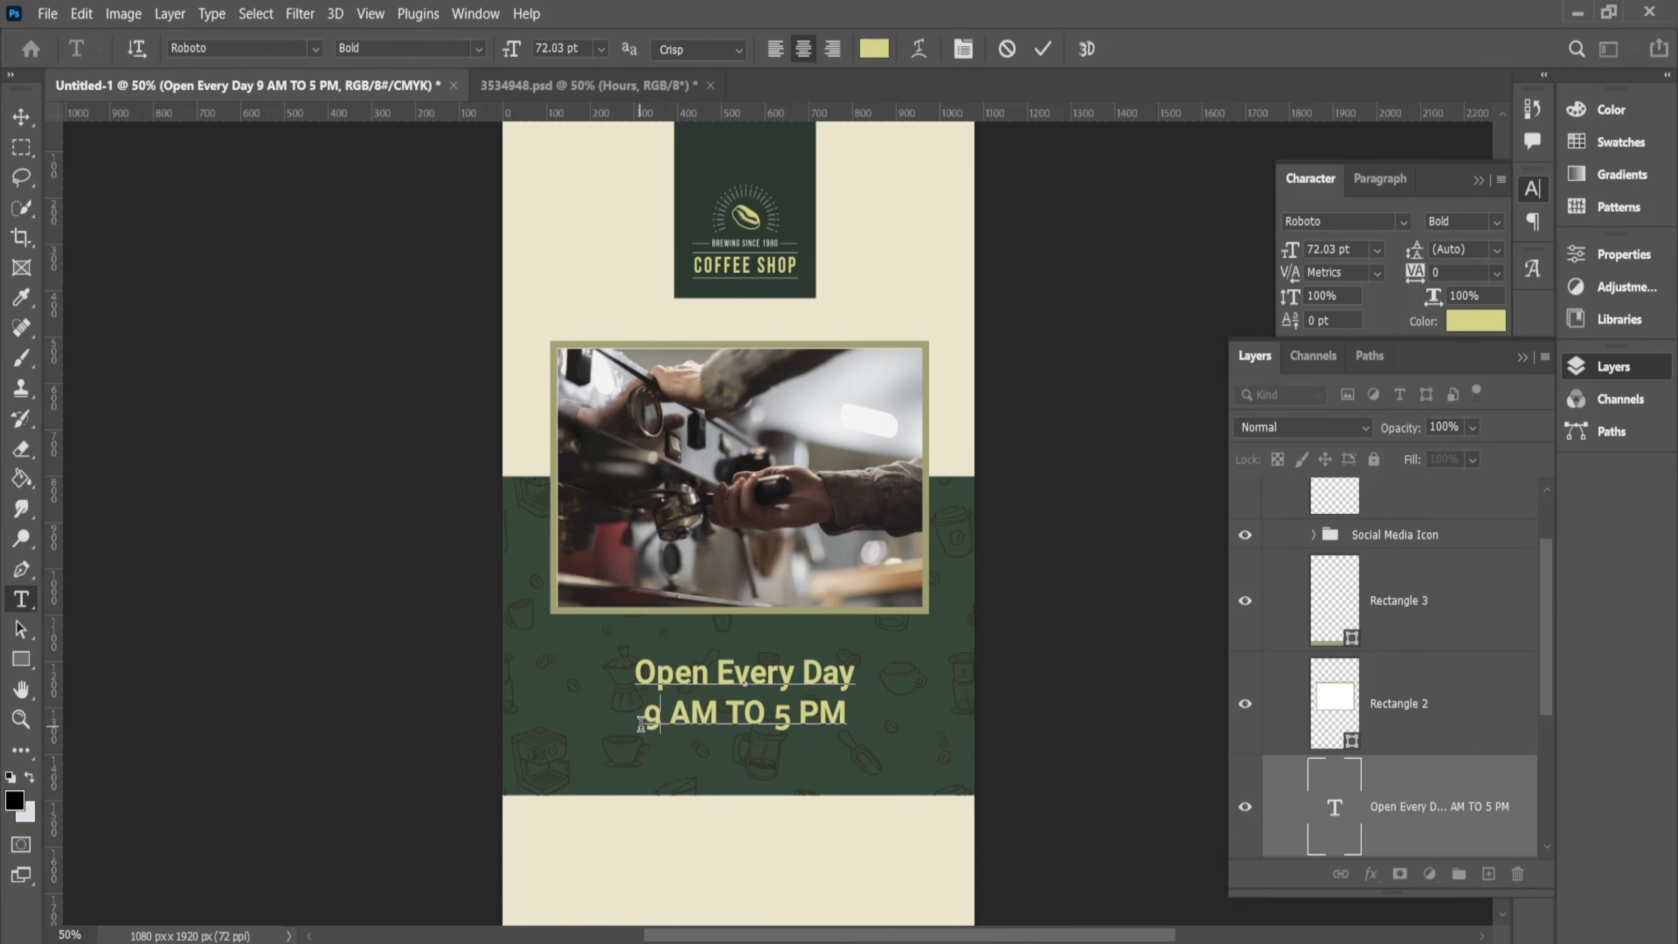
text(7)
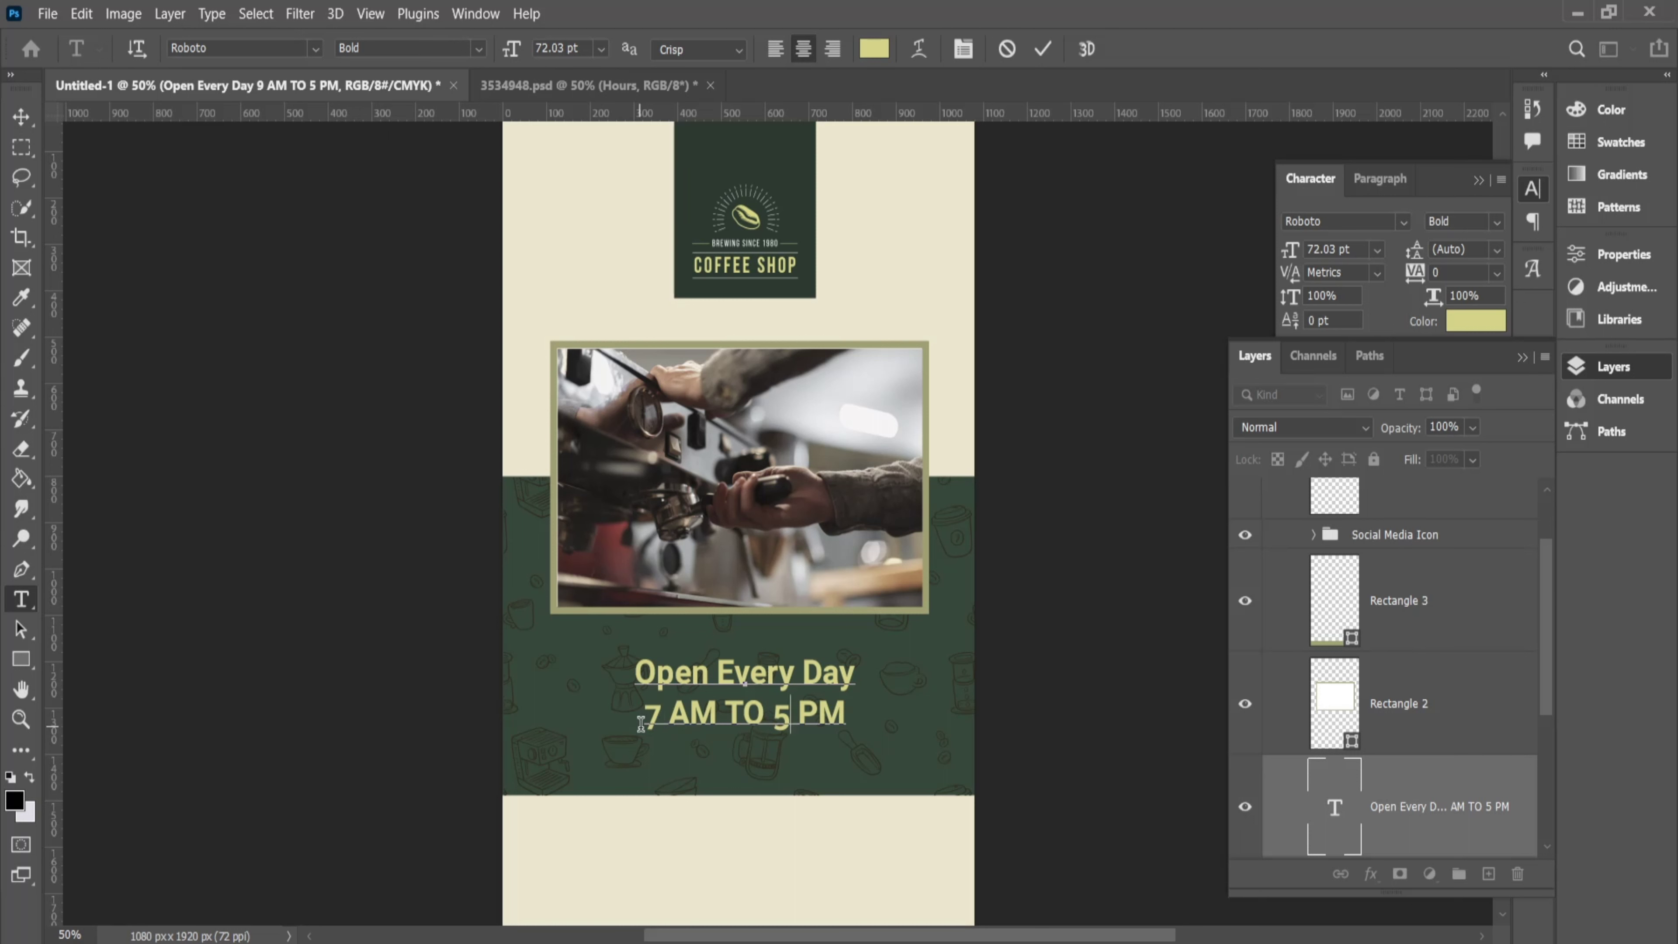
key(shift+Left)
text(8)
click(641, 724)
text(FROM)
click(1043, 48)
Set the second line to Medium weight and darken its colour to #9b9447
double_click(741, 713)
triple_click(743, 718)
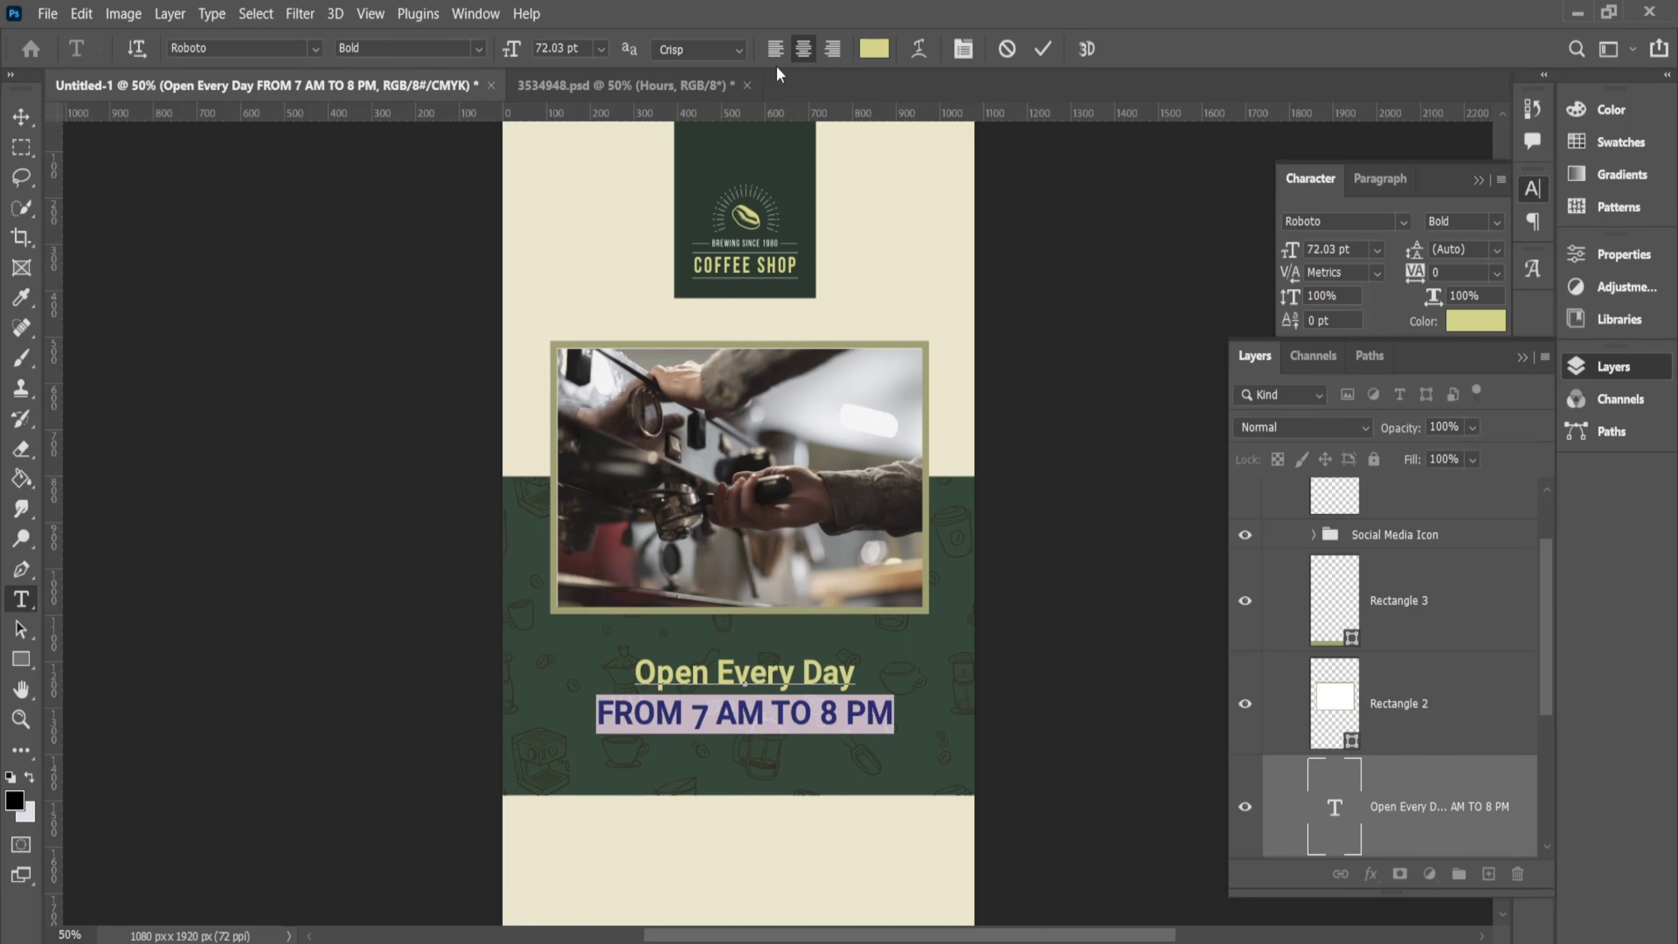
click(479, 49)
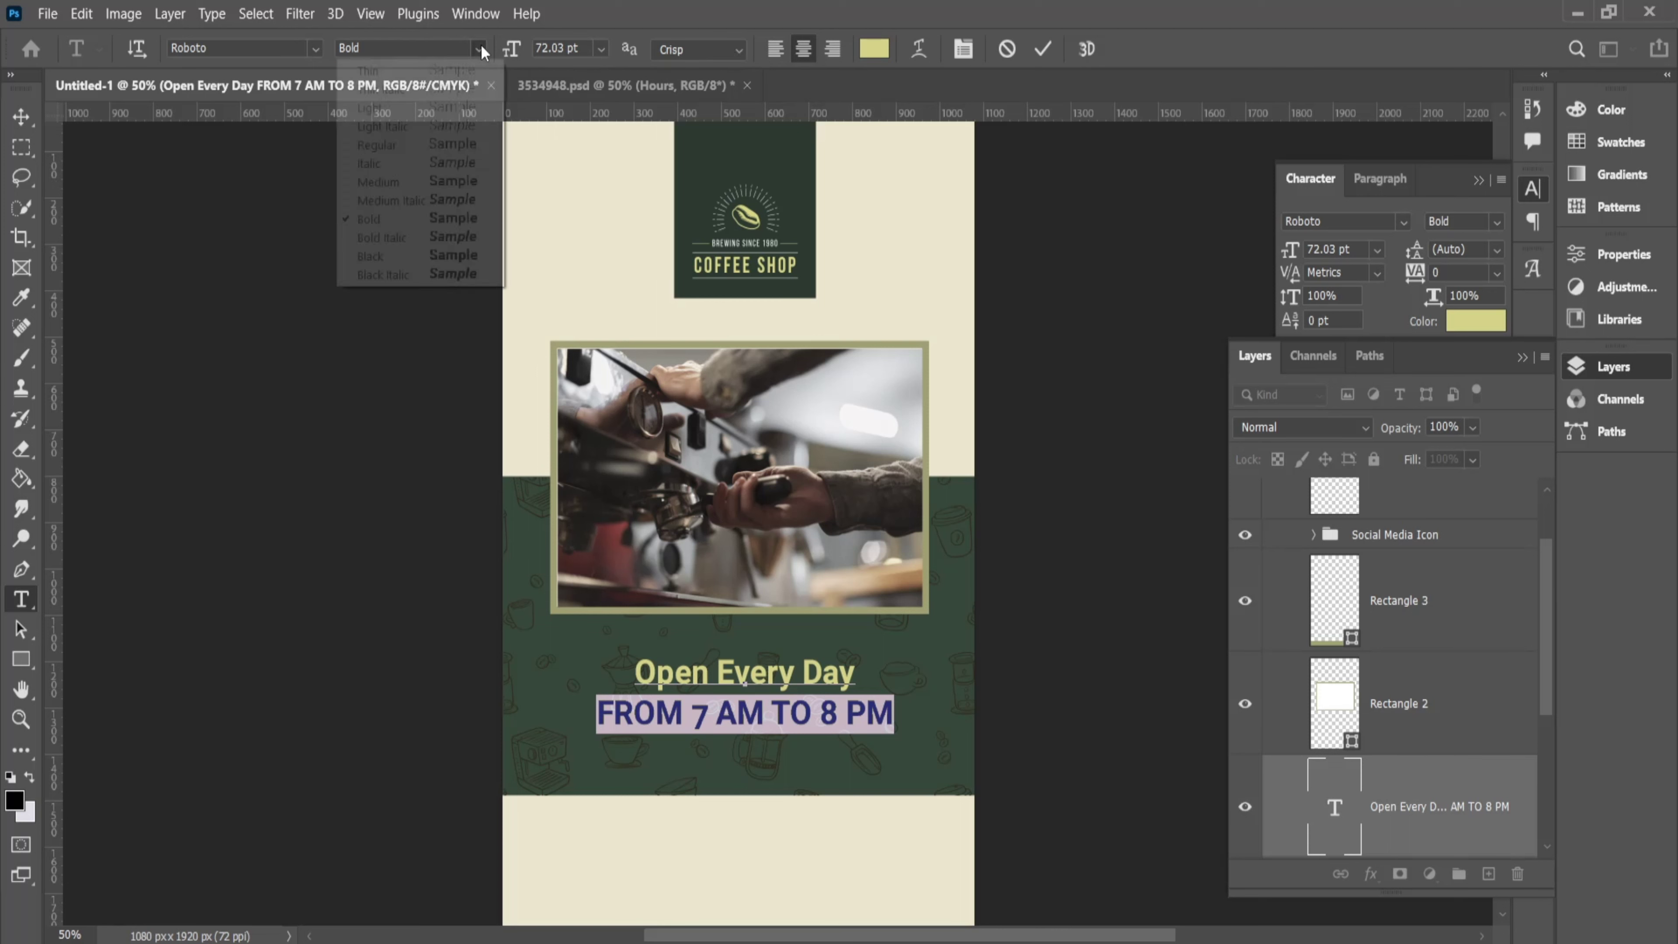
click(436, 182)
click(1043, 48)
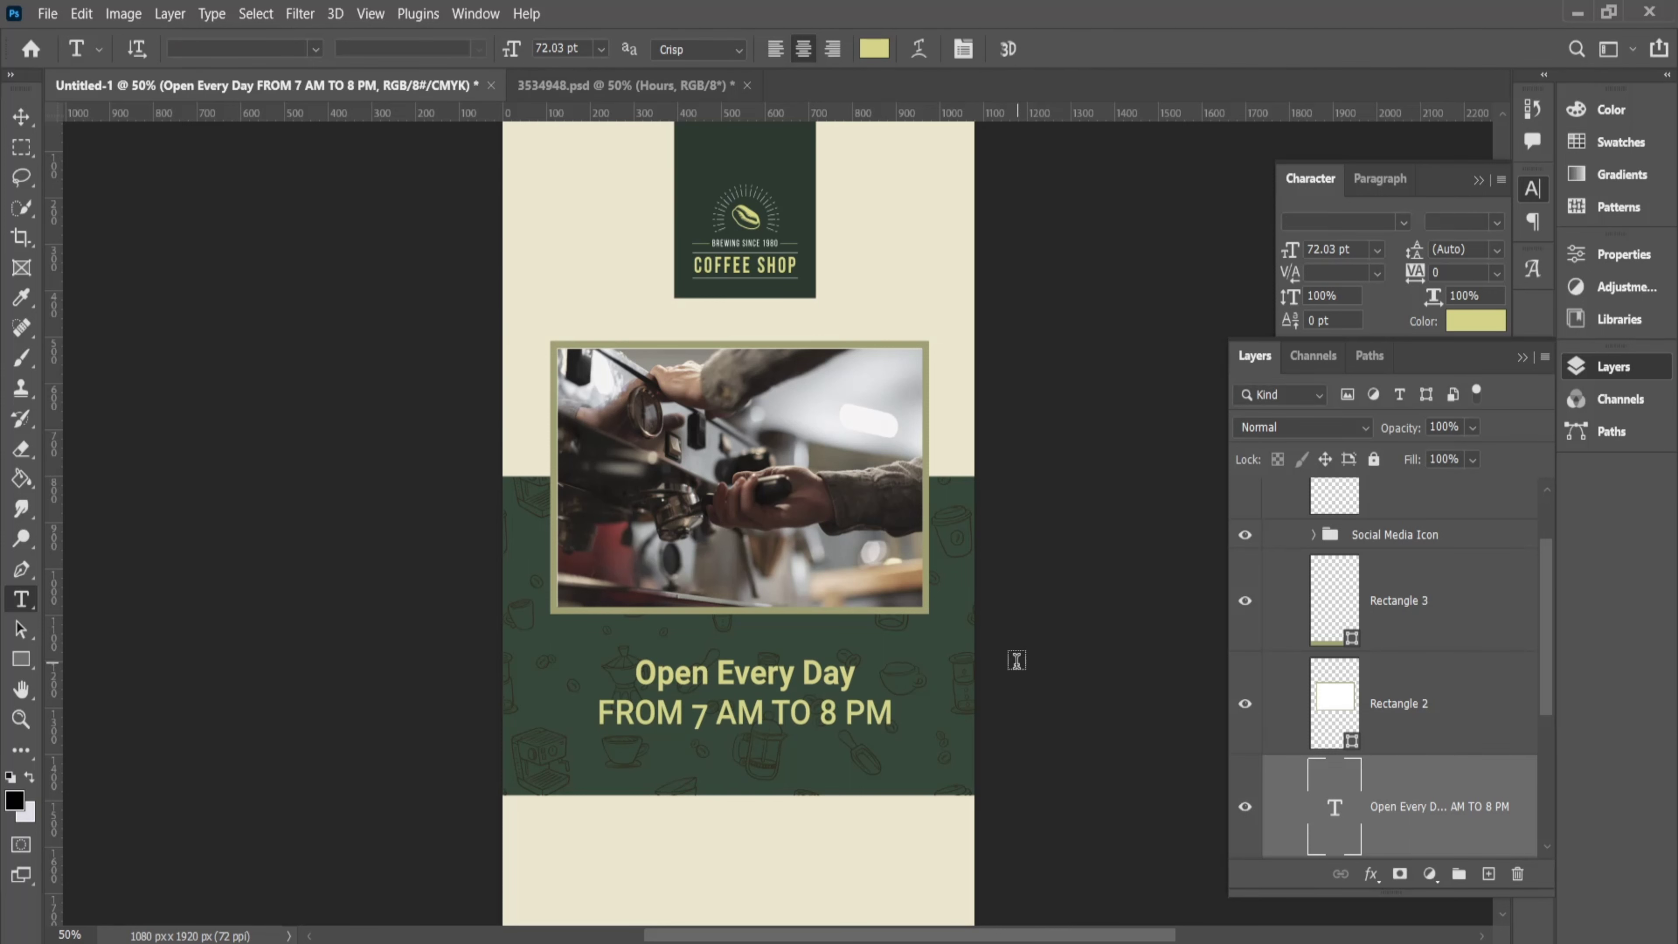
triple_click(818, 704)
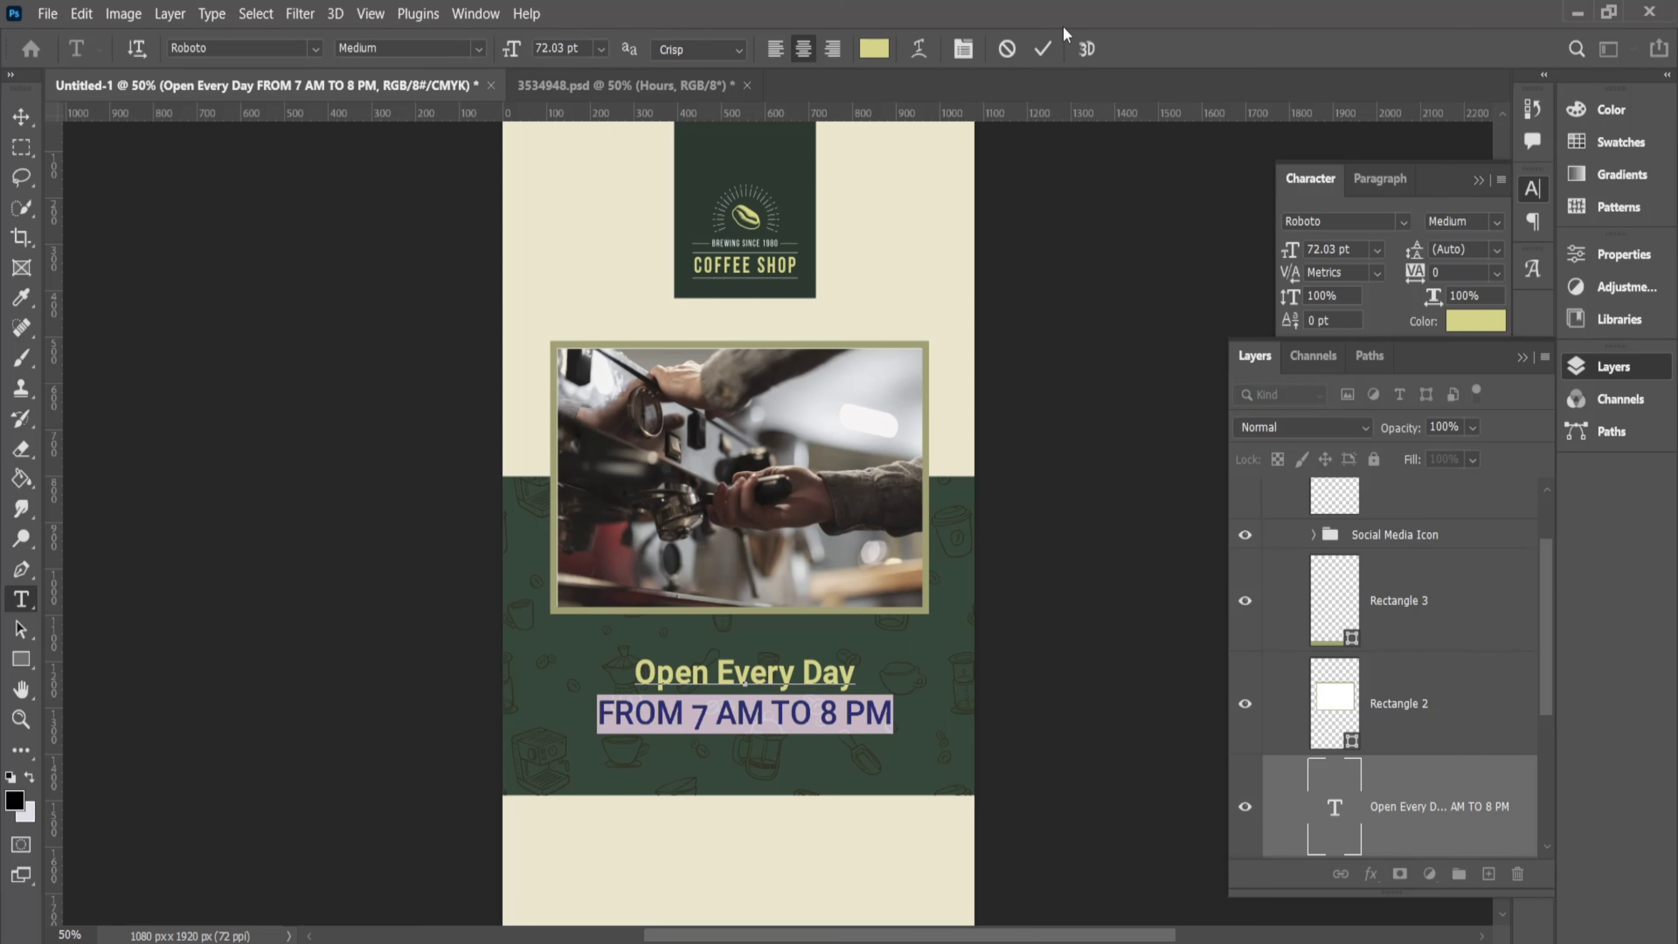
click(879, 50)
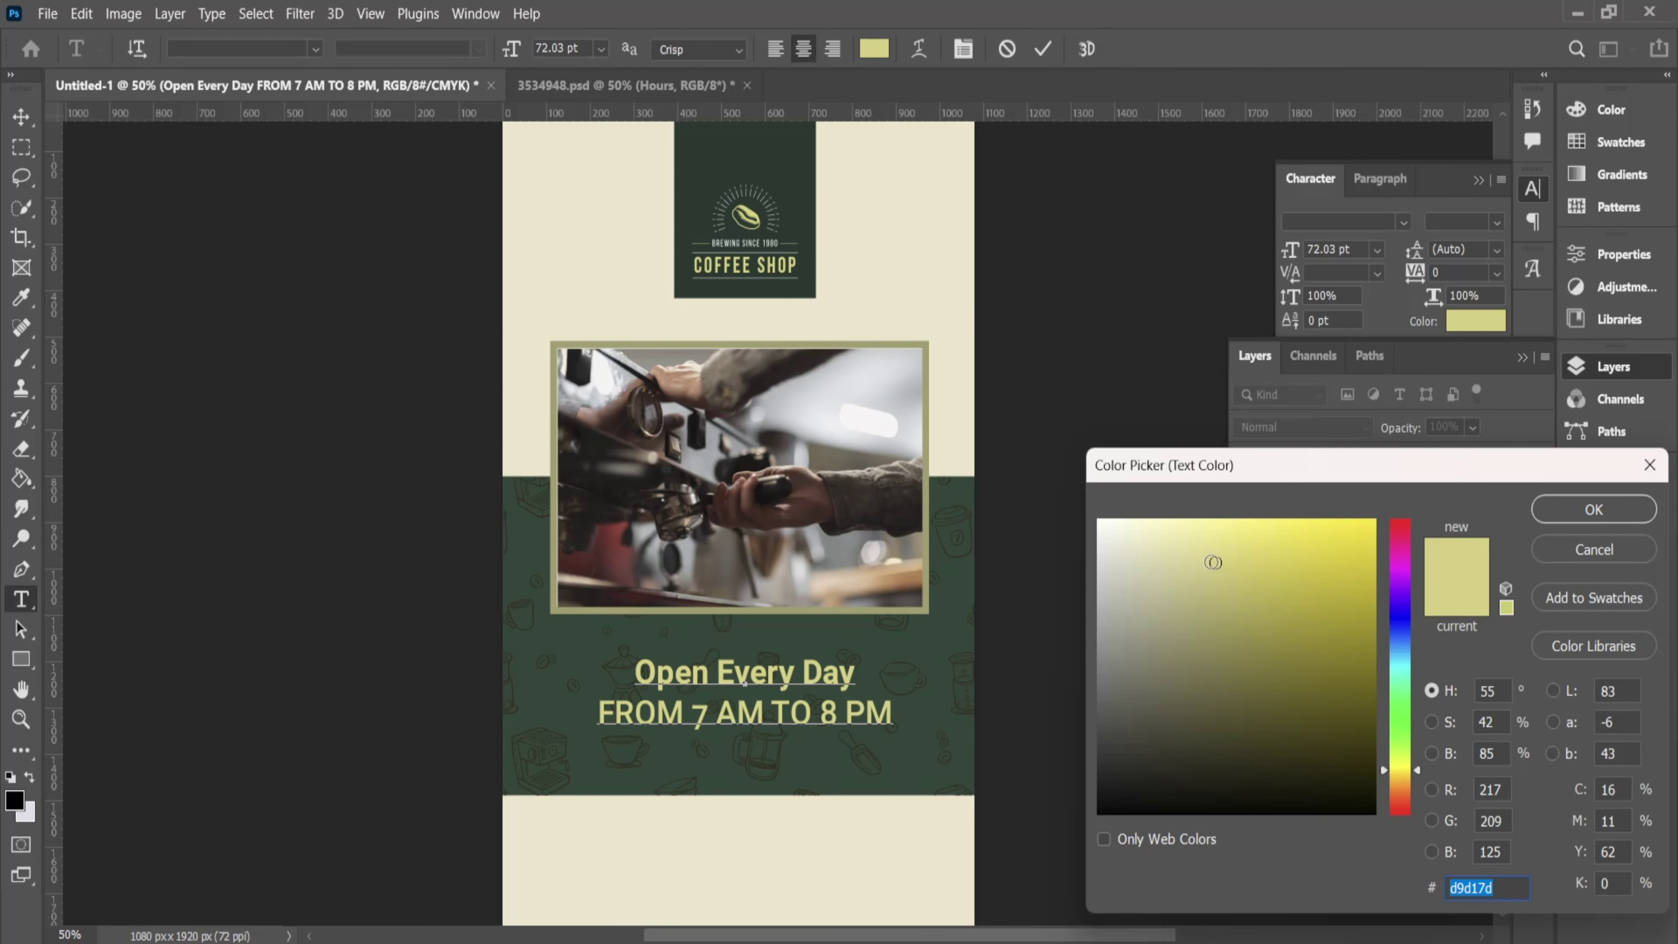
mouse_move(1214, 562)
mouse_down()
mouse_move(1251, 636)
mouse_move(1234, 554)
mouse_up()
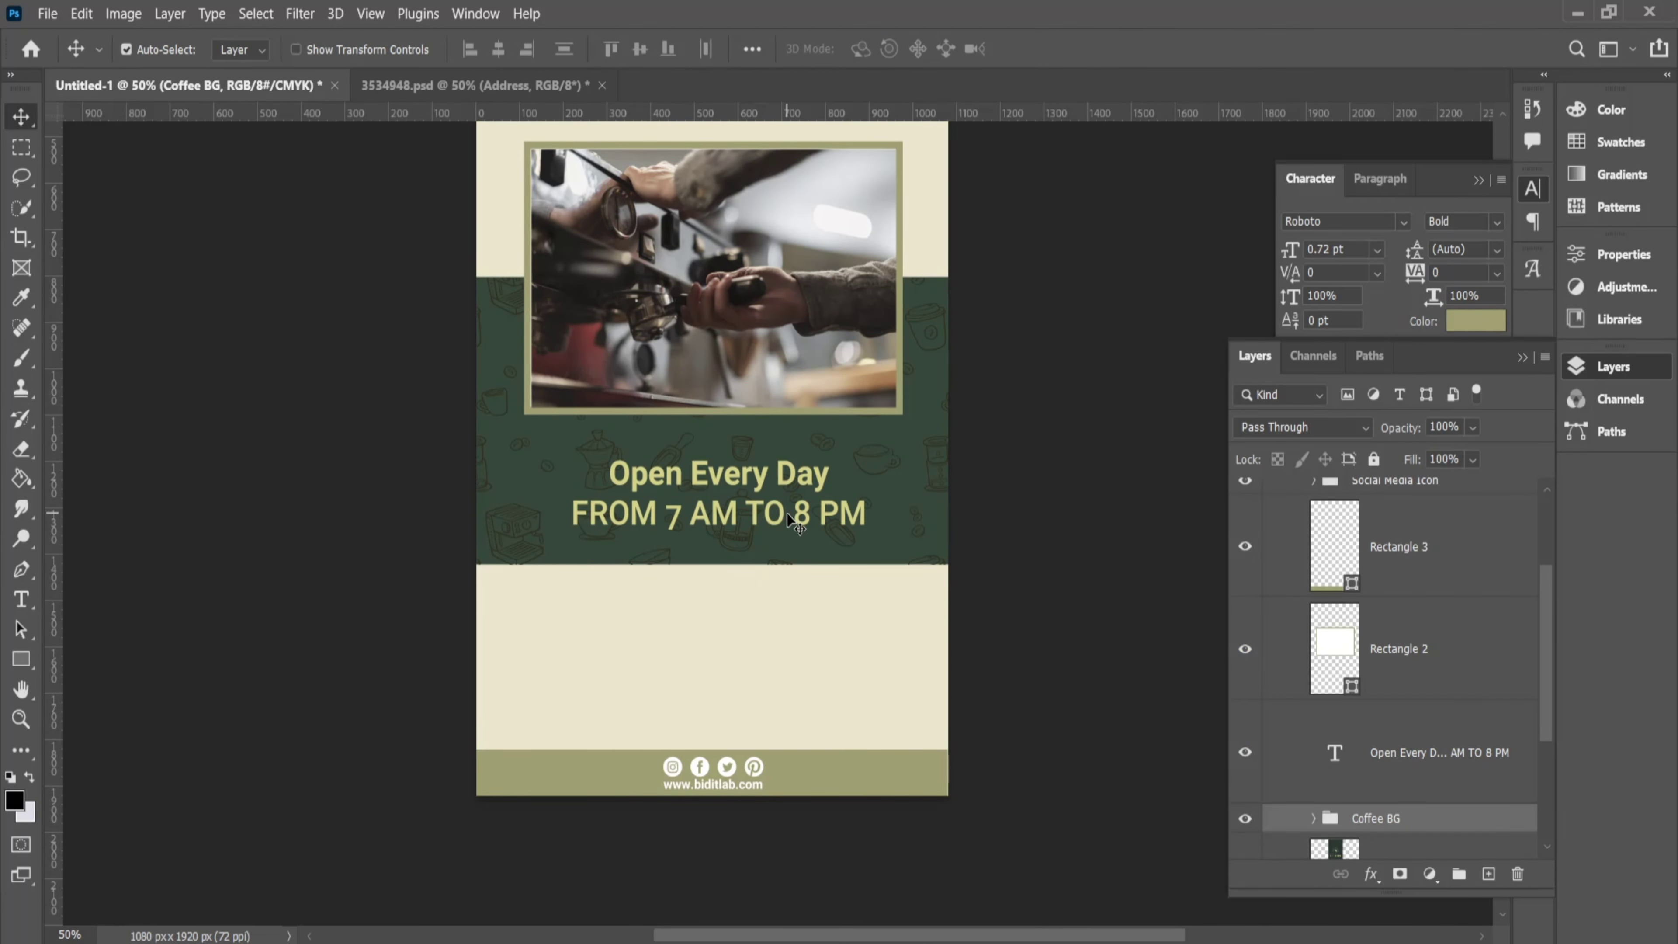
Copy the hours text into the cream area and replace it with the address 'Glorious Street, 30 - City (Country)' at 10 pt
drag(770, 517, 758, 686)
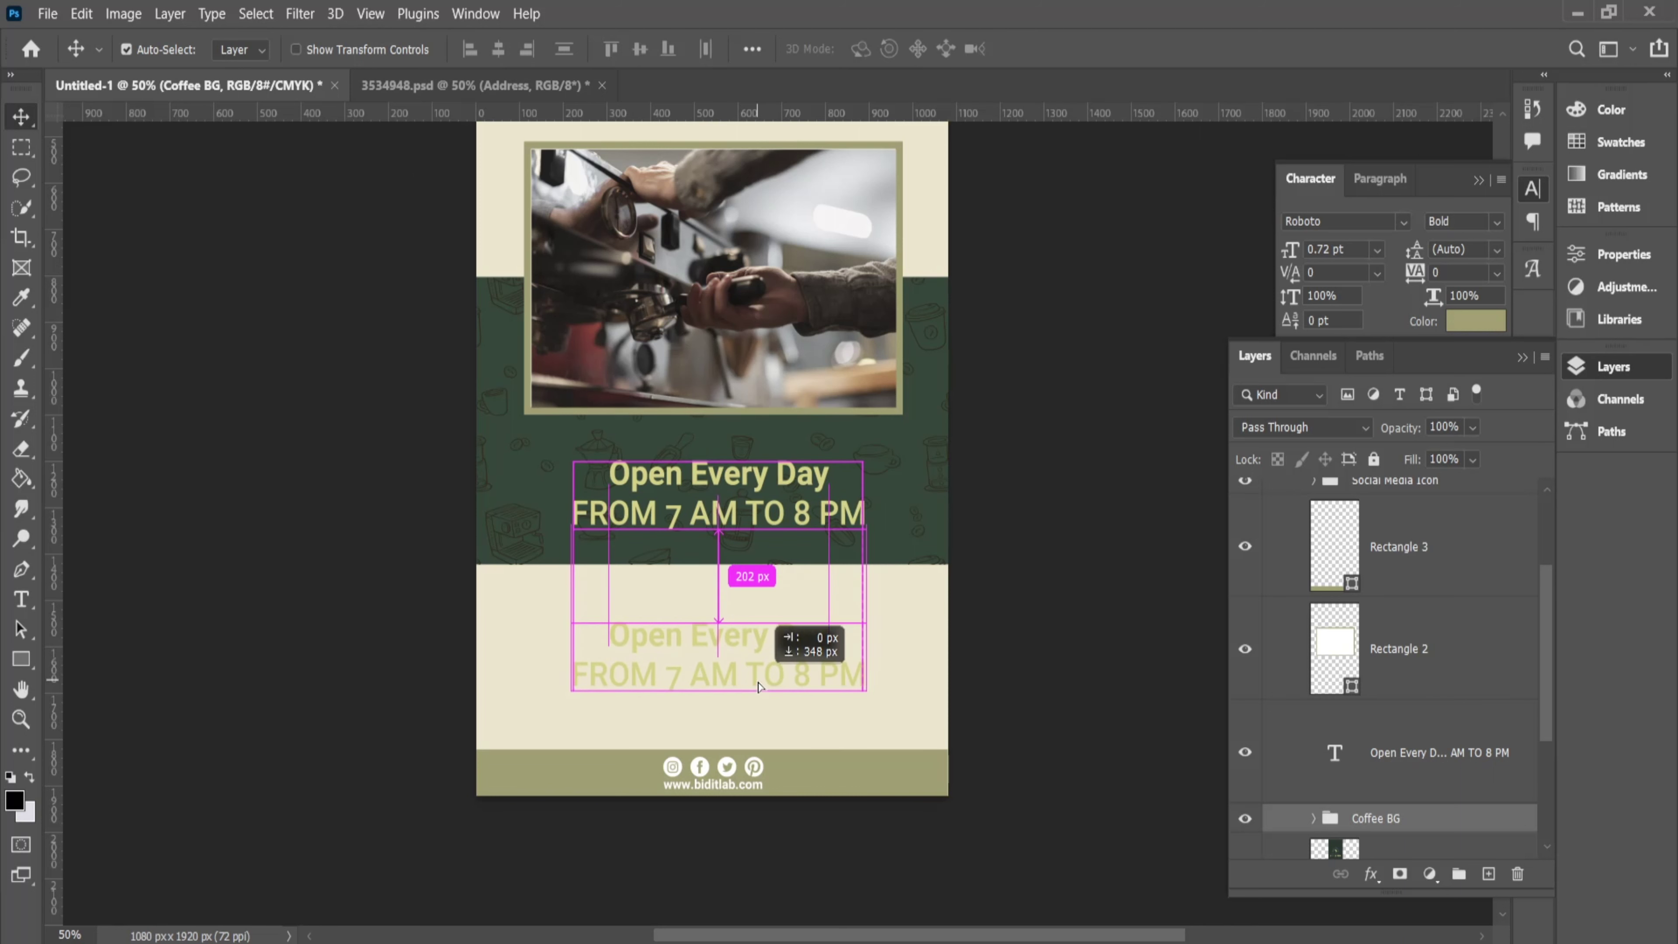
double_click(756, 674)
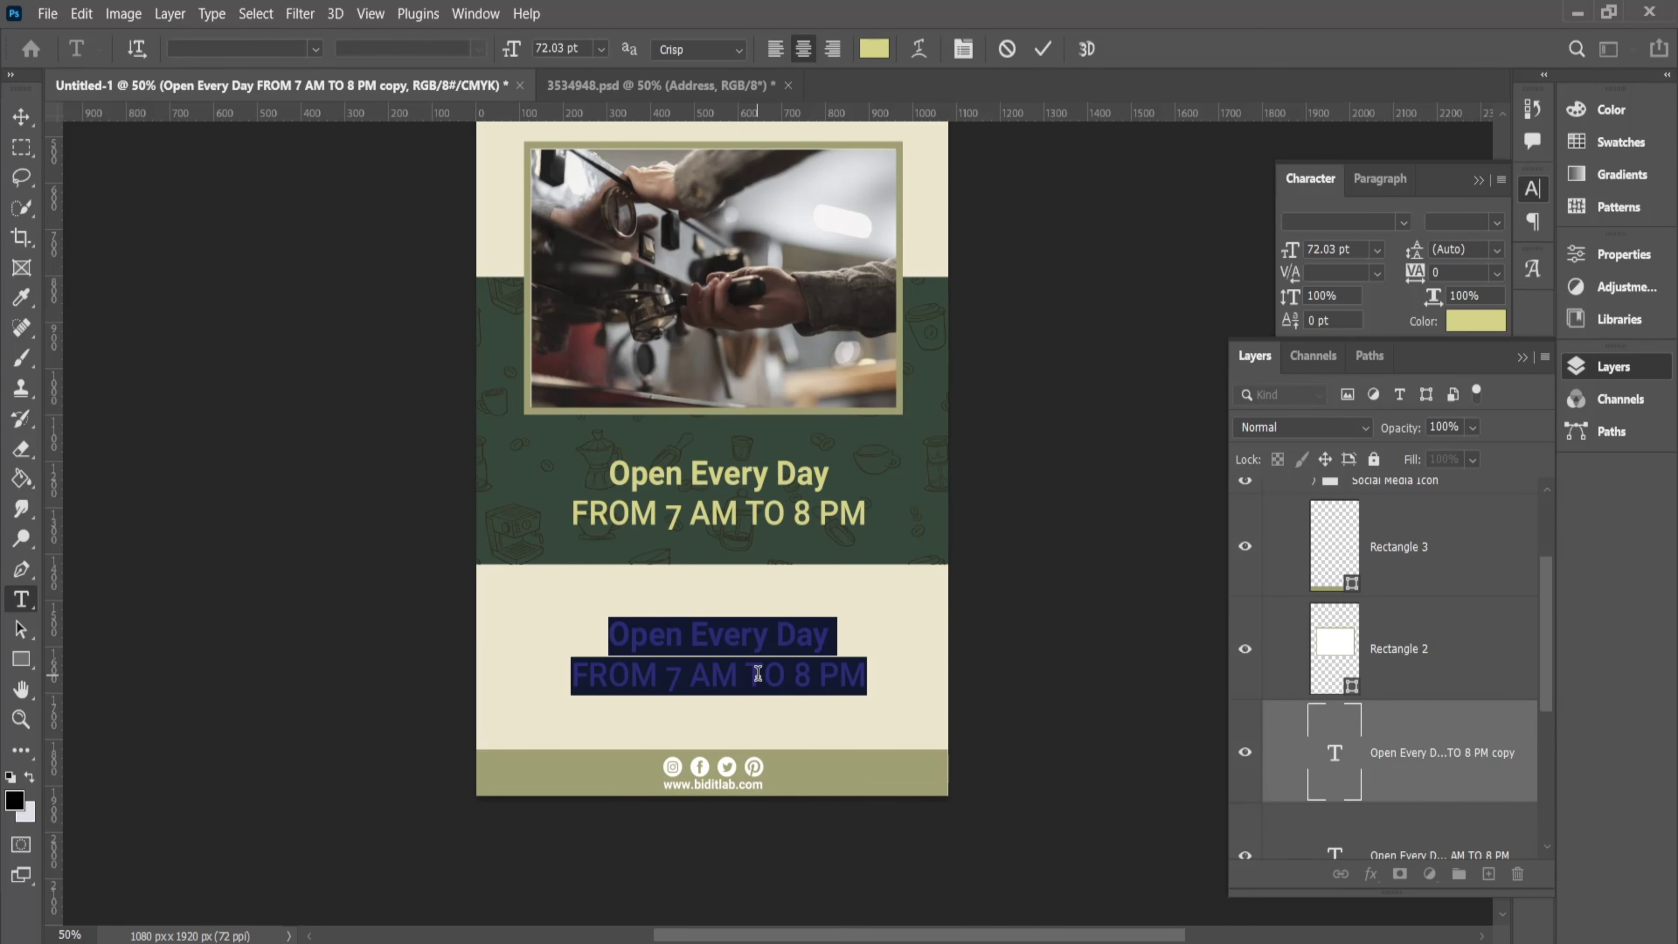
key(ctrl+v)
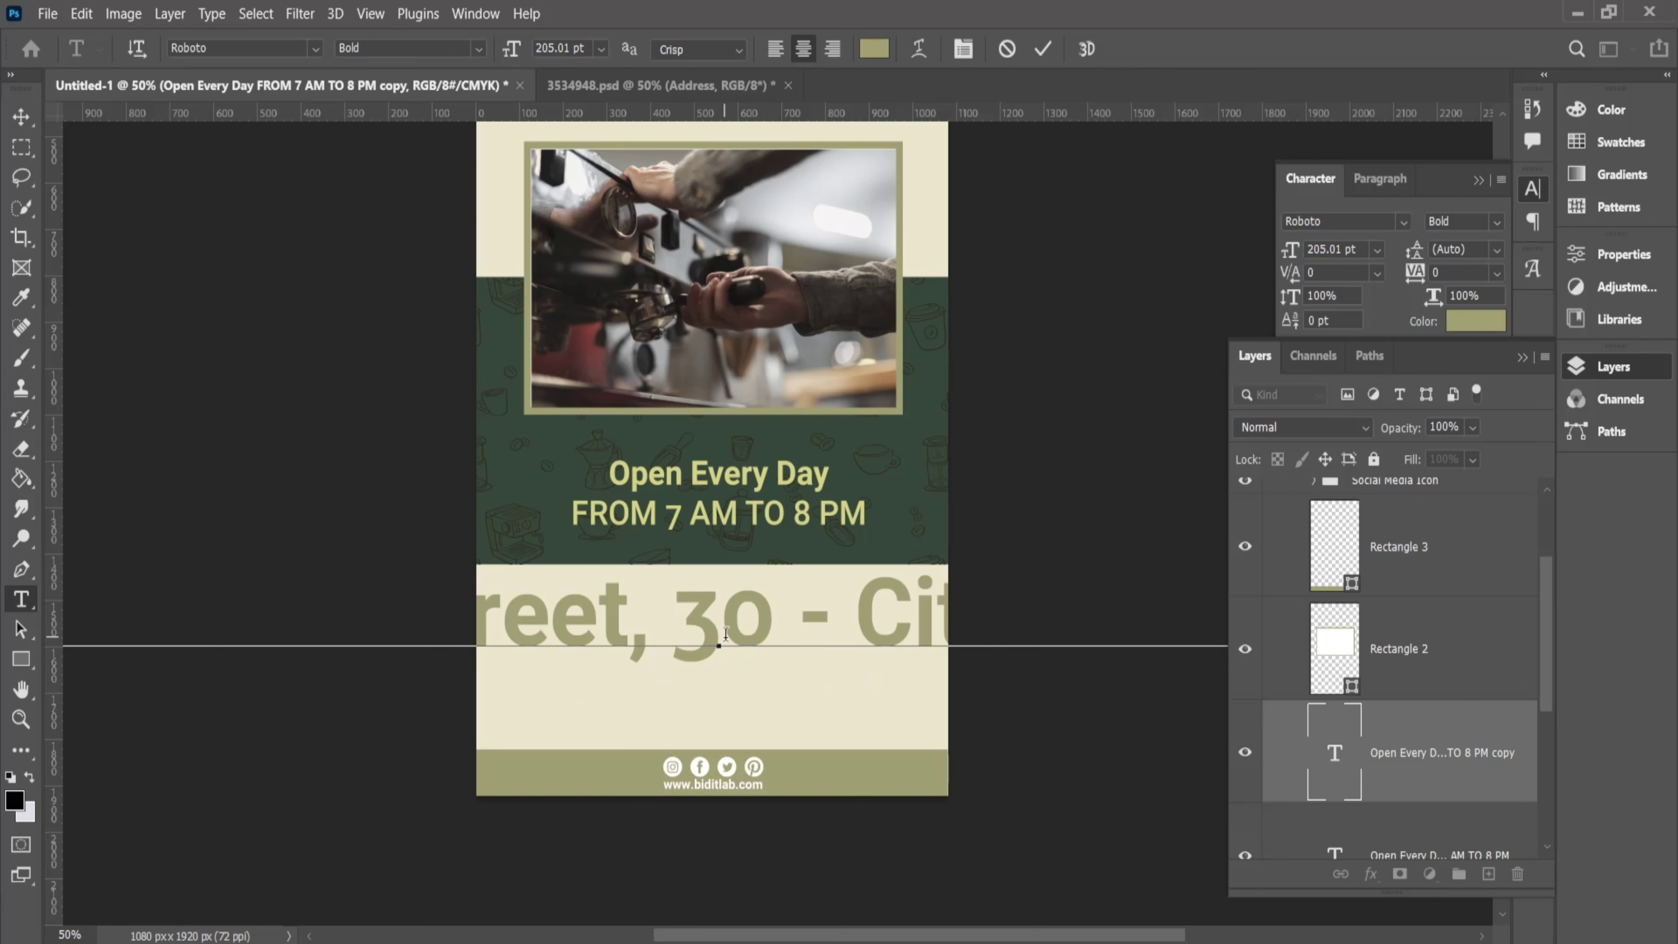
key(ctrl+a)
click(601, 50)
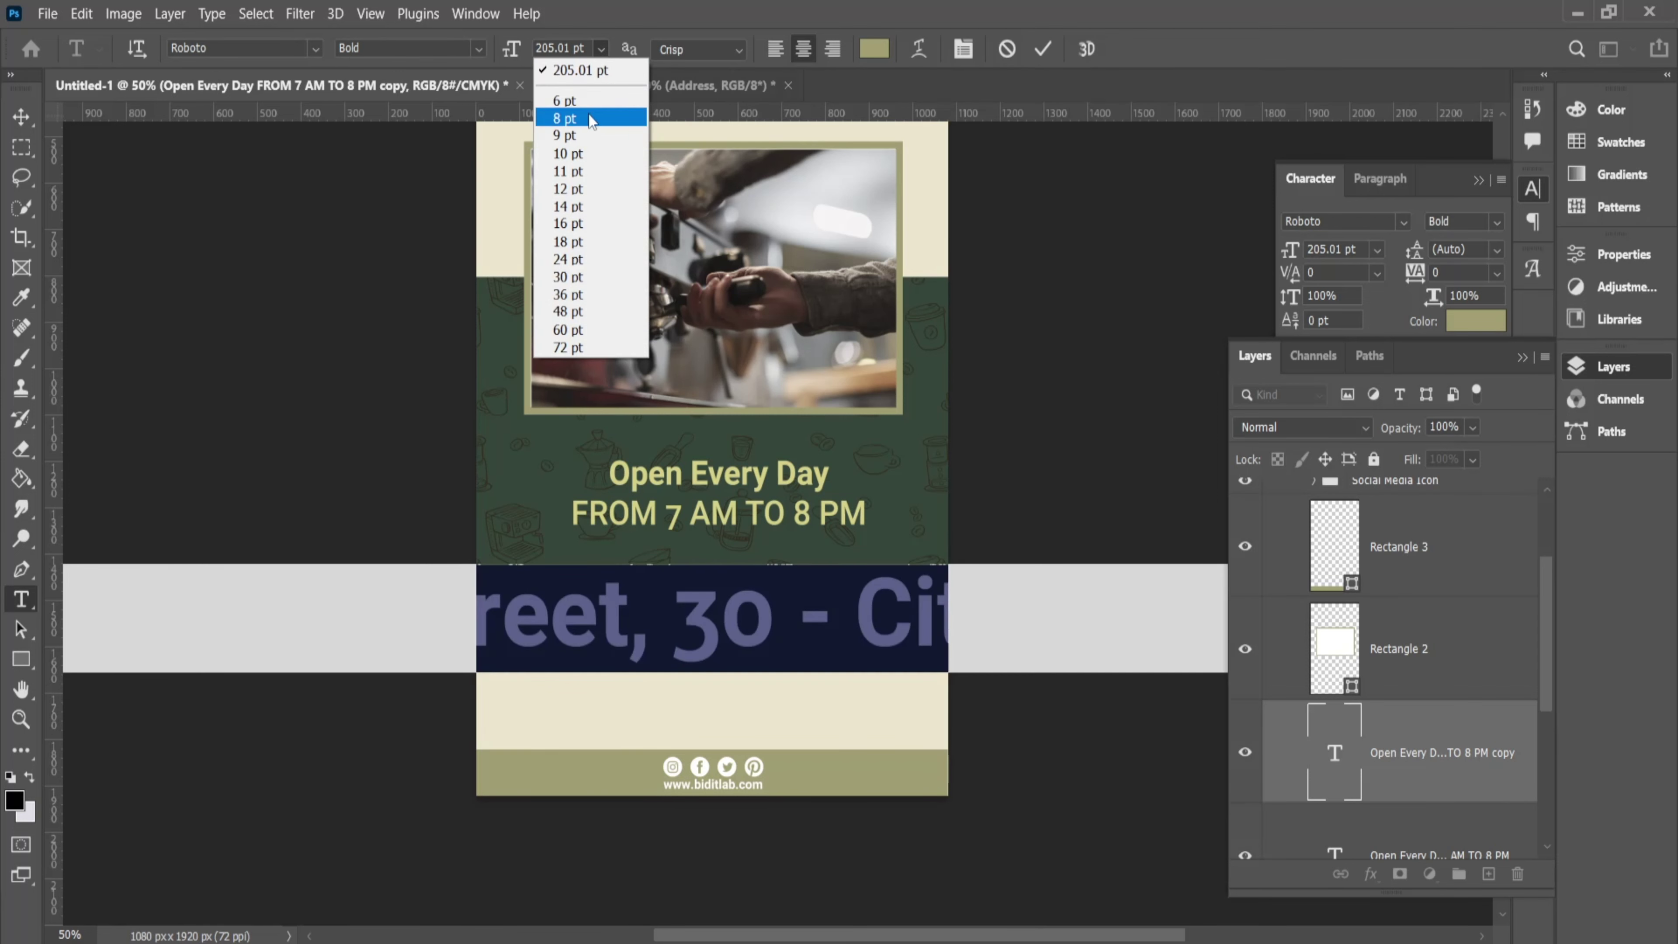
click(561, 157)
click(1042, 49)
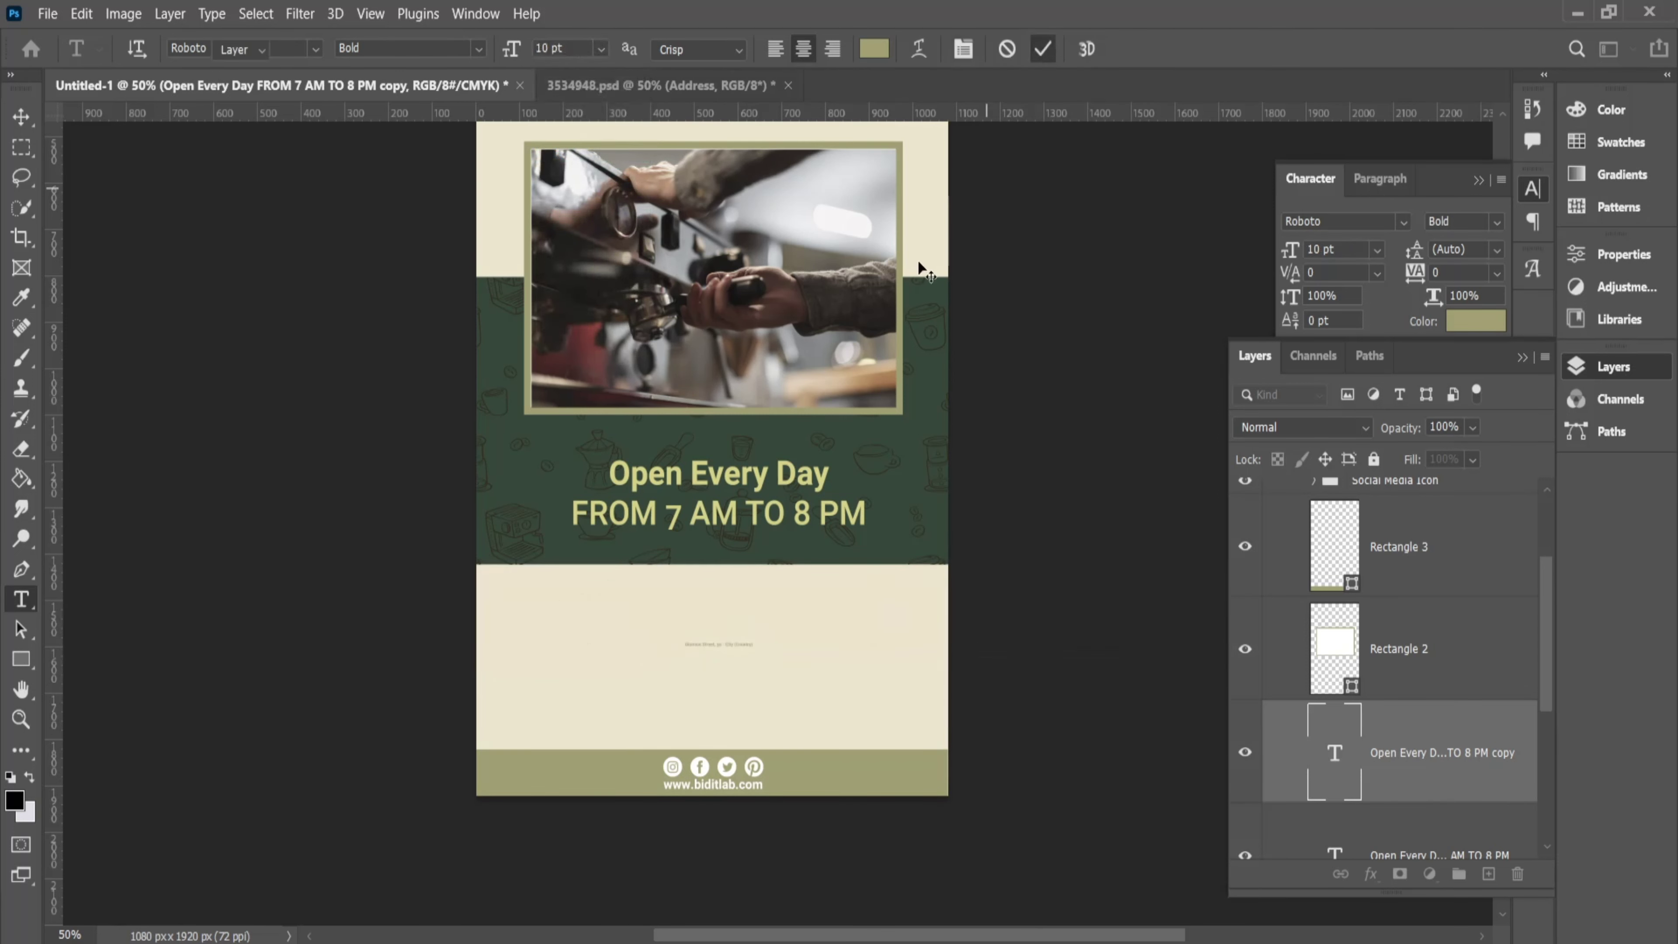
Scale the address text up to span the page width
key(ctrl+t)
mouse_move(751, 643)
mouse_down()
mouse_move(936, 645)
mouse_move(799, 654)
mouse_up()
drag(740, 654, 760, 661)
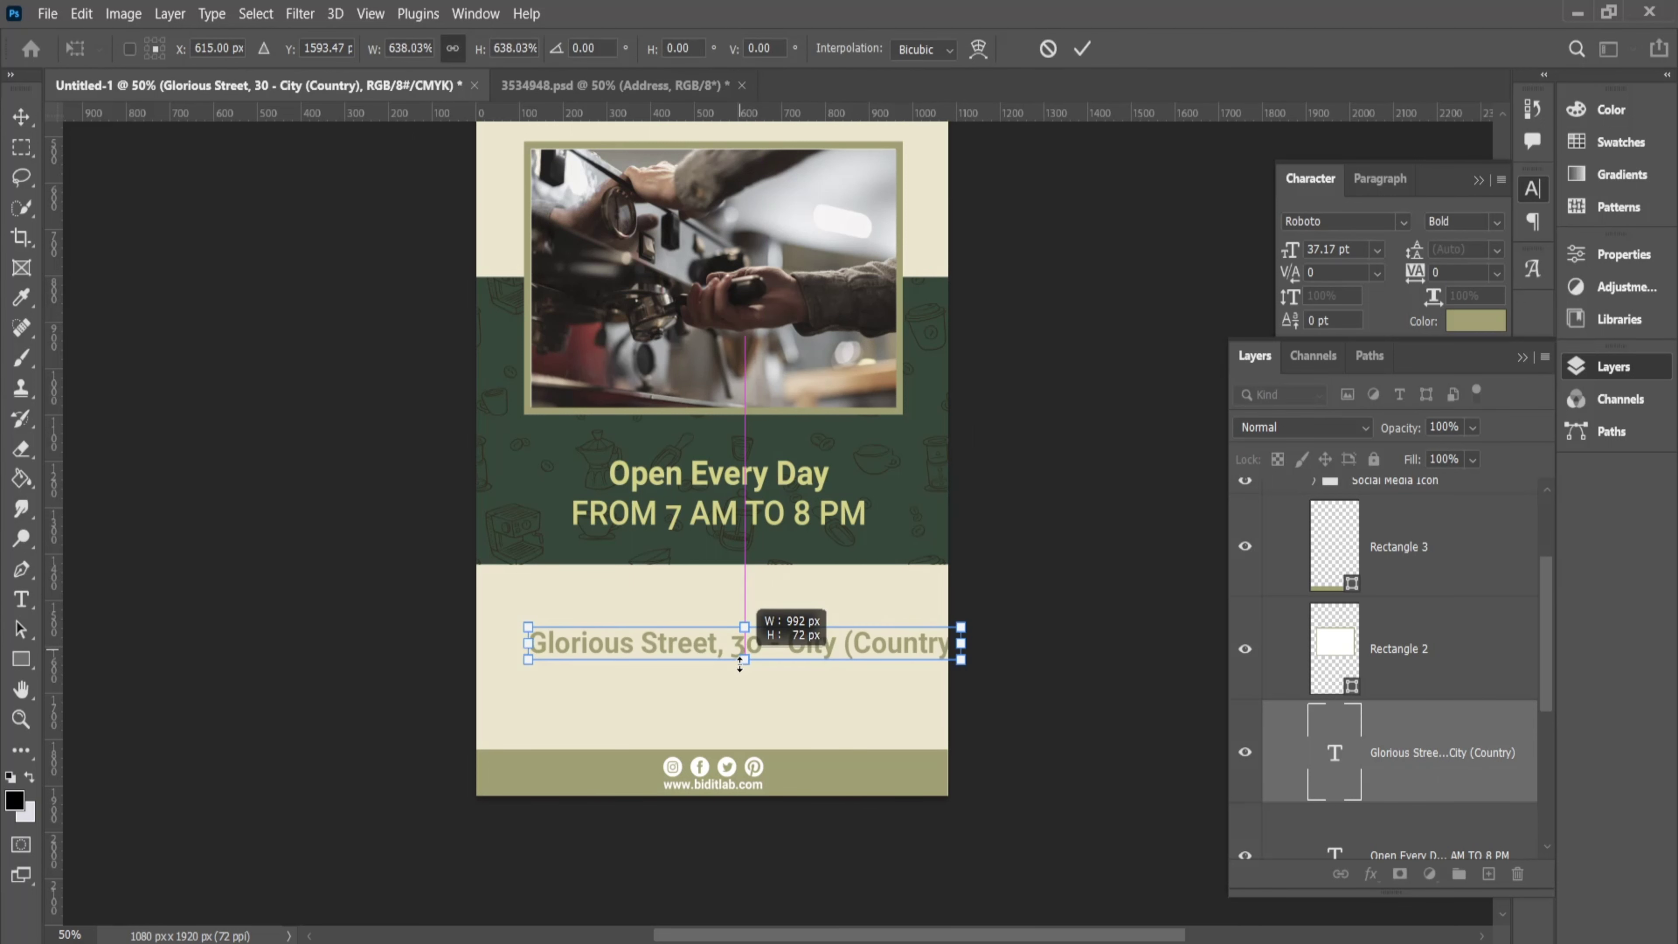
key(Return)
Break the address onto two lines before '(Country)'
double_click(767, 643)
click(768, 642)
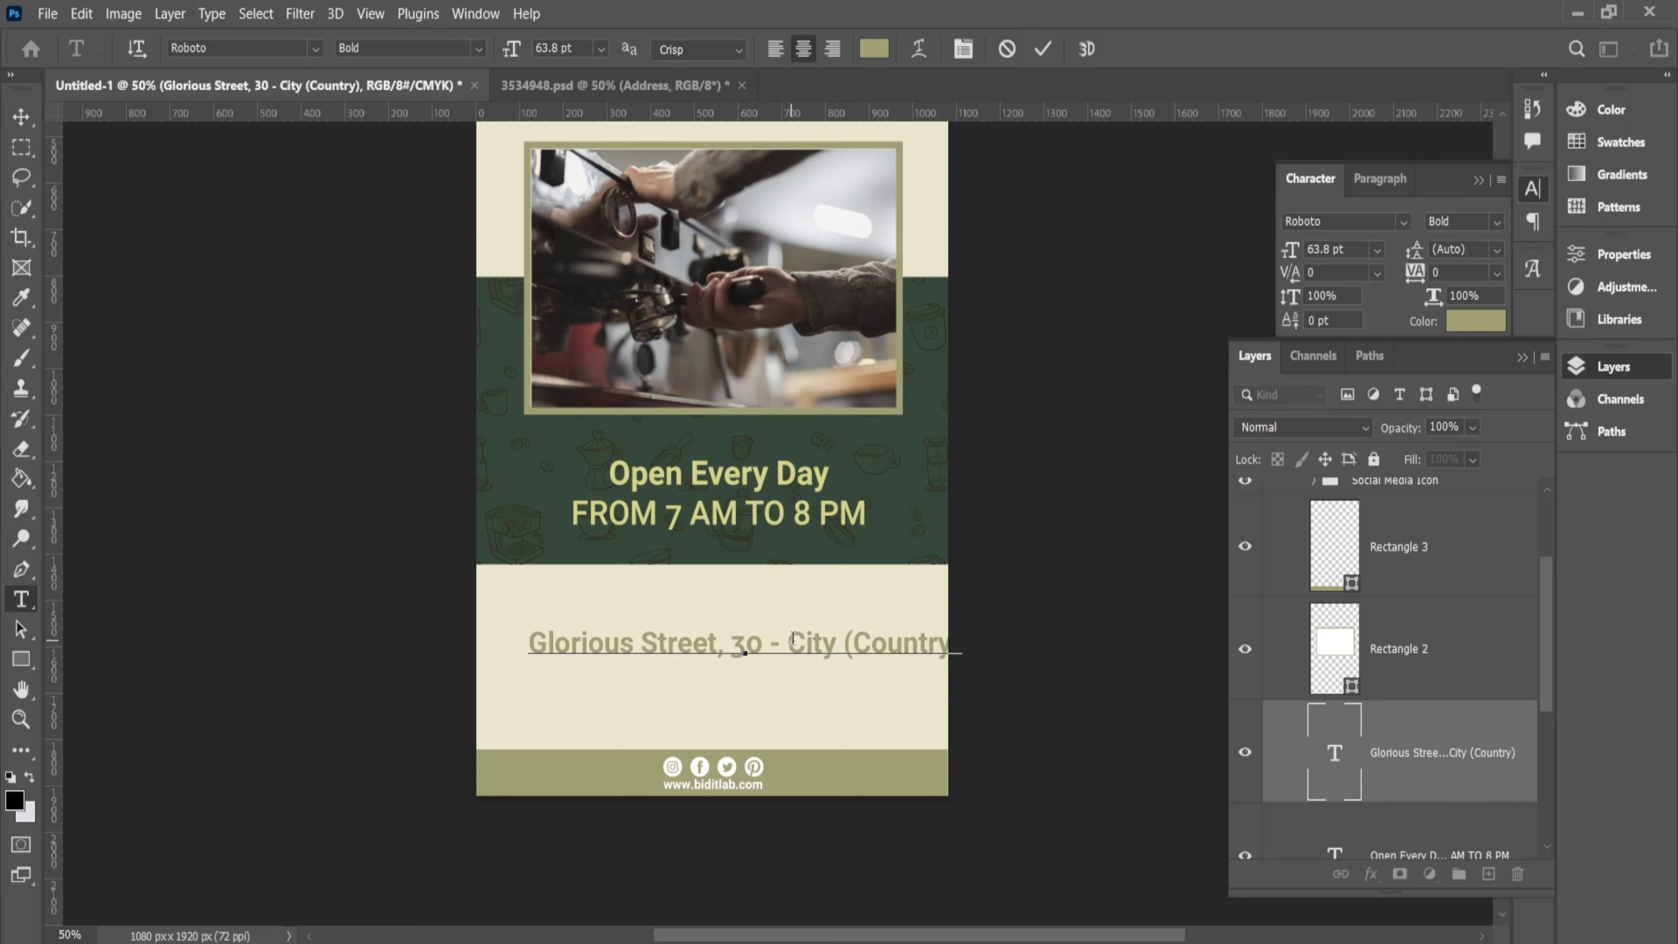
key(Return)
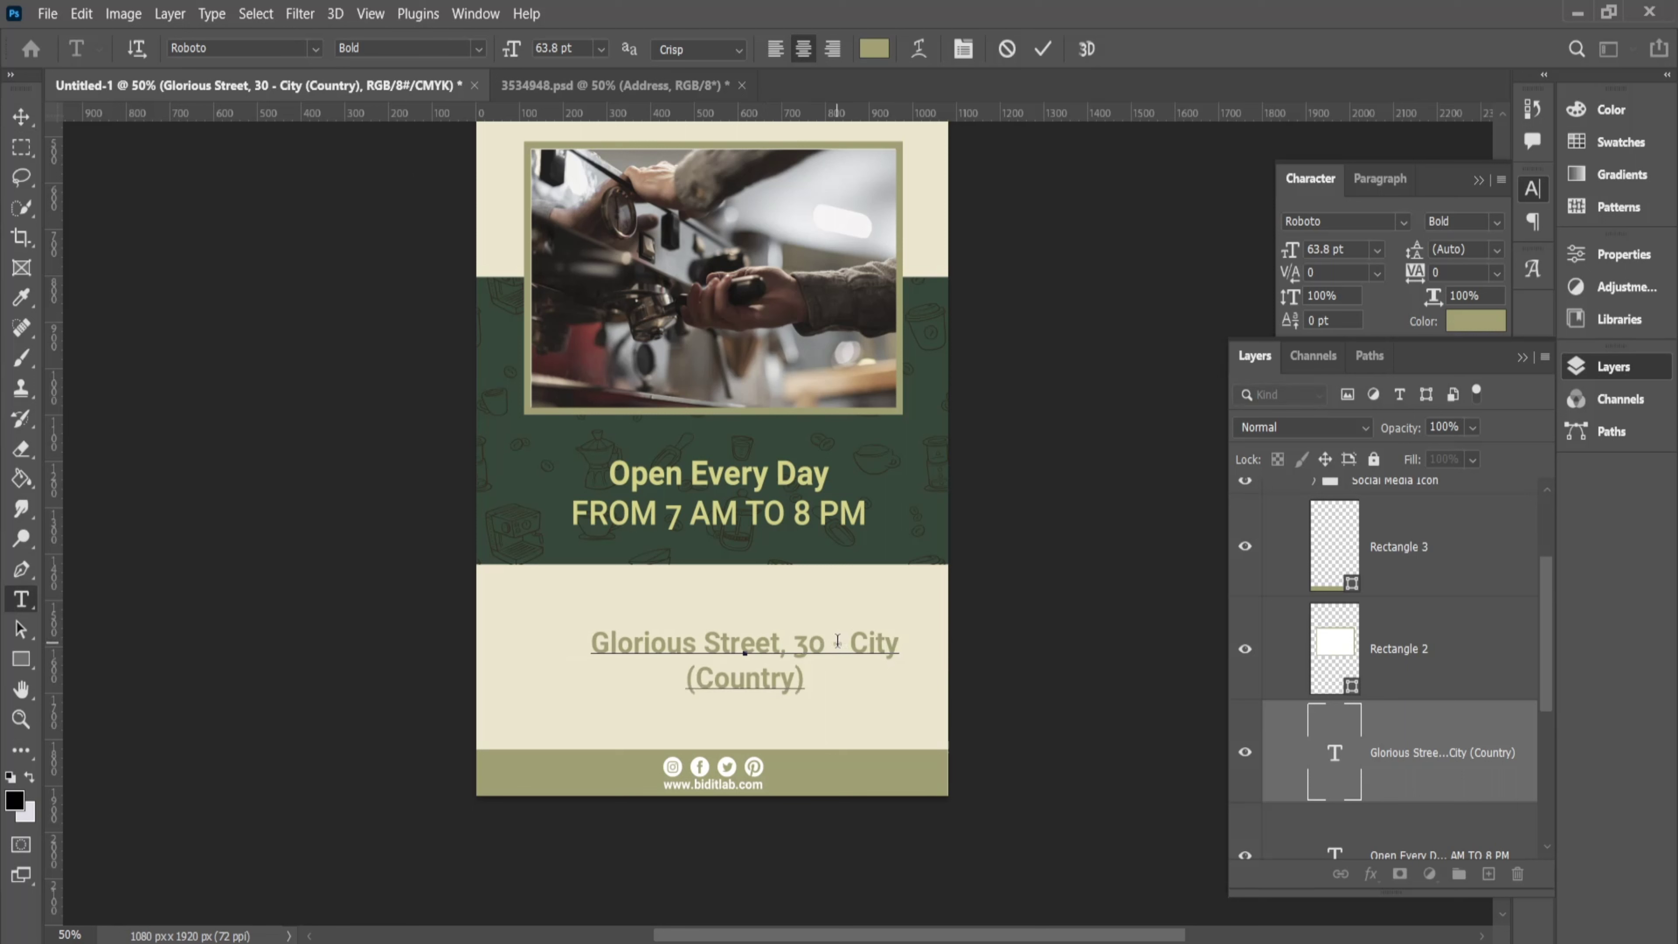
click(1043, 48)
Centre the address horizontally on the page and nudge it slightly higher
key(v)
drag(790, 642, 750, 654)
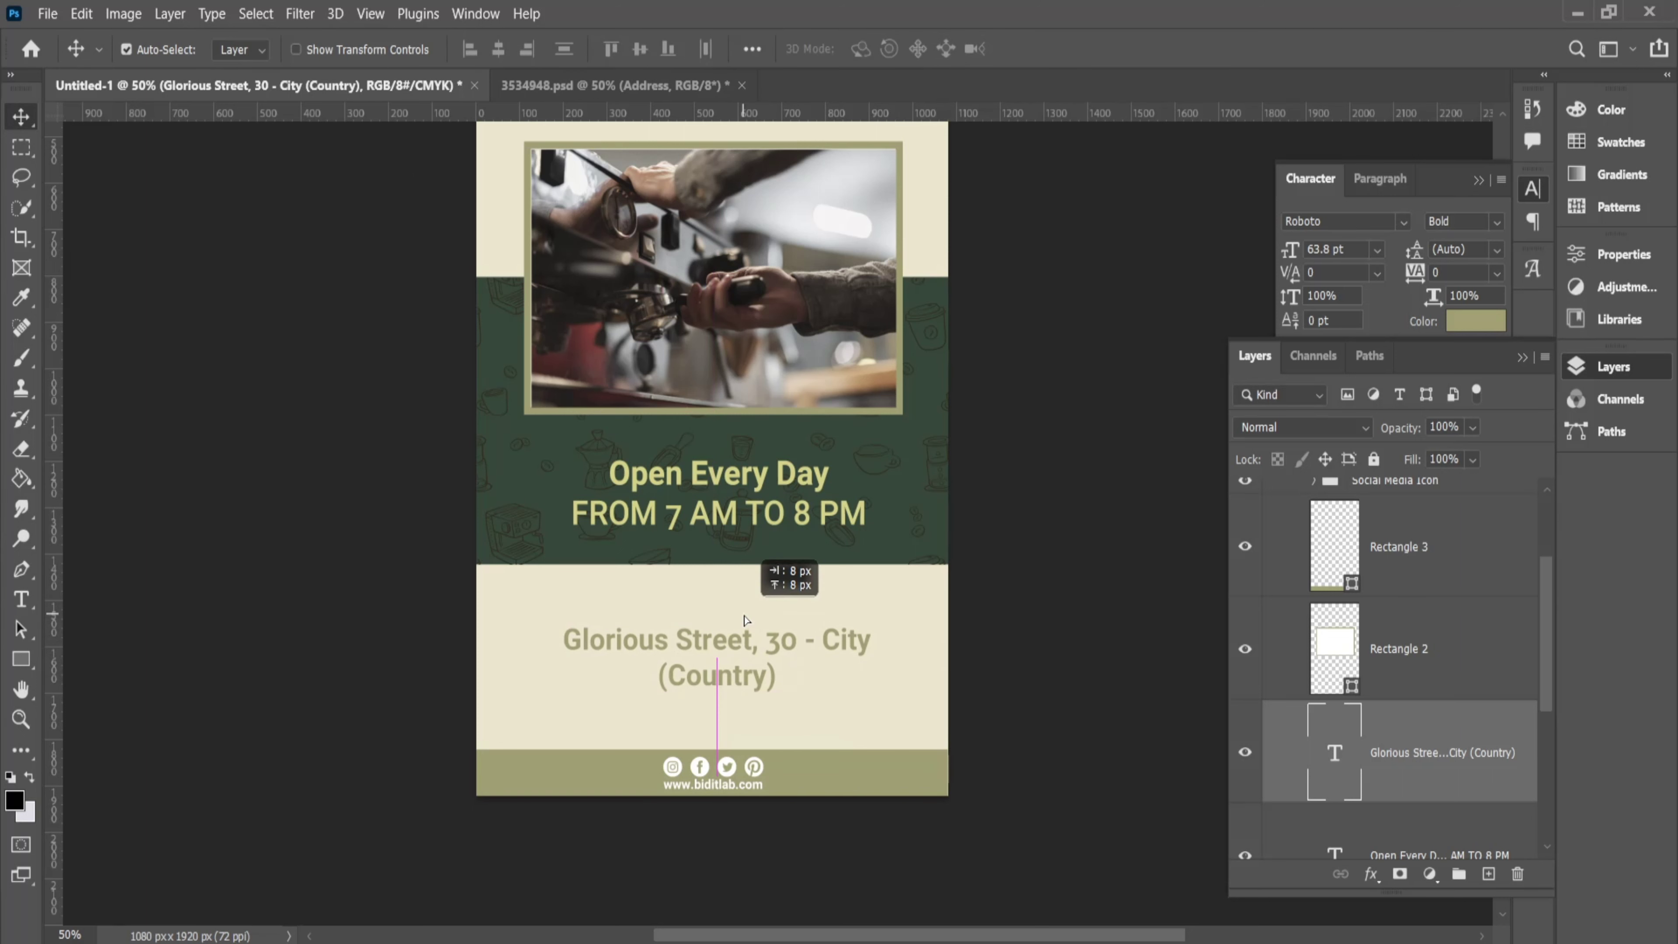
drag(736, 651, 738, 641)
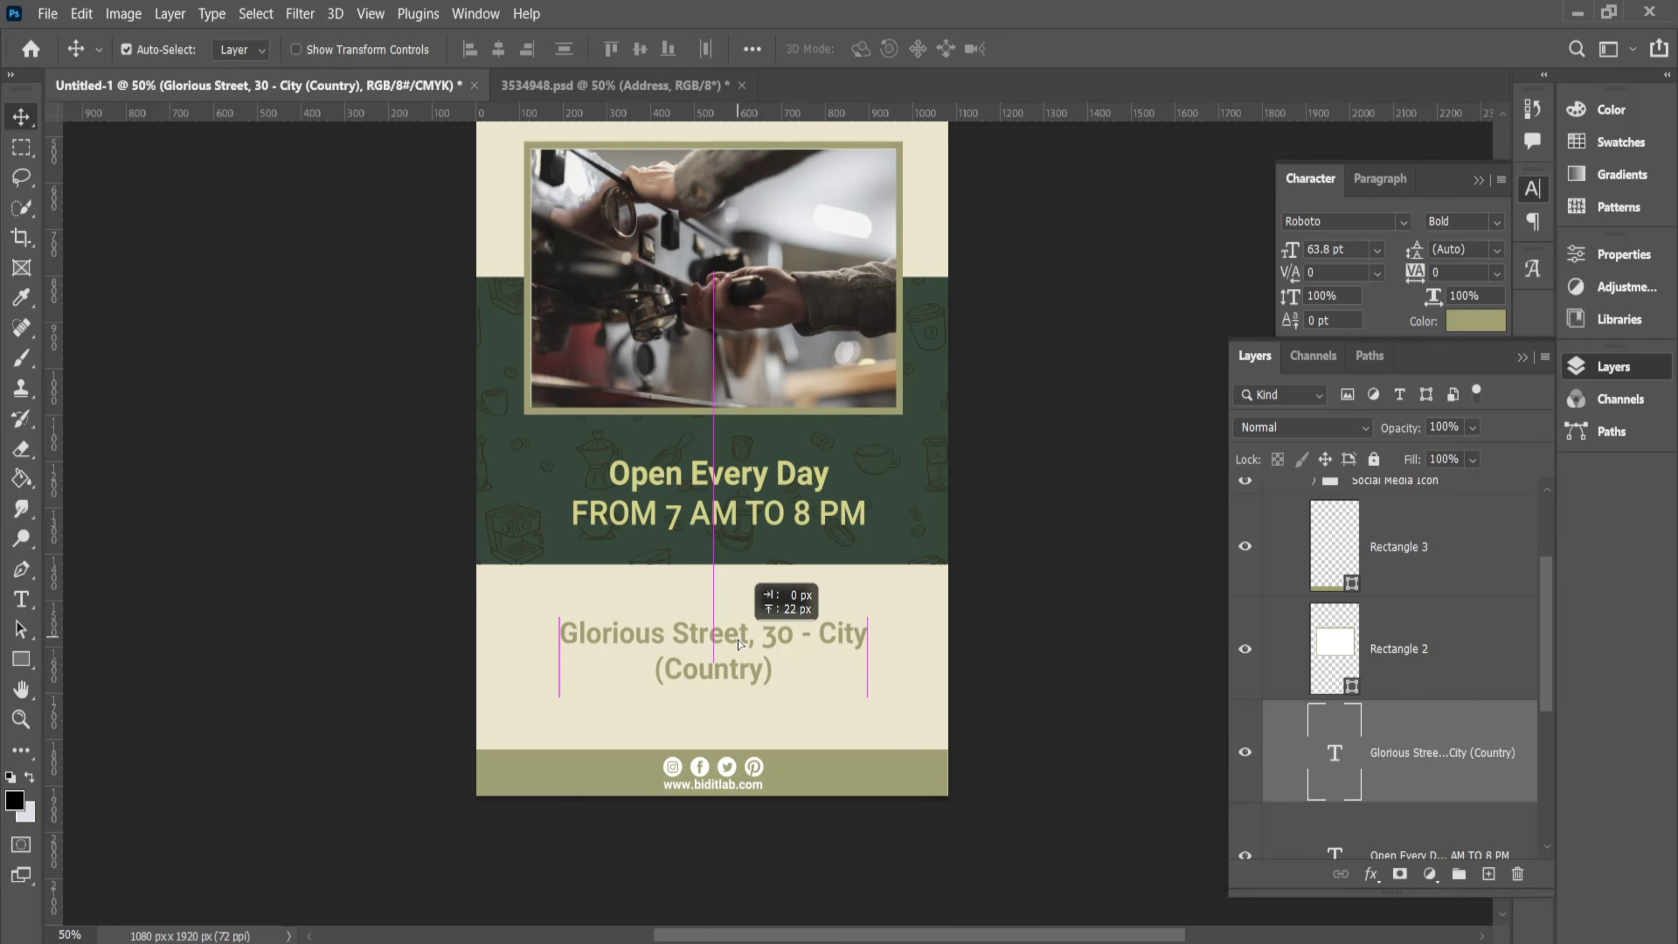
scroll(793, 859, up, 1)
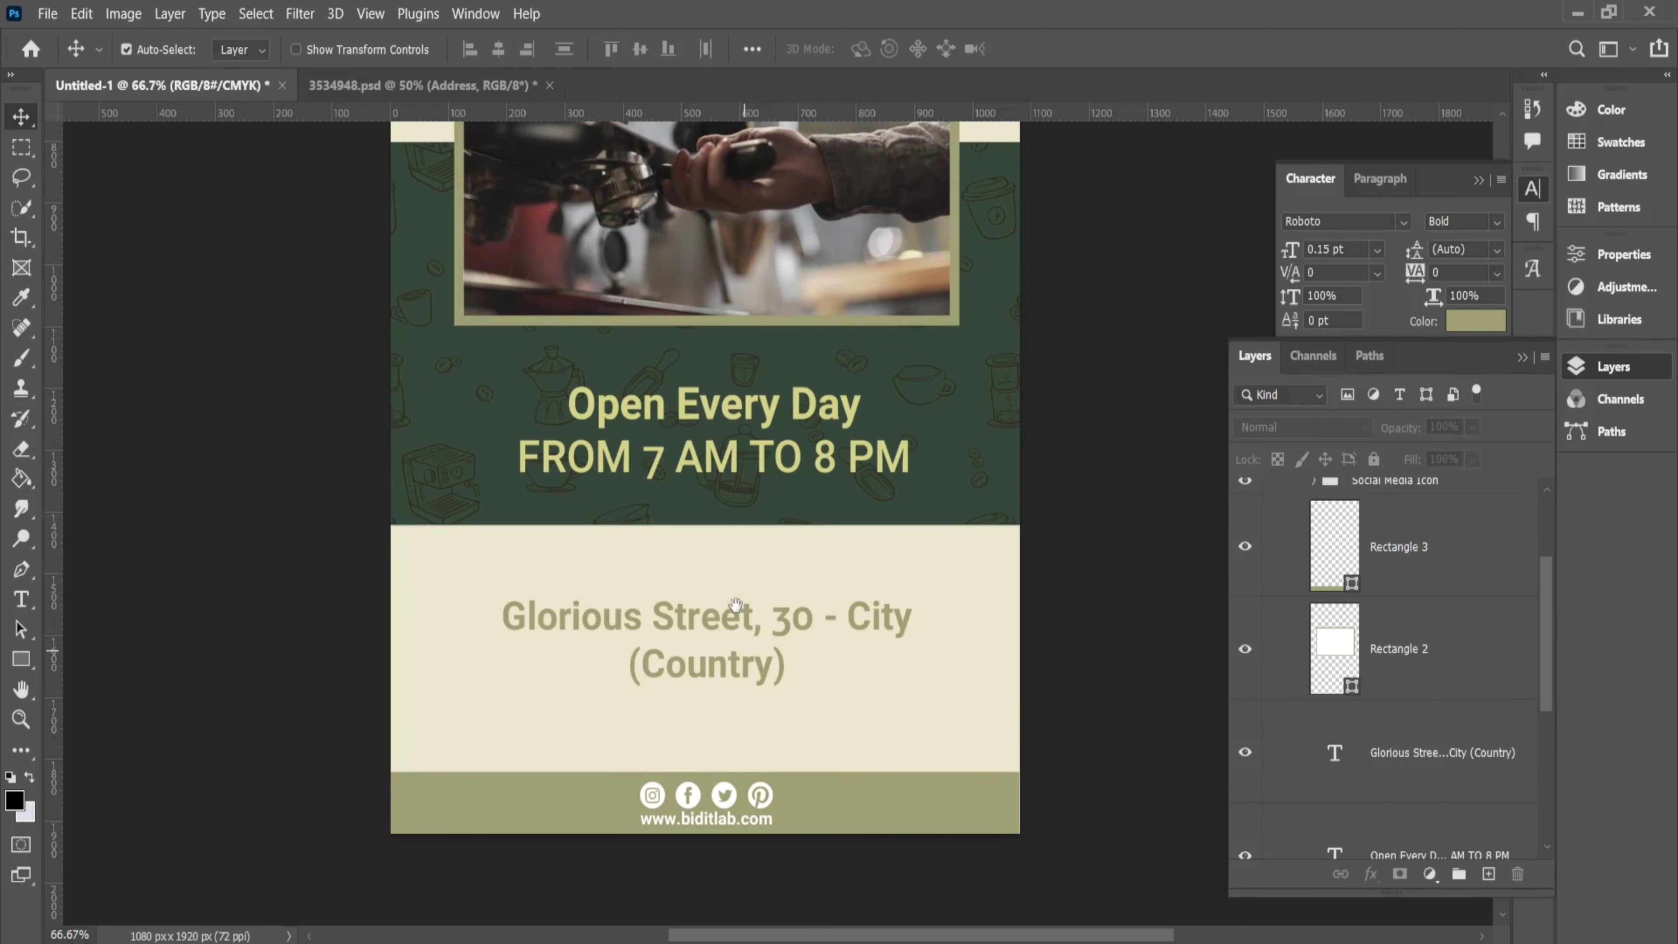
Duplicate the address, paste the coffee quote over it, and enlarge it to nearly full poster width
mouse_move(703, 556)
mouse_down()
mouse_move(707, 533)
mouse_move(730, 630)
mouse_up()
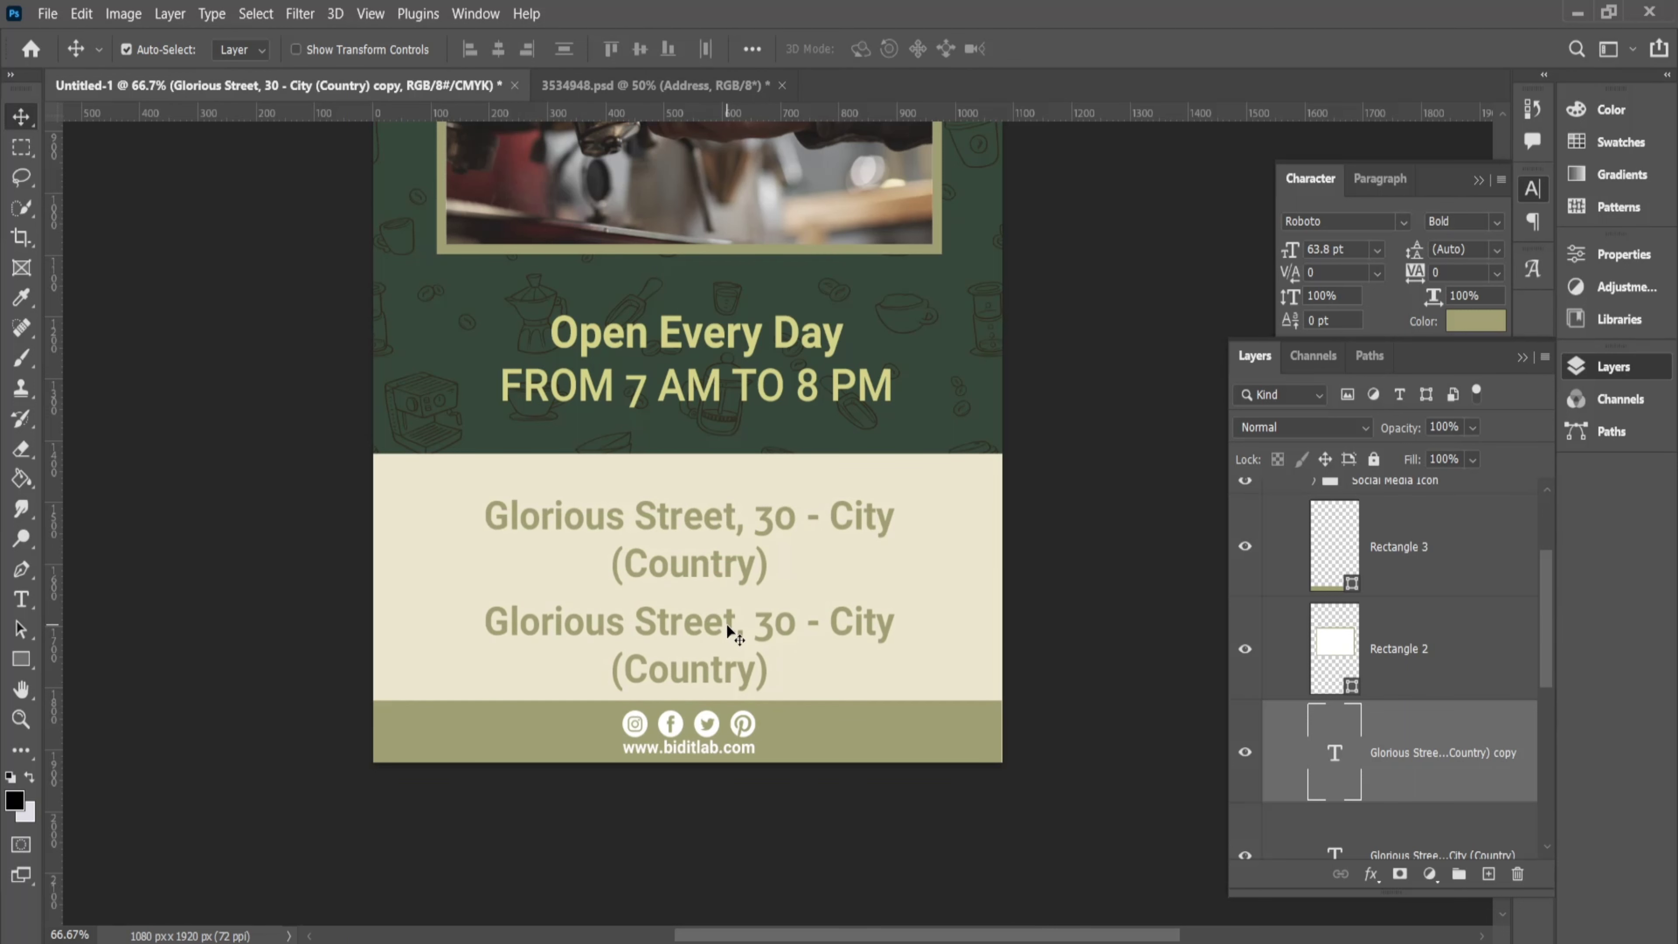
double_click(728, 622)
key(ctrl+v)
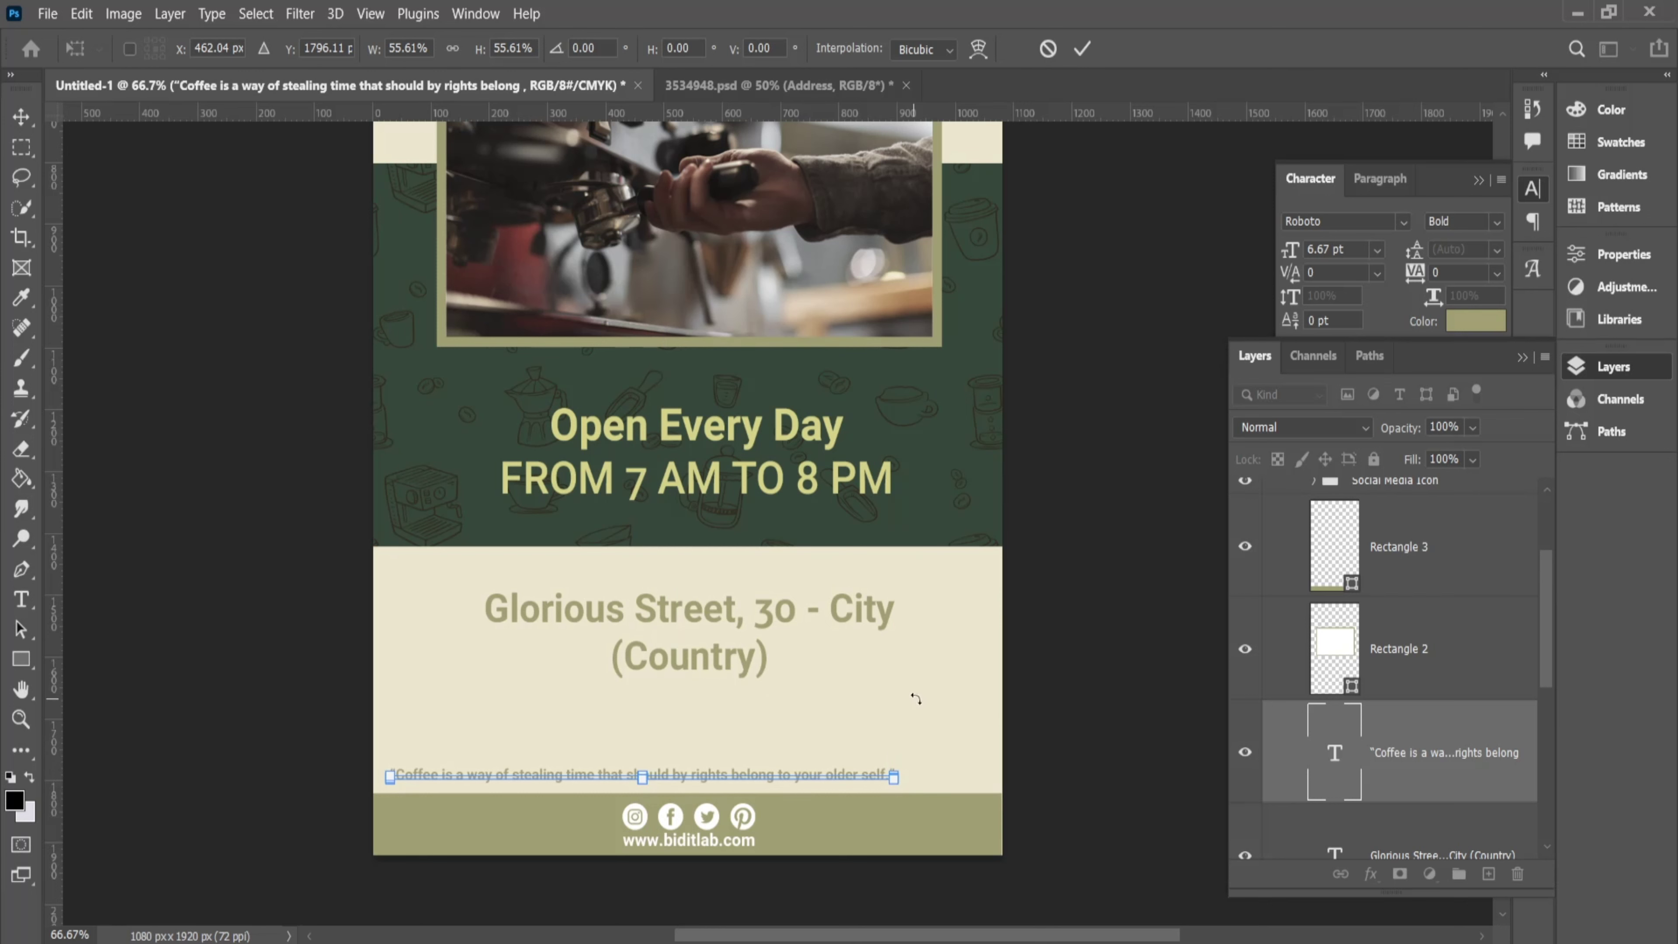
drag(896, 773, 991, 703)
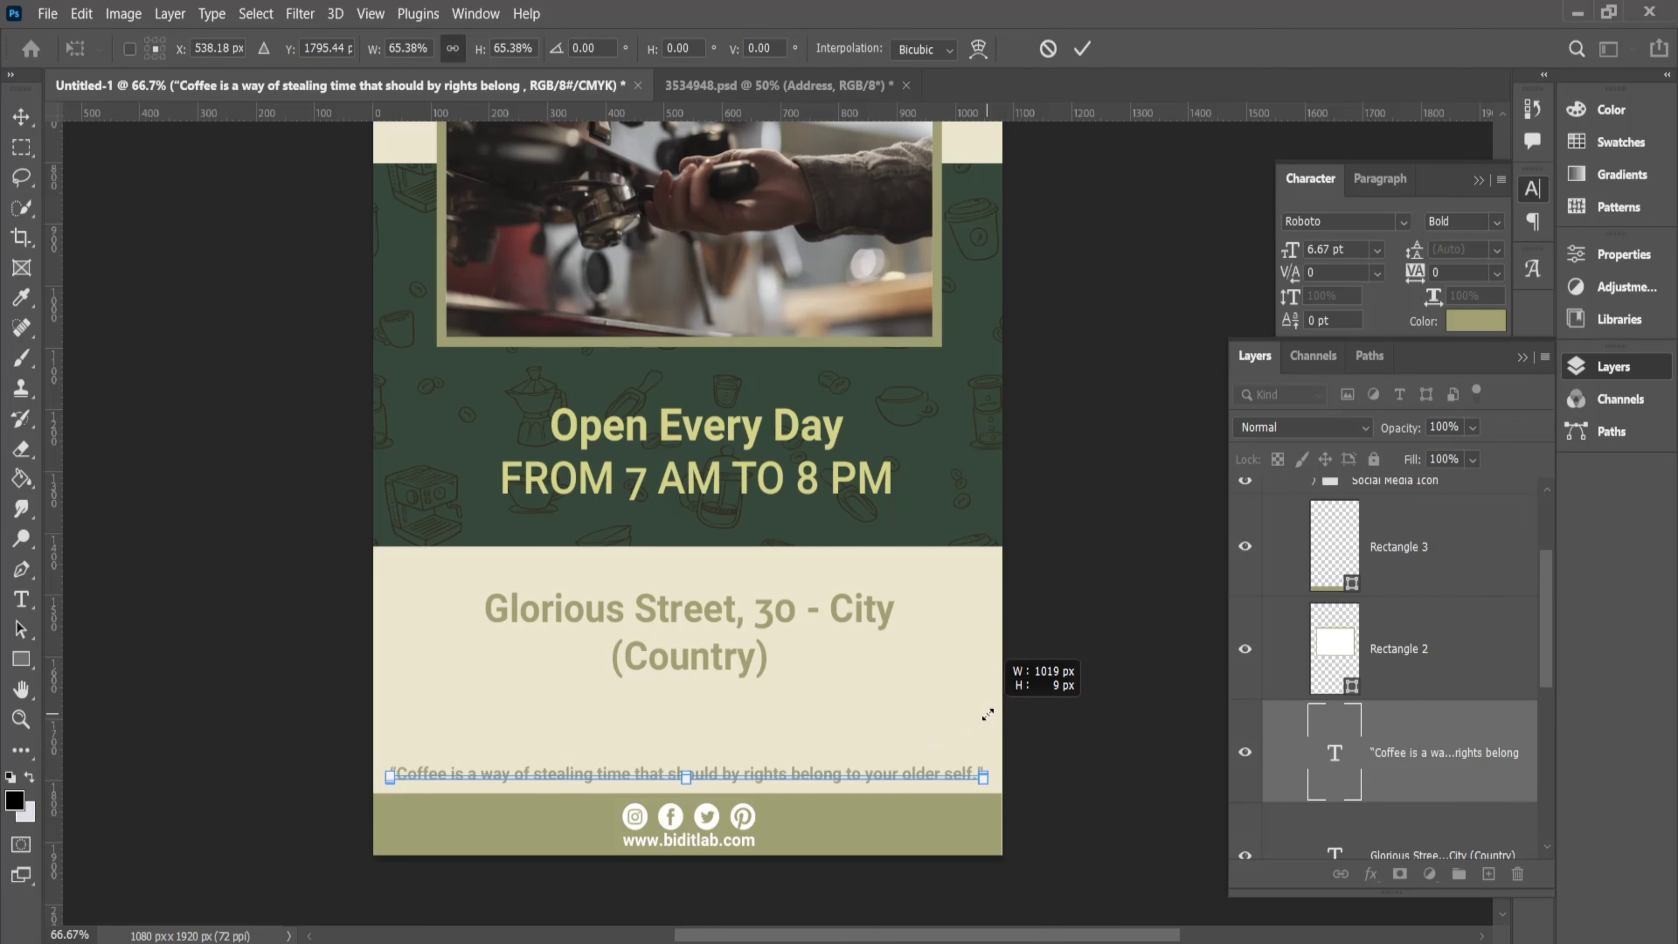
click(1081, 51)
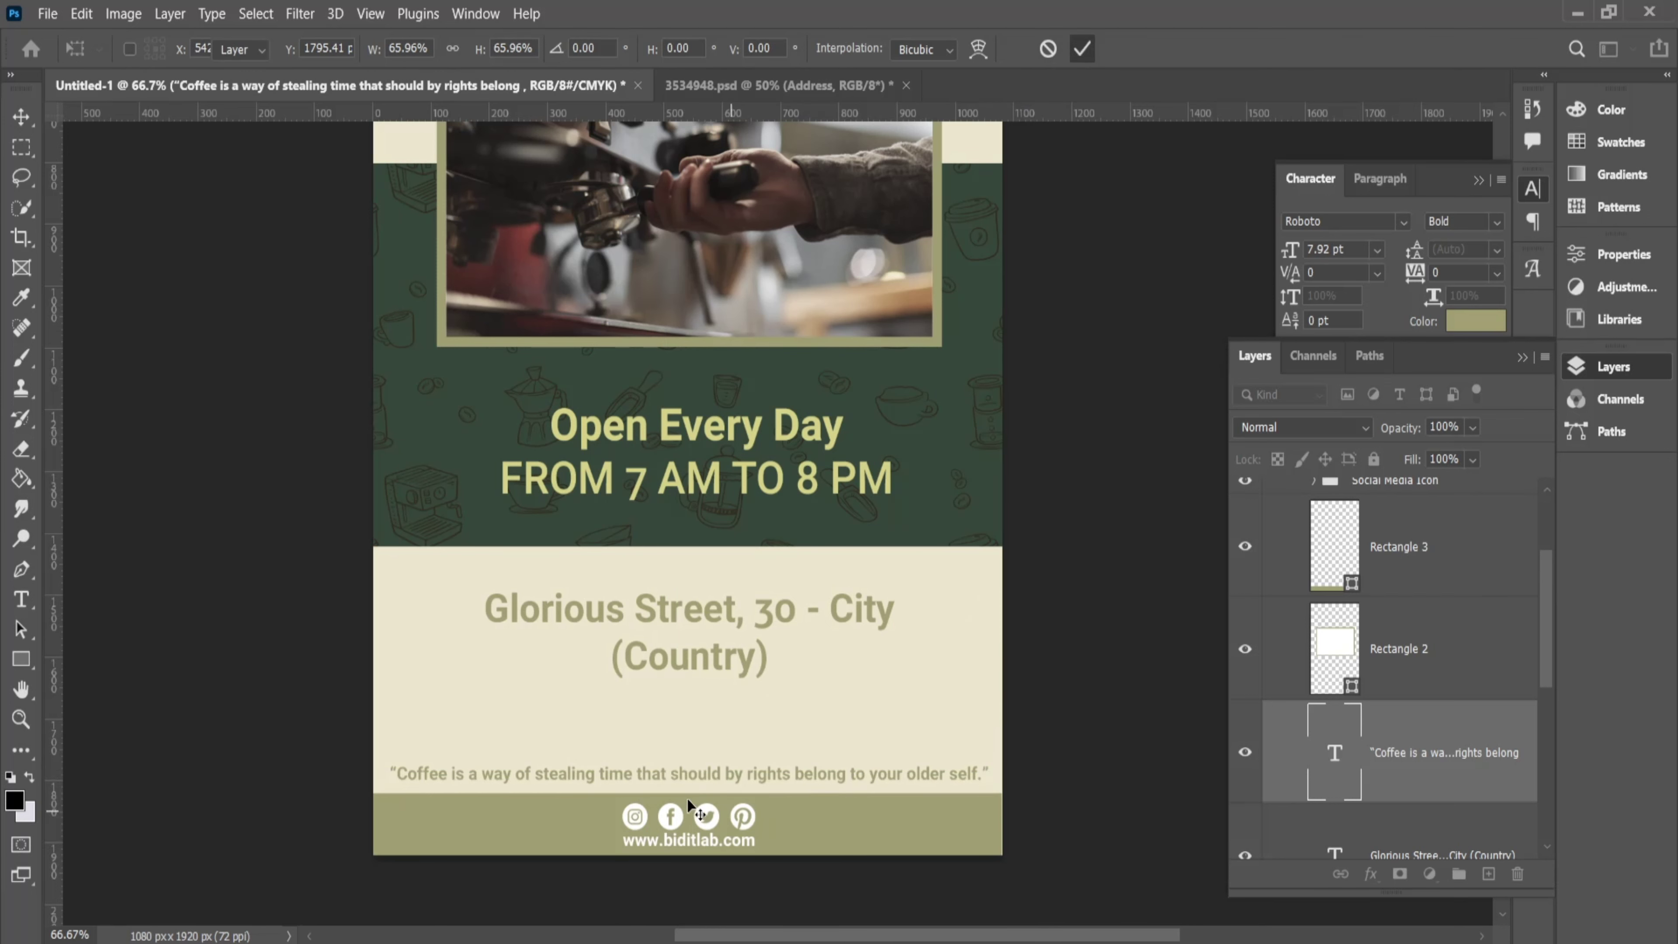
scroll(689, 806, up, 1)
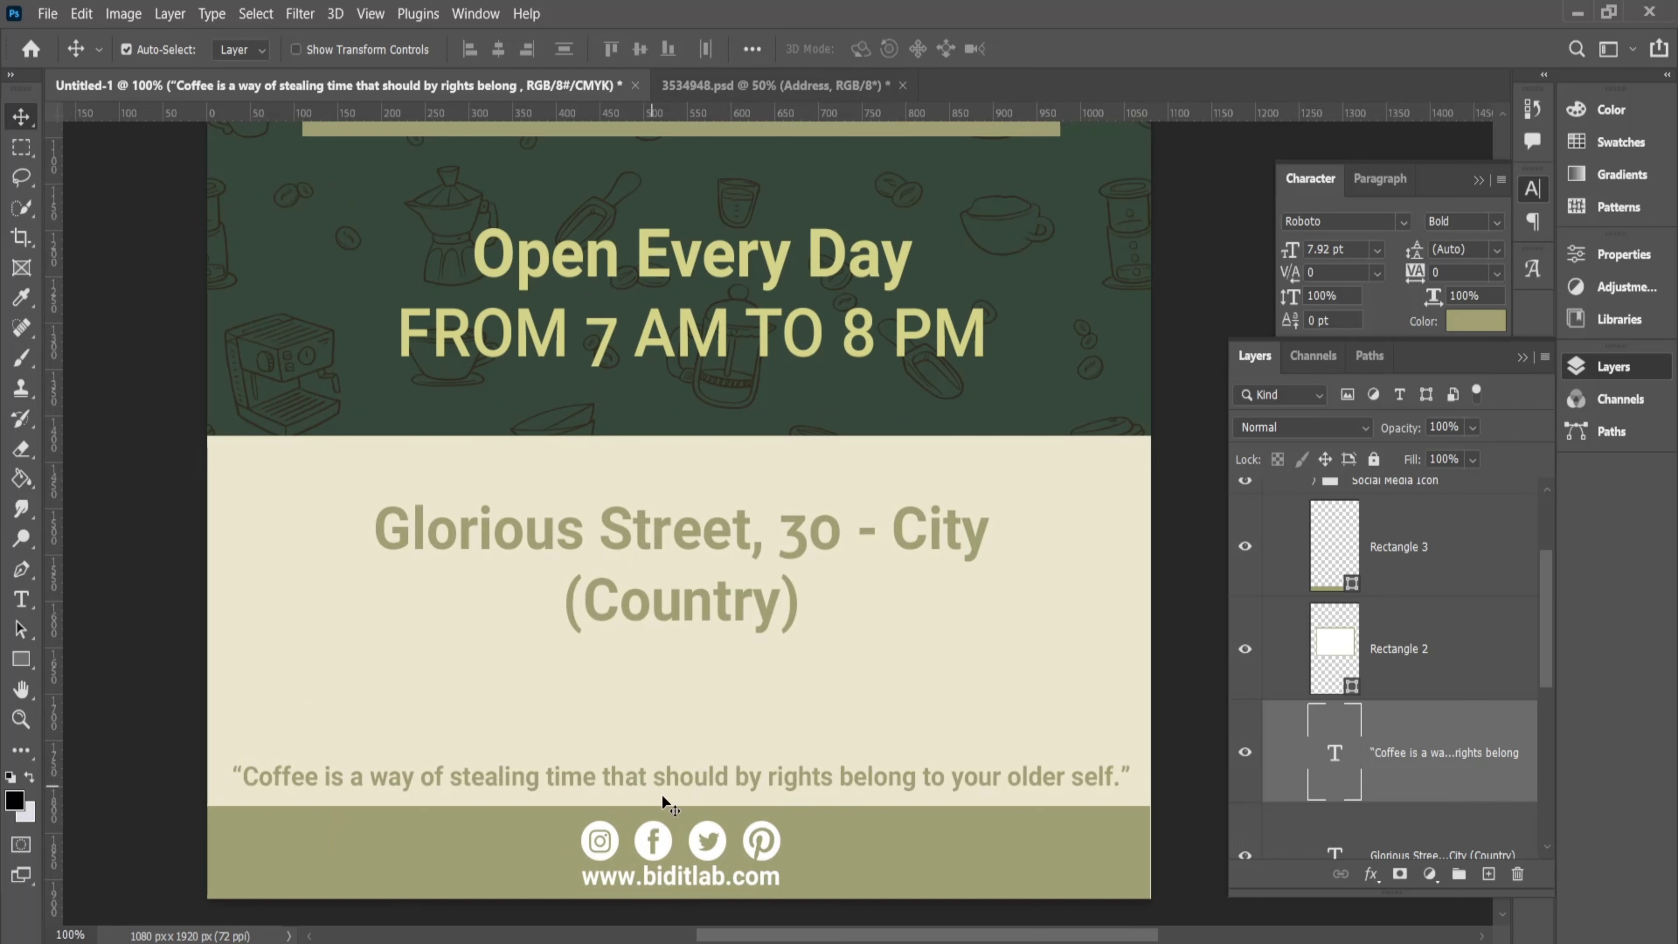
Re-enter and commit the coffee quote text layer
double_click(666, 779)
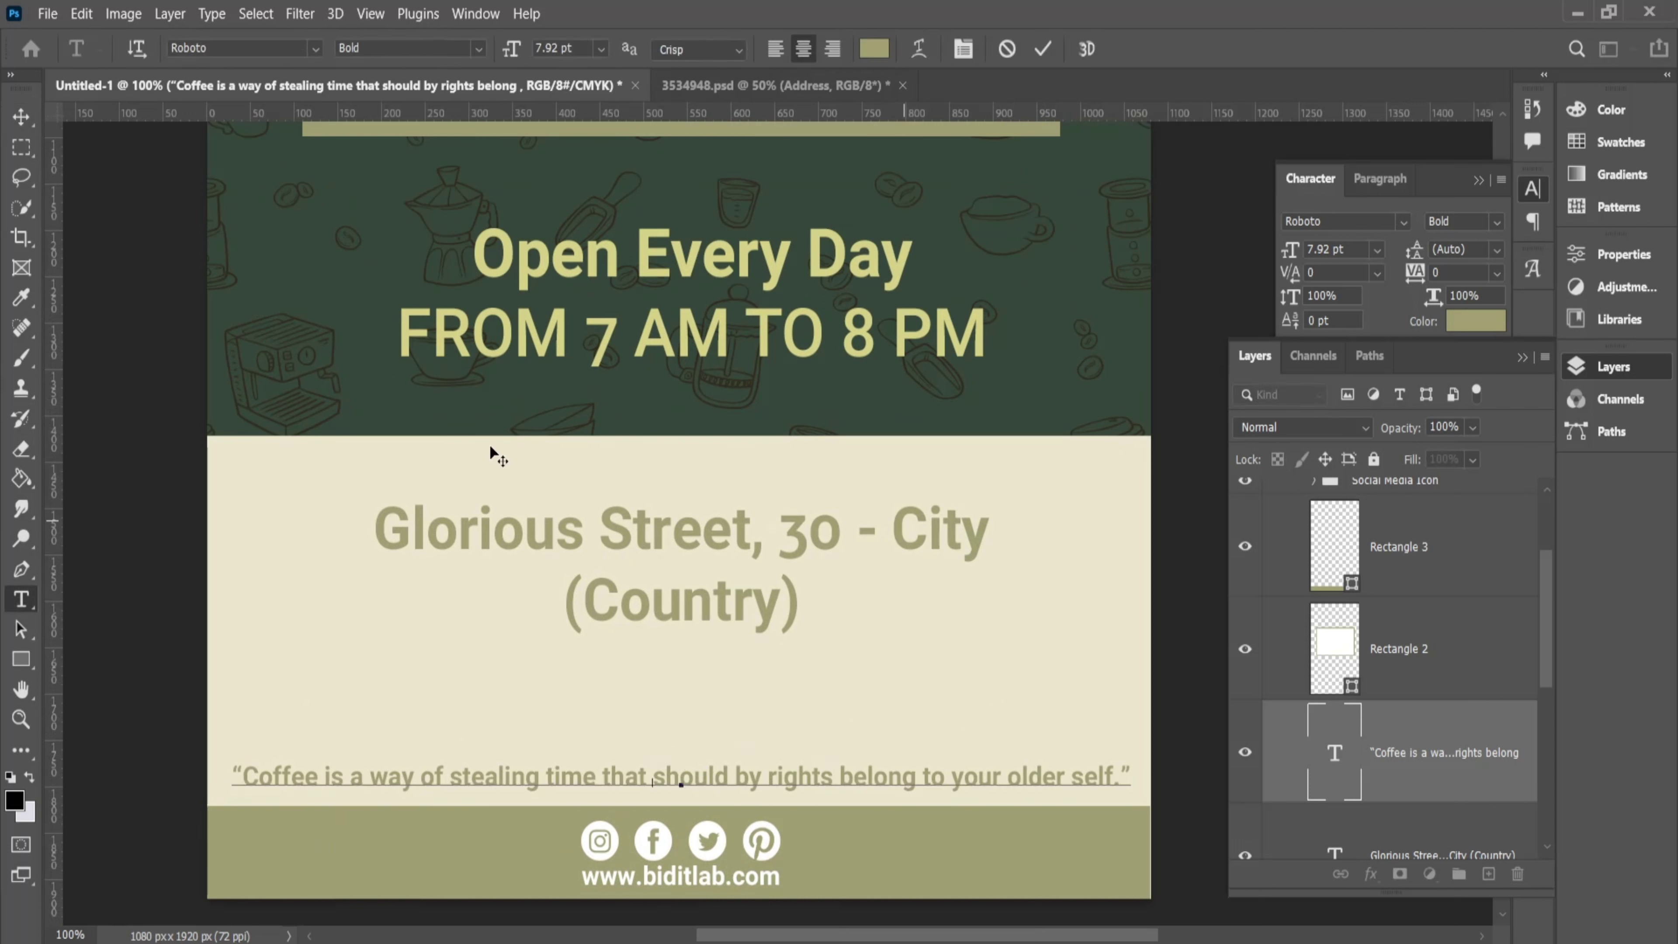
click(20, 119)
double_click(758, 777)
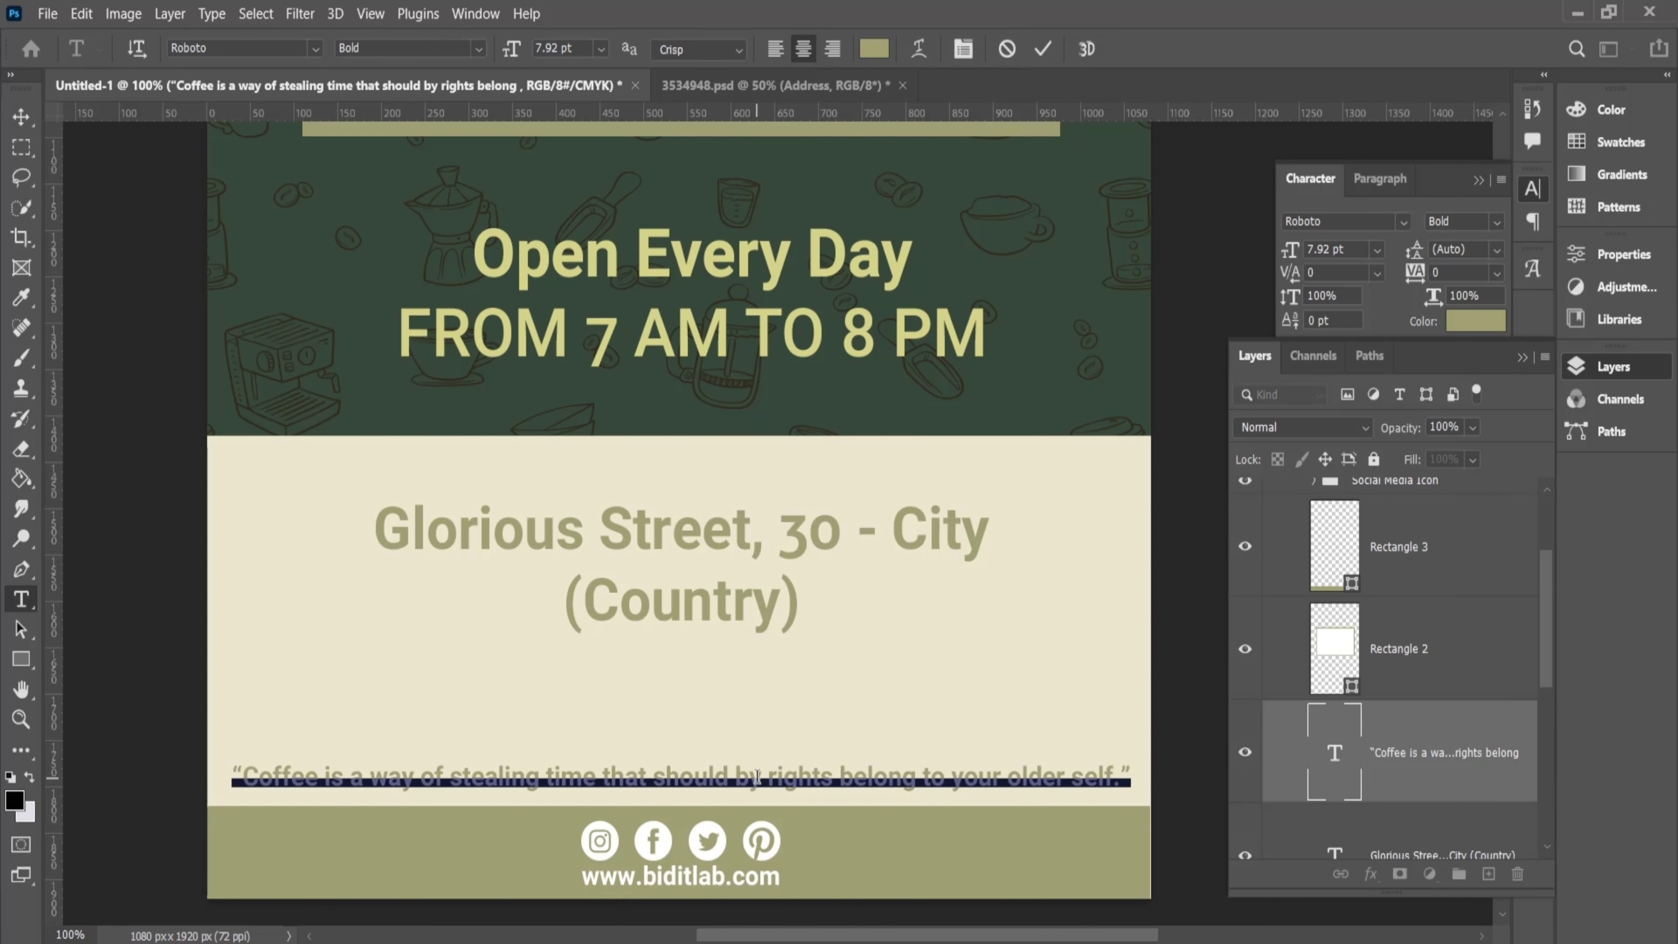
click(21, 118)
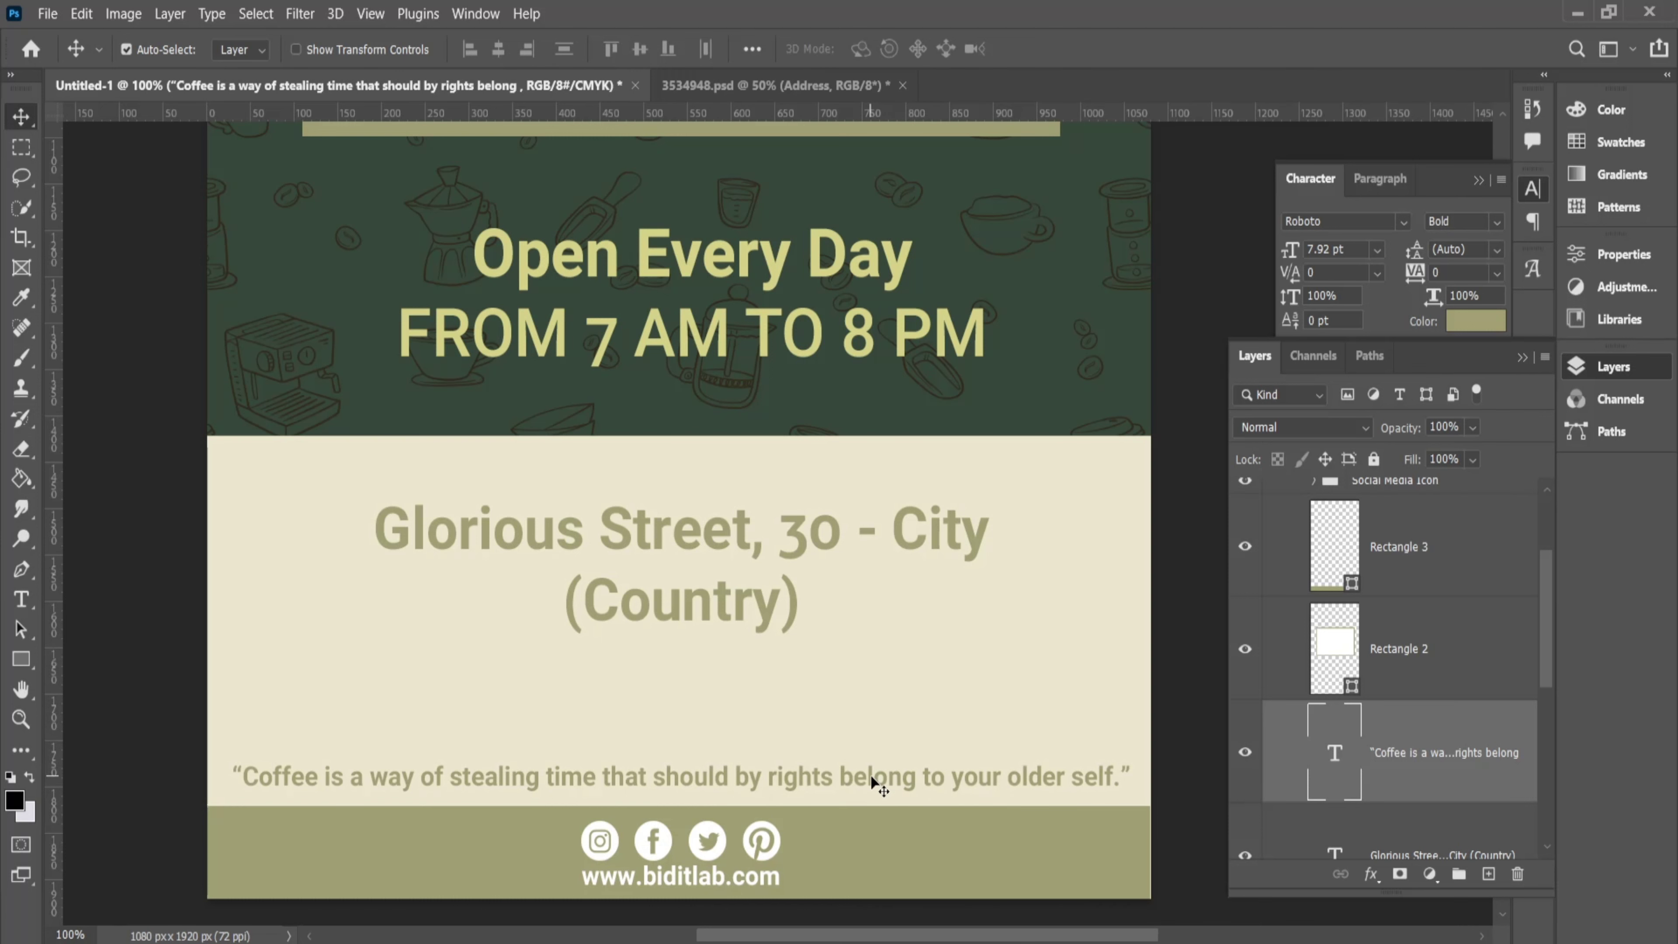
Lower the Glorious Street address, then fine-tune it and lift the quote line closer beneath it
drag(667, 554, 698, 607)
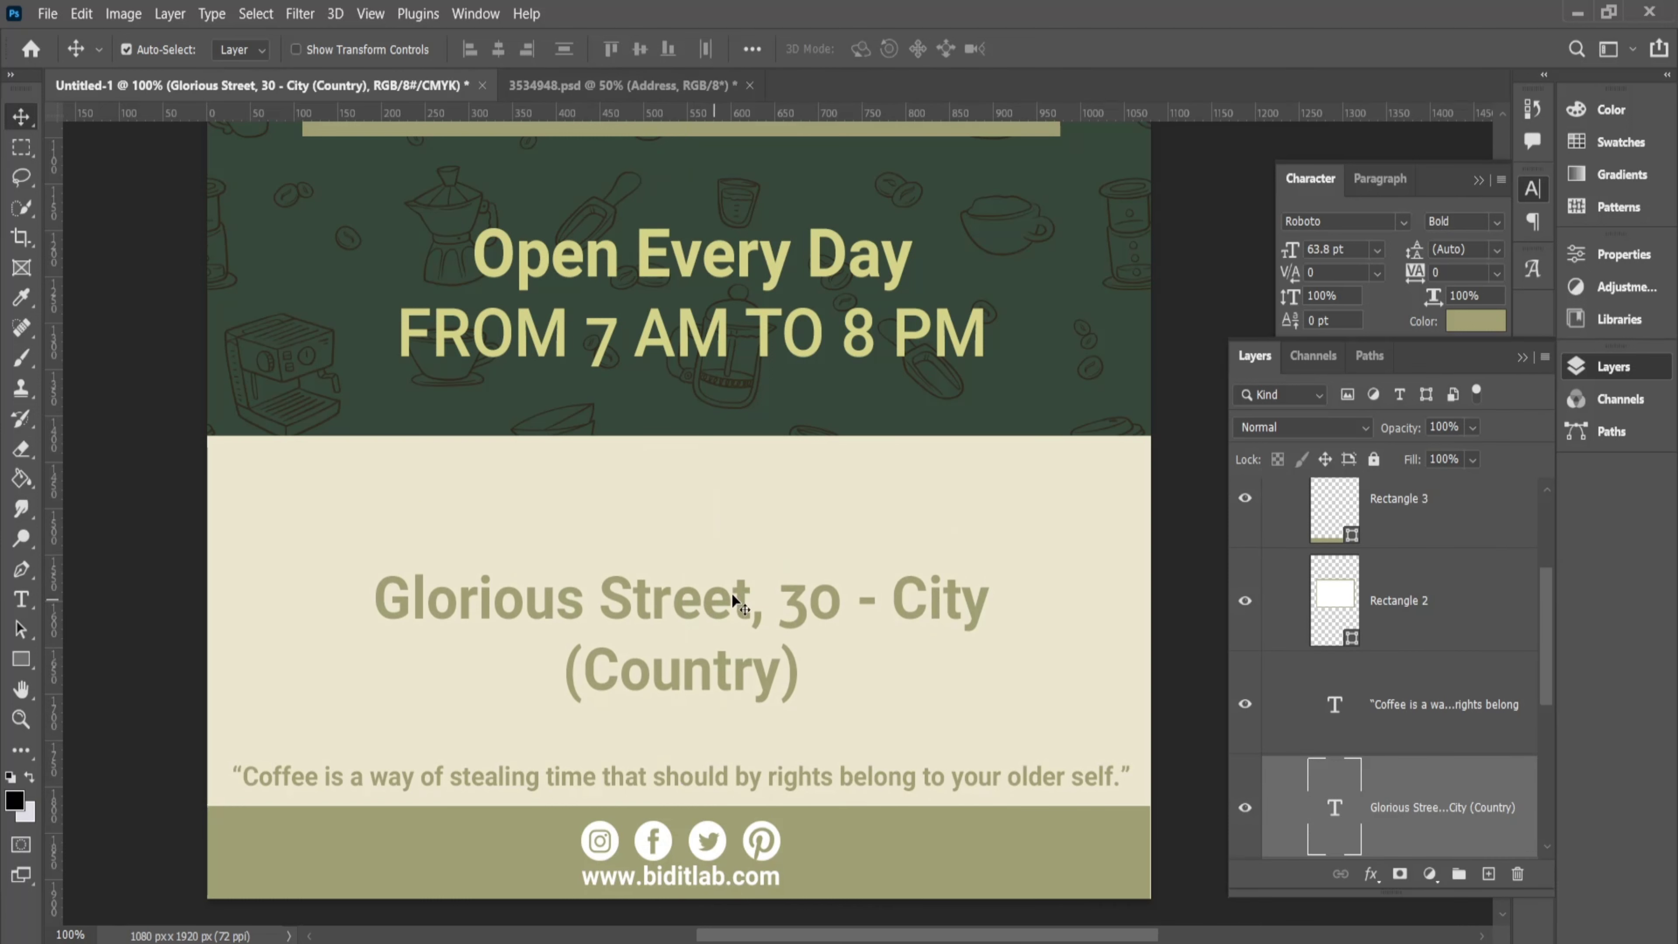
key(ctrl+minus)
scroll(795, 611, up, 2)
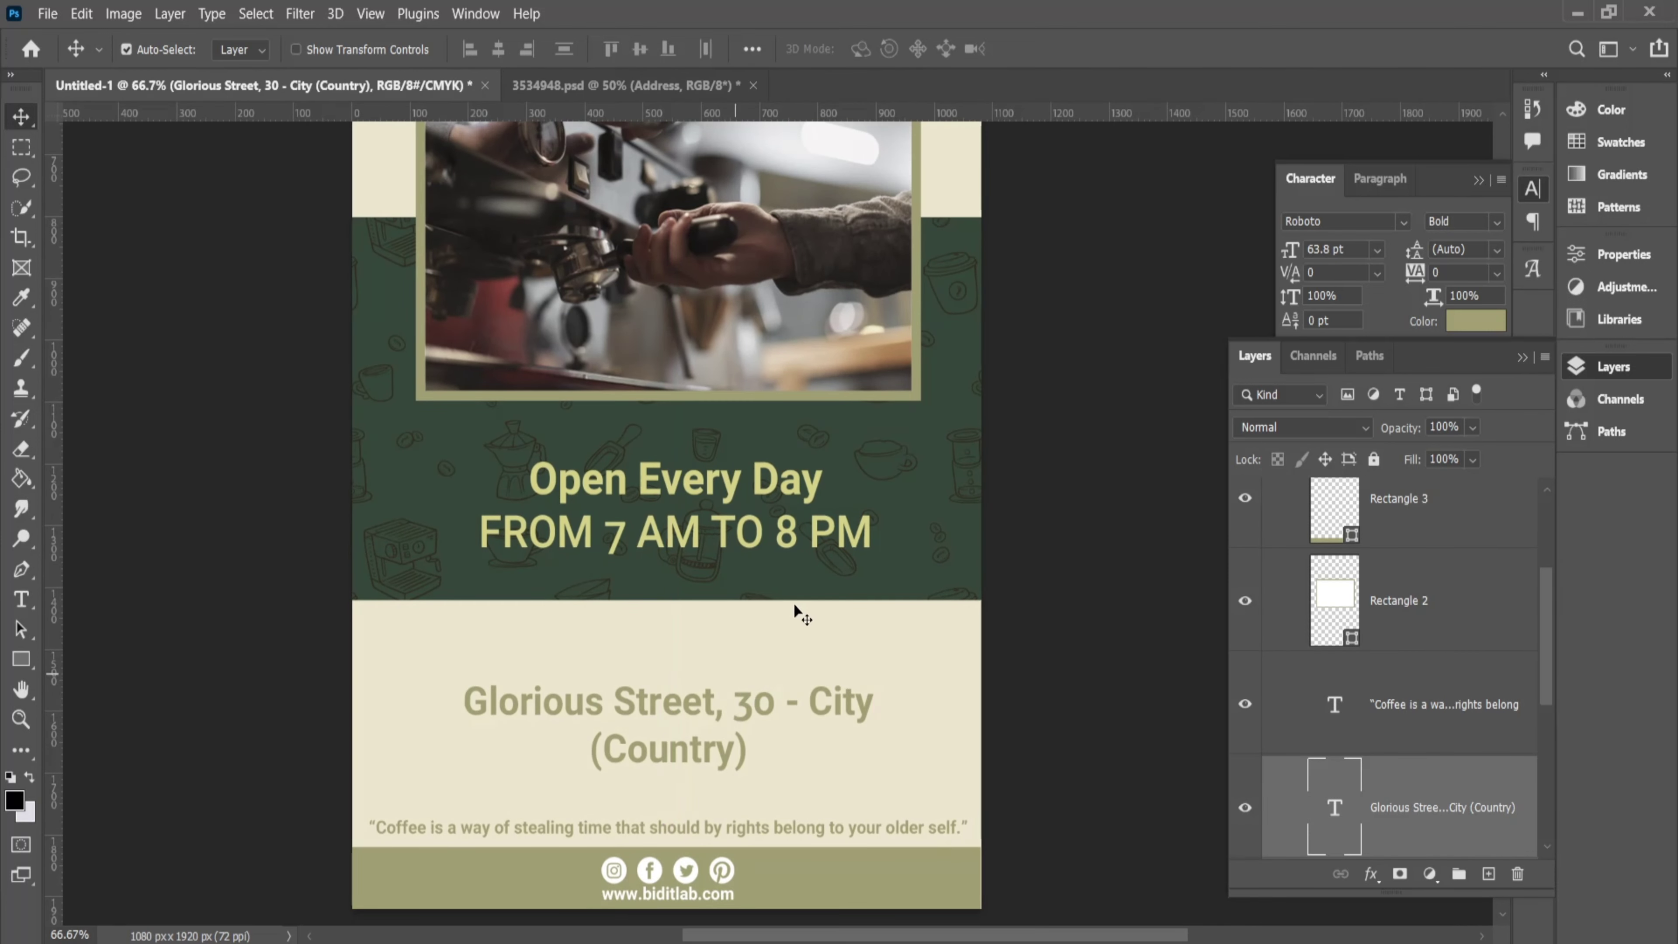
key(ctrl+minus)
scroll(826, 542, up, 3)
key(ctrl+minus)
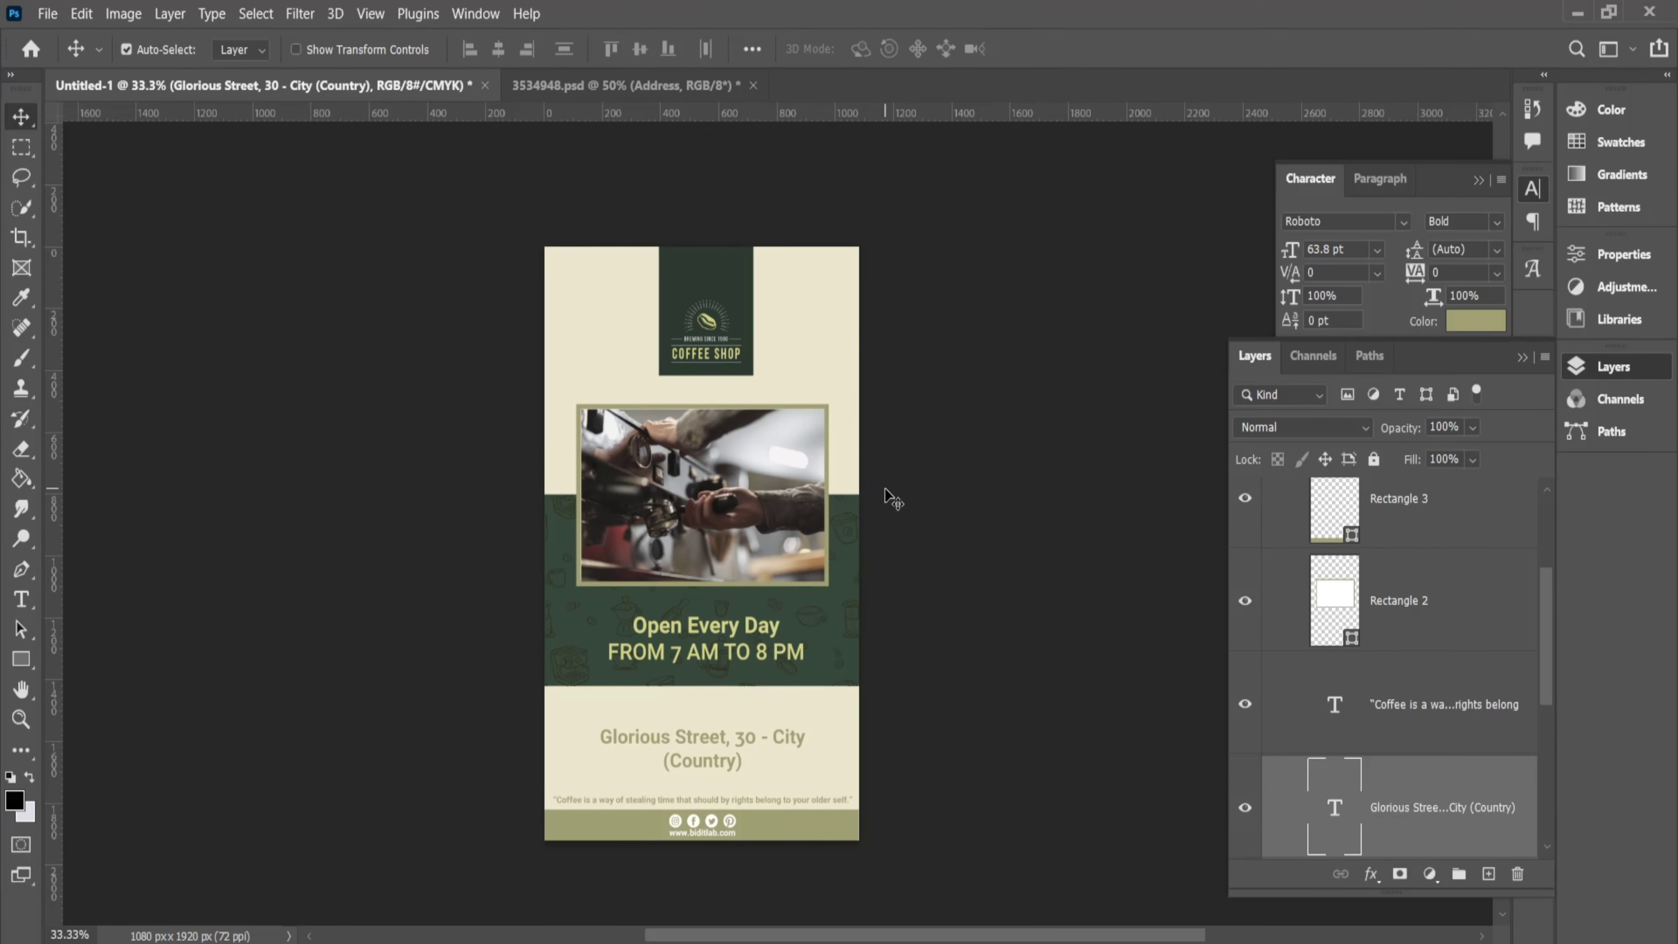
ctrl+click(773, 693)
scroll(760, 595, down, 3)
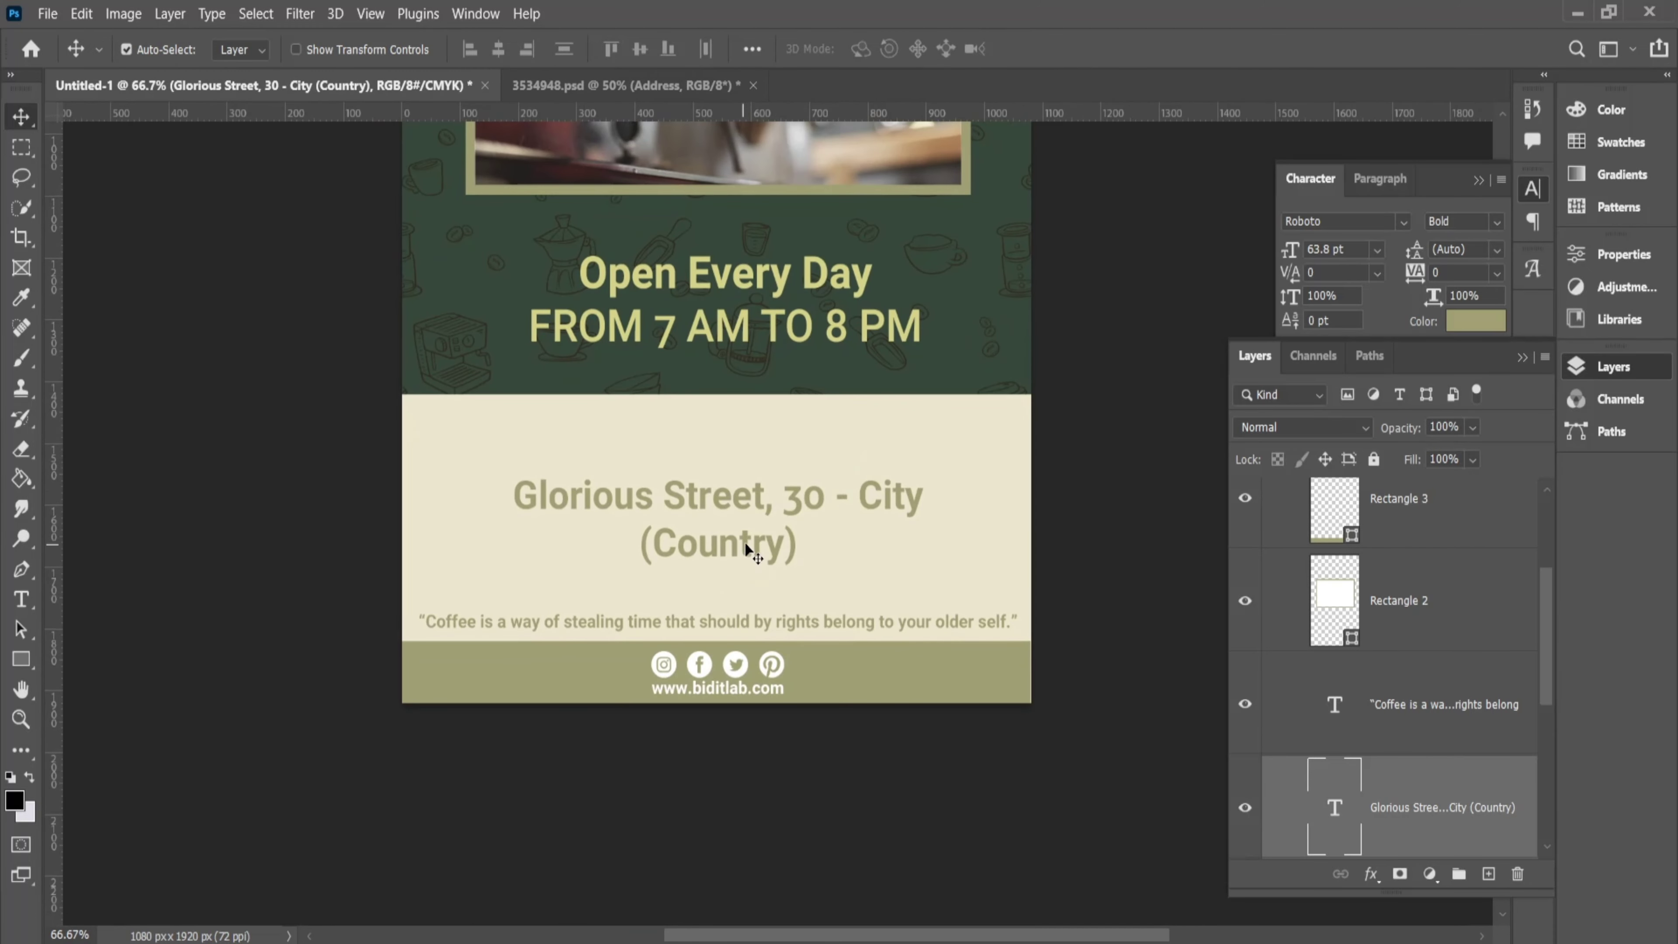
drag(746, 548, 747, 523)
drag(792, 627, 805, 603)
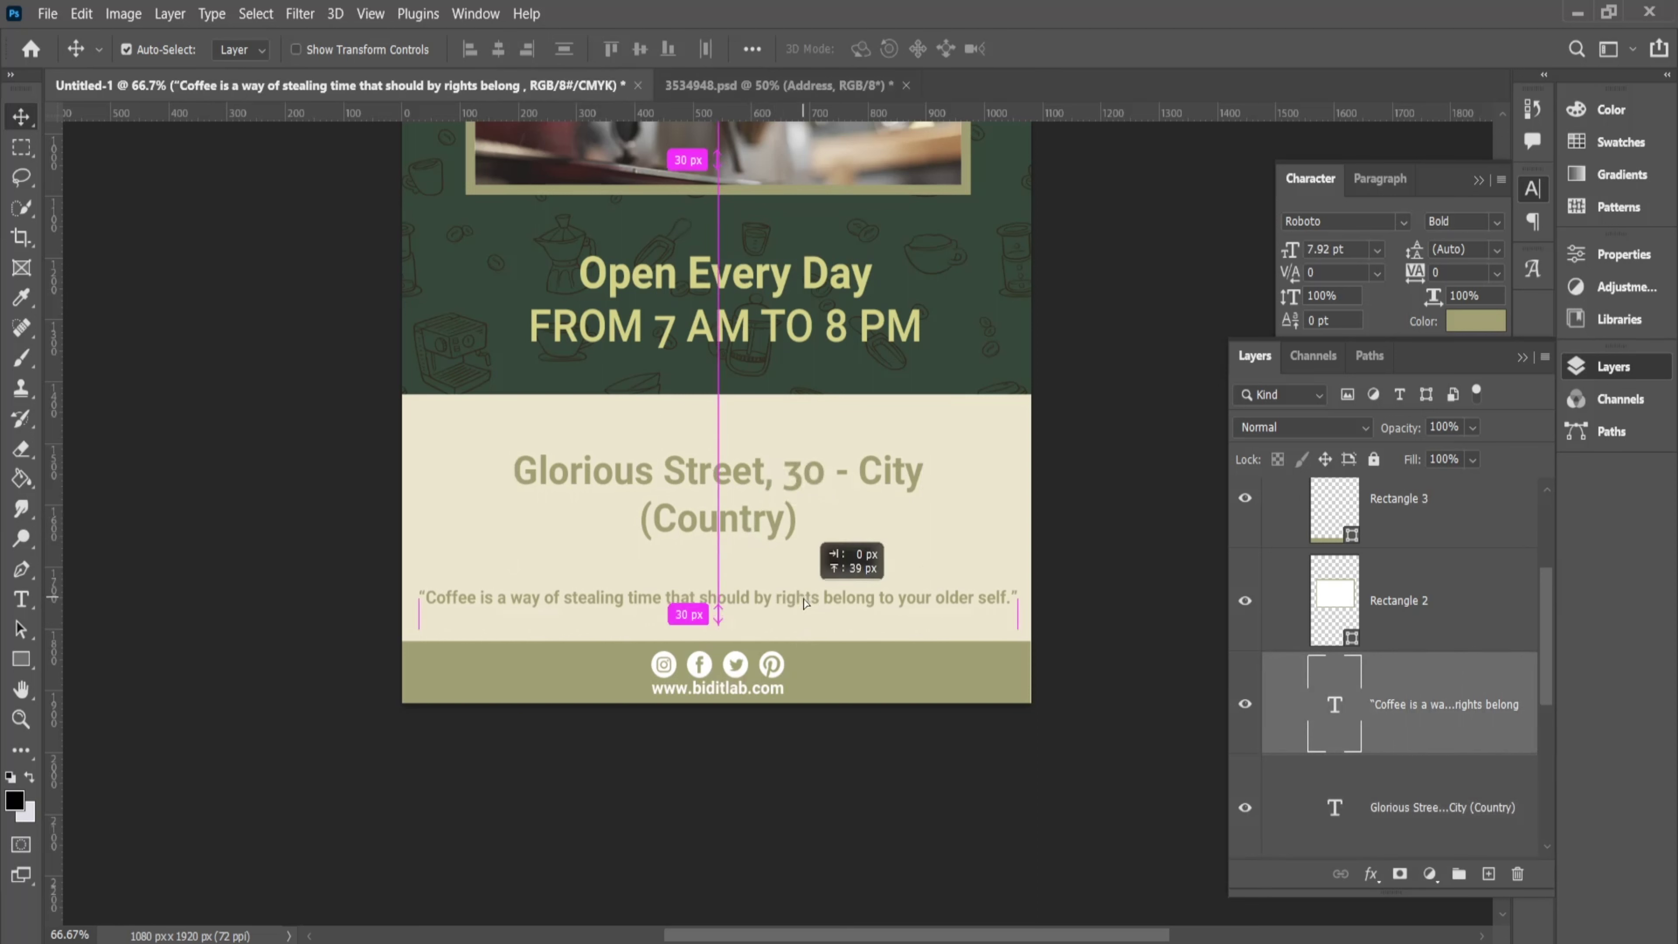
Make the bottom green bar (Rectangle 3) taller by raising its top edge
click(790, 663)
key(ctrl+t)
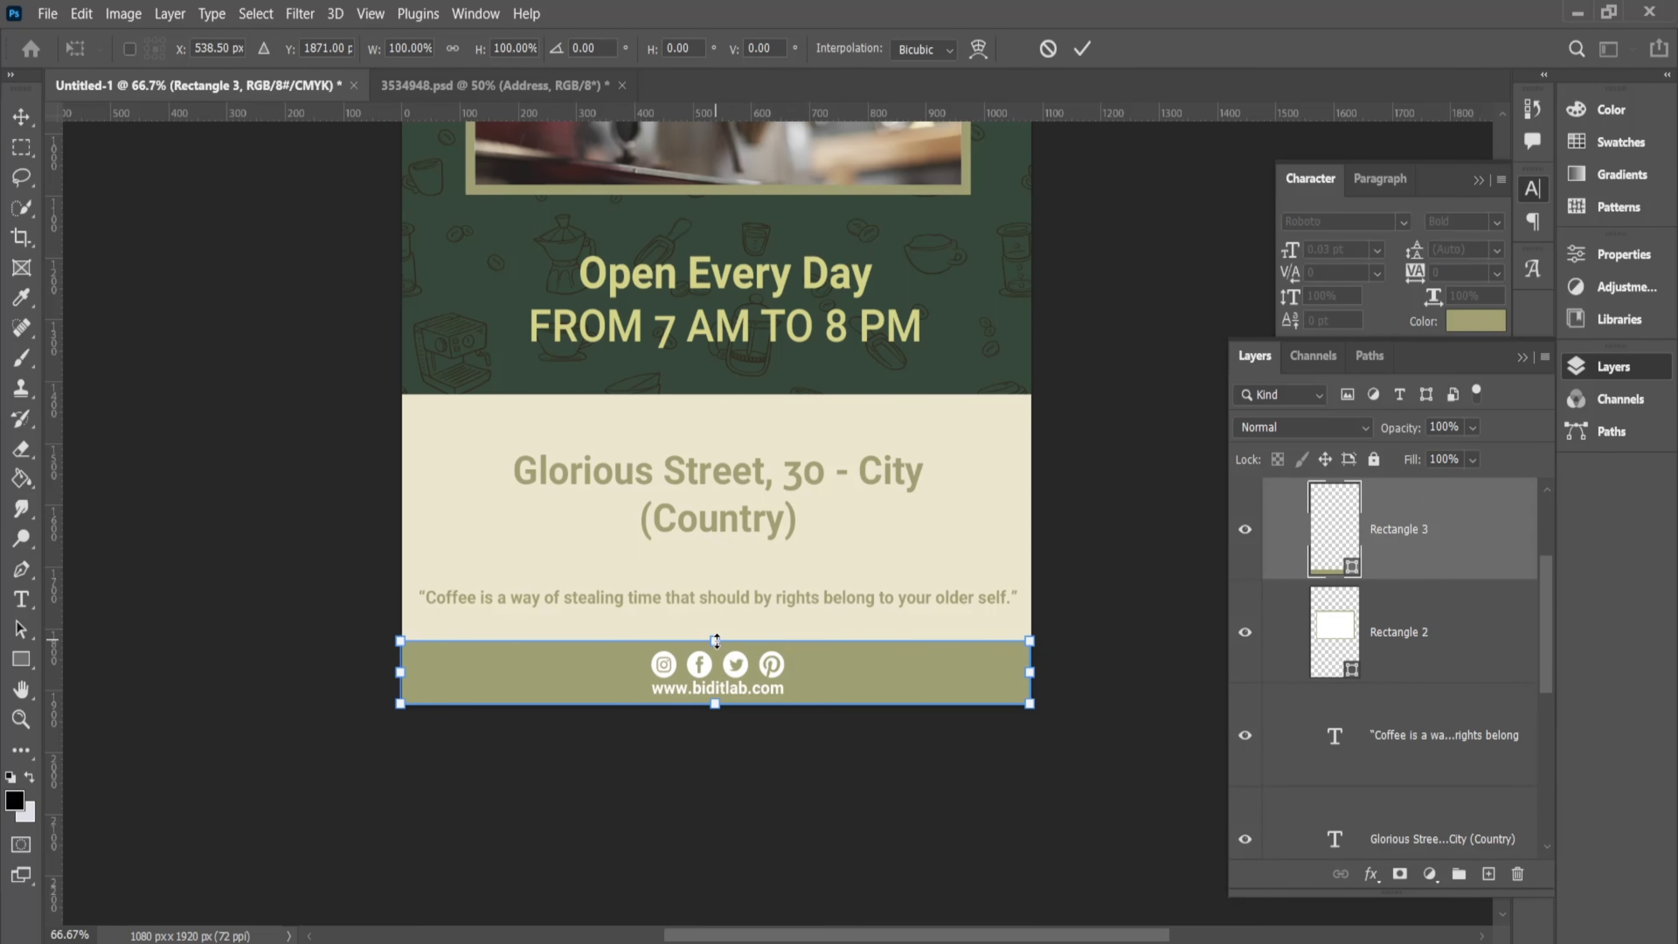
drag(715, 641, 715, 627)
click(1082, 48)
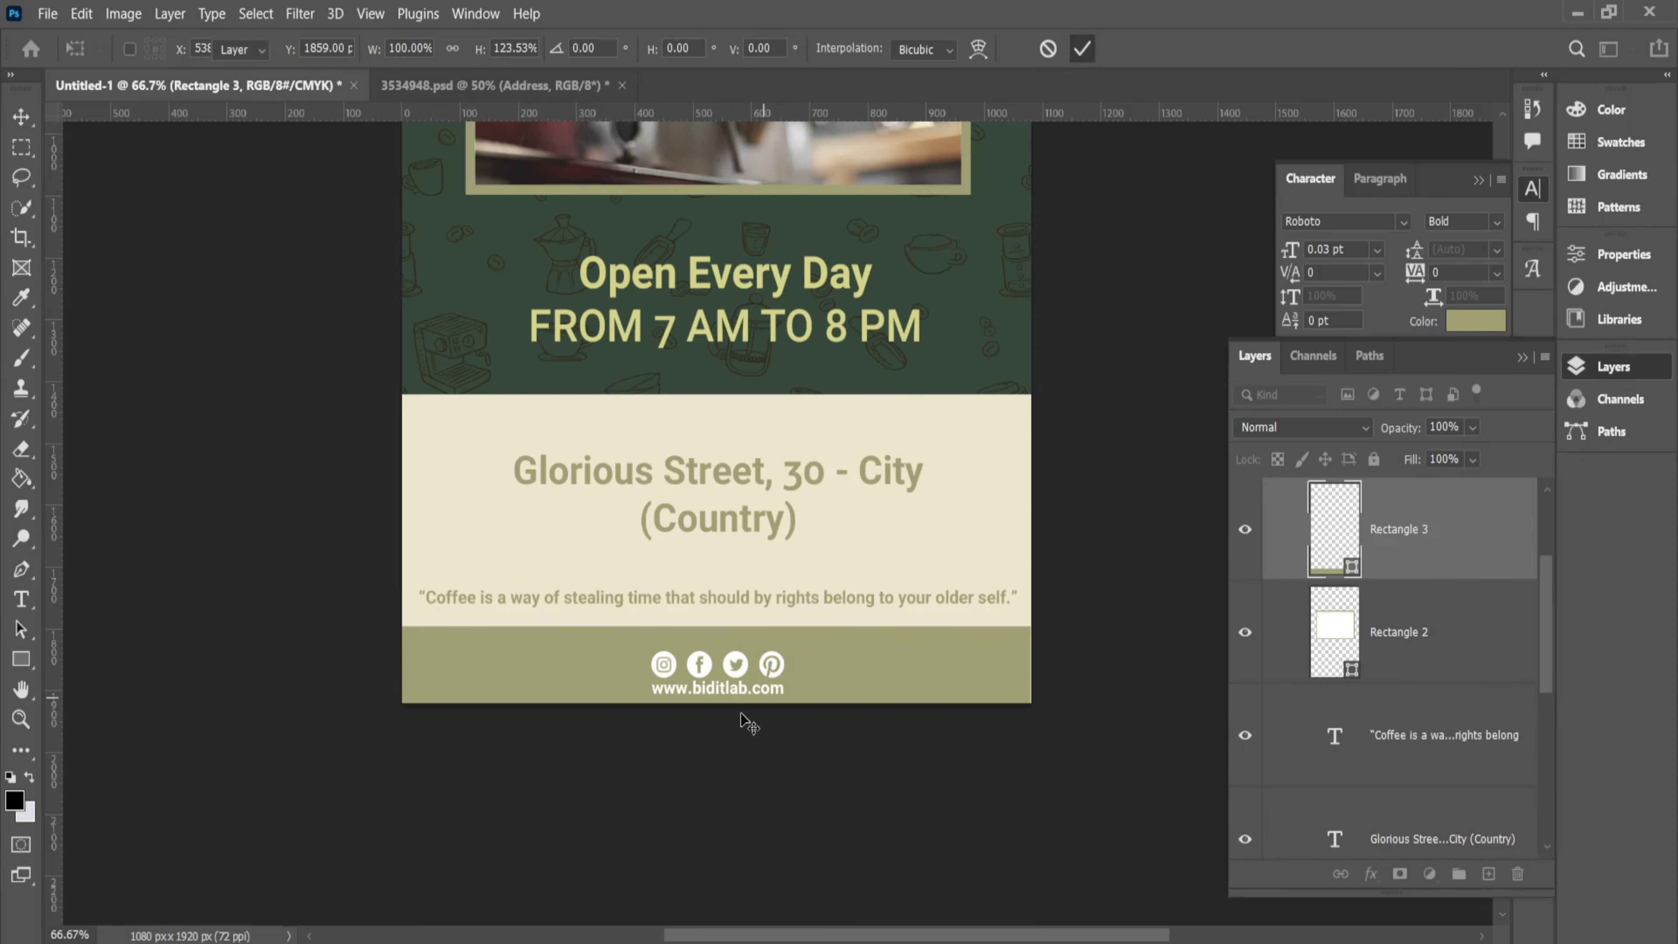
Scale the Social Media Icon group with the website up to about 125%
scroll(1310, 647, down, 1)
scroll(1328, 684, down, 3)
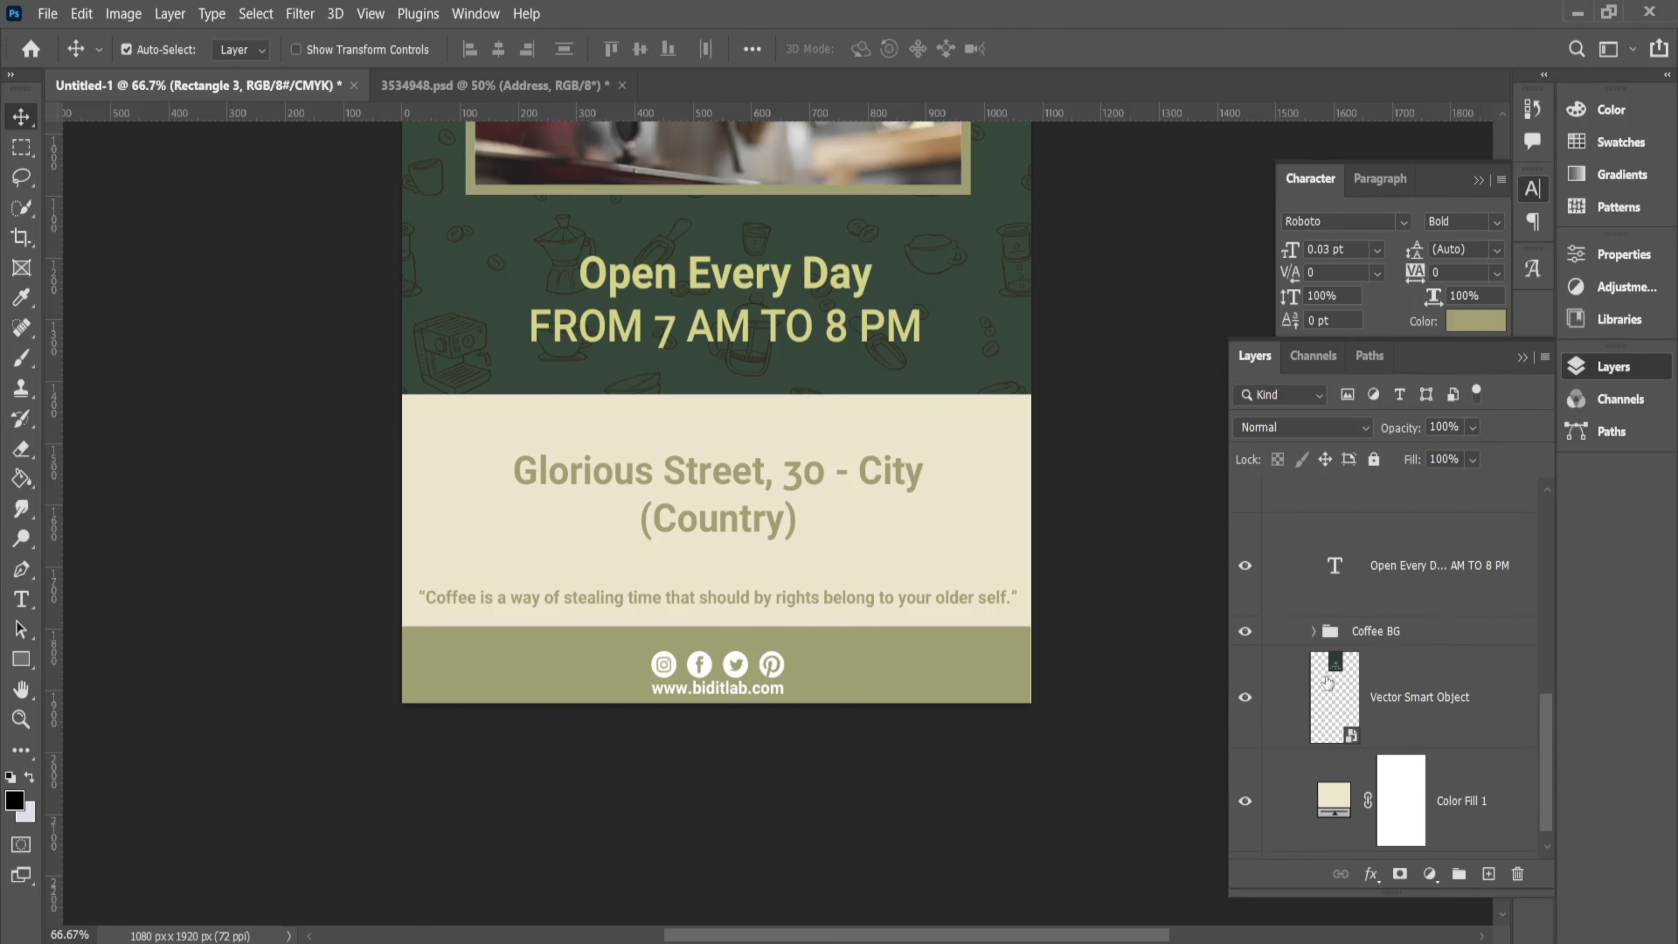
scroll(1382, 641, down, 1)
scroll(1382, 638, up, 3)
scroll(1382, 638, up, 2)
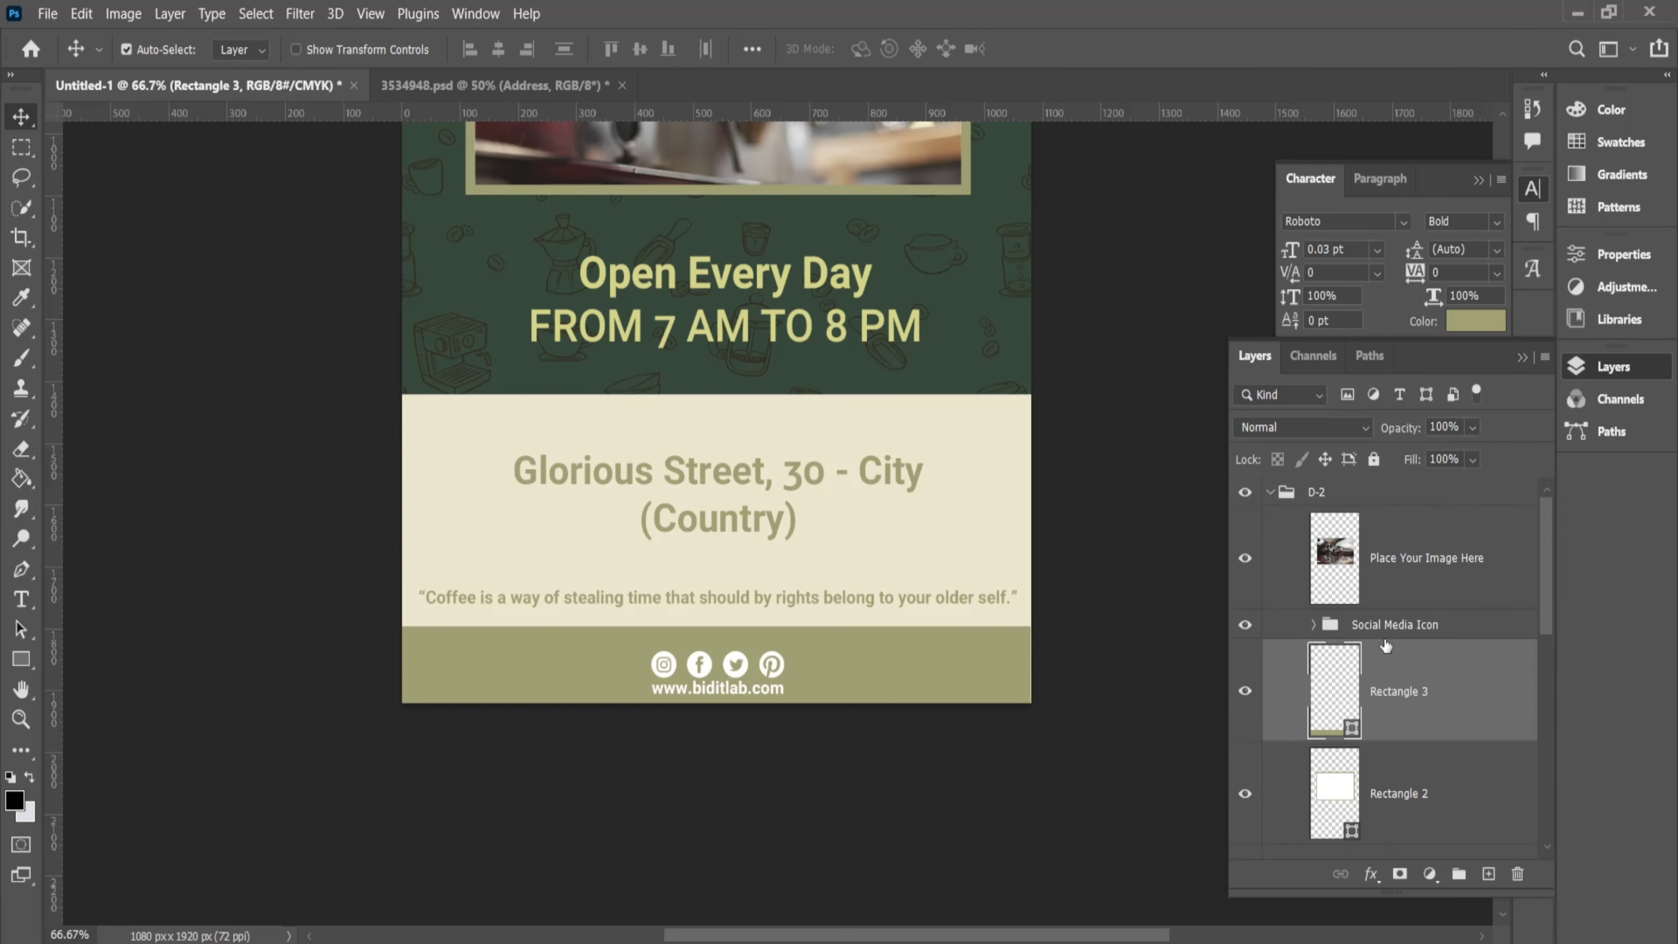
scroll(1387, 634, up, 2)
click(1390, 633)
key(ctrl+t)
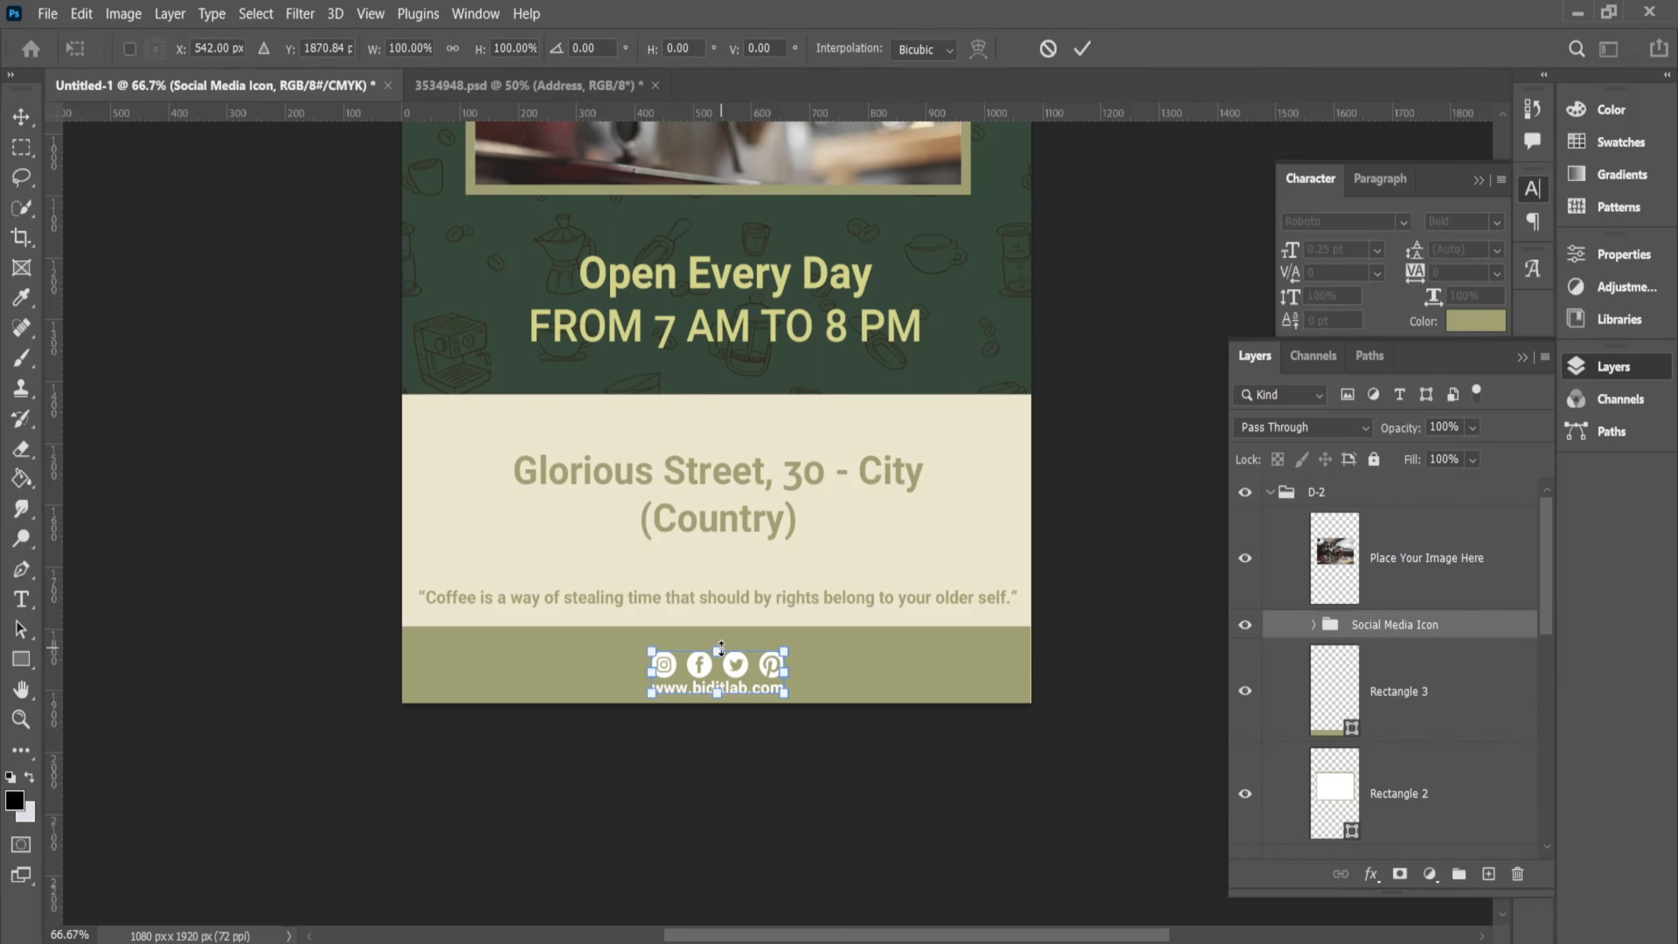
mouse_move(721, 647)
mouse_down()
mouse_move(725, 621)
mouse_move(722, 634)
mouse_up()
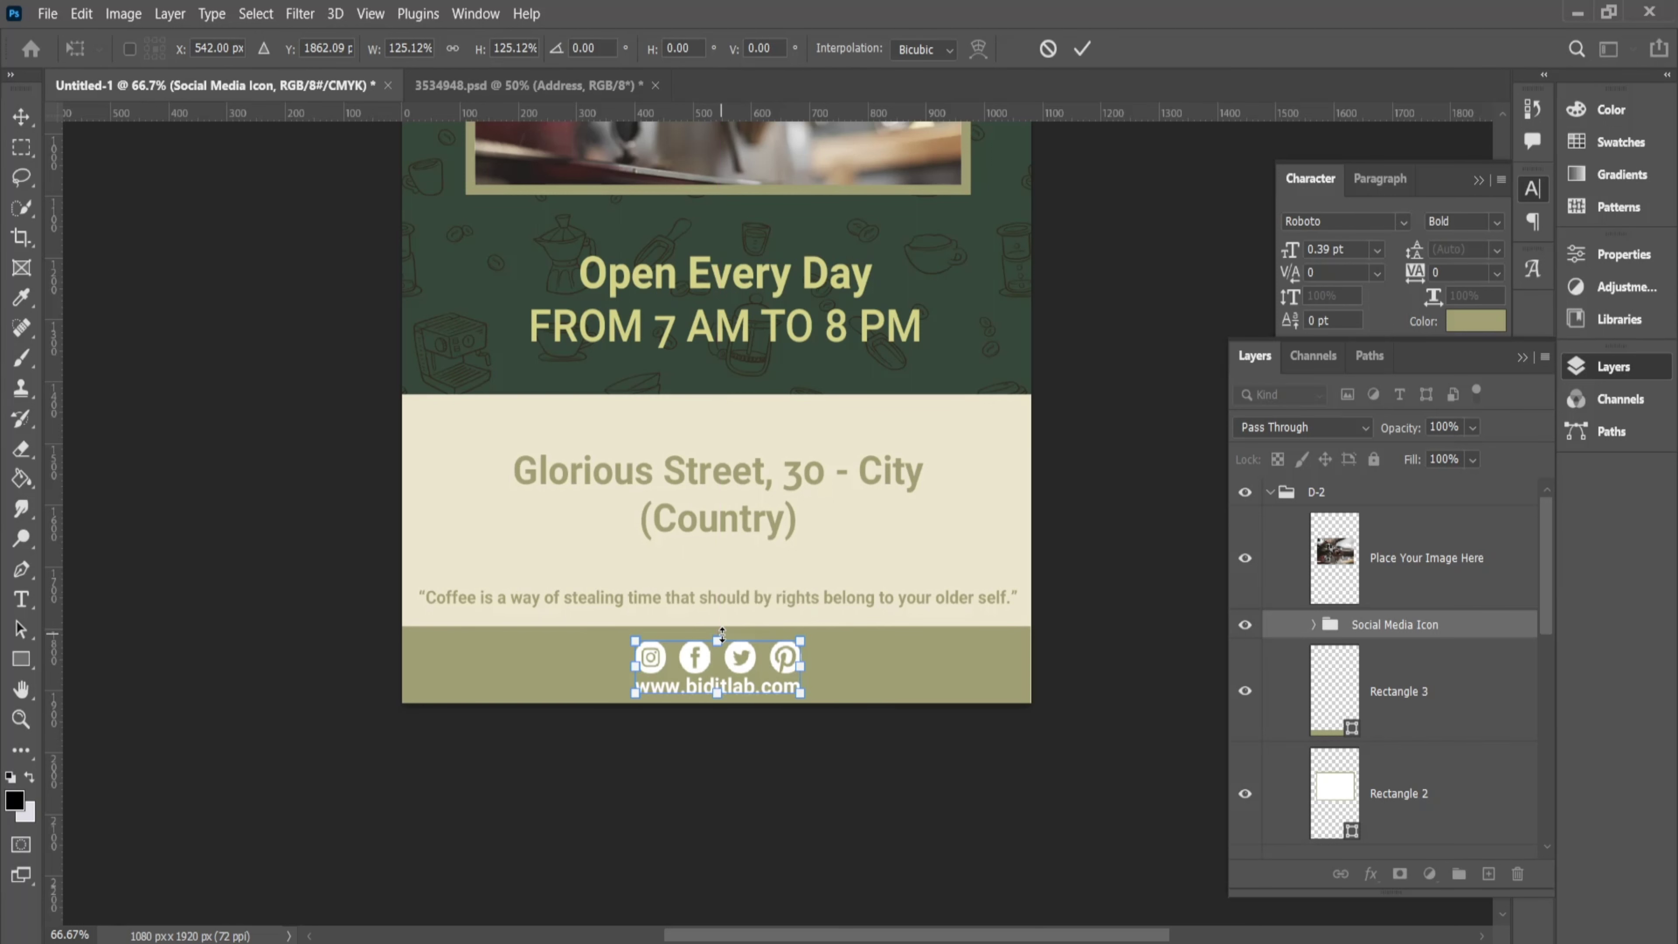
click(1081, 53)
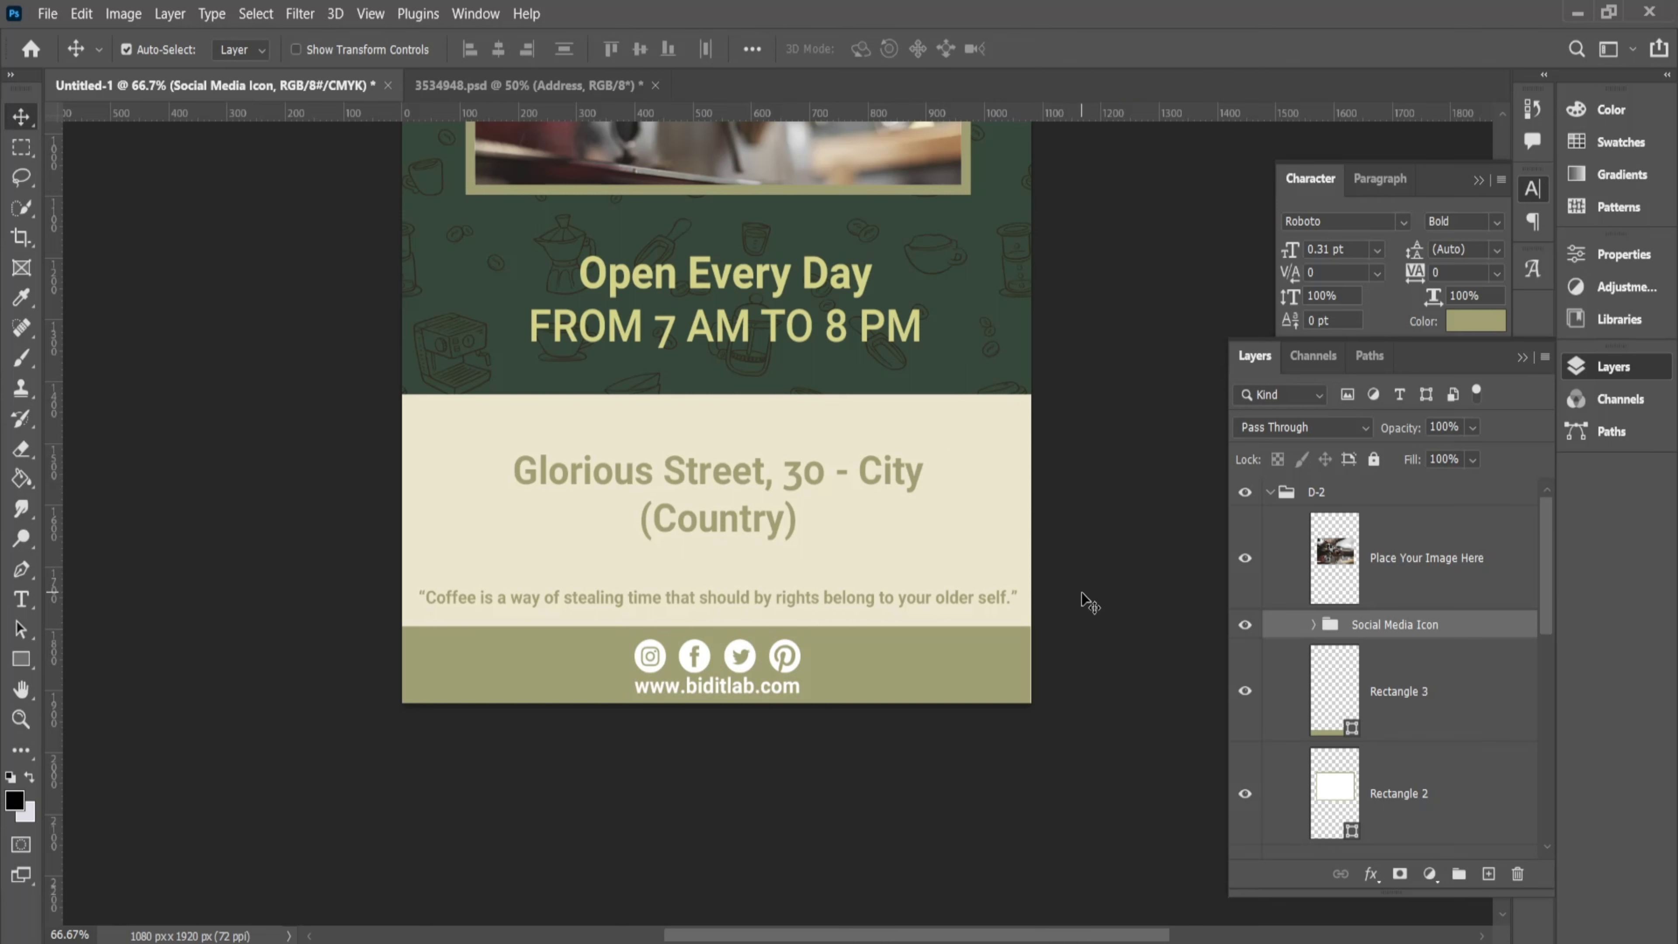
Nudge the Glorious Street address down slightly and deselect it
alt+click(830, 499)
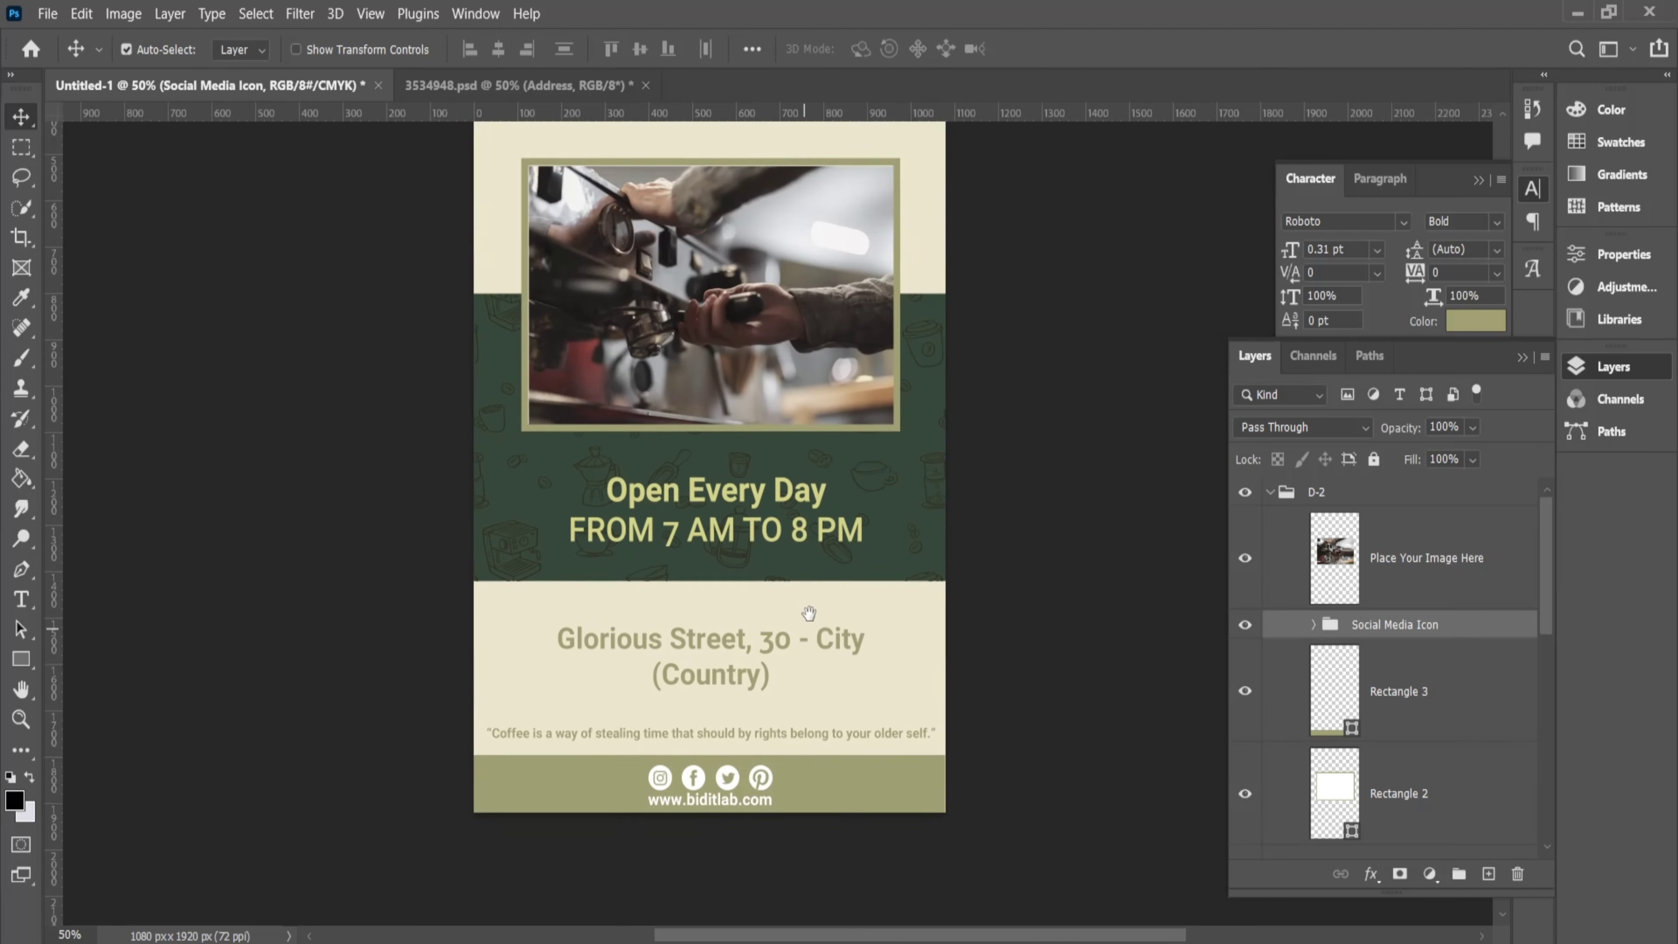
ctrl+click(759, 640)
drag(759, 640, 759, 645)
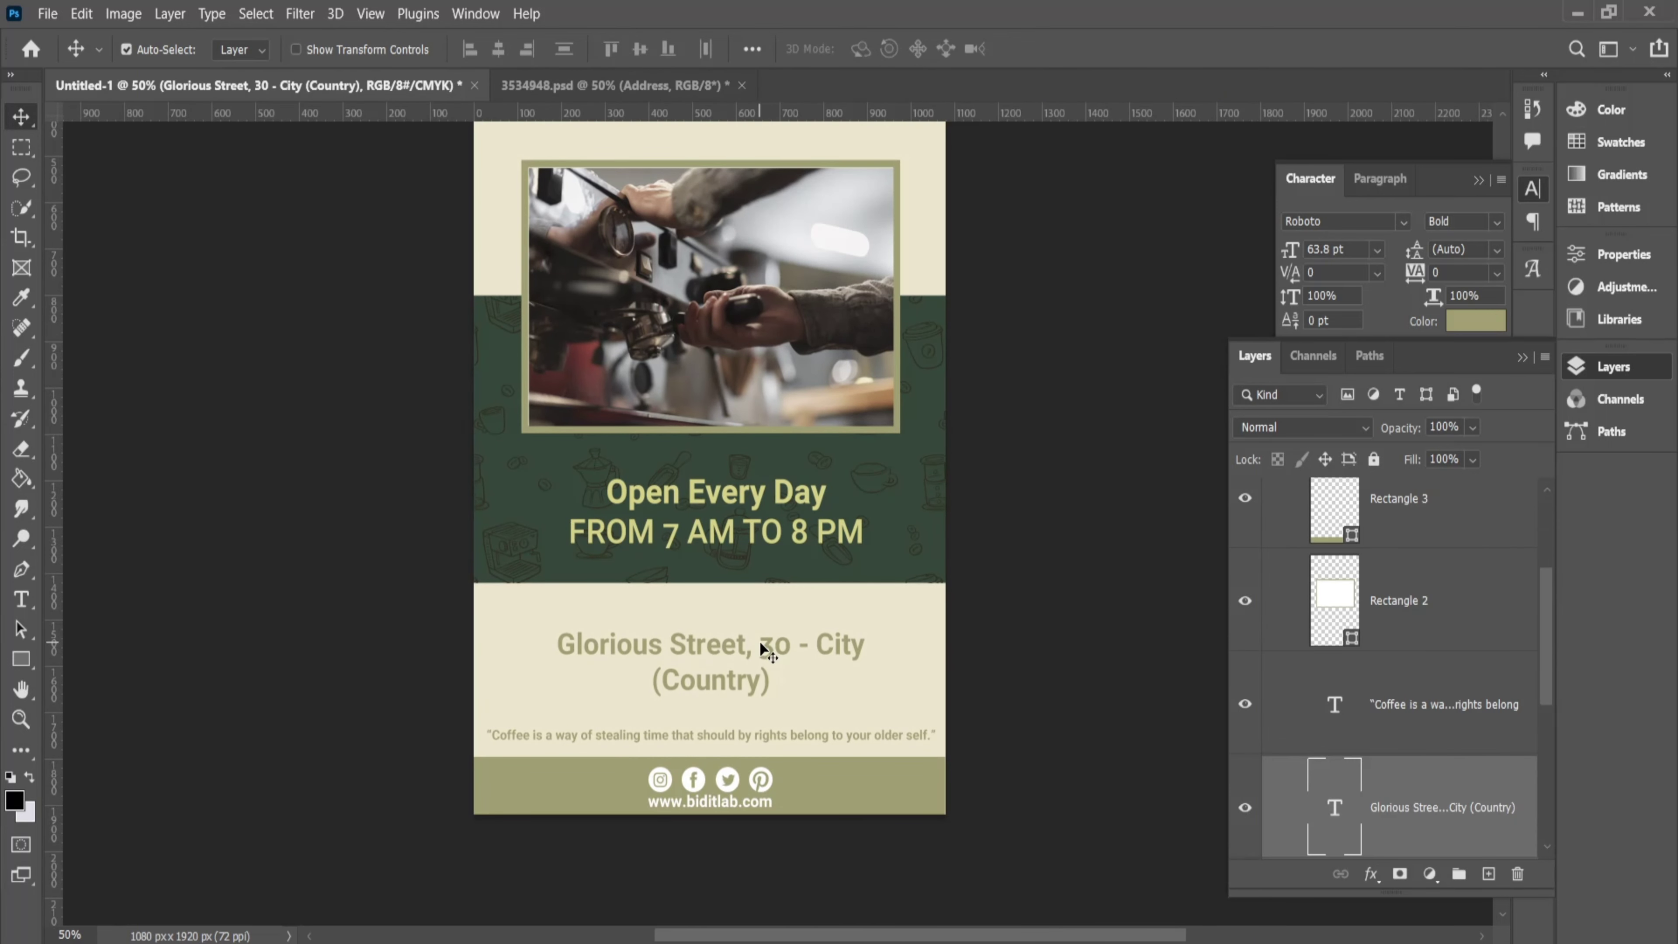
click(928, 413)
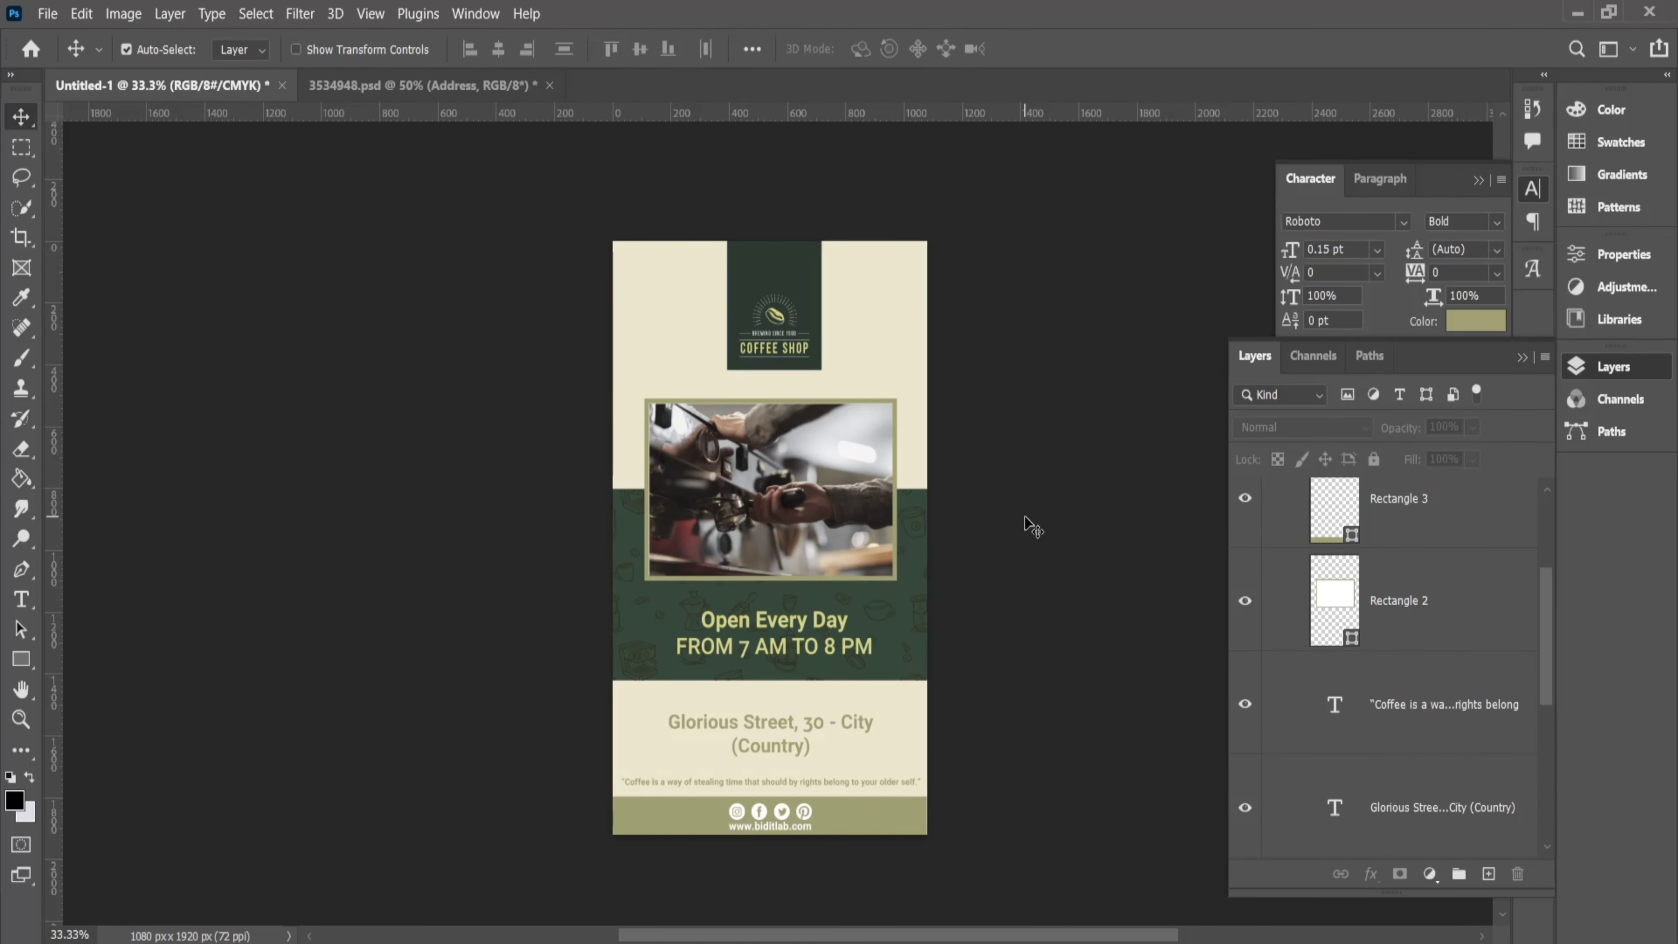
scroll(1334, 644, up, 5)
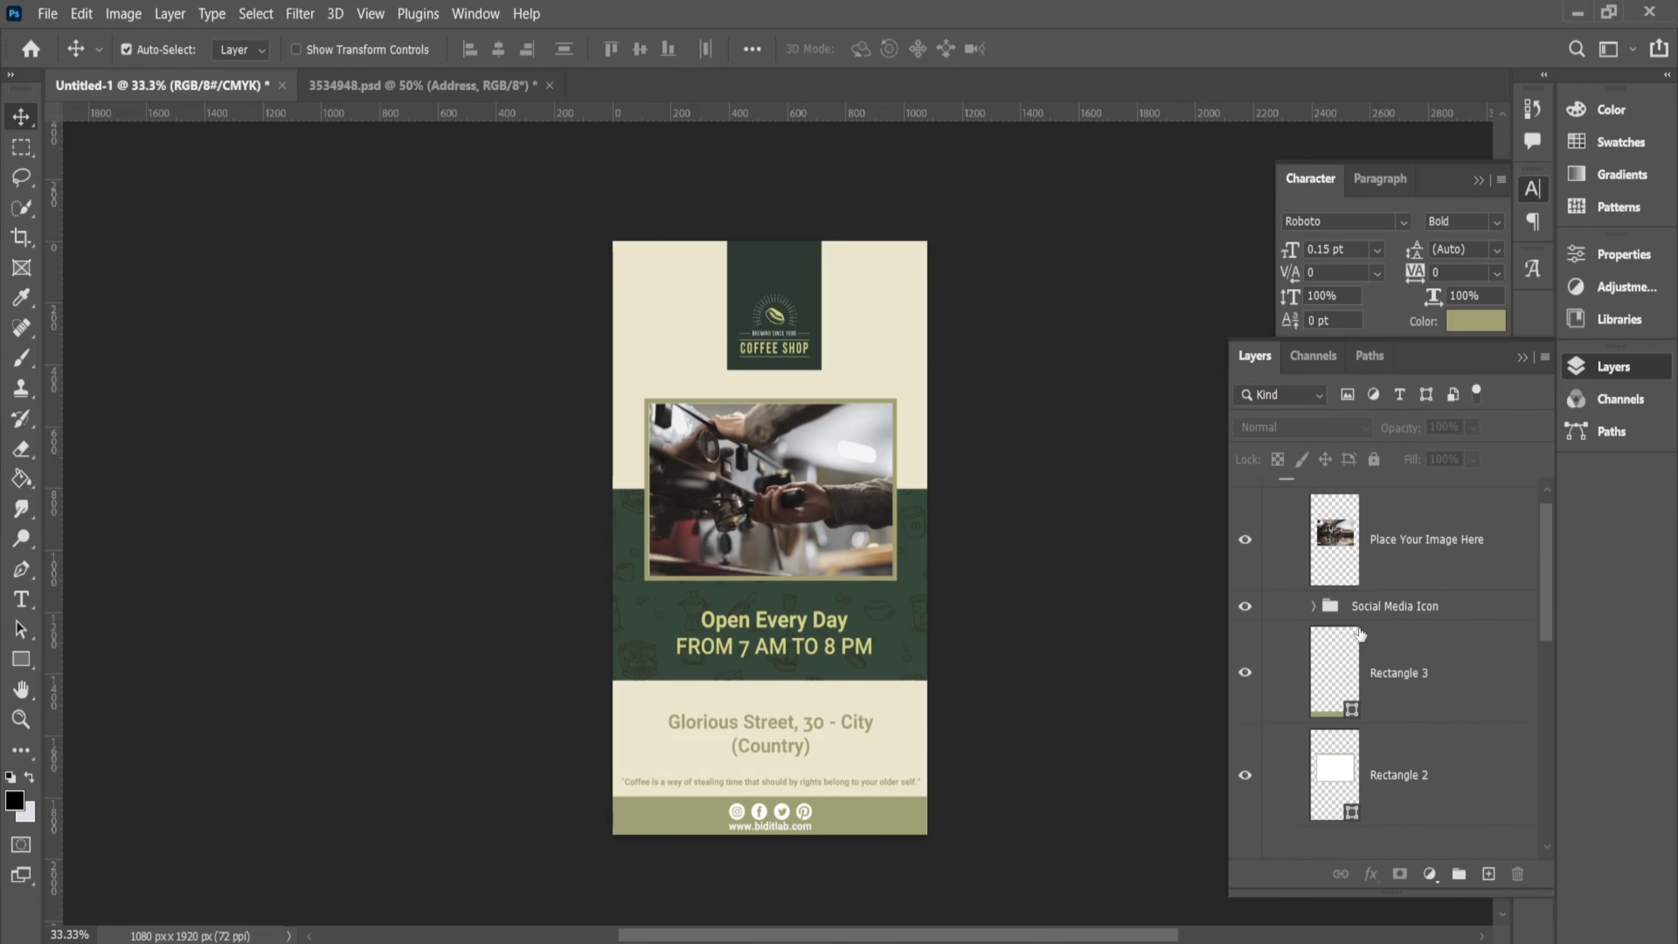
click(396, 85)
alt+click(1011, 675)
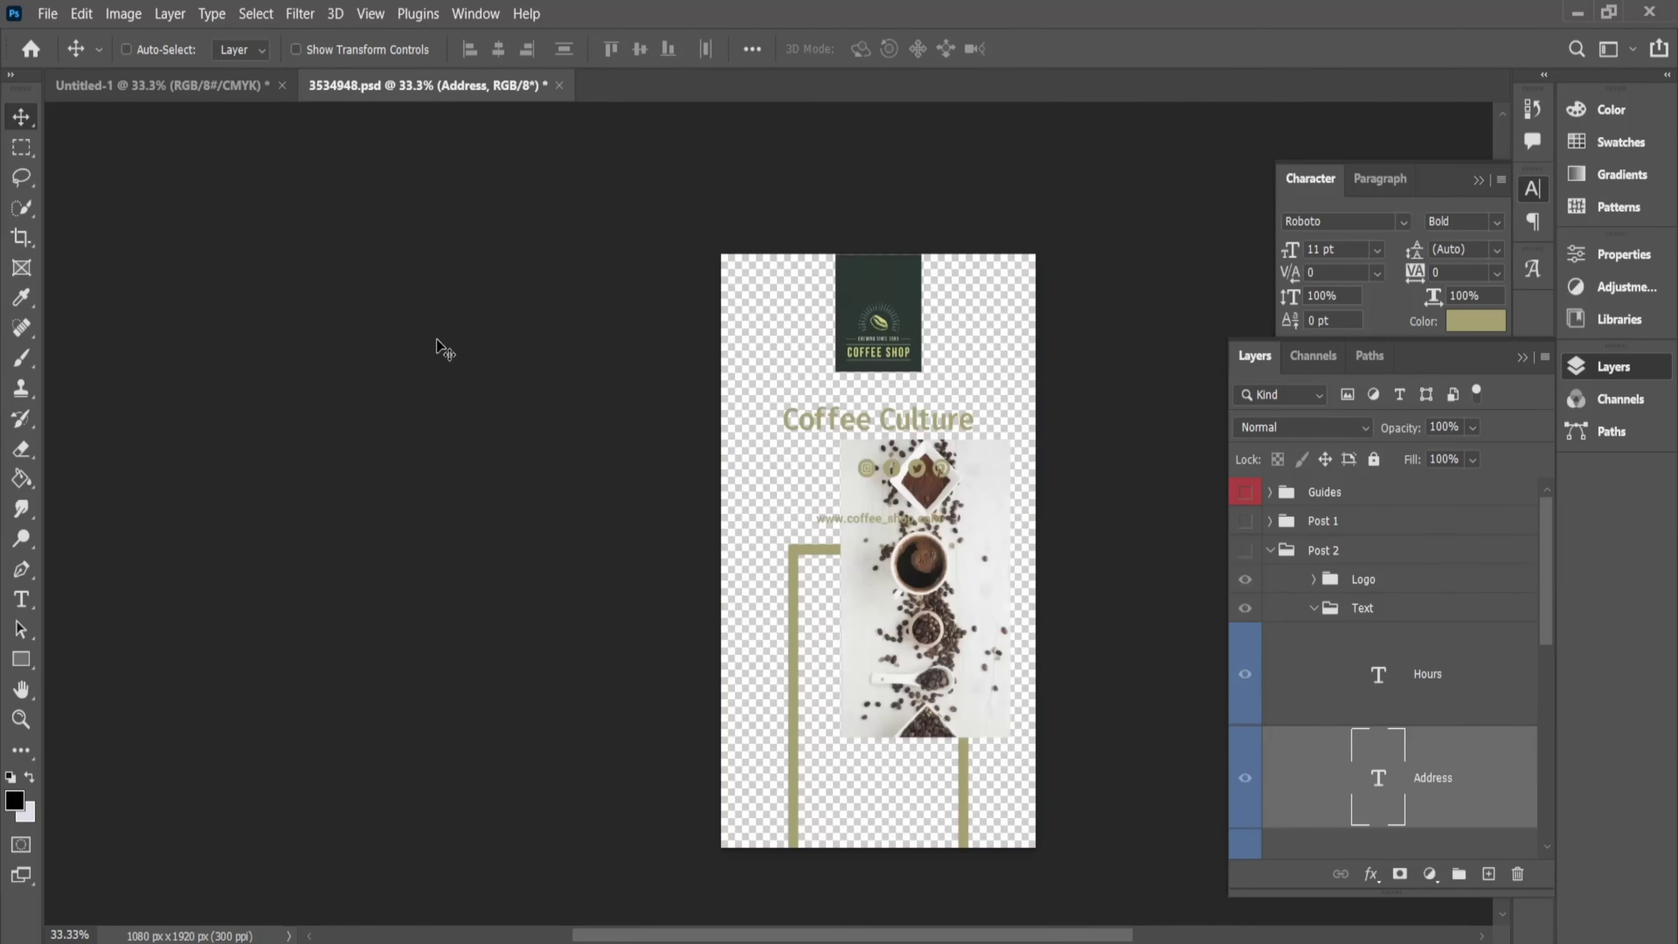
key(ctrl)
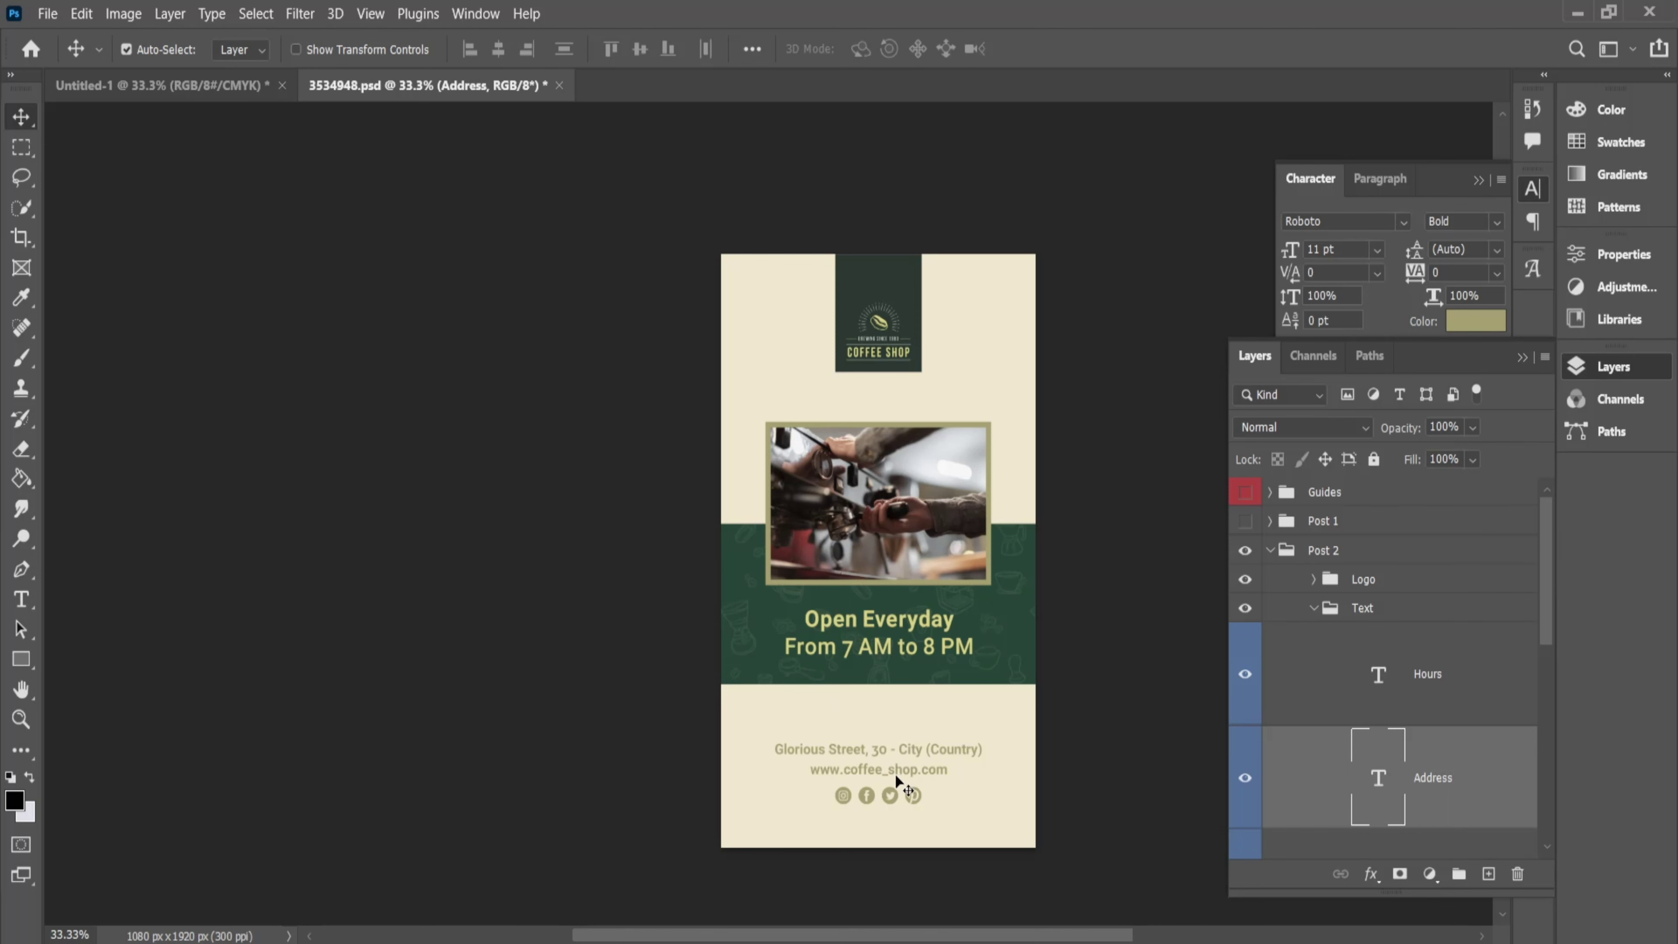
click(162, 84)
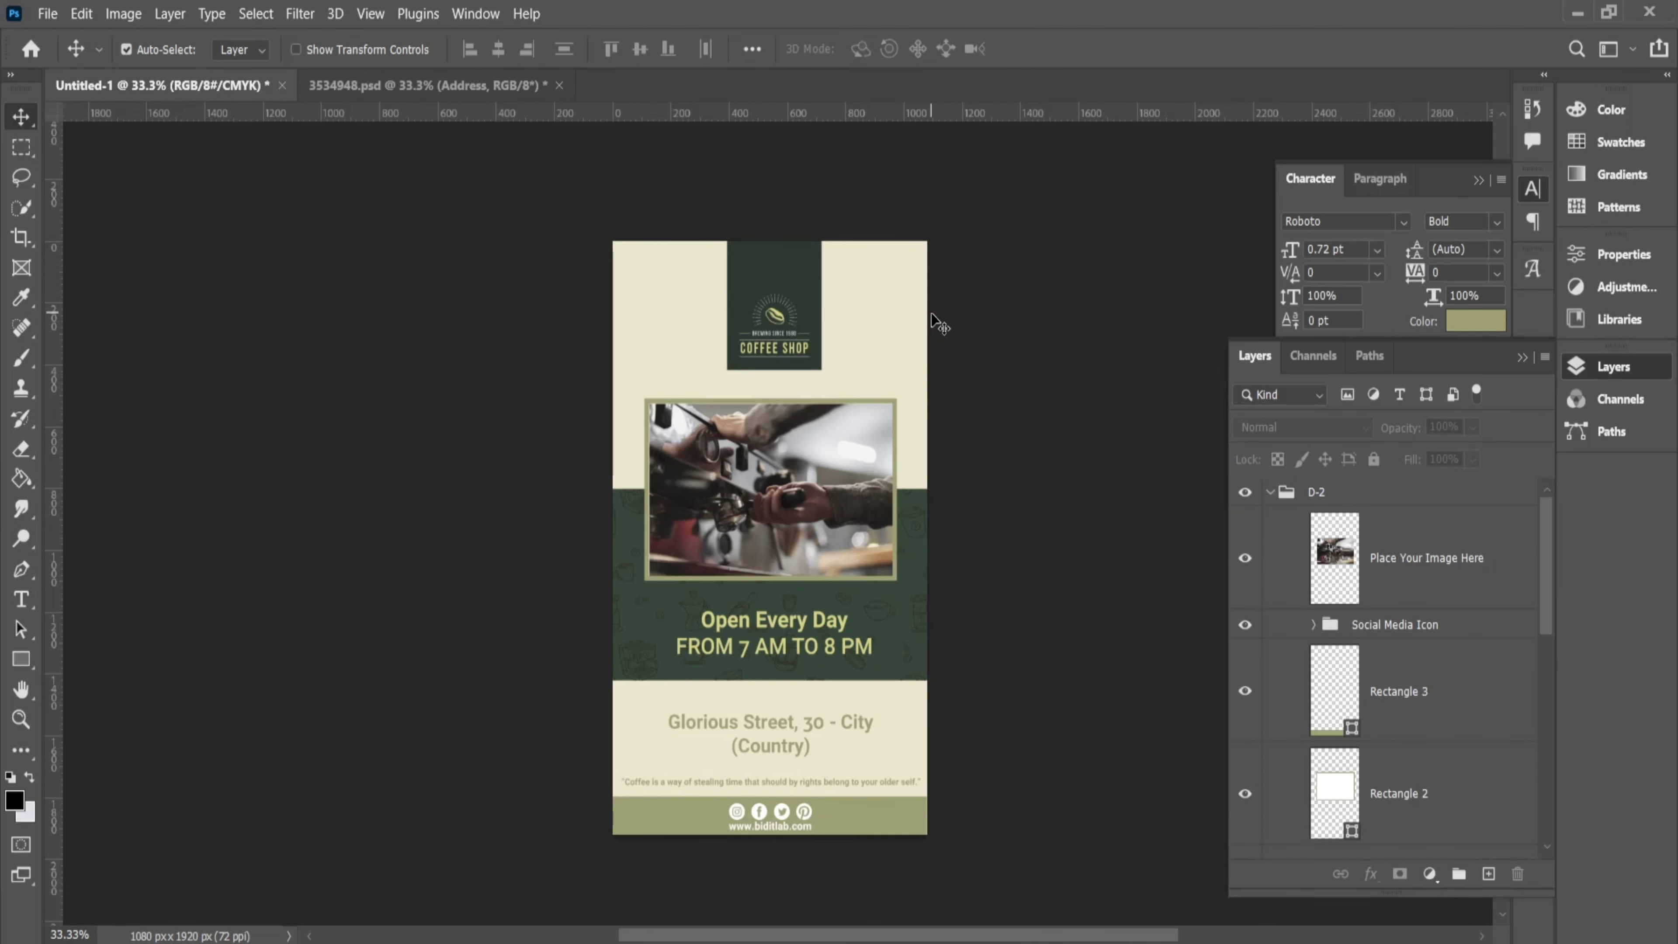
click(1281, 496)
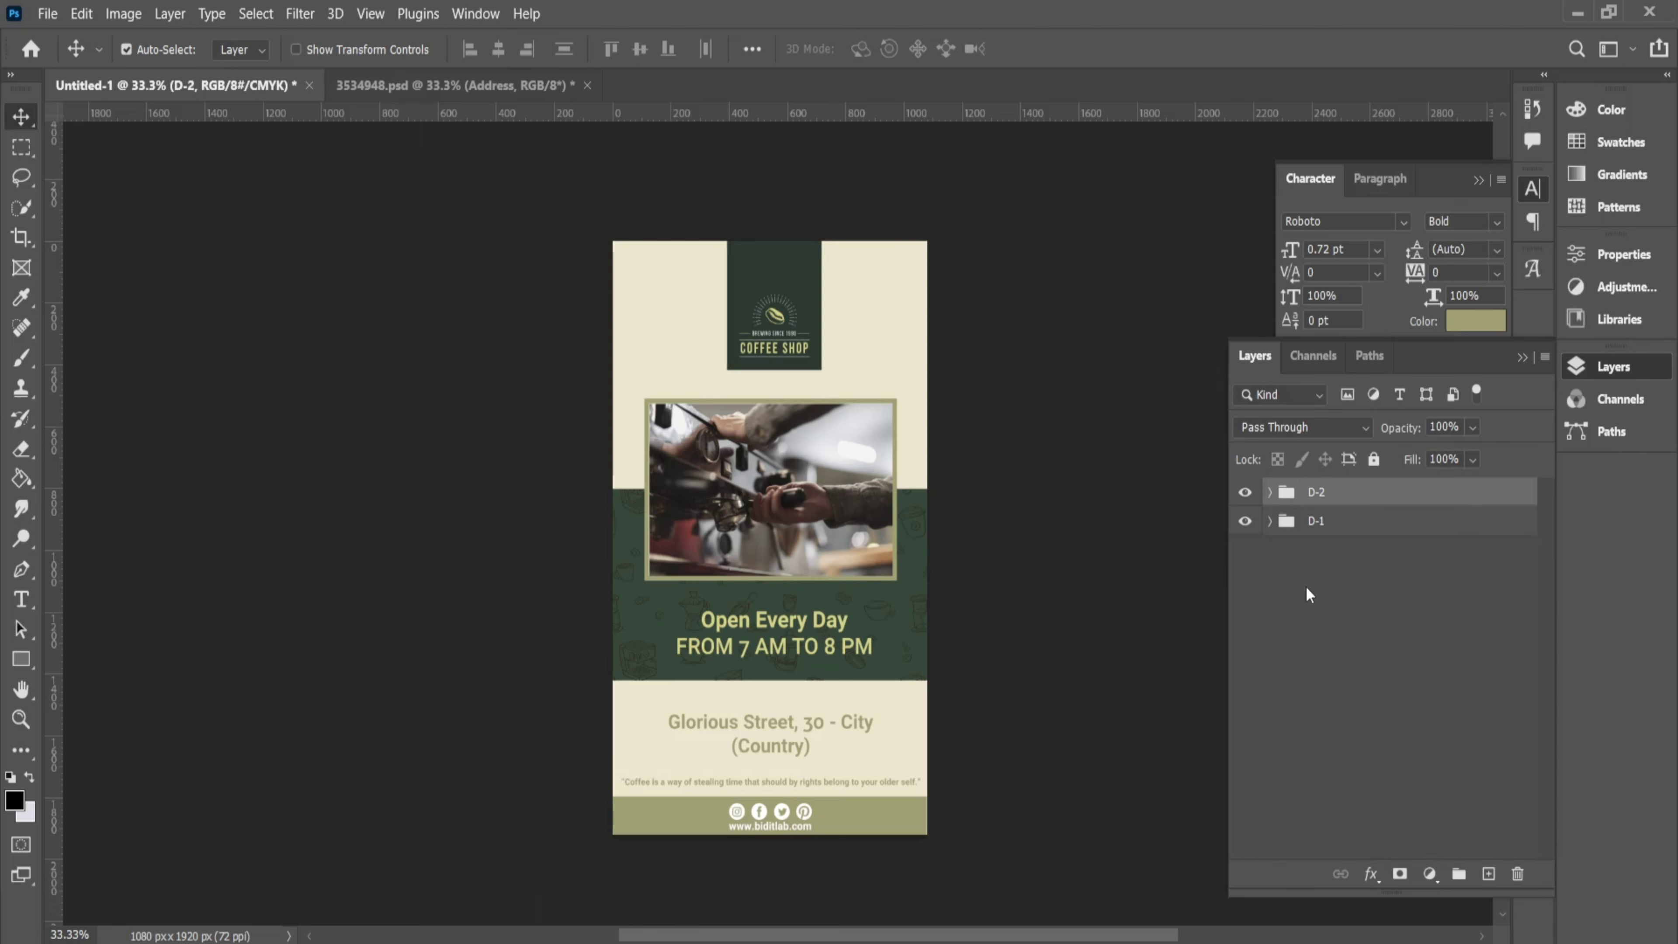
click(1245, 493)
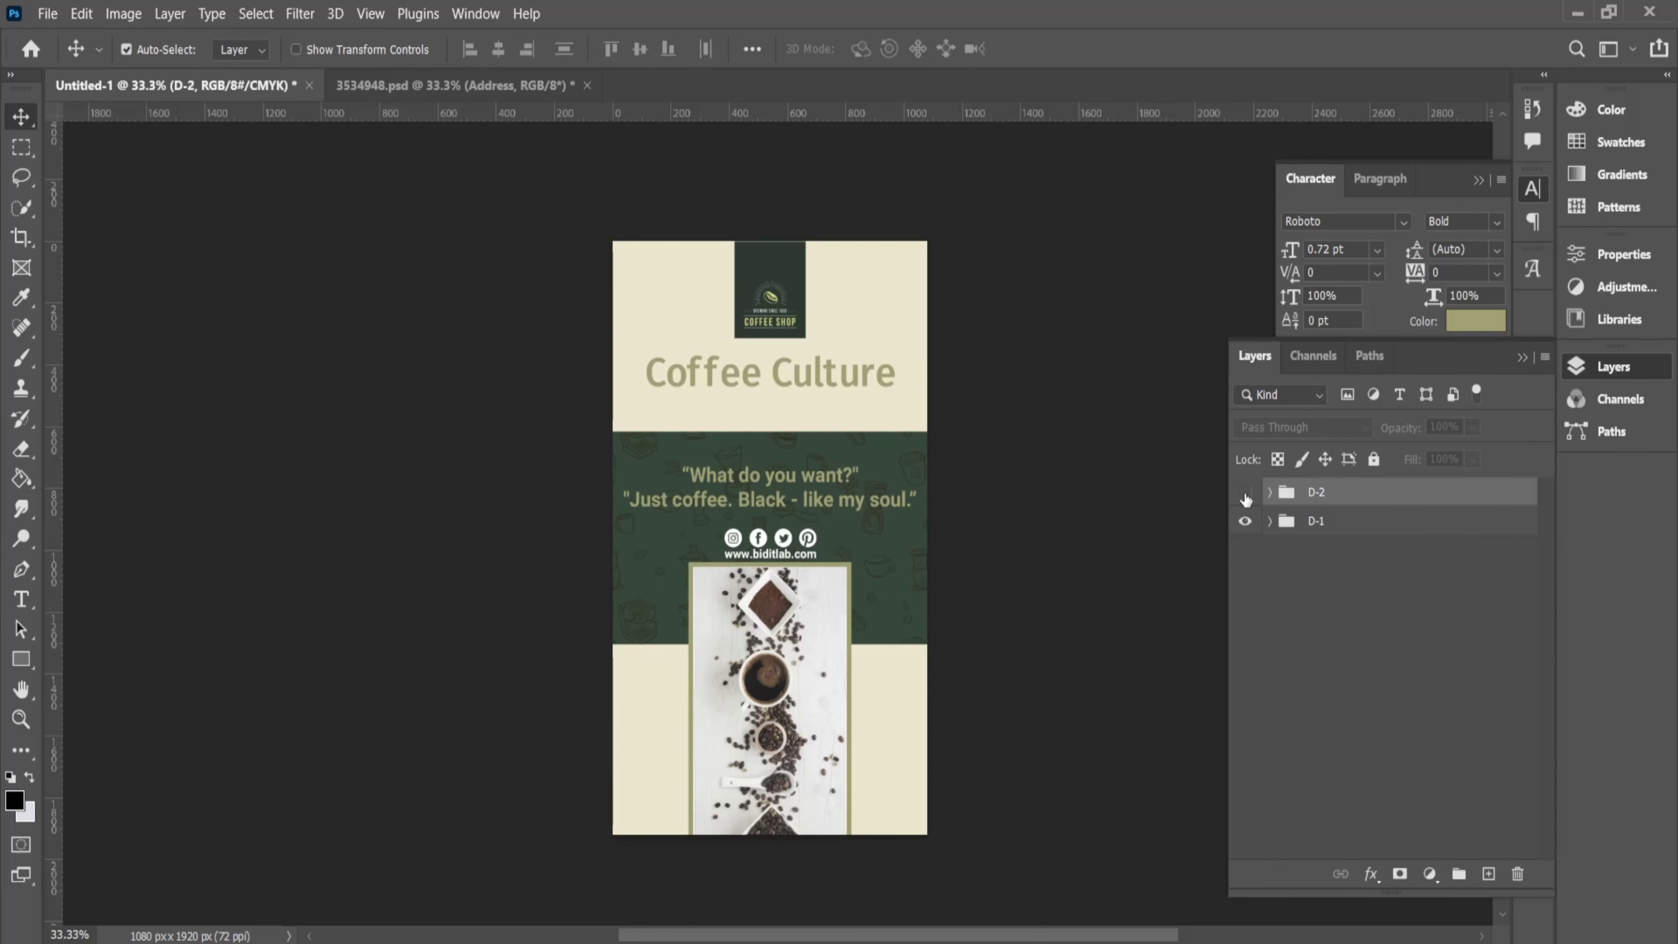
click(1246, 522)
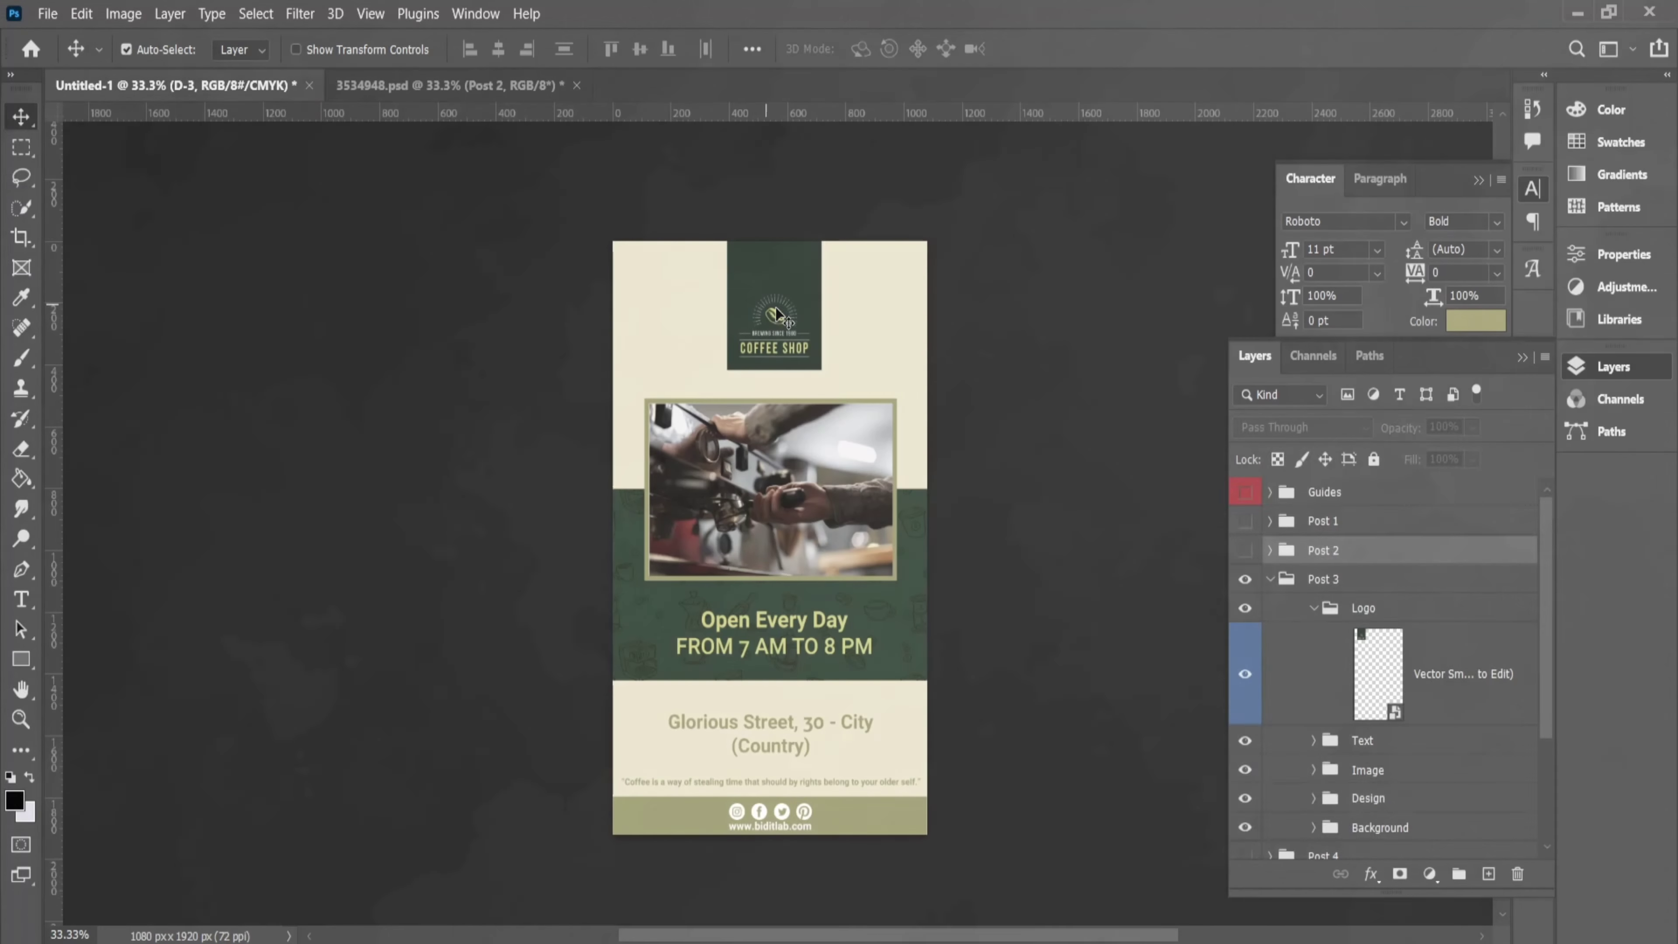
Move the Coffee Shop logo to the top-left corner and scale it down
drag(775, 298, 676, 298)
scroll(1355, 628, up, 5)
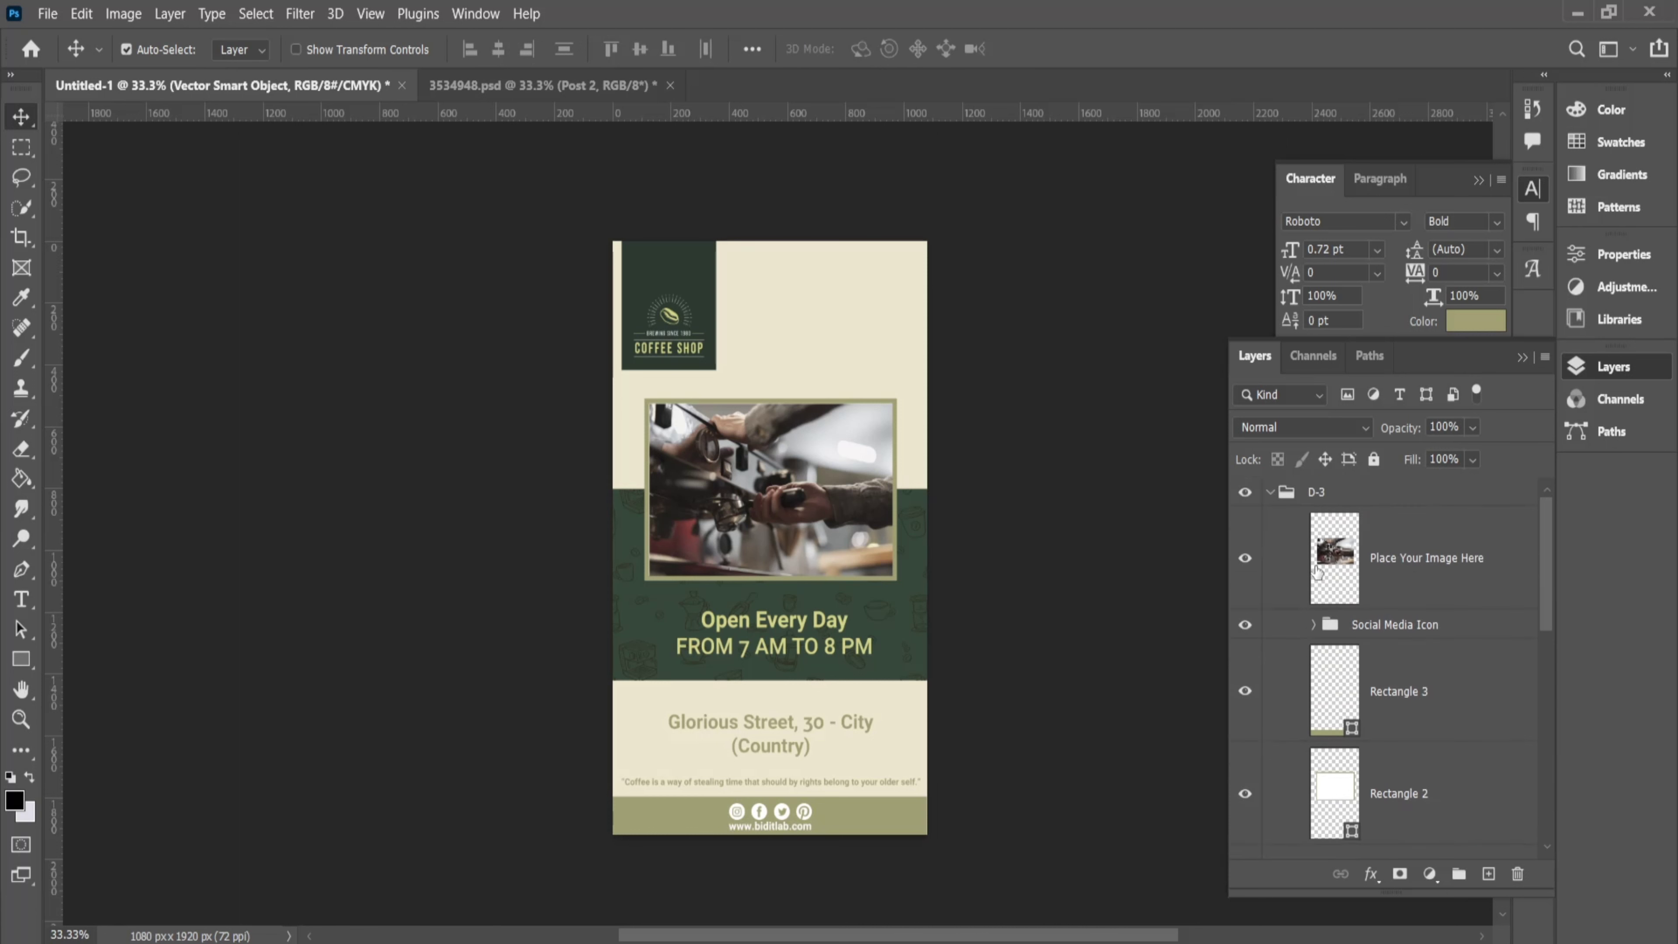
key(ctrl+t)
mouse_move(716, 369)
mouse_down()
mouse_move(707, 327)
mouse_move(684, 327)
mouse_move(660, 281)
mouse_up()
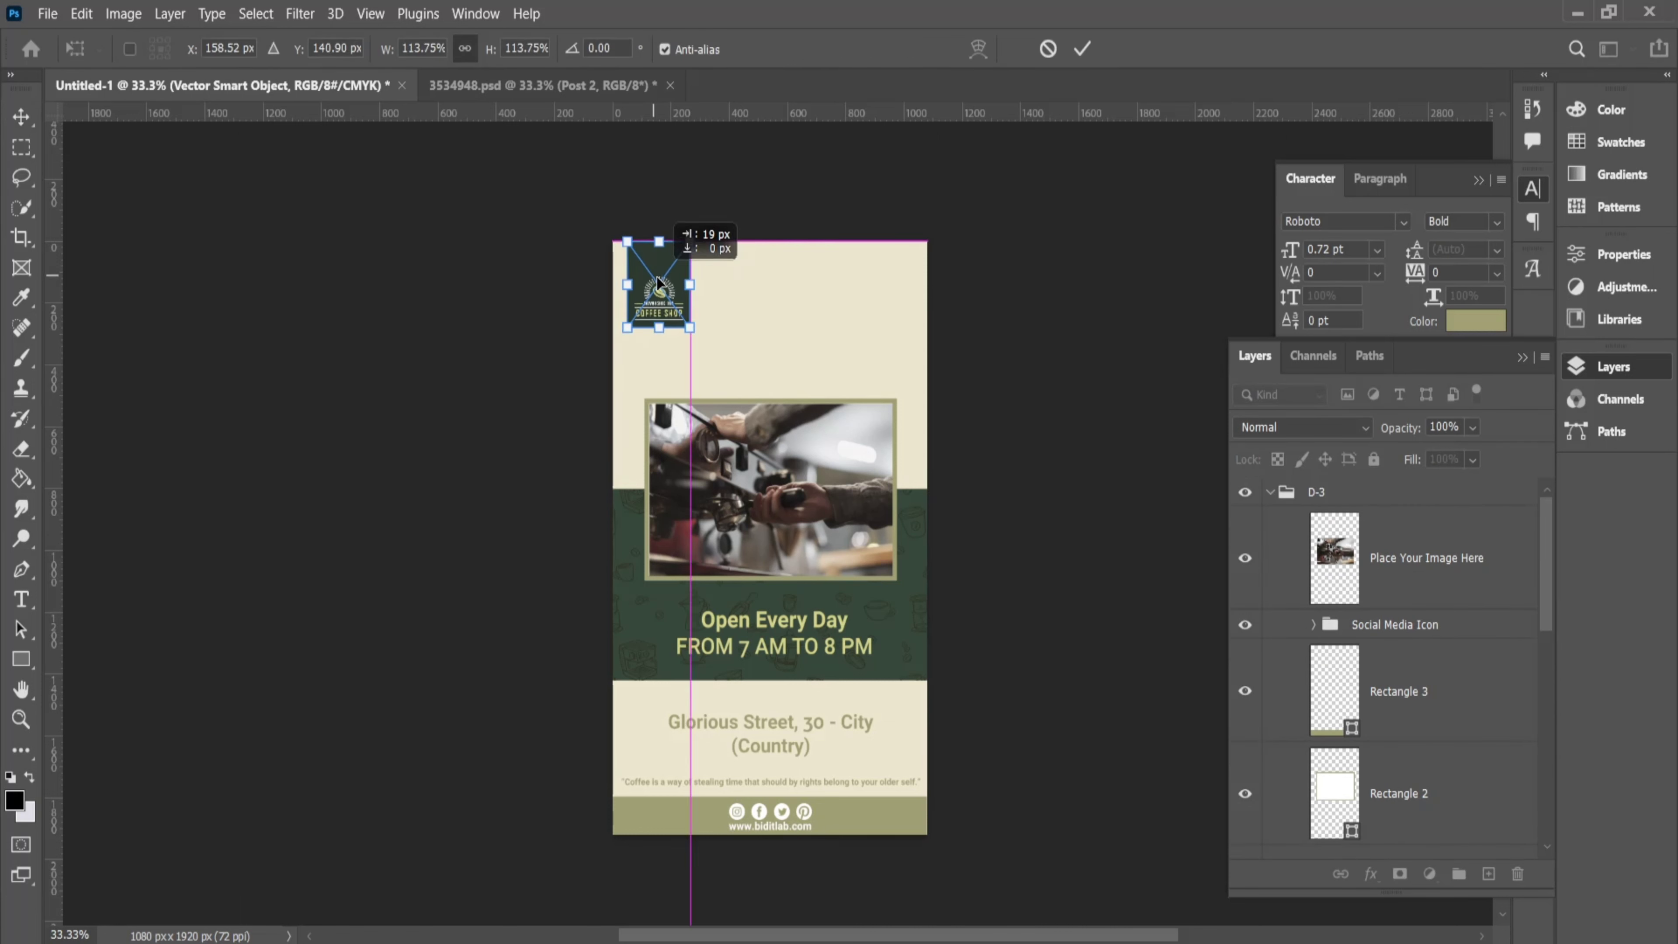
click(1082, 48)
Delete the espresso photo layer, leaving the white frame empty
click(900, 506)
scroll(900, 506, up, 1)
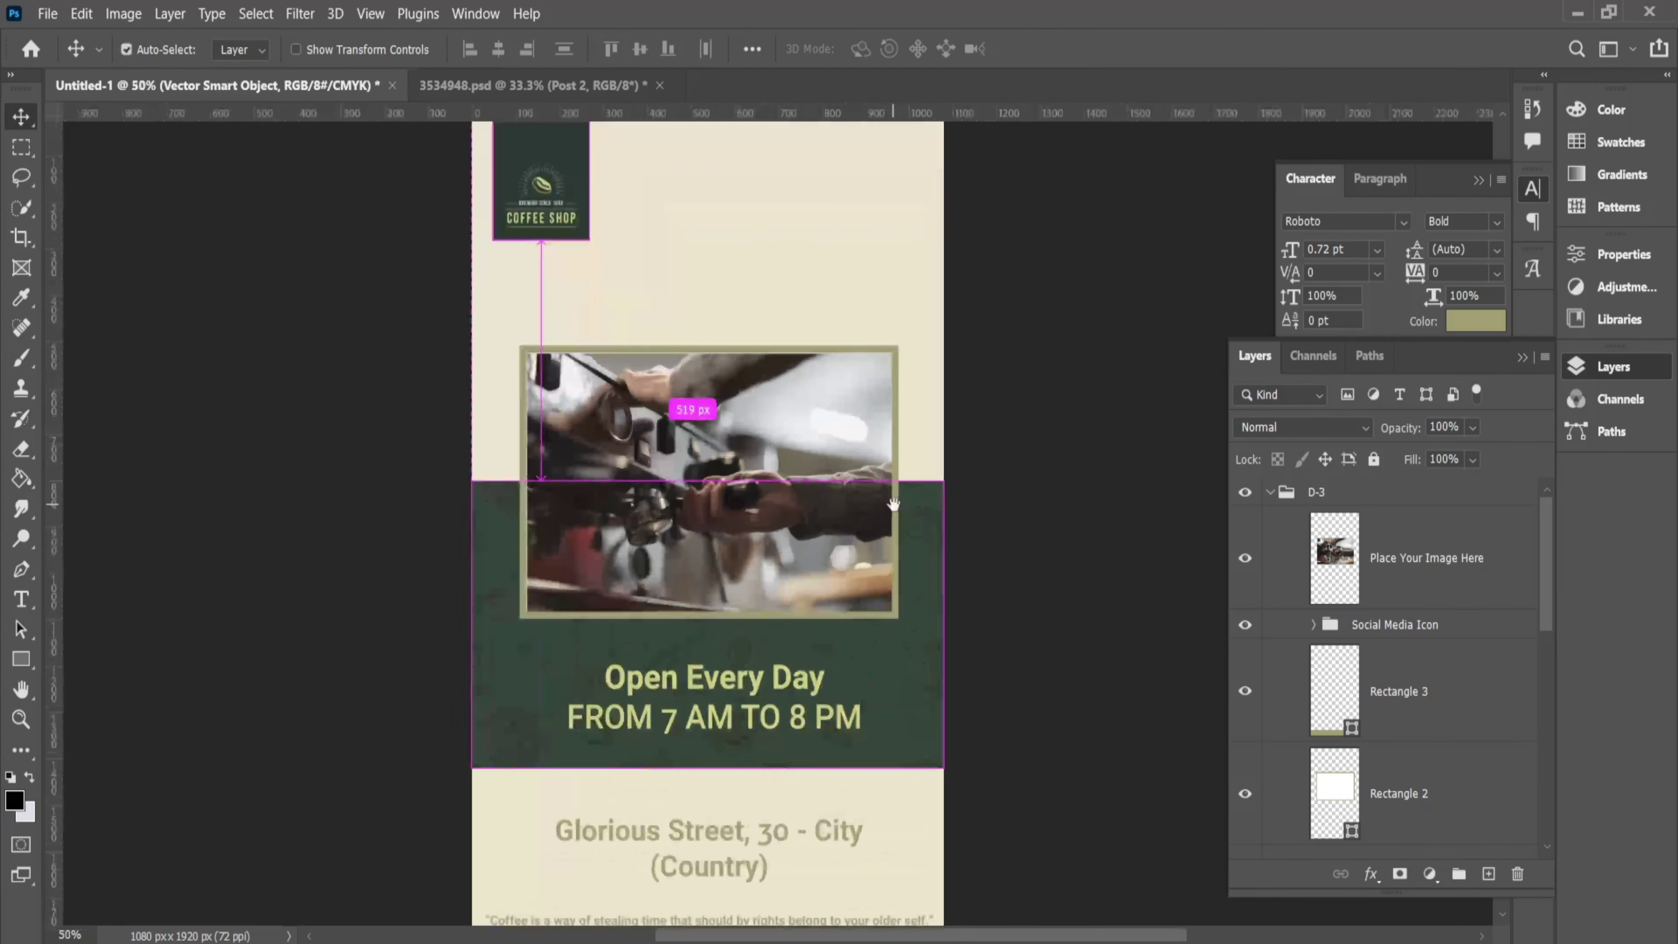
click(1517, 874)
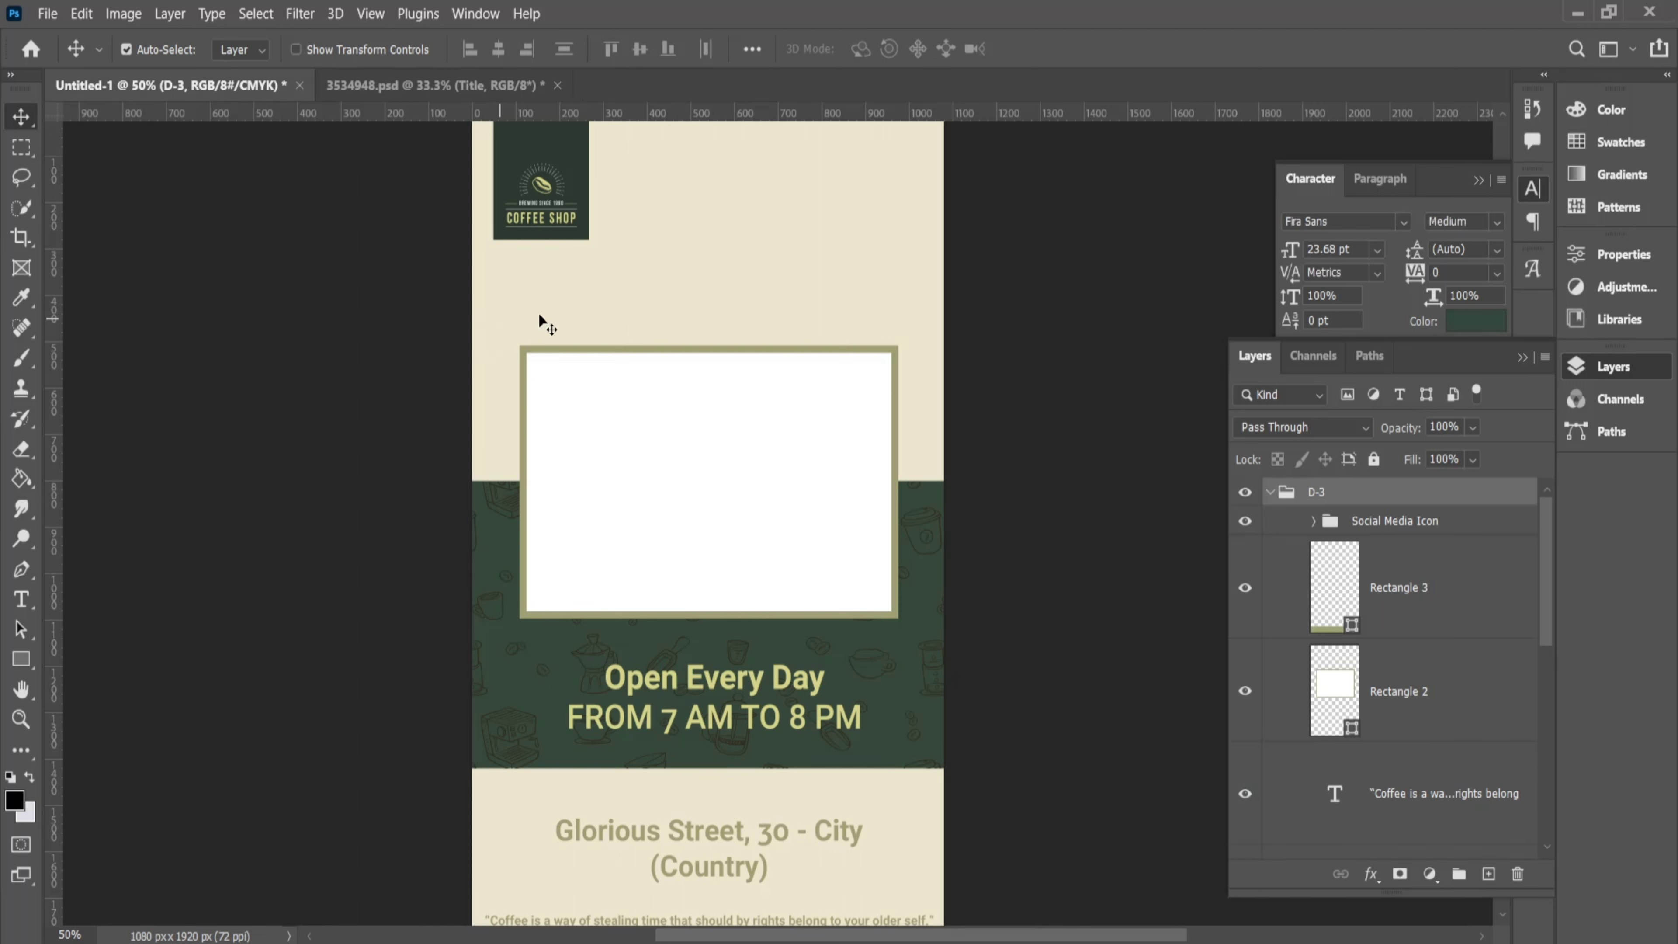
Reshape the white frame (Rectangle 2) into a tall portrait box and move it down-right
click(660, 410)
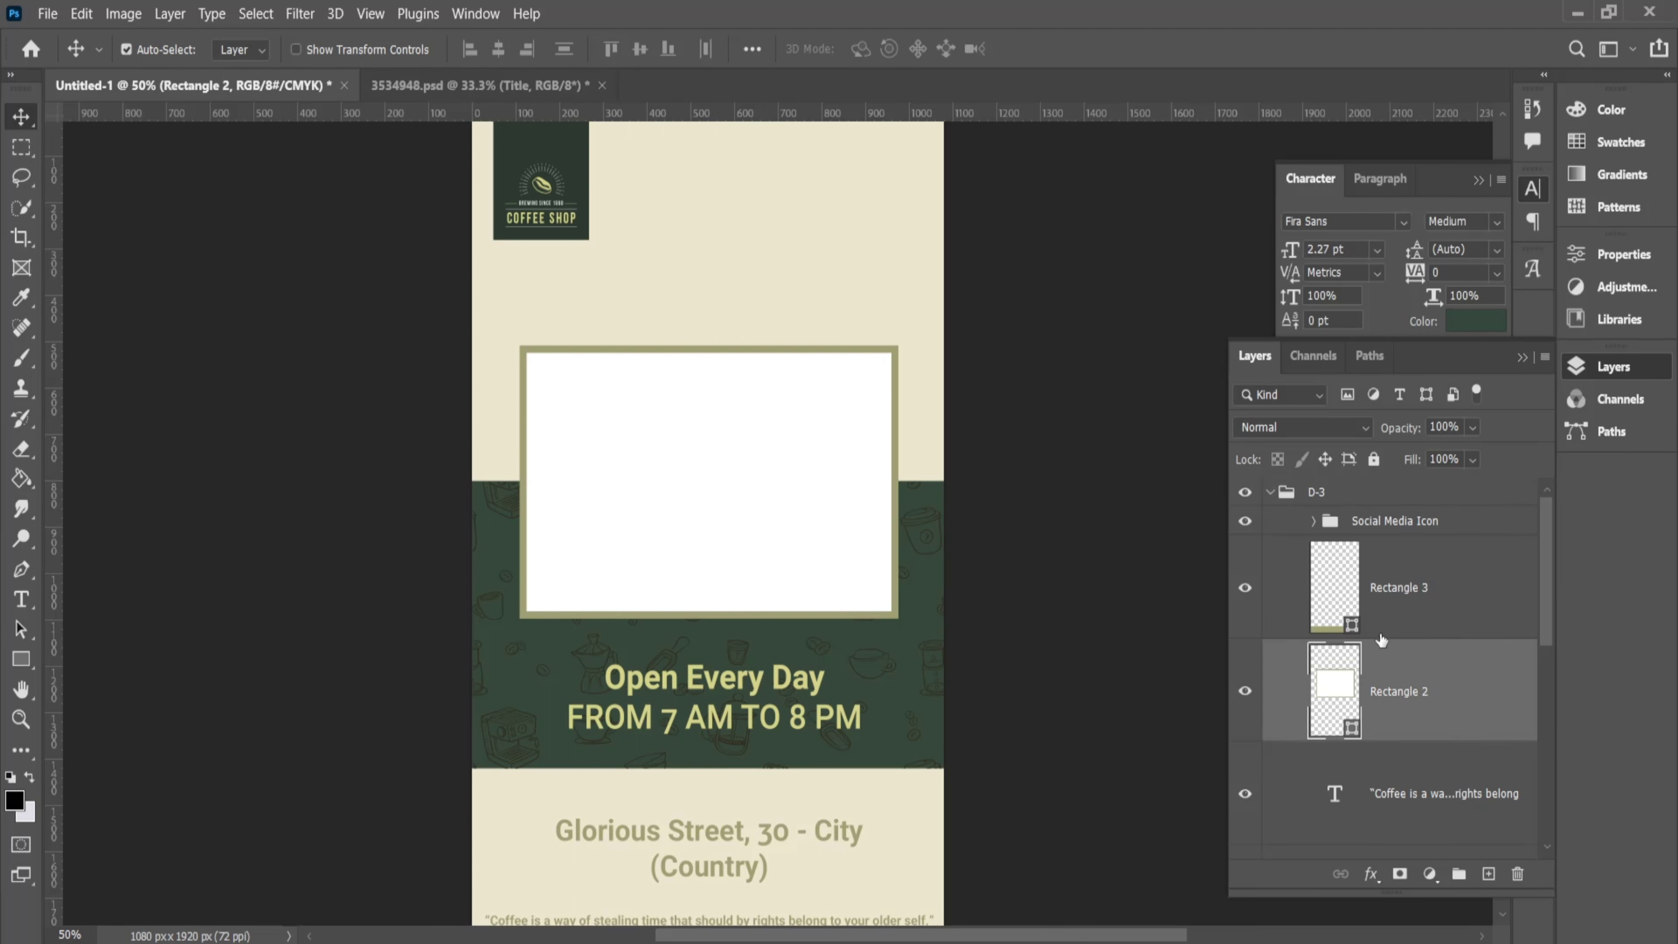
key(ctrl+t)
drag(522, 349, 639, 240)
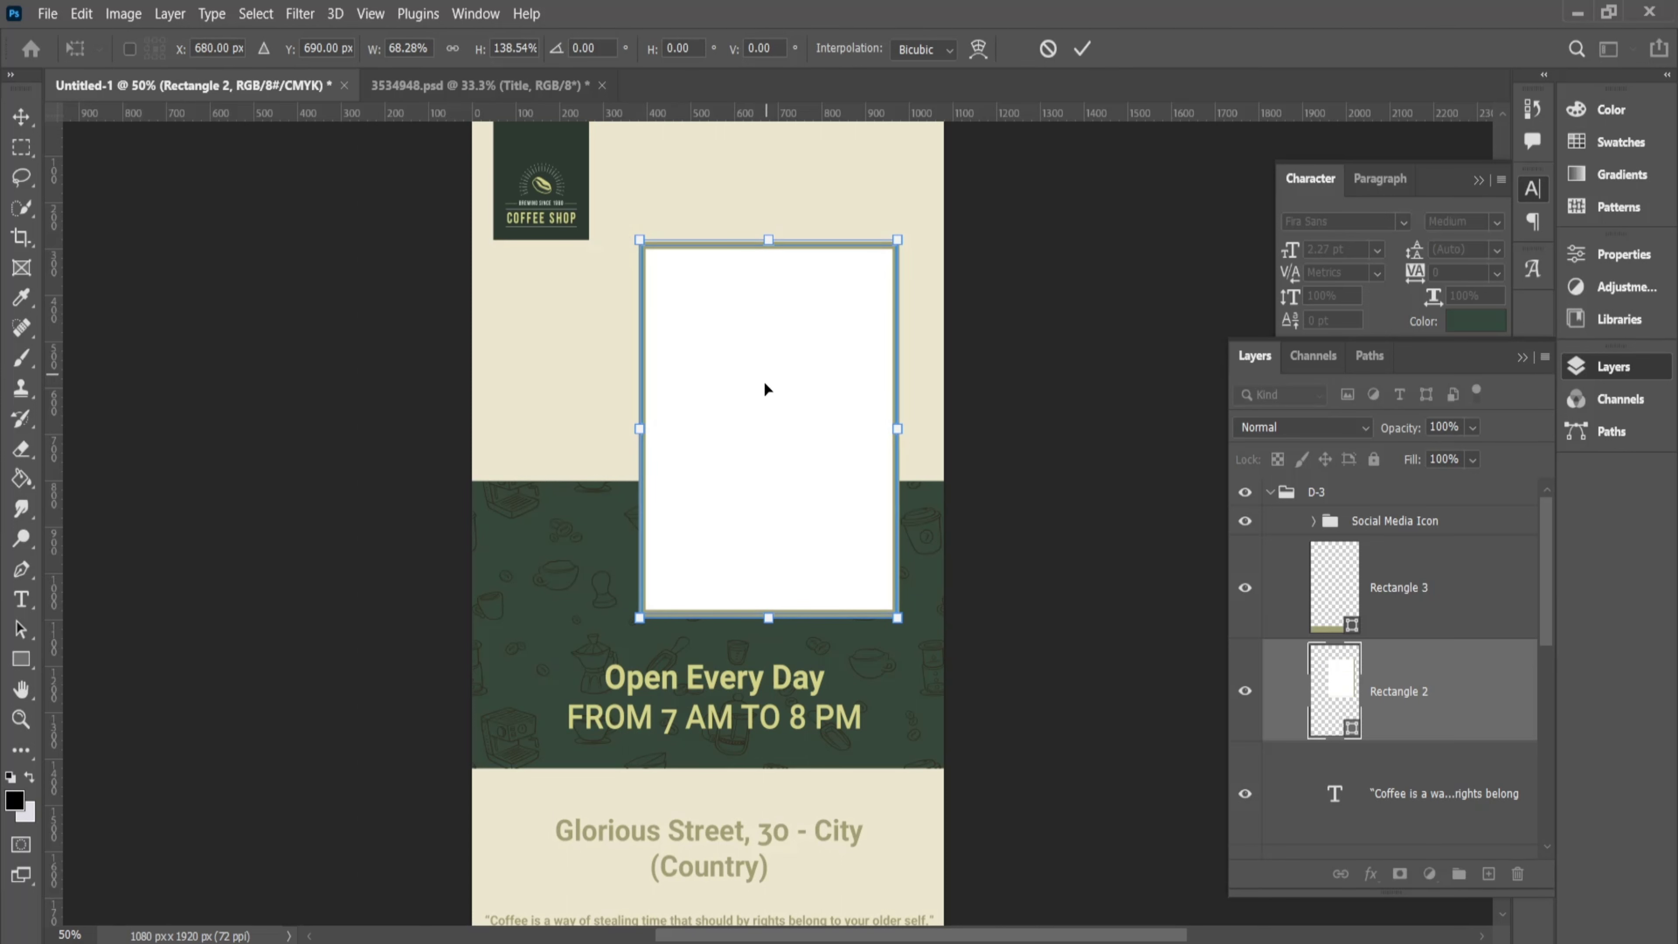
click(1081, 48)
drag(820, 371, 835, 414)
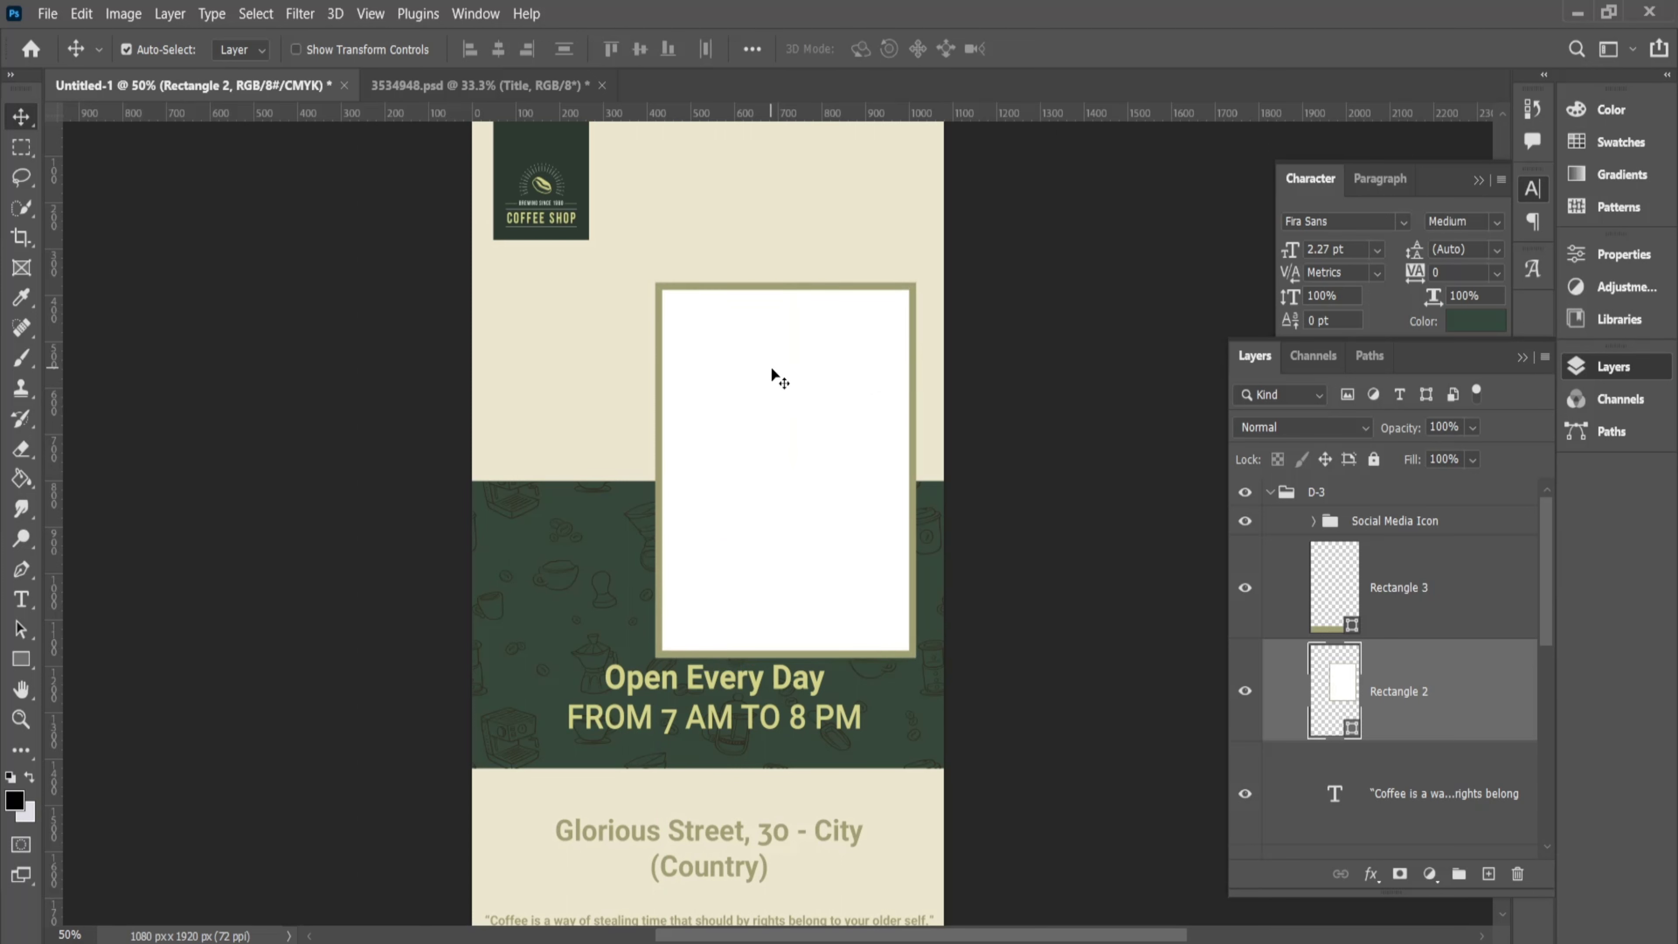
Nudge the coffee shop logo slightly left
scroll(773, 374, up, 3)
drag(599, 351, 595, 348)
click(703, 242)
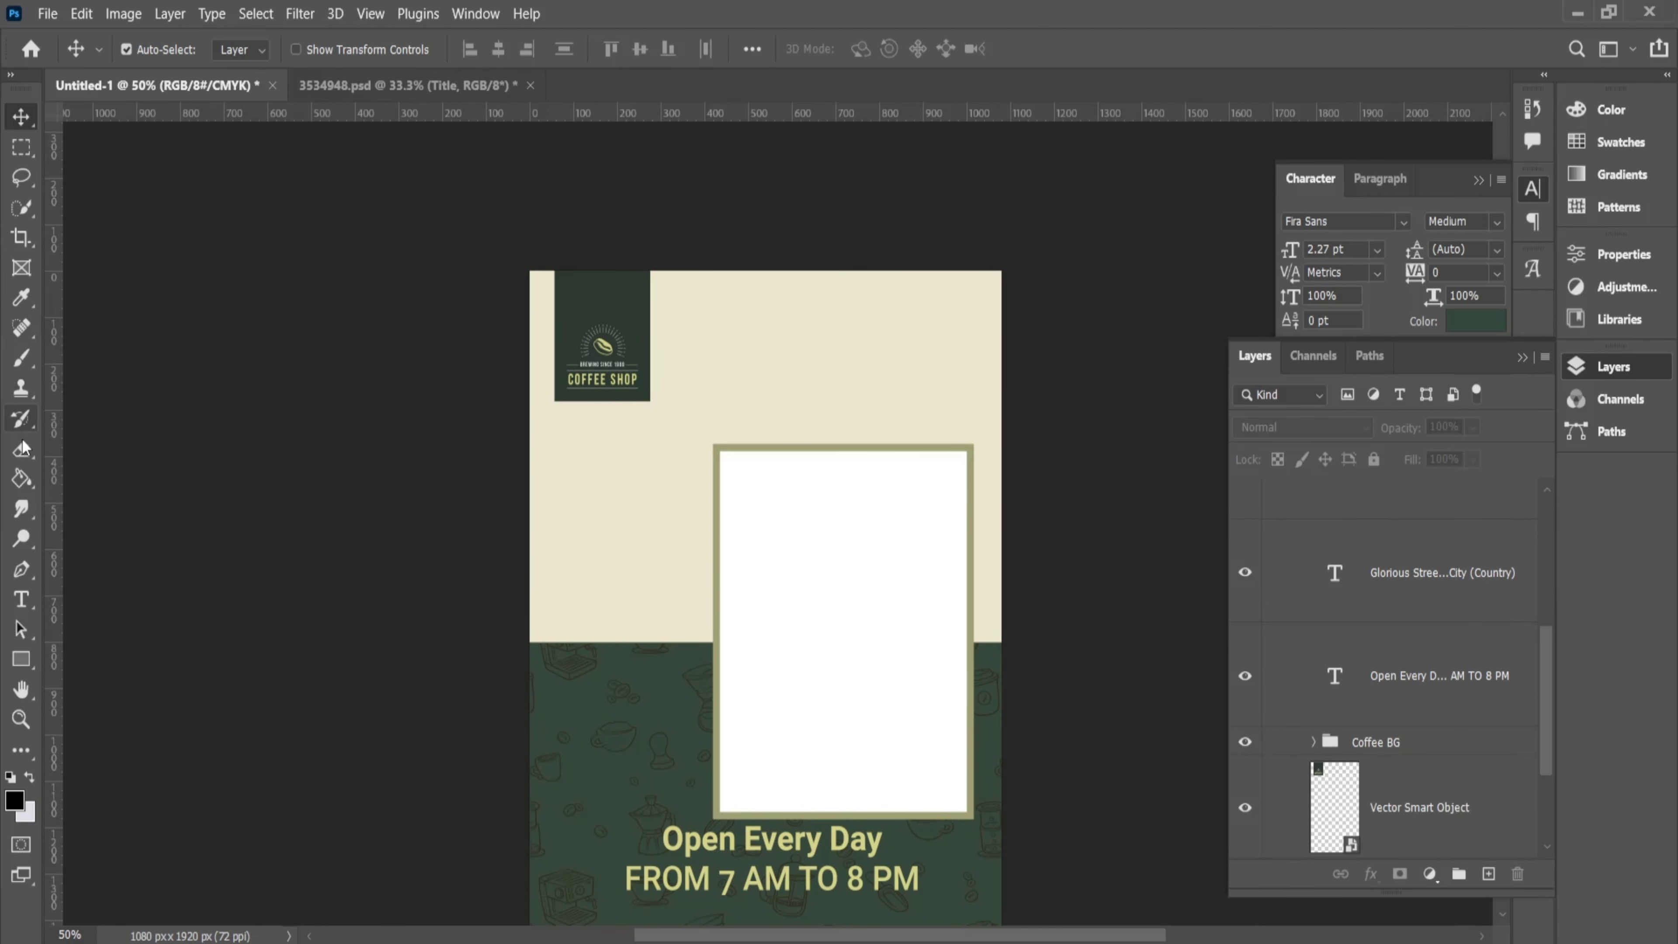
Create a text layer reading 'Take away sustainable' on the poster
click(21, 599)
click(585, 483)
key(ctrl+v)
key(ctrl+a)
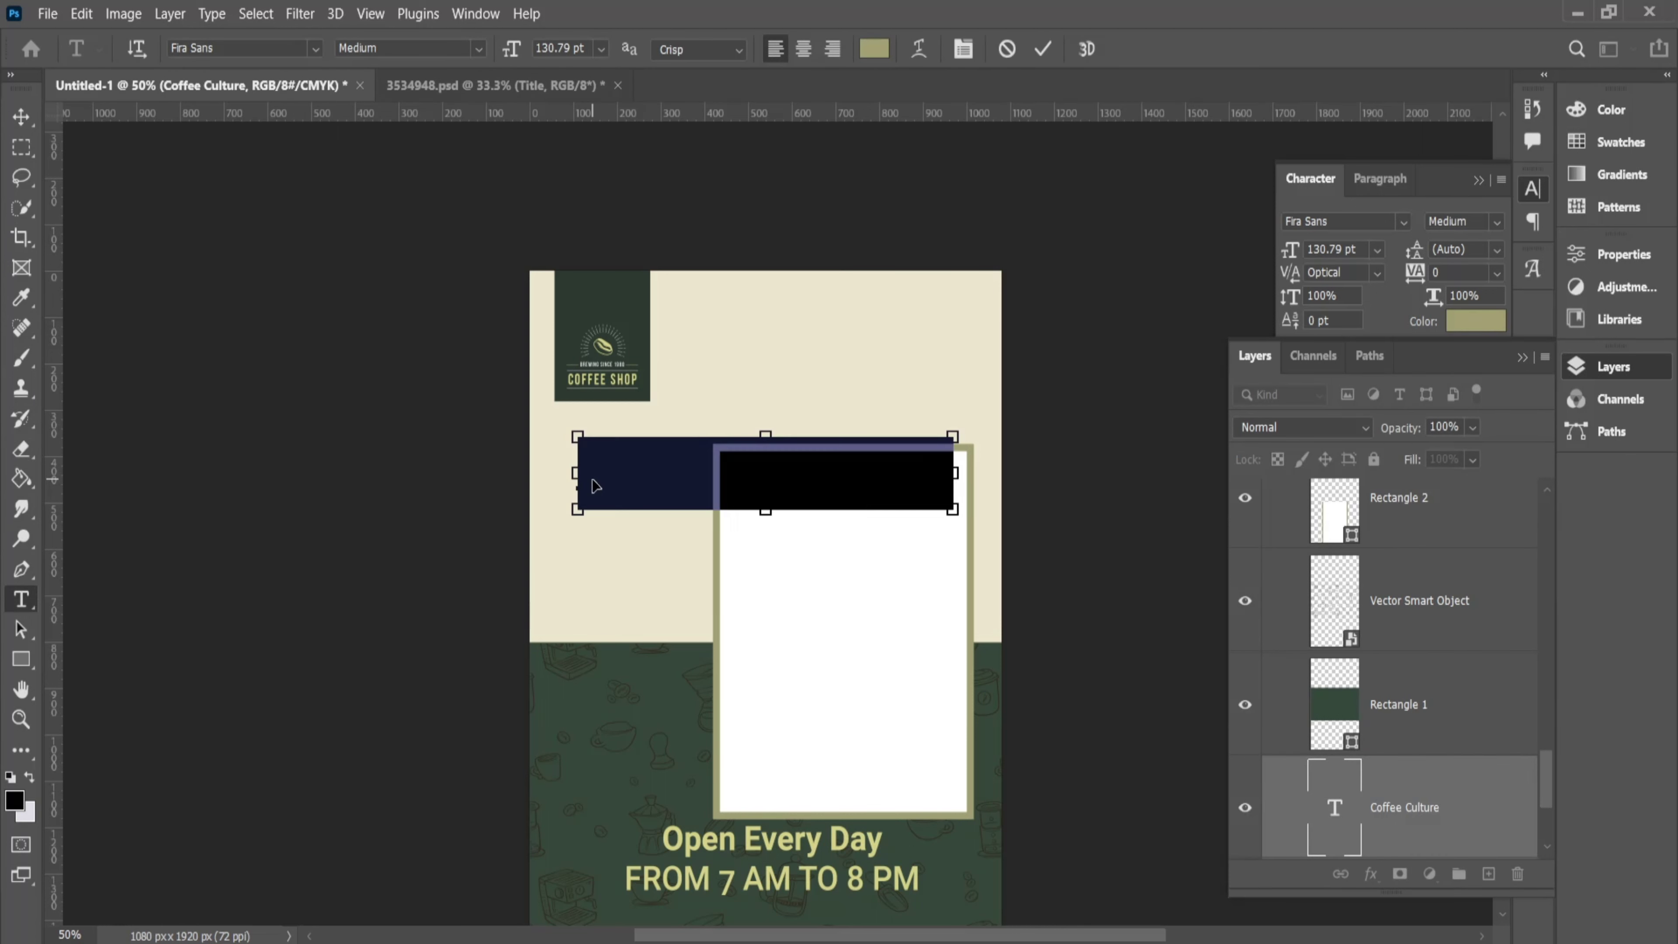
key(ctrl+v)
click(1043, 49)
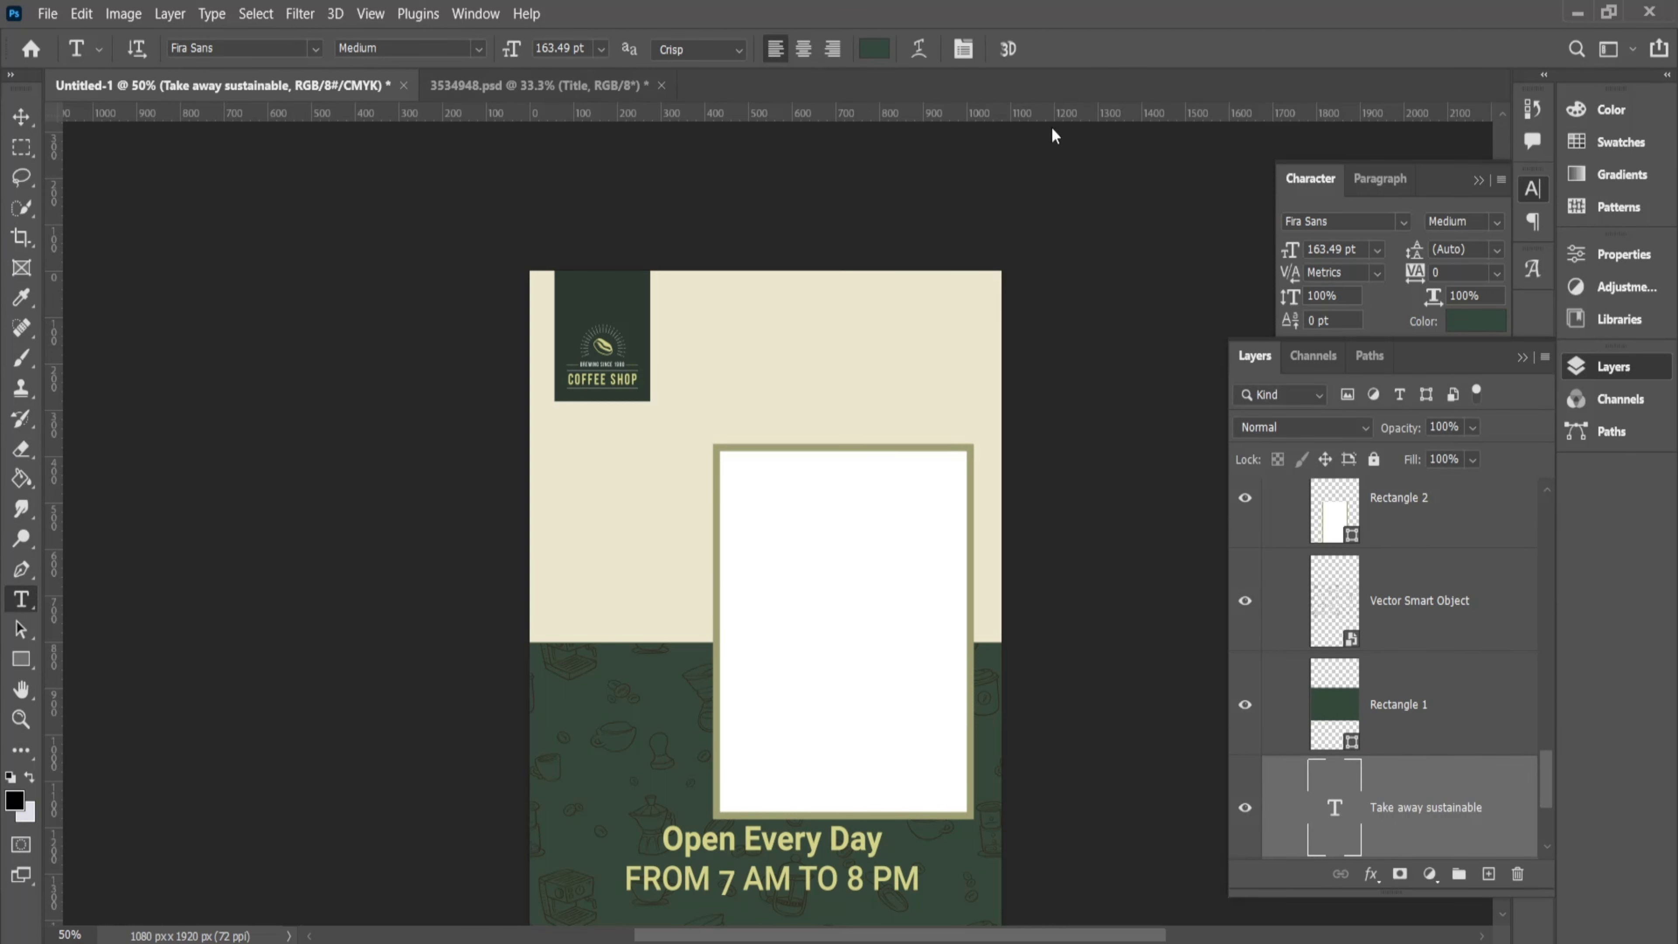
Reorder the heading layer into the Social Media Icon group, below the Pinterest icon
drag(1442, 814, 1381, 467)
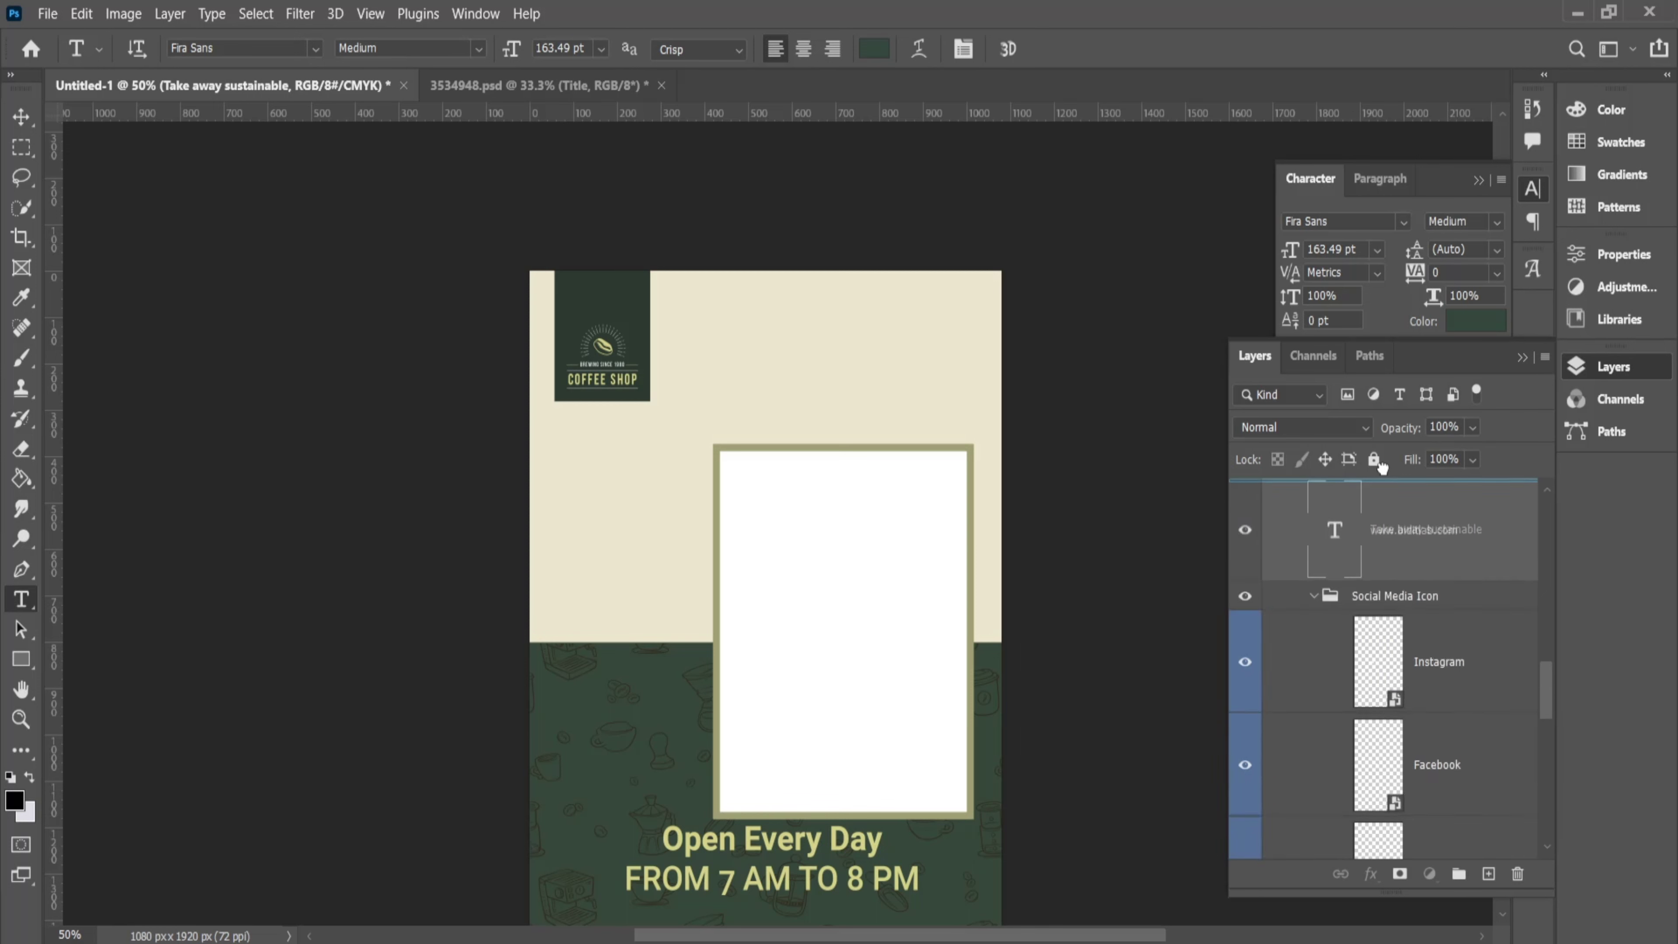
drag(1381, 467, 1390, 522)
click(1390, 521)
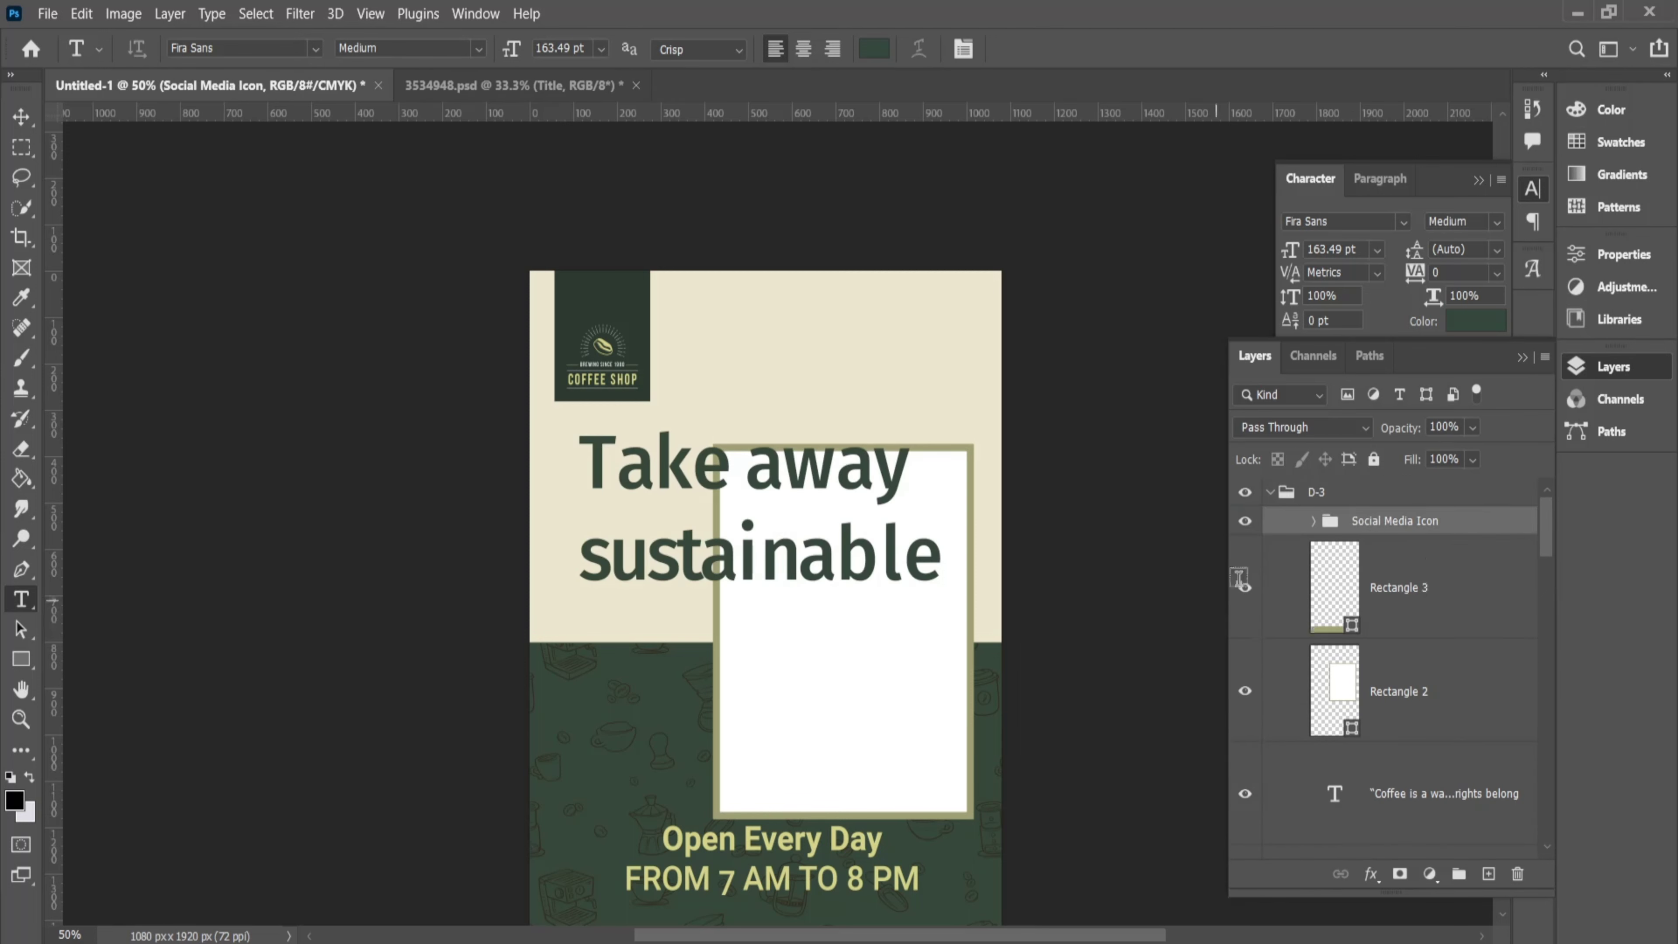
key(ctrl+t)
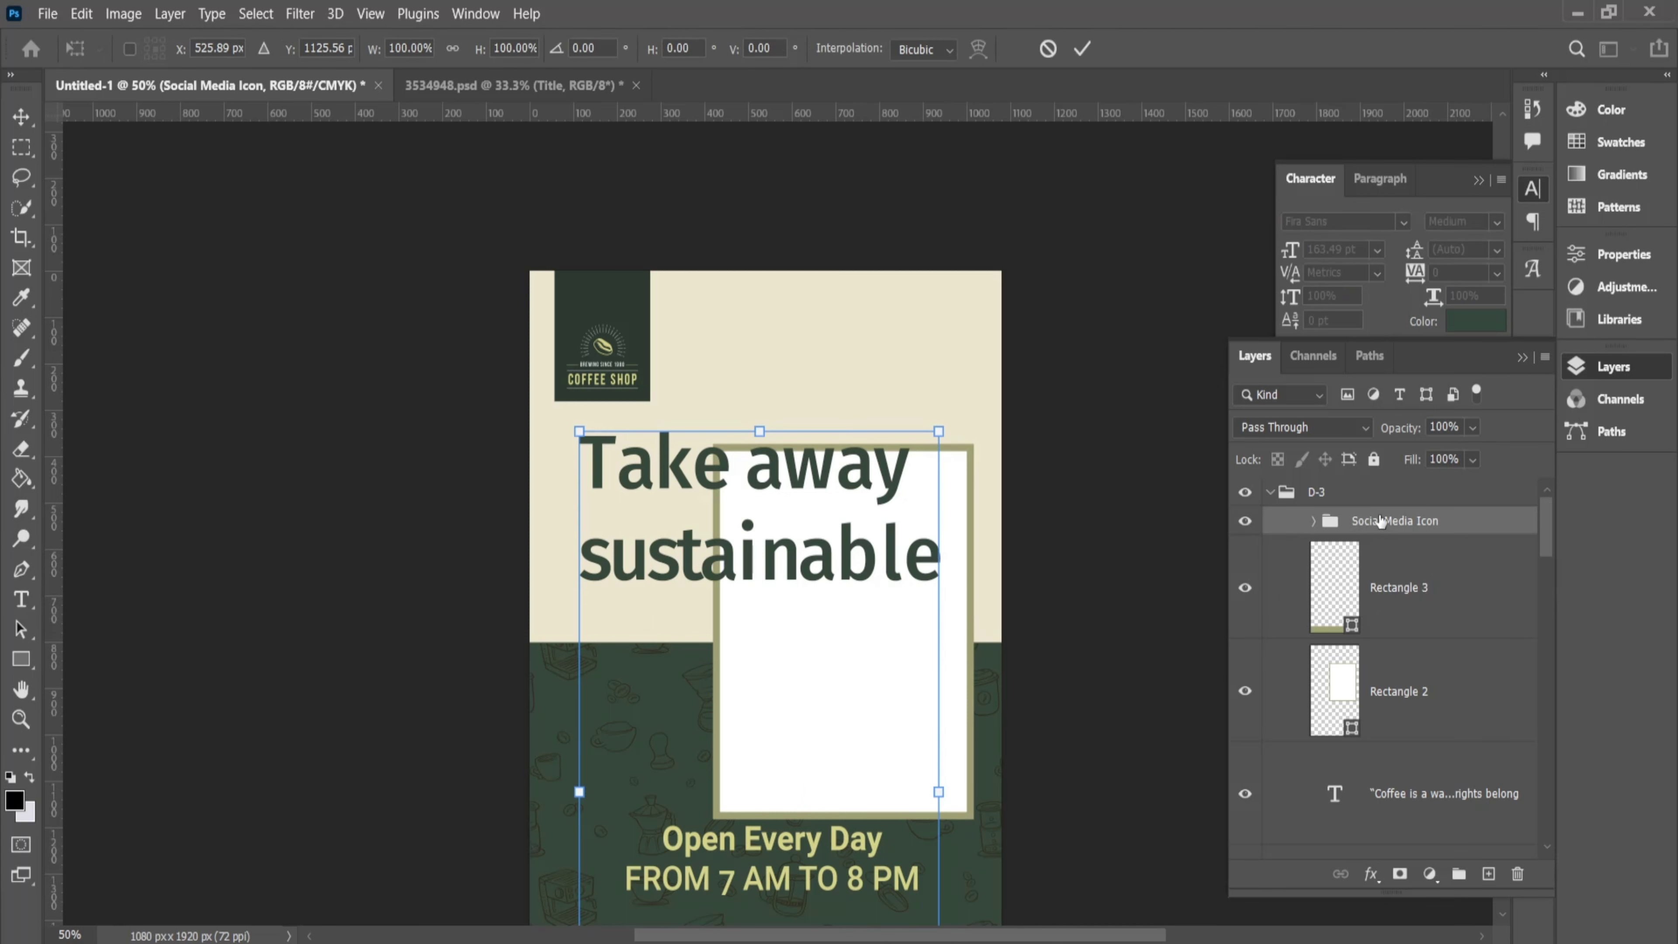
click(1313, 521)
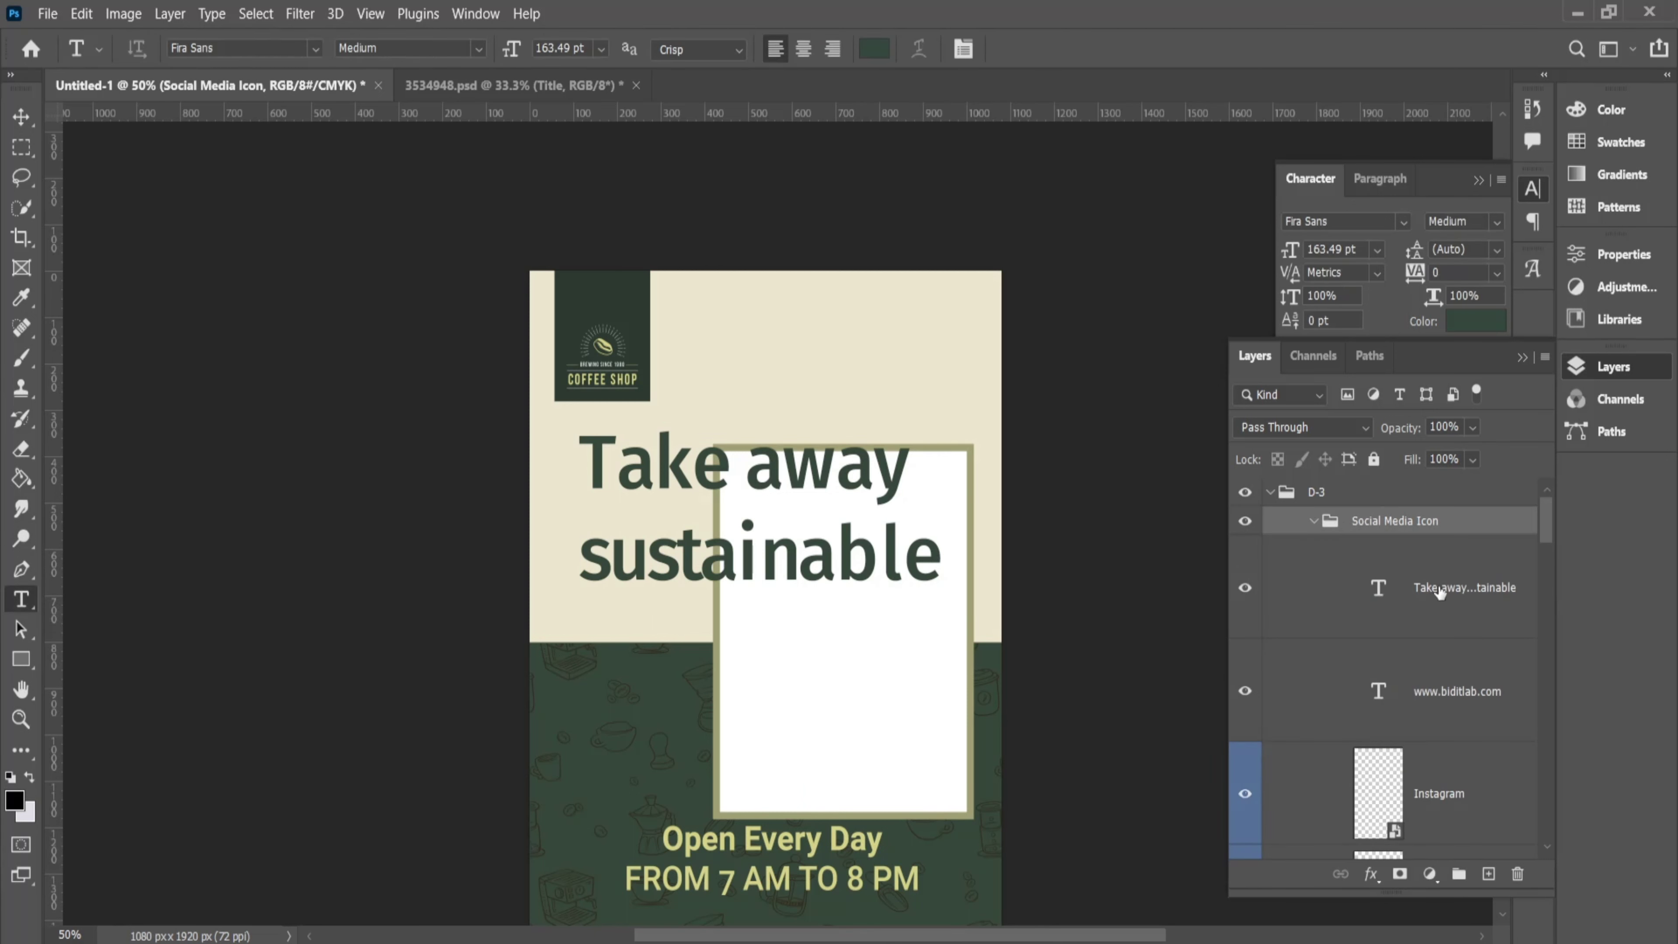
drag(1441, 592, 1323, 805)
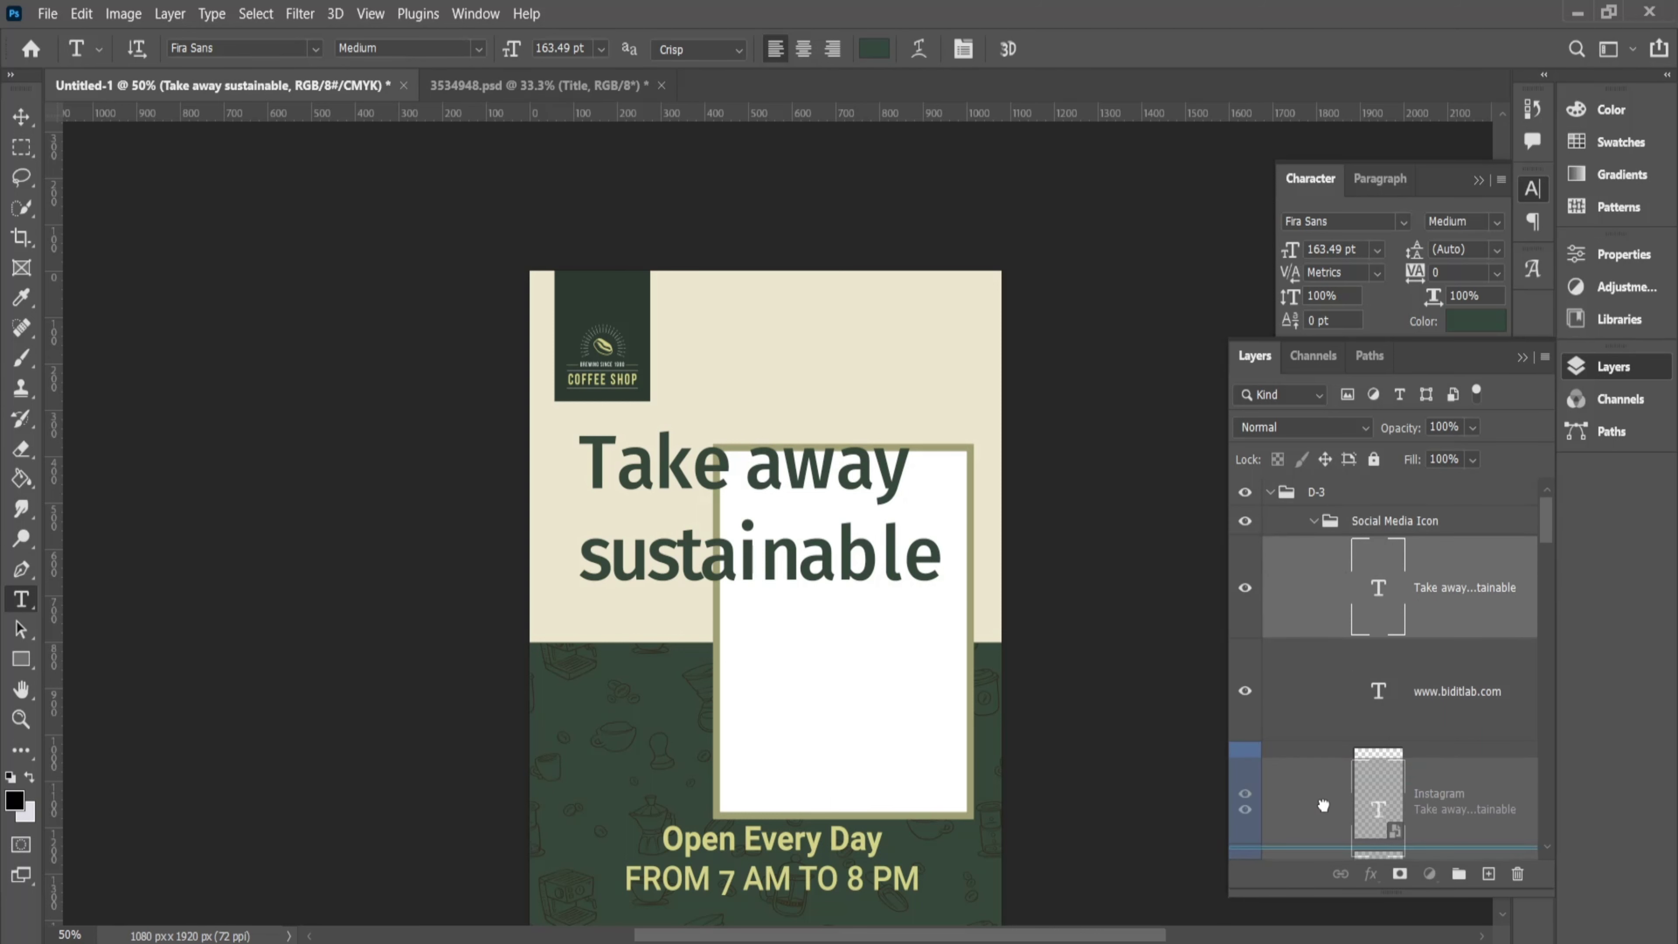
mouse_move(1323, 805)
mouse_down()
mouse_move(1374, 886)
mouse_move(1469, 730)
mouse_up()
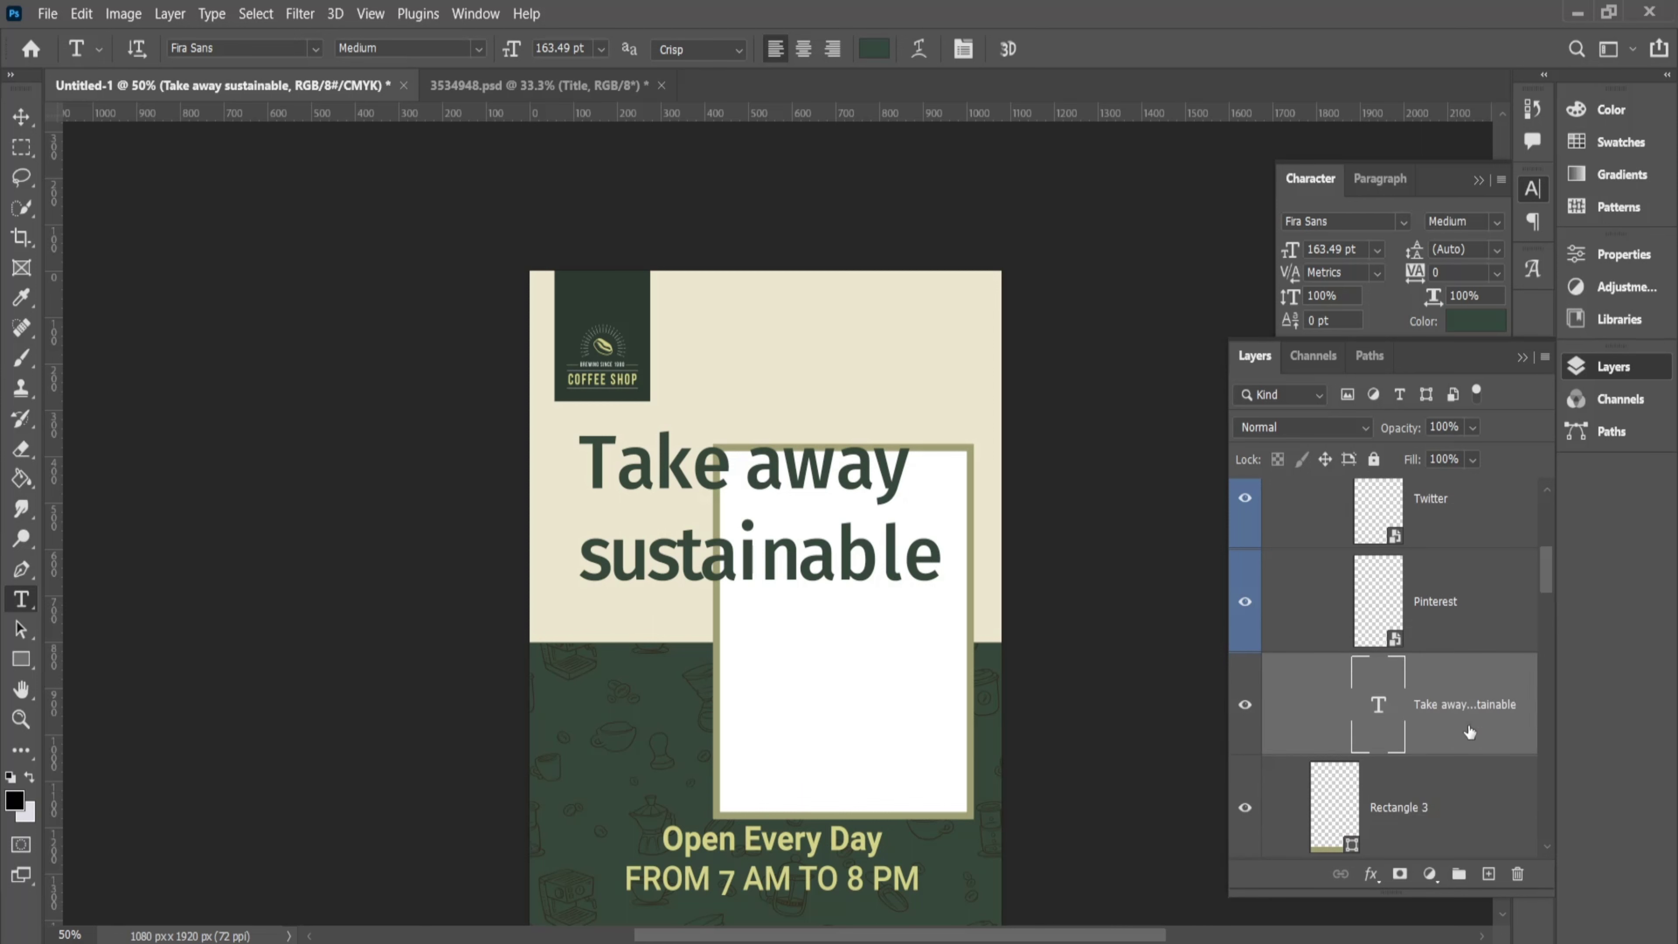
scroll(1361, 615, up, 5)
click(1316, 521)
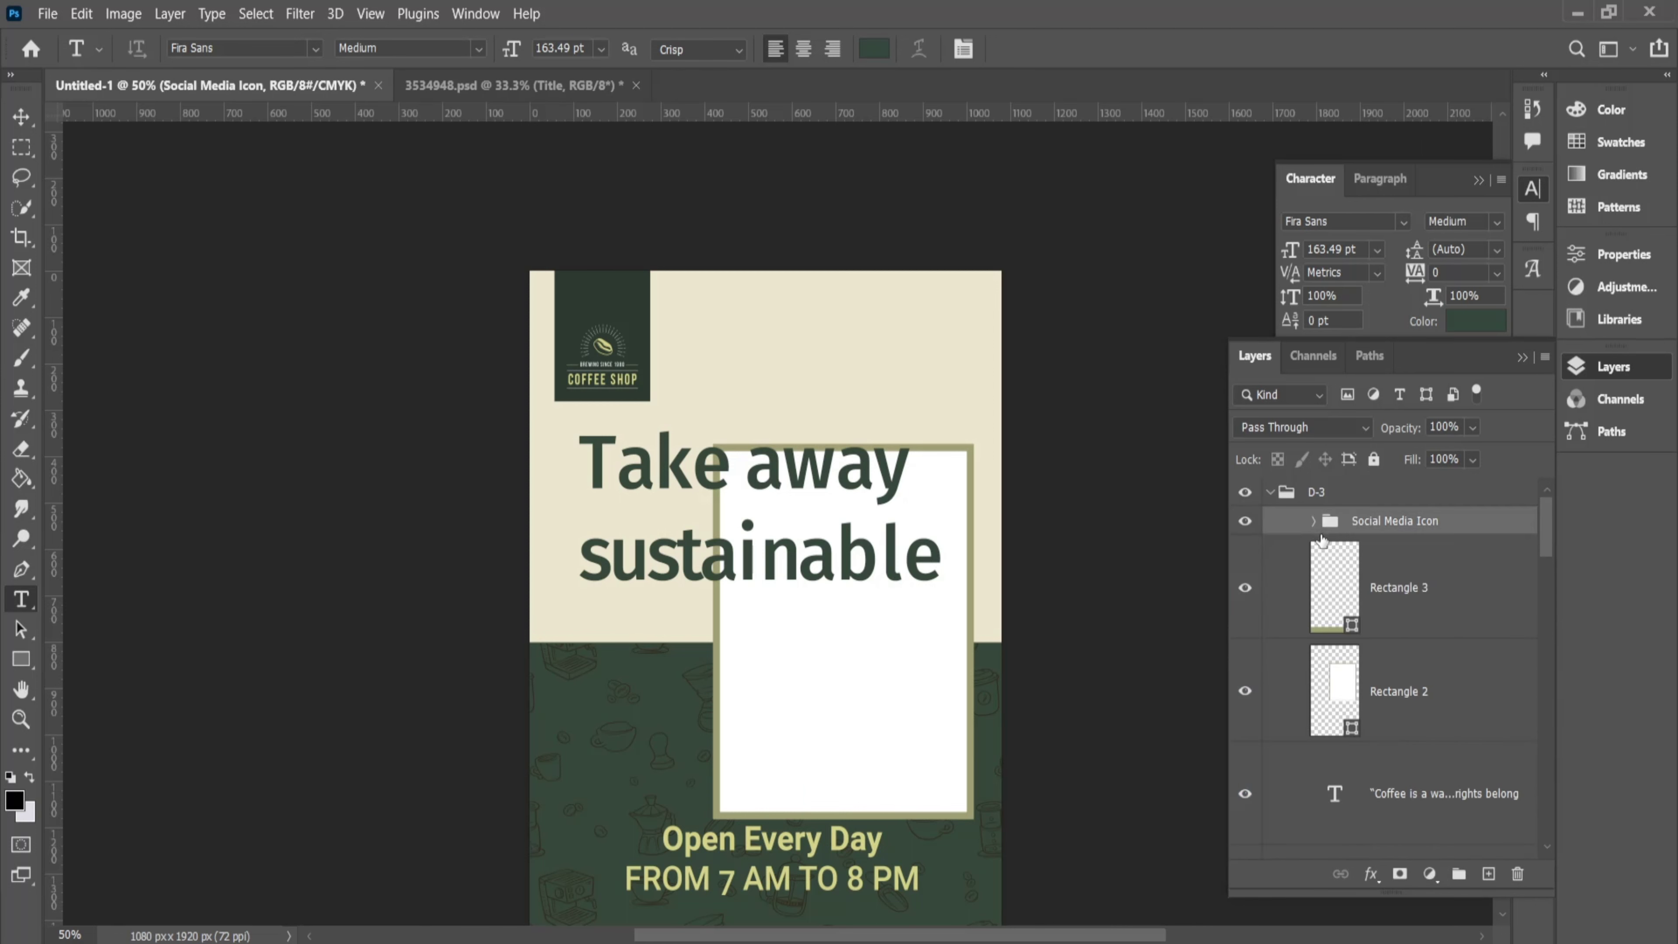
Scale the 'Take away sustainable' heading down to about 100 pt, left of the frame
key(v)
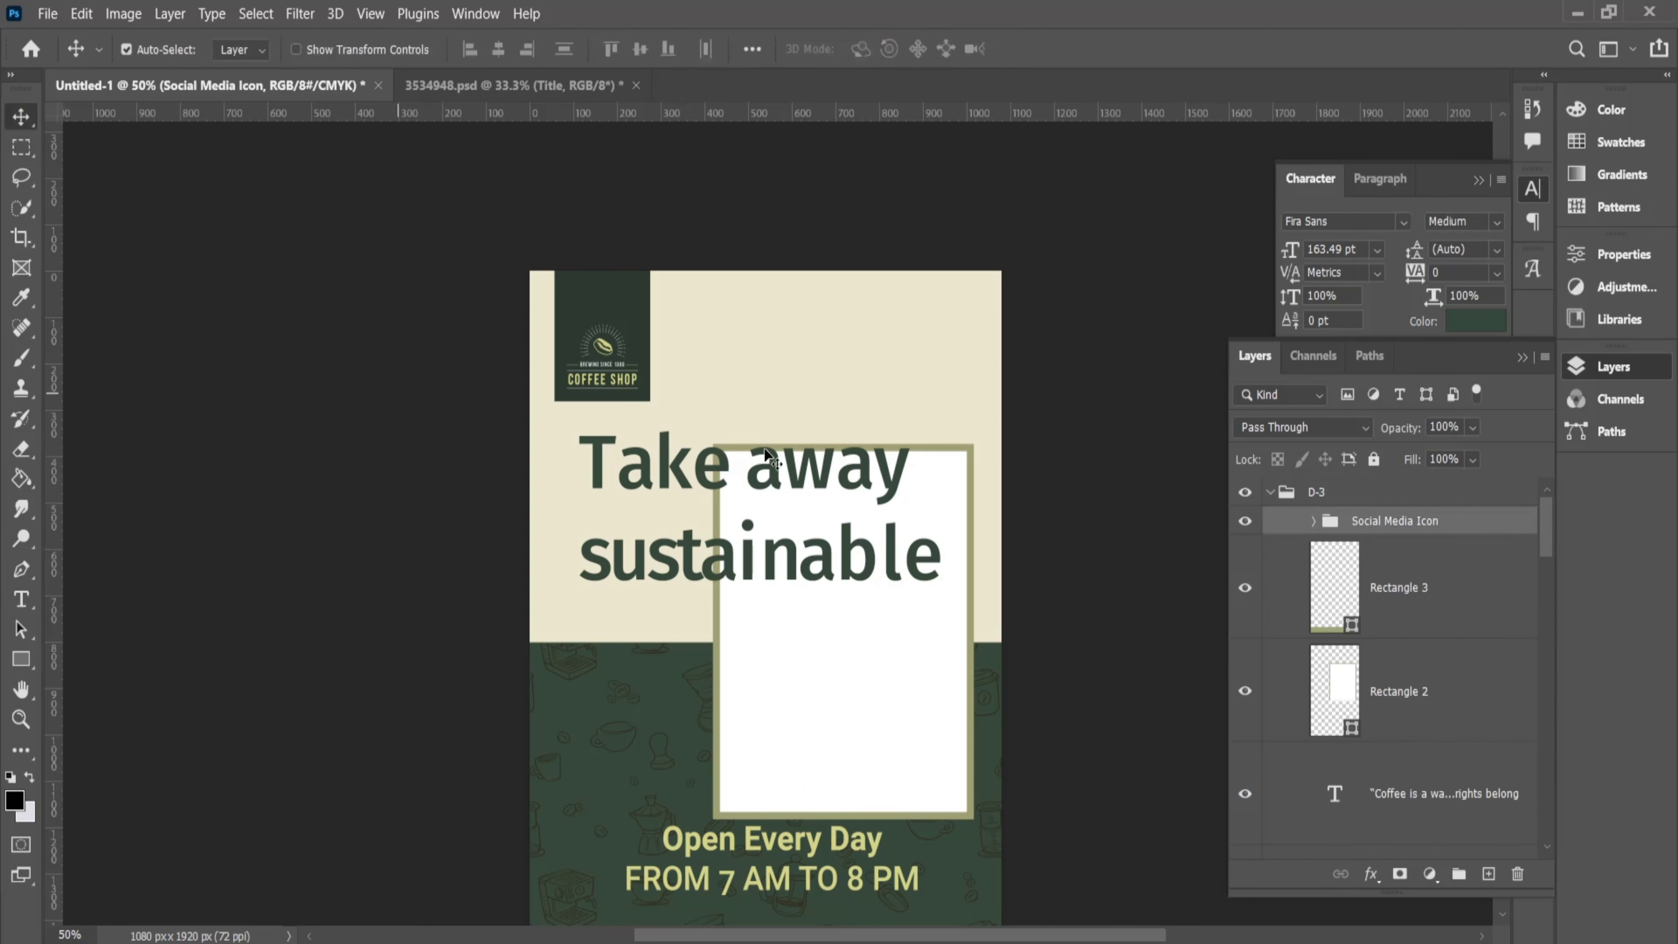
click(799, 469)
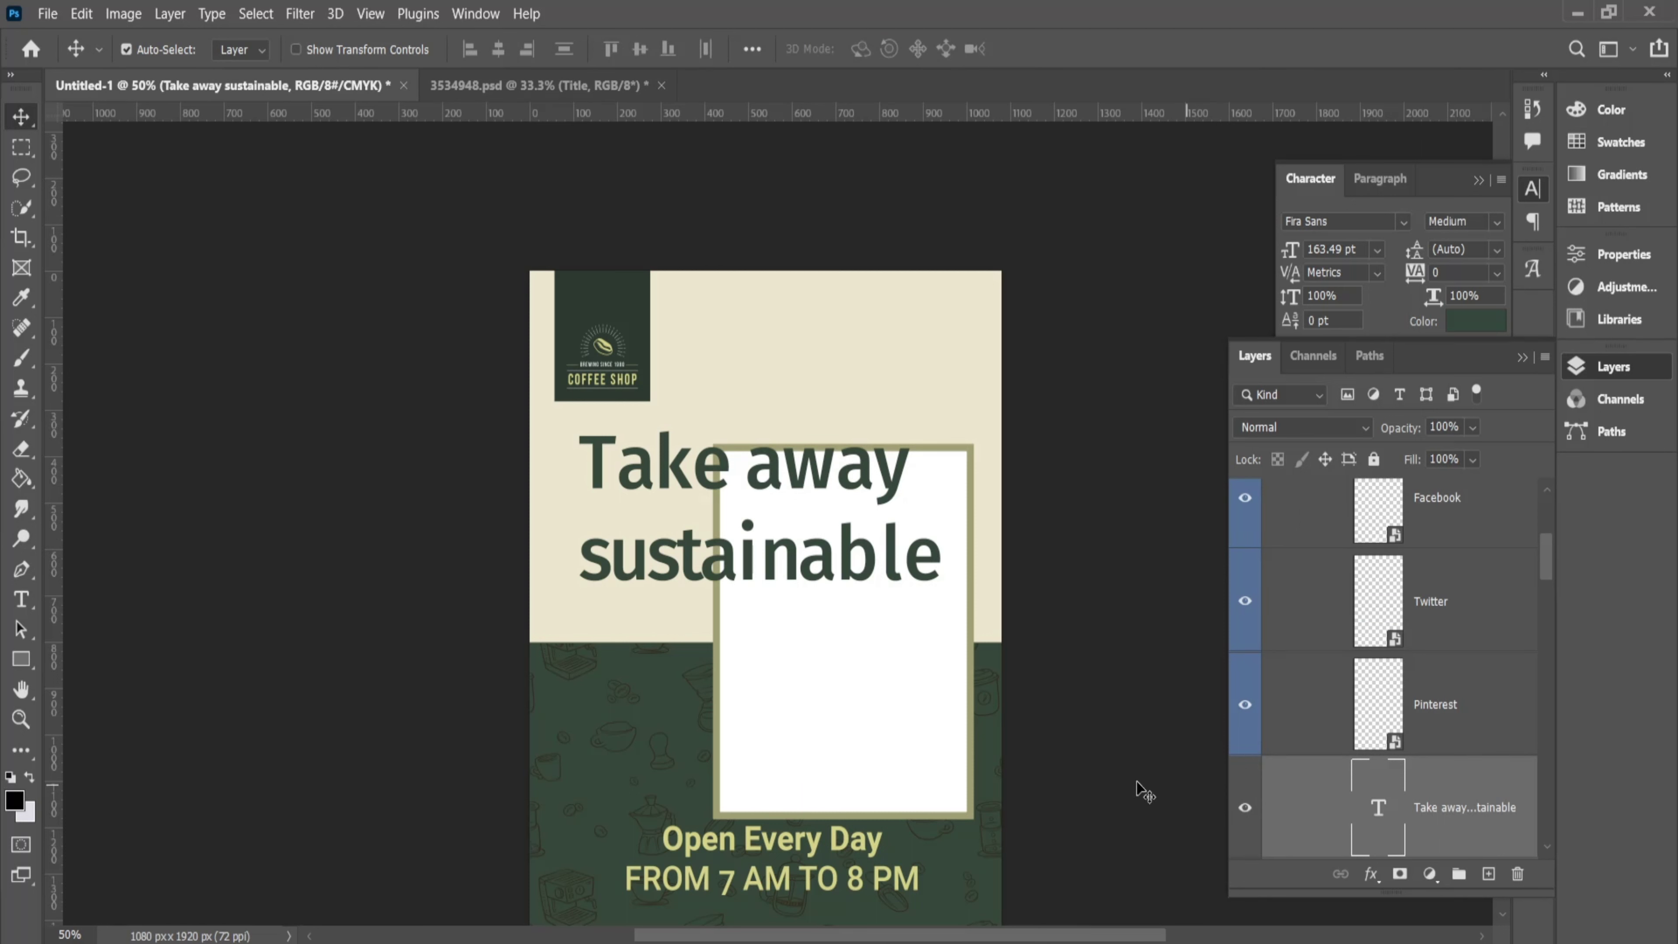
key(ctrl+t)
mouse_move(929, 591)
mouse_down()
mouse_move(672, 532)
mouse_move(648, 556)
mouse_up()
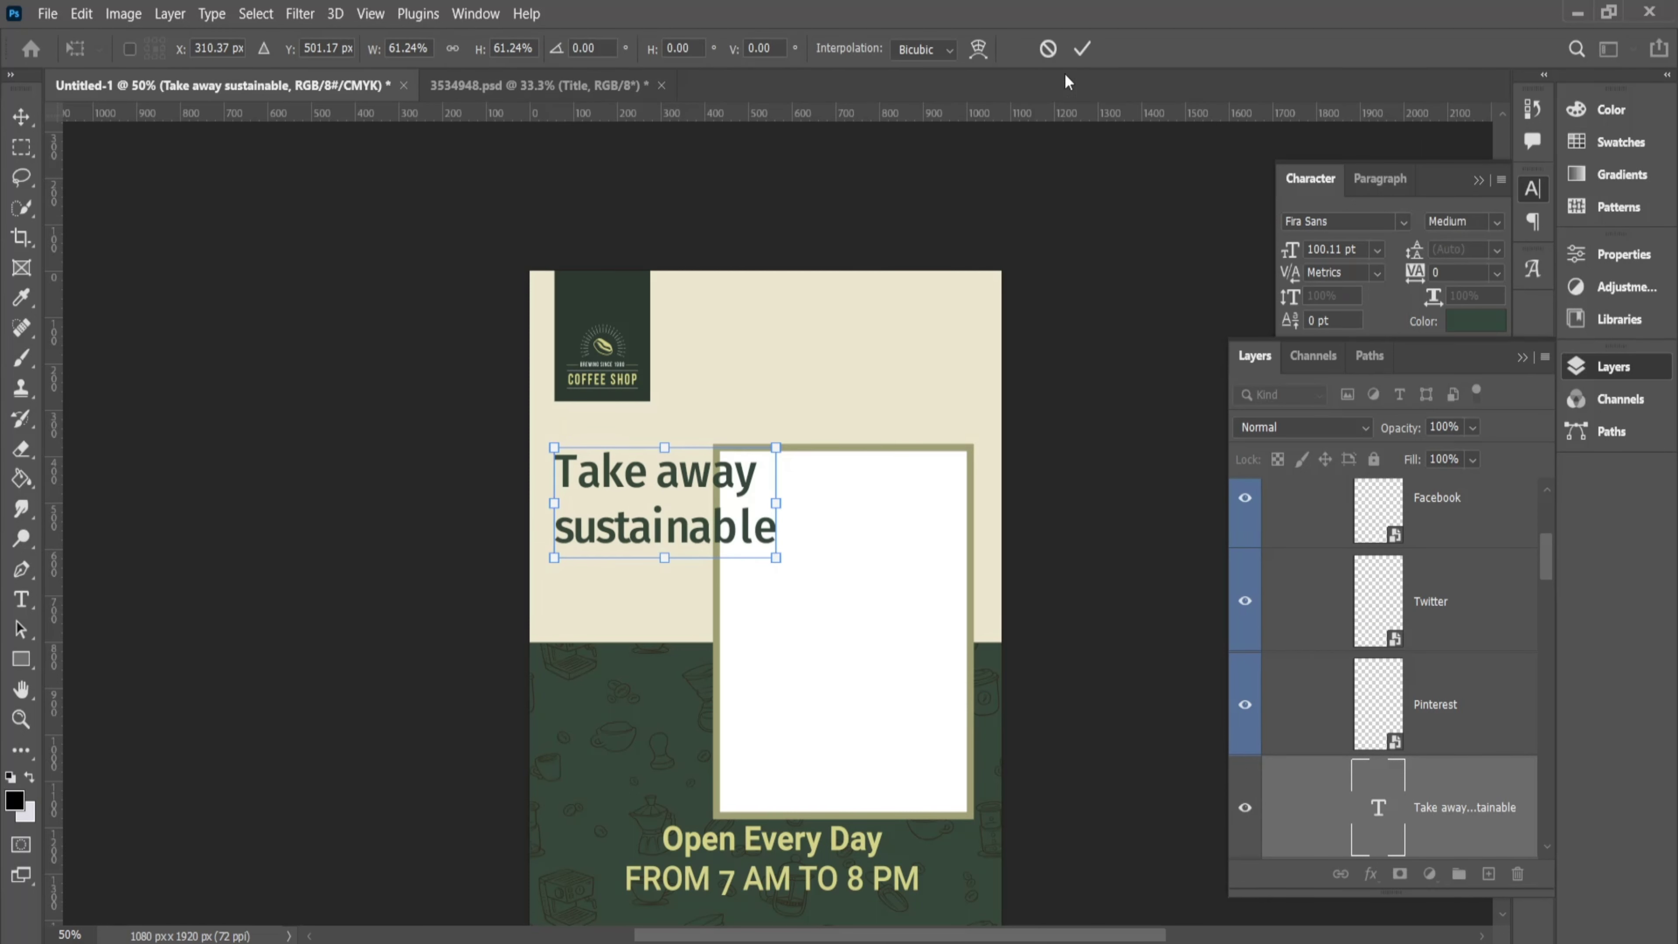
click(1082, 49)
click(847, 493)
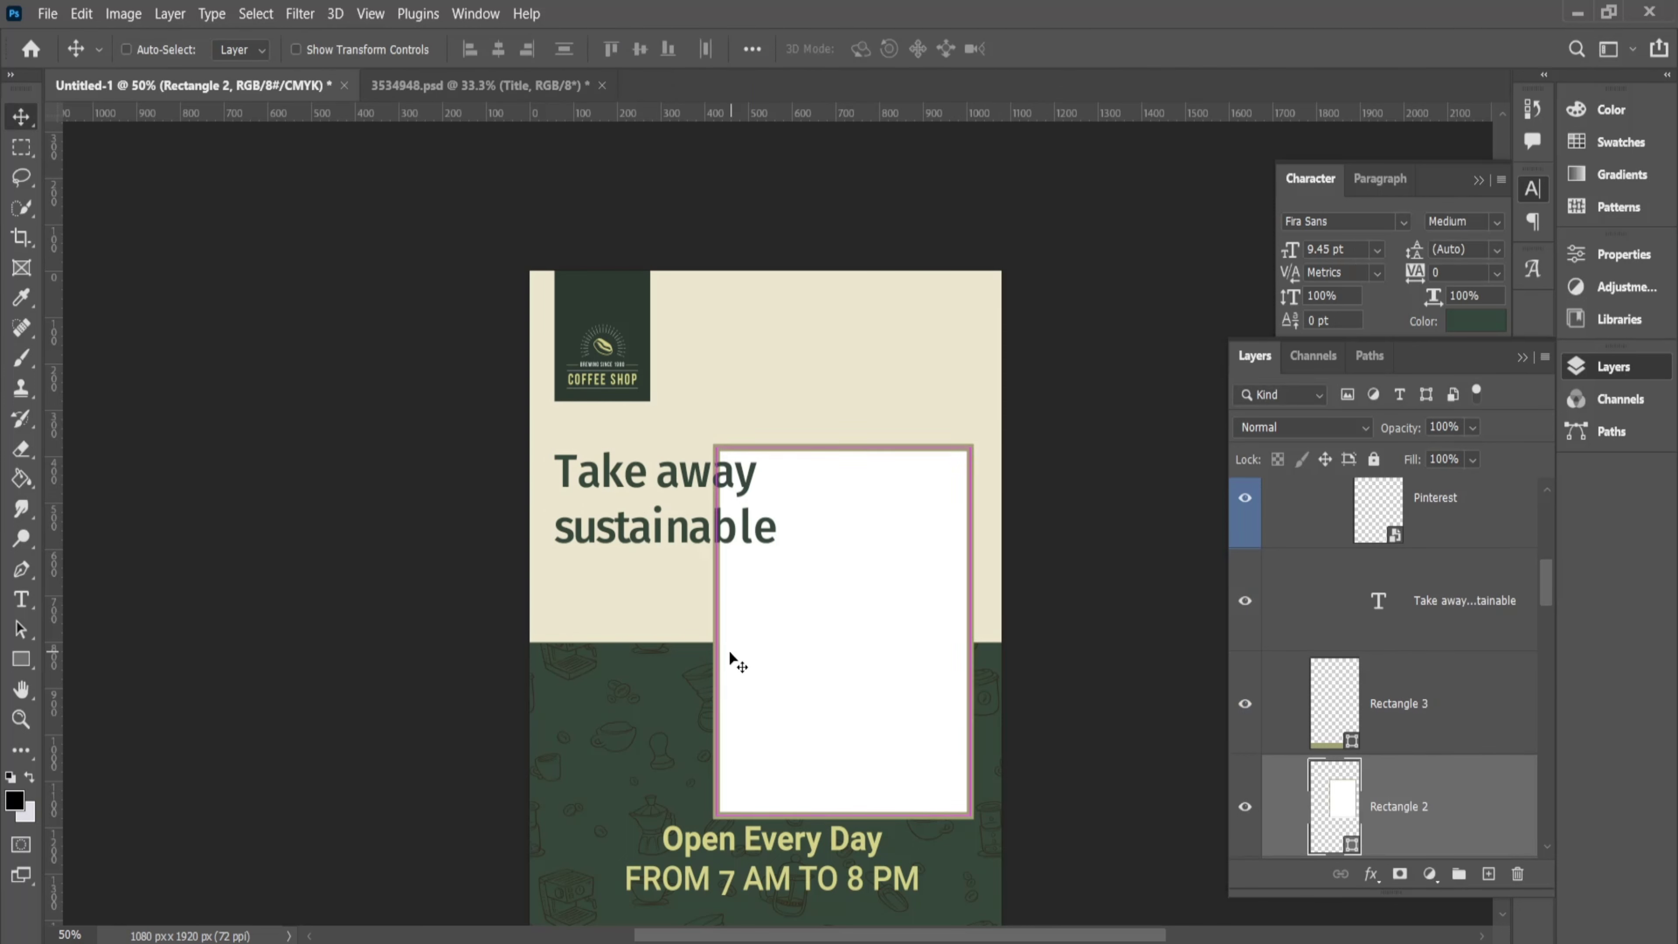
Make the portrait frame slimmer by moving its side edges inward
key(ctrl+t)
drag(715, 631, 784, 634)
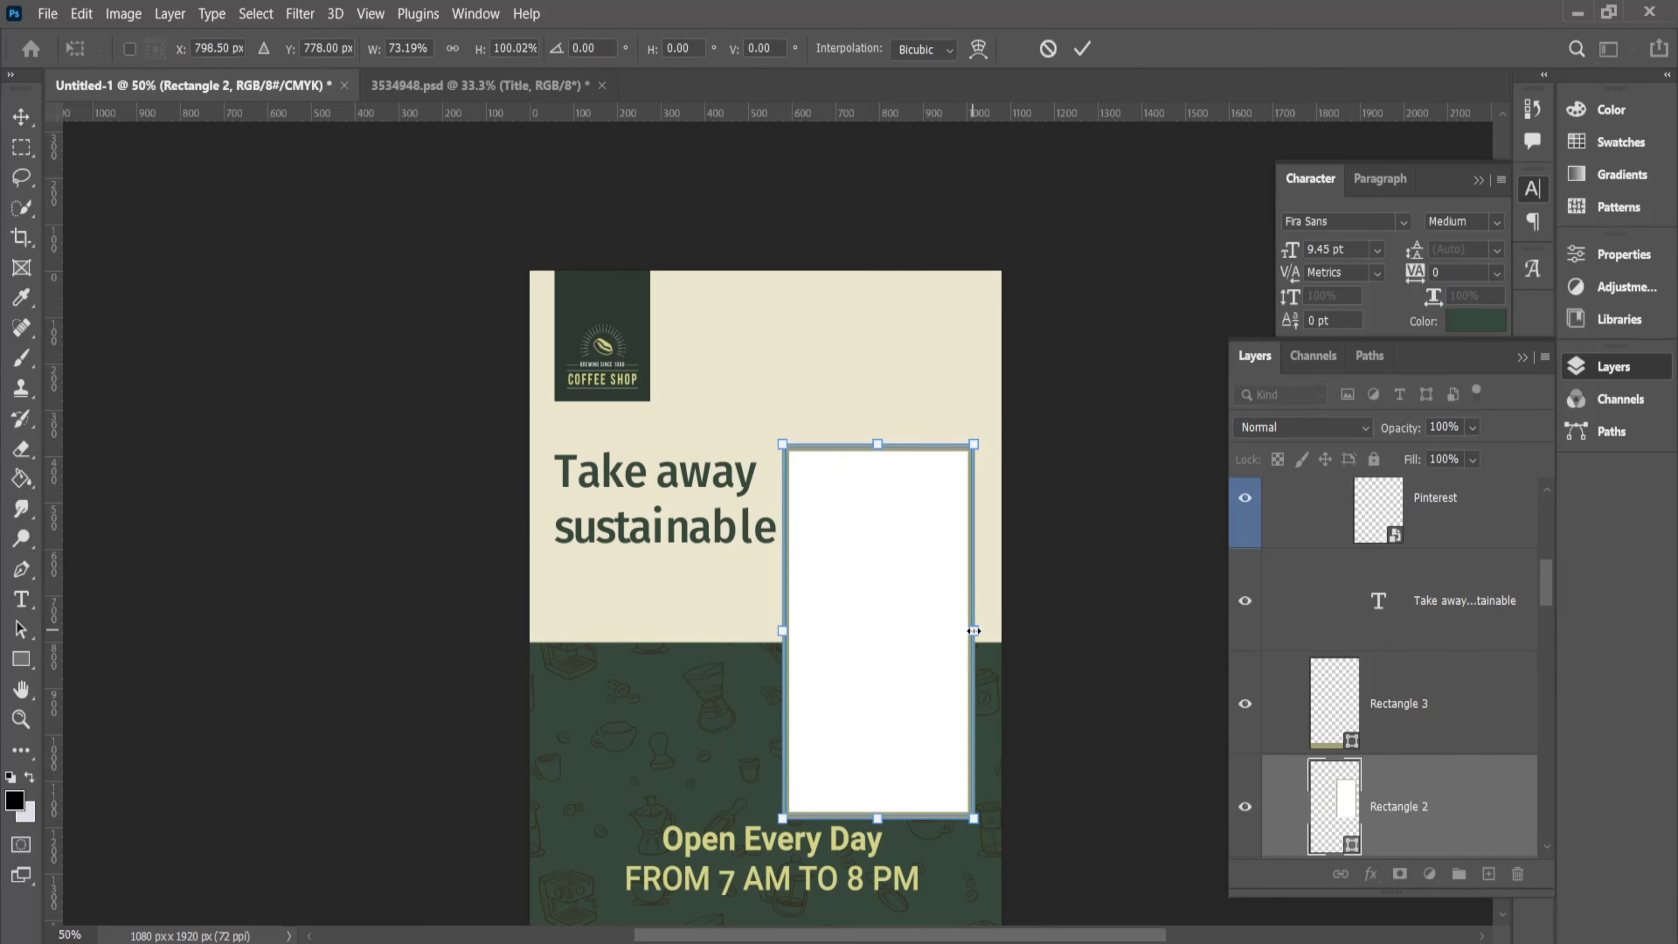
drag(973, 631, 984, 631)
key(Return)
scroll(846, 433, down, 3)
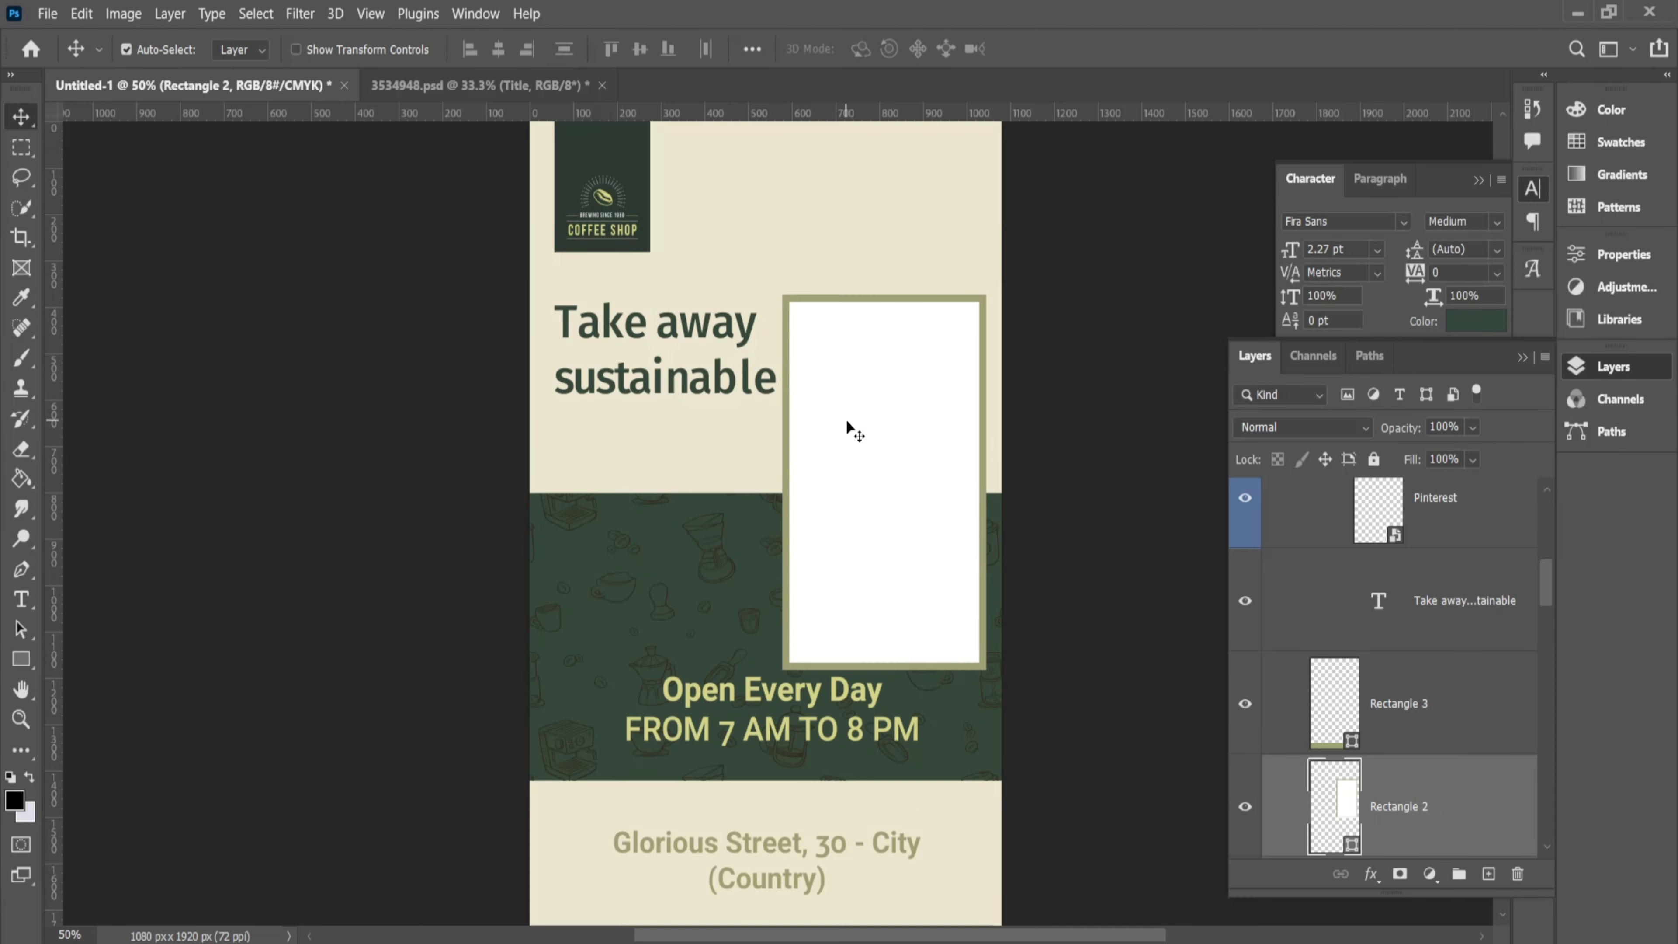
Bring the green doodle-patterned panel from the other design and delete the duplicate background layers
click(657, 543)
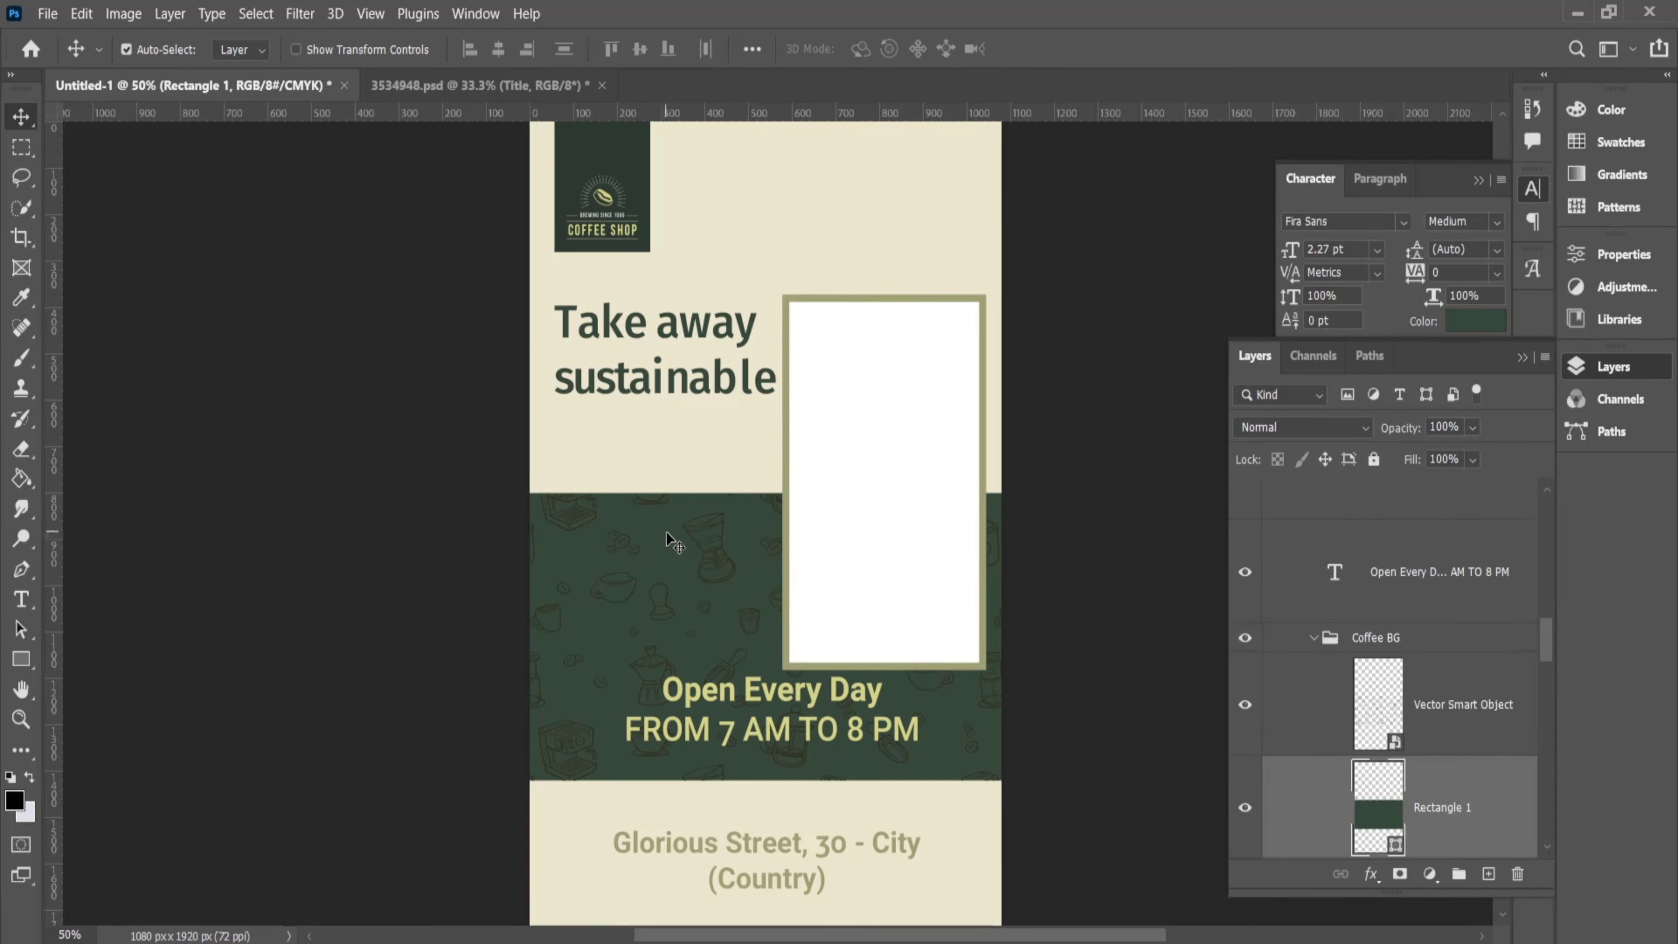
scroll(667, 540, down, 1)
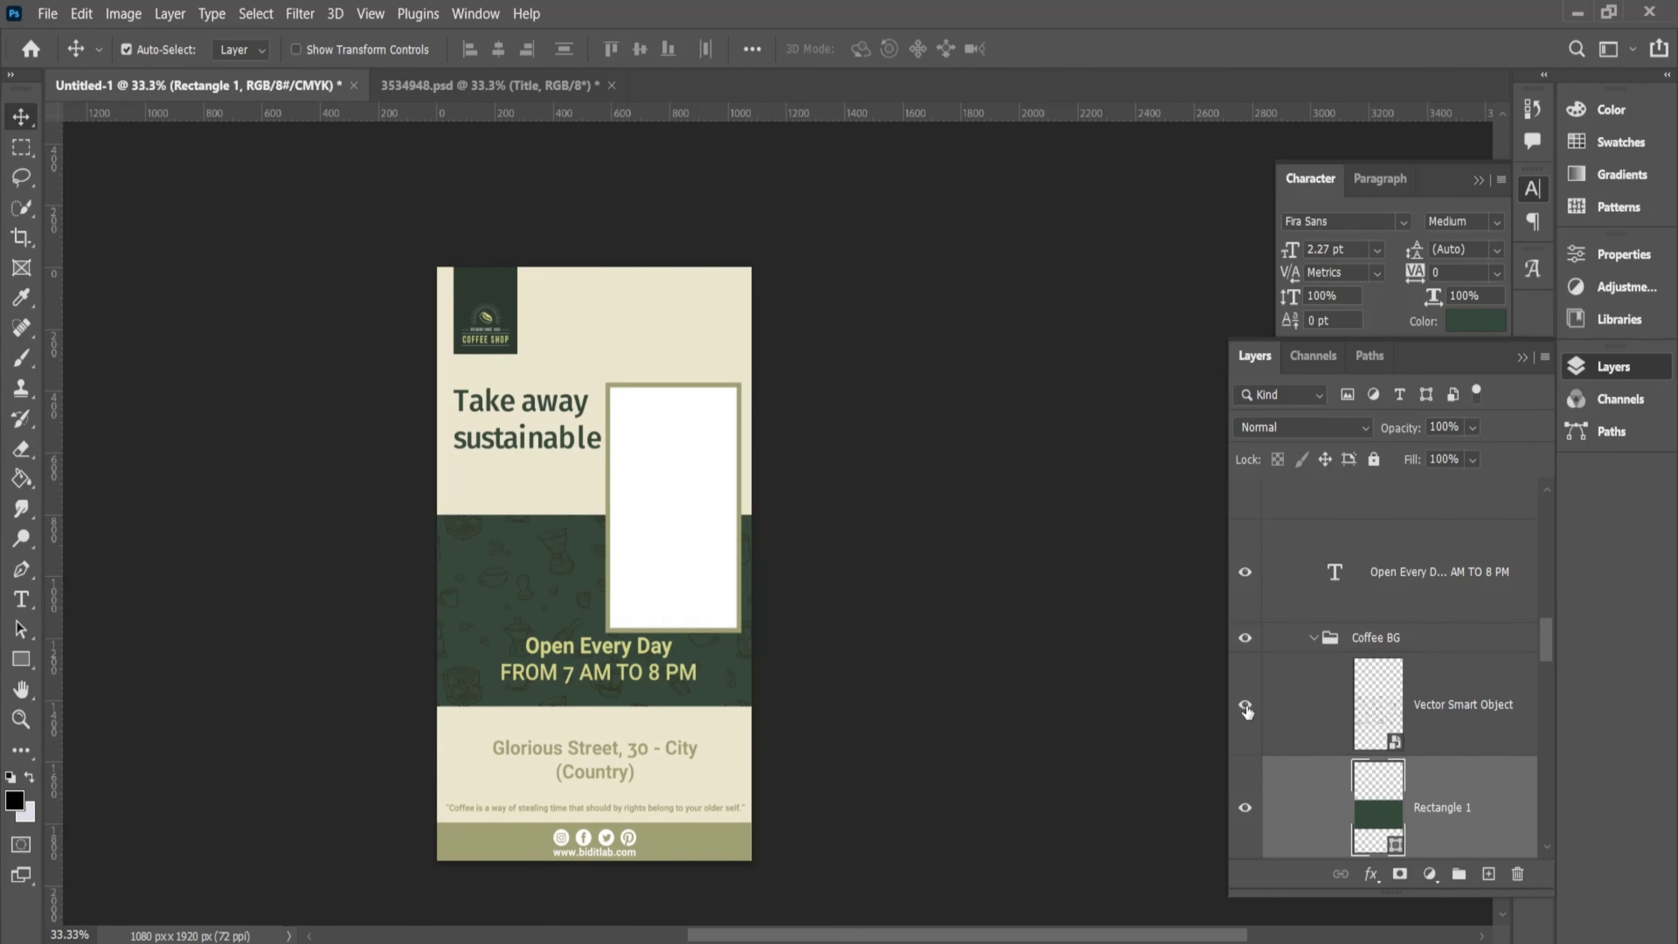
drag(1378, 806, 663, 344)
scroll(1343, 744, down, 2)
scroll(1338, 729, down, 2)
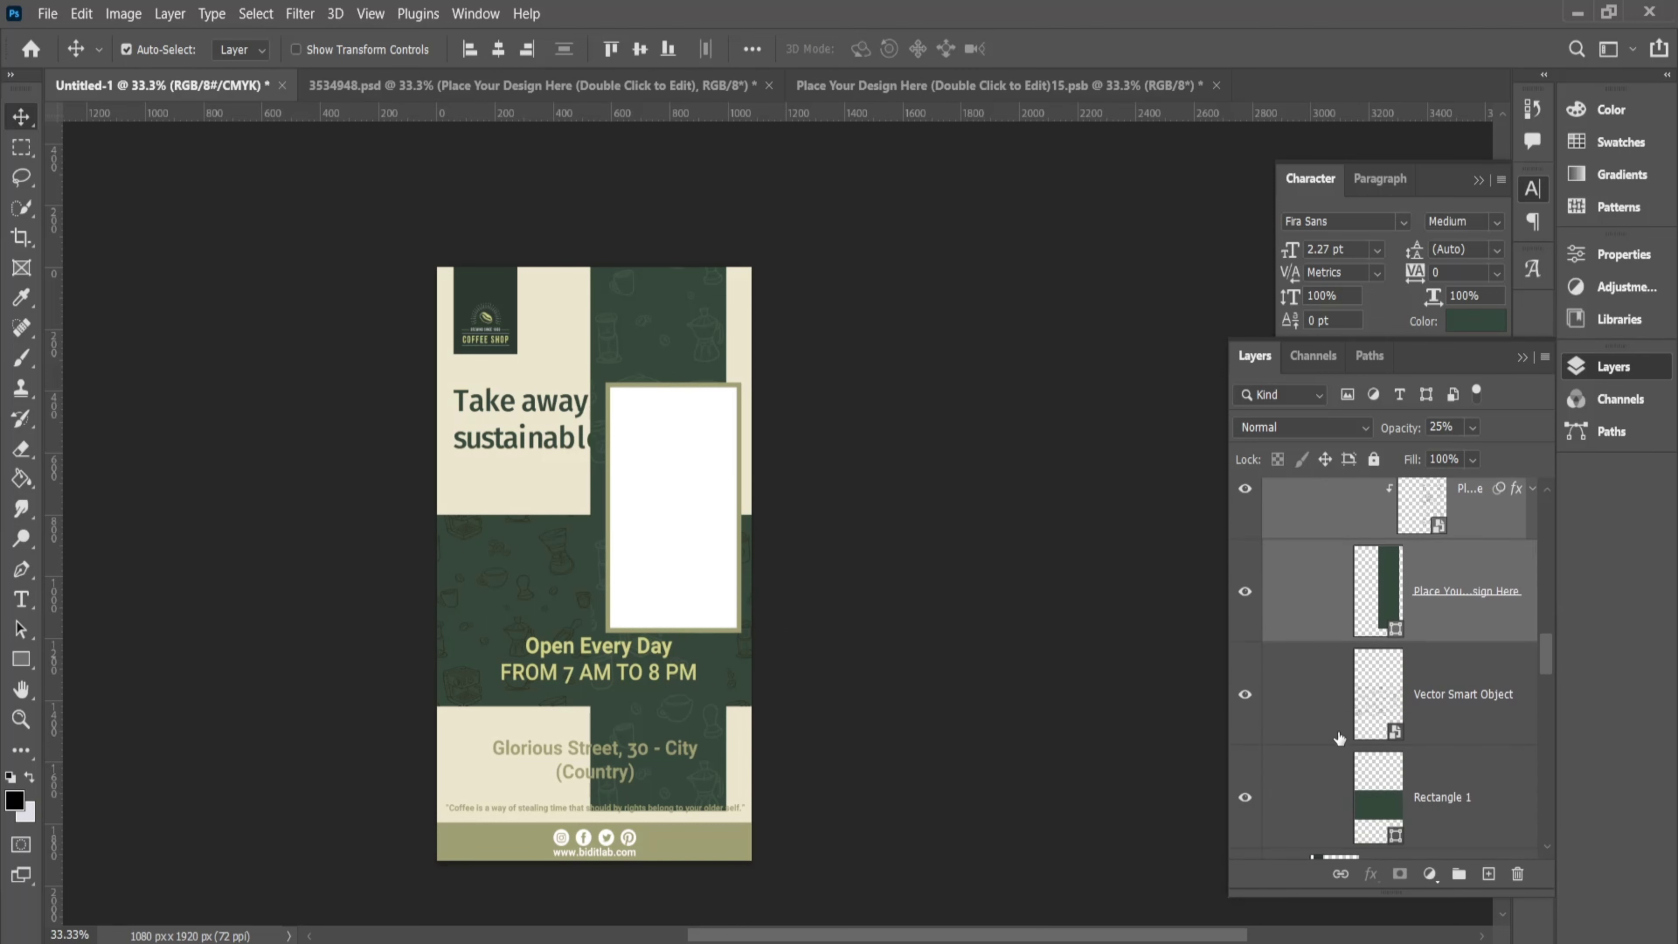
scroll(1338, 729, down, 2)
click(1318, 618)
shift+click(1324, 673)
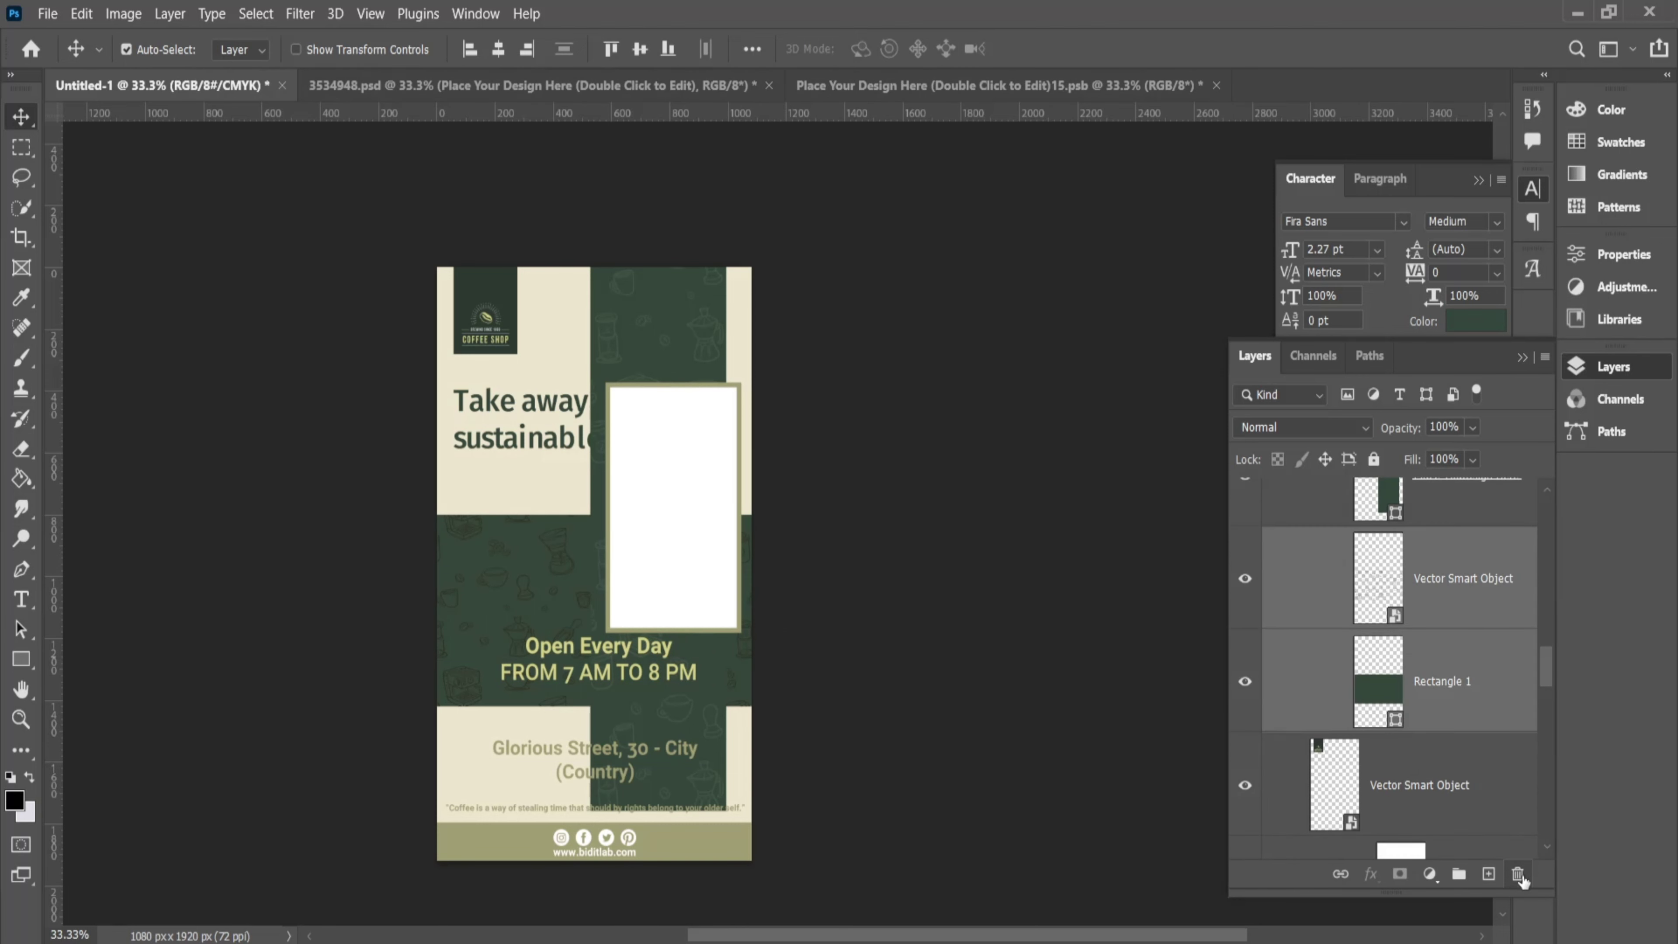